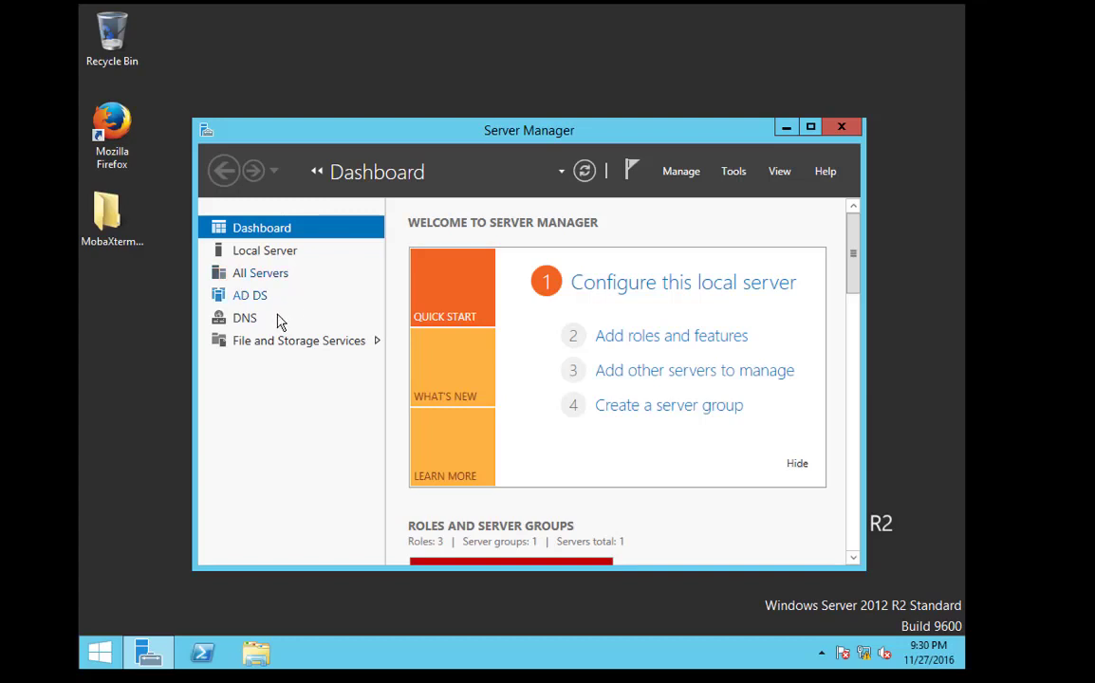
Review the Ethernet0 connection details, then close the network status windows
right_click(865, 653)
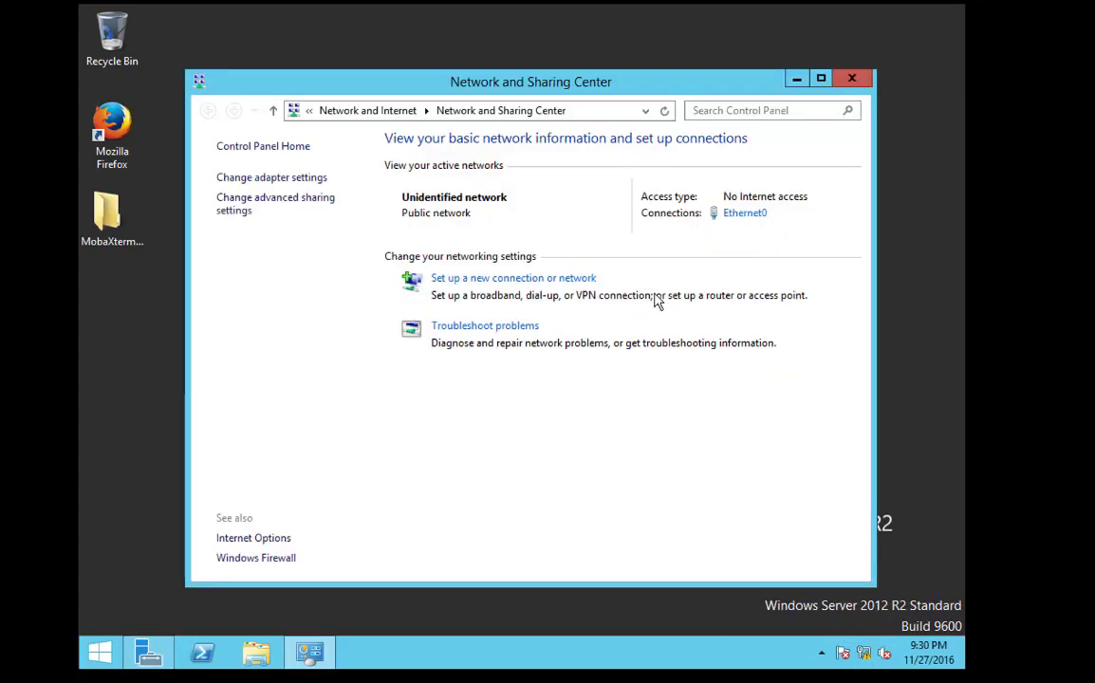
left_click(746, 214)
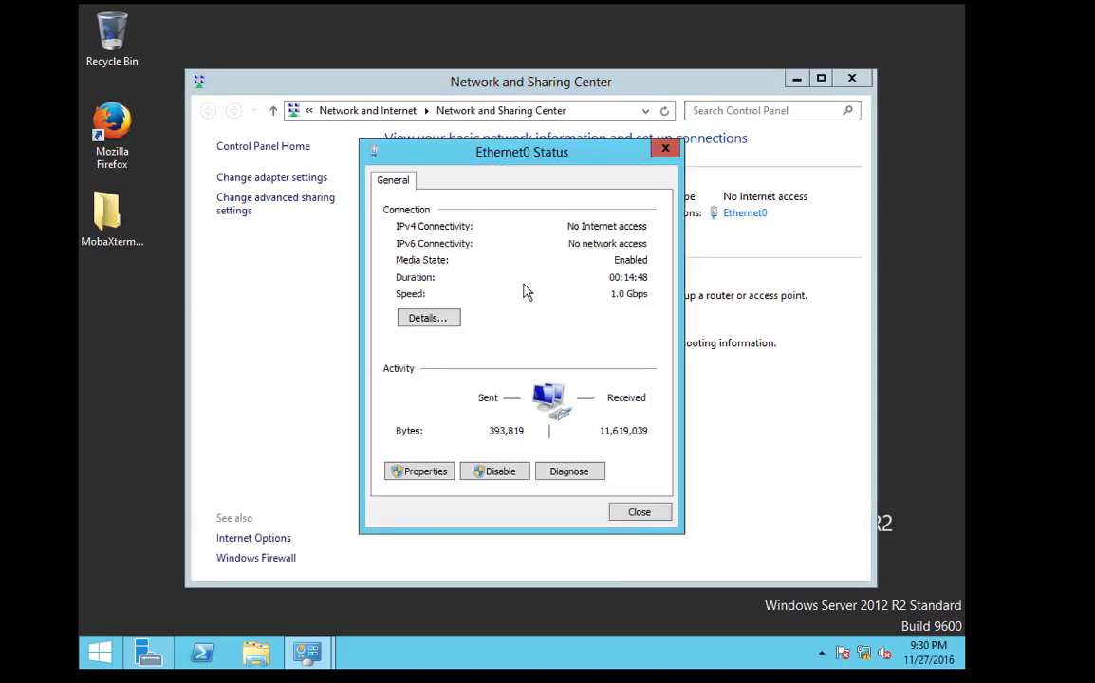
left_click(418, 317)
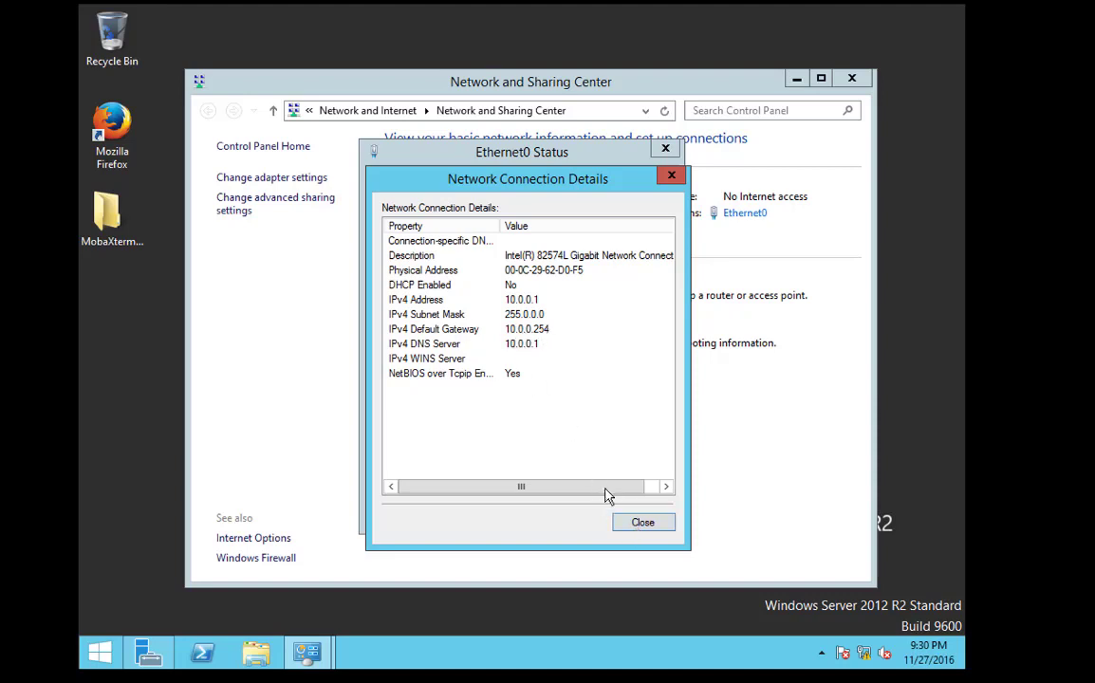
left_click(643, 523)
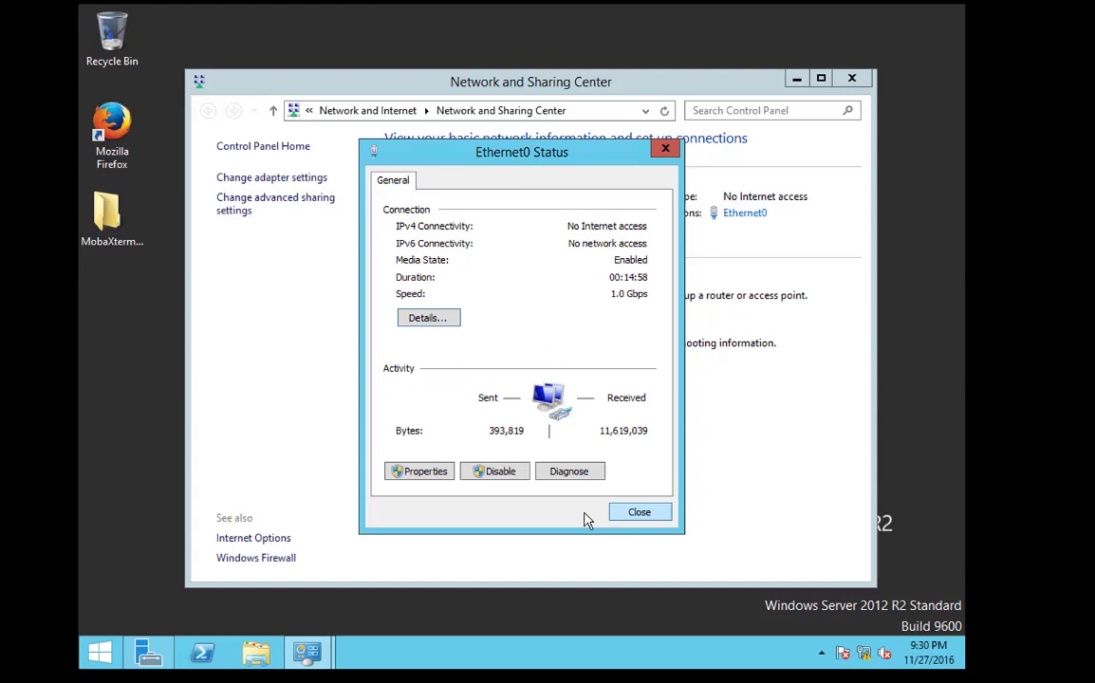
left_click(658, 510)
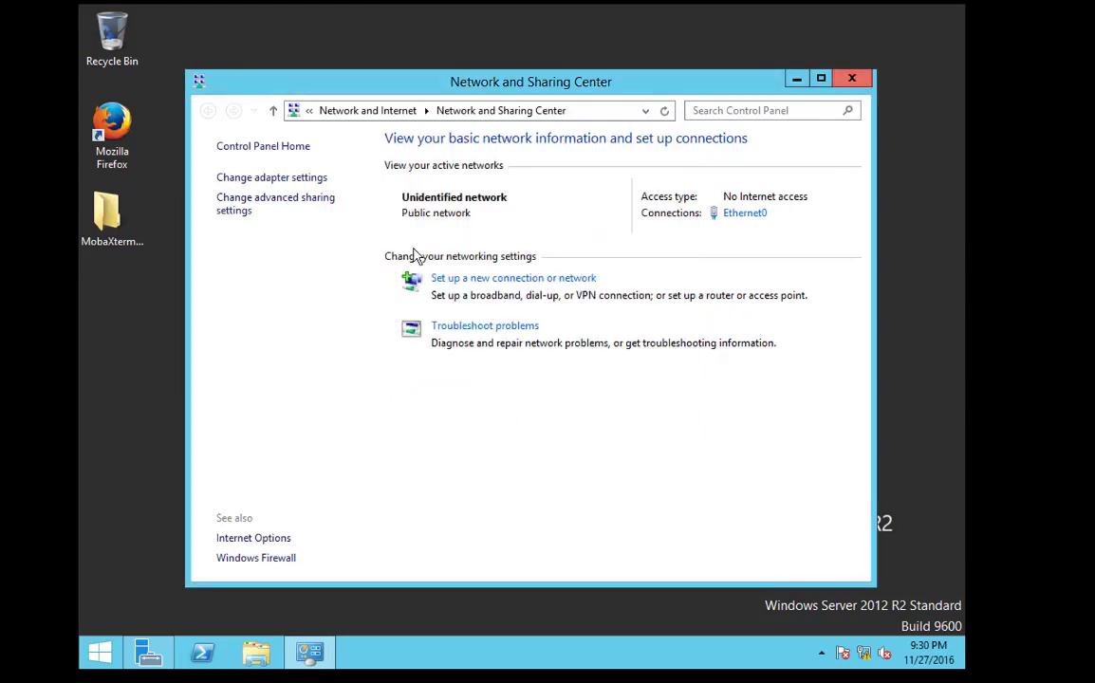
left_click(851, 78)
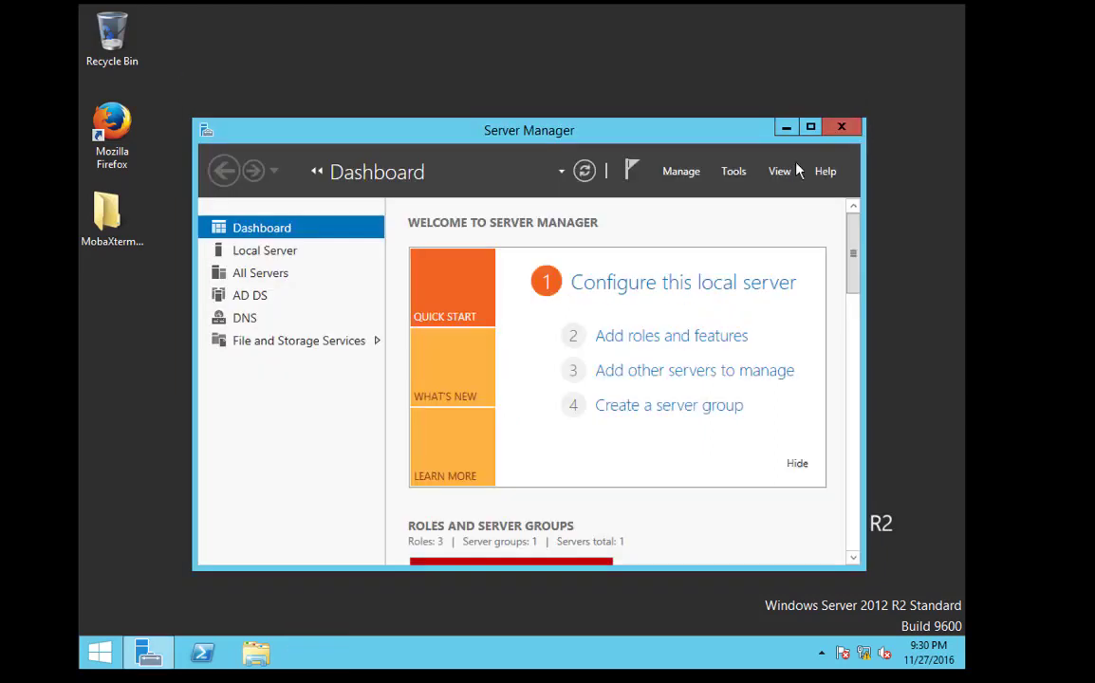
Launch DNS Manager from Server Manager's DNS page and expand the lookup zones
left_click(313, 317)
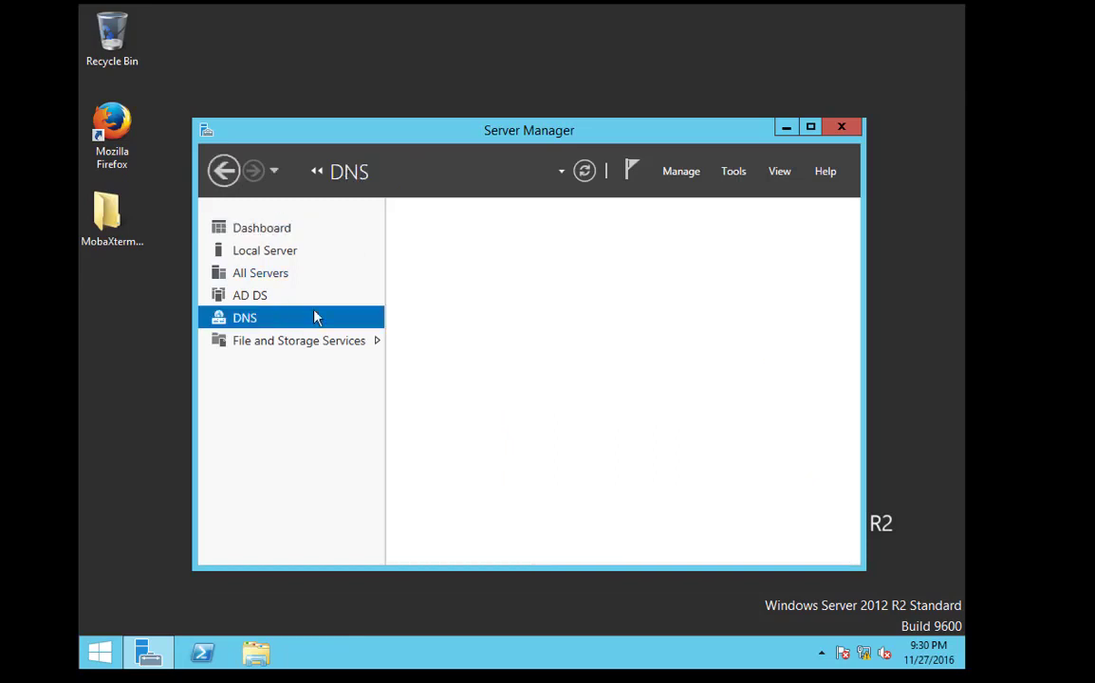
left_click(733, 172)
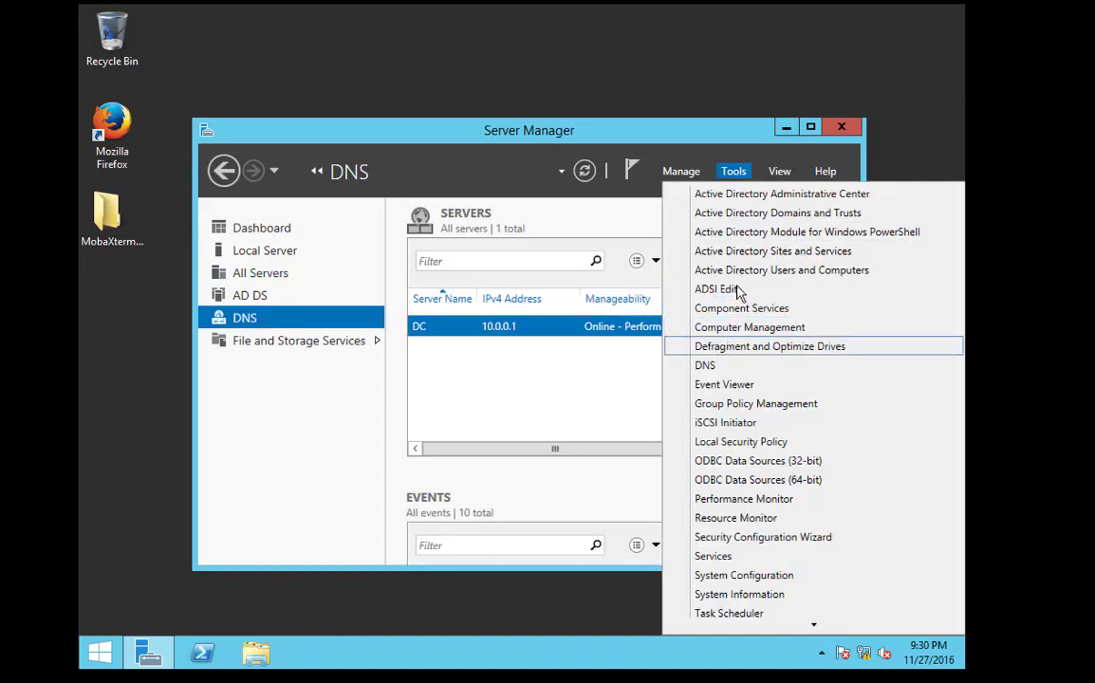
left_click(740, 365)
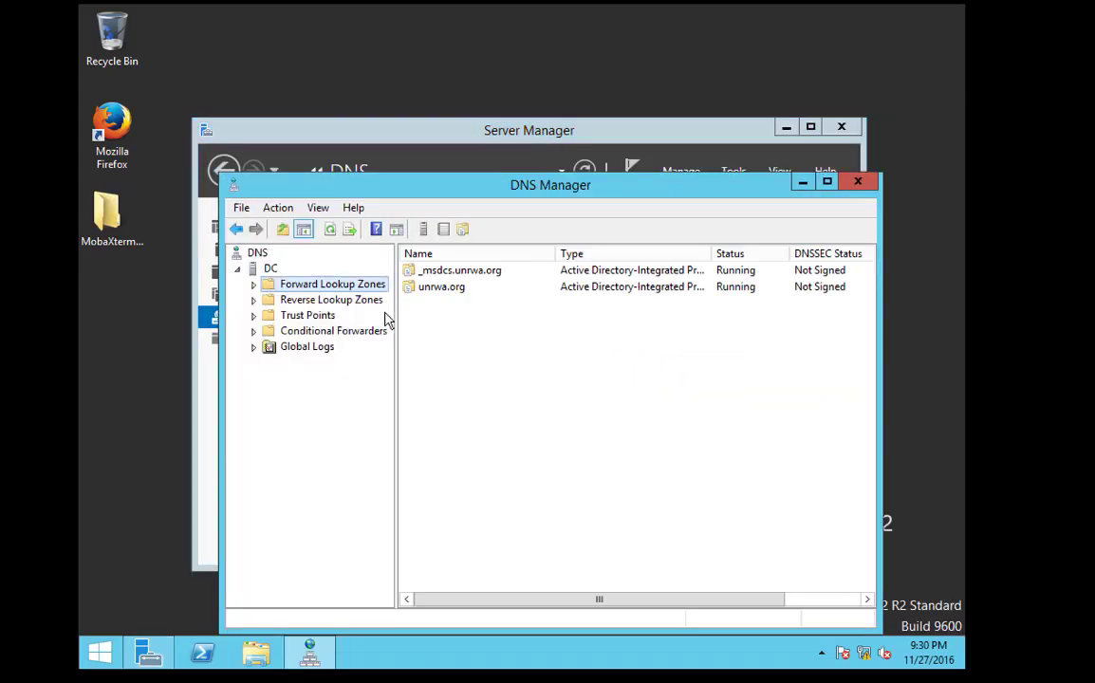
left_click(302, 300)
left_click(285, 285)
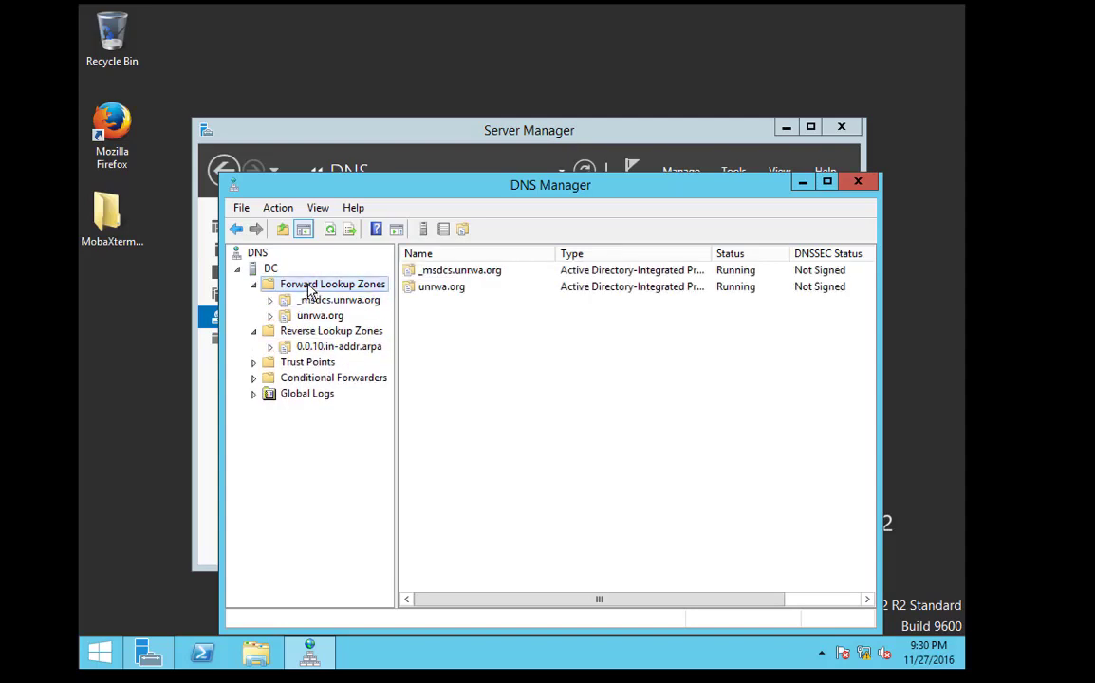
Refresh the DNS console, restart the DNS service on DC, and expand DC's folders
right_click(247, 255)
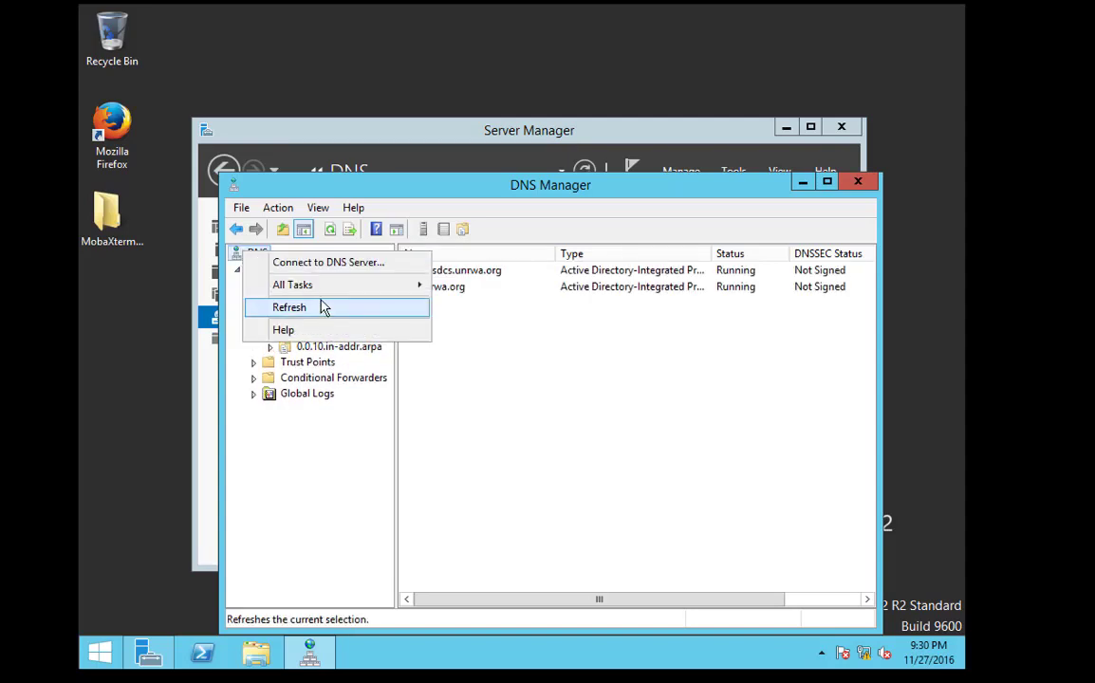
left_click(320, 305)
right_click(259, 257)
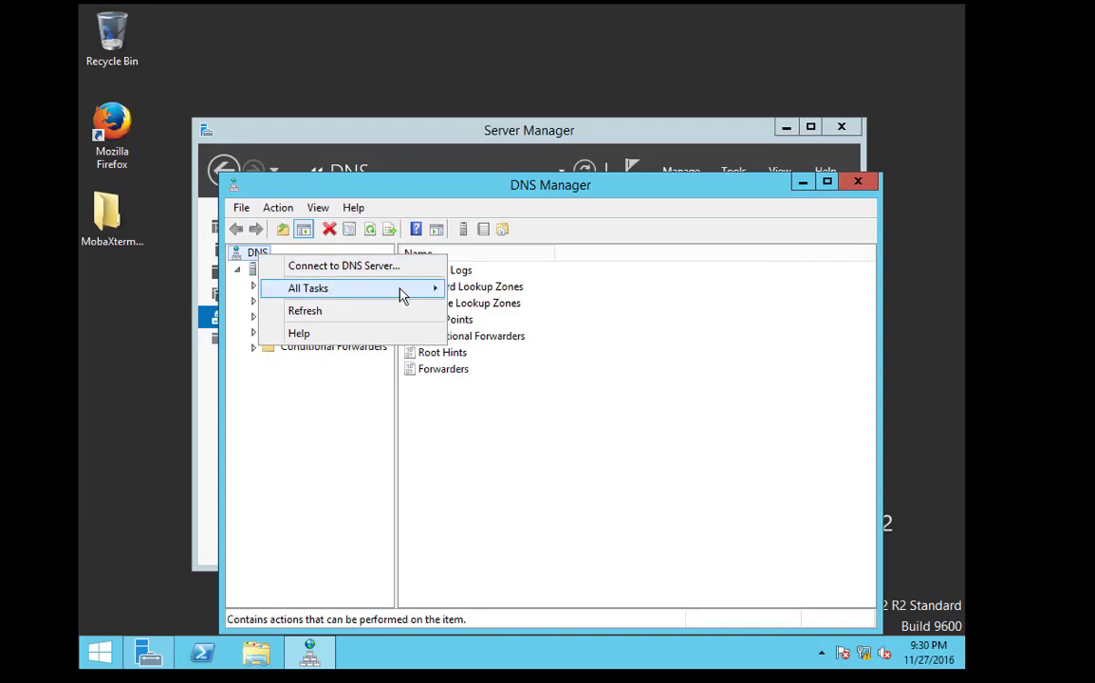
mouse_move(399, 288)
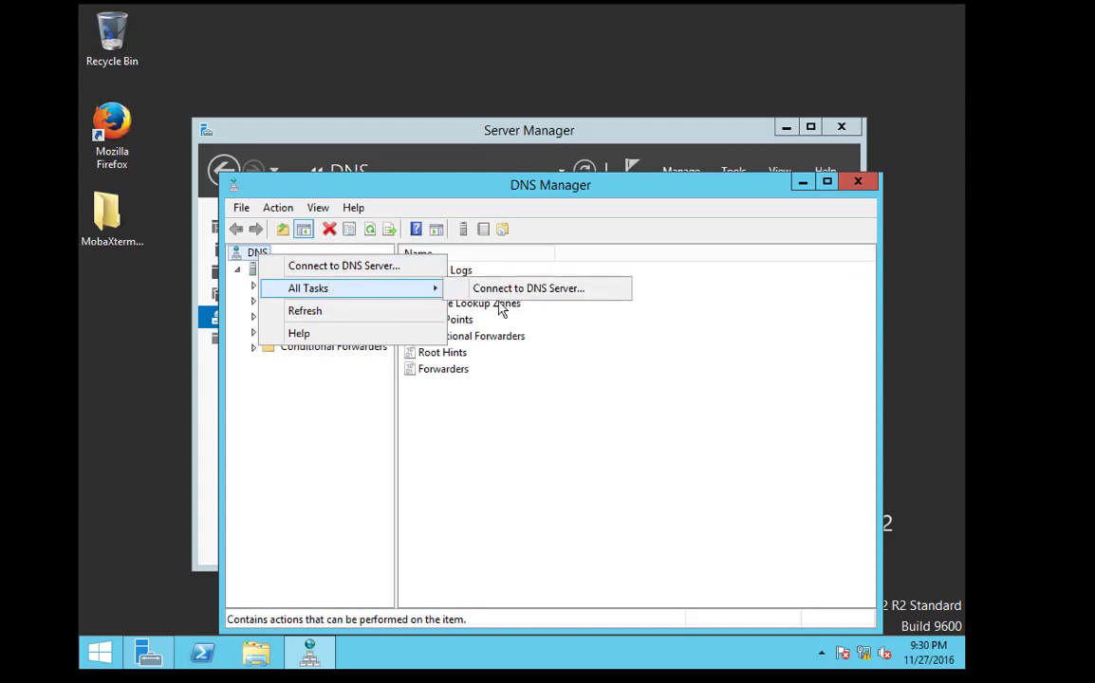
left_click(253, 273)
right_click(253, 271)
mouse_move(374, 441)
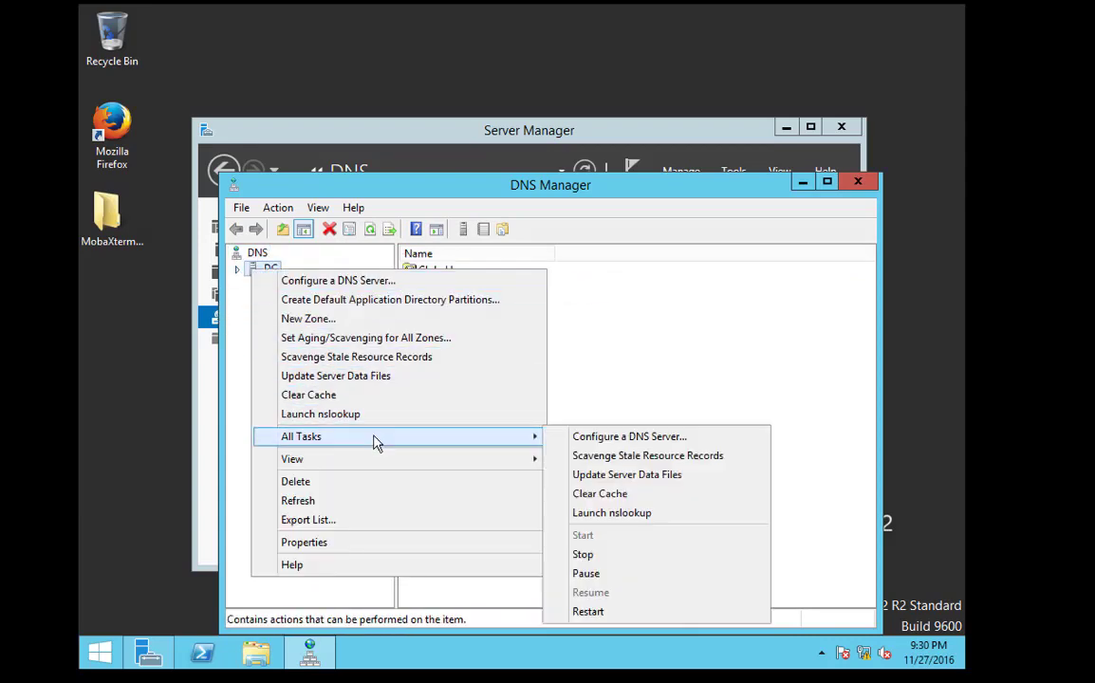
left_click(587, 612)
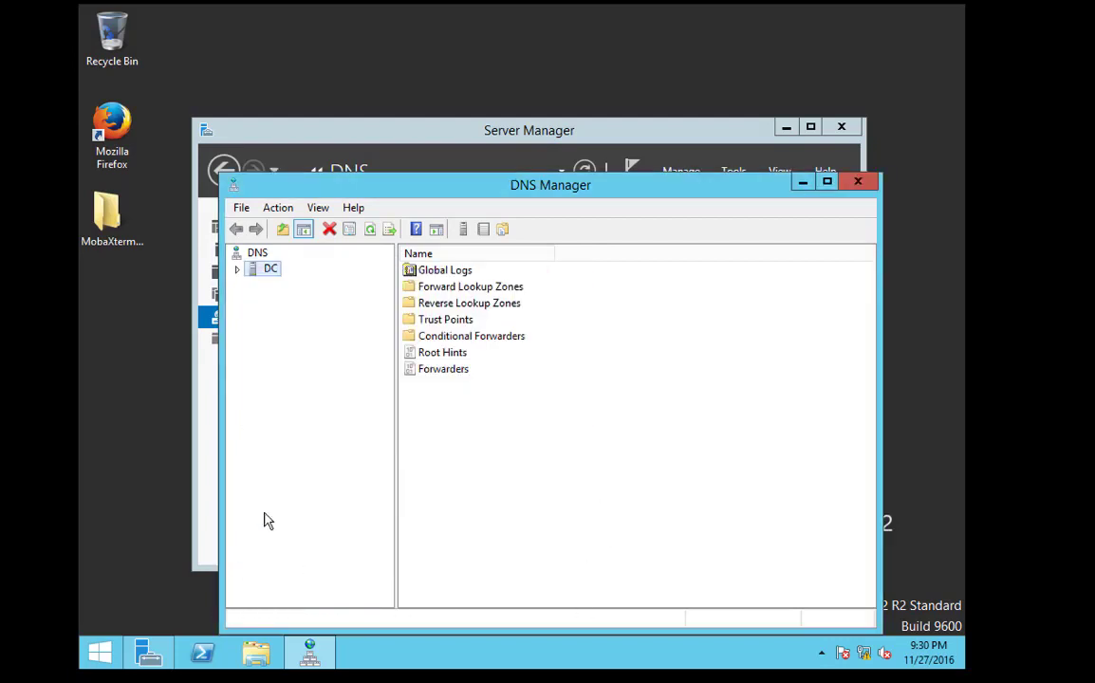
left_click(237, 269)
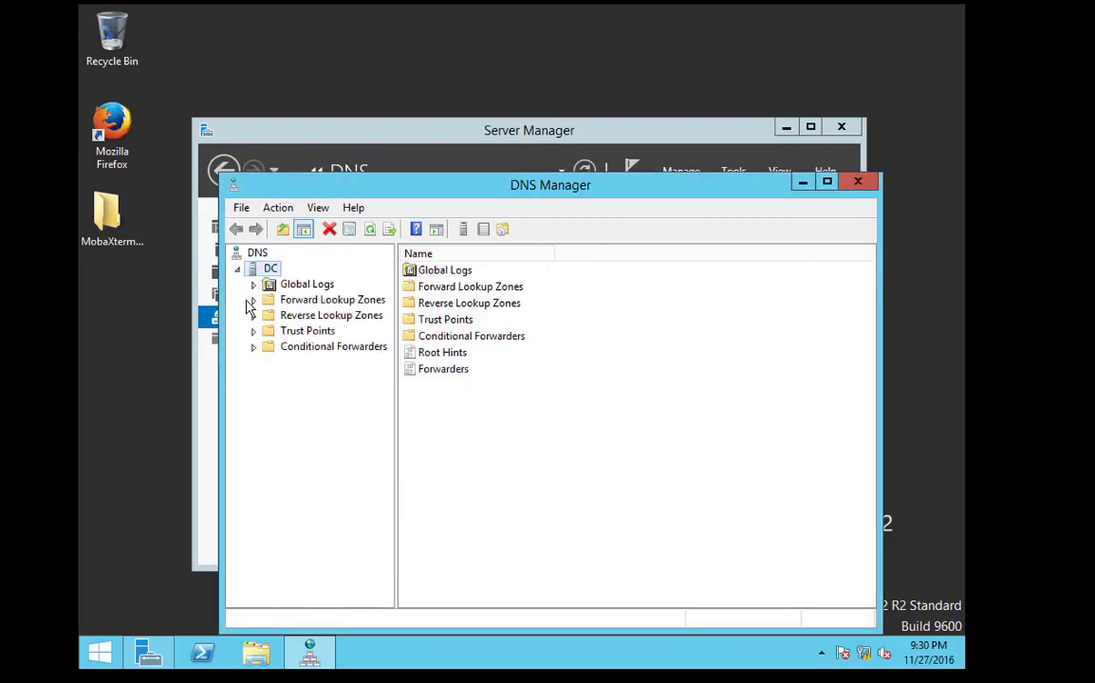
left_click(202, 651)
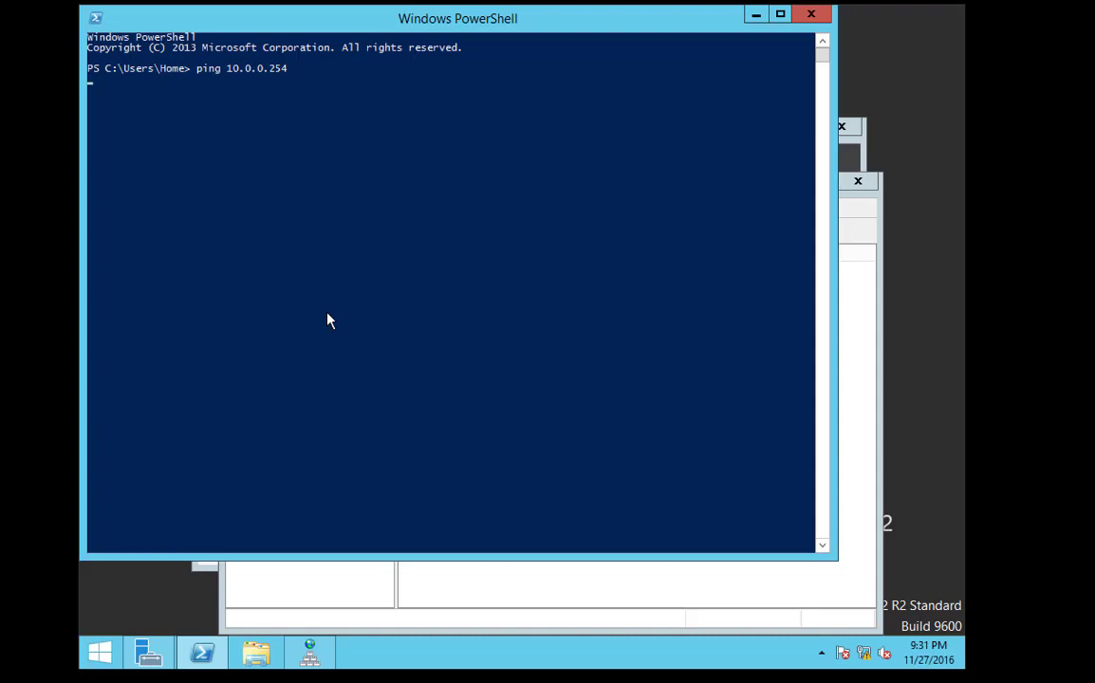
Stop the 10.0.0.254 ping, ping google.ps, then close the PowerShell window
key("ctrl+c")
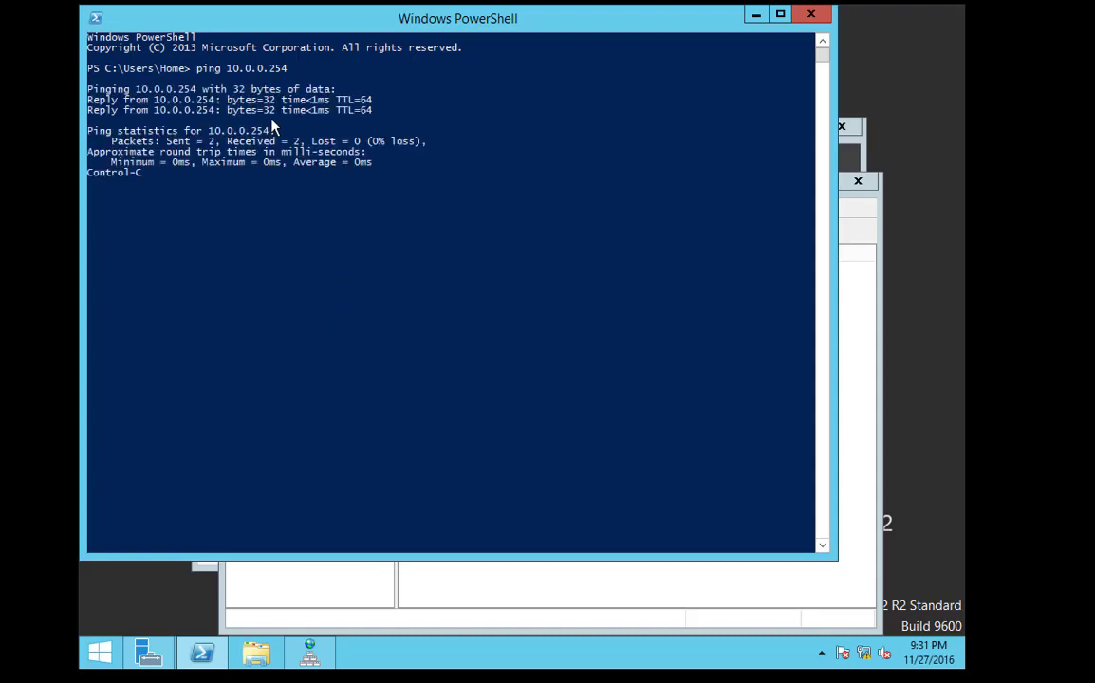
type("ping google.p;s")
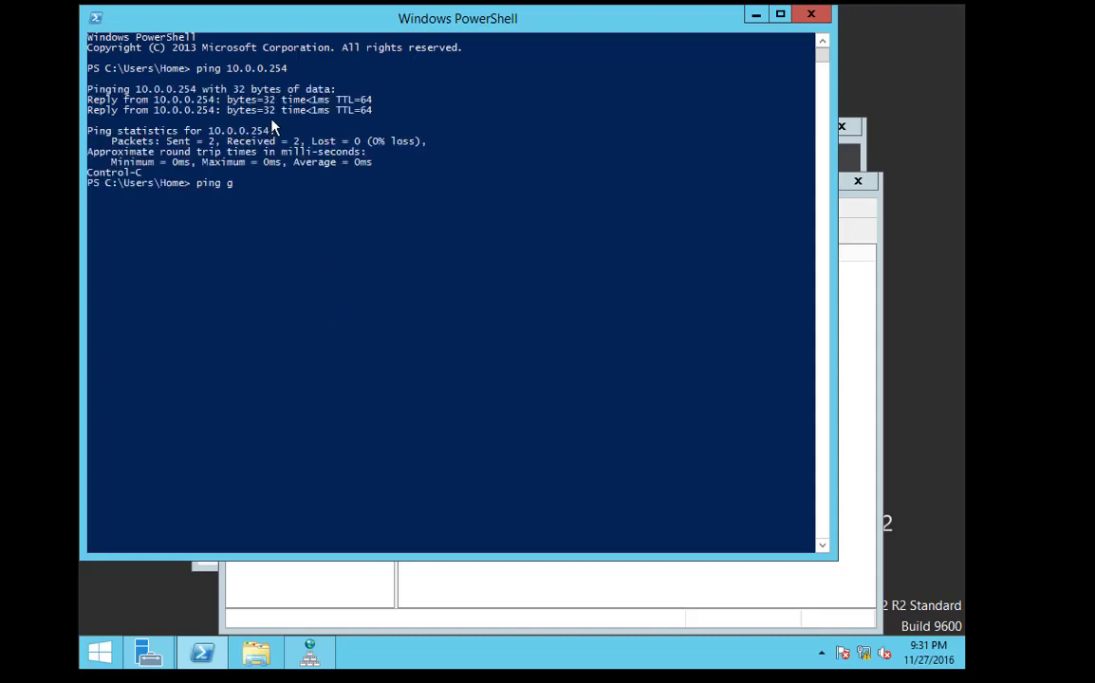
key("BackSpace")
key("BackSpace")
type("s")
key("Return")
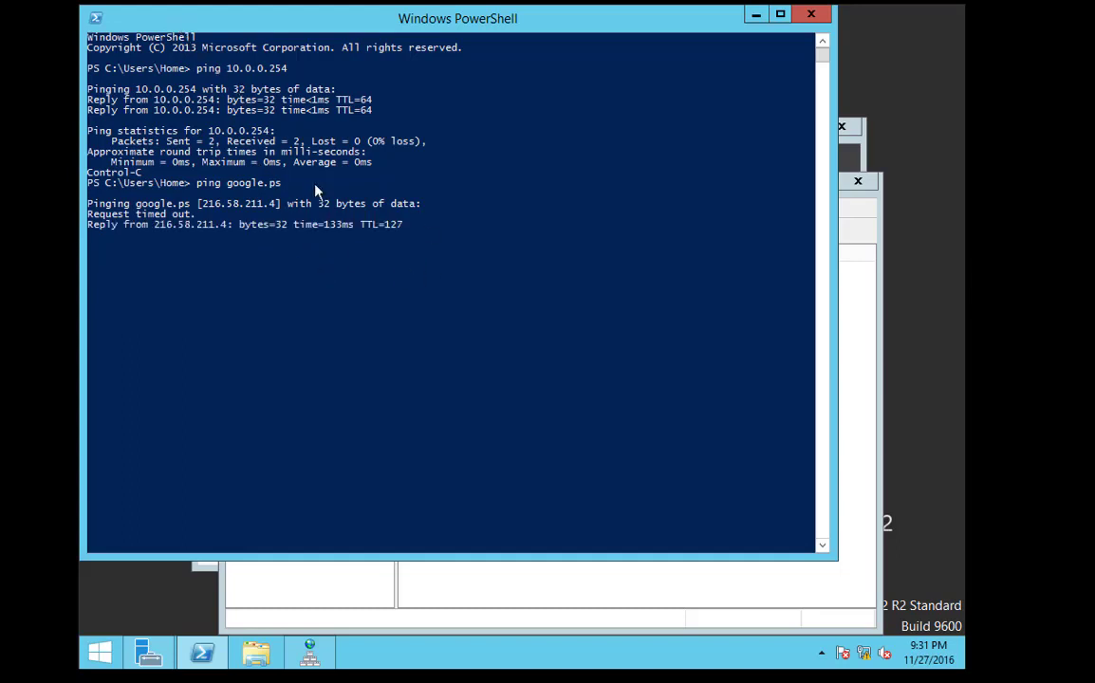
key("Return")
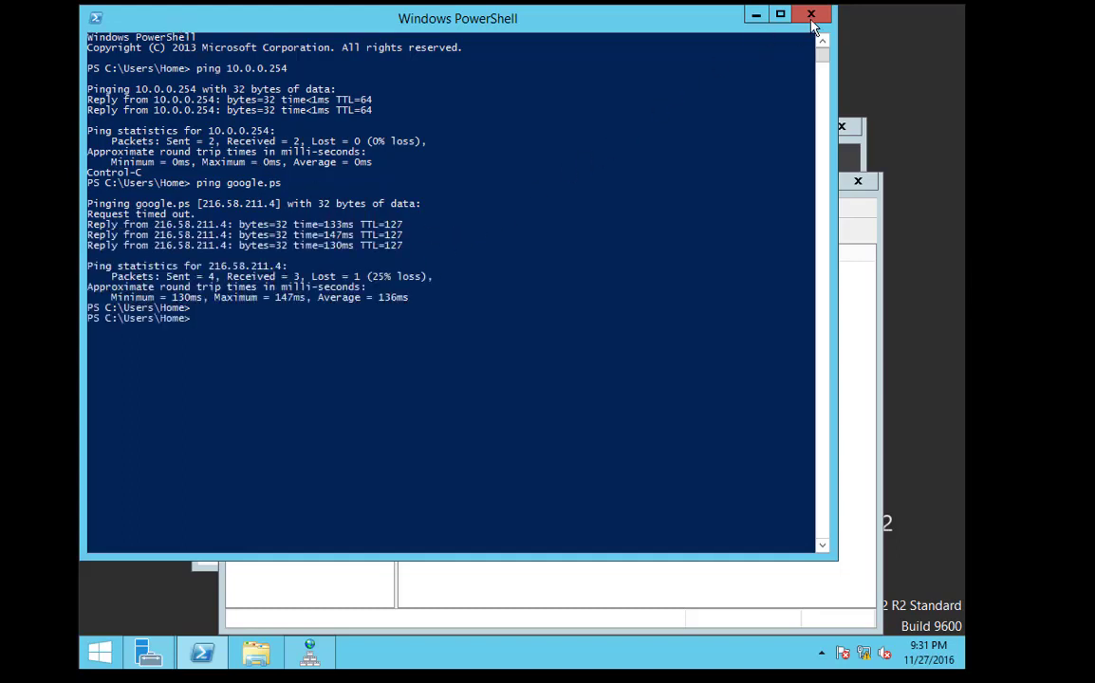
left_click(812, 15)
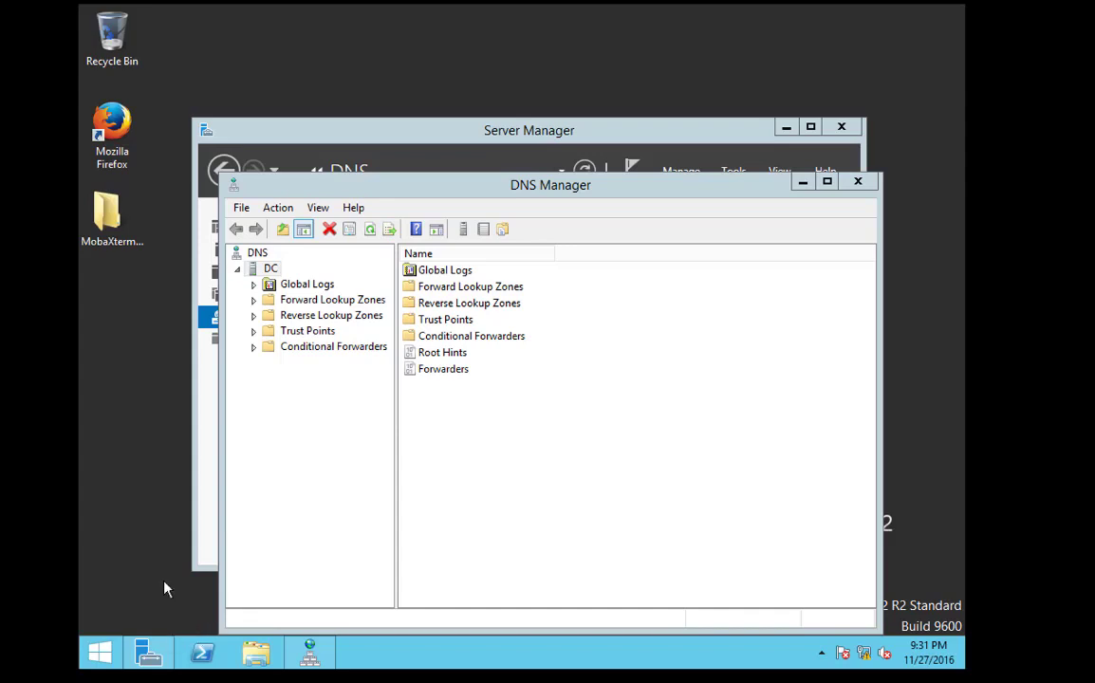
Open the unrwa.org forward lookup zone records in DNS Manager
double_click(110, 147)
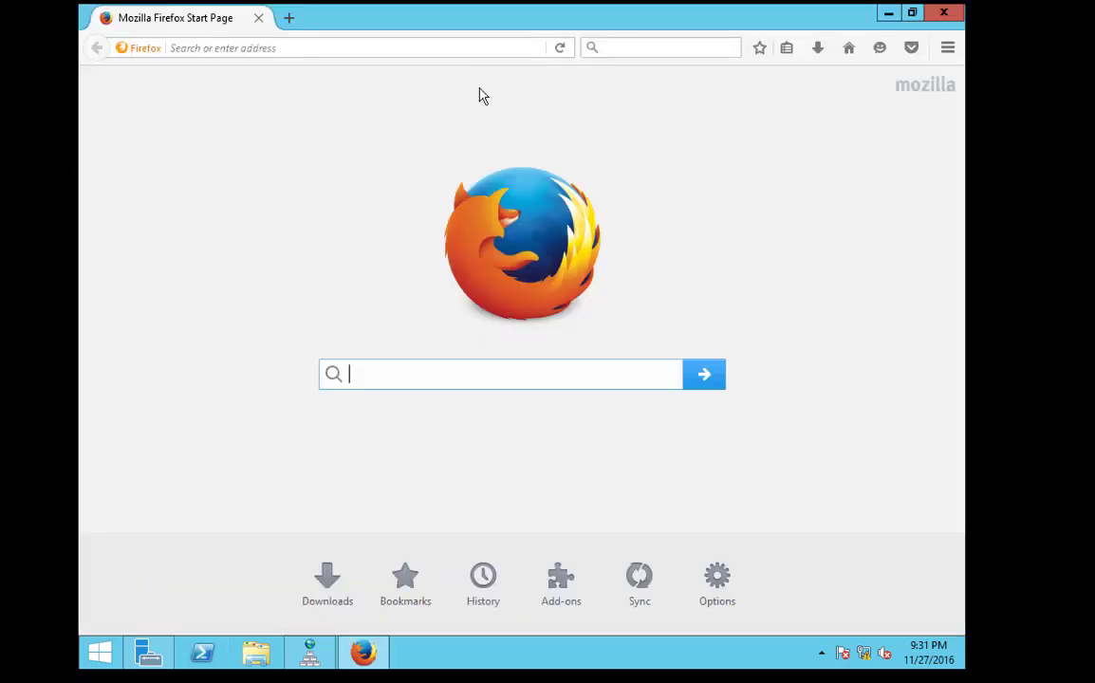
left_click(889, 13)
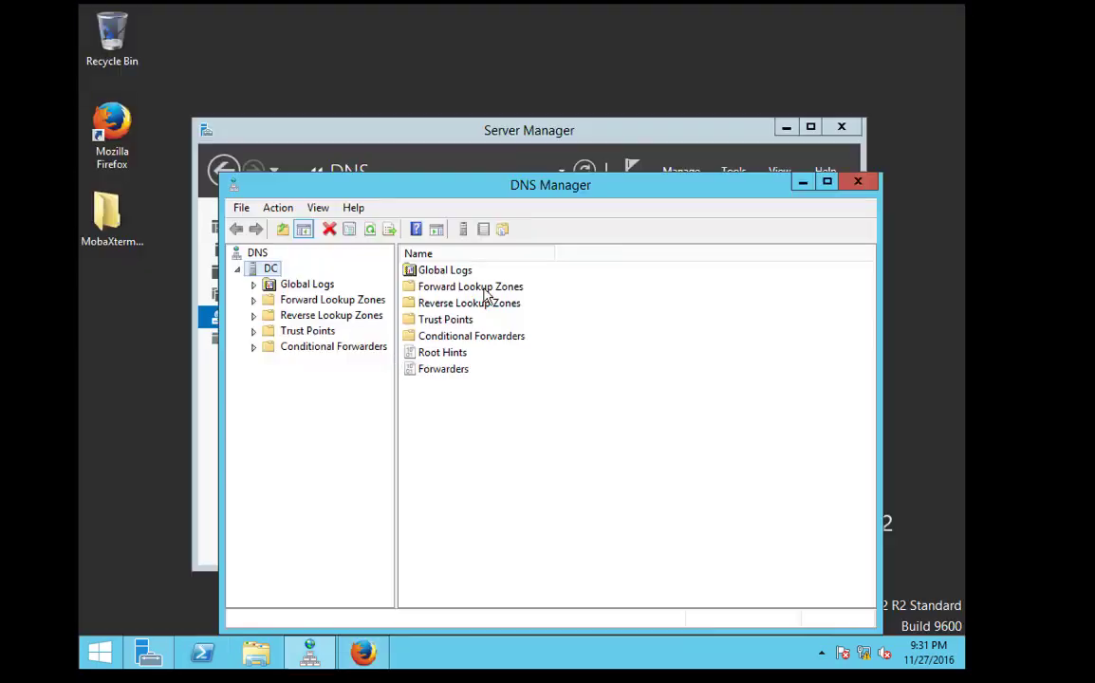
double_click(290, 301)
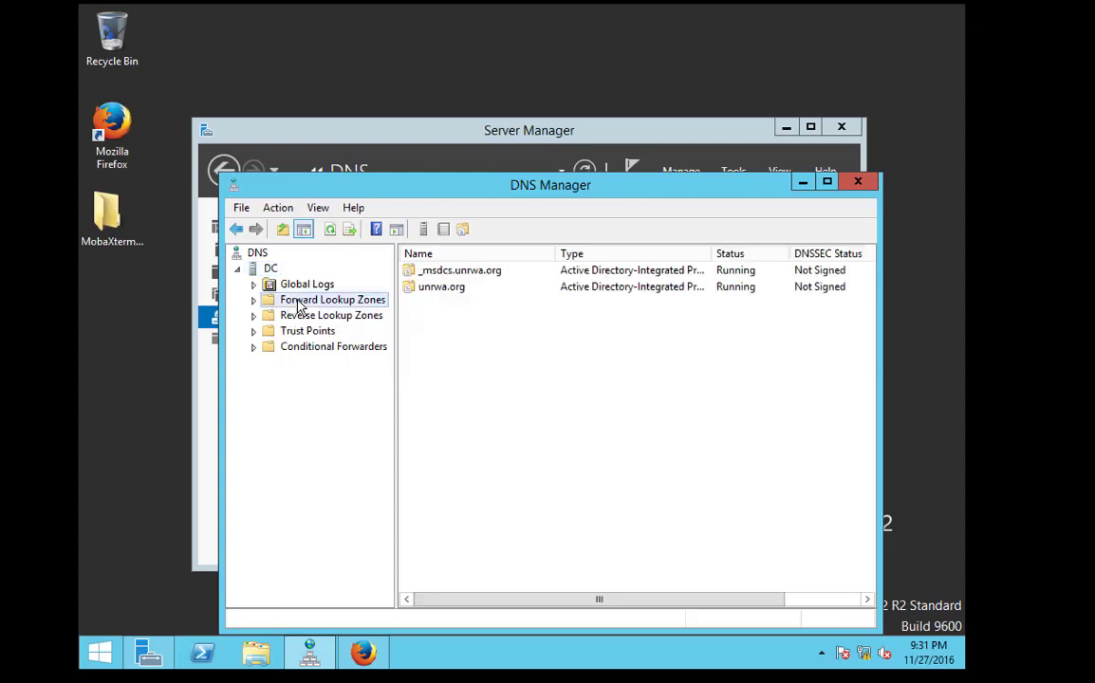
double_click(315, 332)
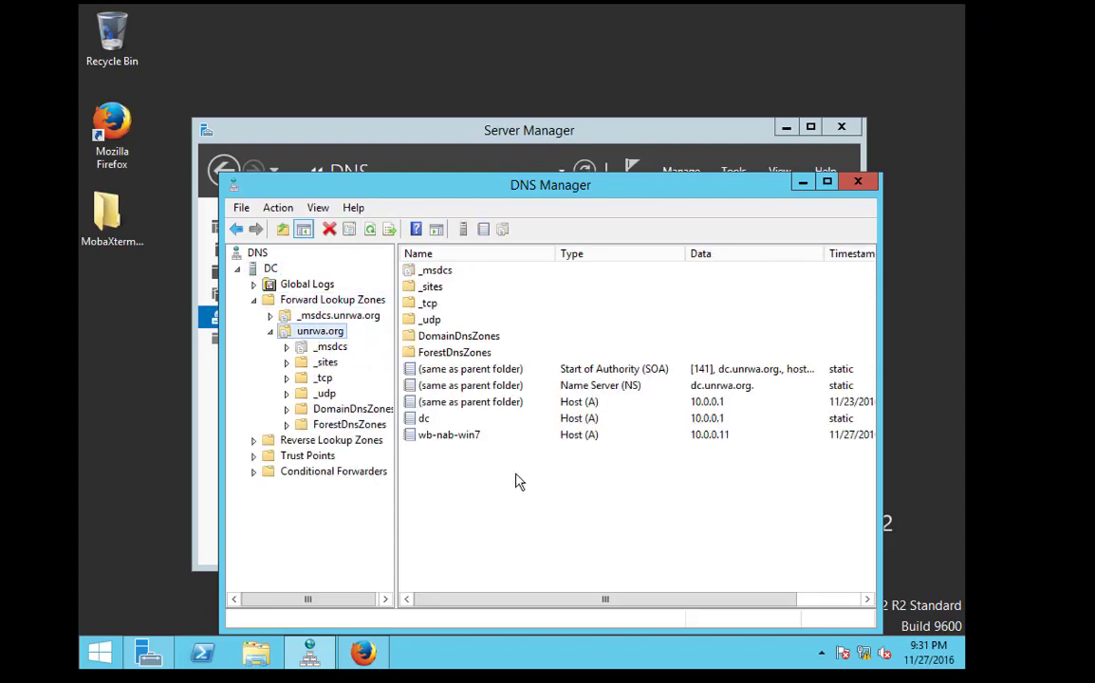
left_click(465, 437)
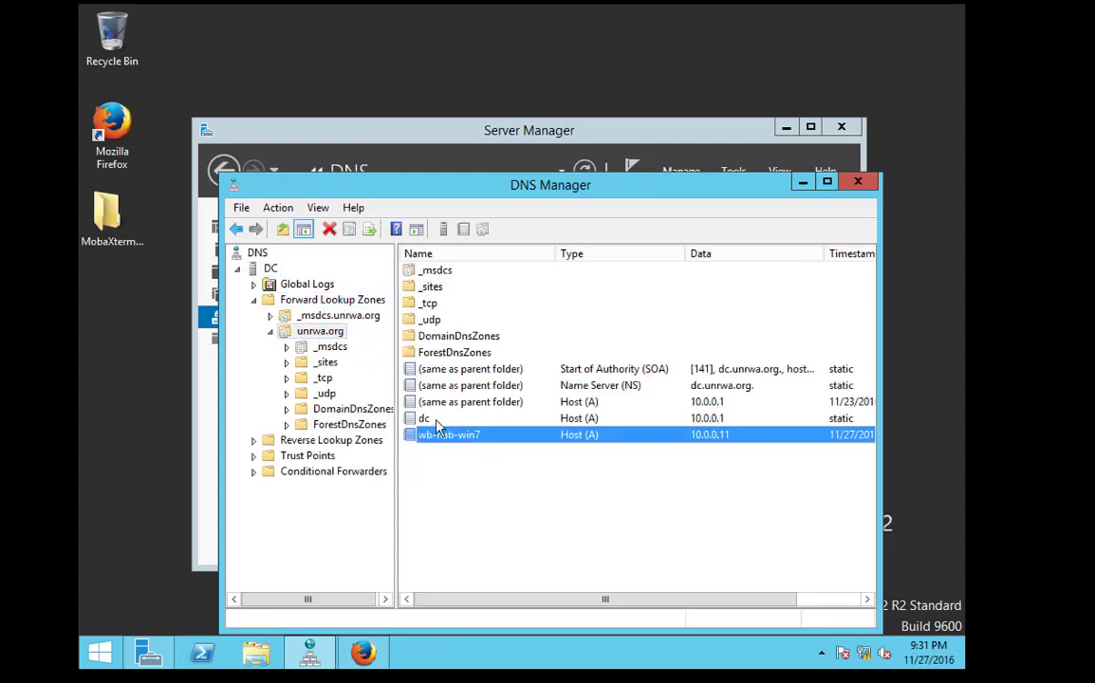
left_click(424, 417)
Add host record pfsense at 10.0.0.254 with an associated PTR record
right_click(454, 469)
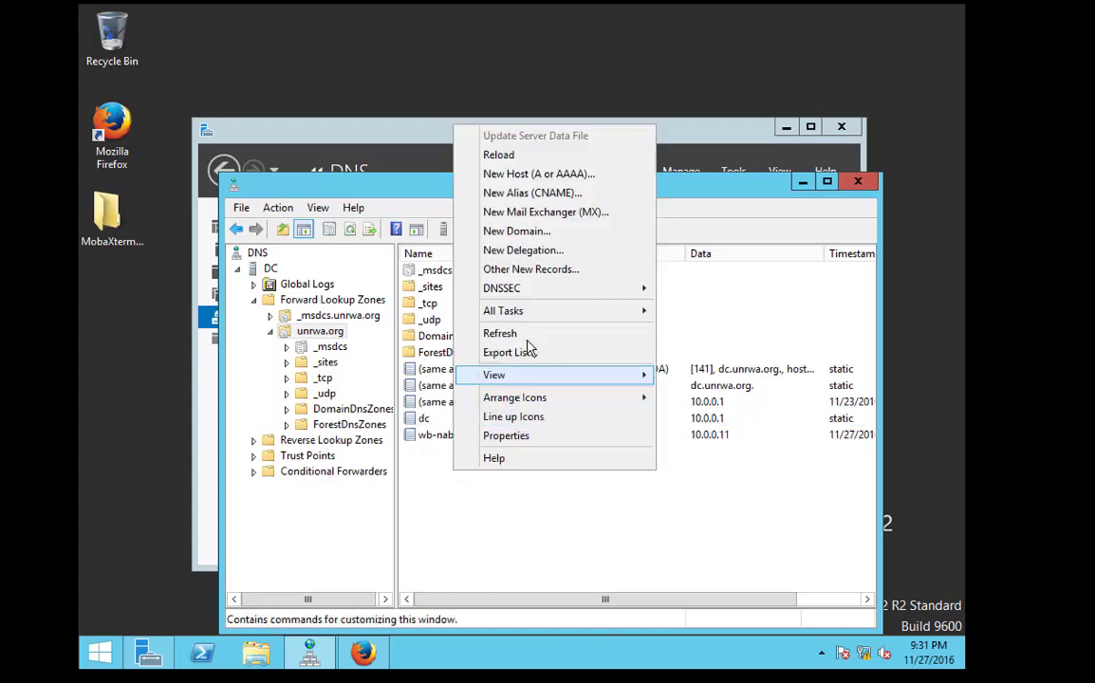
left_click(521, 174)
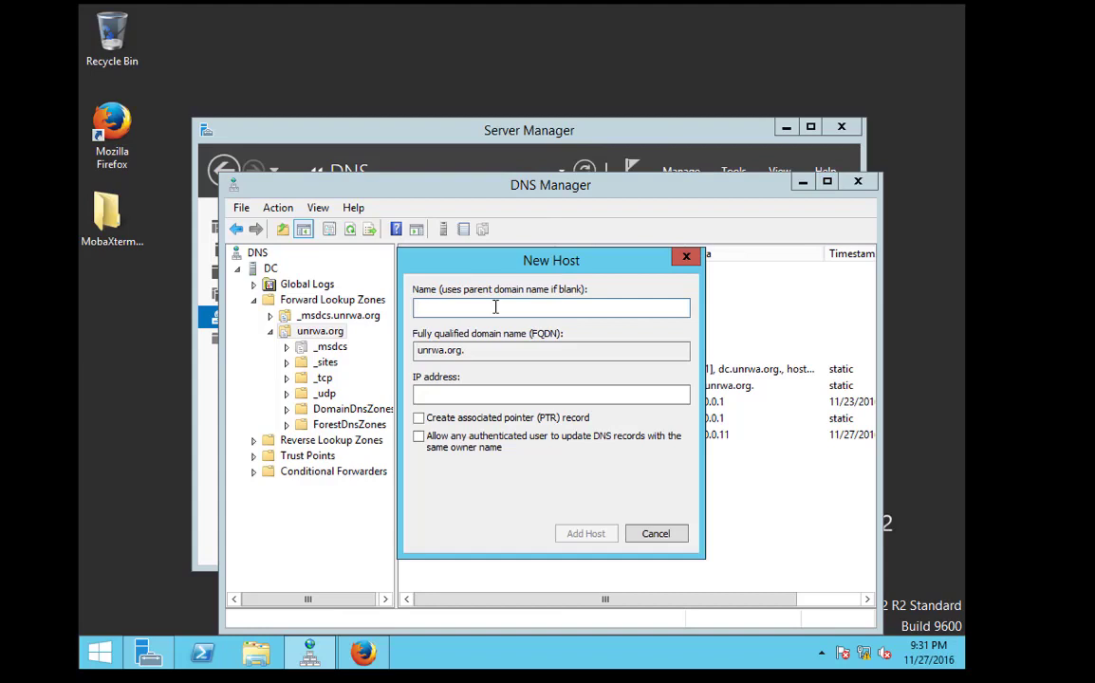
type("pfsnese")
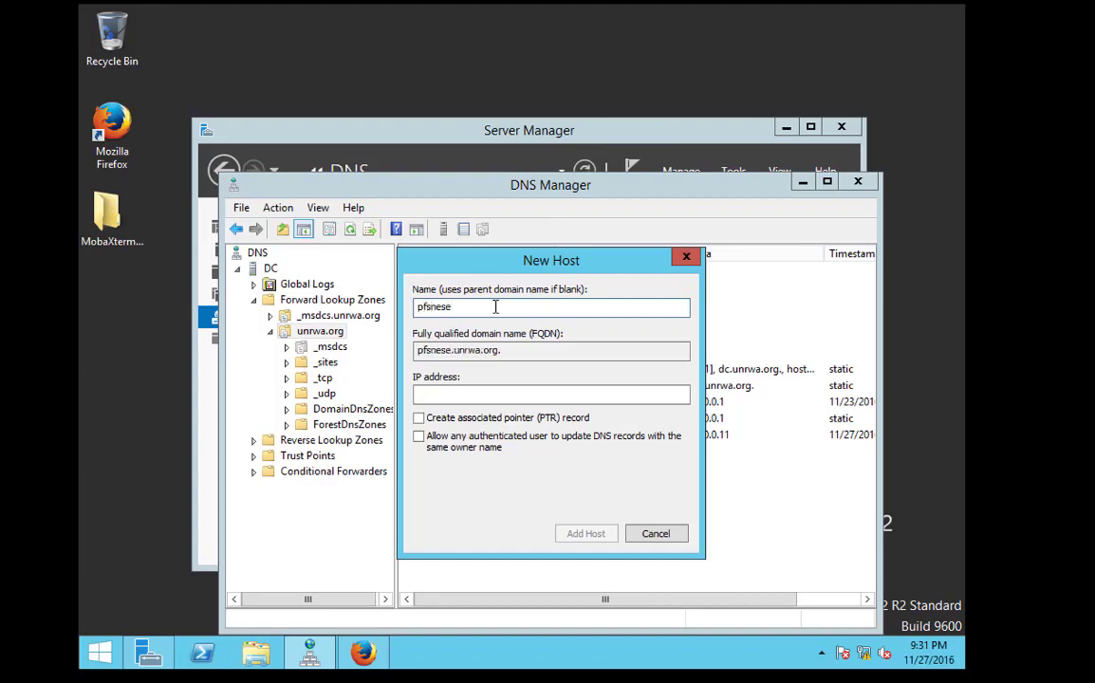
key("BackSpace")
key("BackSpace")
key("BackSpace")
key("BackSpace")
type("ense")
key("Tab")
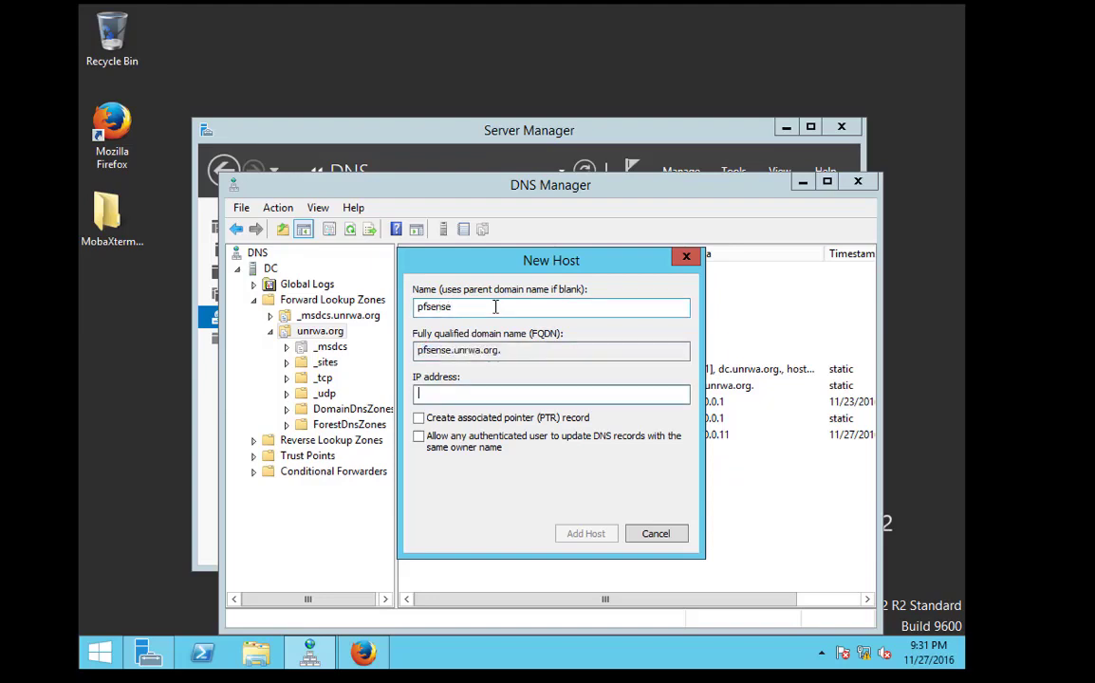
type("10.0.0.254")
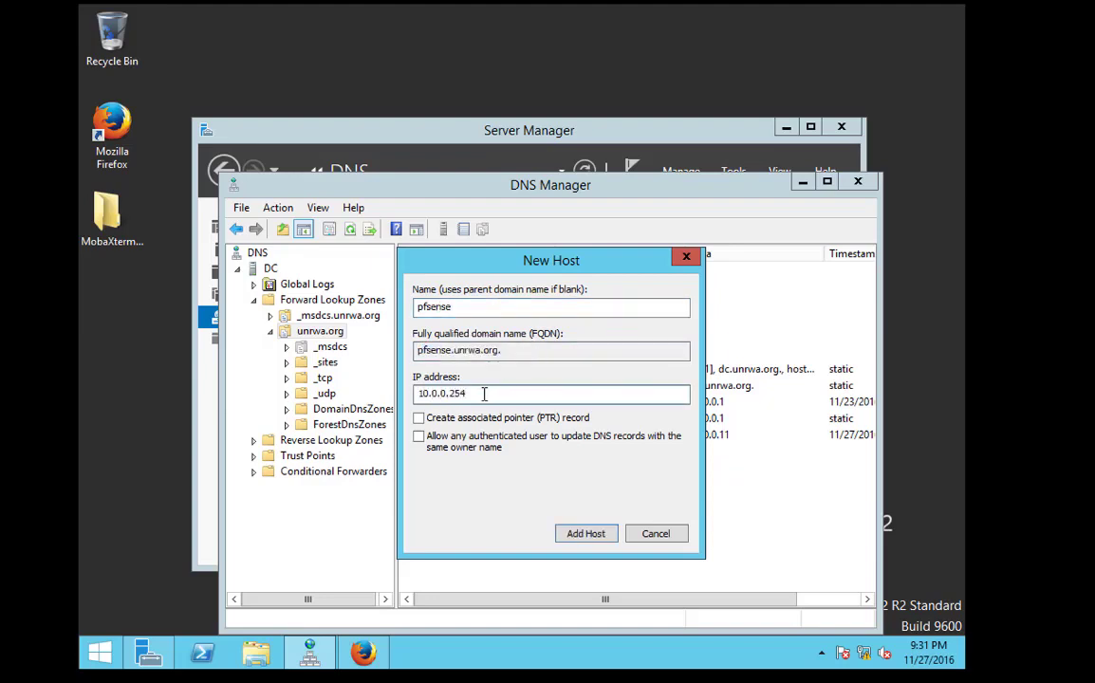
left_click(418, 417)
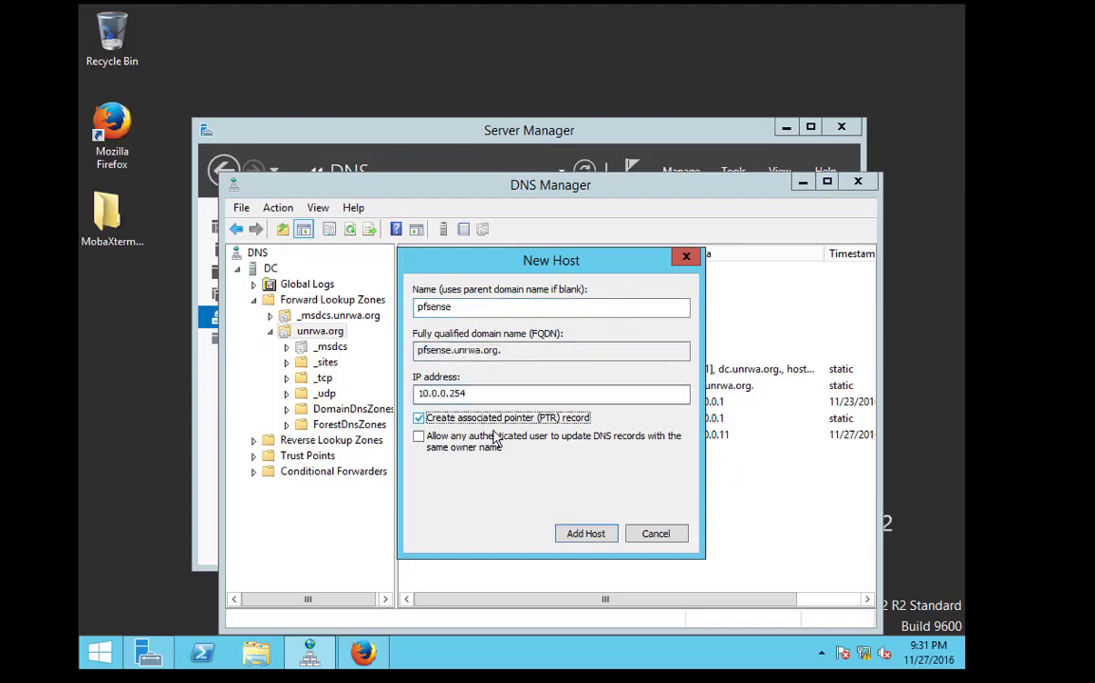
left_click(585, 533)
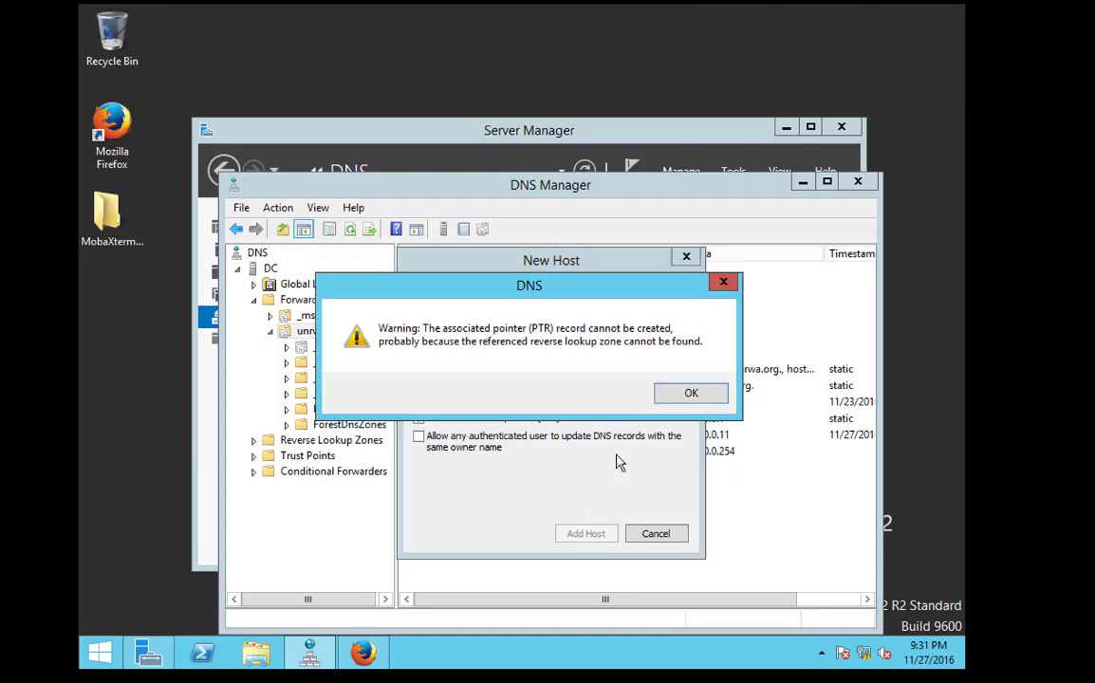
left_click(687, 394)
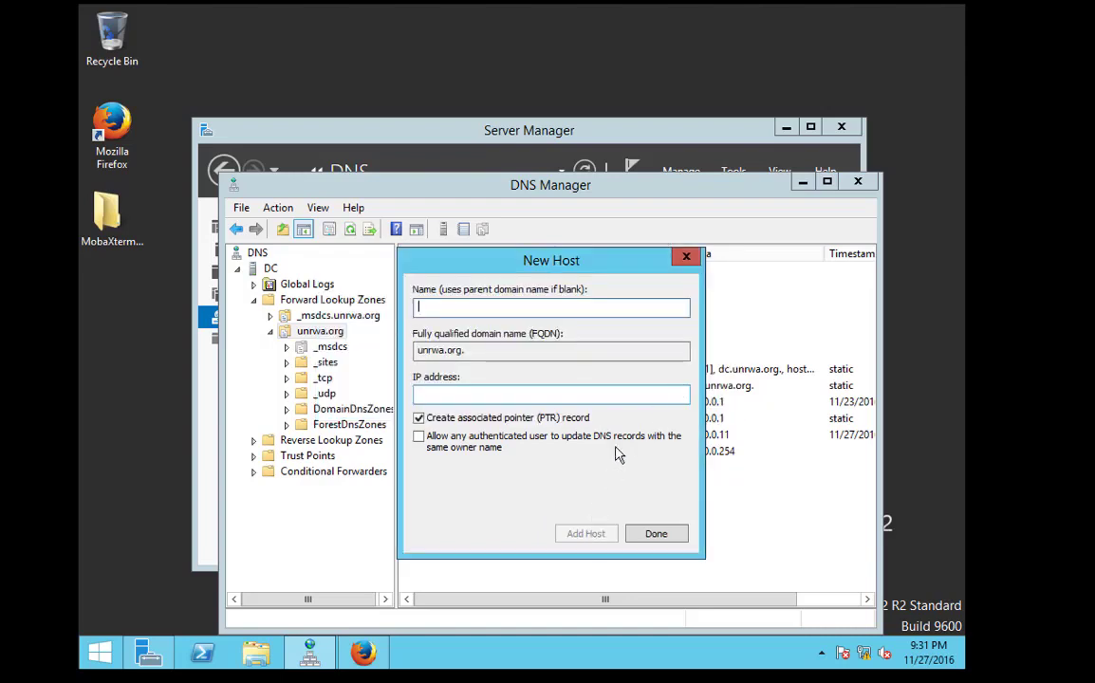
left_click(643, 534)
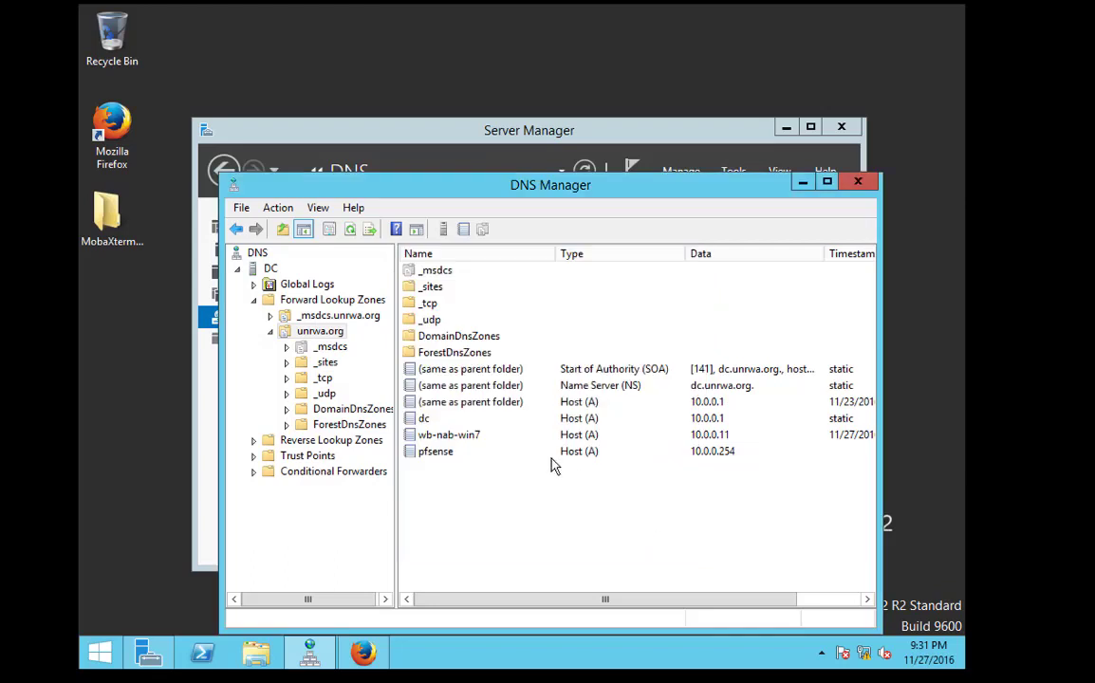
Confirm the 10.0.0.254 pointer record in the 0.0.10.in-addr.arpa reverse zone
left_click(321, 442)
double_click(320, 442)
left_click(334, 457)
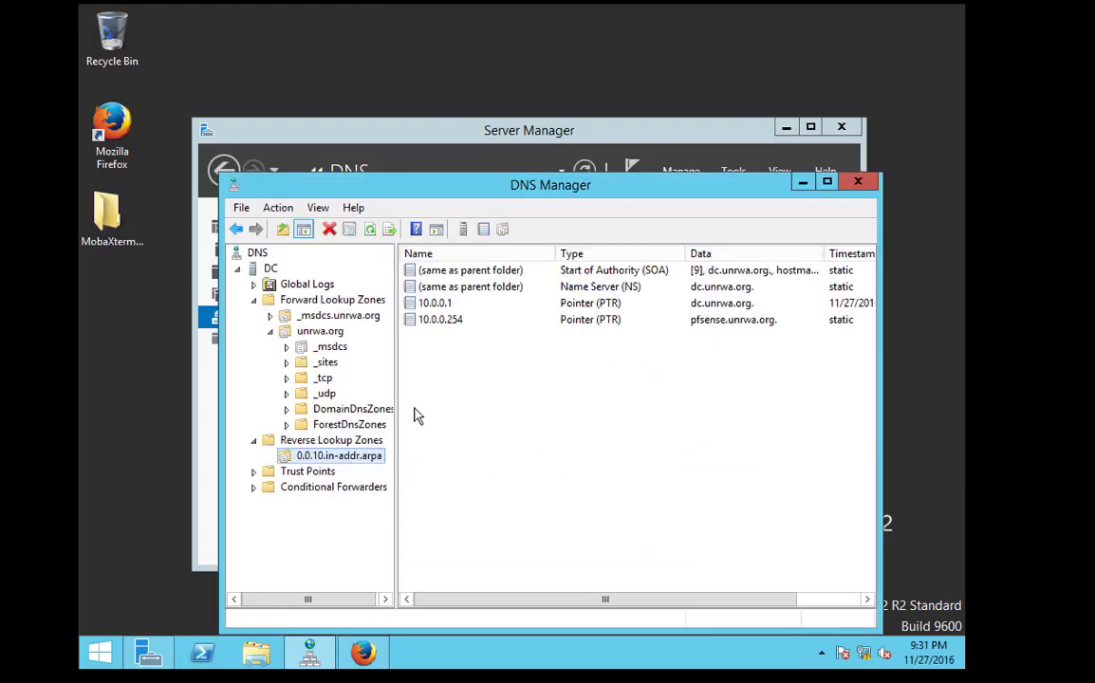
left_click(664, 324)
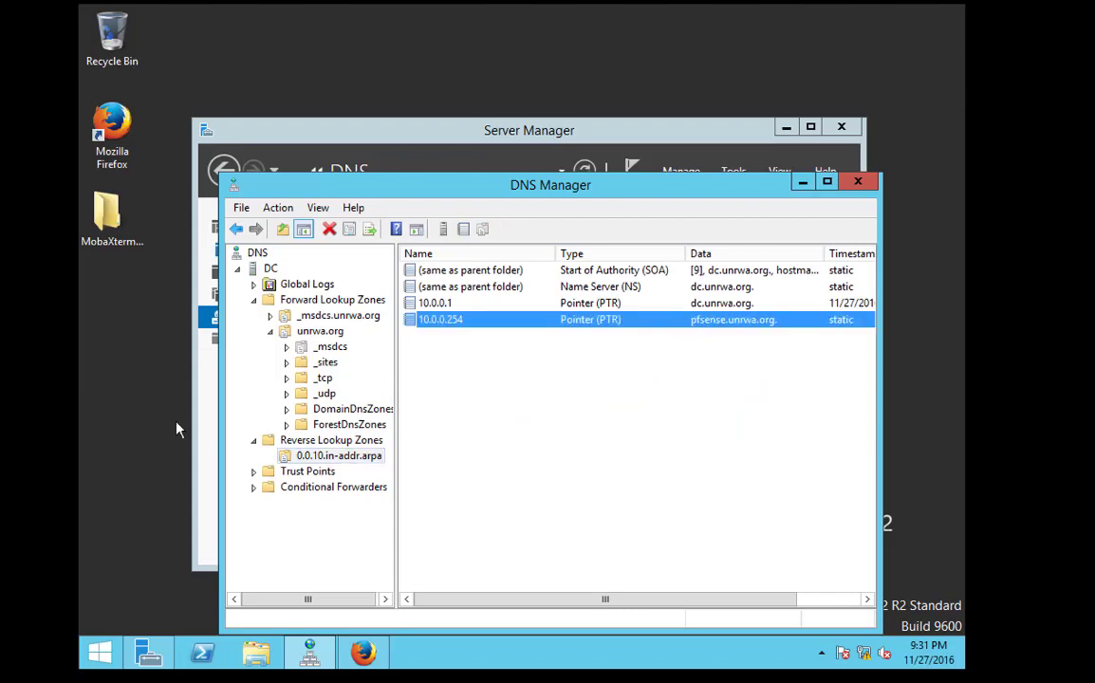
left_click(202, 653)
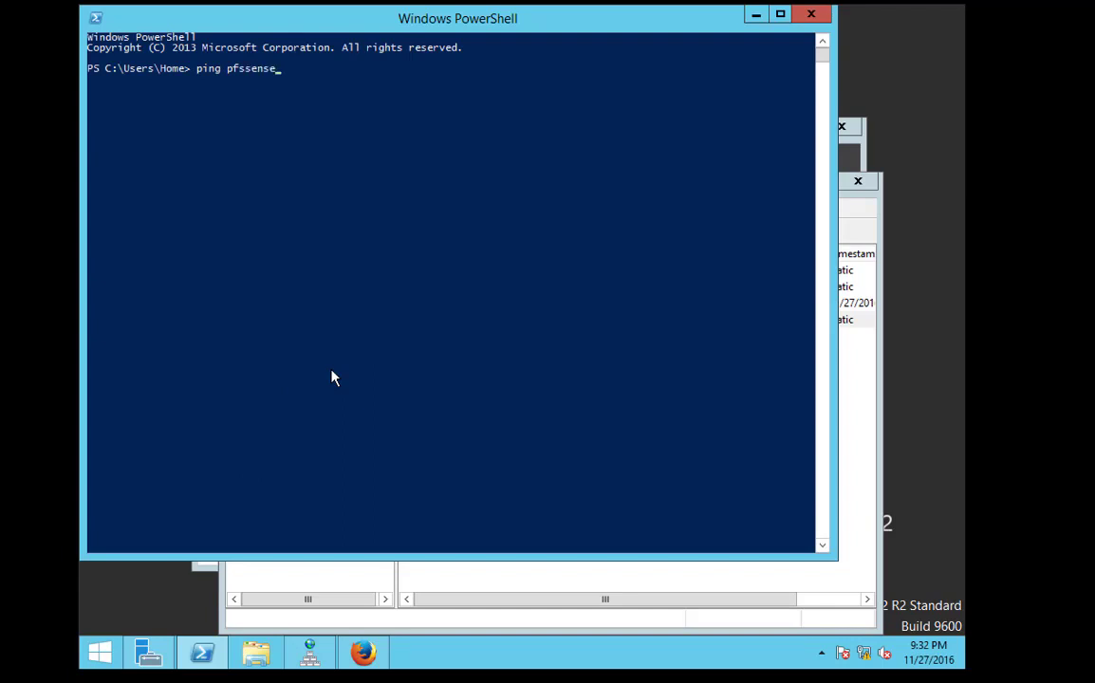
Ping pfsense to confirm it resolves to 10.0.0.254, then enter pfsense.unrwa.org in Firefox
key("Return")
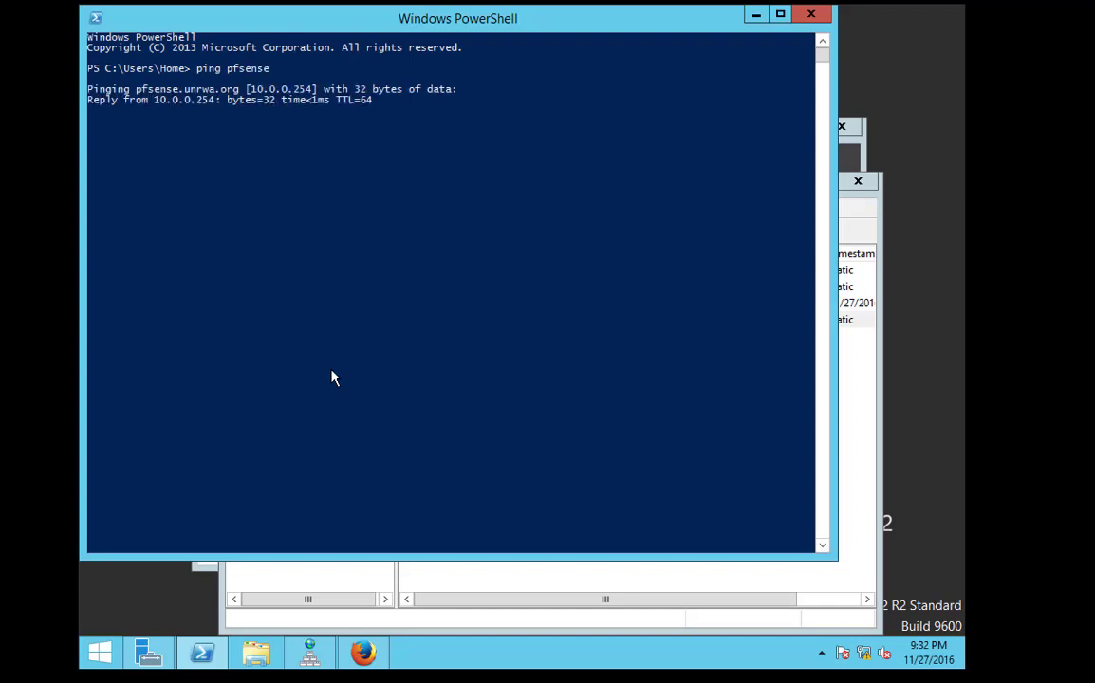
key("ctrl+c")
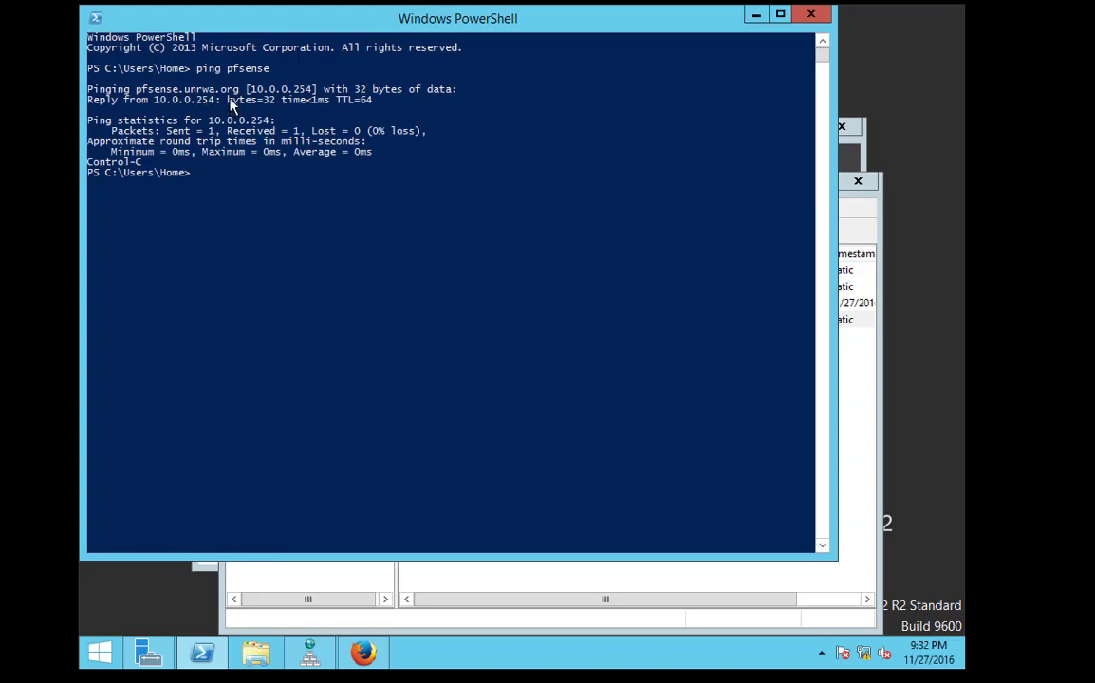
left_click(363, 653)
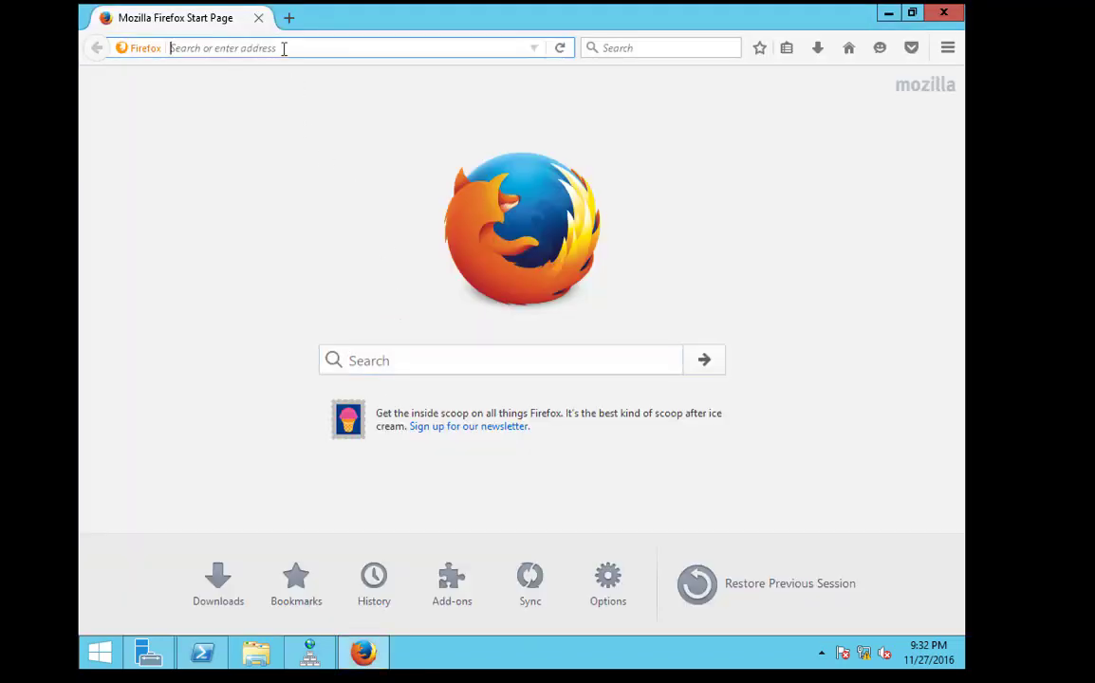
type("pfsense")
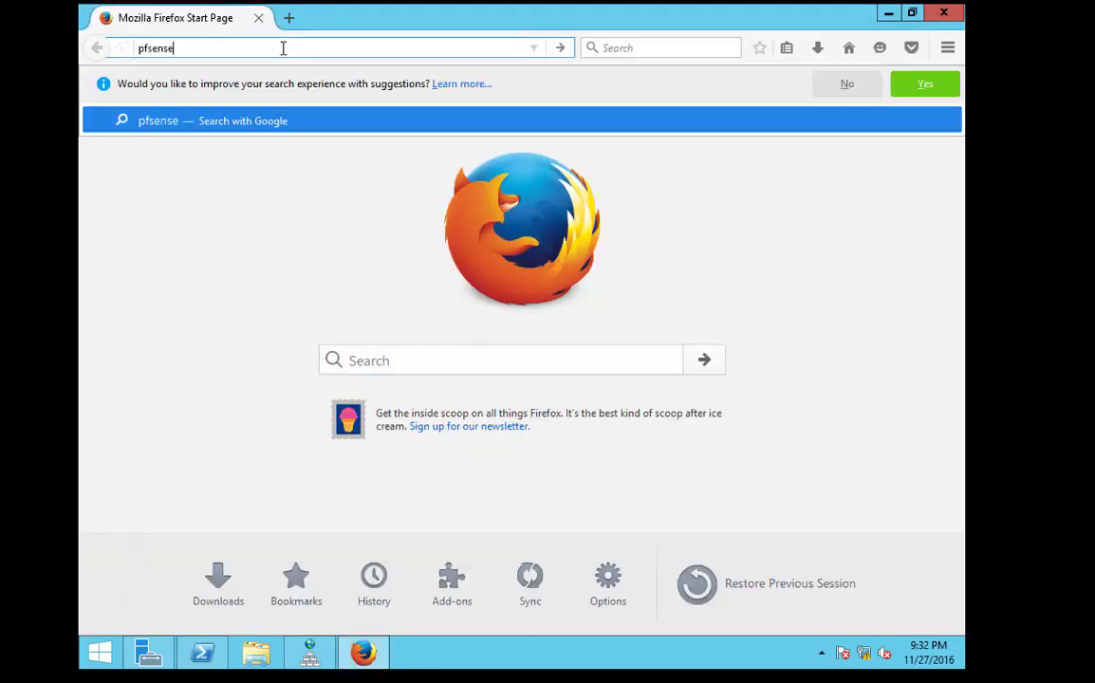
type(".unrwa.org")
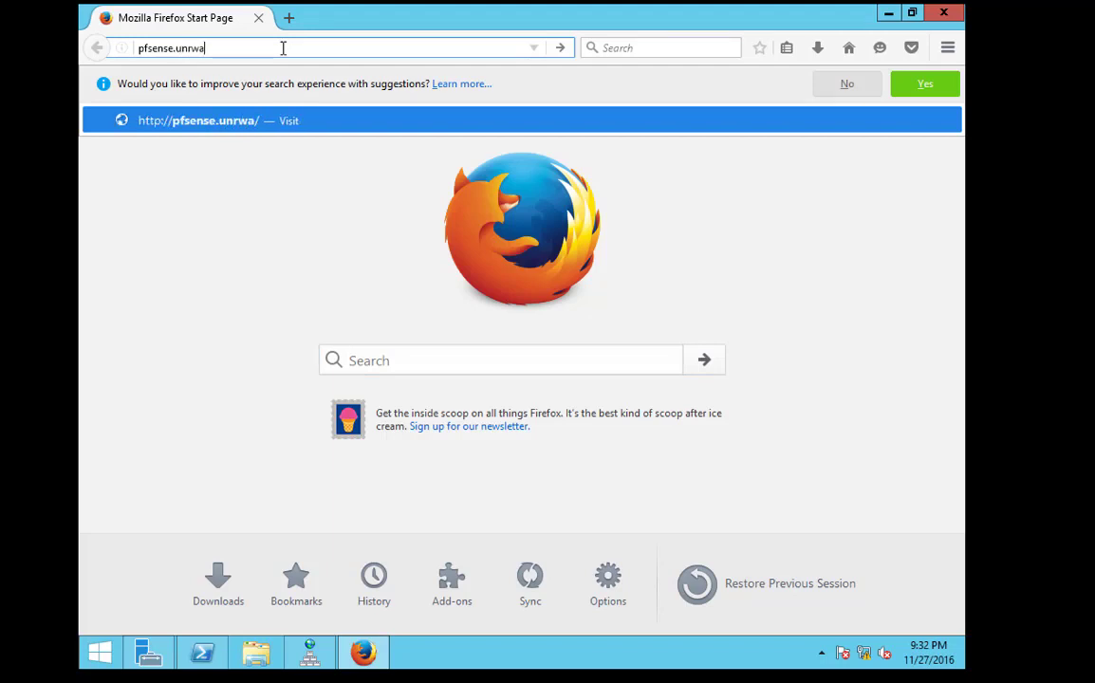
Load pfsense.unrwa.org, sign in with the admin credentials, and let Firefox remember the login
key("Return")
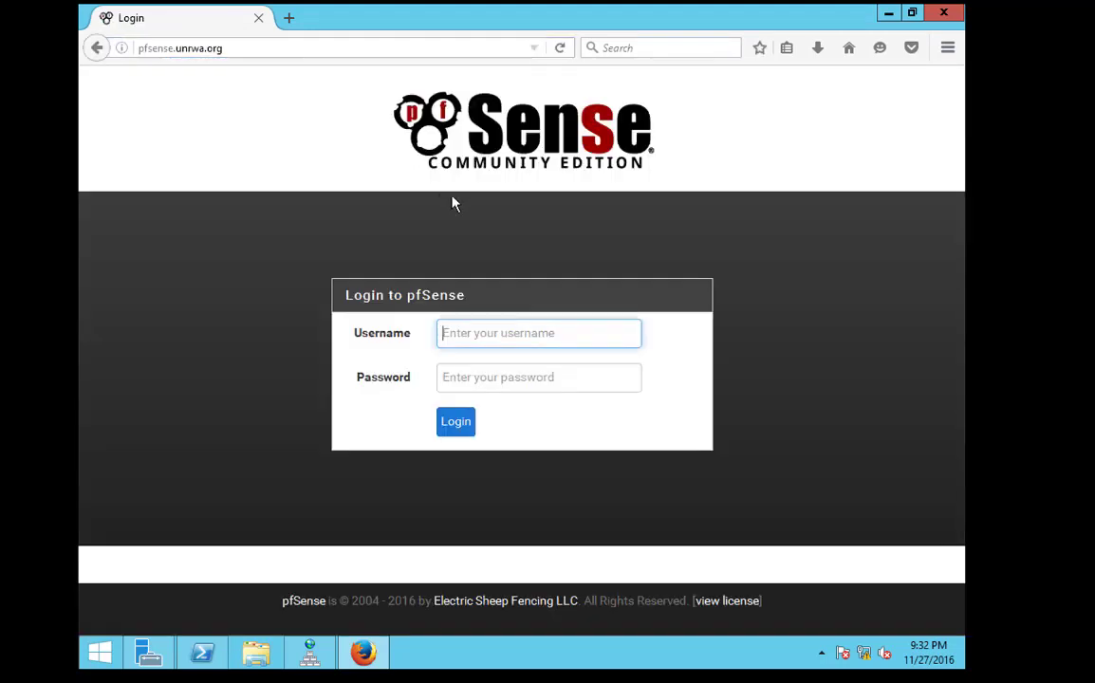
type("admi")
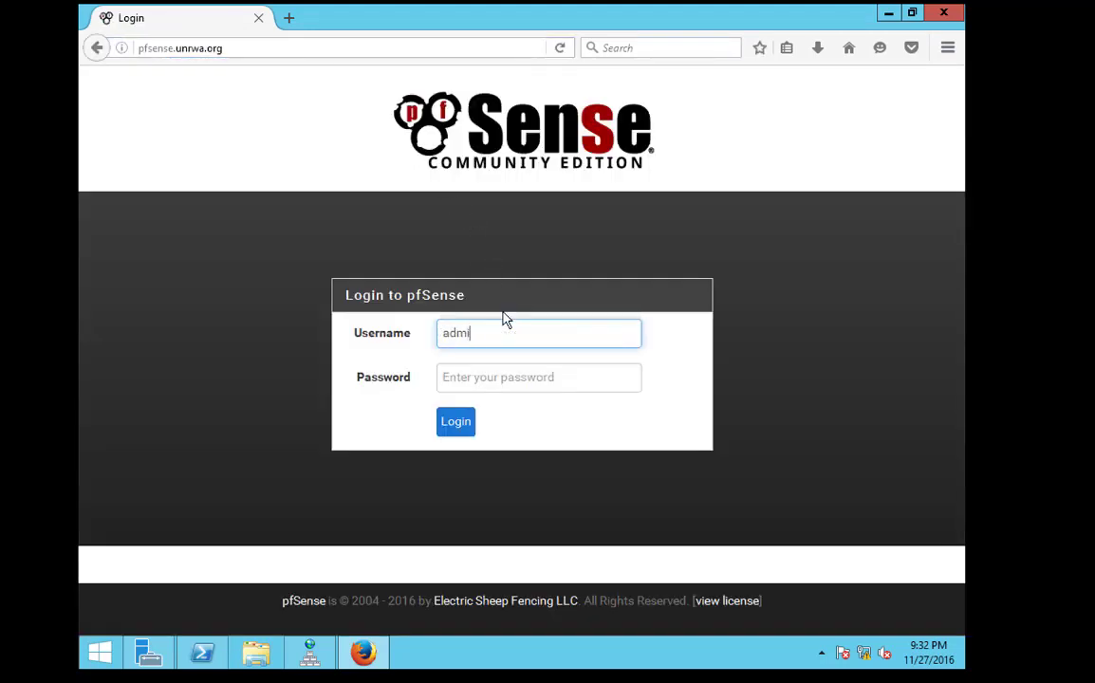
type("n")
key("Tab")
key("Return")
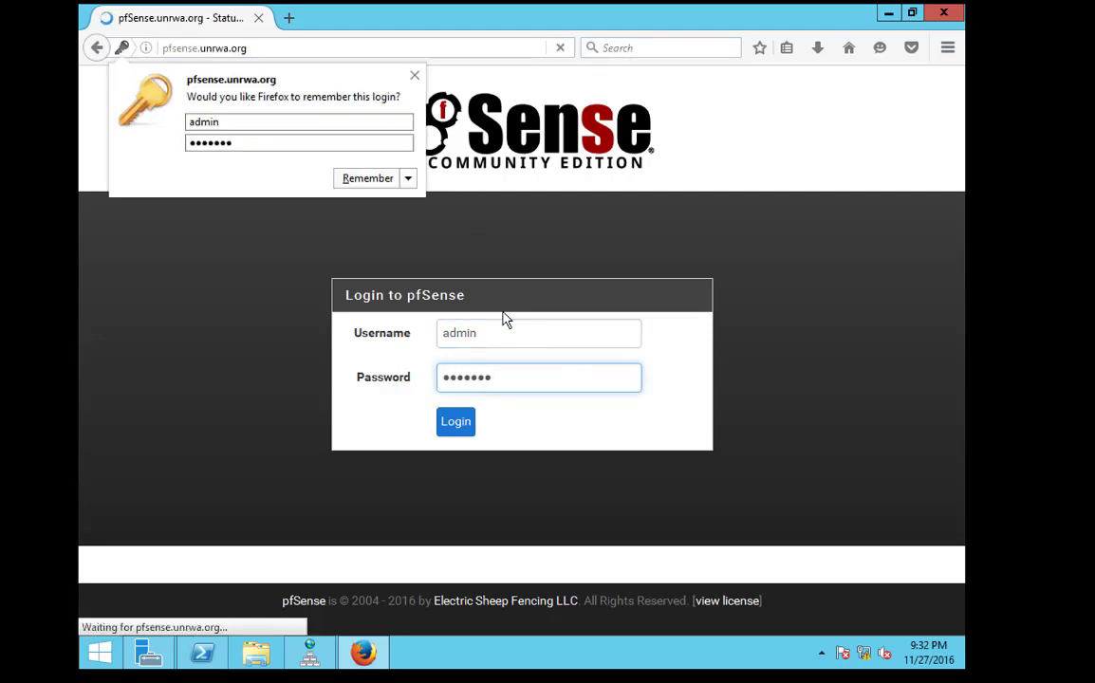
left_click(371, 182)
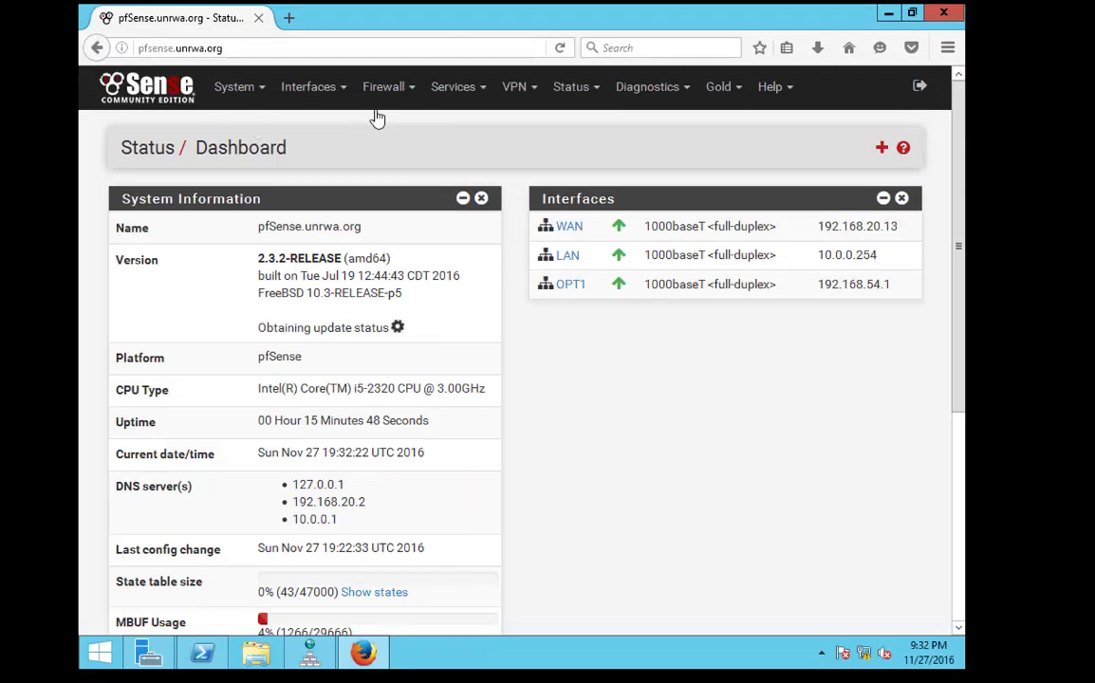
Open the LAN DHCP server settings and review the 10.0.0.10–10.0.0.25 range
left_click(399, 92)
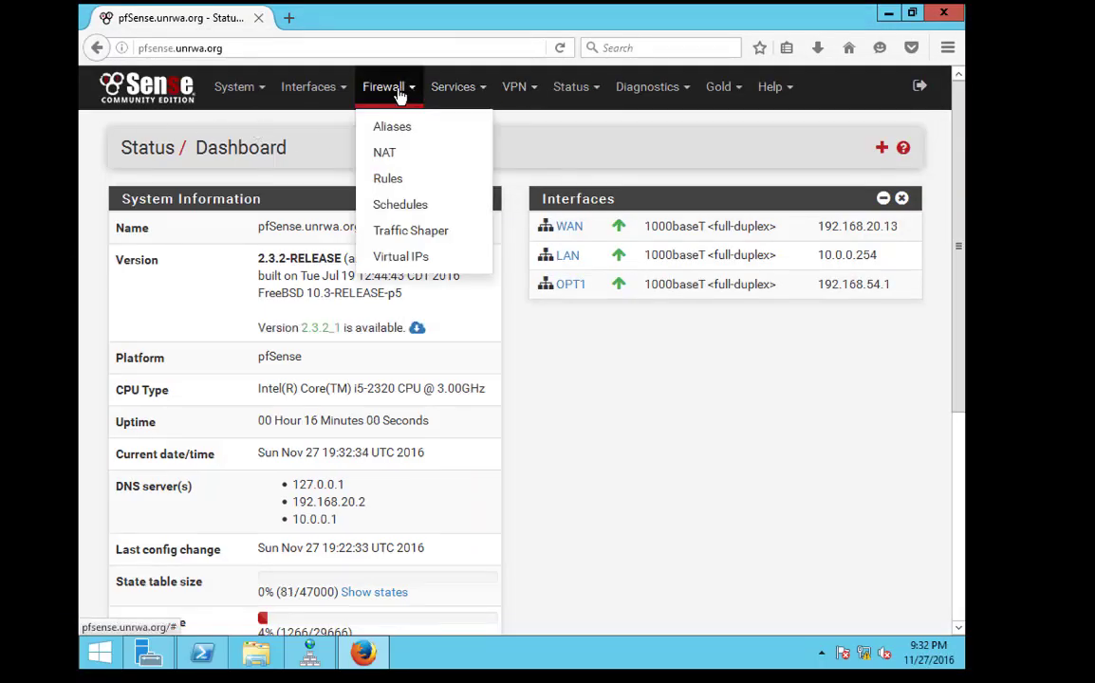
left_click(453, 89)
left_click(483, 180)
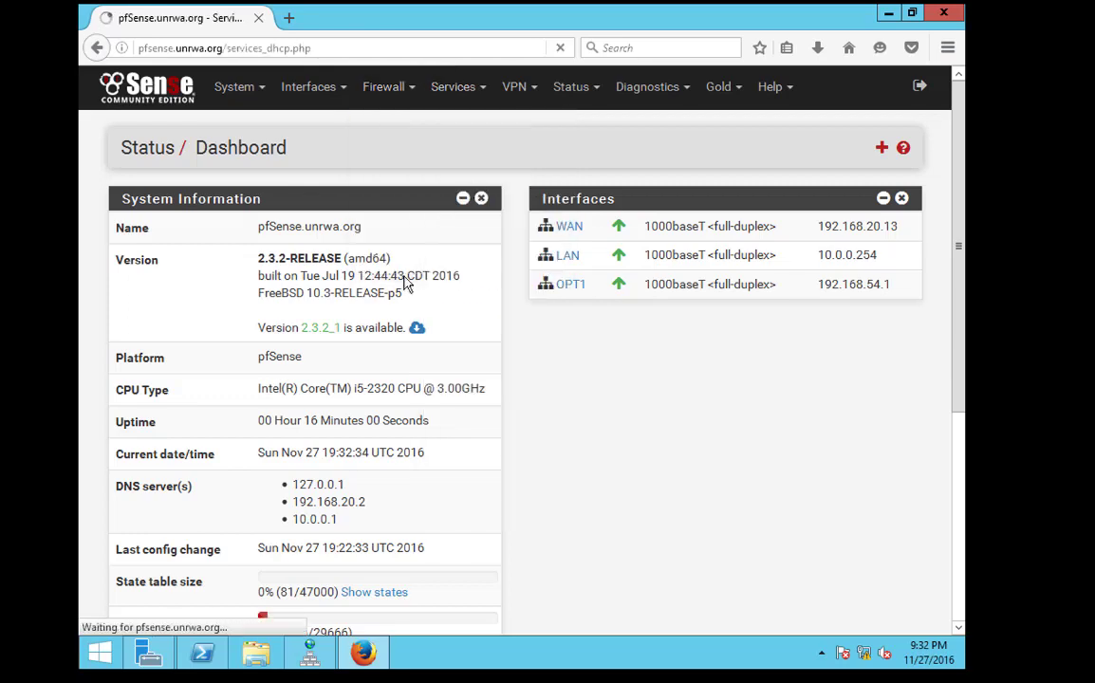
scroll(407, 367, "down", 3)
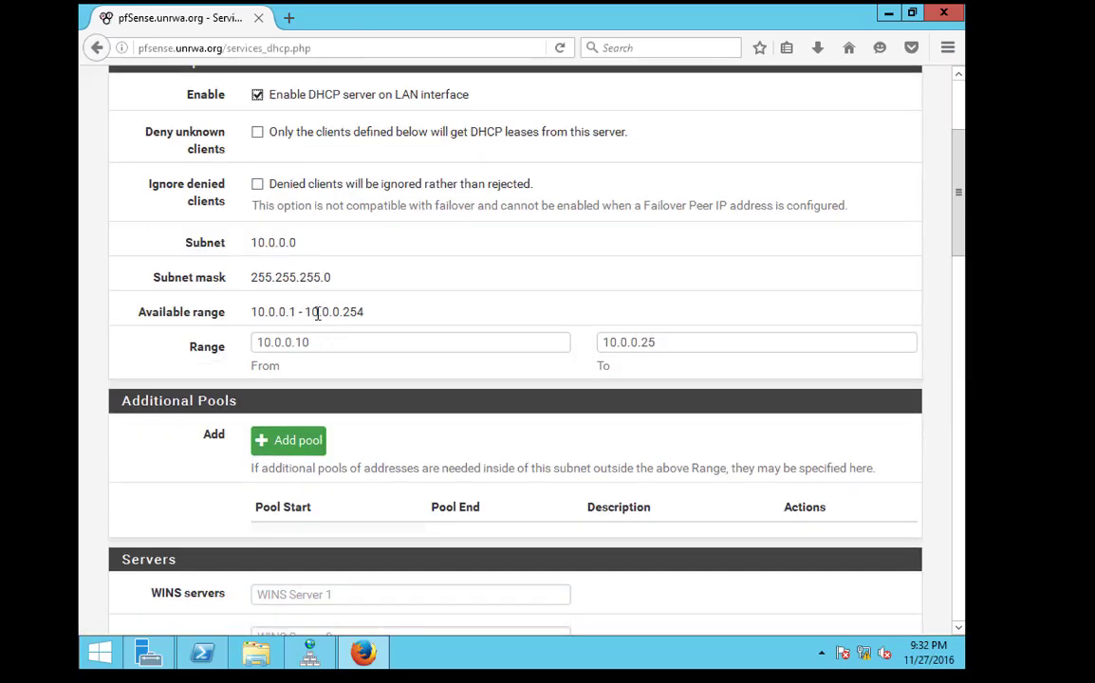
double_click(328, 342)
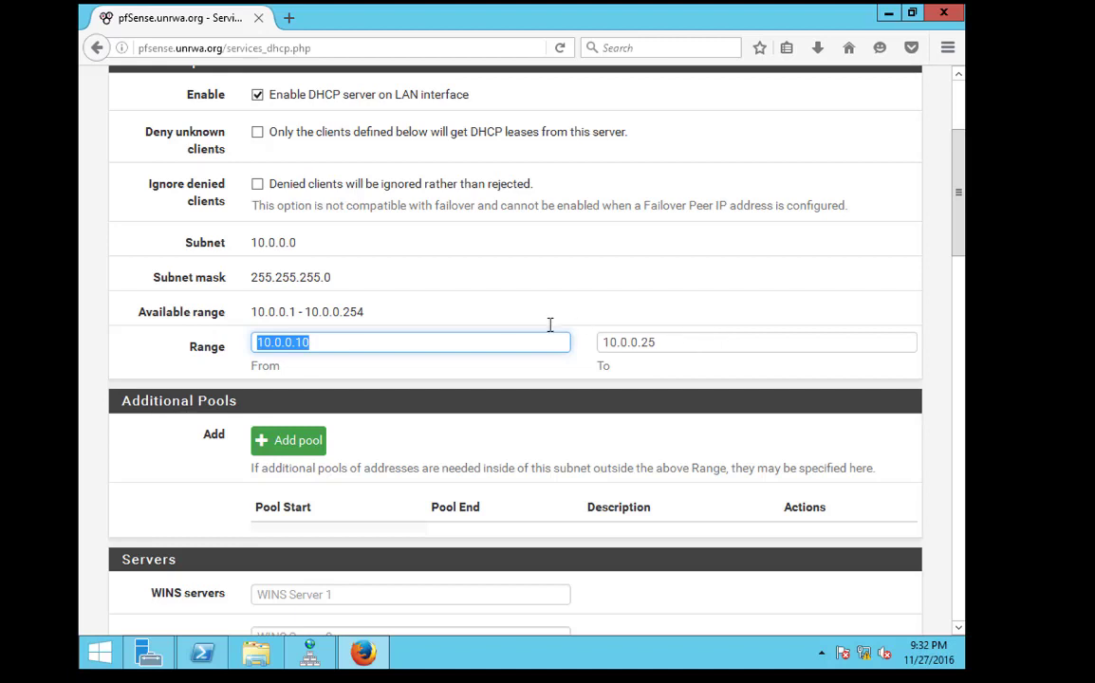
key("Tab")
scroll(617, 386, "down", 6)
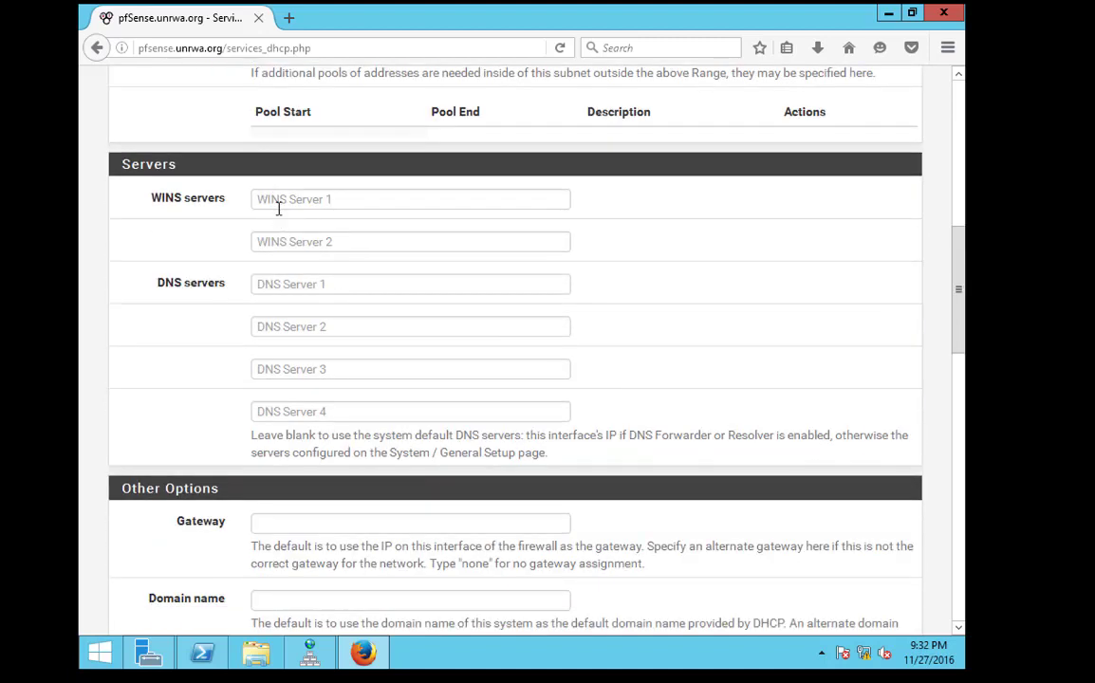
Fill in the DNS Server 1 address and save the LAN DHCP server settings
left_click(288, 284)
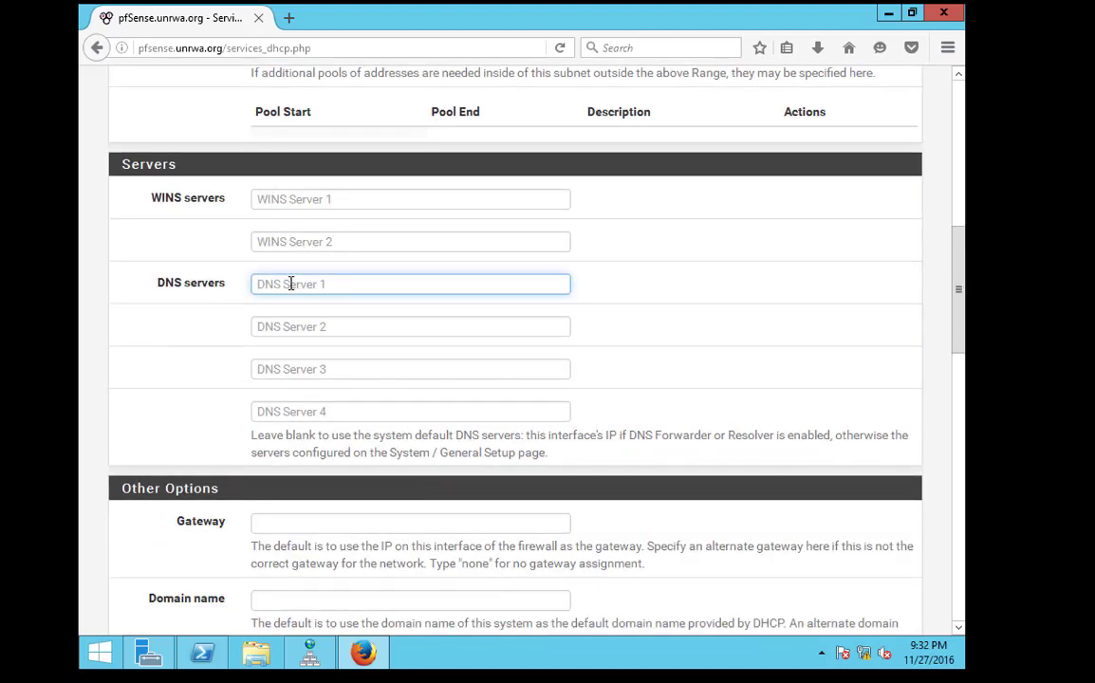
type("10.0.0.1")
middle_click(319, 315)
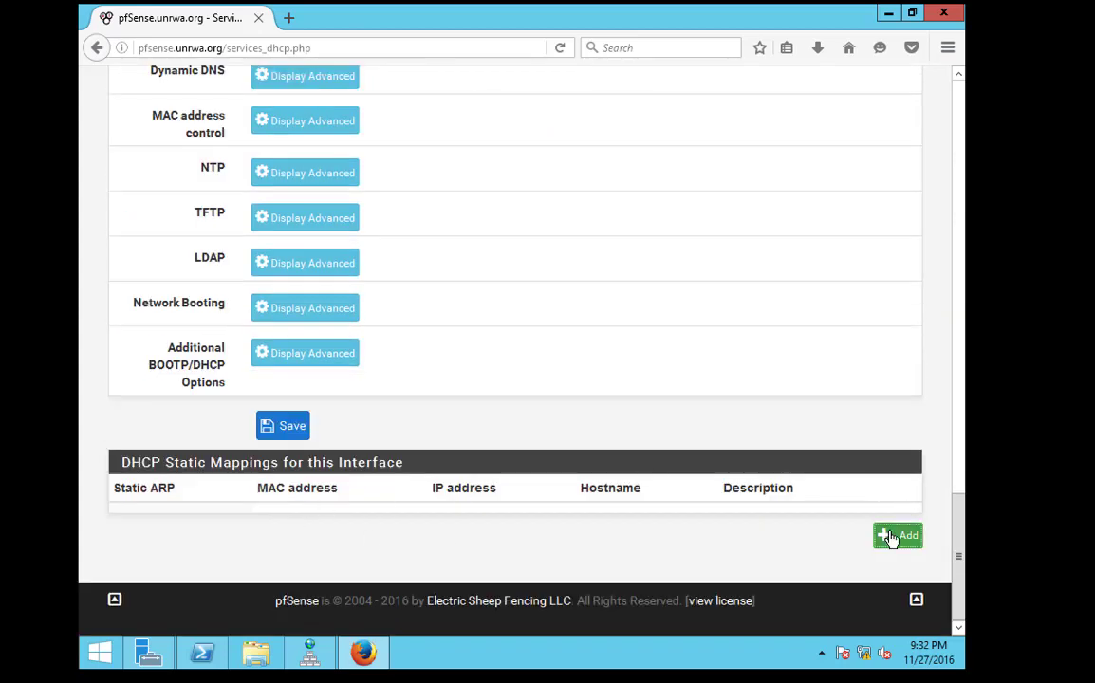
left_click(896, 535)
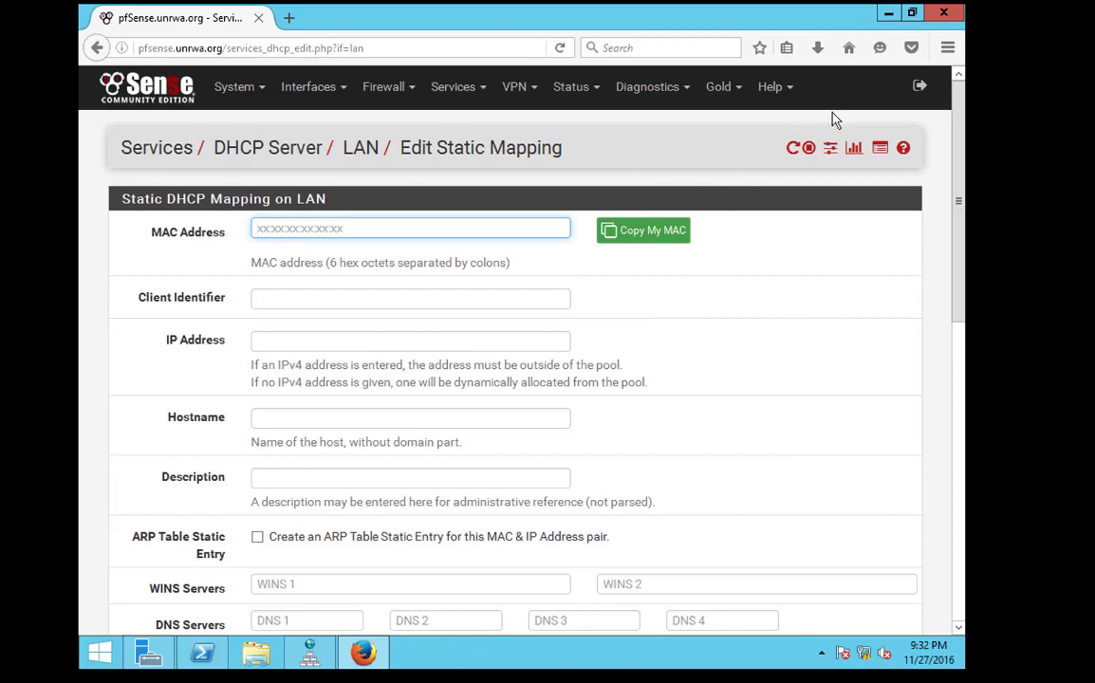
left_click(95, 47)
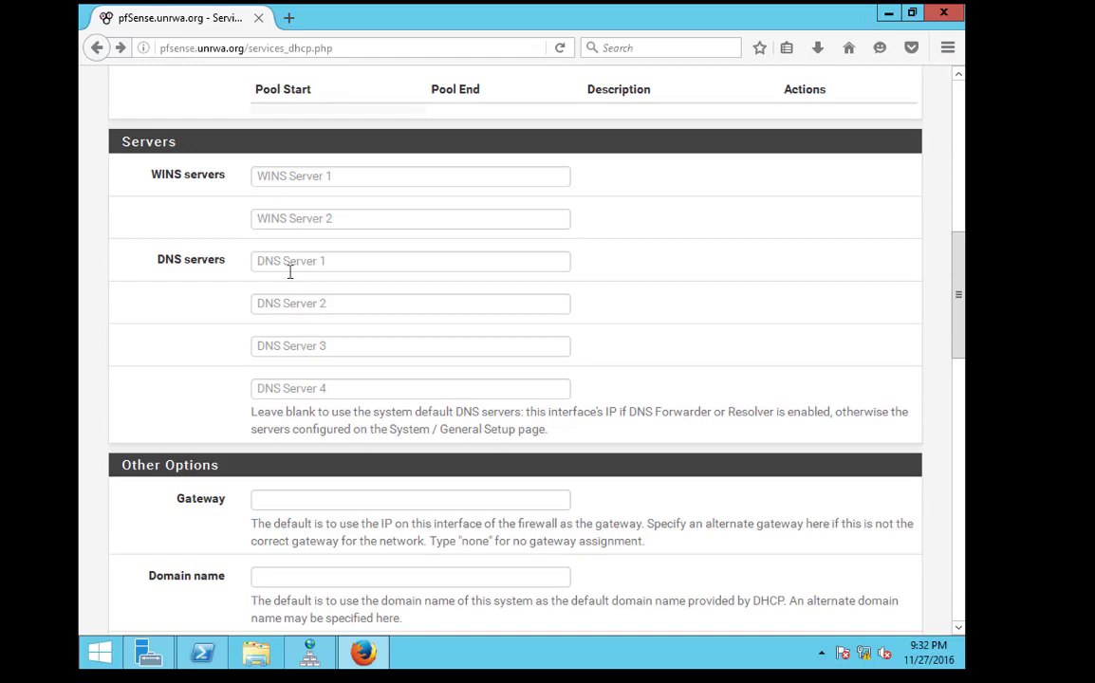
left_click(293, 264)
type("10.0.0.1")
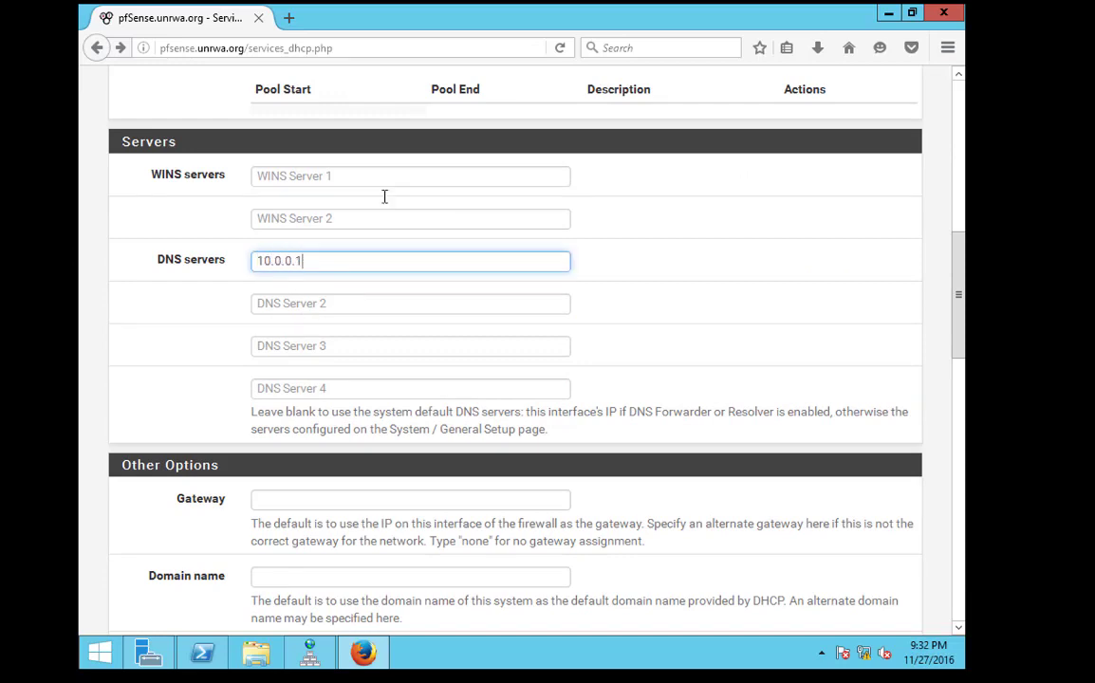
scroll(385, 196, "down", 15)
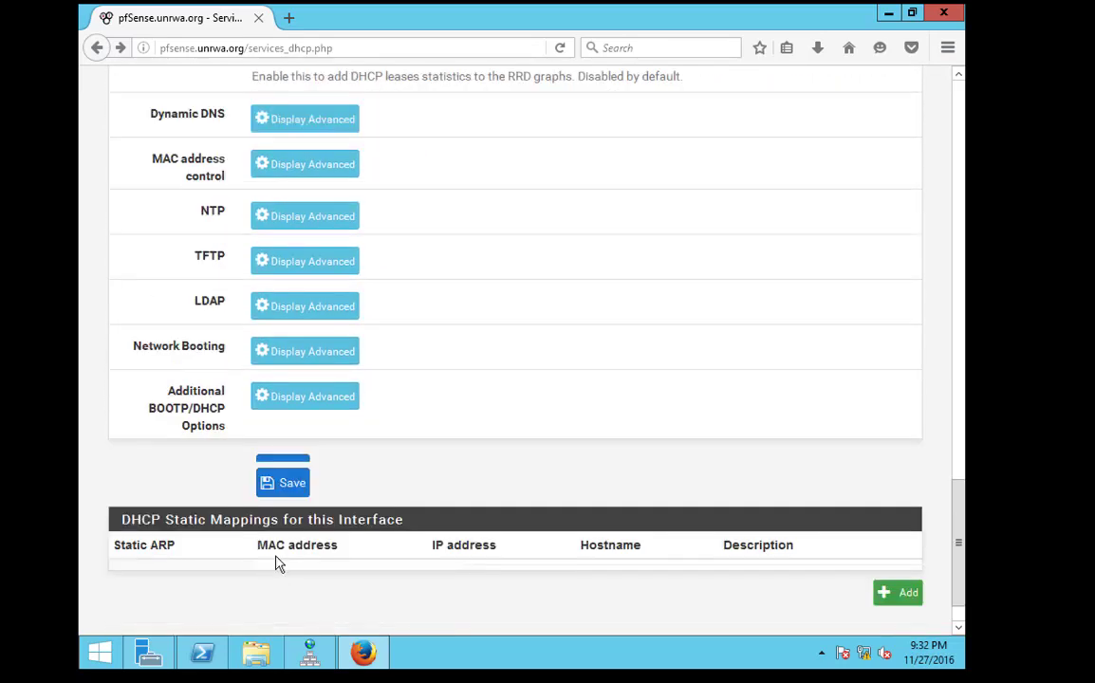
left_click(296, 439)
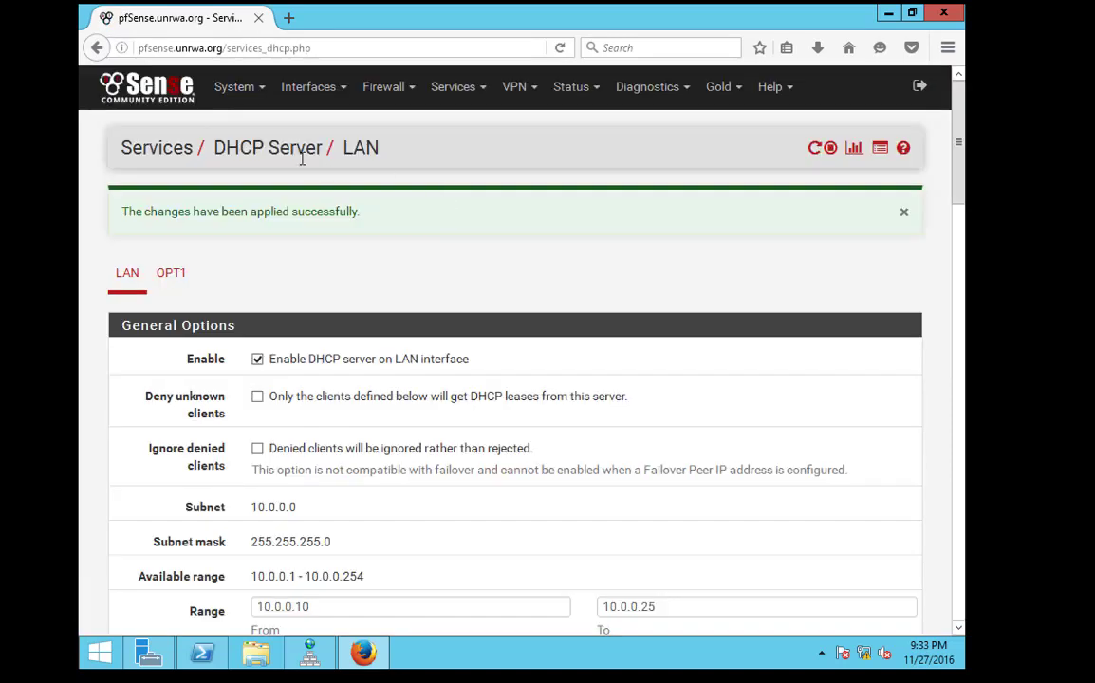
Look over the System General Setup page
left_click(235, 89)
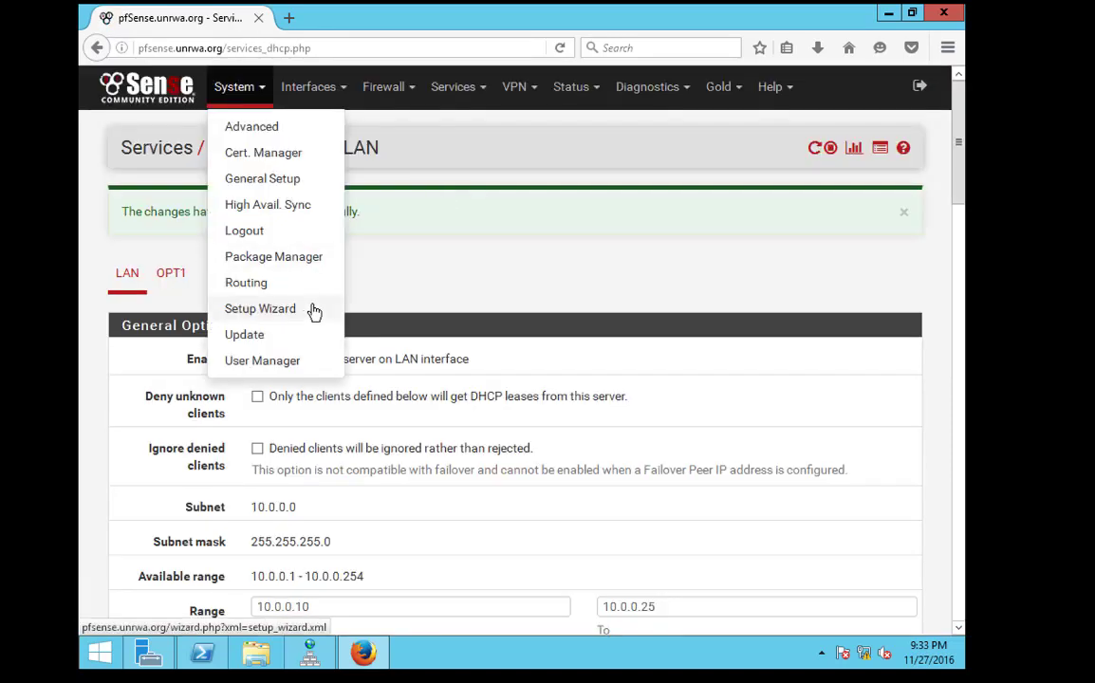
left_click(255, 188)
scroll(311, 330, "down", 5)
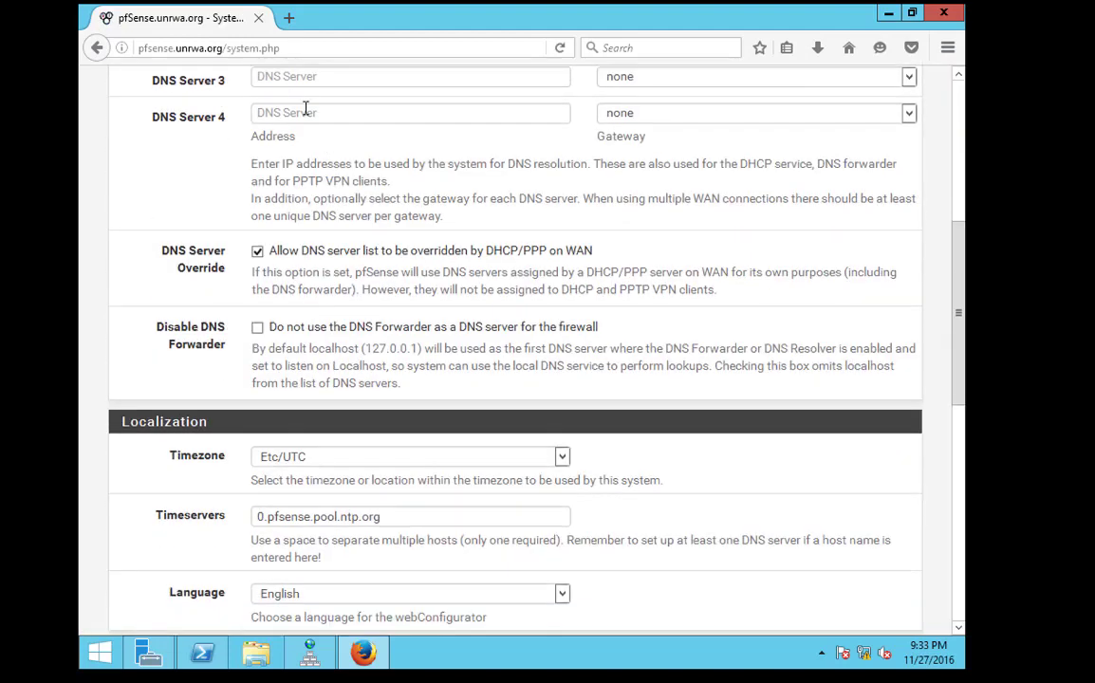
scroll(309, 112, "up", 1)
scroll(310, 168, "up", 1)
scroll(342, 225, "up", 3)
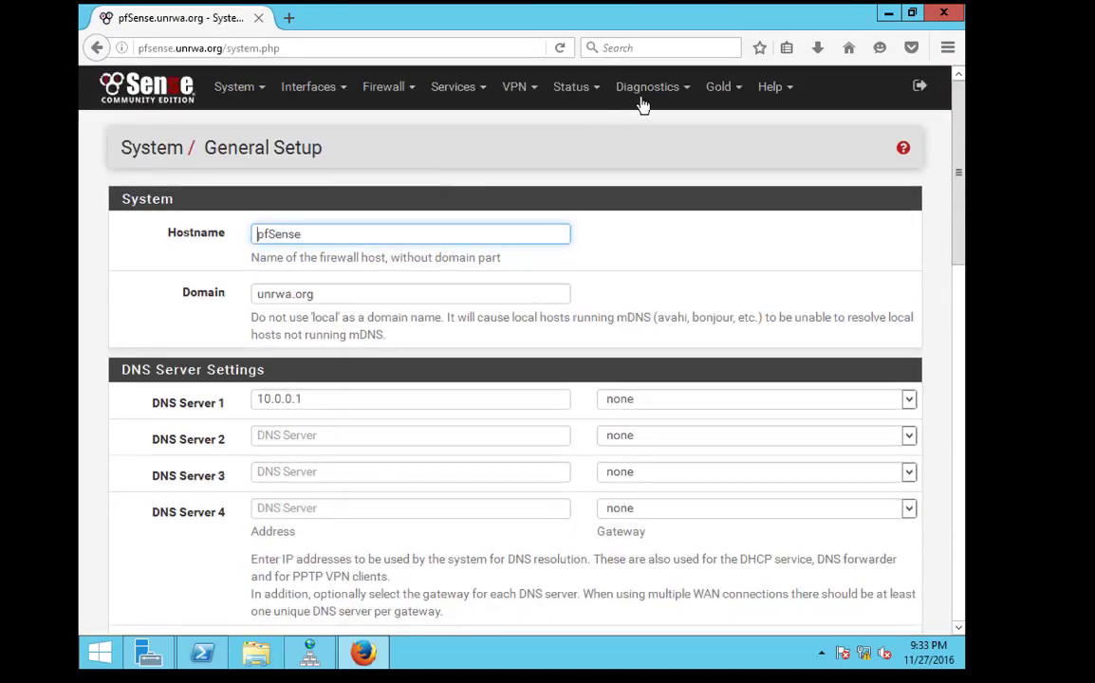
Uncheck Enable DNS resolver, save, and apply the configuration change
left_click(446, 90)
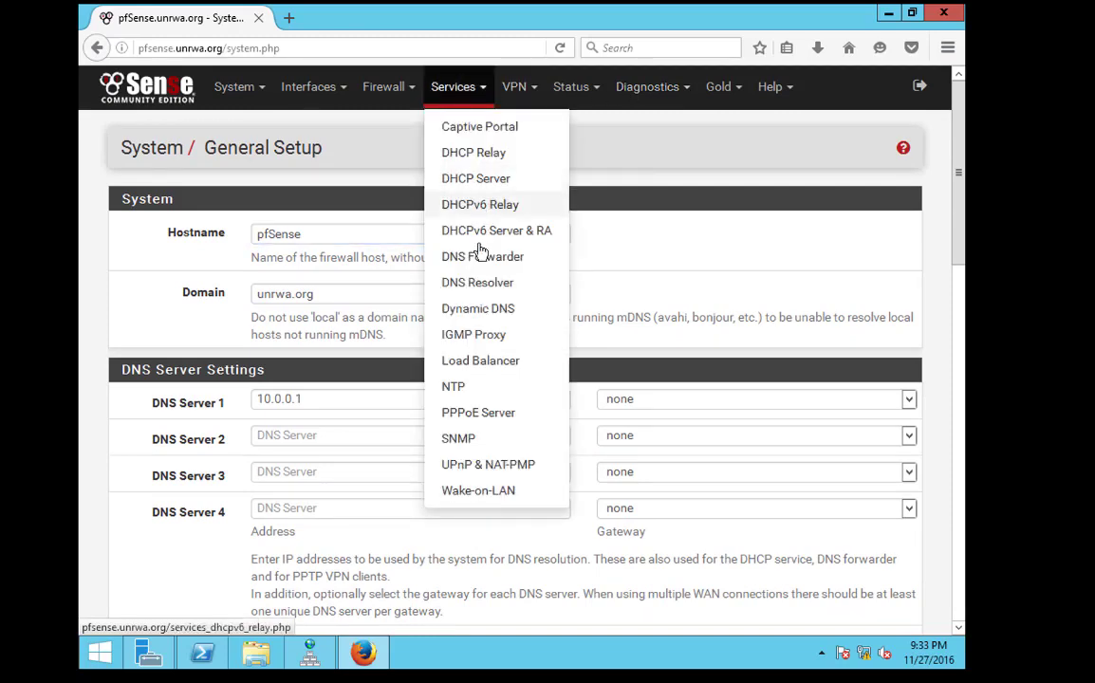
left_click(465, 282)
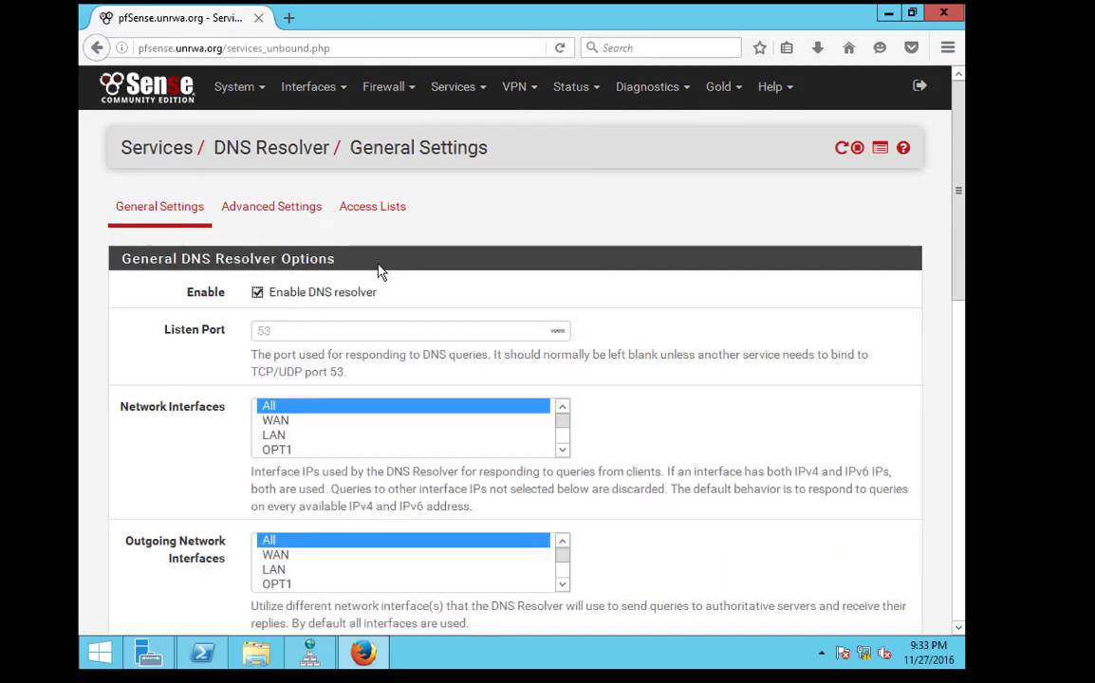
left_click(258, 294)
scroll(373, 339, "down", 1)
scroll(373, 339, "up", 1)
left_click(257, 292)
left_click(288, 331)
left_click(257, 292)
left_click(290, 347)
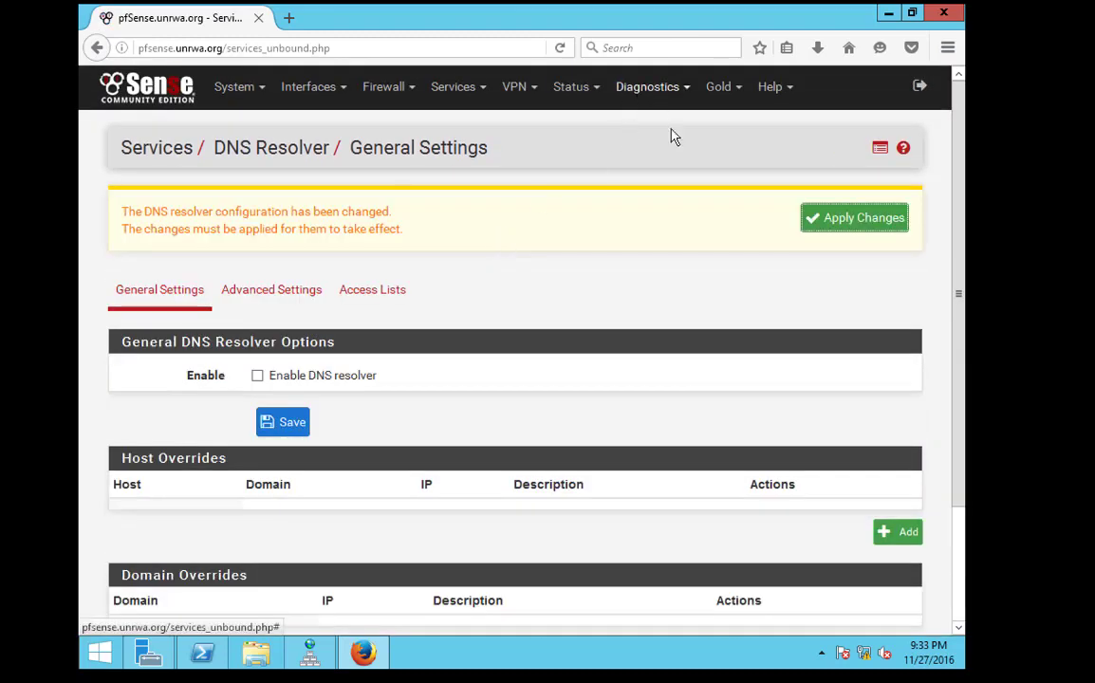
left_click(841, 224)
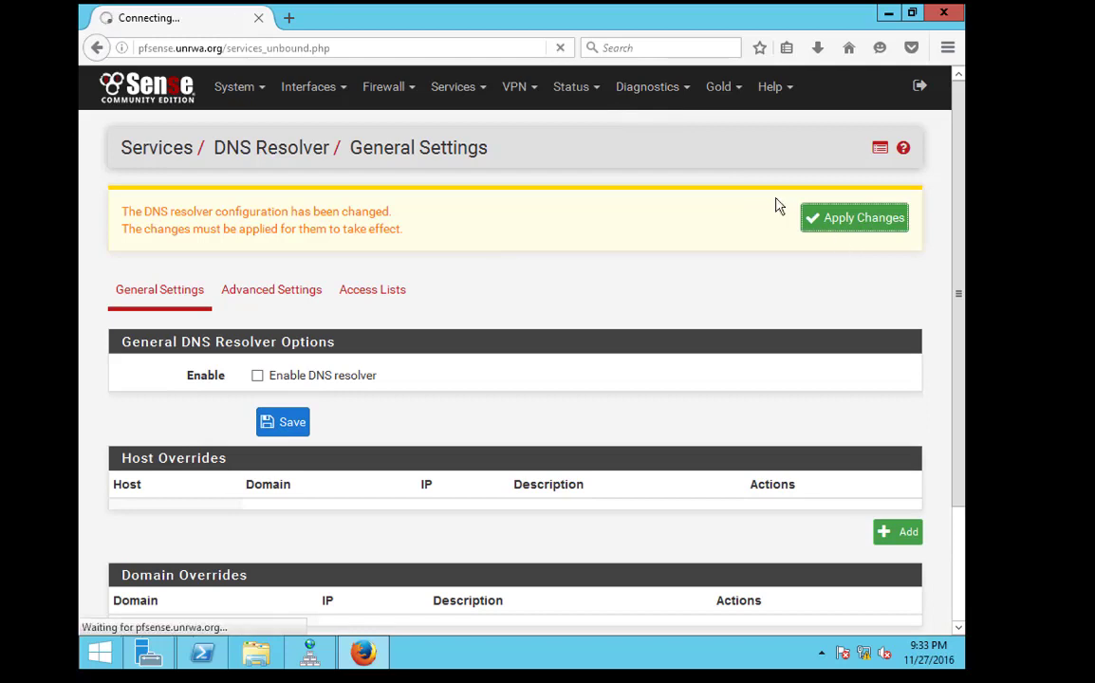
Run a Diagnostics DNS Lookup for google.ps
left_click(650, 93)
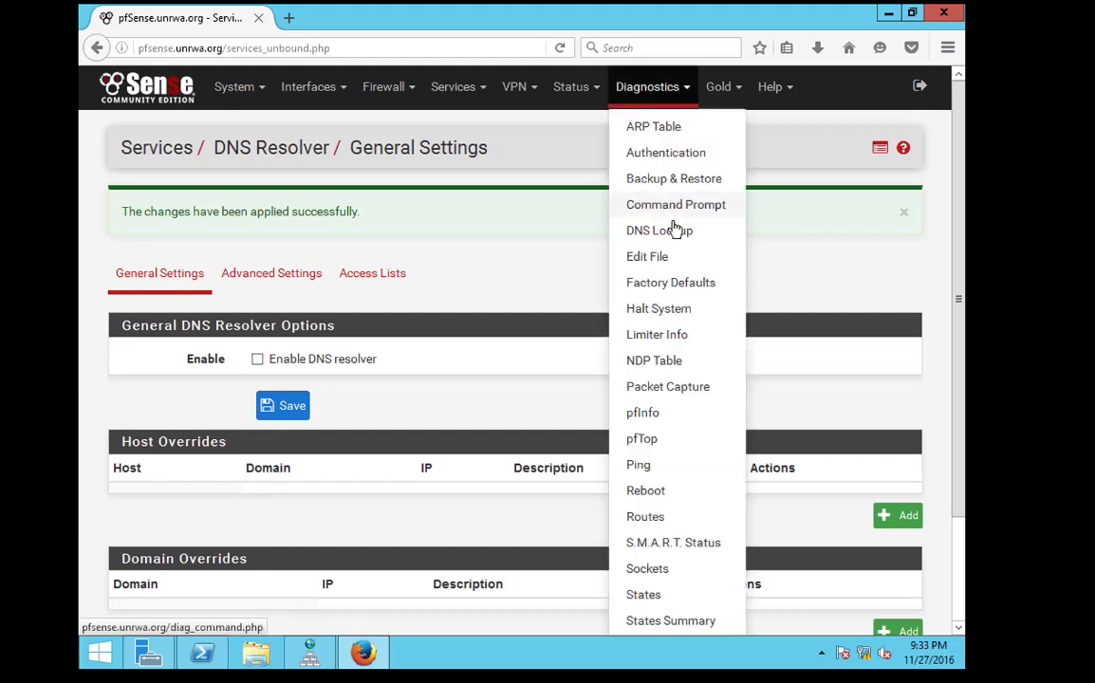
left_click(666, 233)
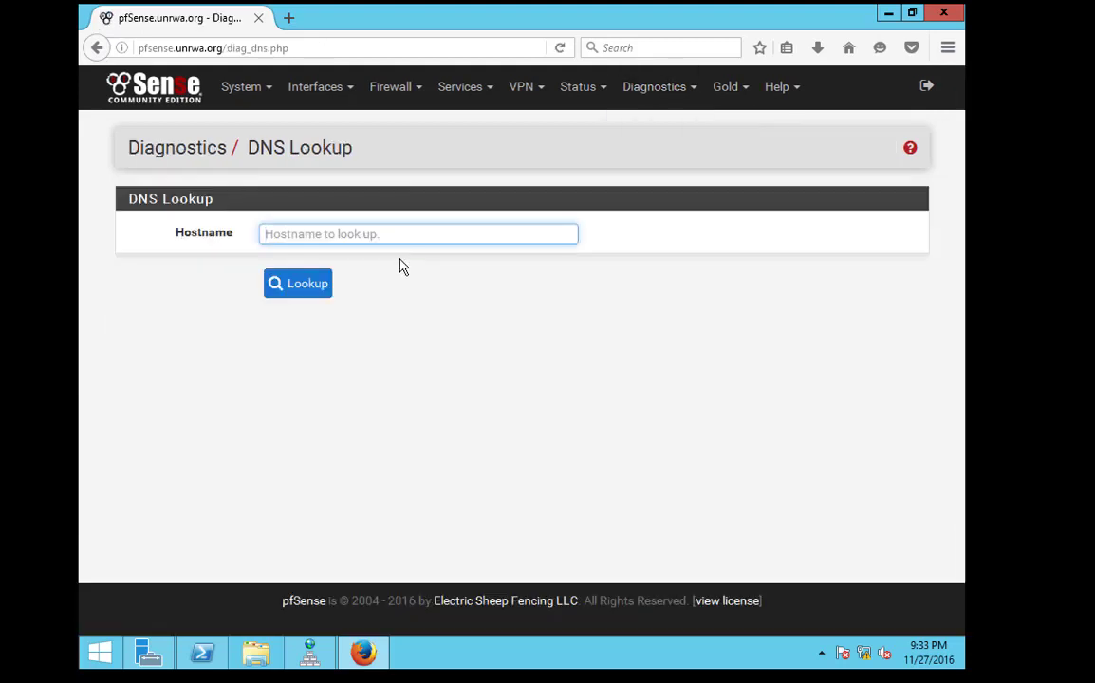
type("google.ps")
key("Return")
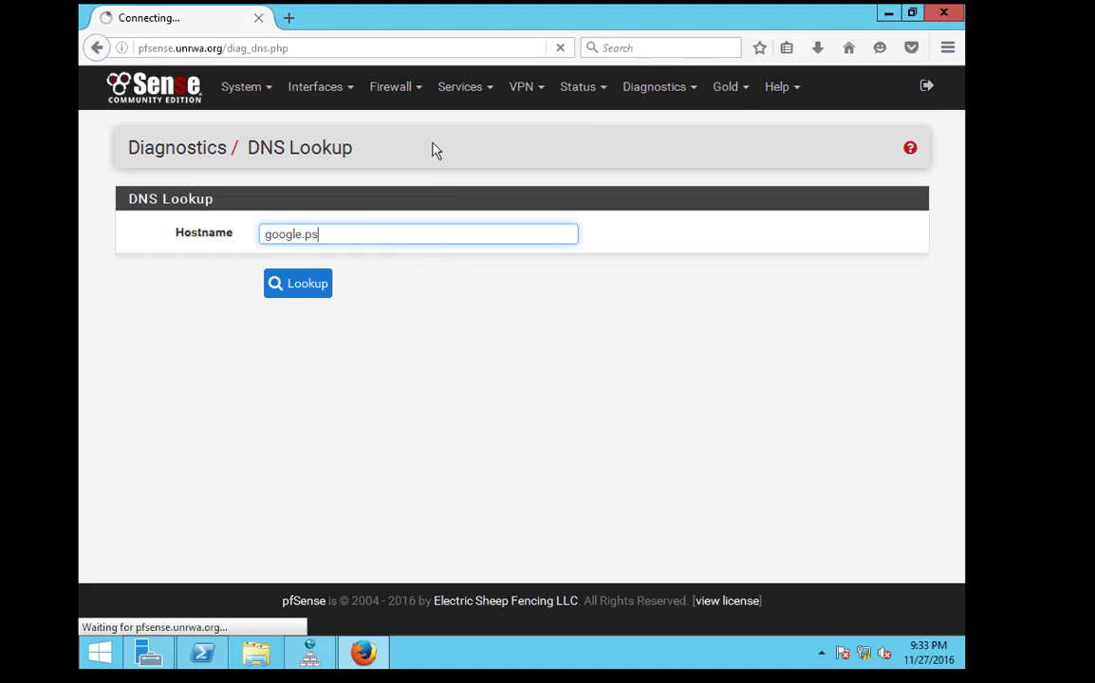
Check the DC server's DNS forwarders in DNS Manager, then close DNS Manager
left_click(313, 653)
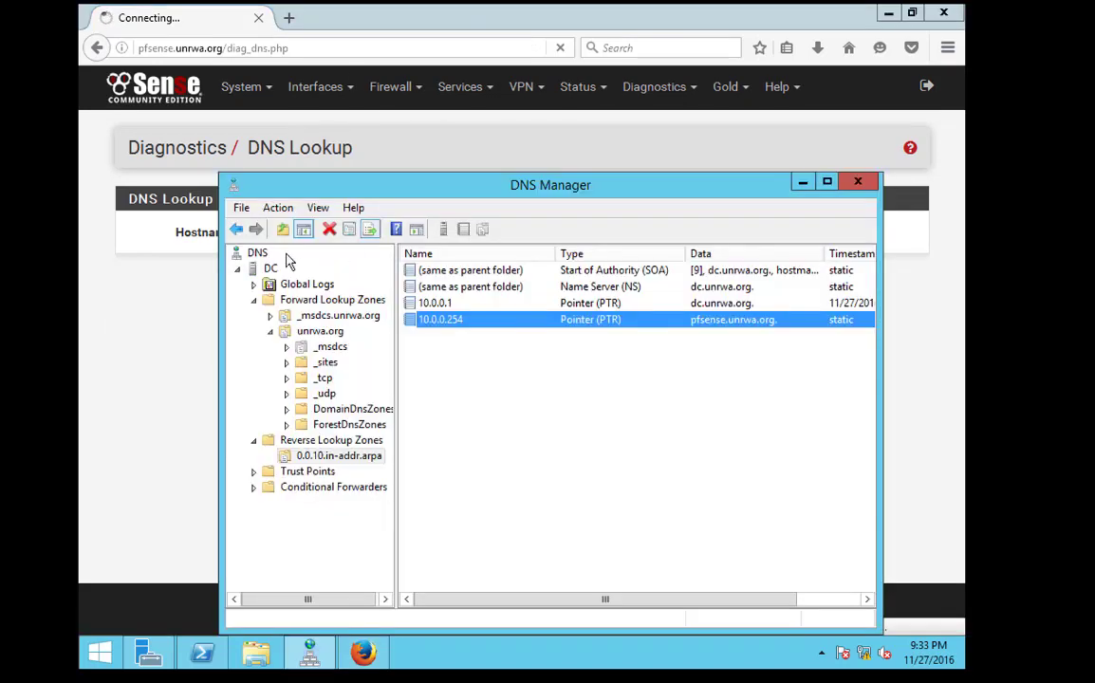
right_click(272, 269)
left_click(347, 499)
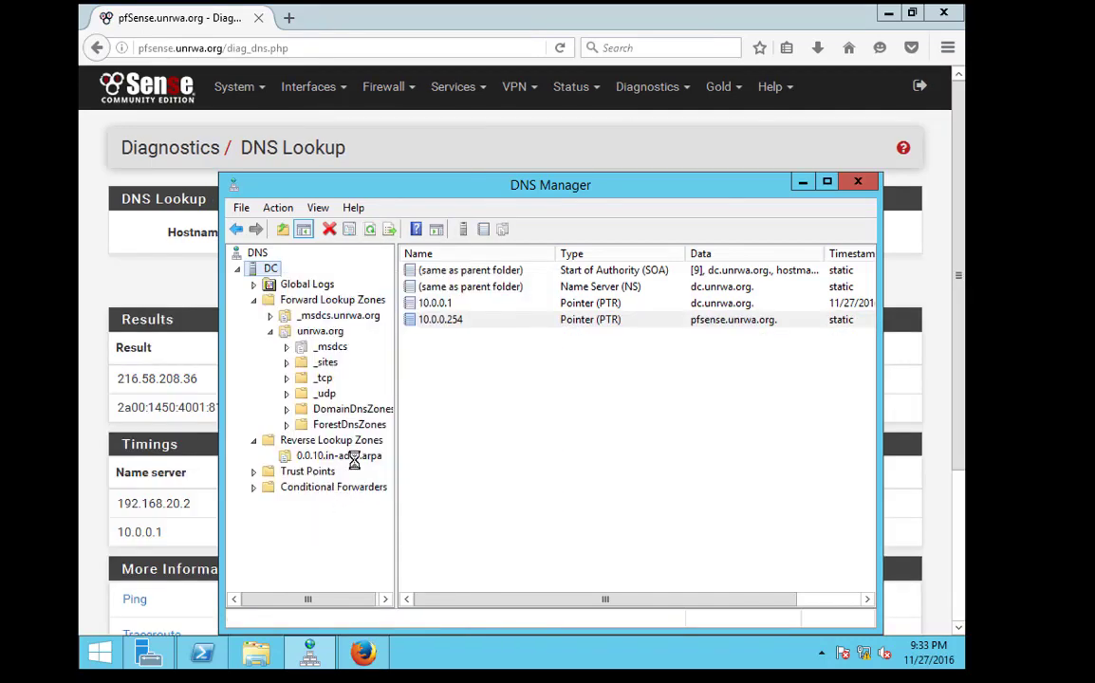
left_click(508, 253)
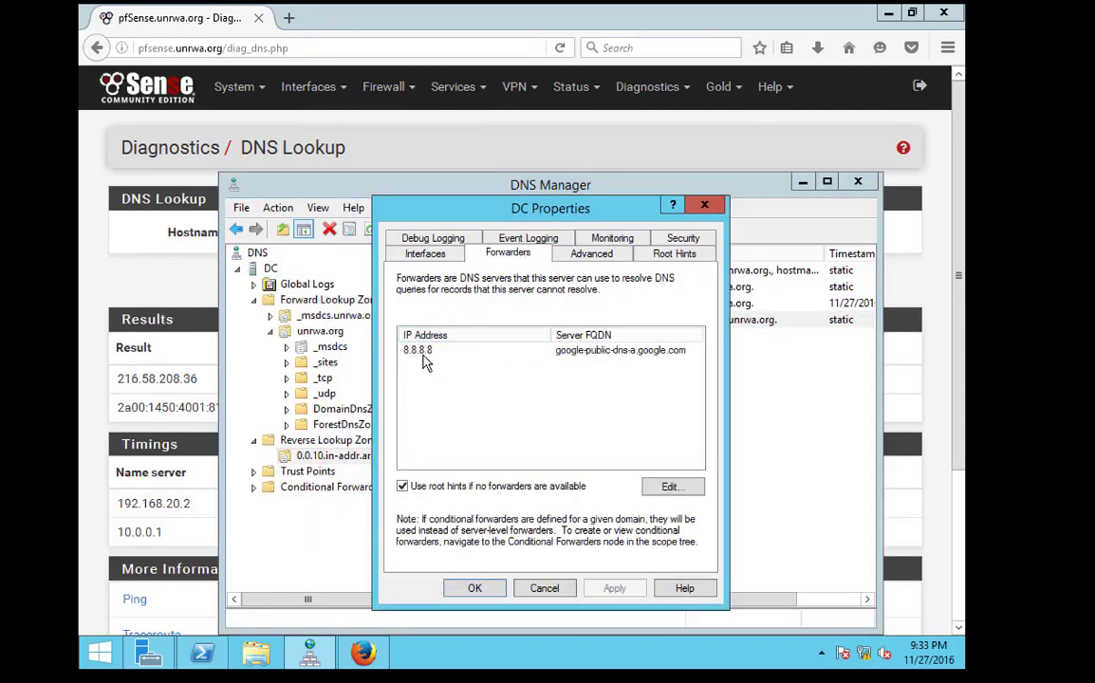
left_click(704, 205)
left_click(860, 183)
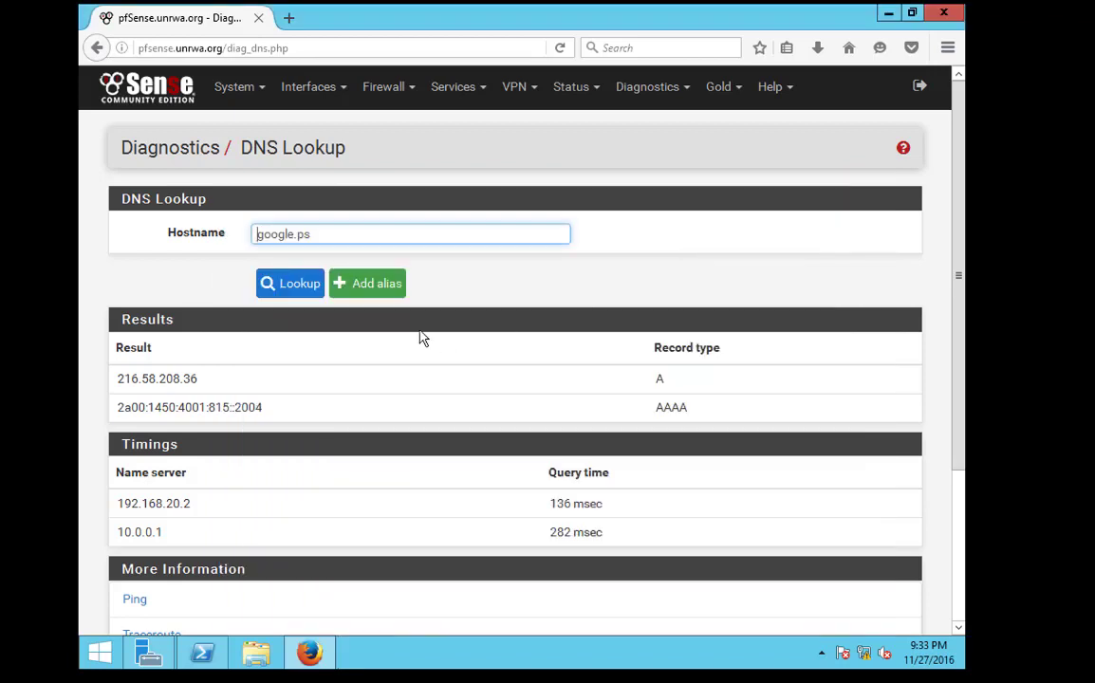
Highlight the 192.168.20.2 and 10.0.0.1 name servers in the lookup results
left_click_drag(131, 510, 259, 509)
left_click(165, 530)
left_click(122, 530)
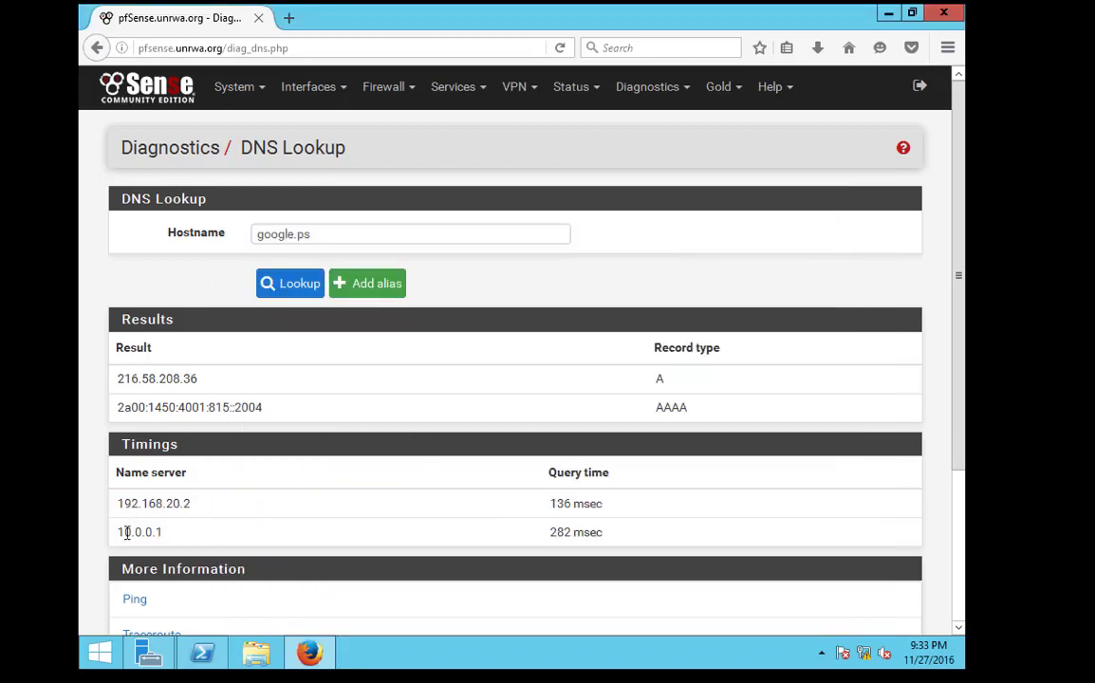
left_click_drag(123, 530, 203, 513)
left_click(157, 504)
Review the WAN interface settings, then return to the Status Dashboard
left_click(309, 86)
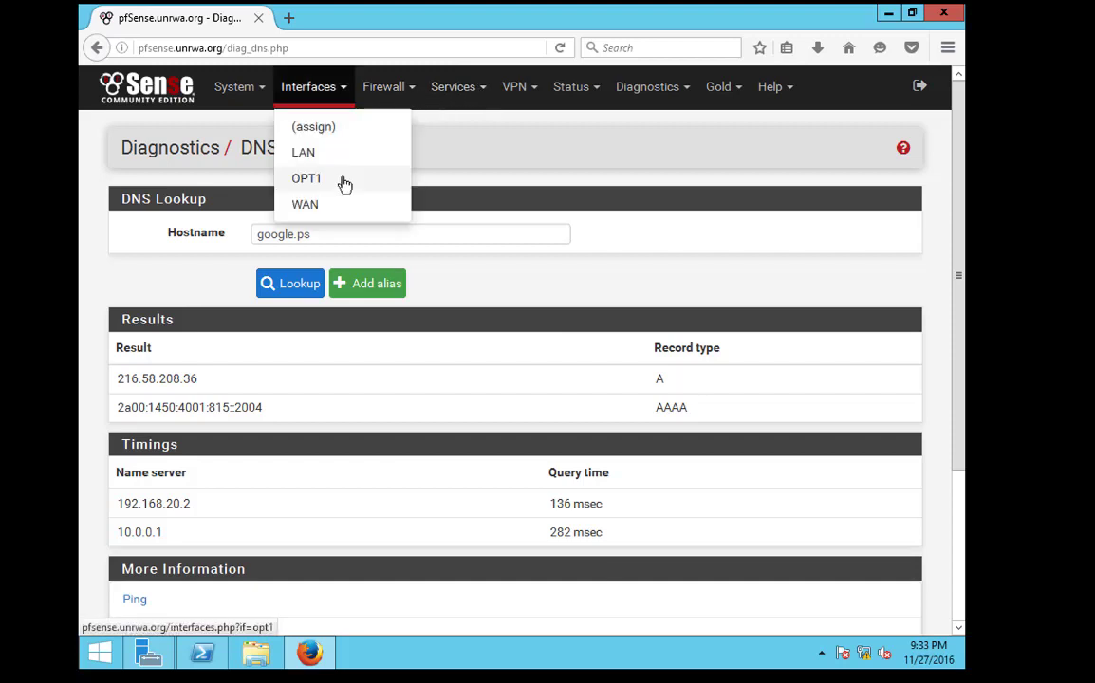
left_click(329, 204)
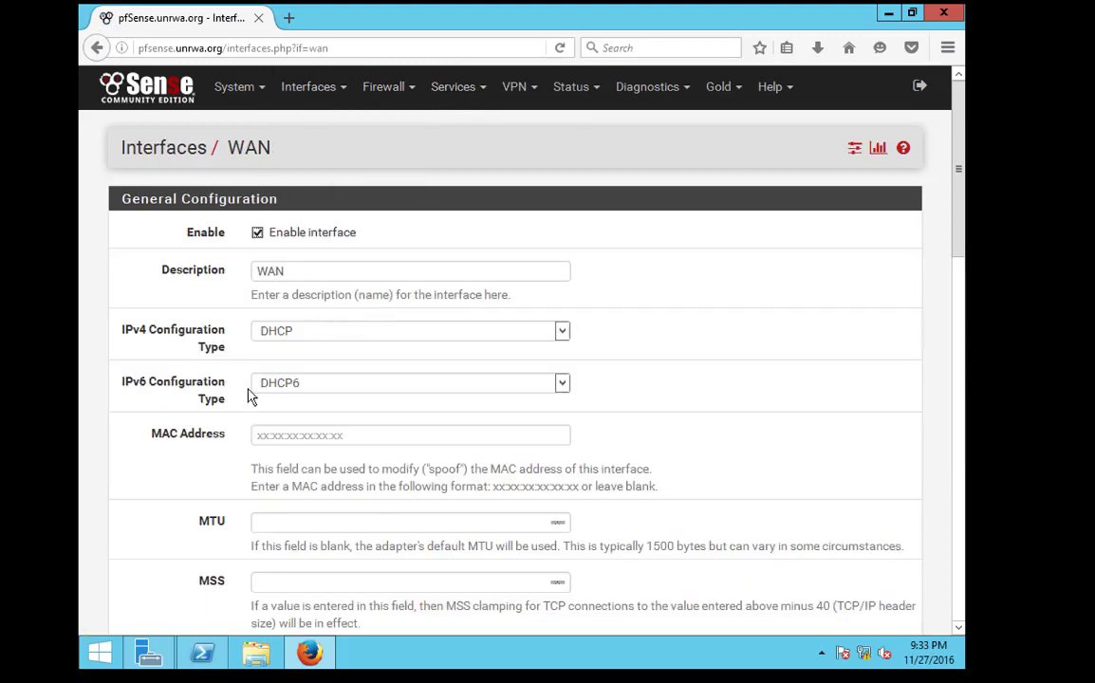
left_click(169, 90)
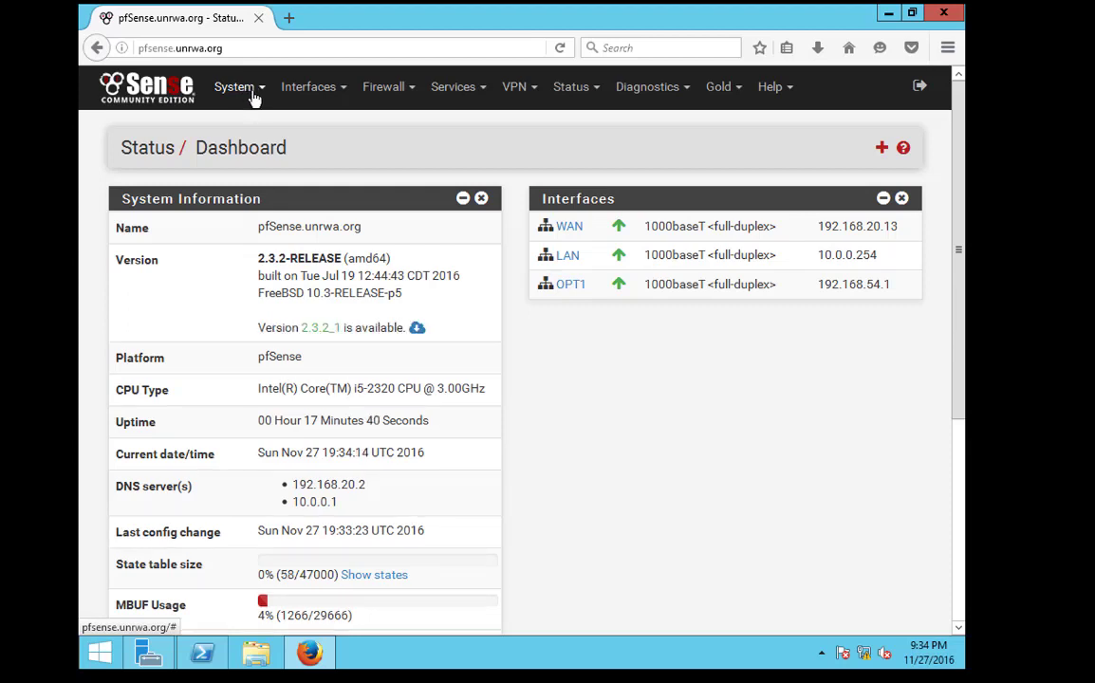
left_click(246, 95)
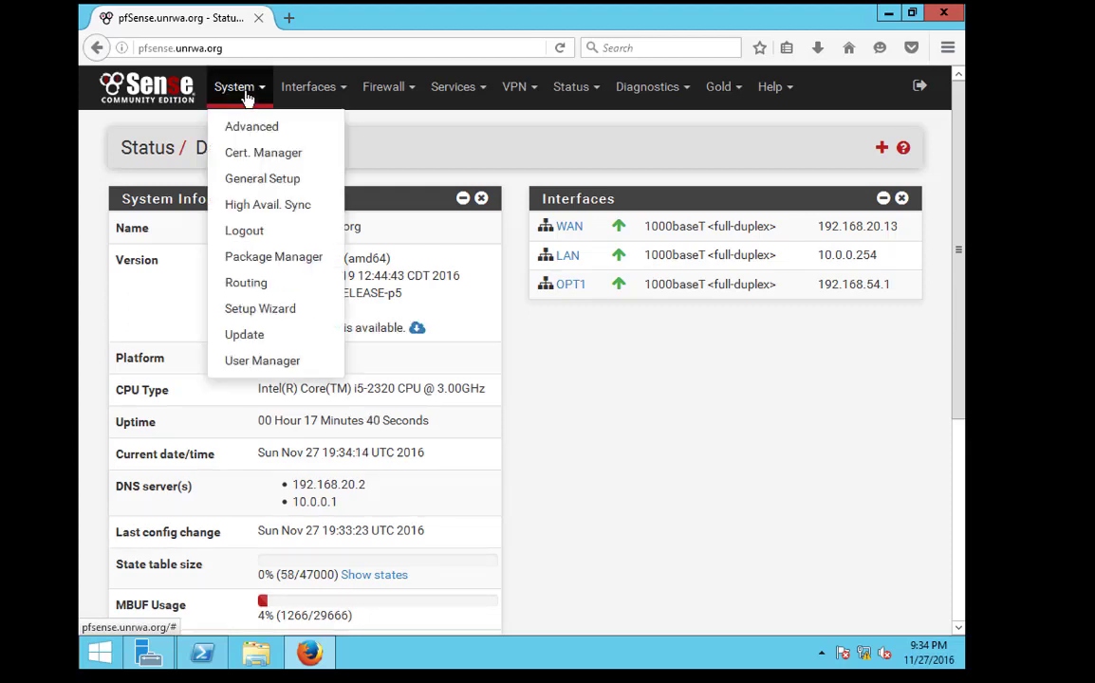
Add a new authentication server under System > User Manager, keeping type LDAP
left_click(263, 361)
left_click(332, 208)
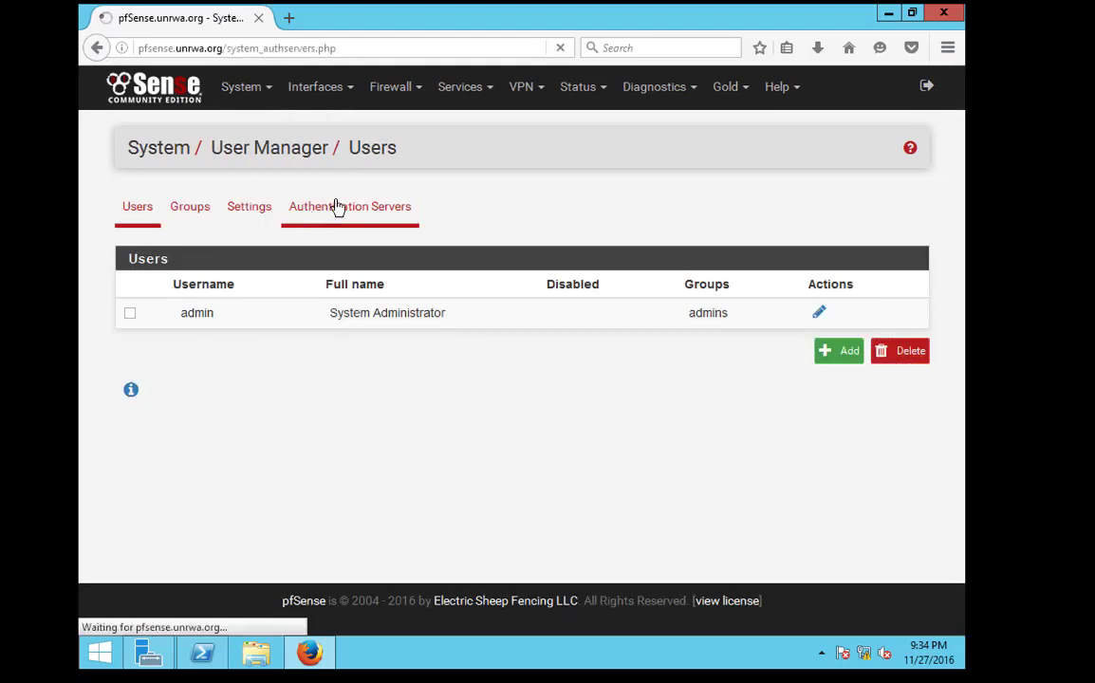
left_click(892, 354)
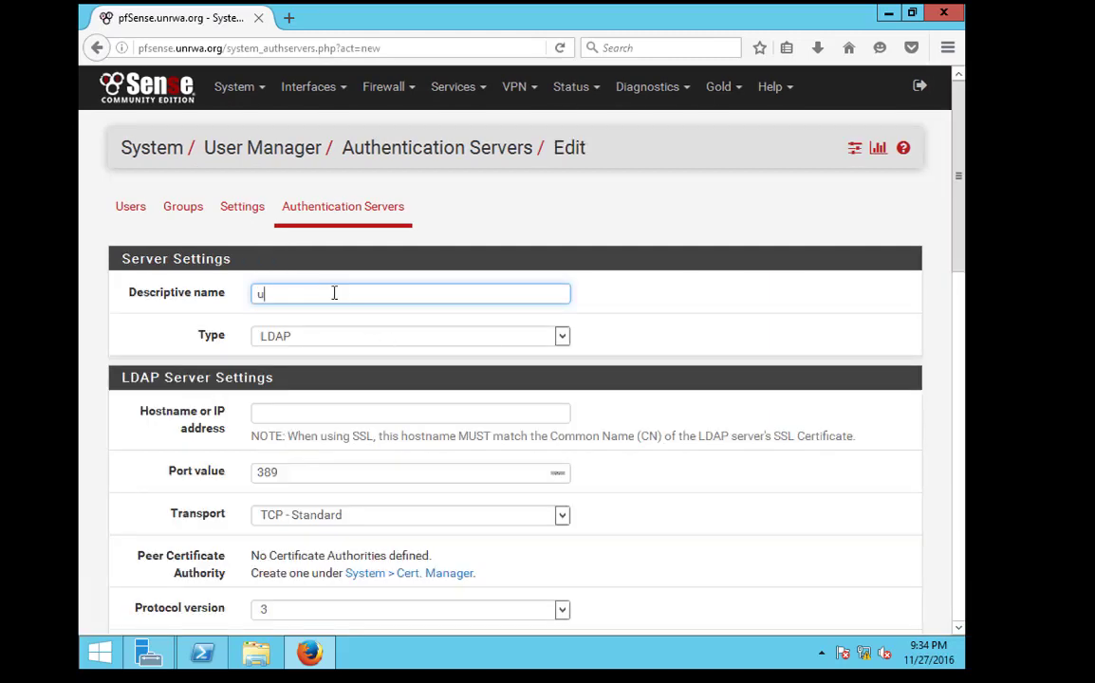
left_click(420, 337)
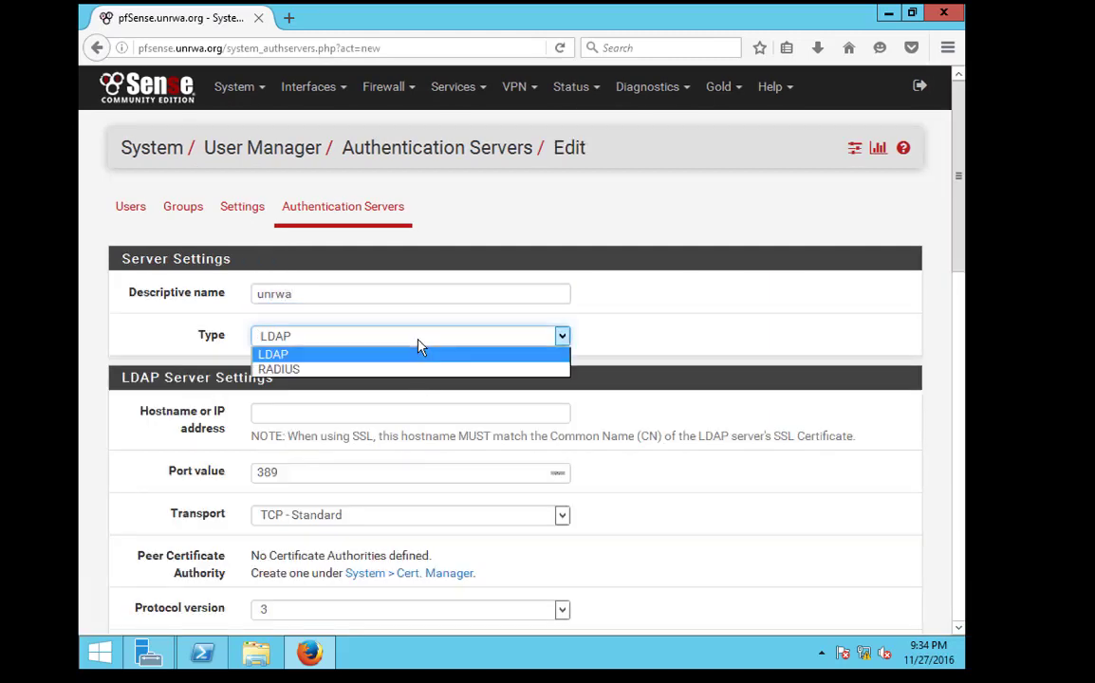
left_click(420, 342)
left_click(296, 336)
left_click(291, 356)
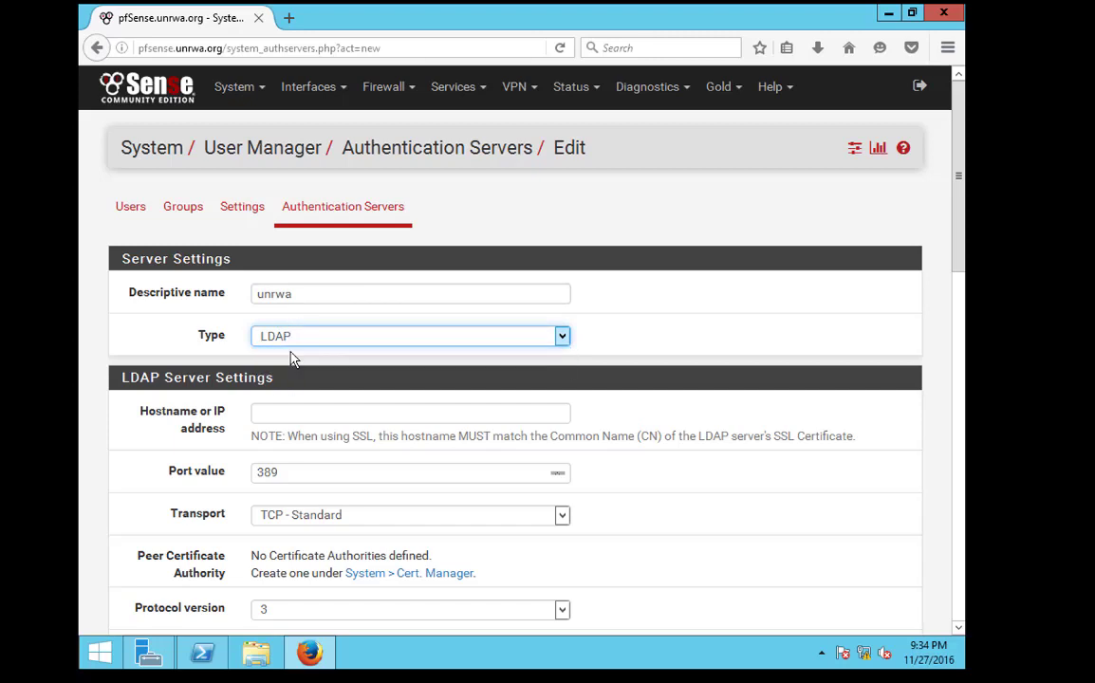
Enter LDAP host 10.0.0.1, keep port 389, and read the SSL hostname note
left_click(365, 415)
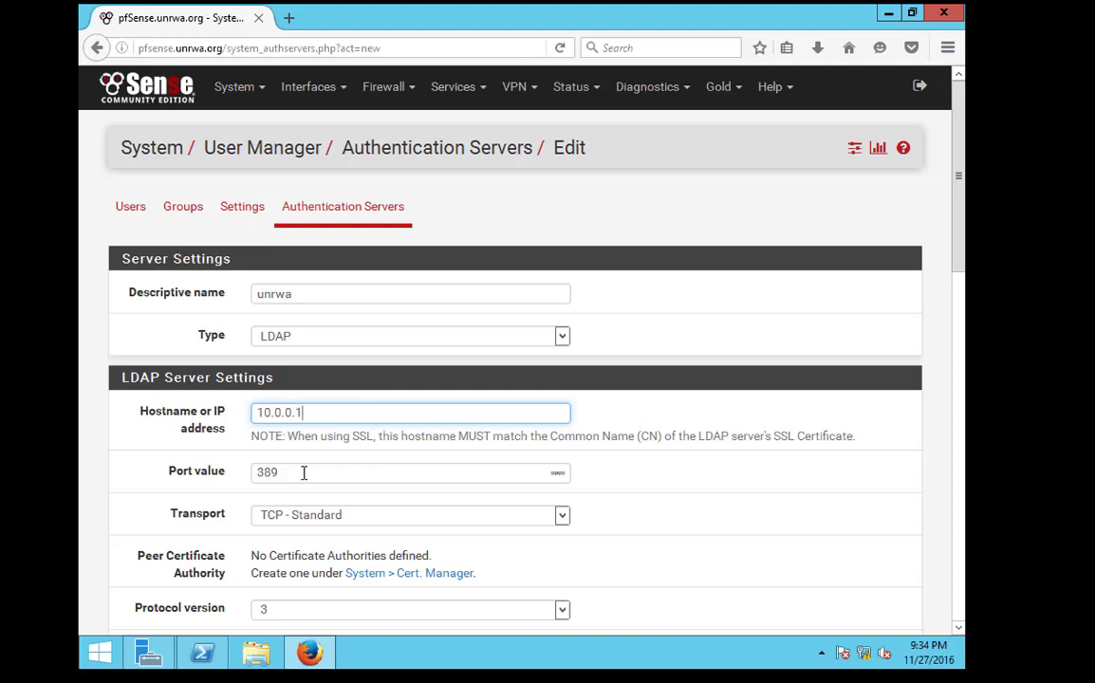
key("Tab")
scroll(261, 446, "down", 4)
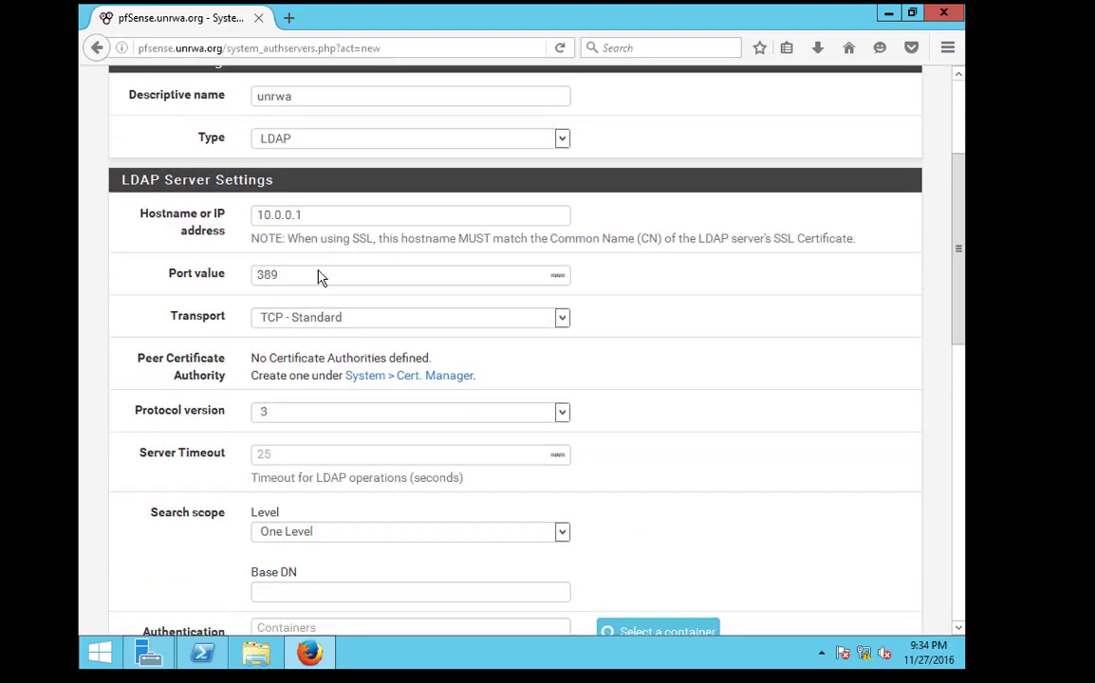
left_click_drag(394, 239, 342, 239)
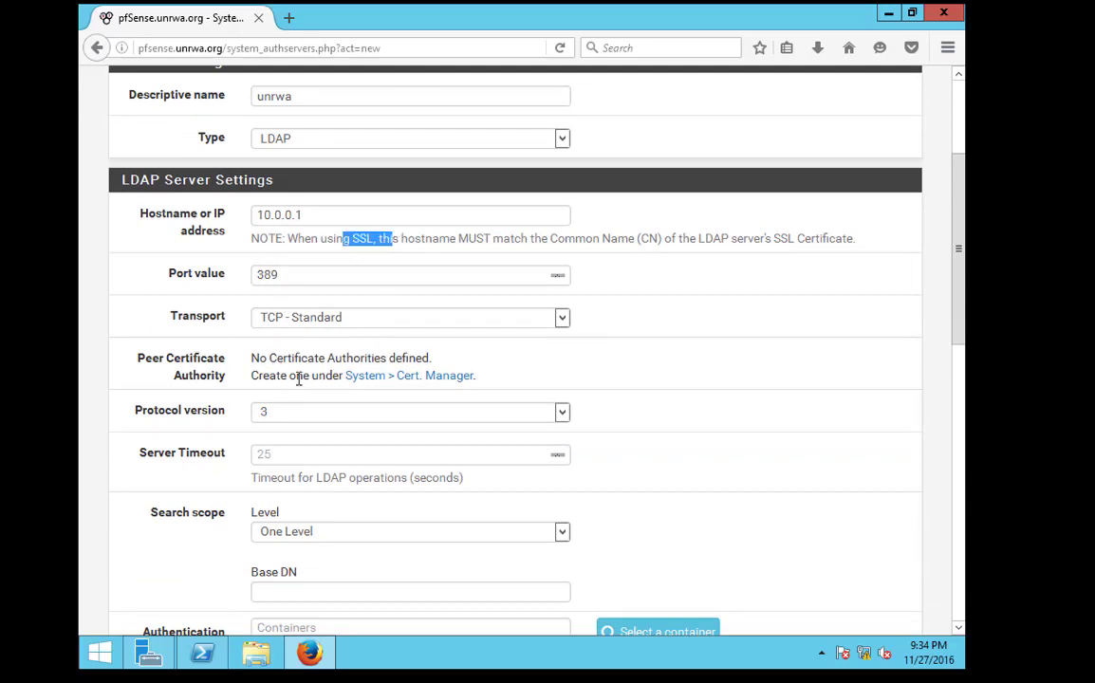
scroll(301, 367, "down", 4)
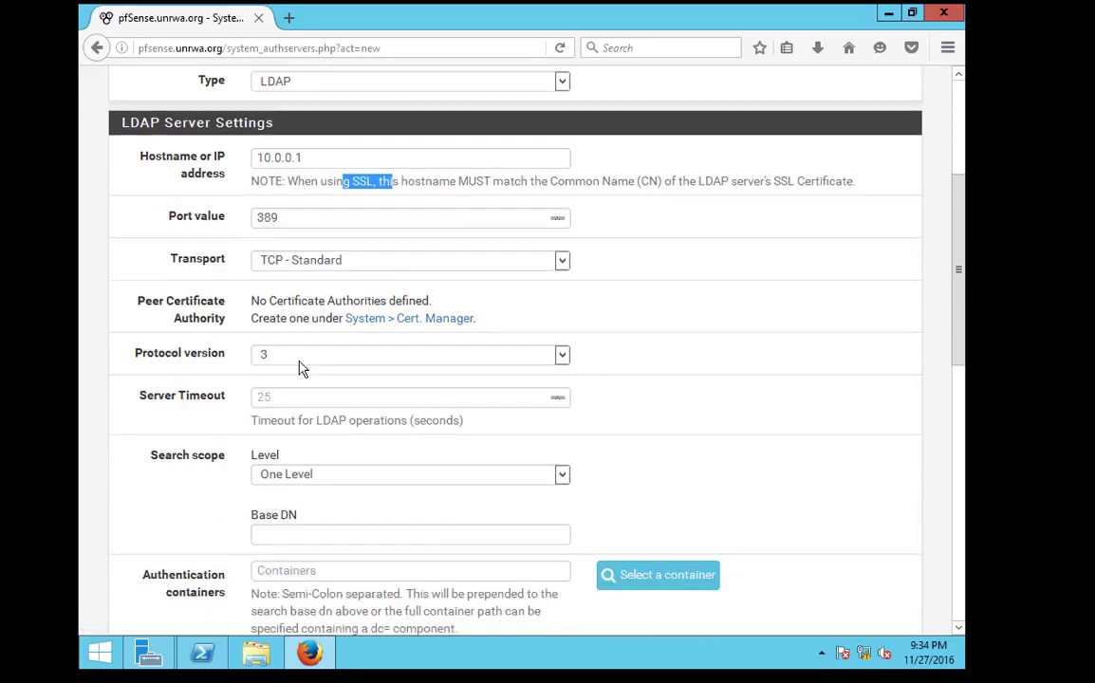
scroll(310, 183, "up", 2)
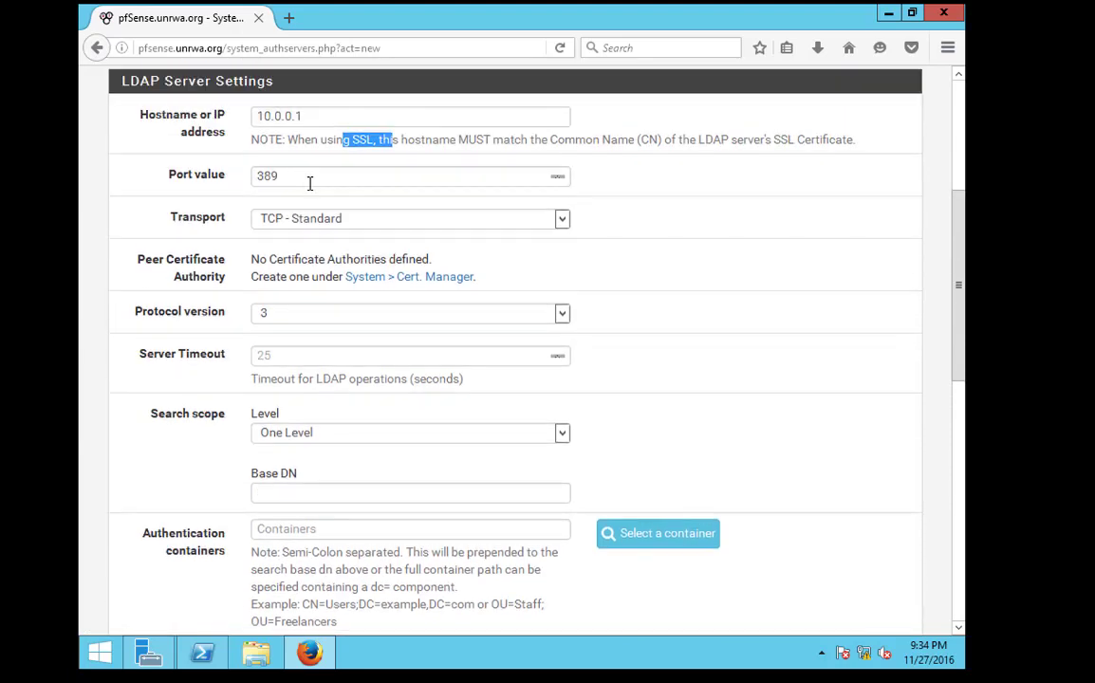
Try SSL - Encrypted transport, then set it back to TCP - Standard
left_click(297, 219)
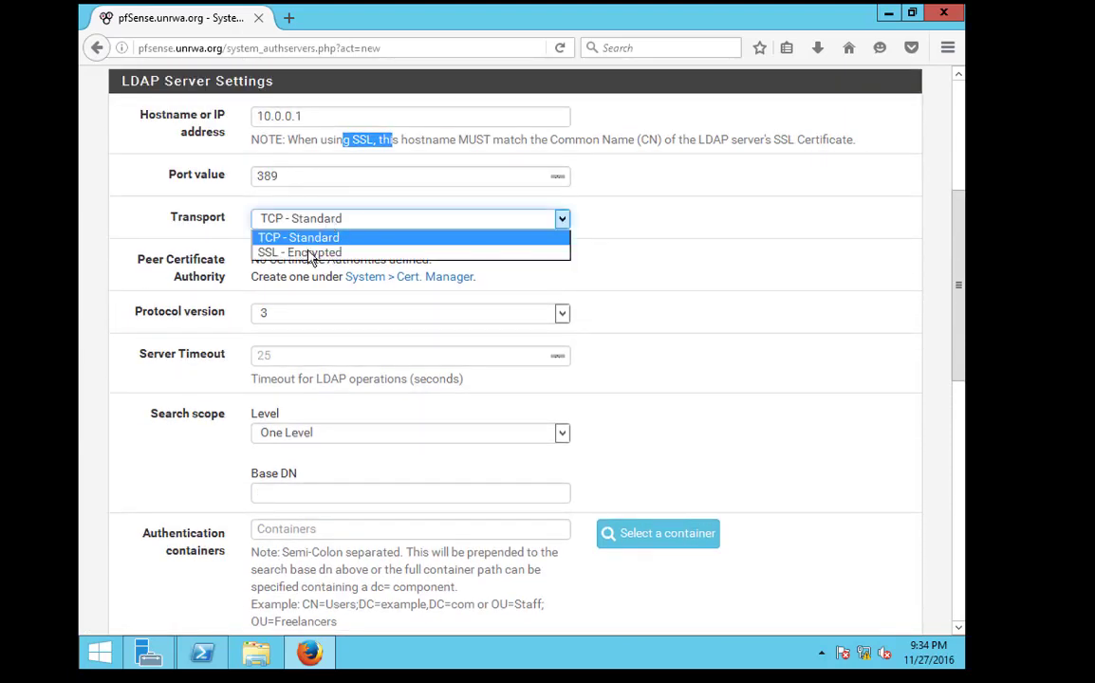
left_click(266, 253)
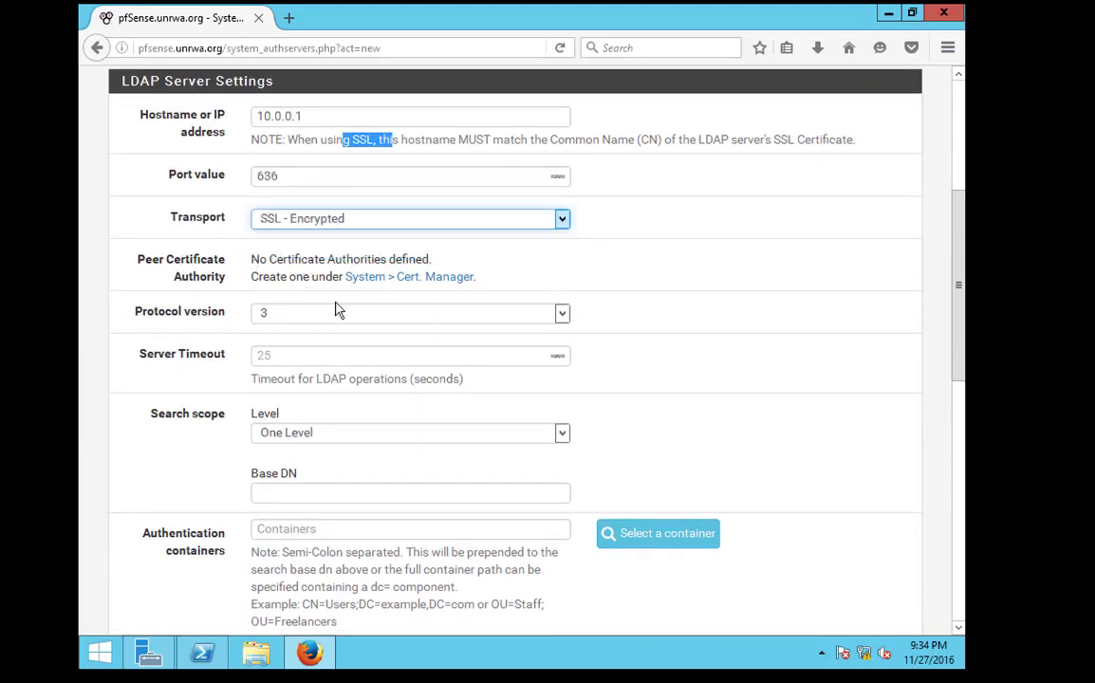
left_click(344, 223)
left_click(292, 217)
left_click(289, 219)
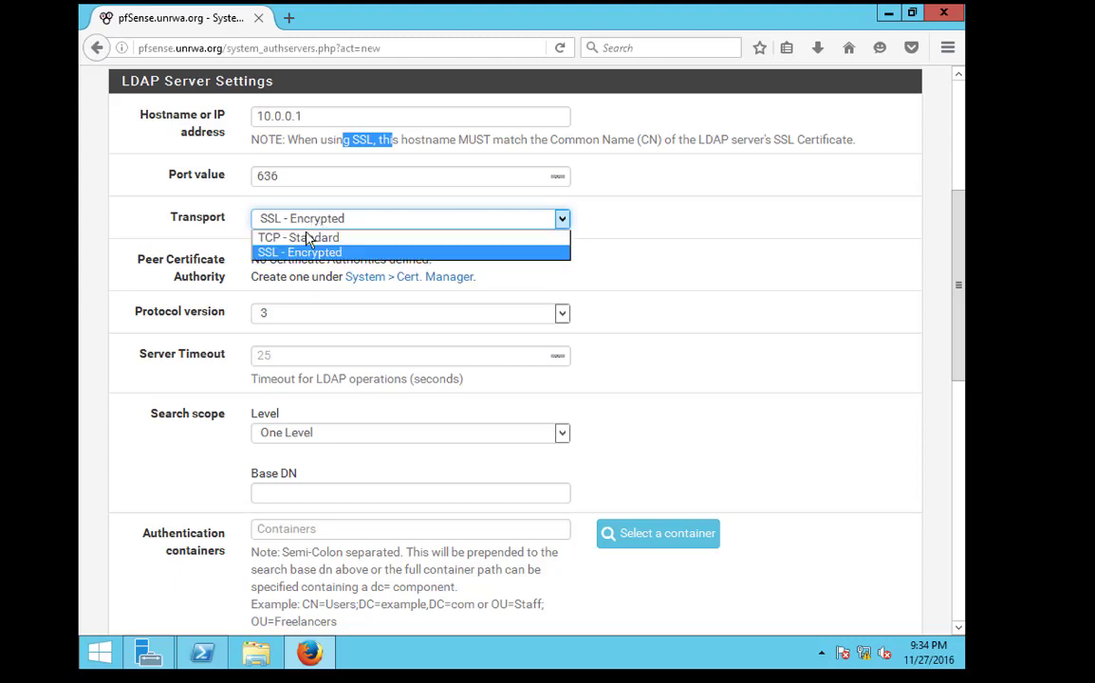
left_click(309, 234)
left_click(216, 296)
Scroll down to the Base DN field and begin filling it in
scroll(221, 304, "down", 2)
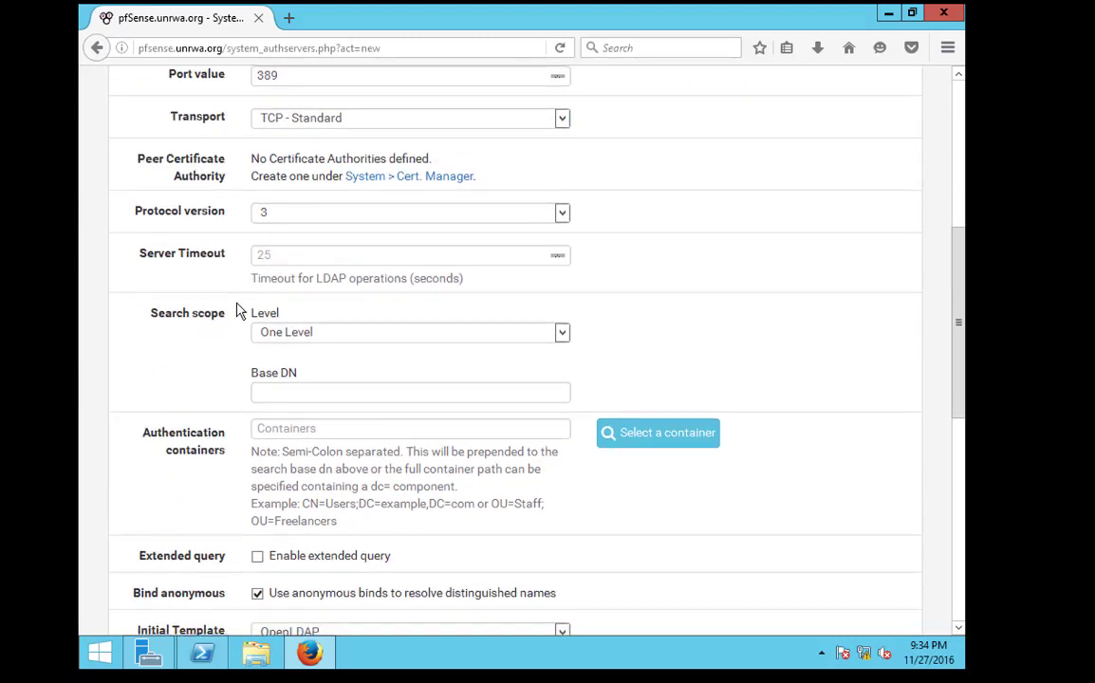
scroll(281, 300, "down", 2)
left_click_drag(254, 278, 333, 283)
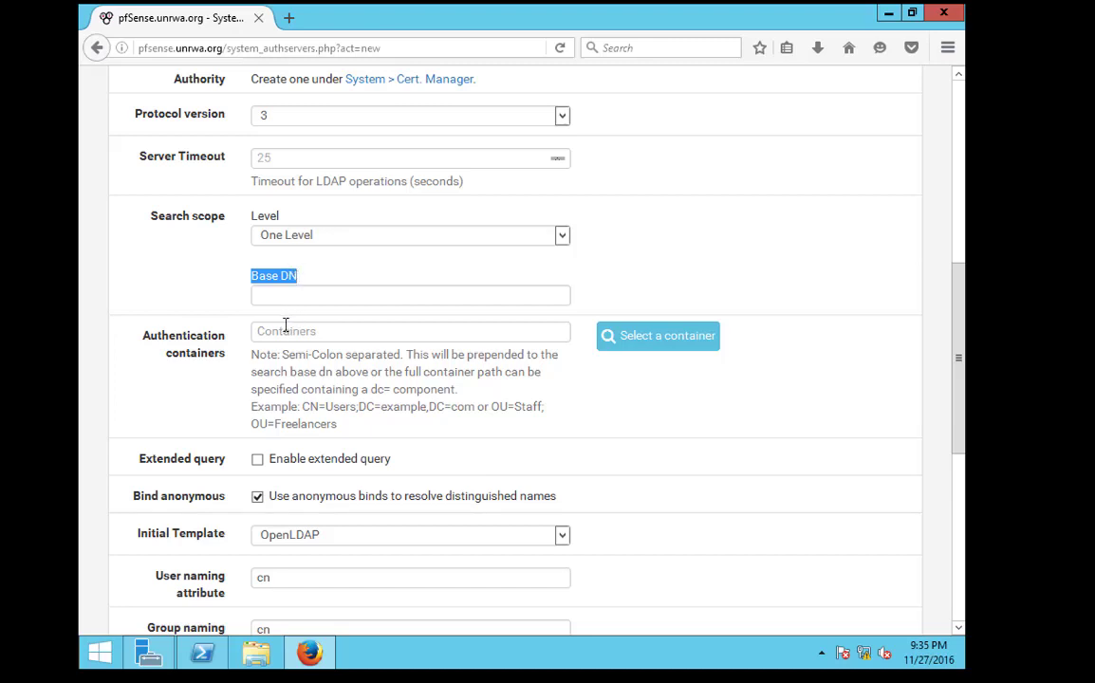
left_click(284, 295)
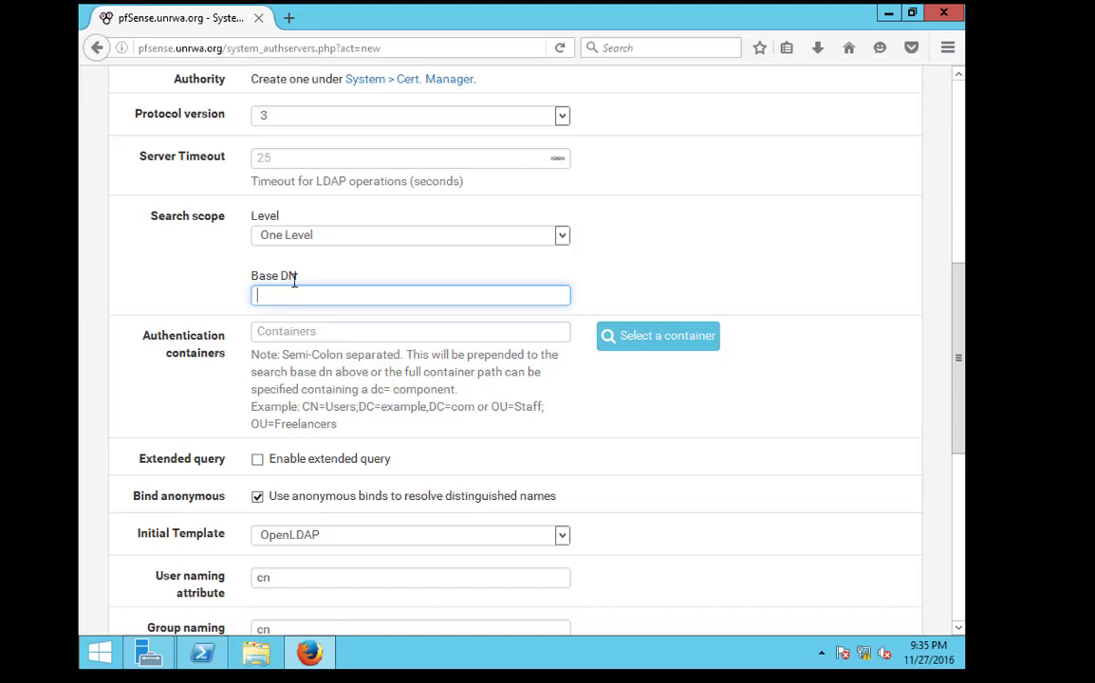
left_click_drag(294, 279, 247, 285)
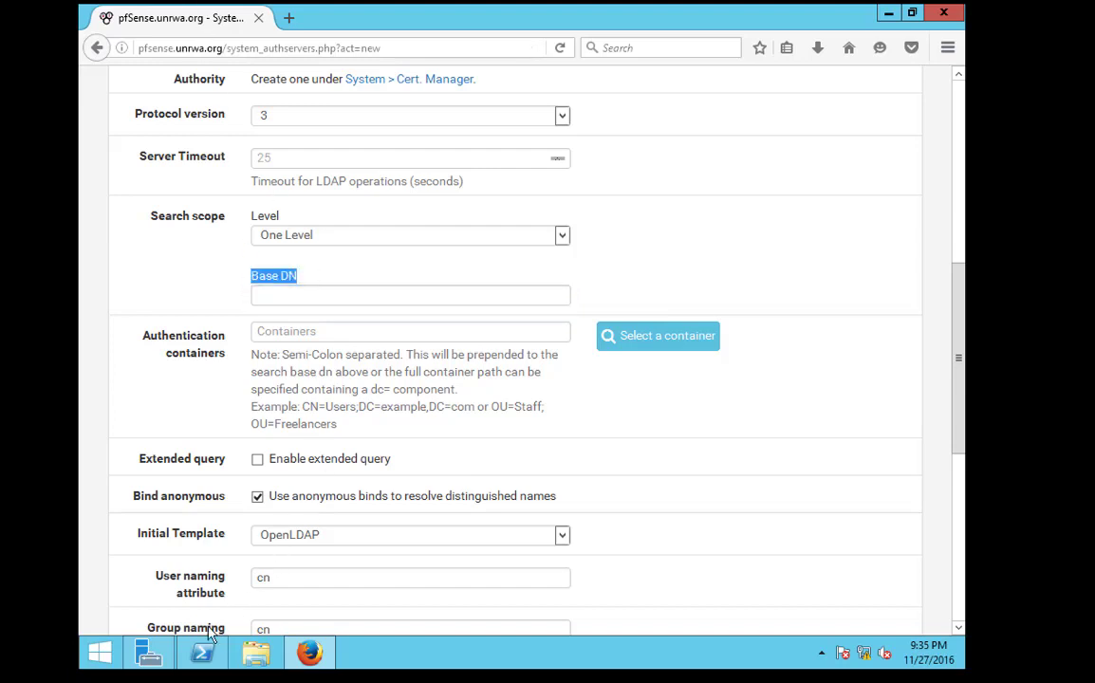
Open Active Directory Users and Computers and expand unrwa.org > Department to show Health, HR and sales
left_click(147, 655)
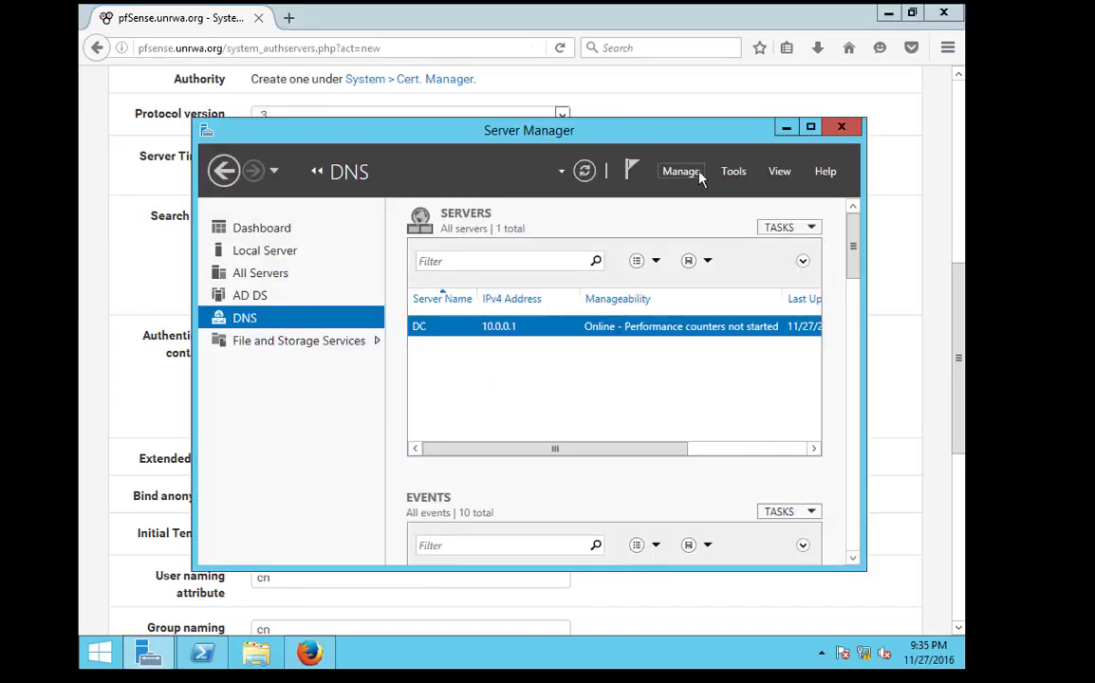
left_click(734, 171)
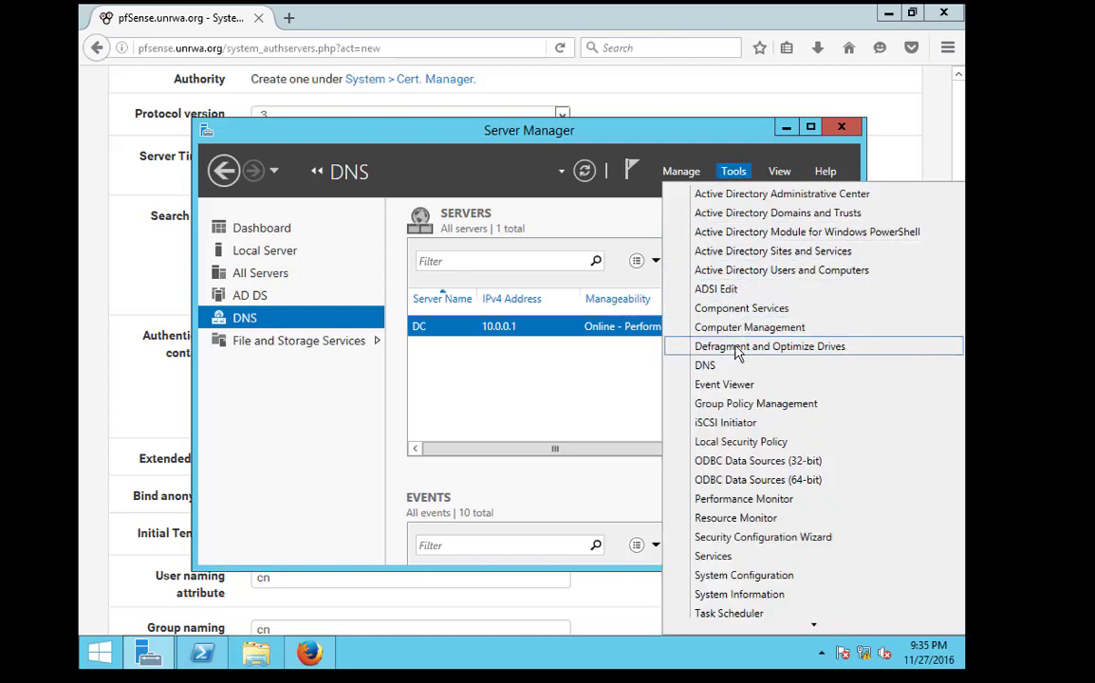
left_click(679, 270)
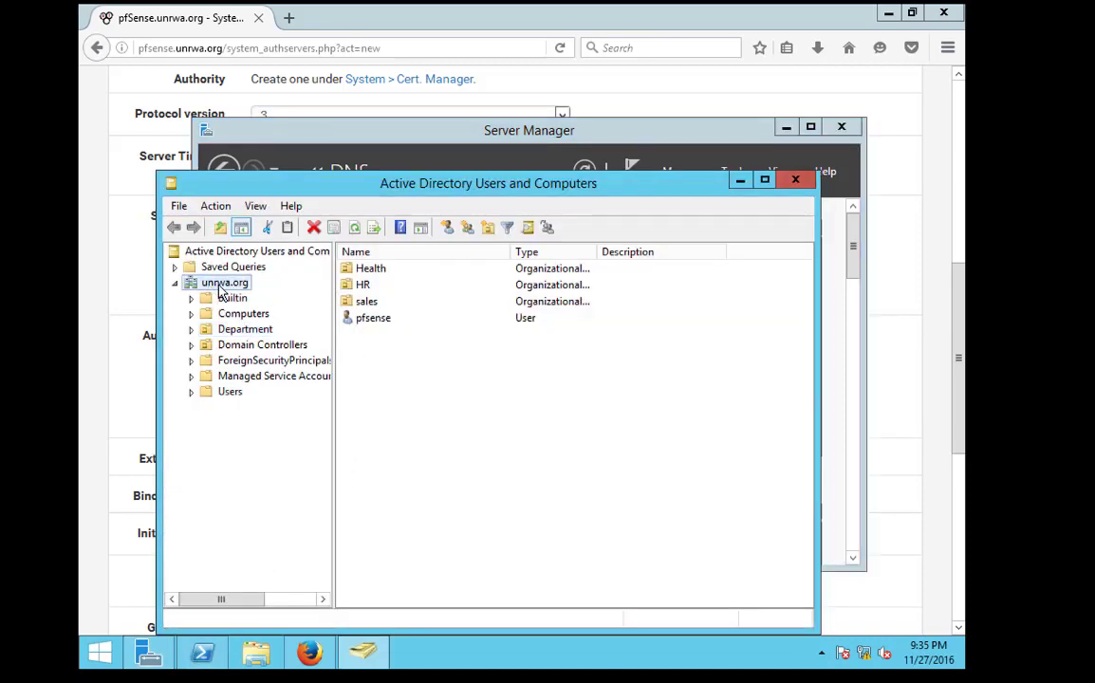
left_click(219, 290)
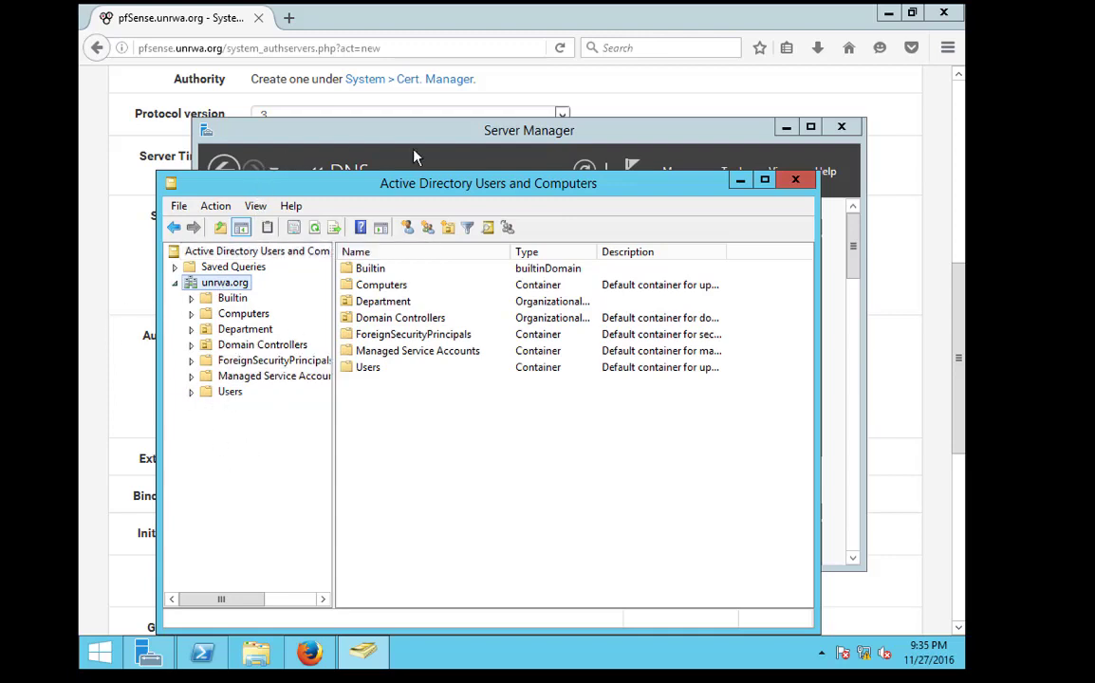
left_click(787, 129)
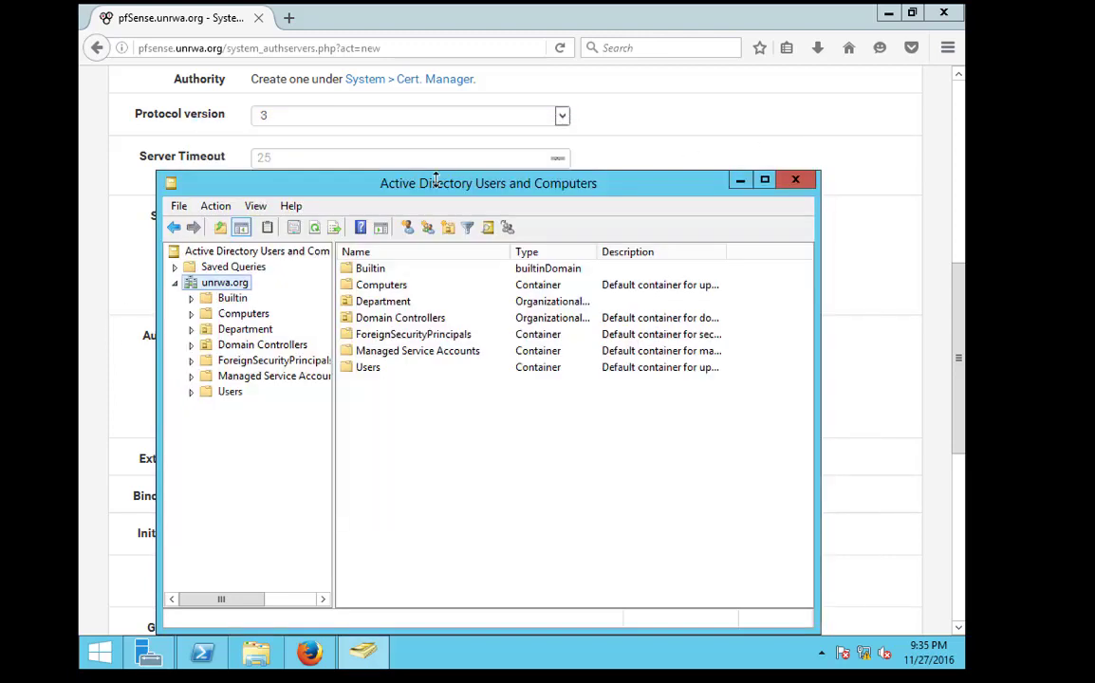
left_click_drag(309, 182, 594, 194)
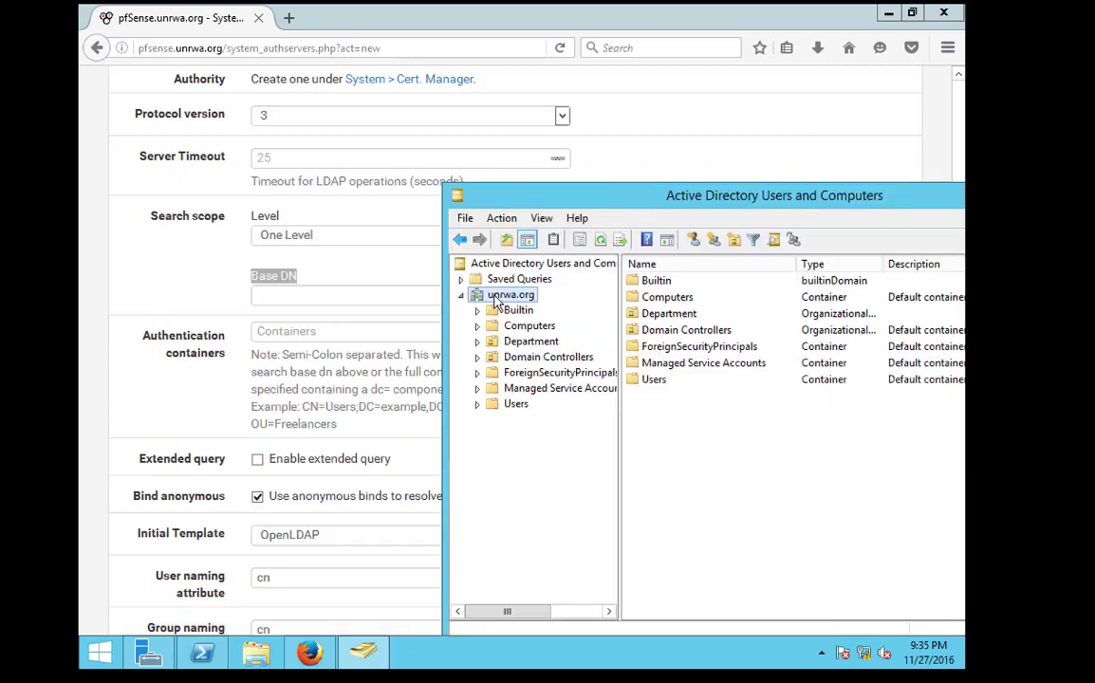
double_click(530, 343)
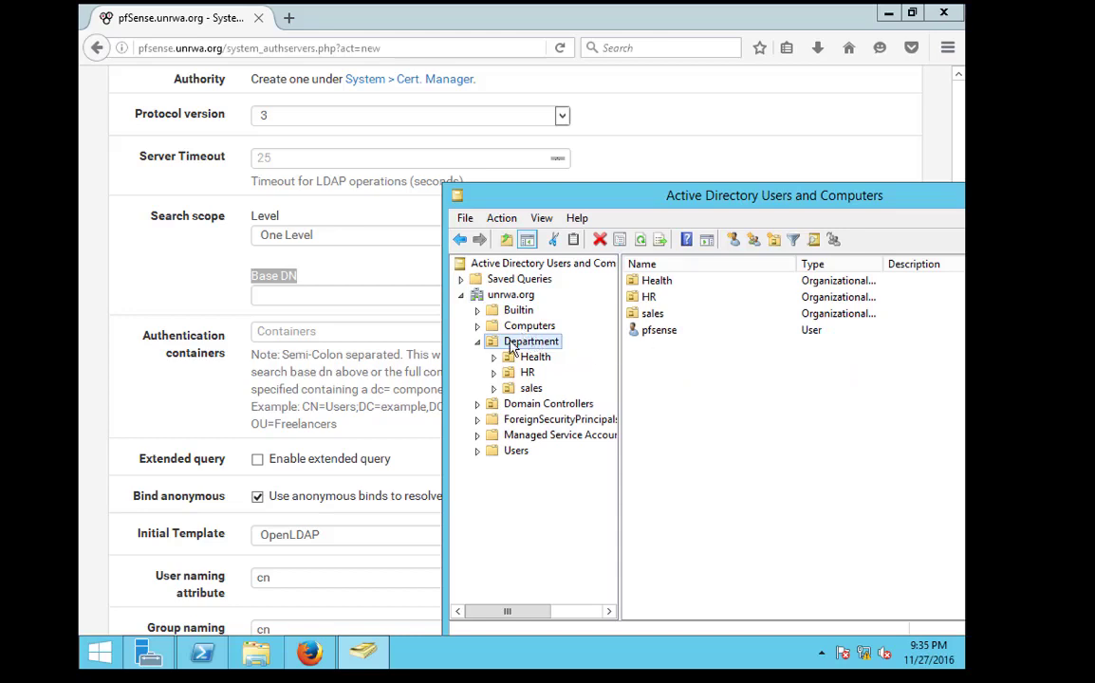
Enter ou=department,dc=unrwa,dc=org as the Base DN in the pfSense LDAP form
left_click(291, 300)
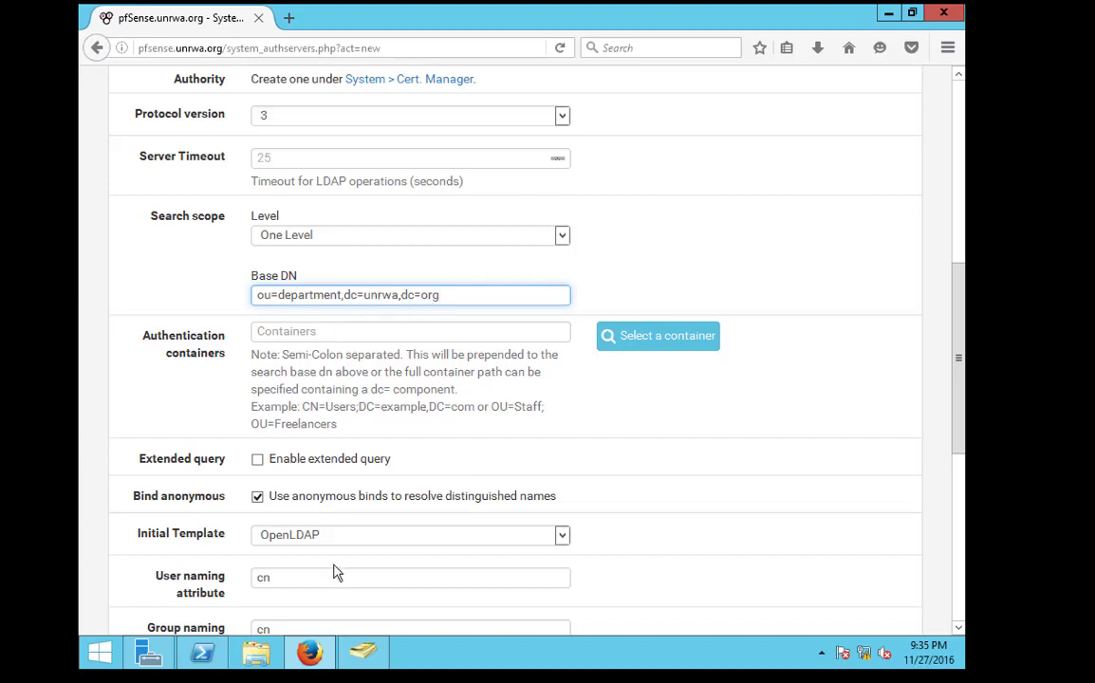
left_click(363, 653)
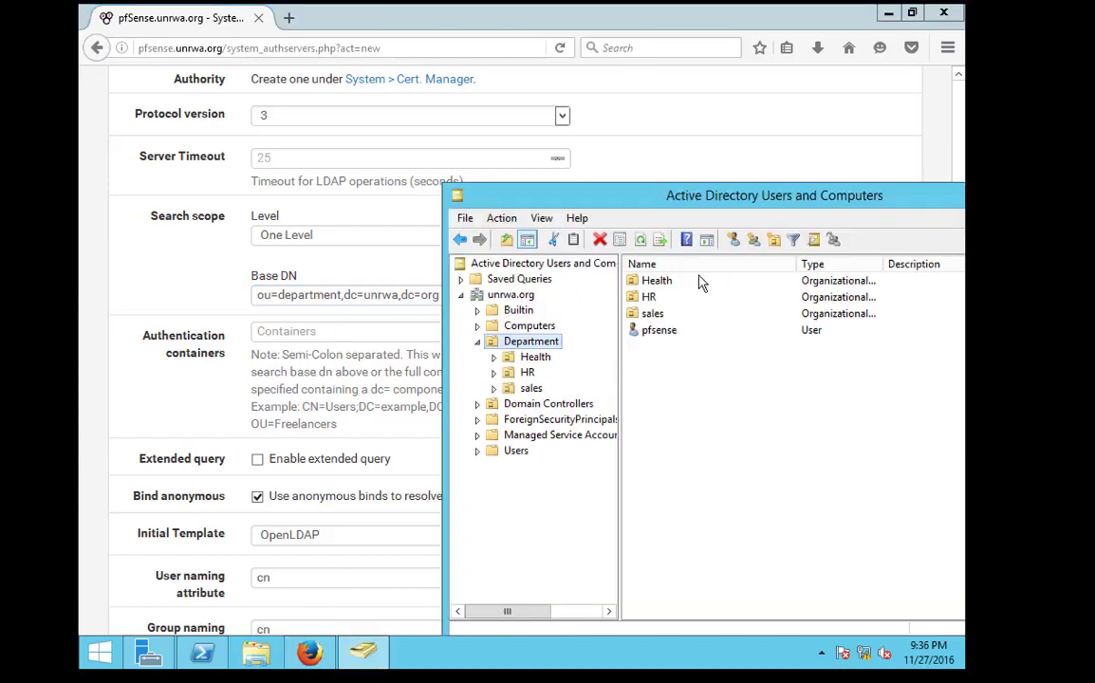
left_click(734, 171)
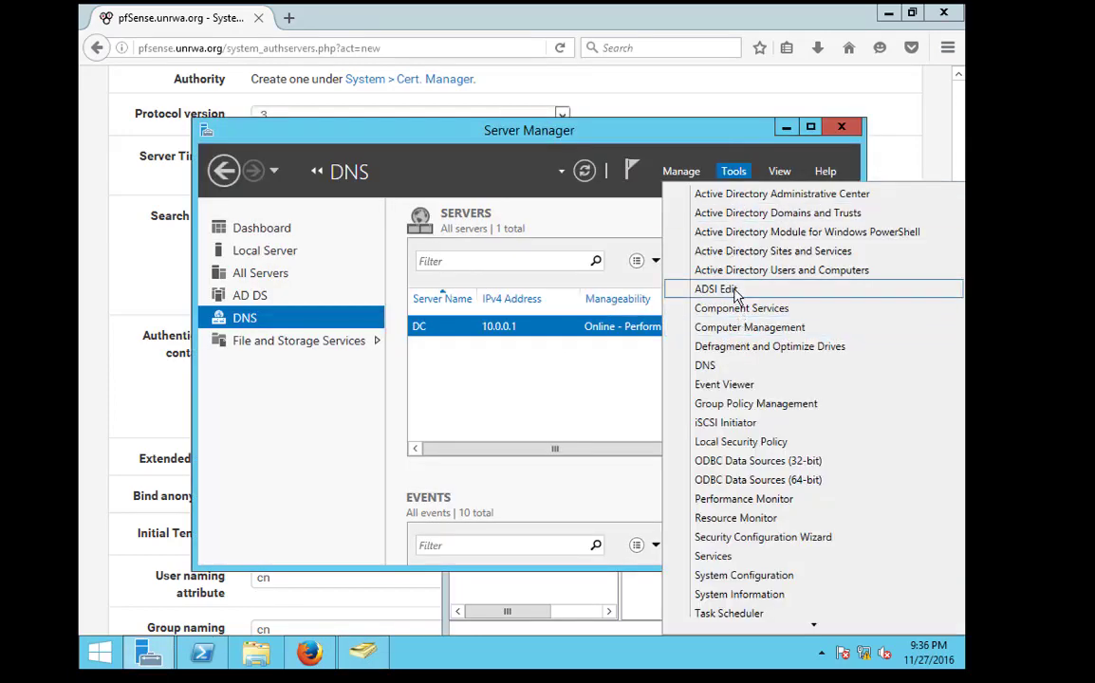
Launch ADSI Edit, connect to the Default naming context and expand DC=unrwa,DC=org
left_click(733, 290)
right_click(157, 142)
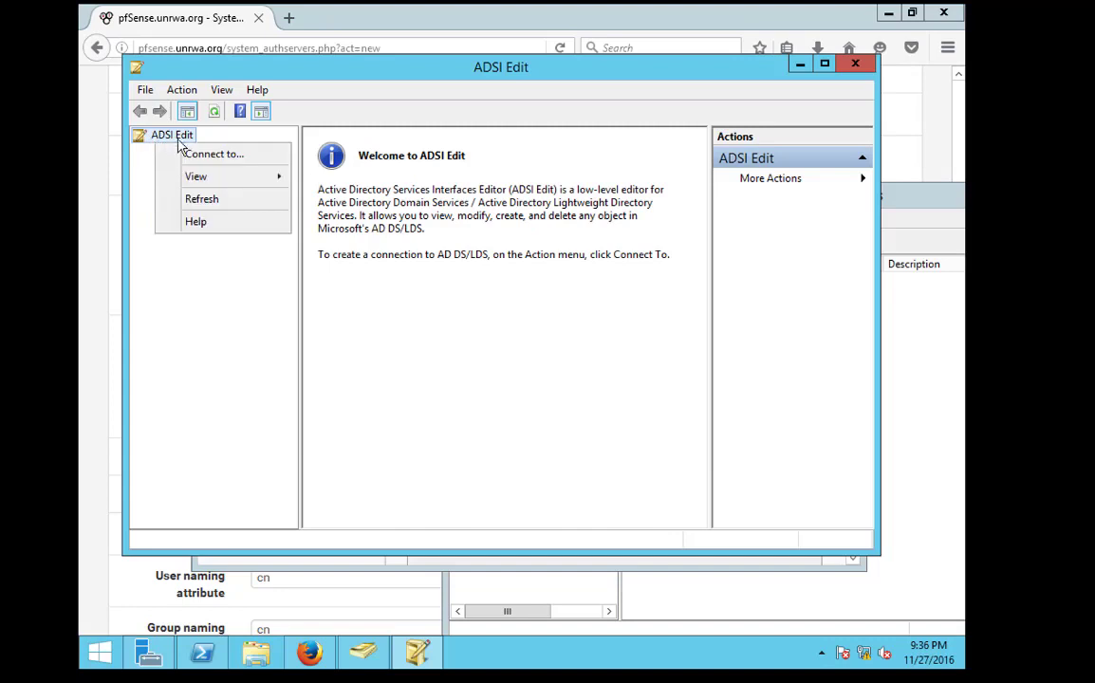
left_click(185, 153)
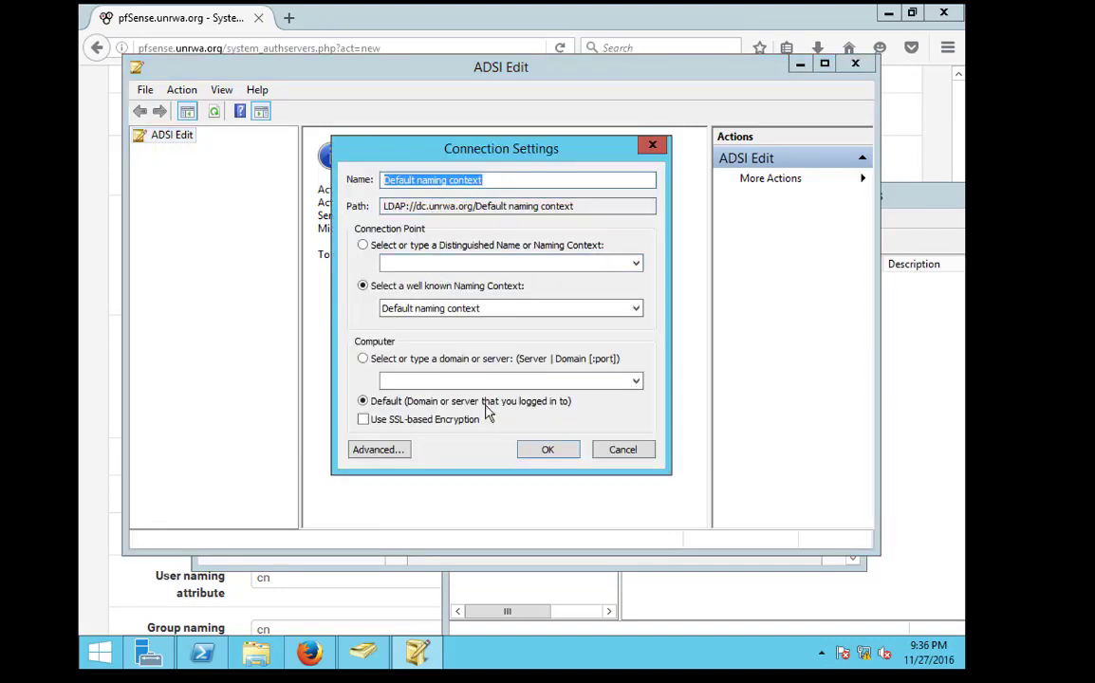
left_click(551, 452)
double_click(221, 161)
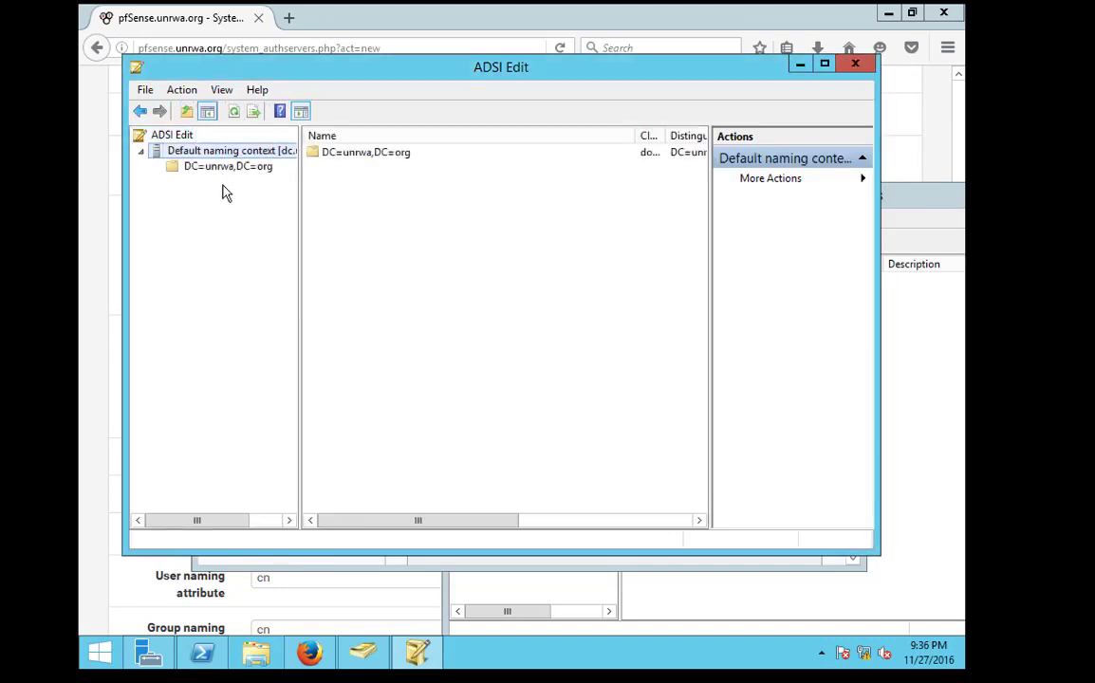
left_click(218, 170)
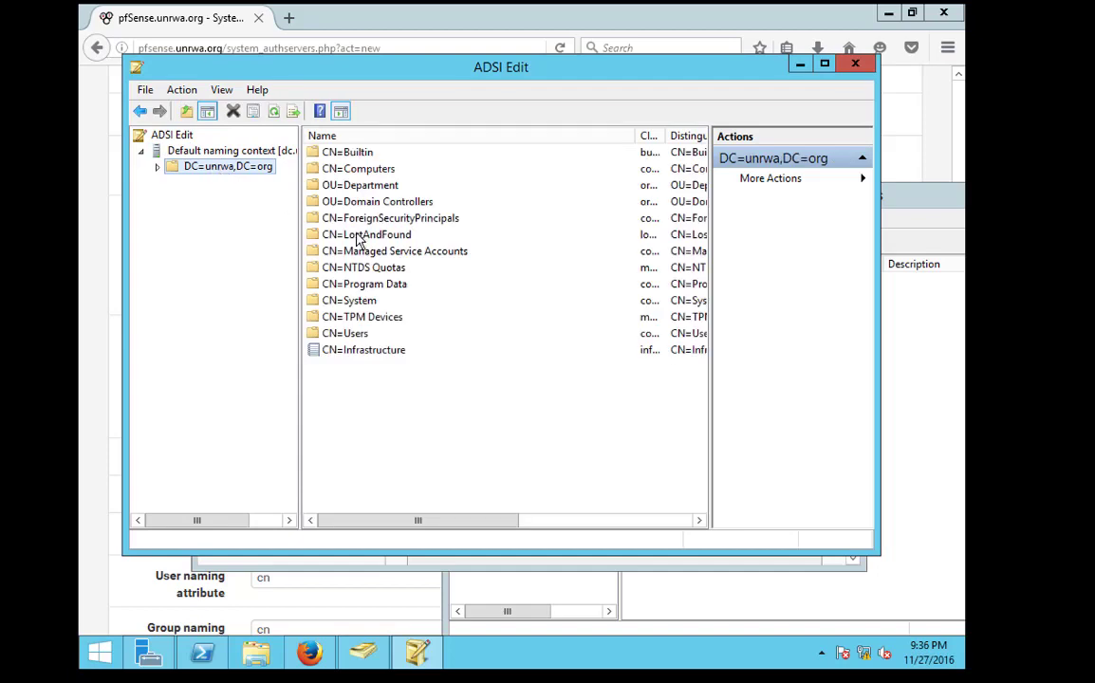
Copy OU=Department's distinguishedName, OU=Department,DC=unrwa,DC=org, from its Properties
double_click(328, 186)
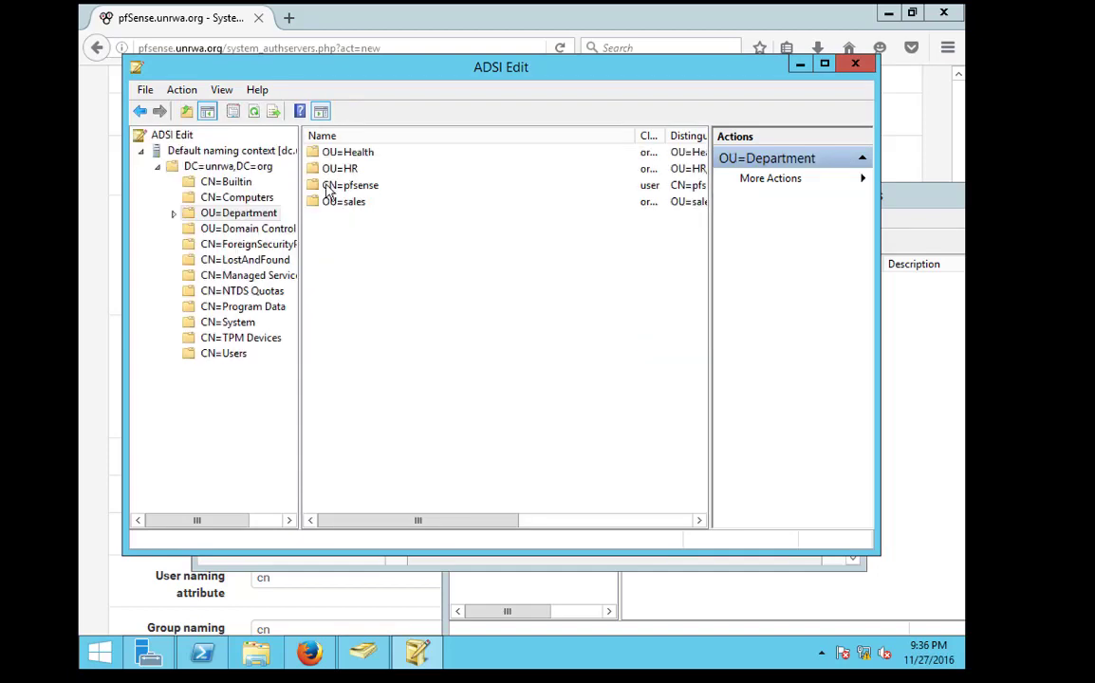
right_click(226, 212)
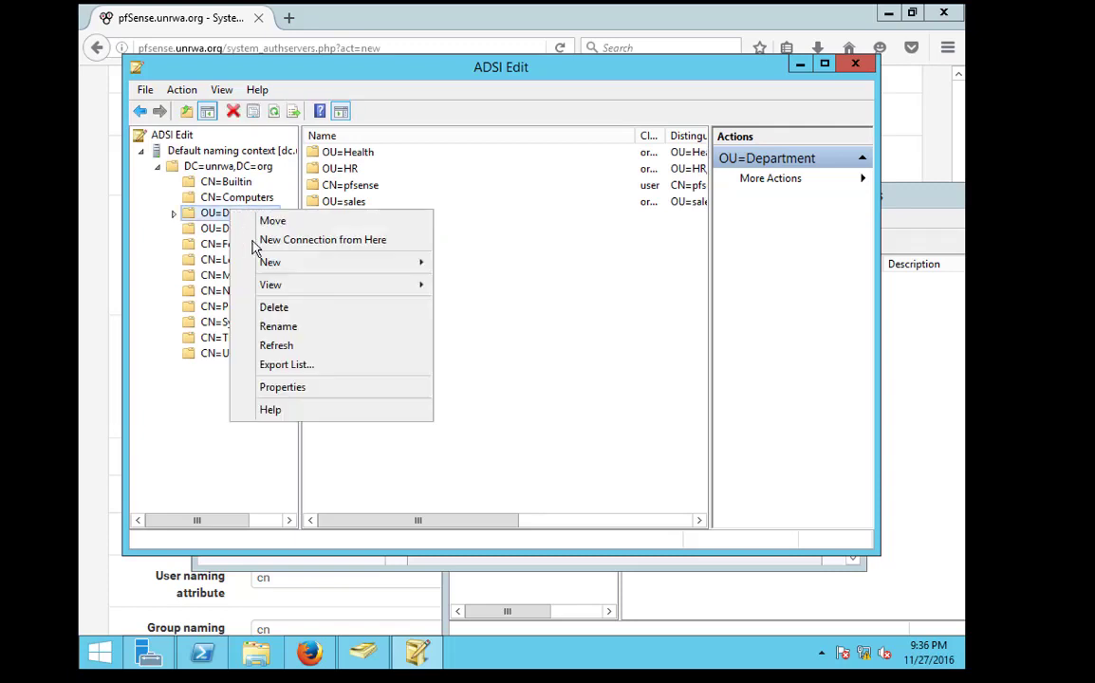
left_click(308, 399)
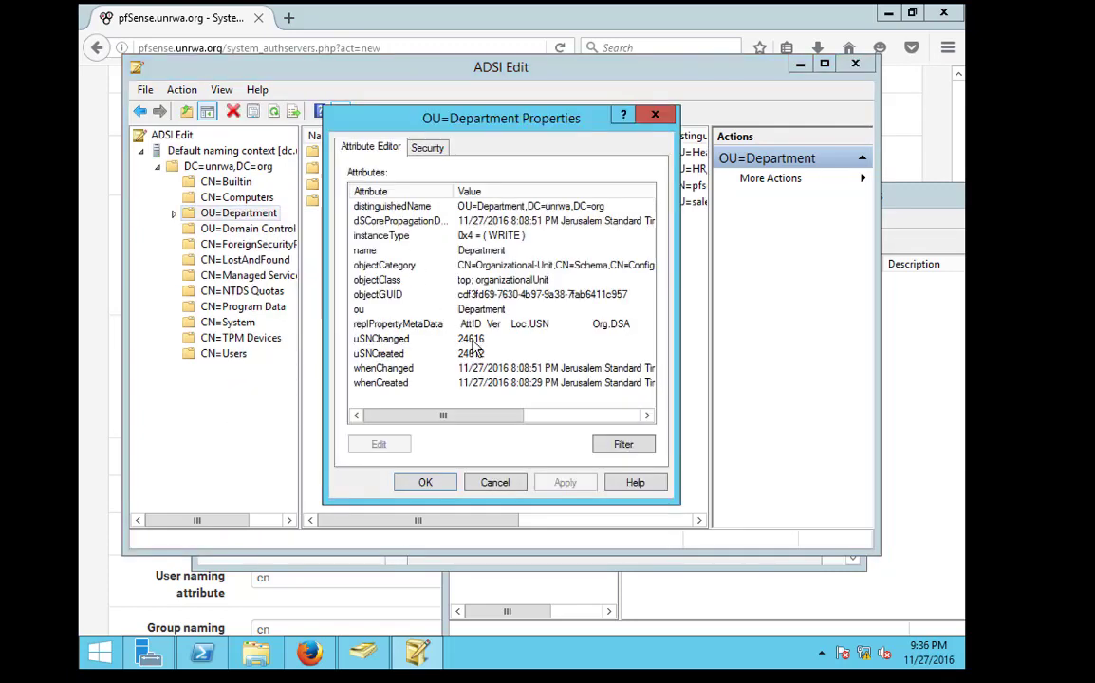
left_click(406, 205)
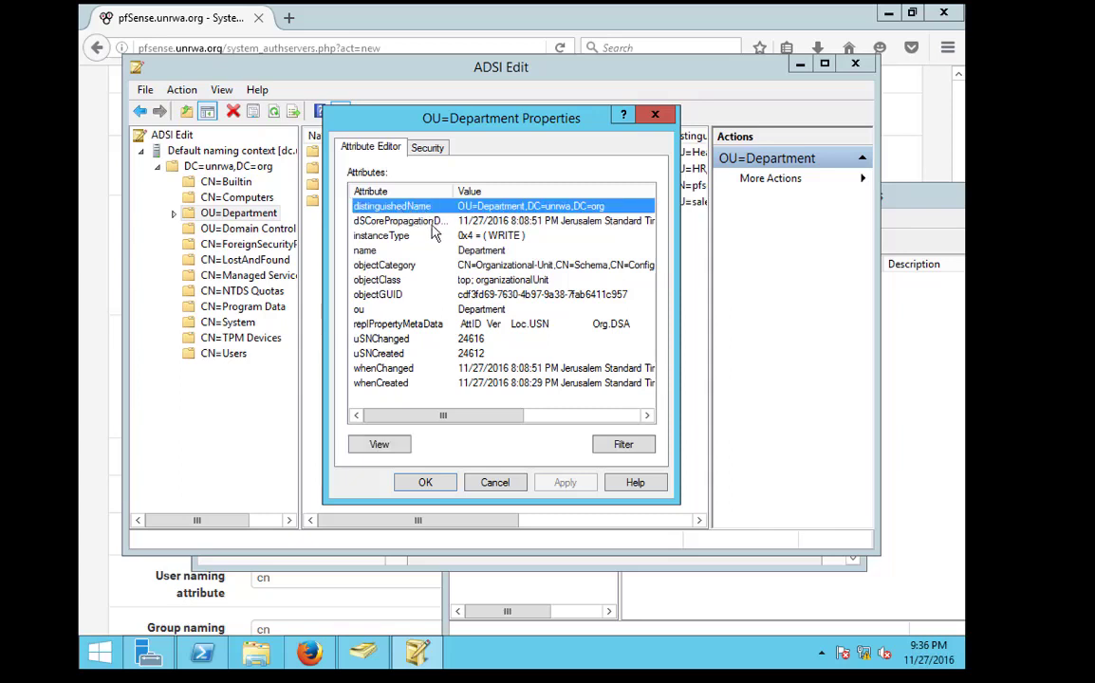
left_click(381, 444)
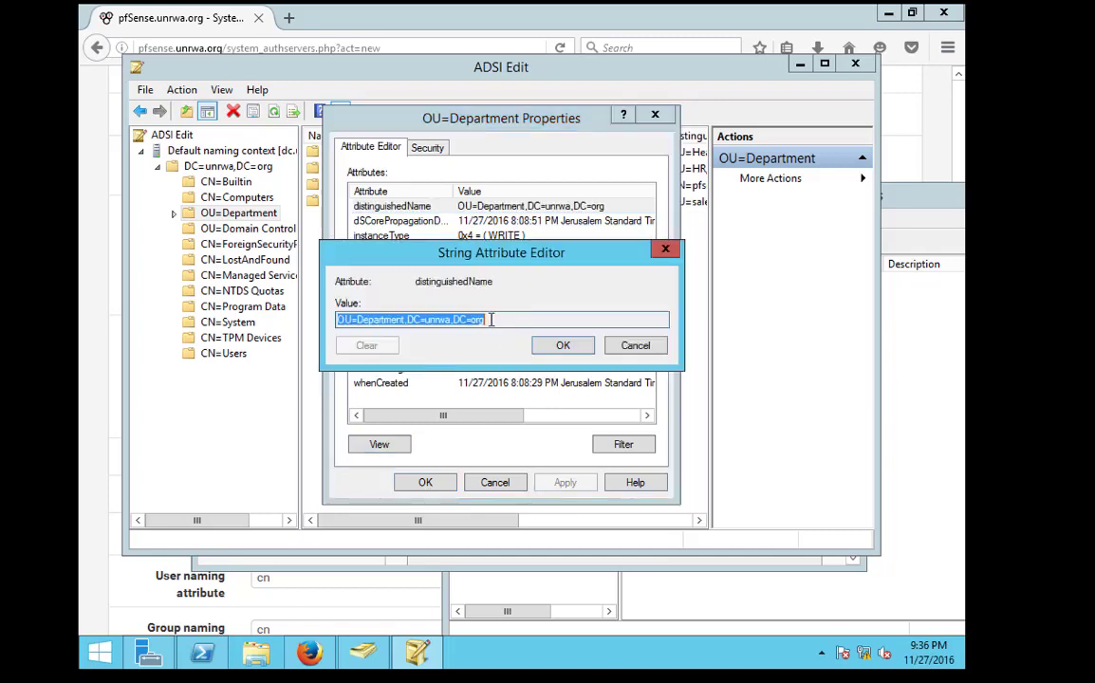
right_click(467, 320)
left_click(502, 371)
Paste OU=Department,DC=unrwa,DC=org into Base DN and turn off anonymous binds
left_click(311, 649)
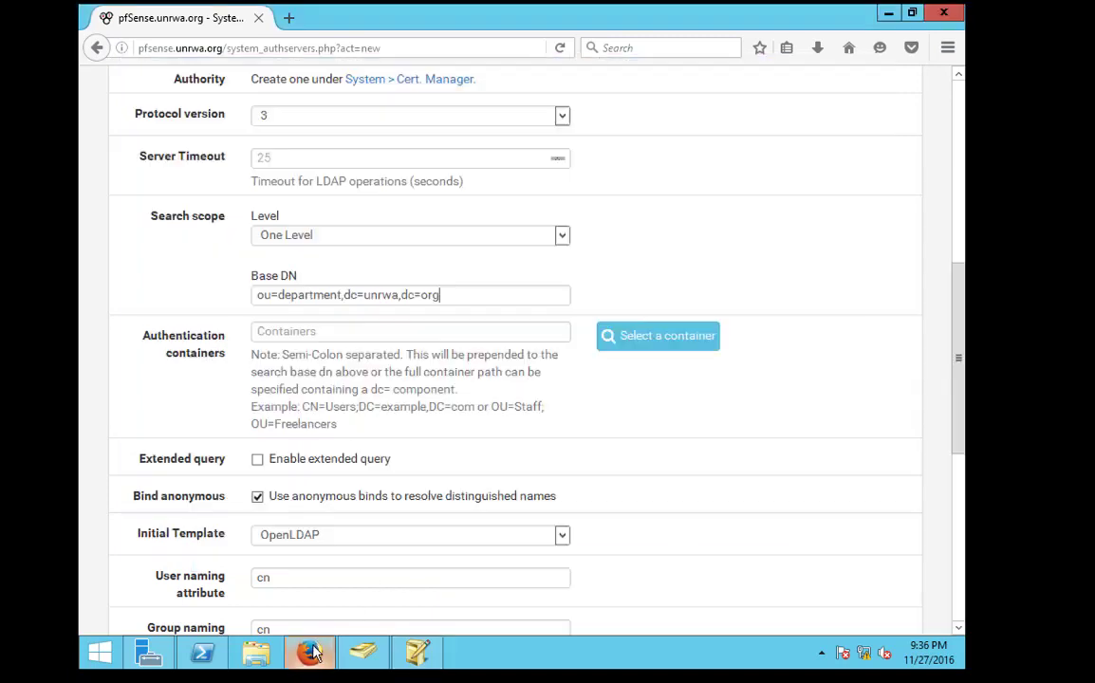
left_click_drag(445, 300, 292, 287)
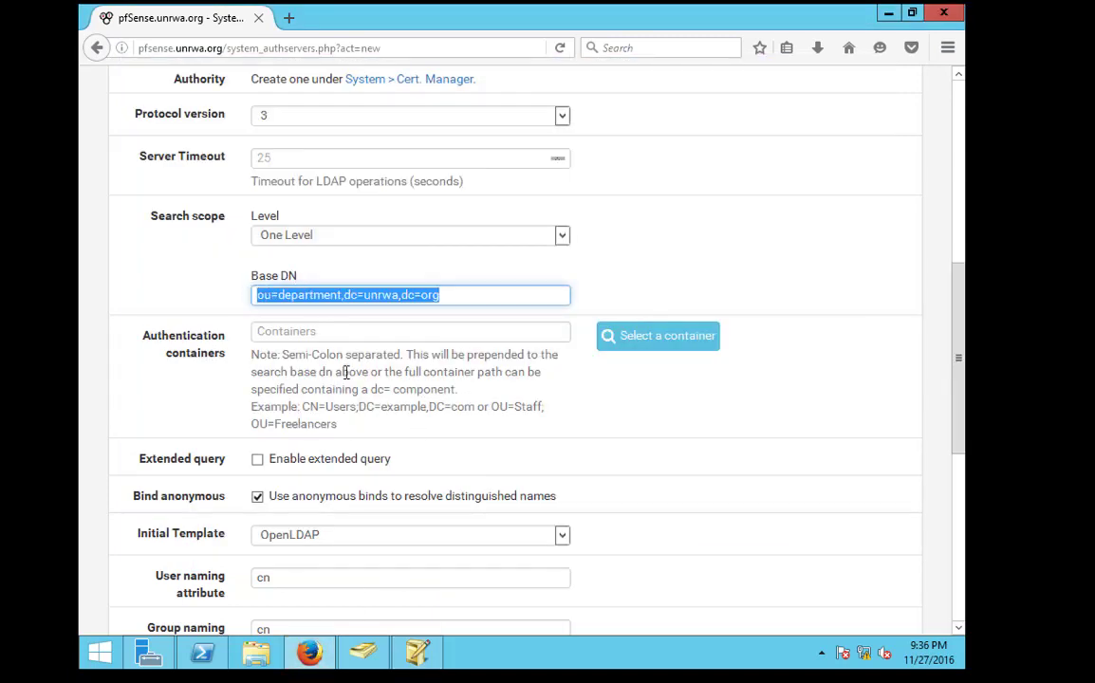
right_click(286, 290)
left_click(330, 360)
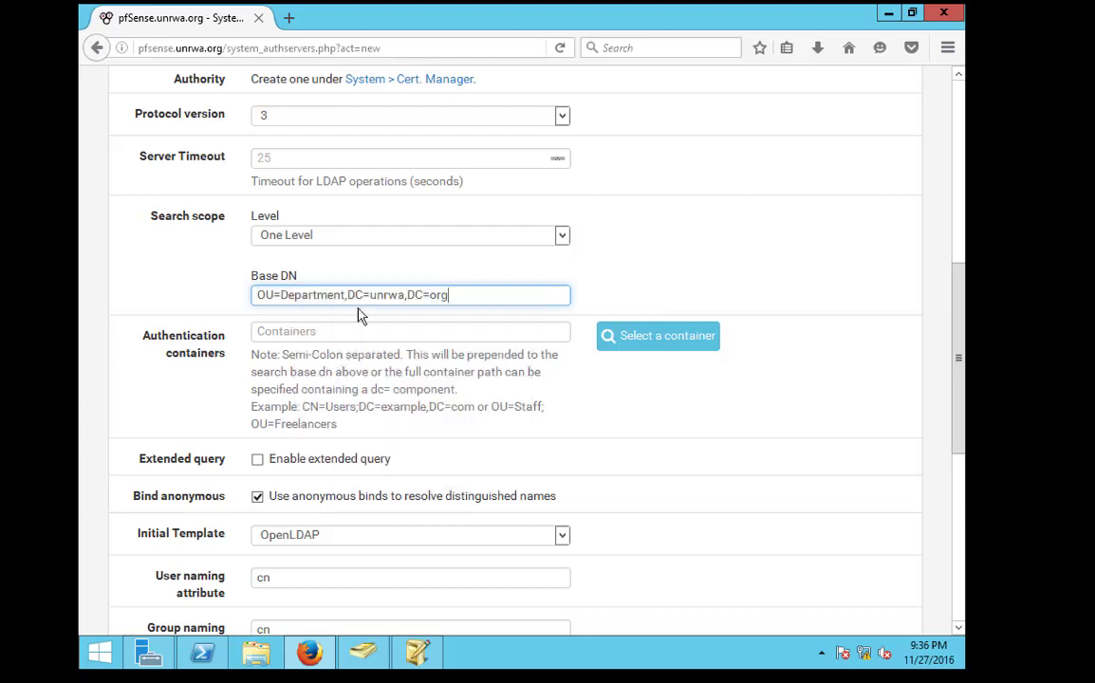
left_click(284, 332)
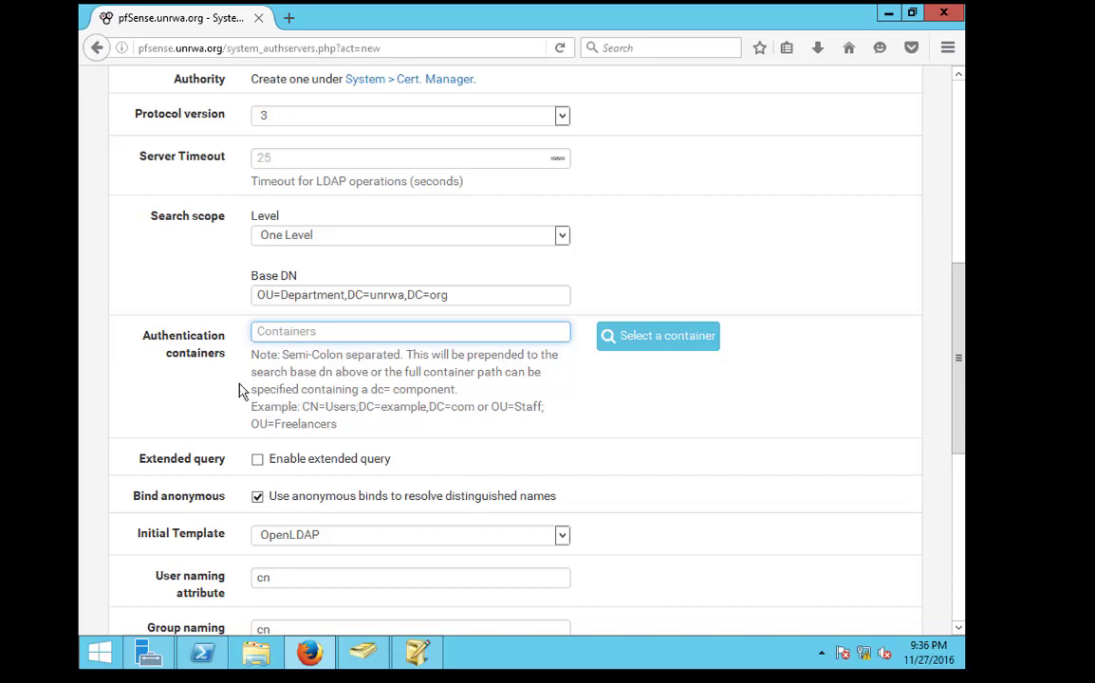
scroll(346, 409, "down", 4)
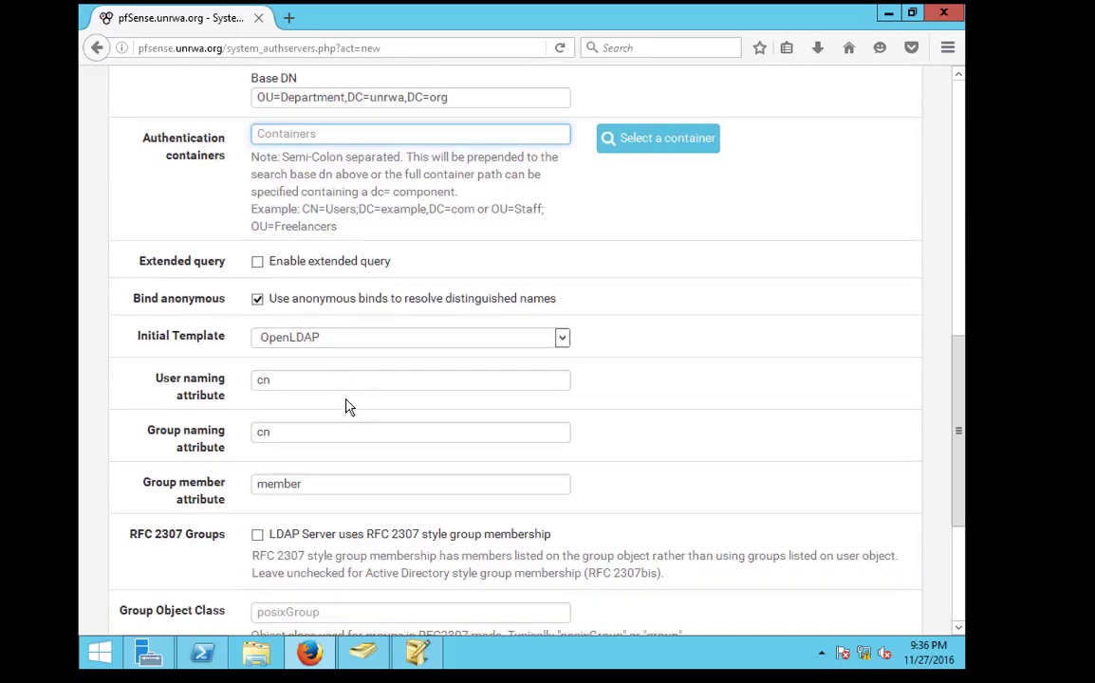
left_click(257, 299)
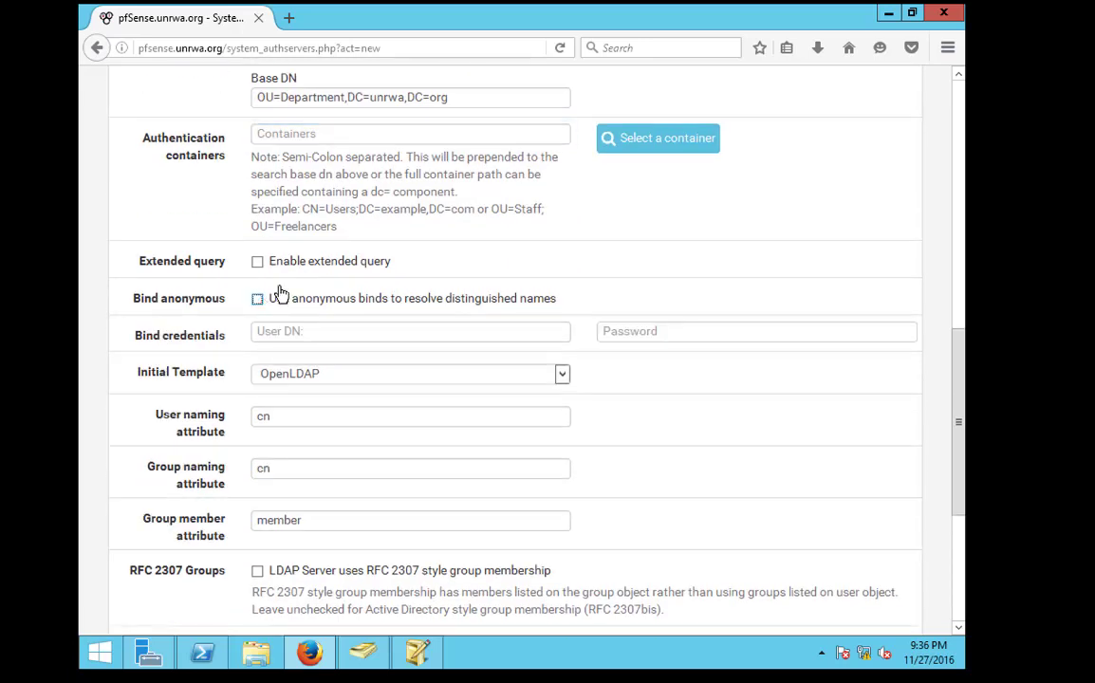
Copy the Base DN value into the Authentication containers field
left_click(286, 134)
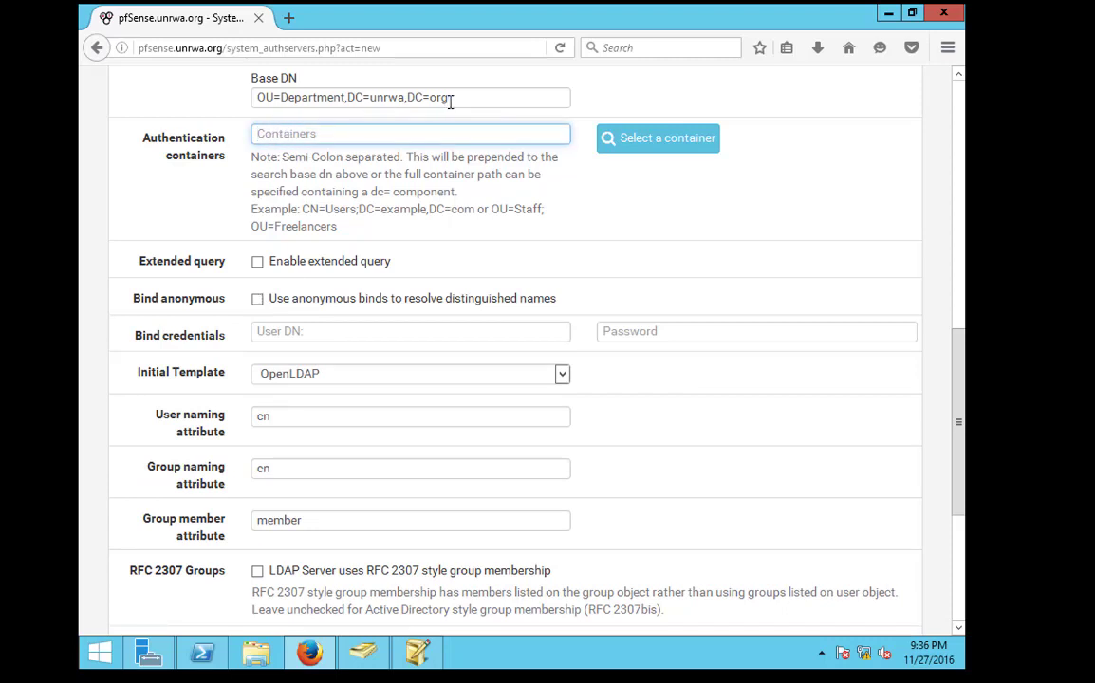
left_click_drag(451, 102, 205, 103)
right_click(260, 91)
left_click(296, 157)
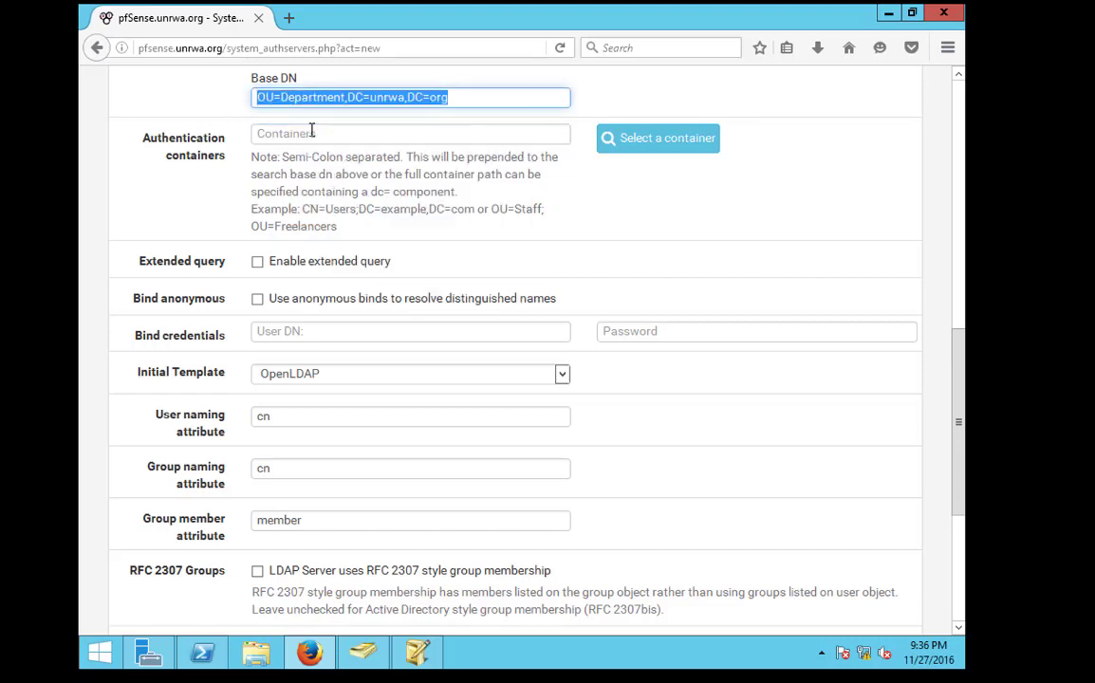
right_click(313, 134)
left_click(354, 203)
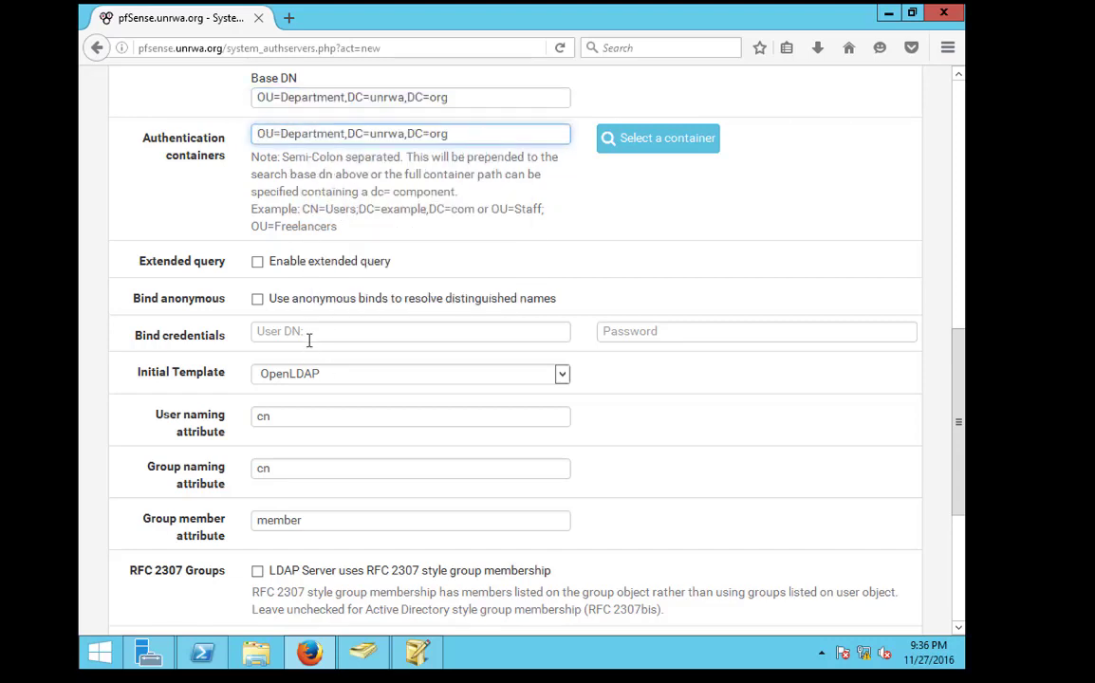
scroll(321, 266, "up", 1)
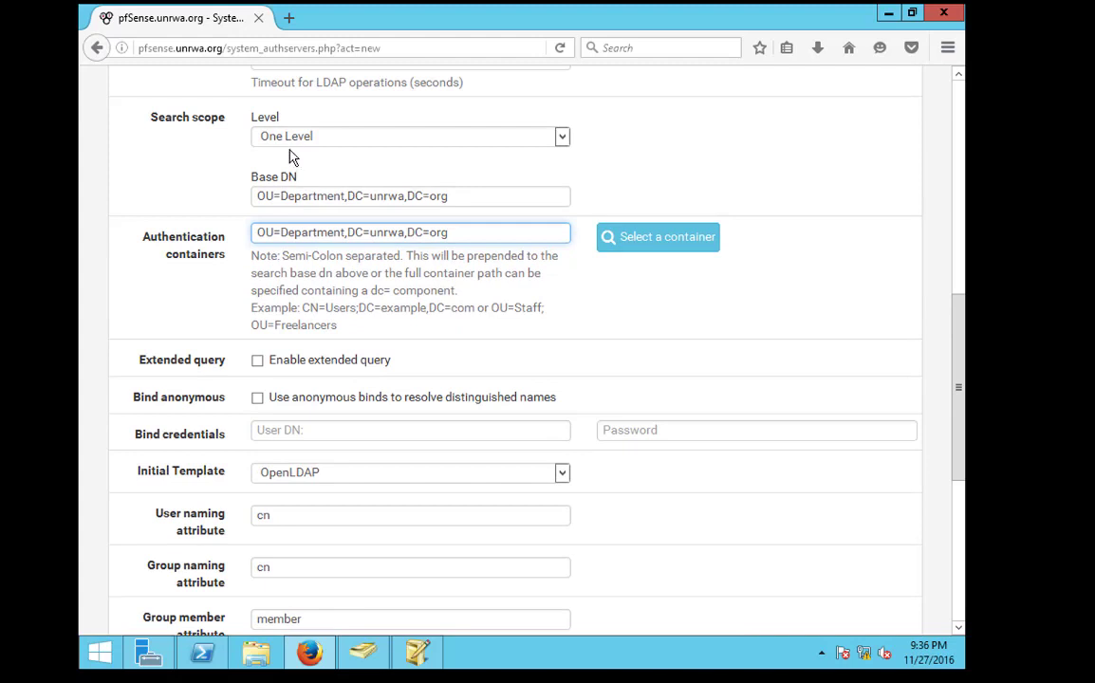
left_click(364, 653)
Browse the Health OU and the health2 user, then view Department's Health, HR, sales and pfsense entries
double_click(531, 356)
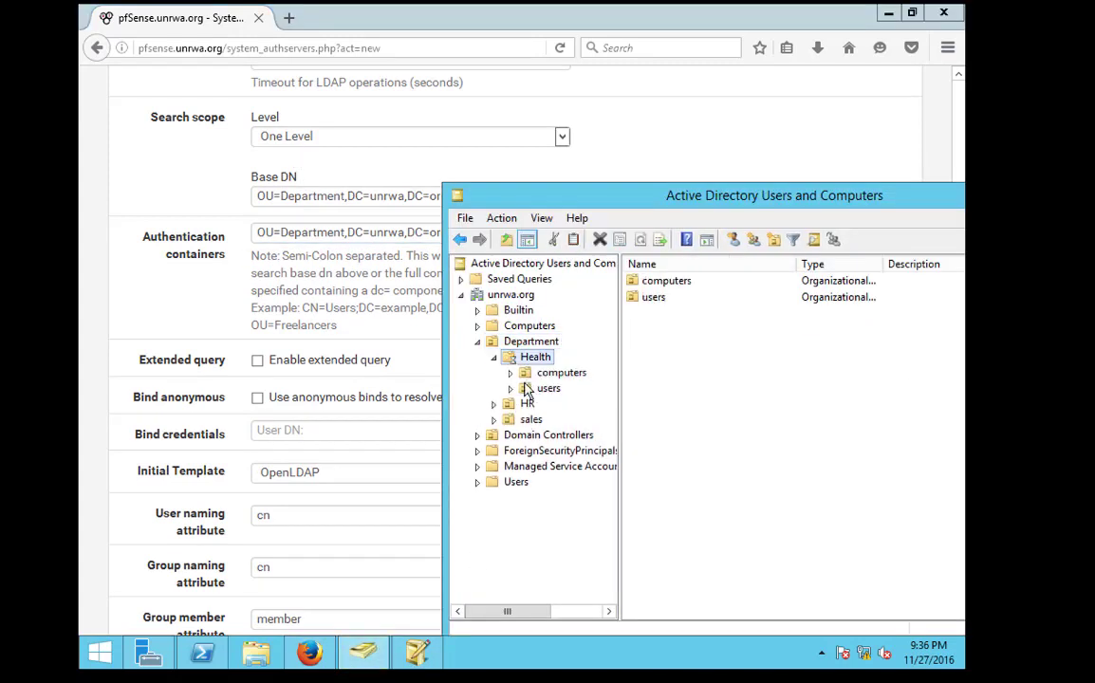
left_click(550, 373)
left_click(541, 389)
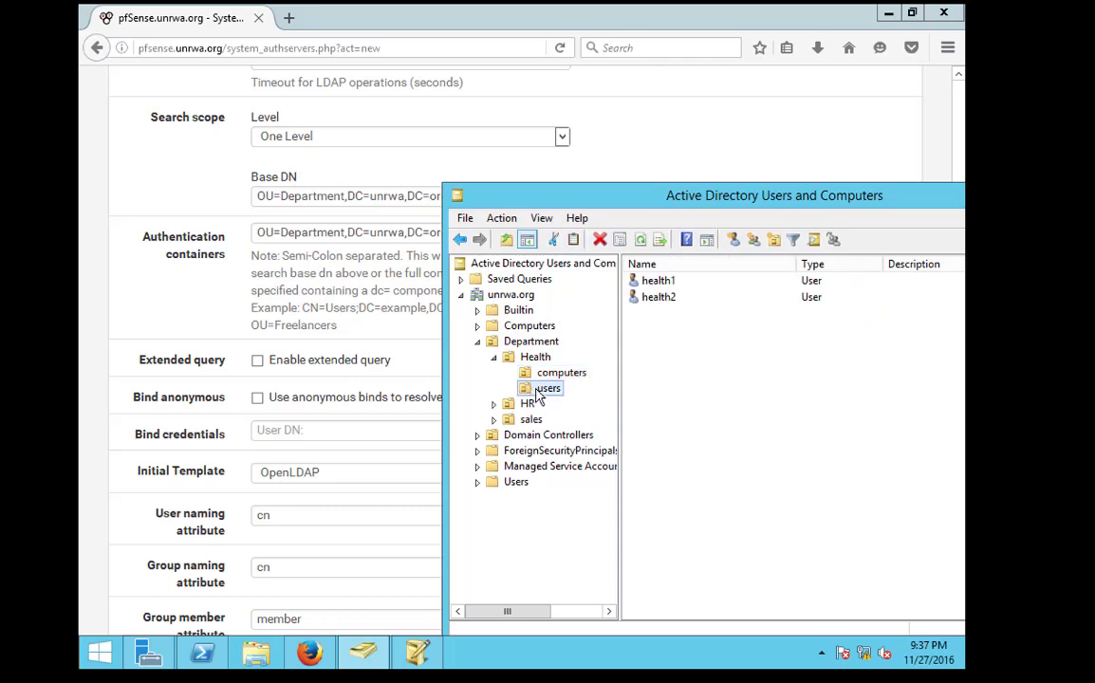
left_click(635, 300)
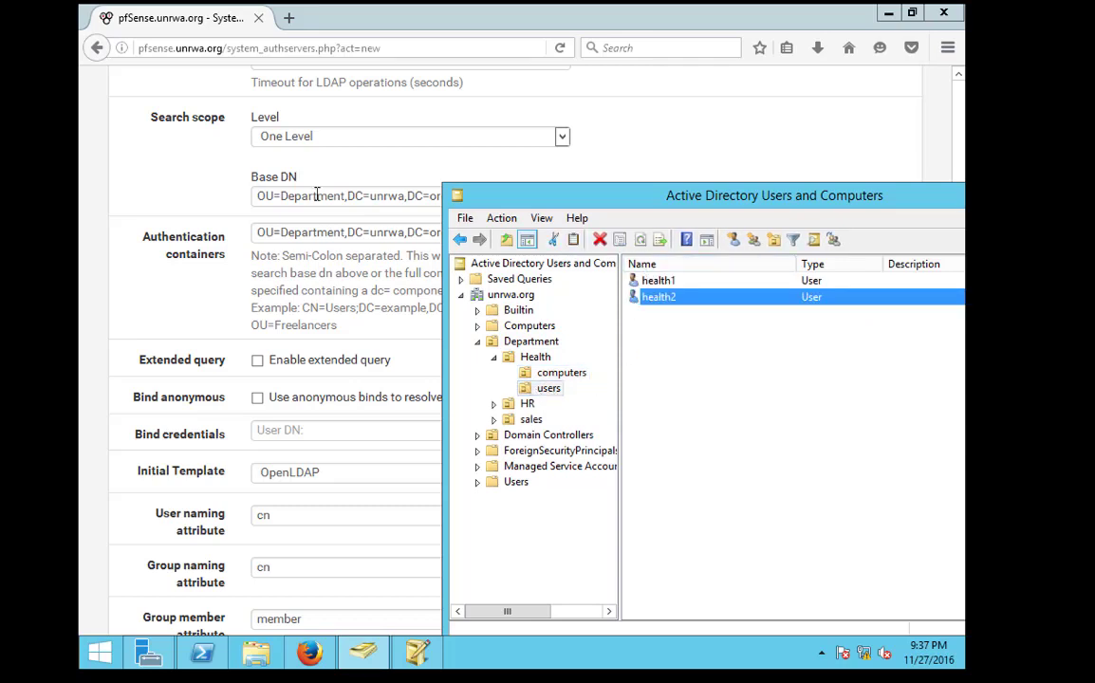
left_click(491, 344)
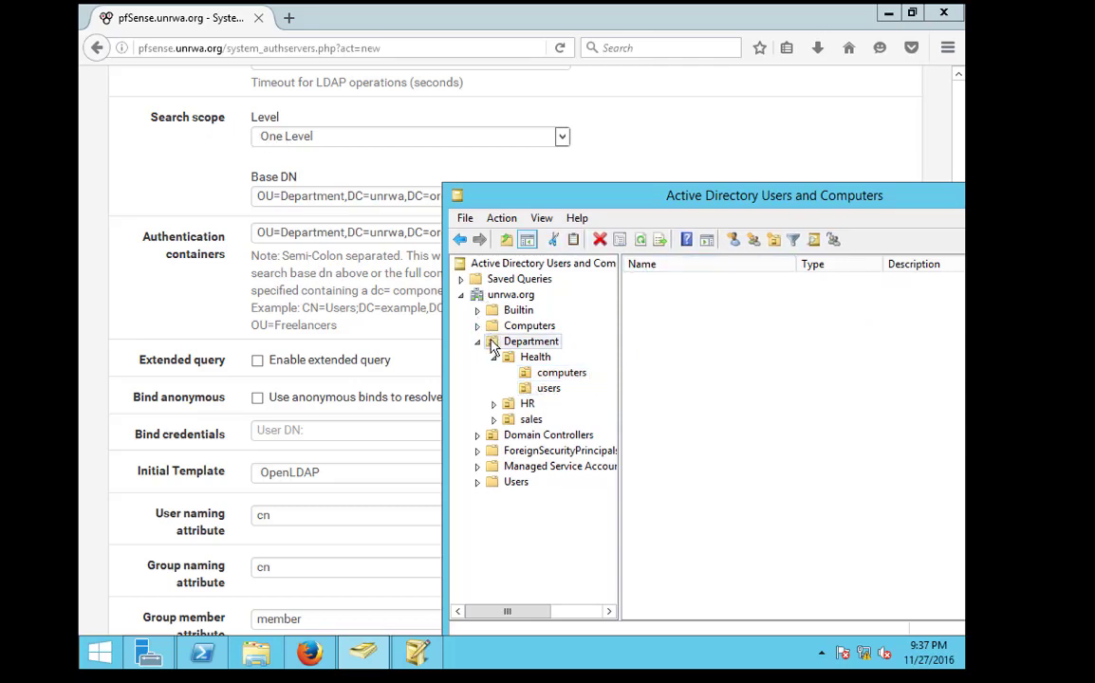
double_click(495, 343)
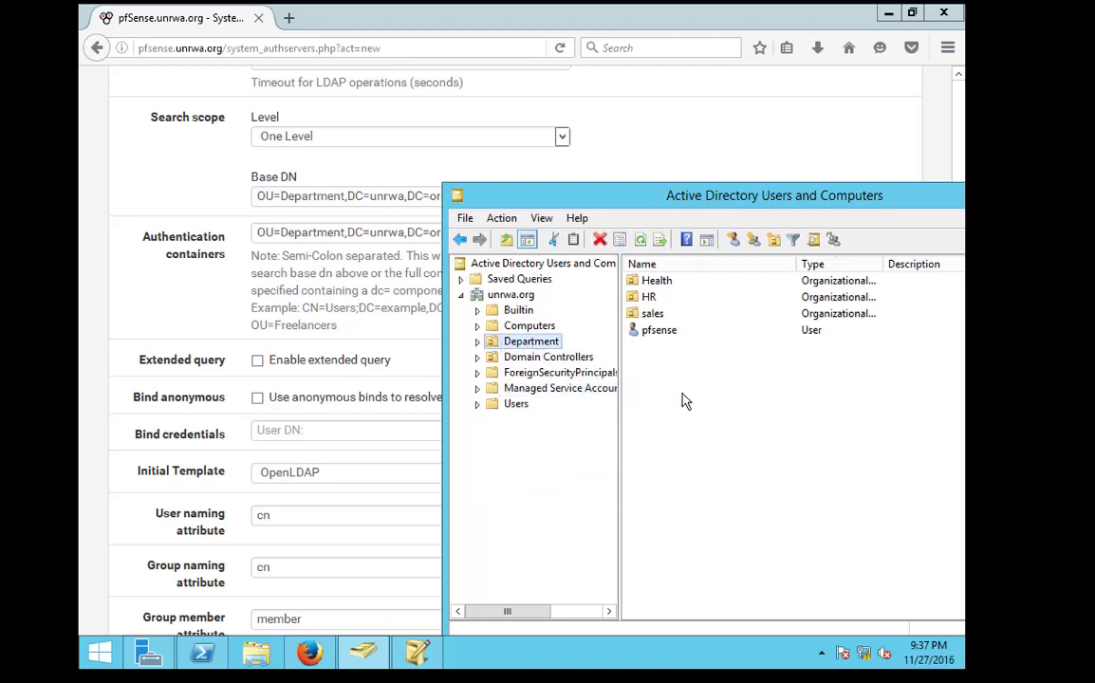
left_click(287, 277)
left_click(329, 196)
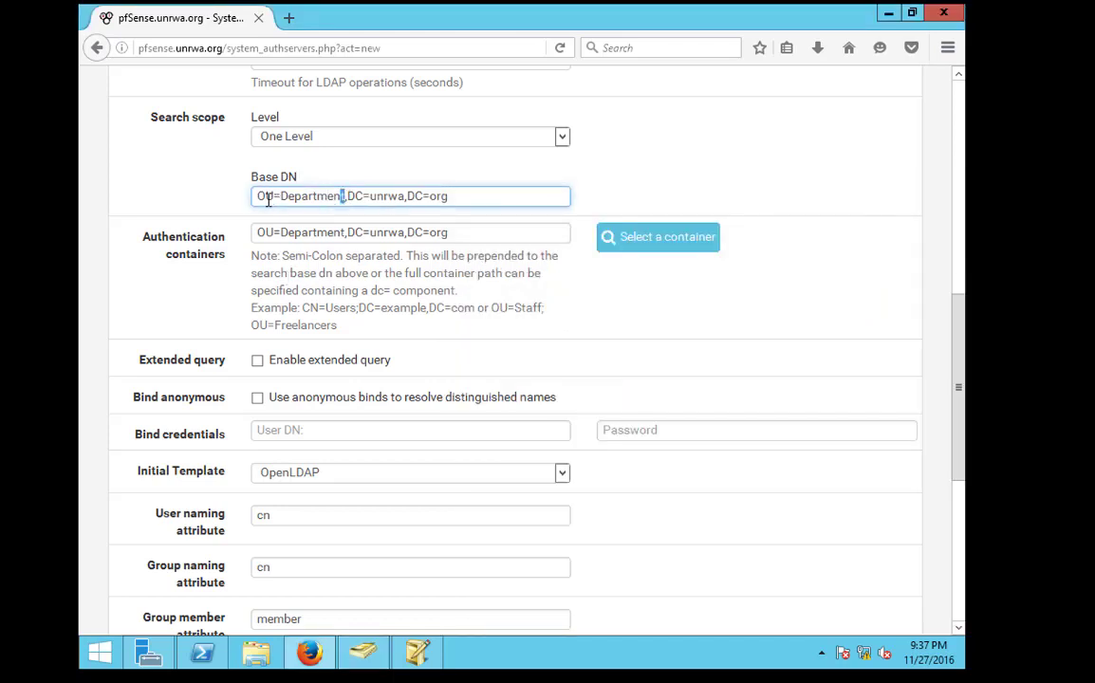
Check the OU=Department part of the Base DN, then bring up ADSI Edit's OU=Department listing
left_click_drag(269, 199, 255, 197)
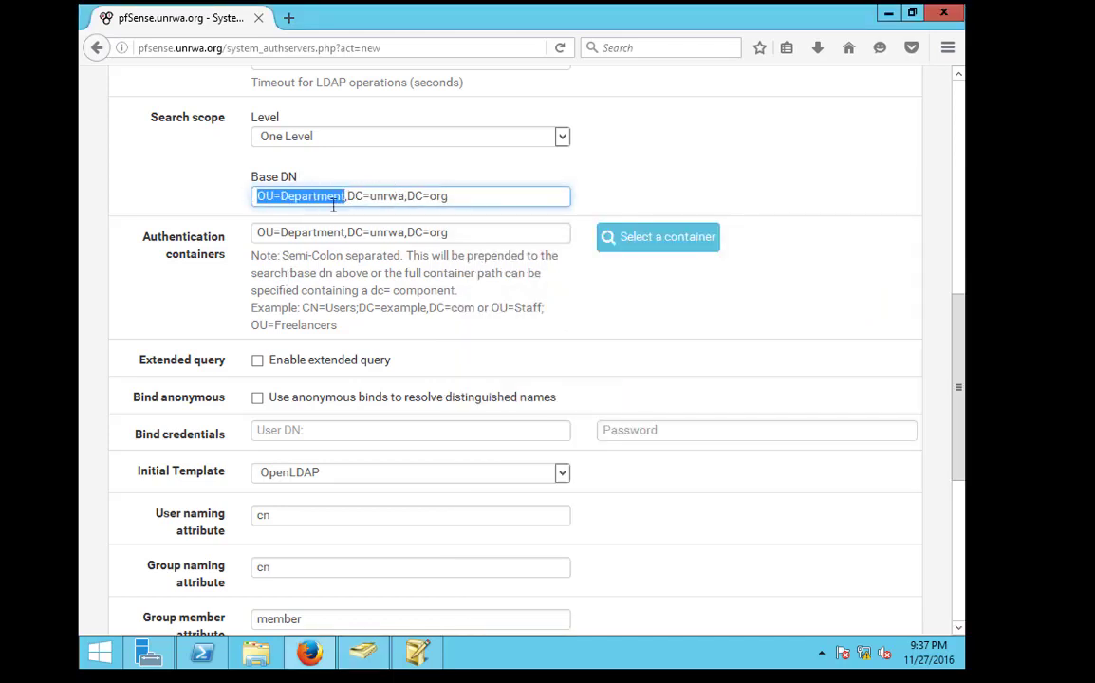
left_click(295, 209)
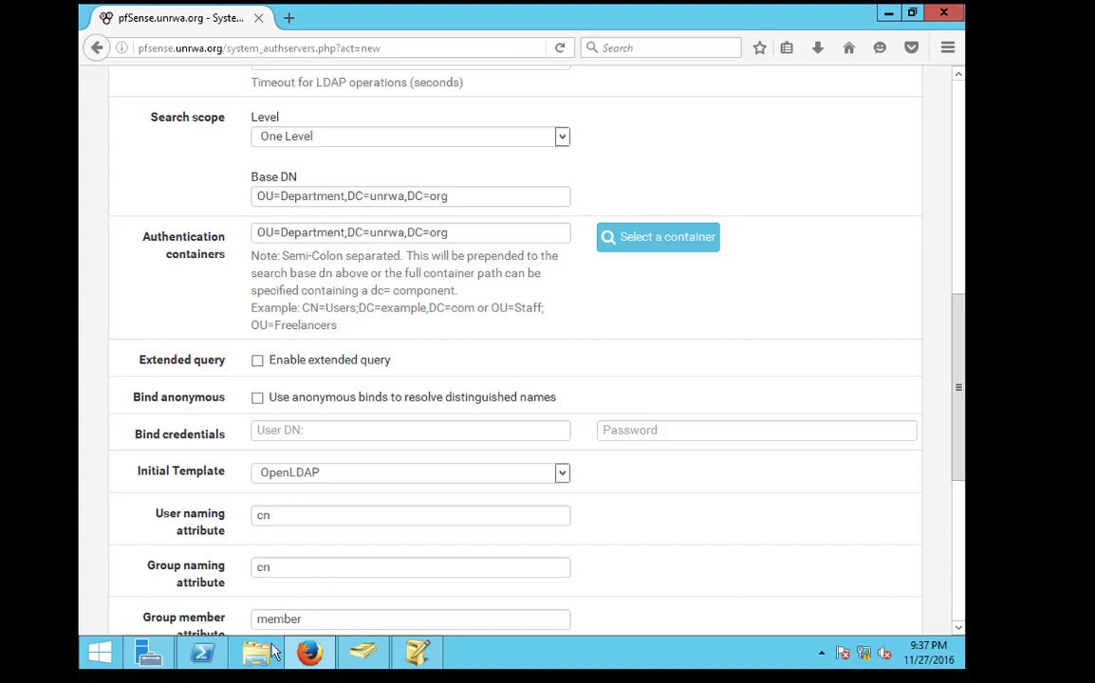
left_click(161, 657)
left_click(162, 657)
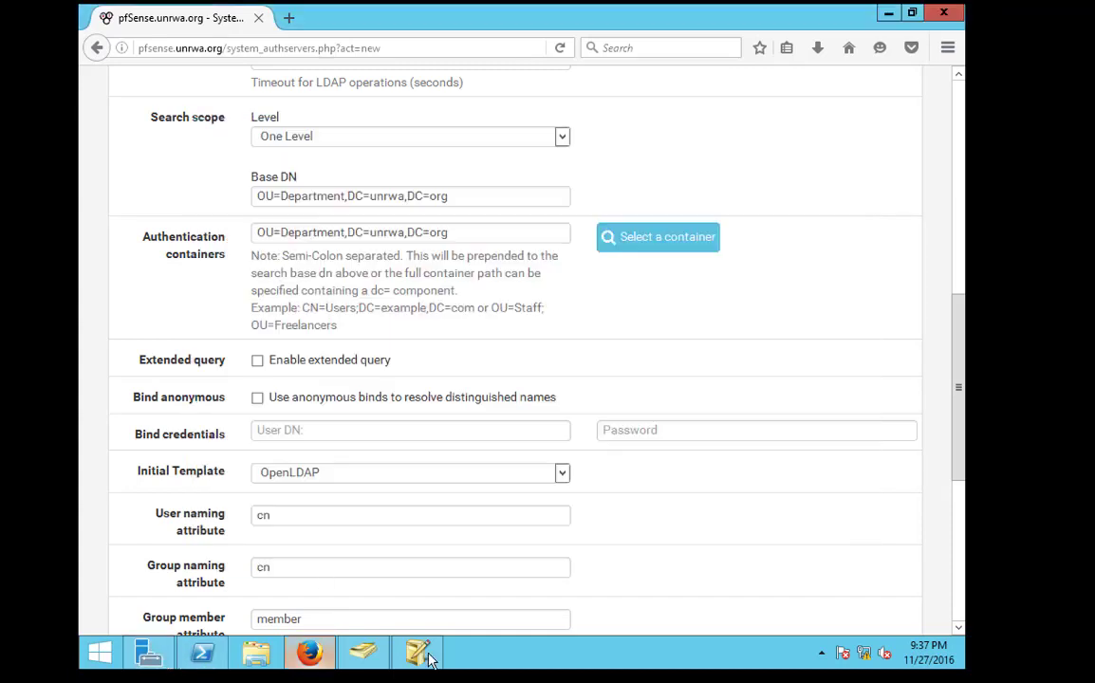
left_click(417, 653)
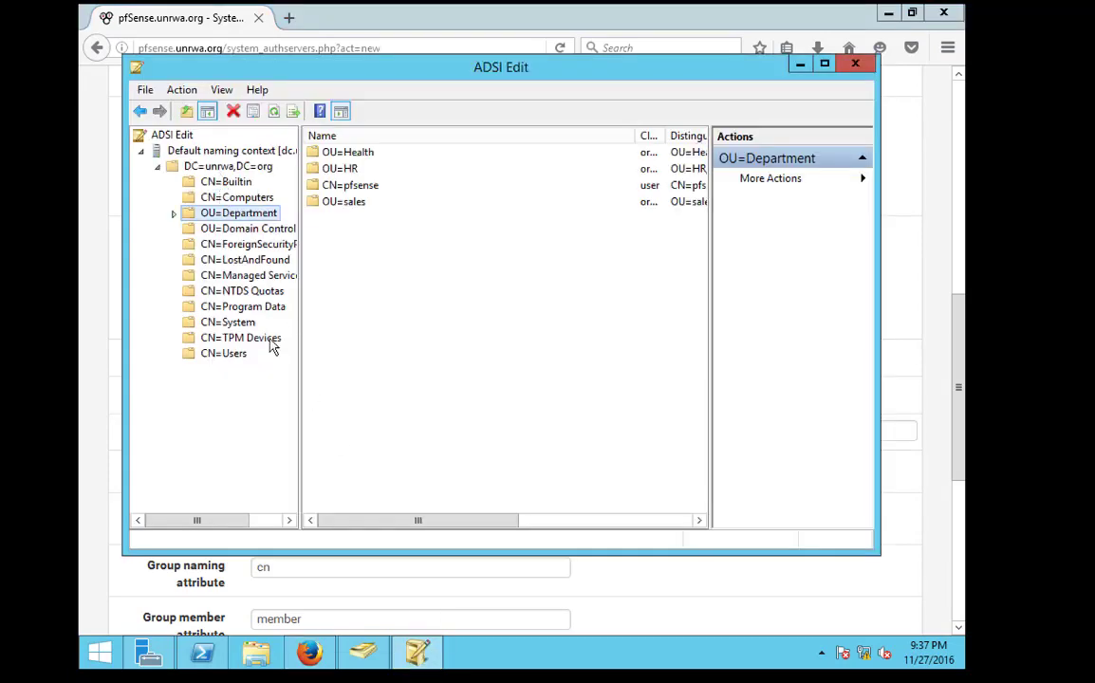
Compare the Users container with the Department unit, then return to the pfSense LDAP form
left_click(365, 653)
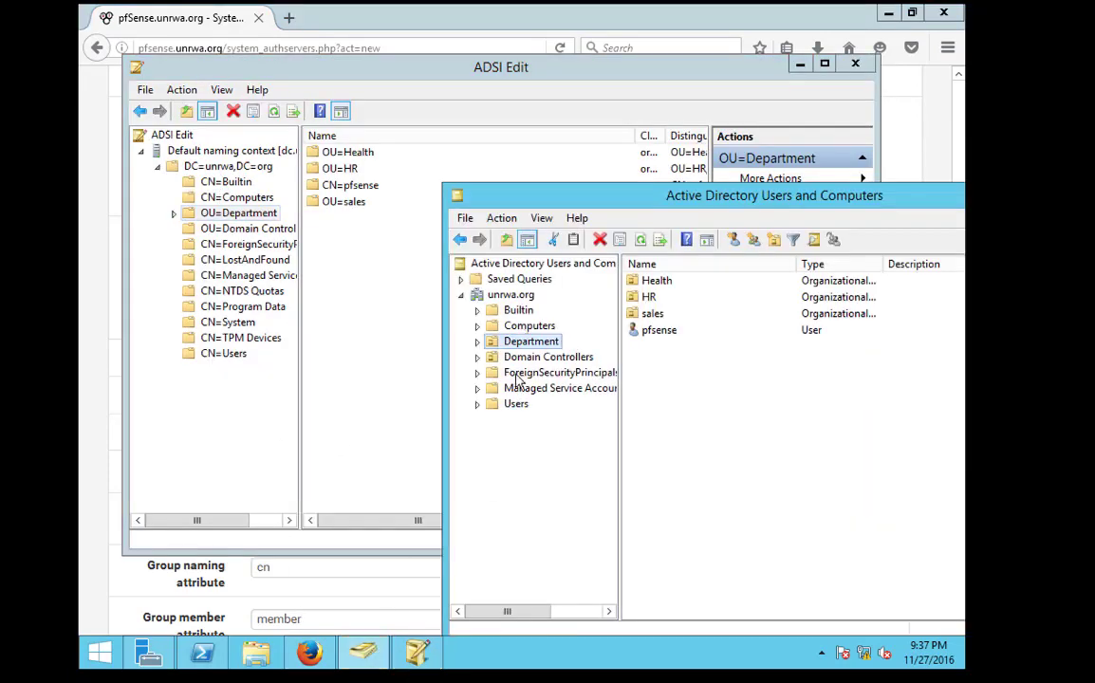
left_click(515, 406)
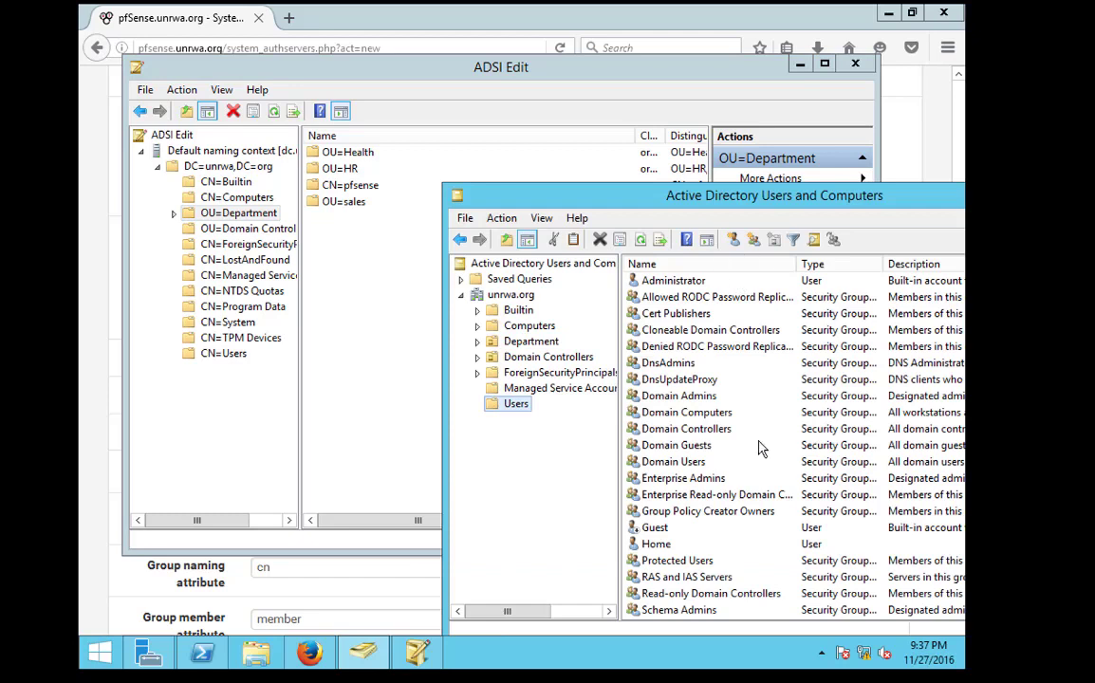
left_click(522, 341)
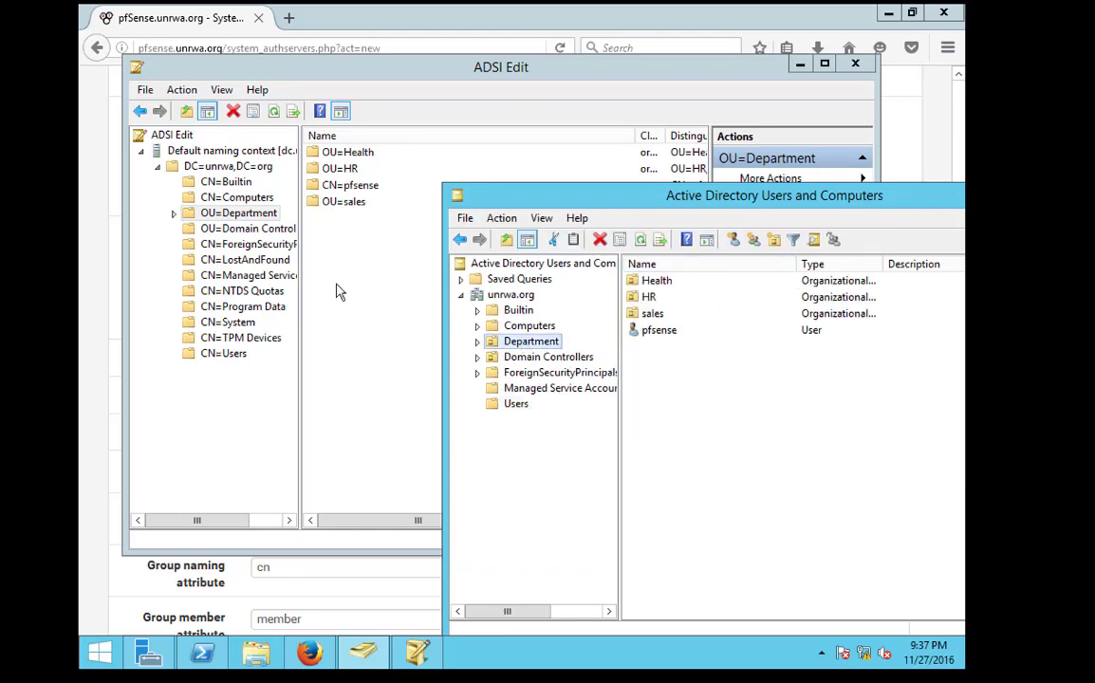
left_click(111, 251)
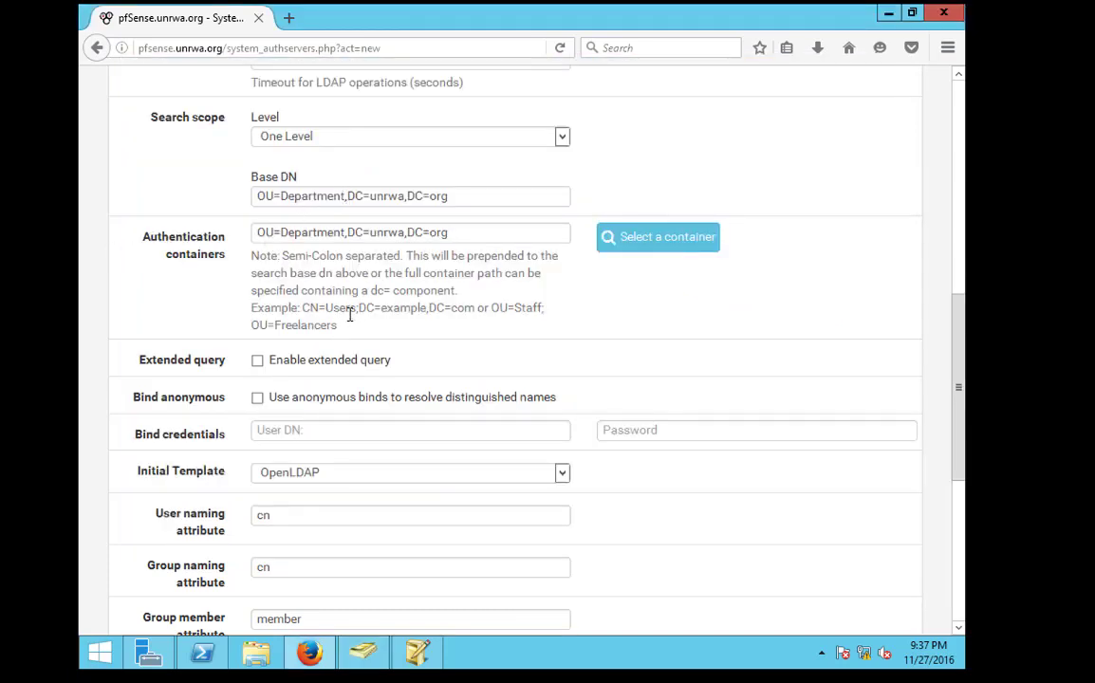
Leave anonymous binds off, enter pfsense as bind User DN with its password, and check the cn naming attribute
scroll(349, 315, "down", 2)
left_click(257, 299)
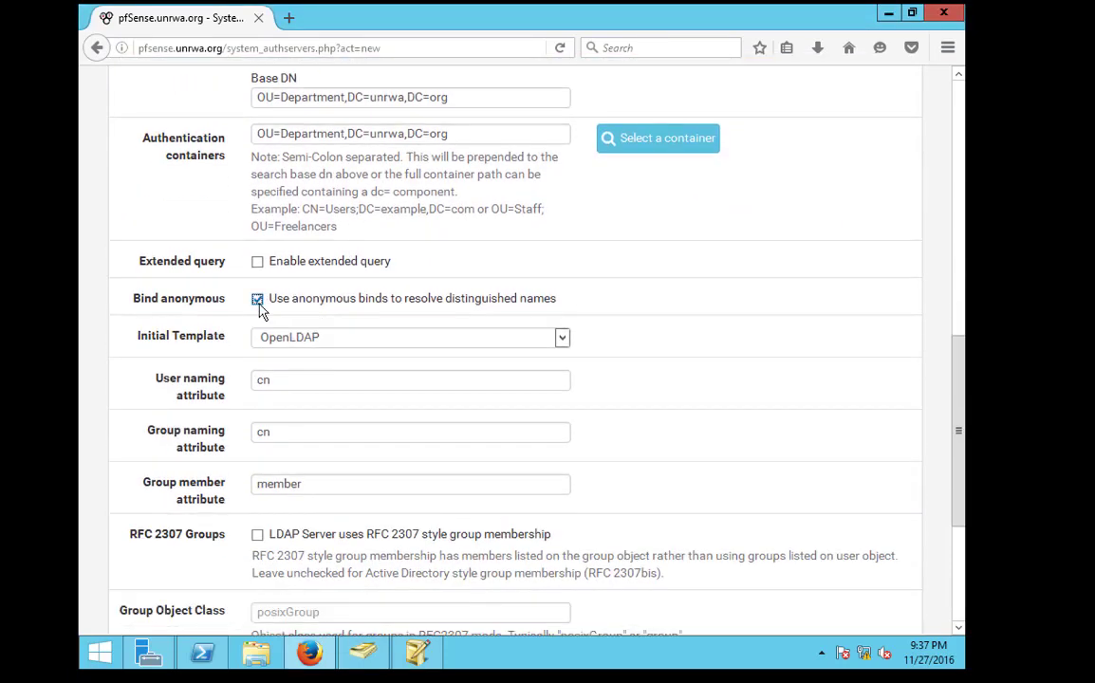
left_click(257, 299)
left_click(285, 331)
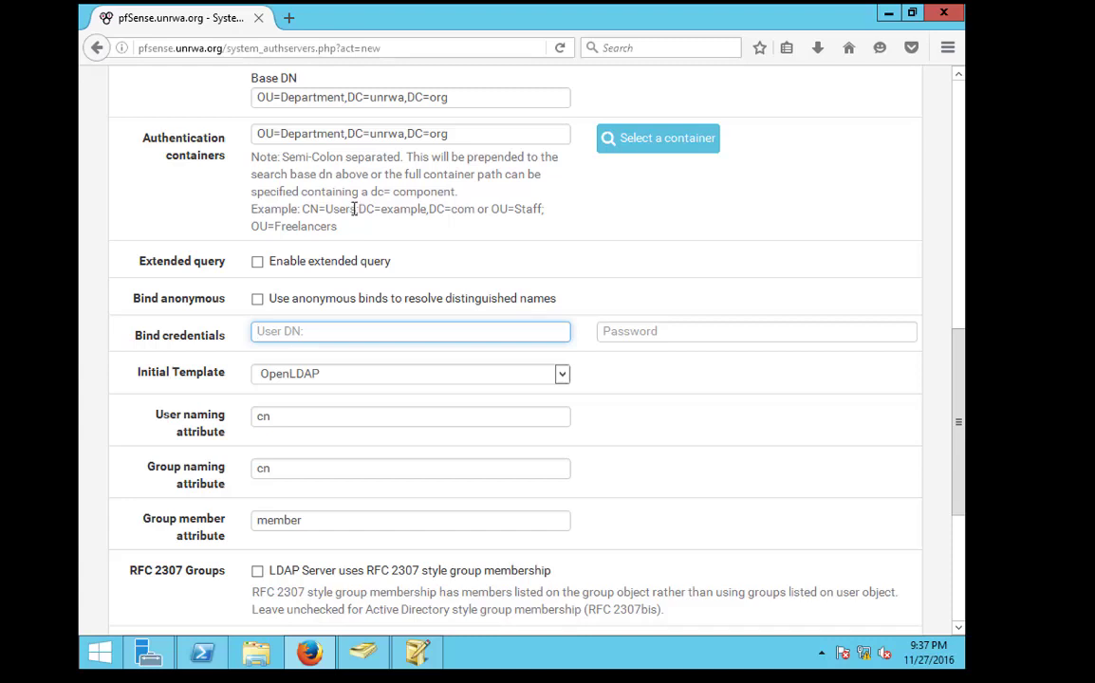
type("pfsense")
left_click(684, 329)
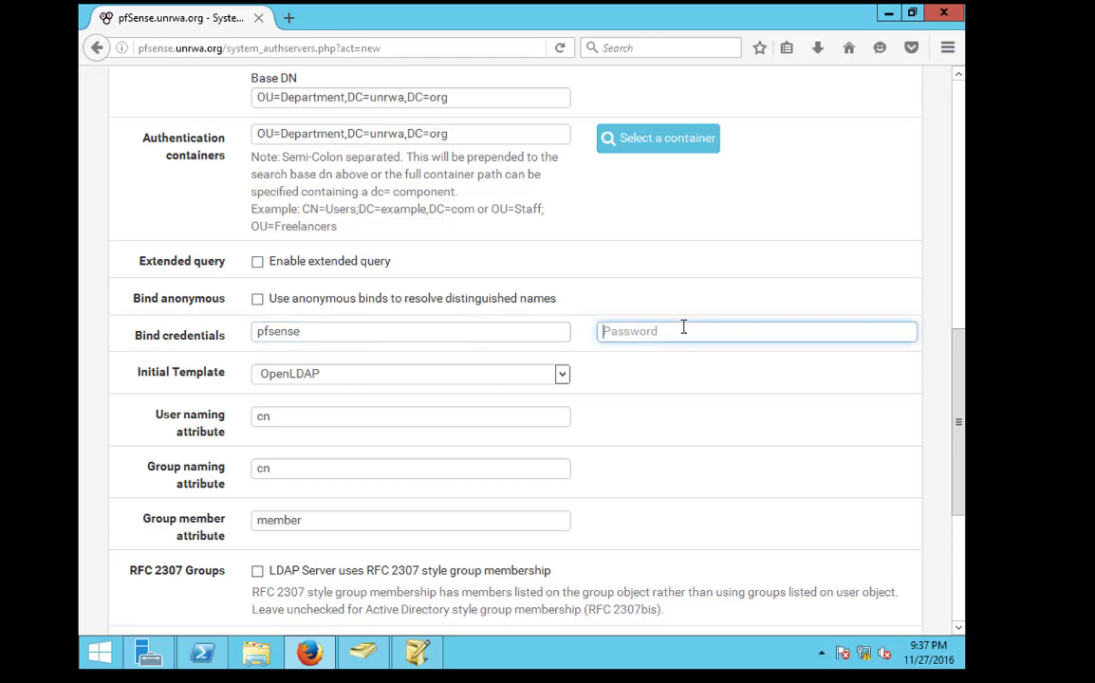
scroll(622, 399, "down", 3)
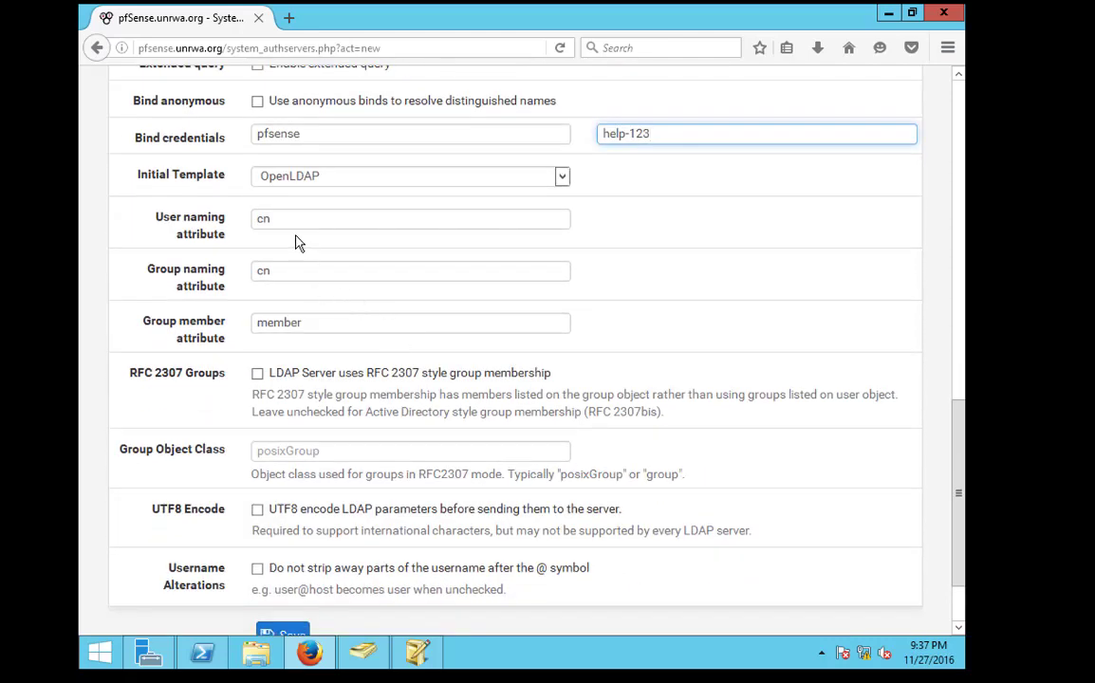
double_click(273, 210)
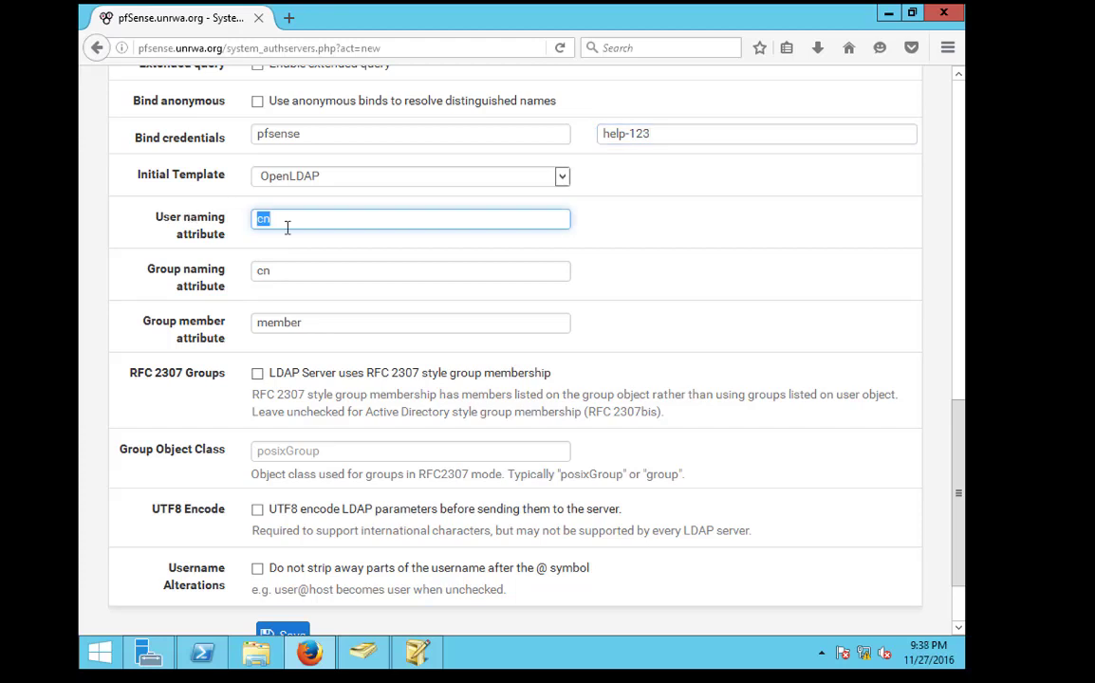
left_click(430, 656)
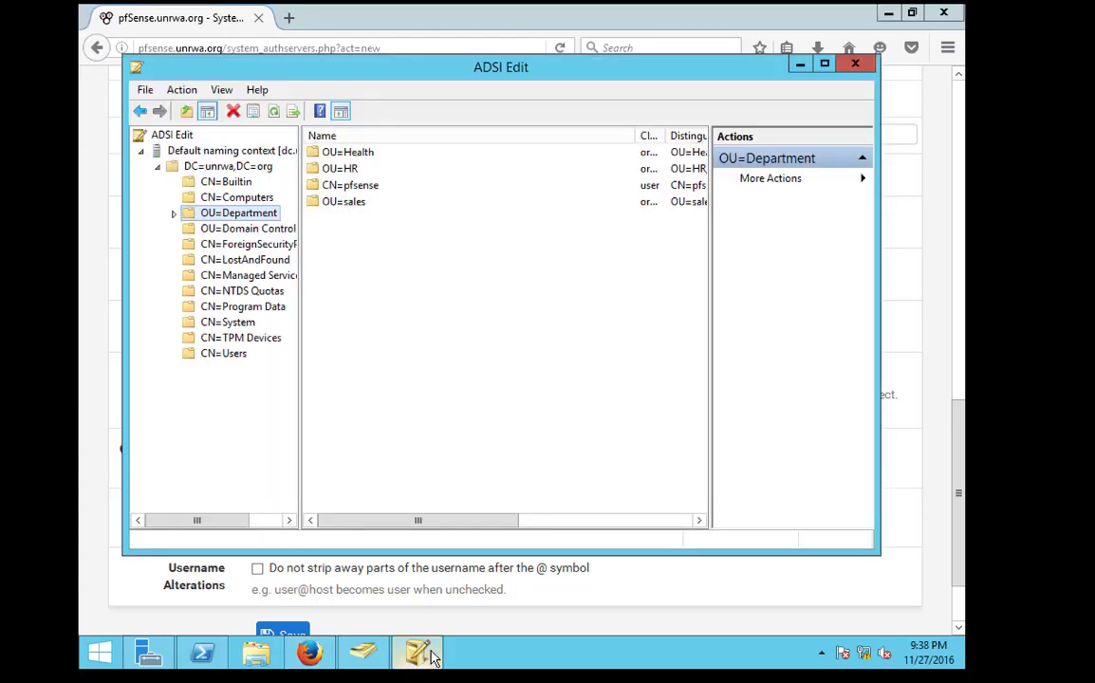
Confirm in CN=pfsense's Properties that its cn attribute value is pfsense
left_click(334, 190)
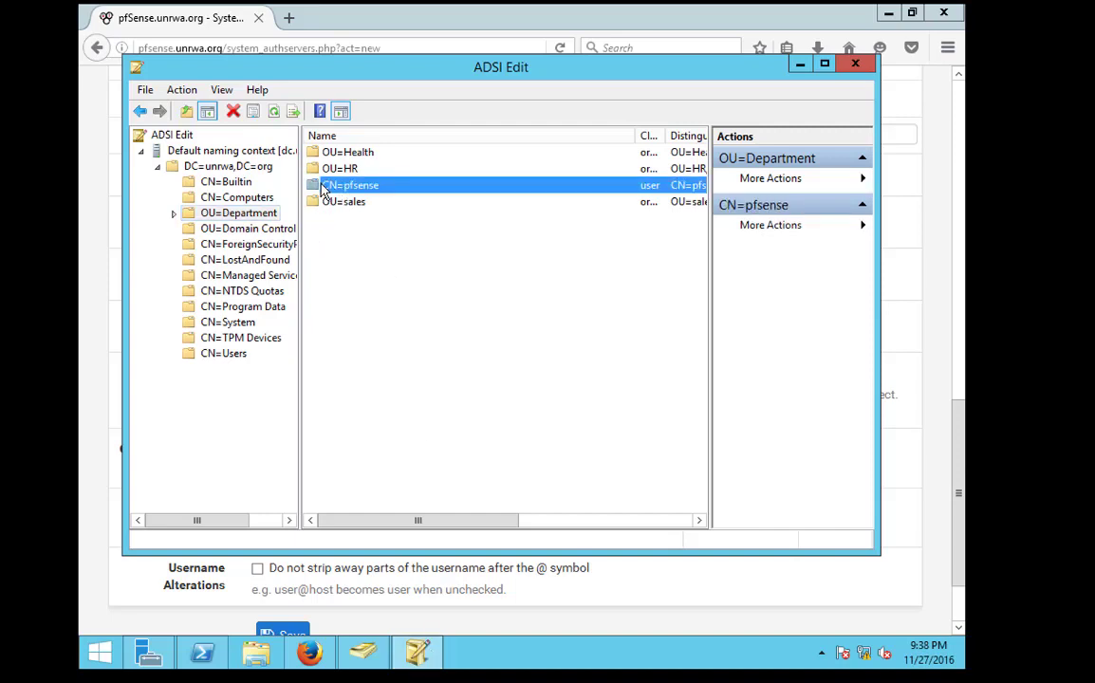
right_click(320, 190)
left_click(401, 339)
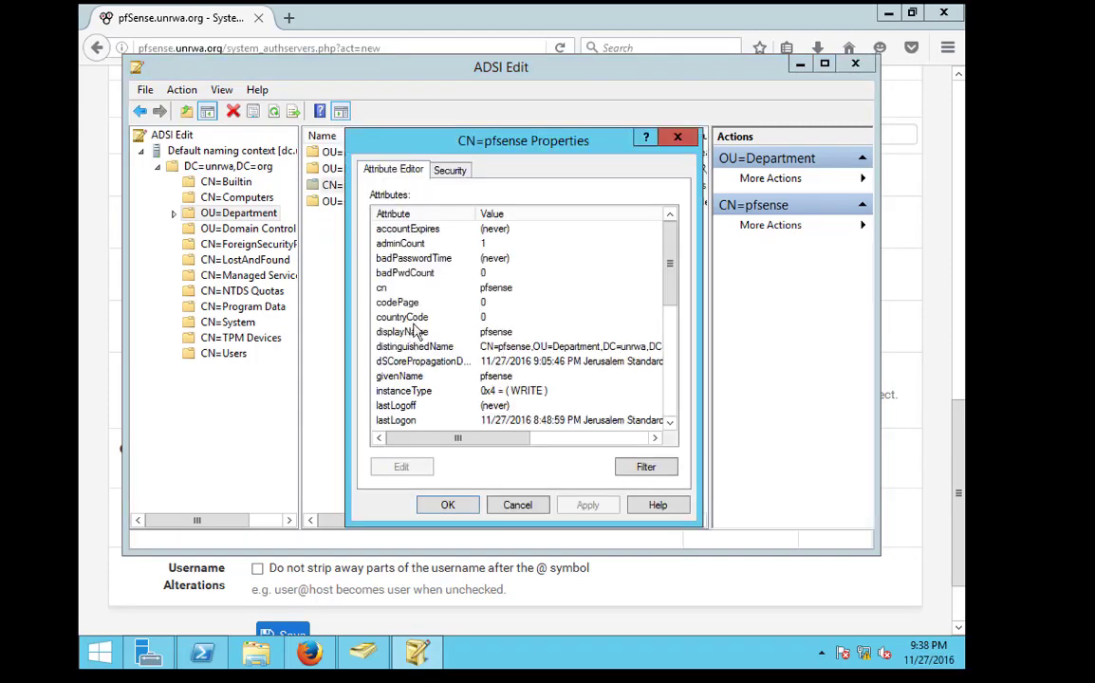
left_click(429, 288)
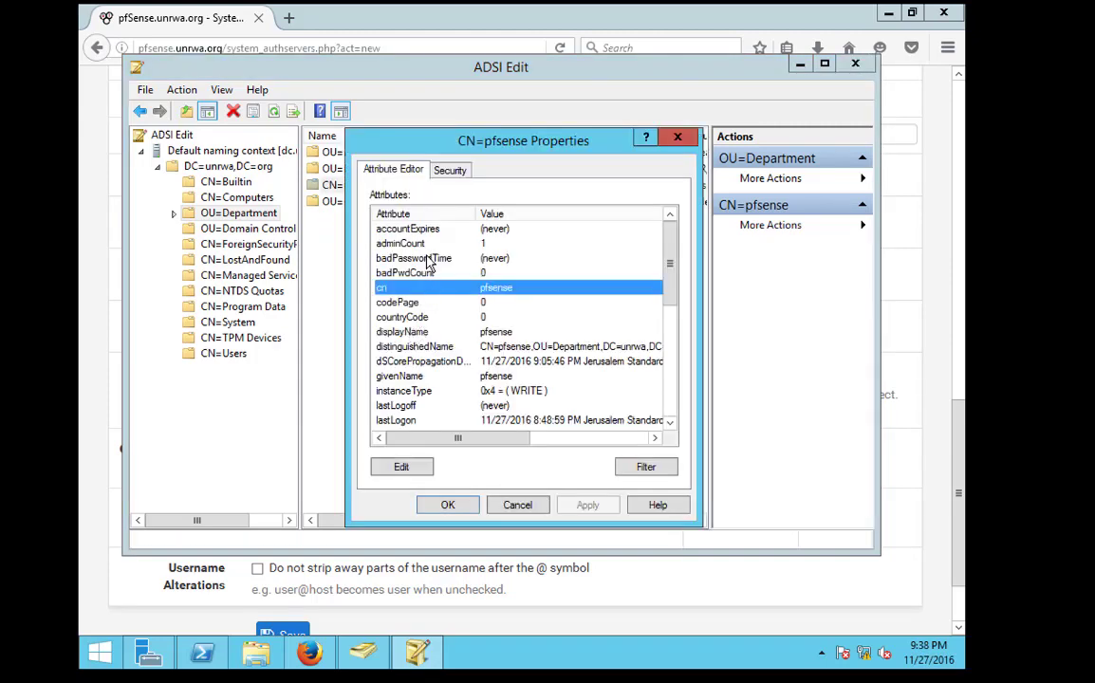
double_click(497, 294)
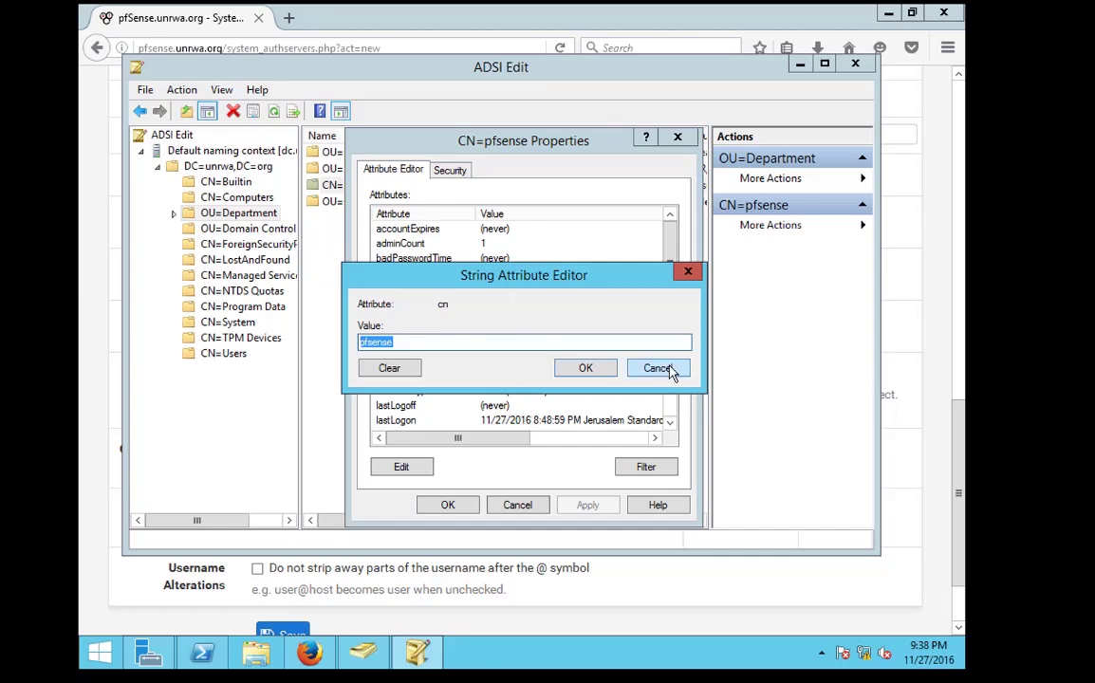
left_click(669, 369)
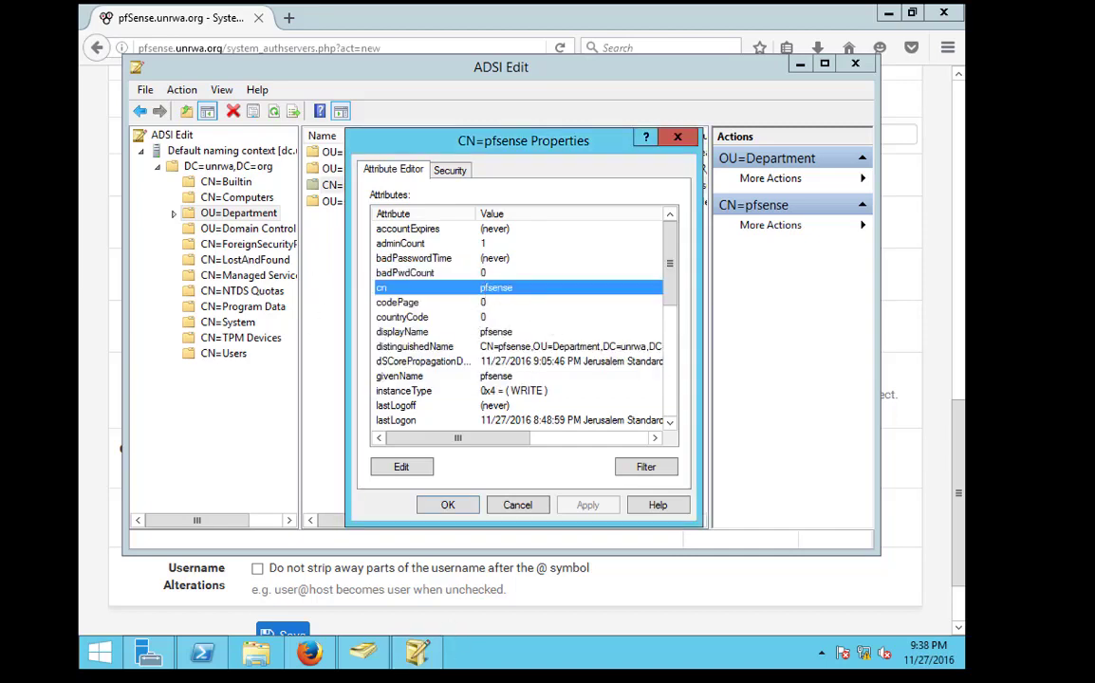
Start a new user in the Department OU and fill in placeholder name and logon fields
left_click(362, 653)
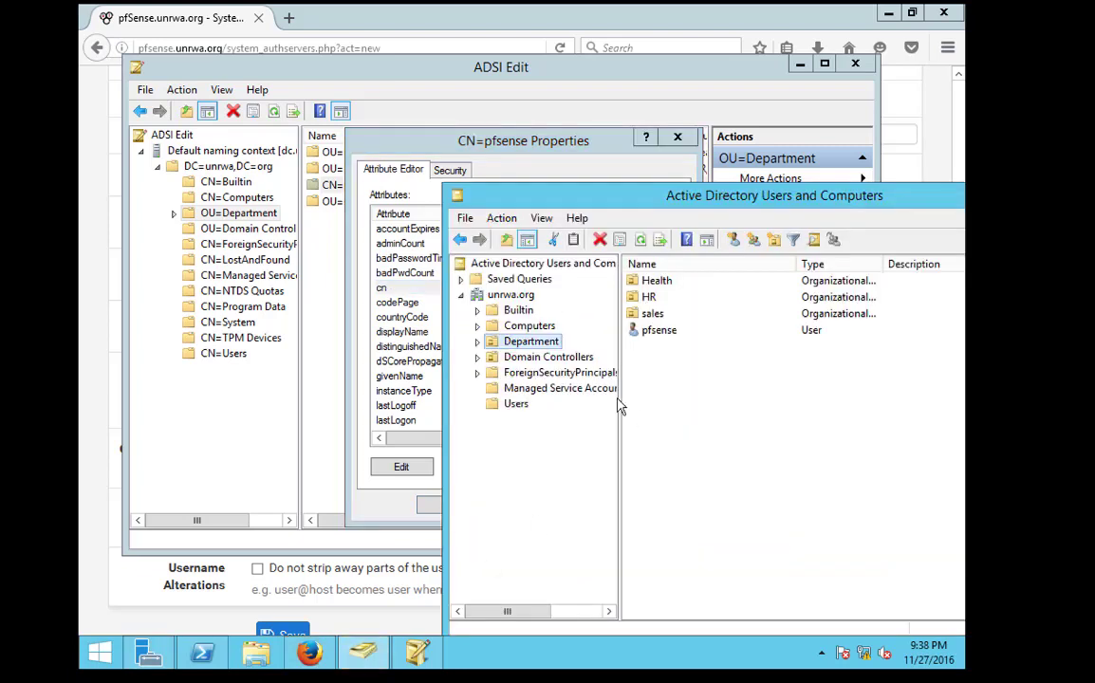
right_click(664, 354)
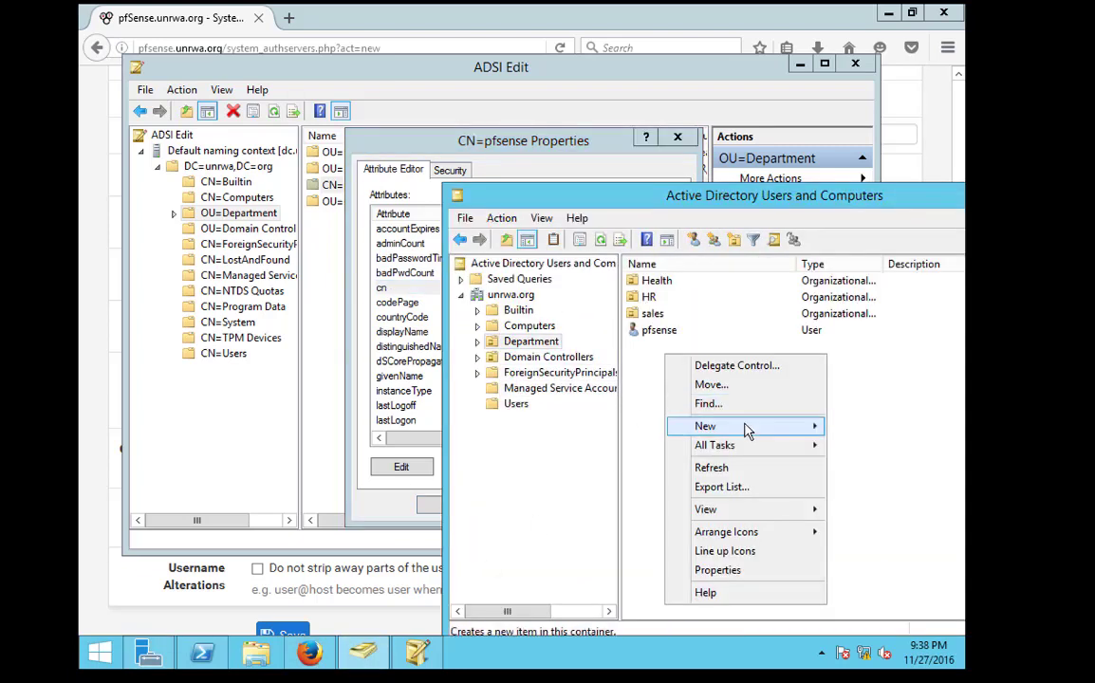
mouse_move(722, 427)
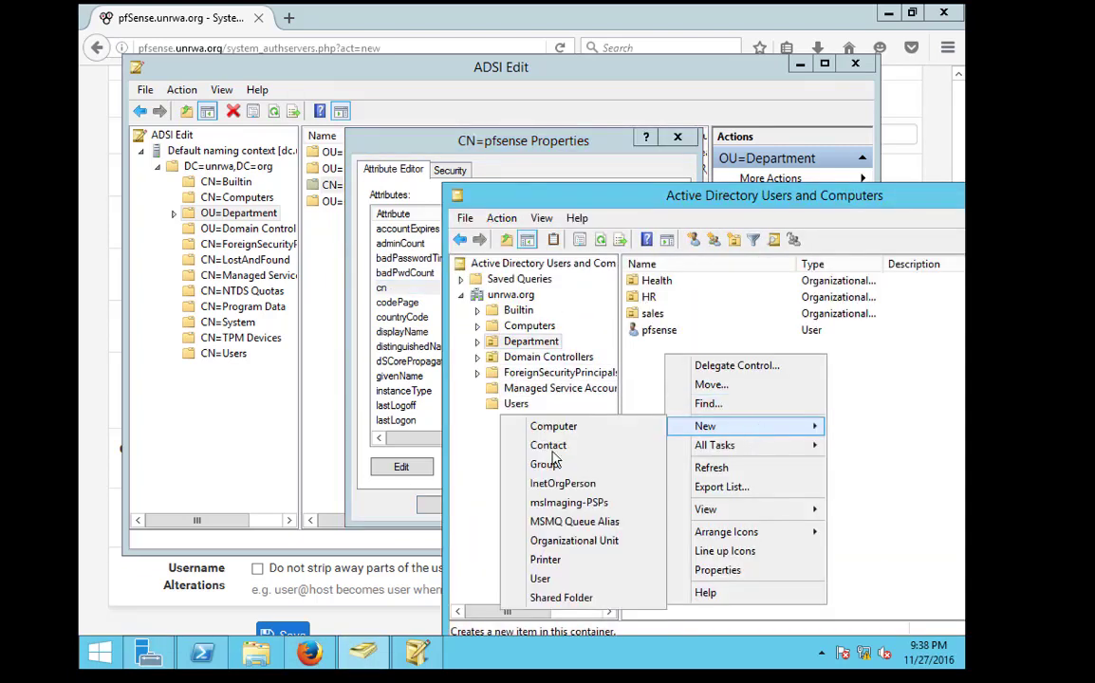
left_click(566, 576)
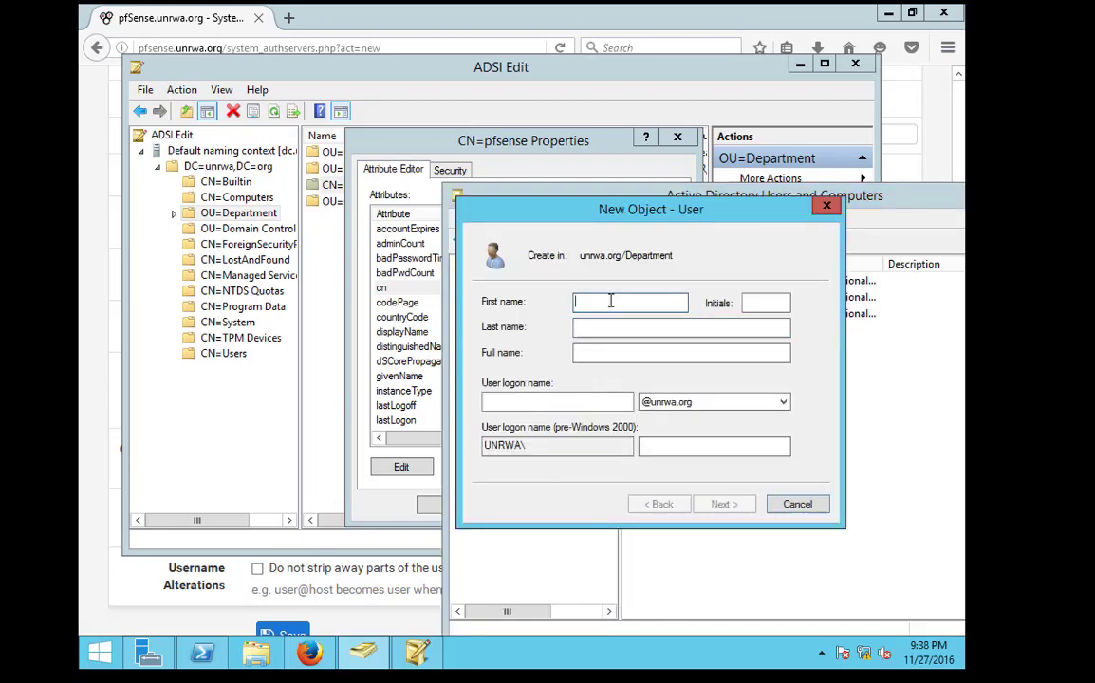
type("fd")
key("Tab")
type("df")
left_click(627, 352)
type("df")
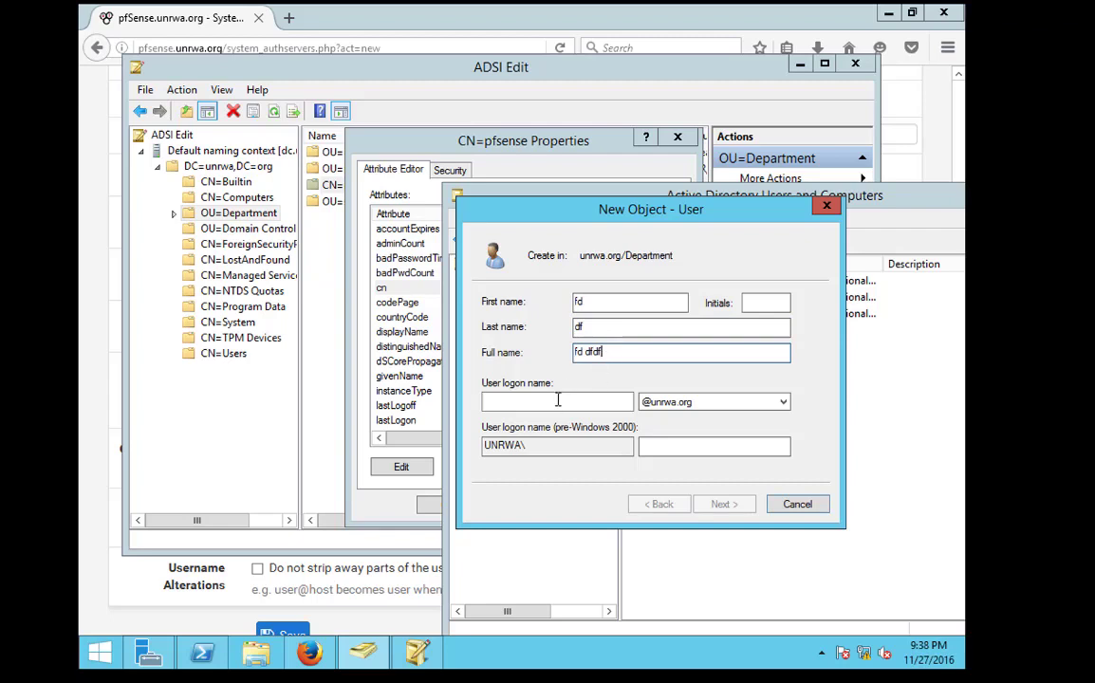
left_click(558, 399)
type("34r")
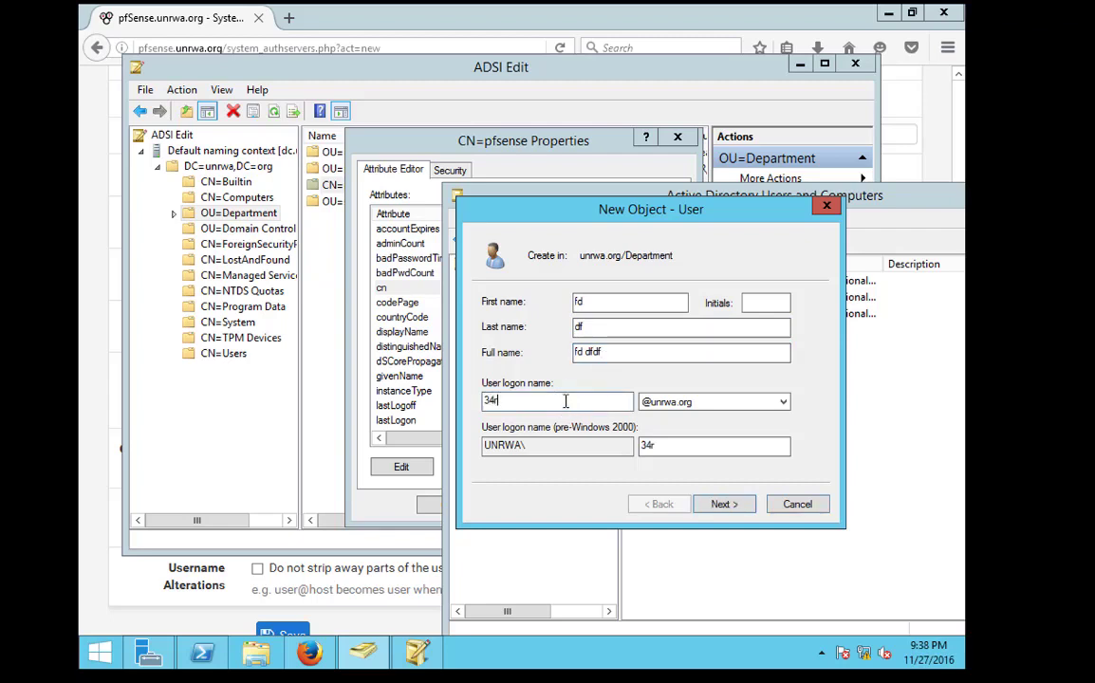
double_click(566, 402)
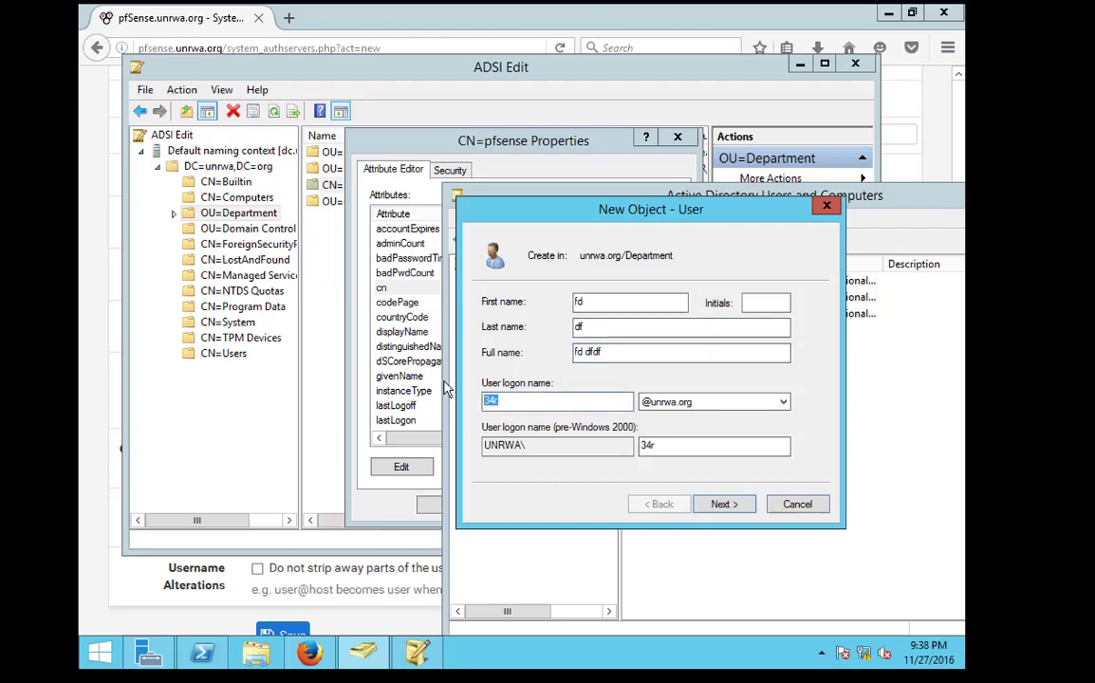
Replace the placeholders with the user's actual first name, last name and logon name
double_click(577, 301)
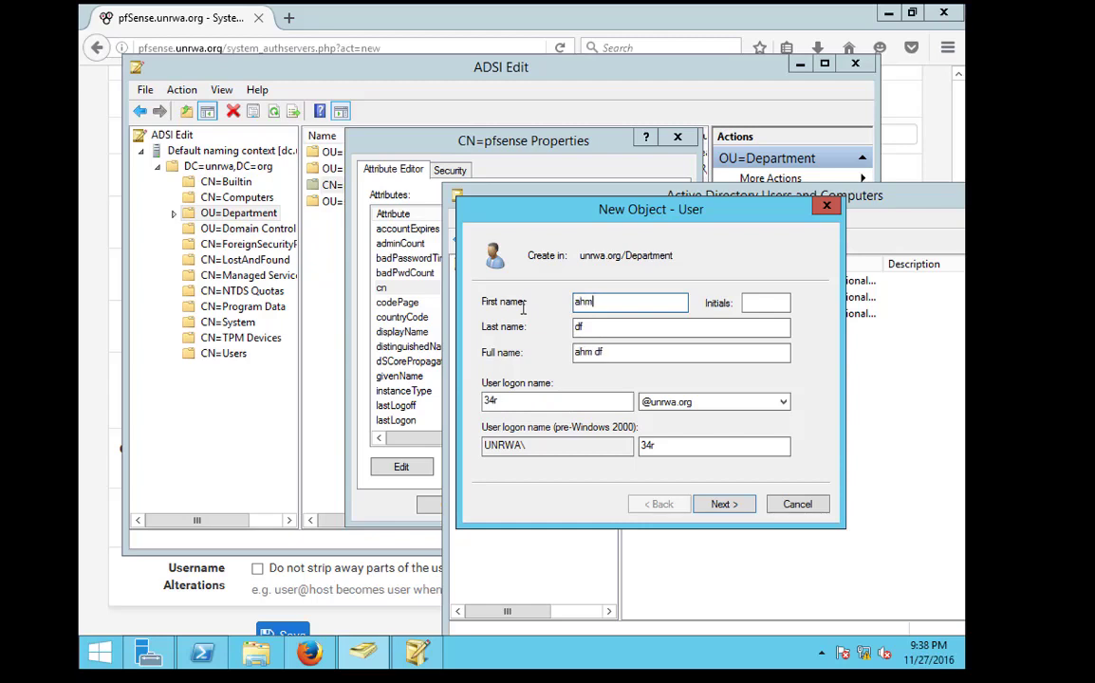
key("Tab")
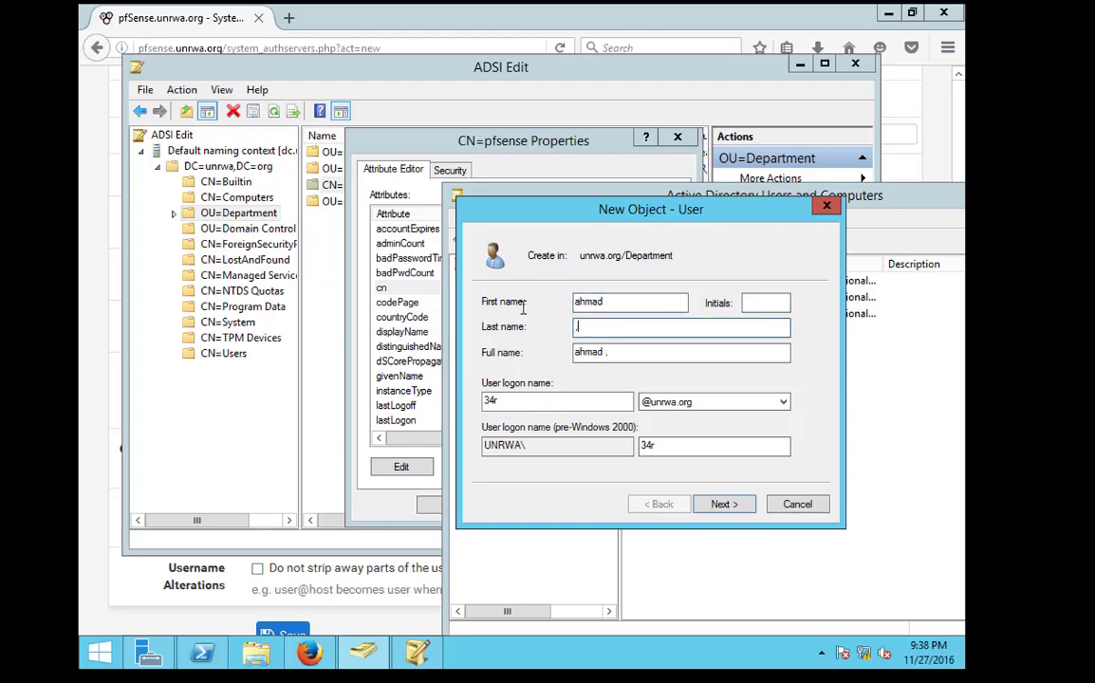
key("Tab")
key("Tab")
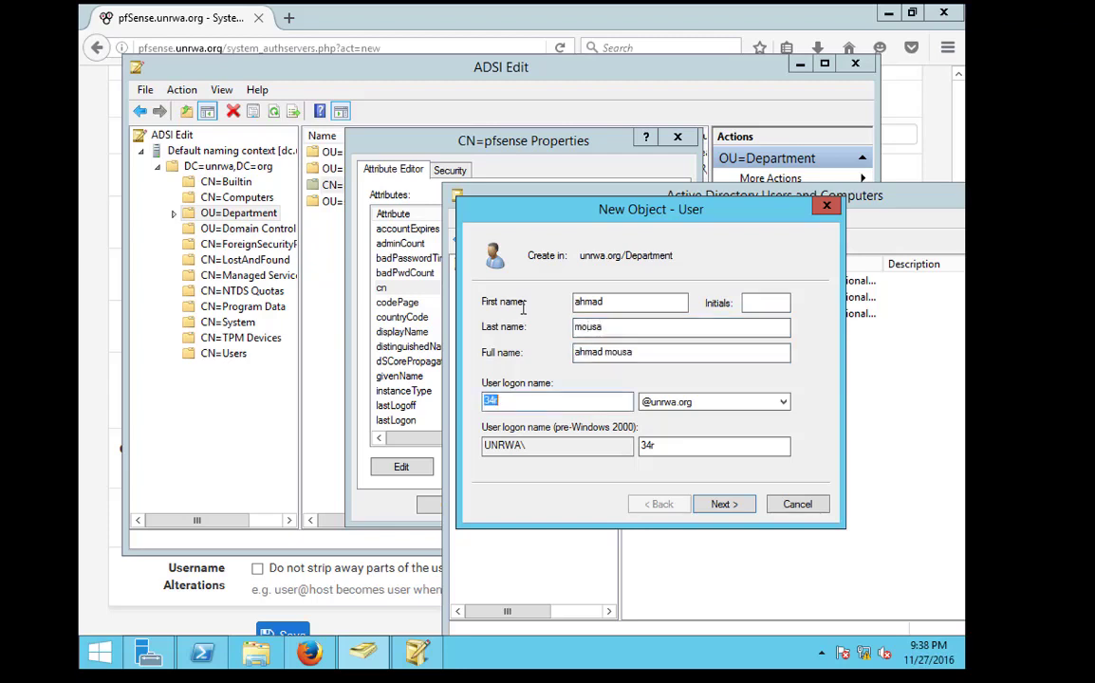
type("a.m")
key("Return")
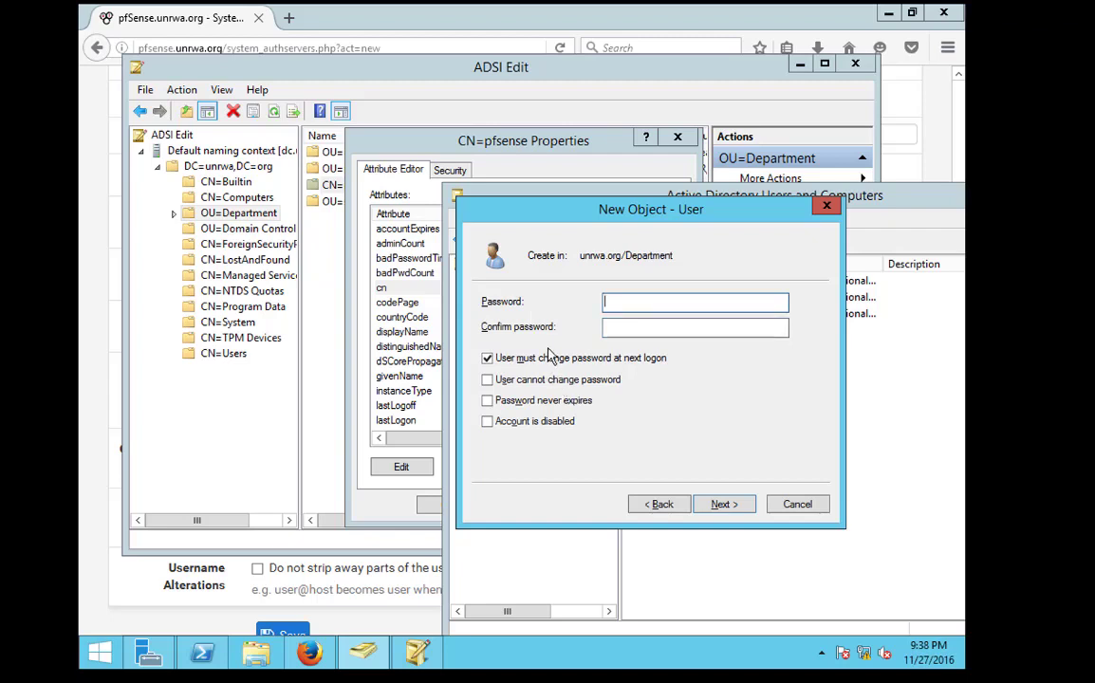
Untick change-password-at-next-logon, tick Password never expires, and enter and confirm the password
left_click(549, 367)
left_click(541, 401)
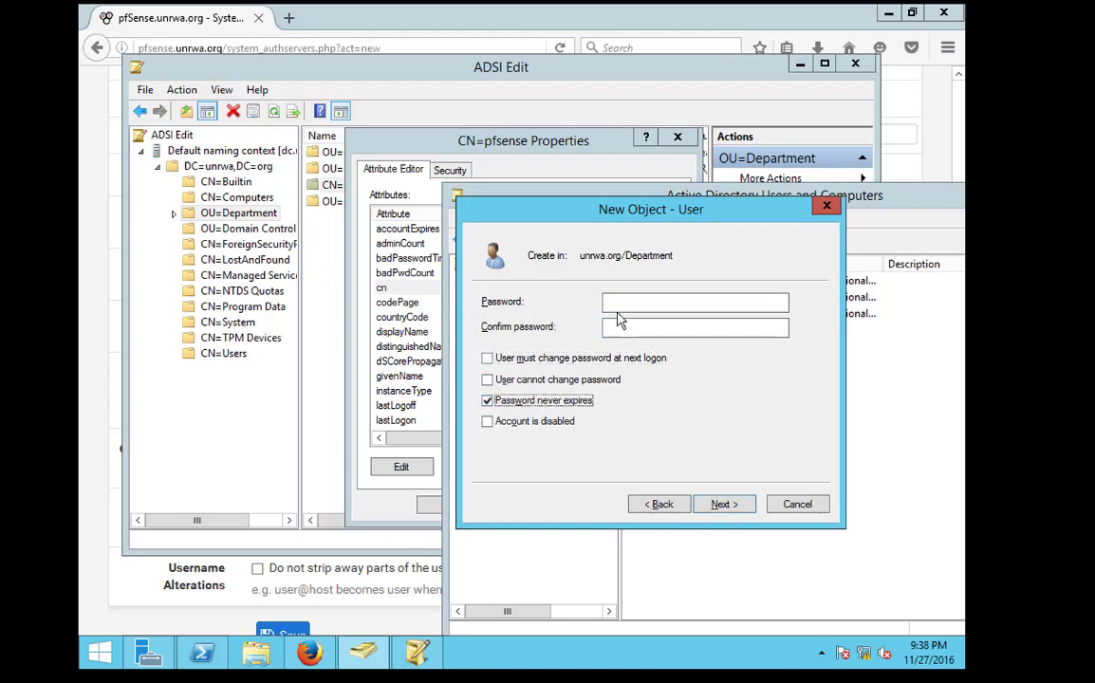
left_click(624, 301)
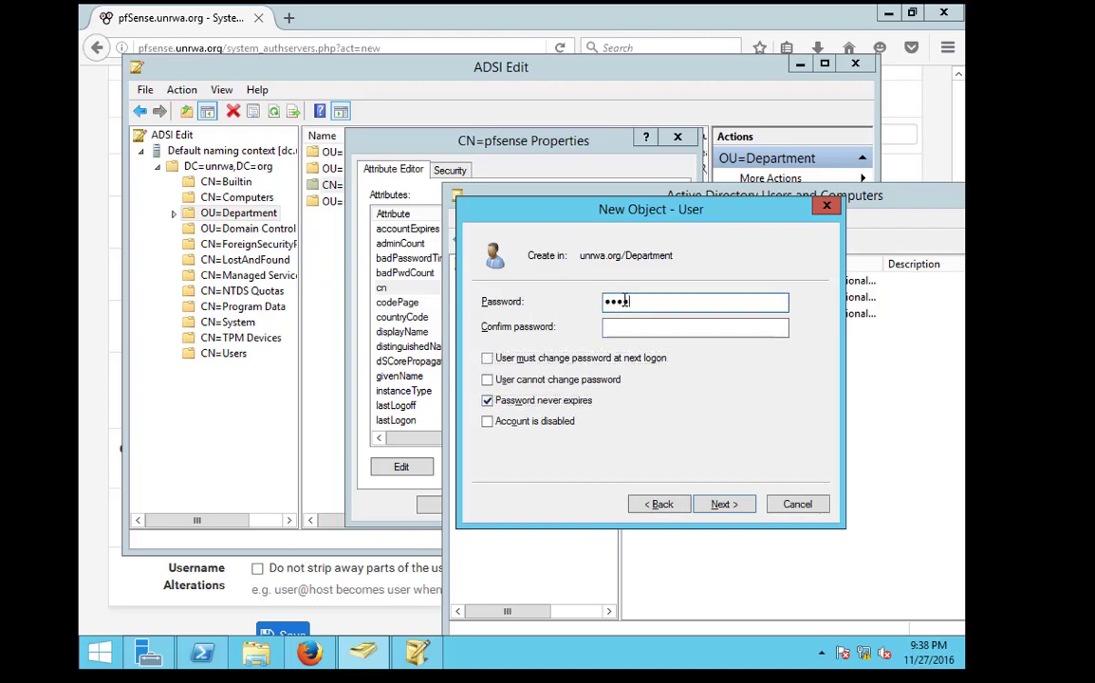
type("6")
key("Tab")
type("1")
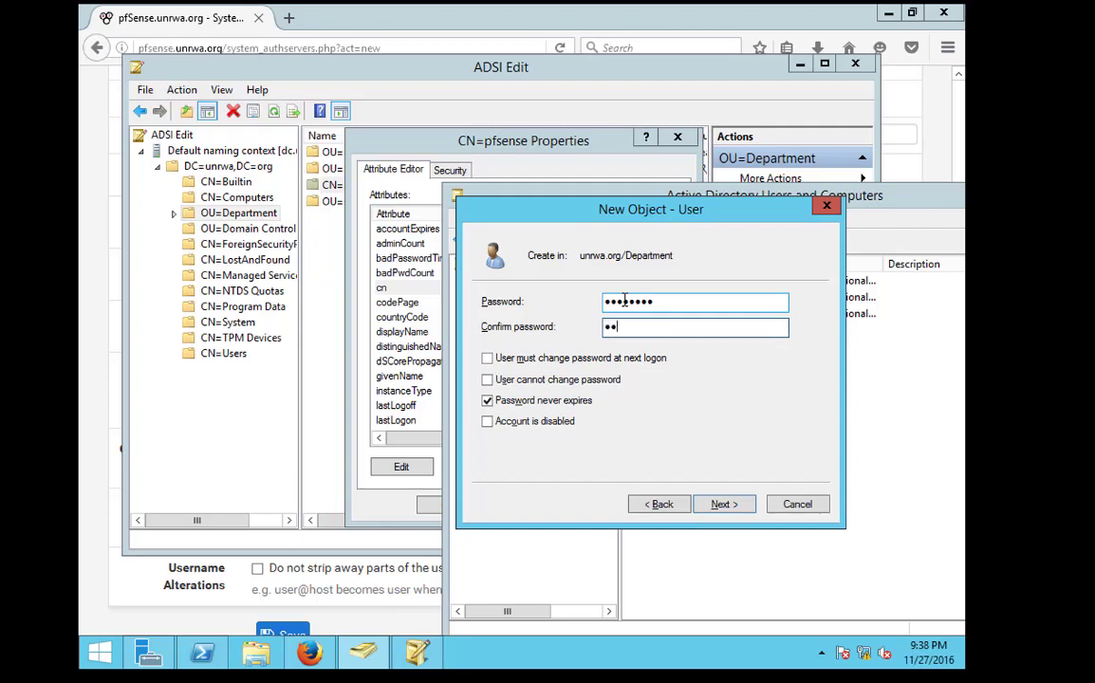
key("Return")
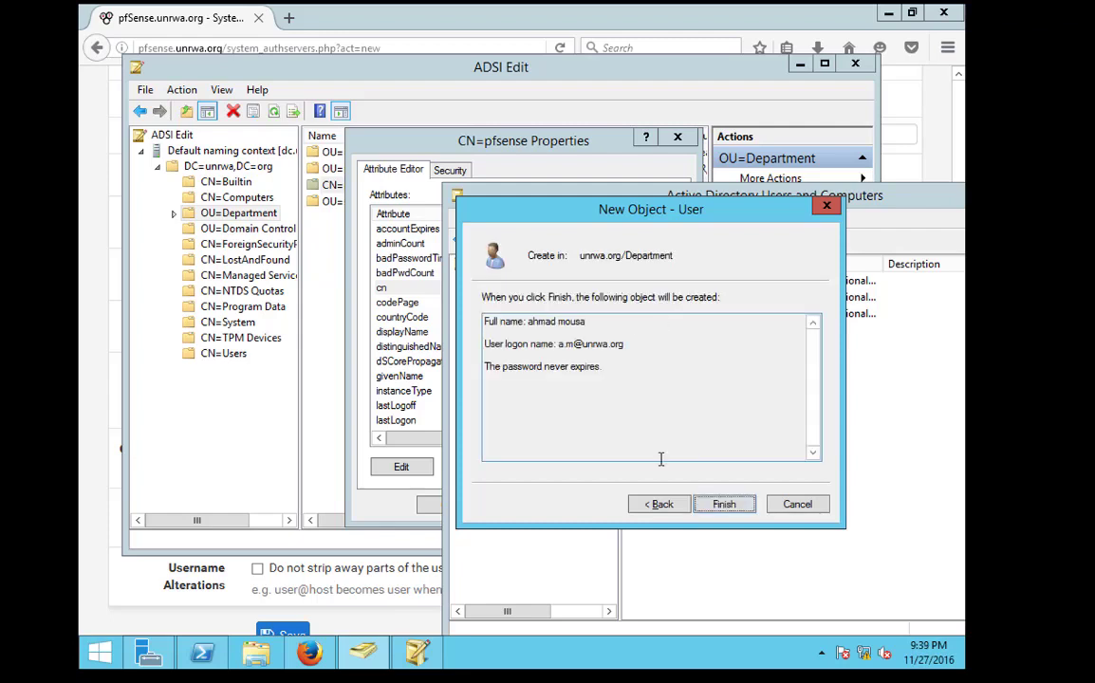
Finish creating the new user, close the CN=pfsense properties, and browse Department's Health and HR containers
left_click(724, 504)
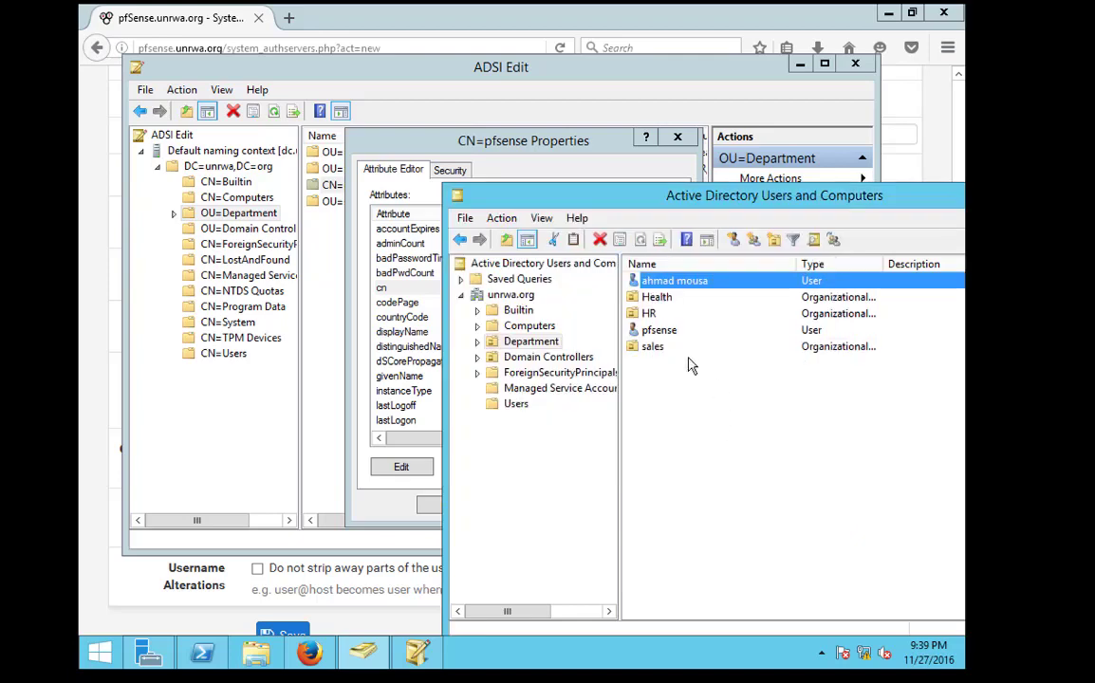
left_click(606, 138)
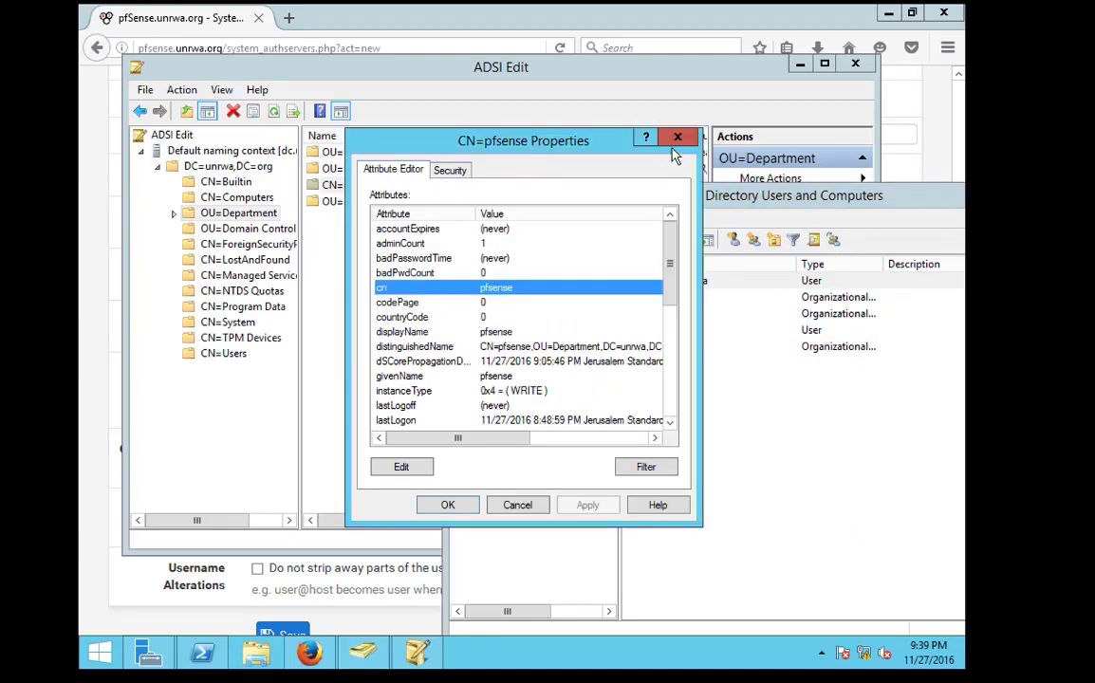
left_click(678, 137)
left_click(232, 228)
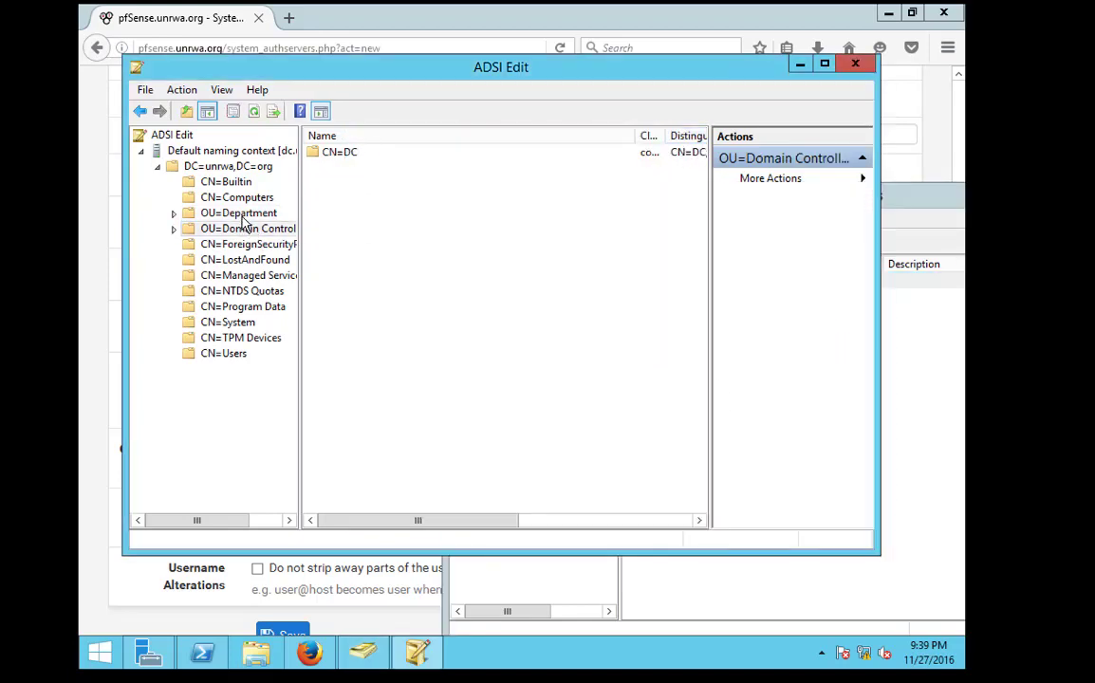
left_click(223, 213)
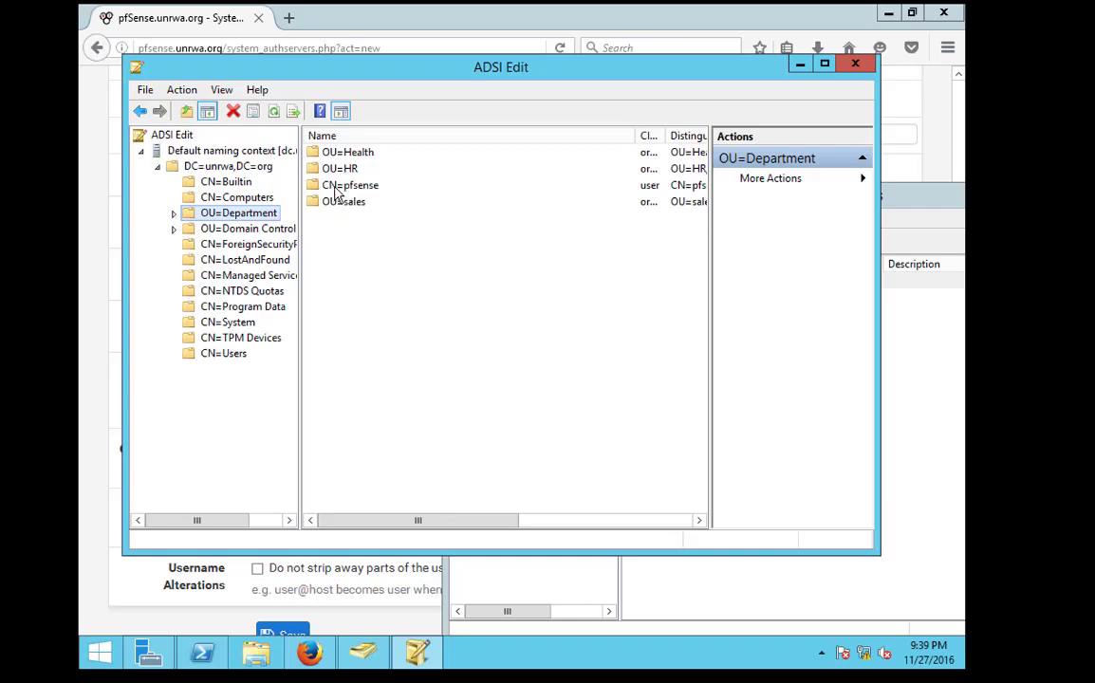
left_click(897, 453)
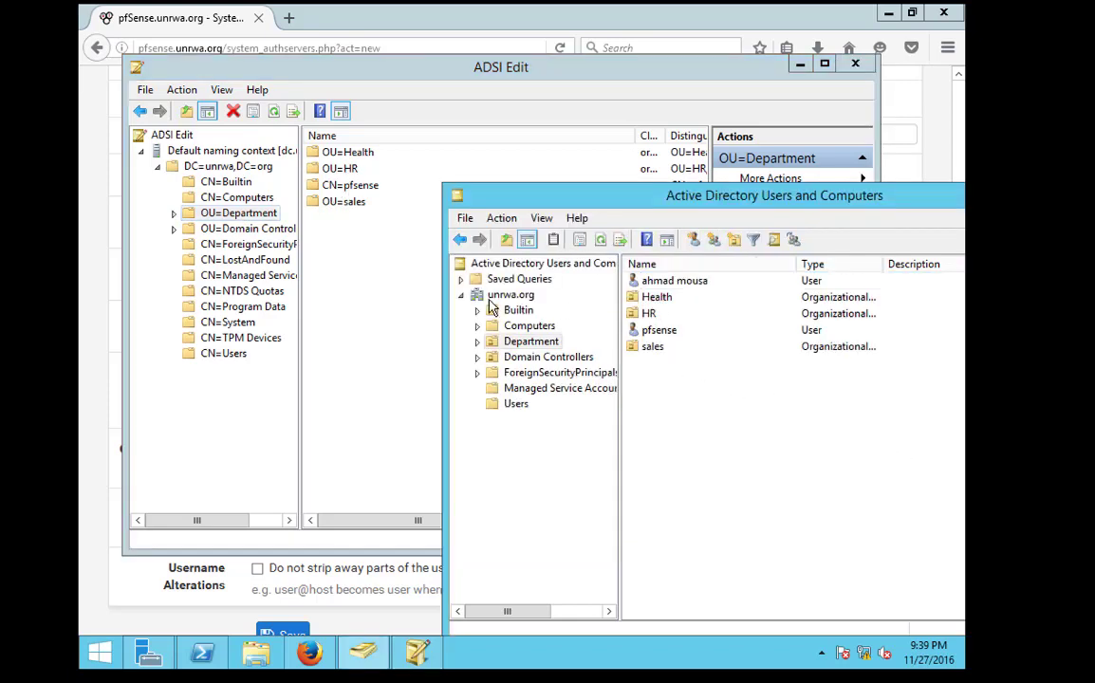
double_click(233, 211)
left_click(242, 229)
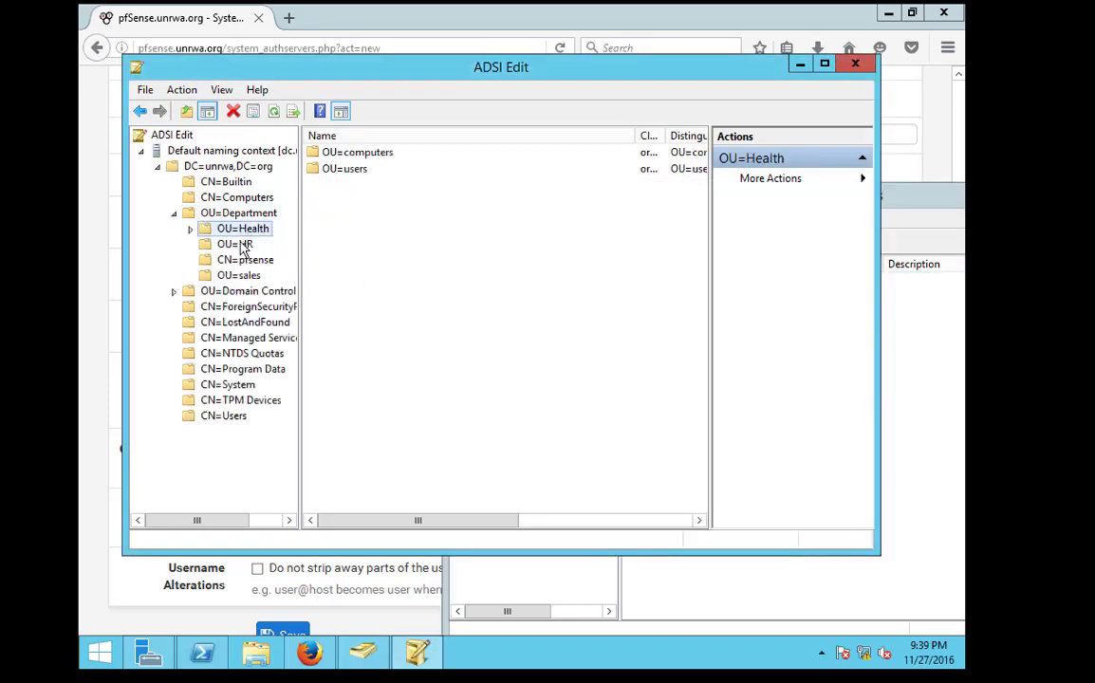
left_click(238, 245)
Try repeatedly to refresh the naming context, dismissing each property-sheets-open error
left_click(203, 152)
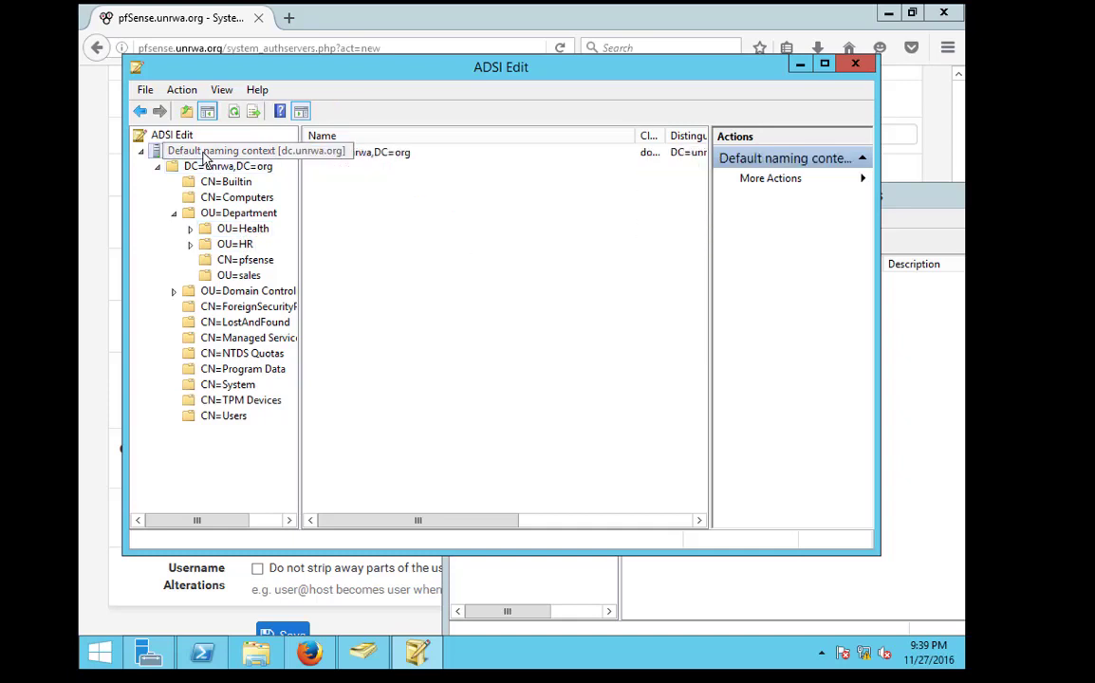
right_click(181, 150)
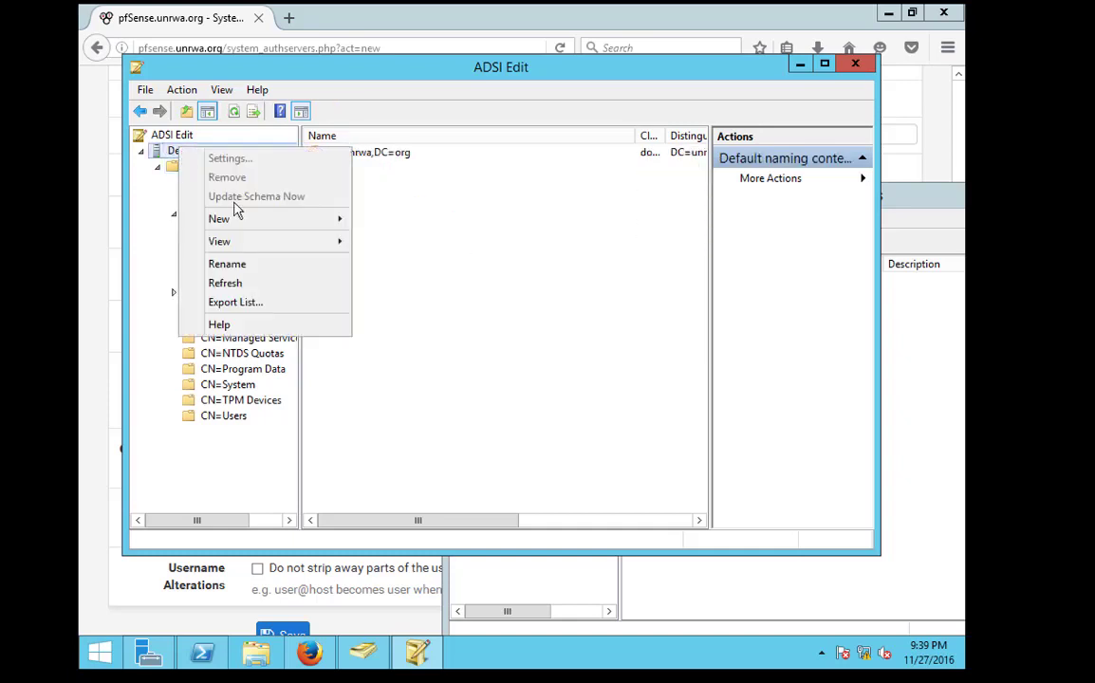
left_click(249, 285)
left_click(686, 393)
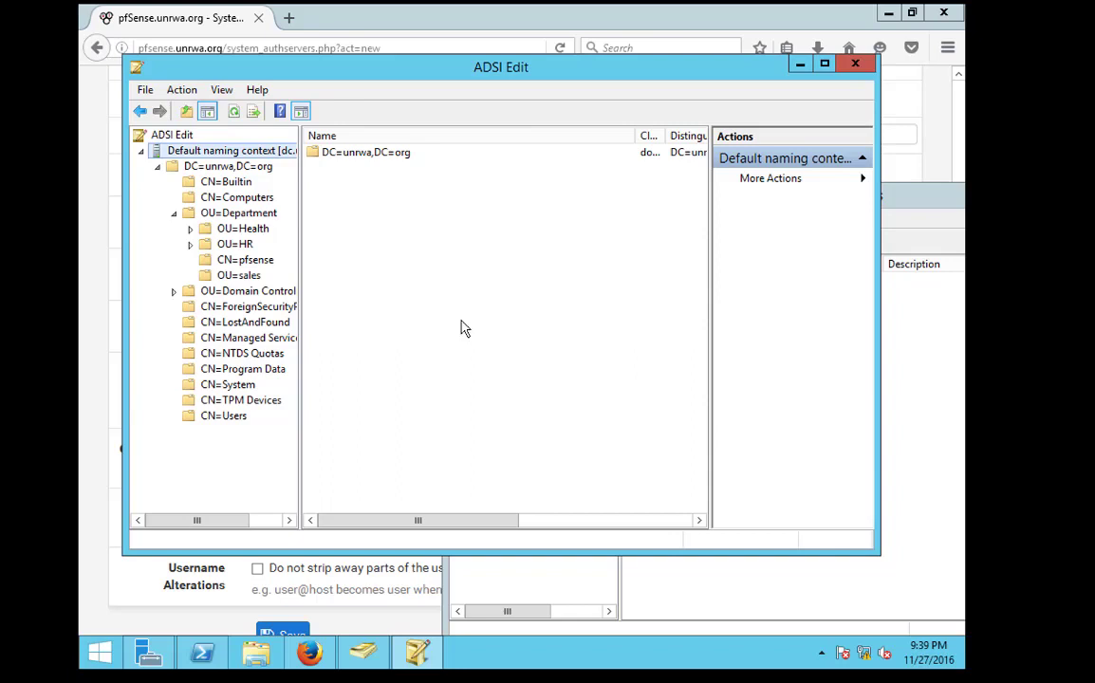
left_click(240, 231)
double_click(241, 215)
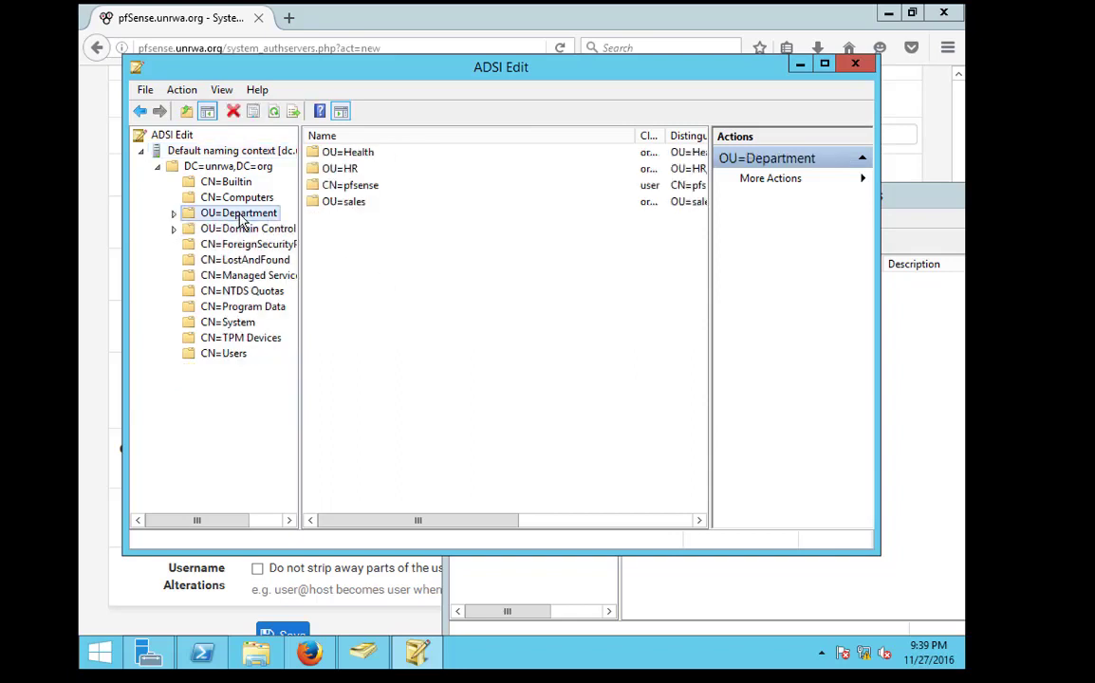
left_click(169, 166)
right_click(176, 150)
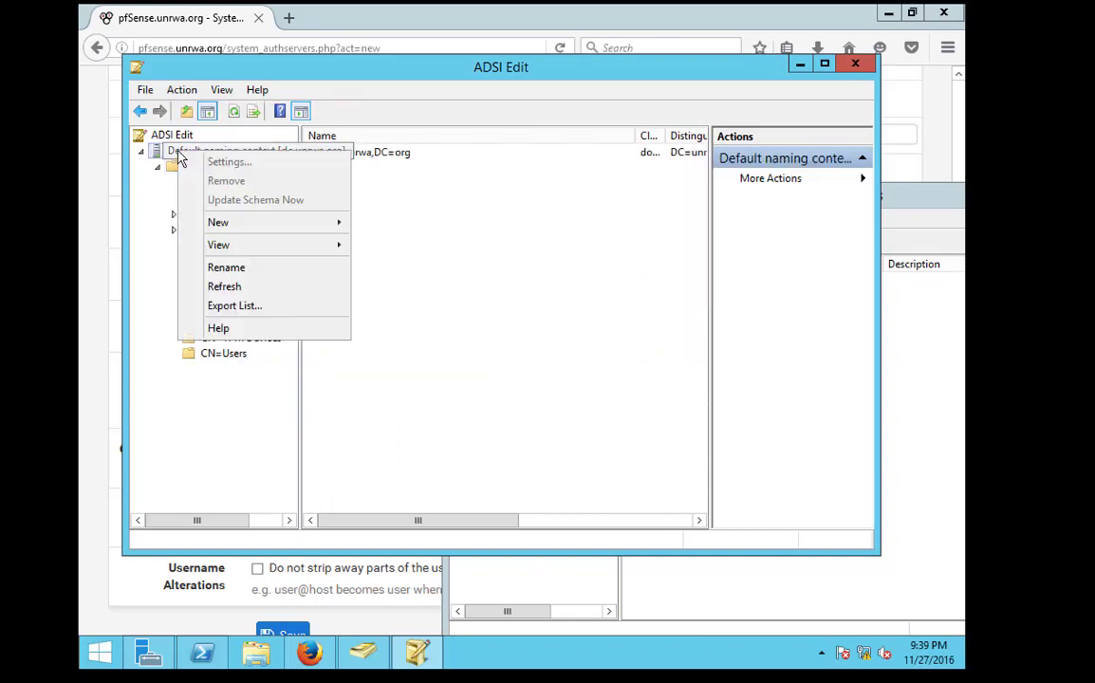
left_click(249, 287)
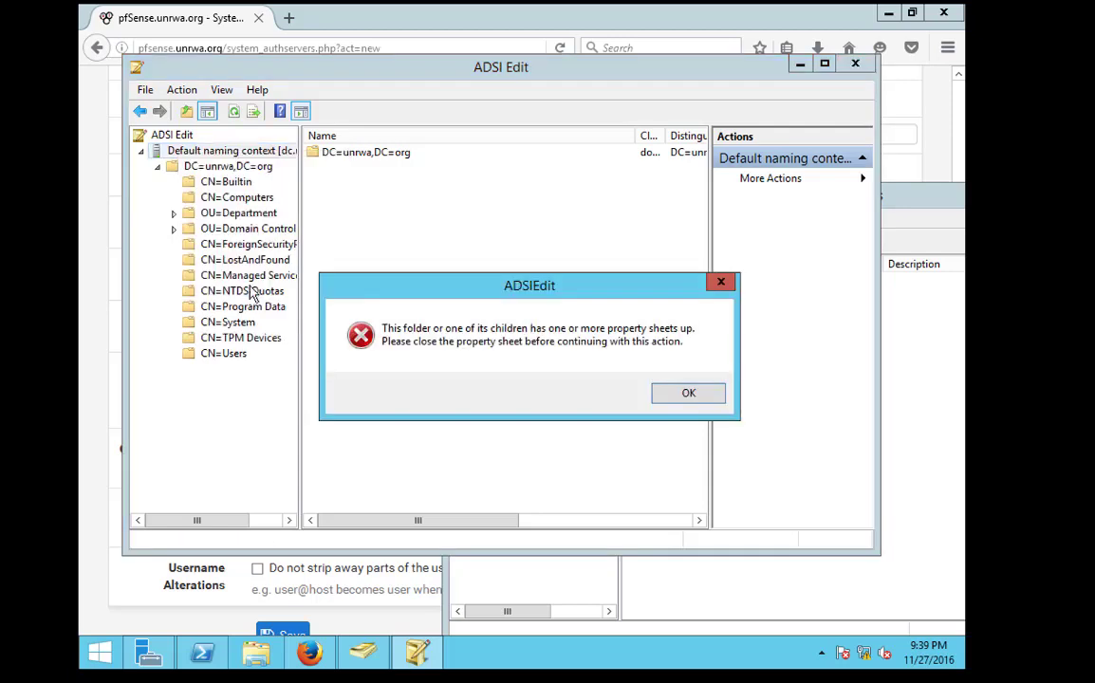
left_click(681, 396)
left_click(158, 166)
right_click(163, 153)
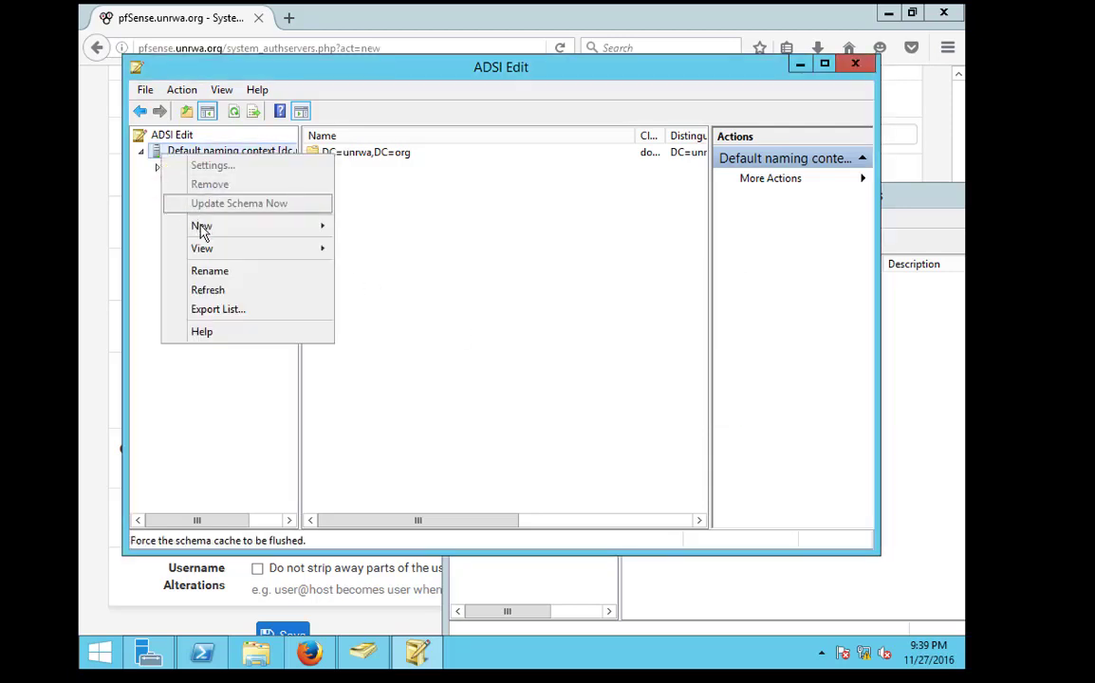
left_click(158, 150)
right_click(162, 149)
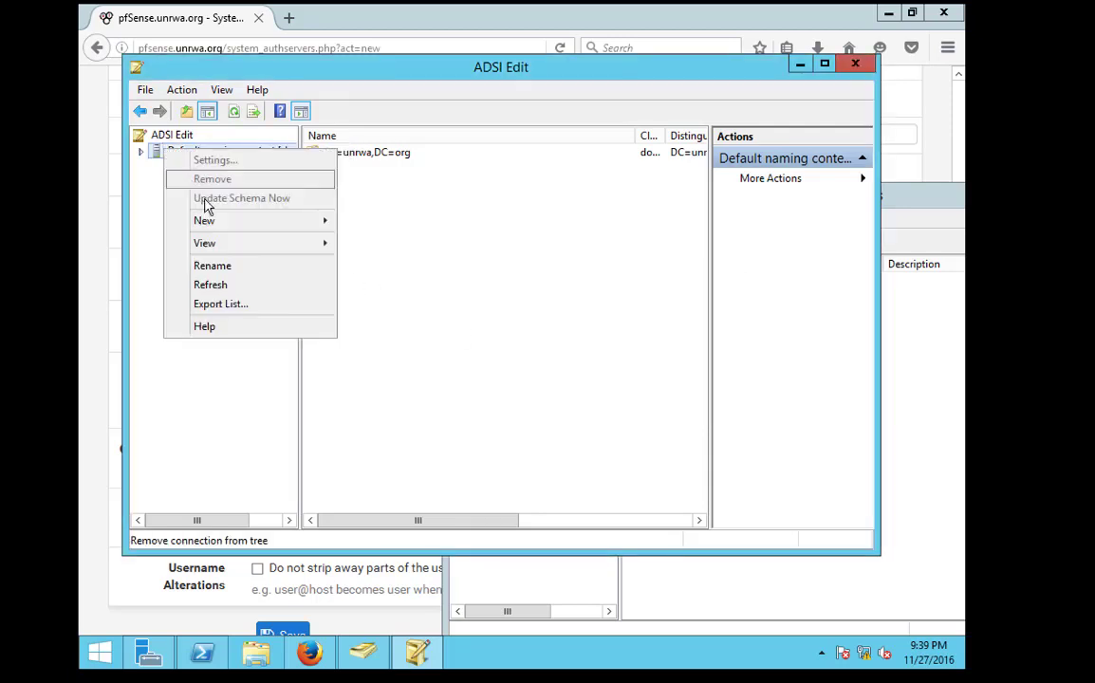
left_click(222, 286)
left_click(680, 394)
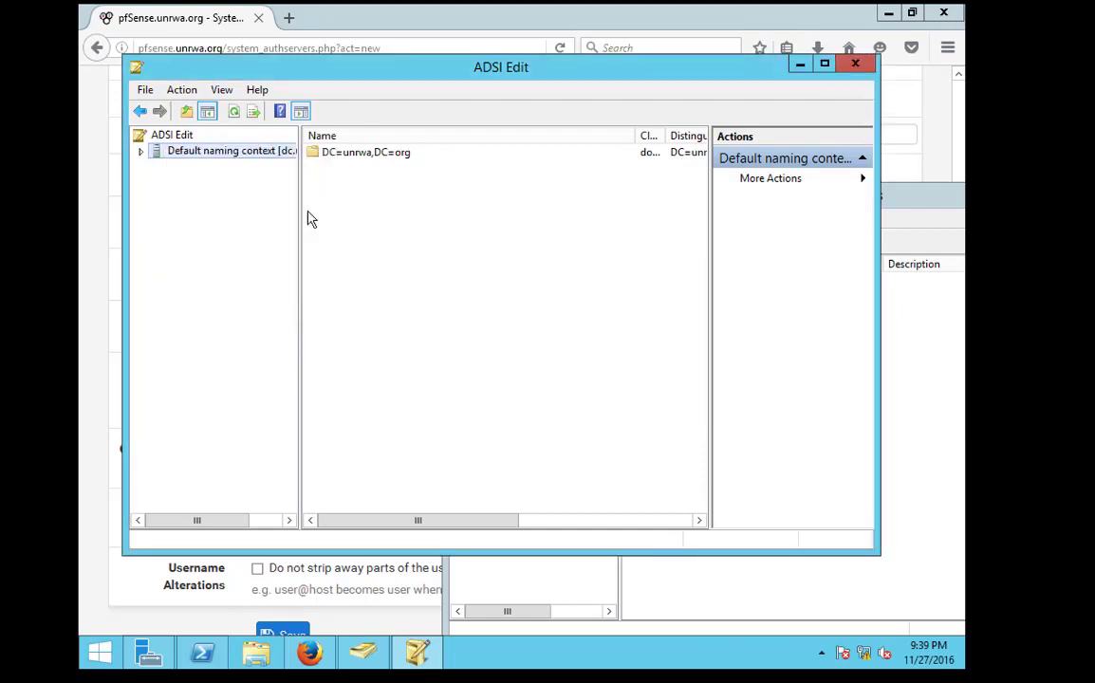
right_click(230, 154)
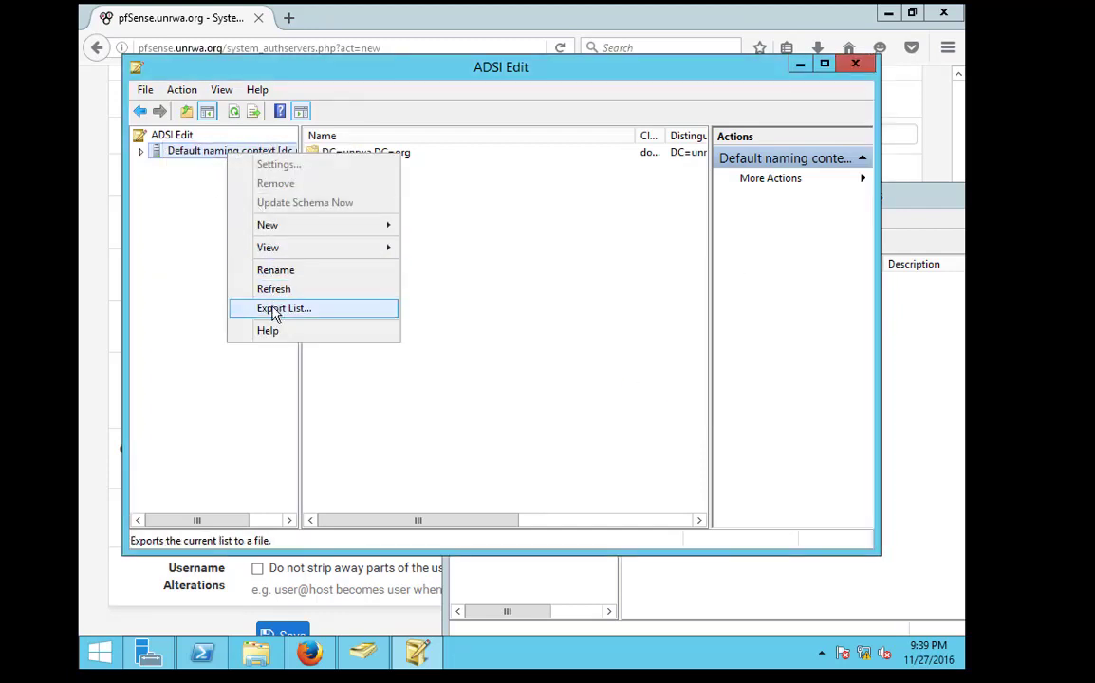
left_click(149, 158)
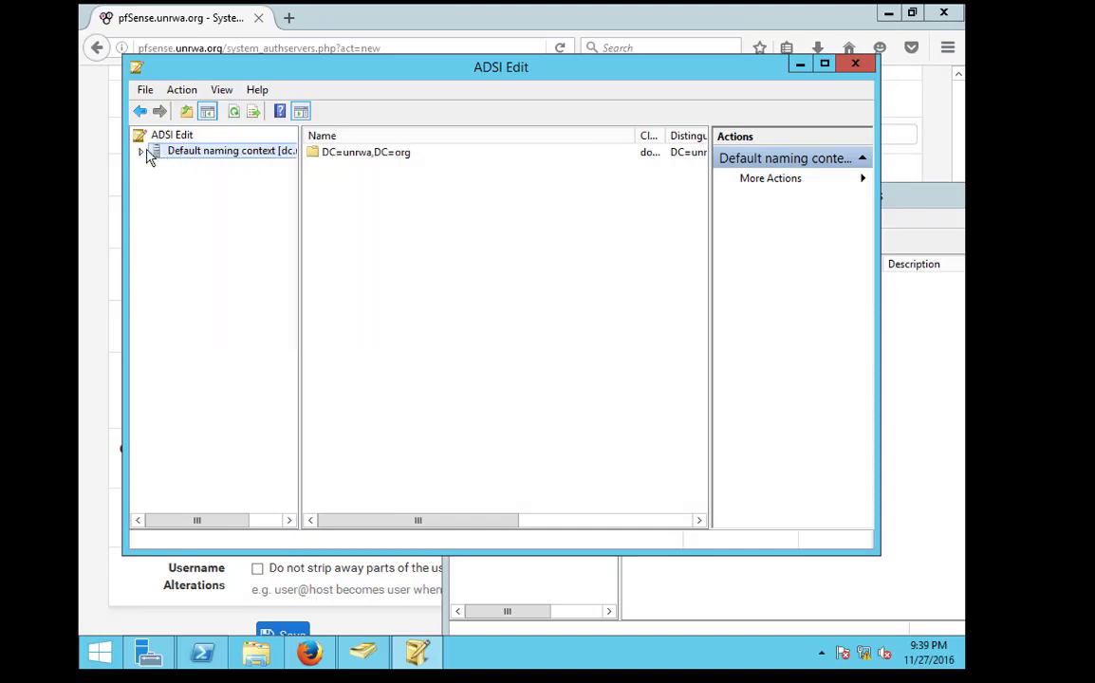
right_click(142, 136)
left_click(190, 172)
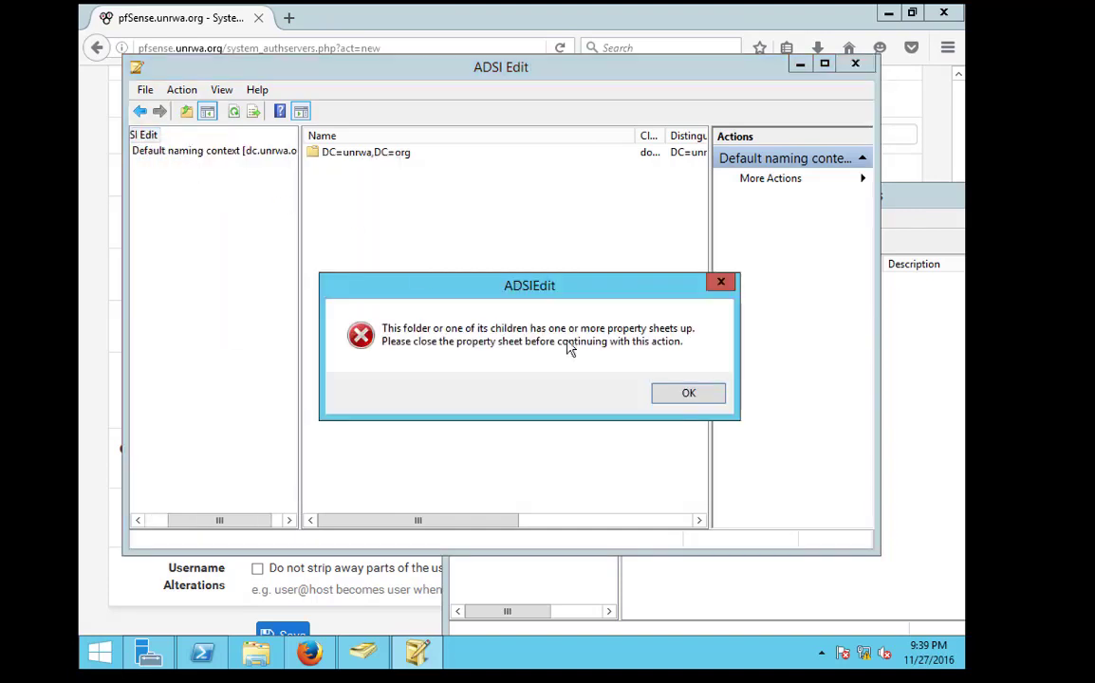
left_click(683, 395)
Close the leftover attribute editor and Department properties, then refresh and expand DC=unrwa,DC=org
left_click(854, 64)
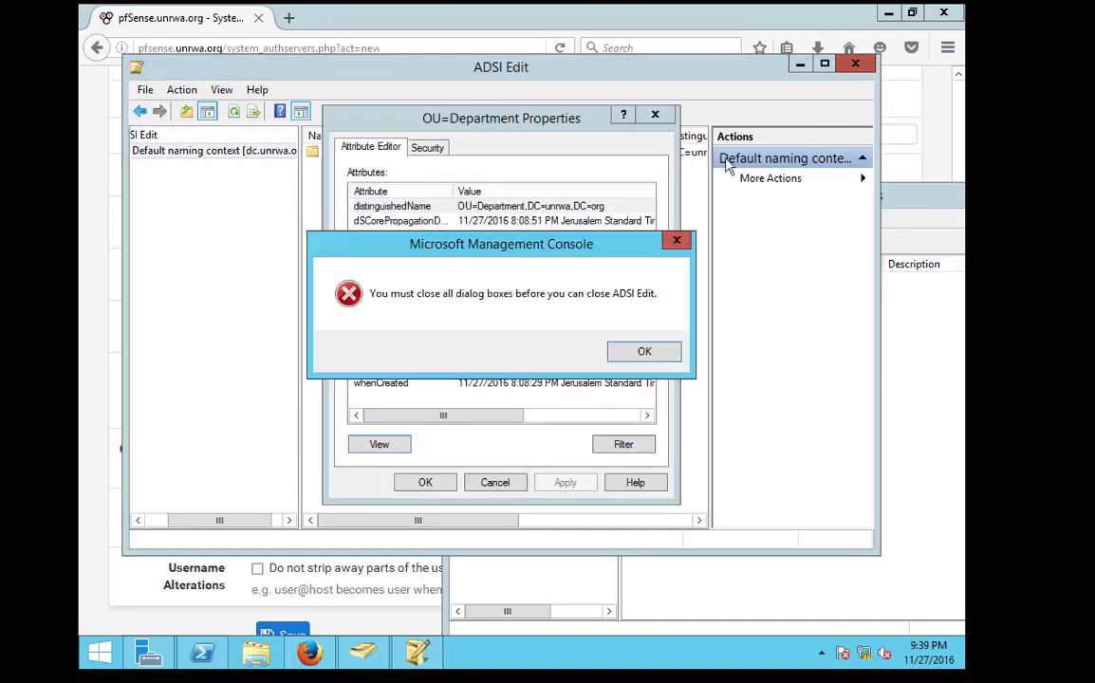
left_click(618, 351)
left_click(634, 345)
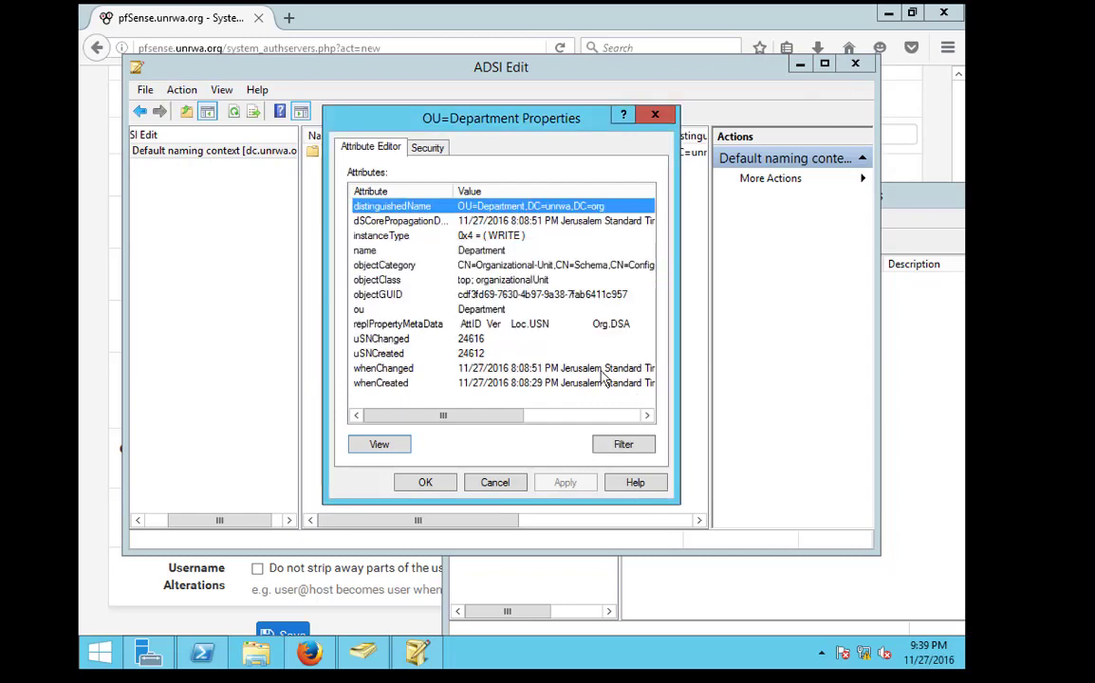
left_click(589, 353)
left_click(503, 488)
right_click(201, 150)
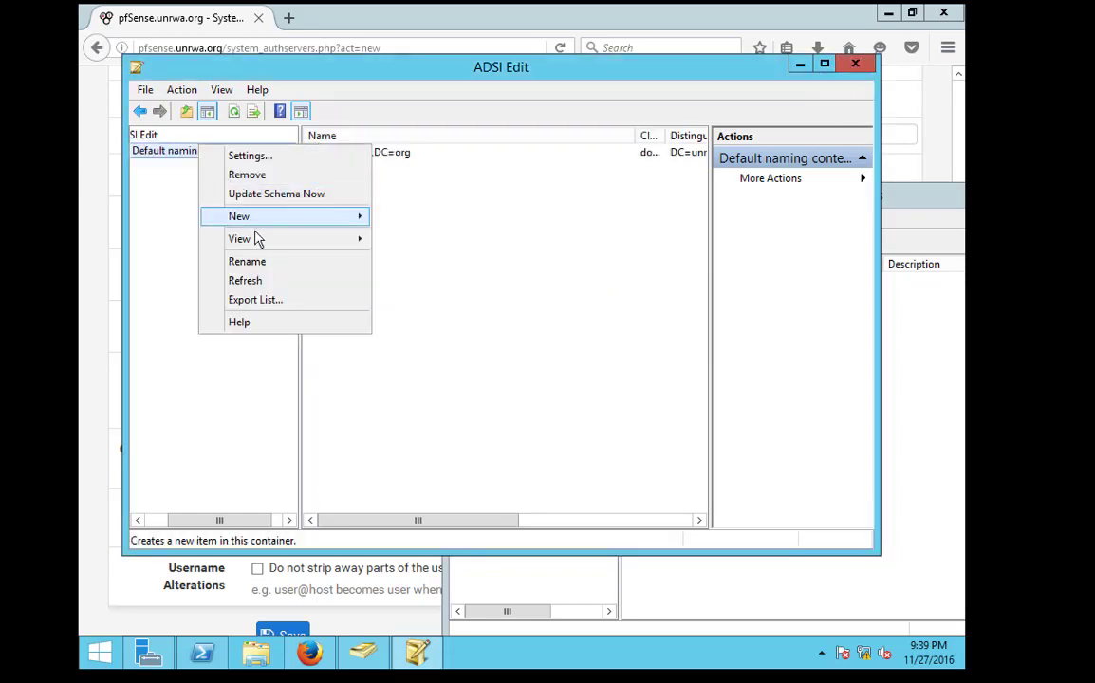
left_click(261, 282)
double_click(171, 152)
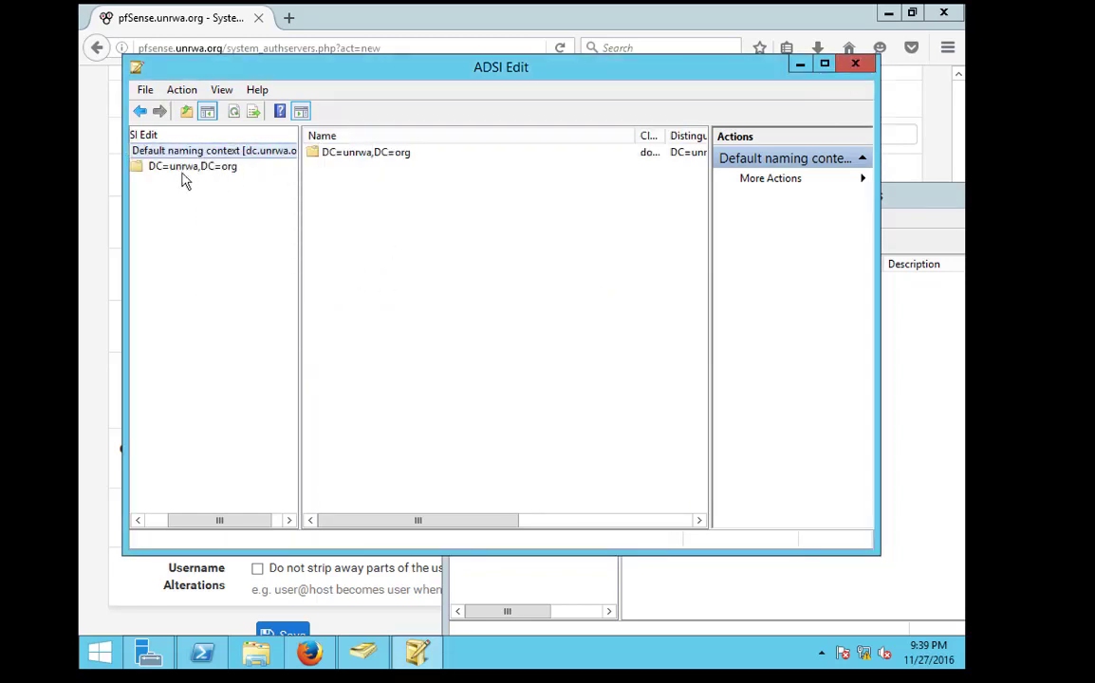
double_click(190, 166)
In the Department container, open the new user's Attribute Editor and view its sAMAccountName value
left_click(203, 213)
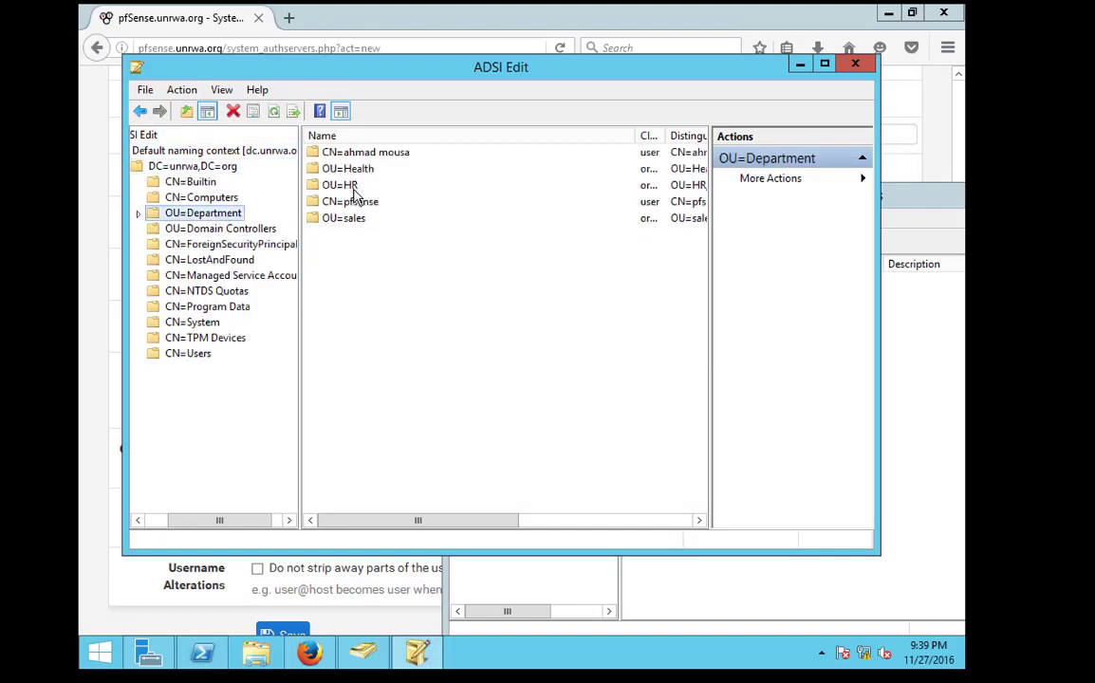
right_click(358, 154)
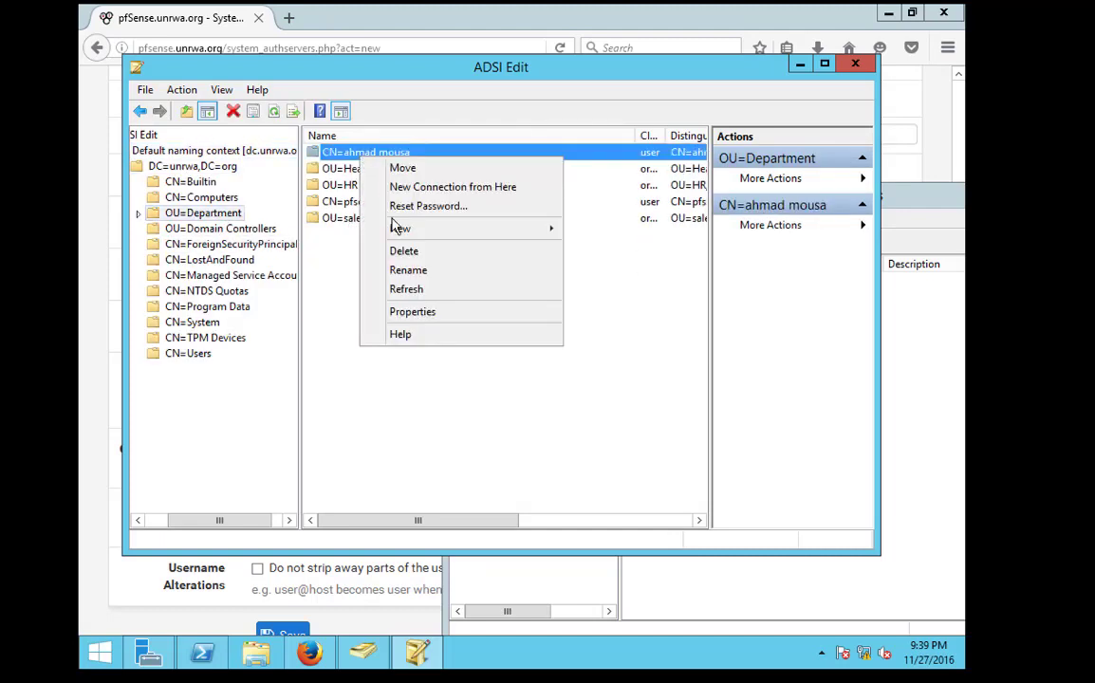
left_click(417, 312)
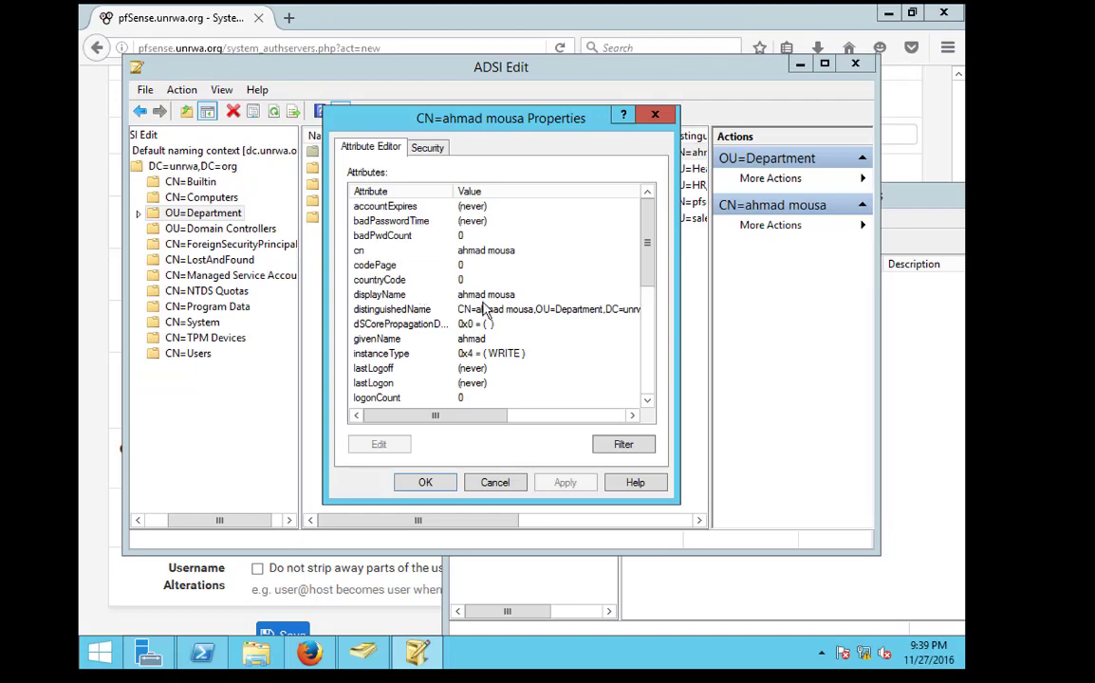
left_click(484, 251)
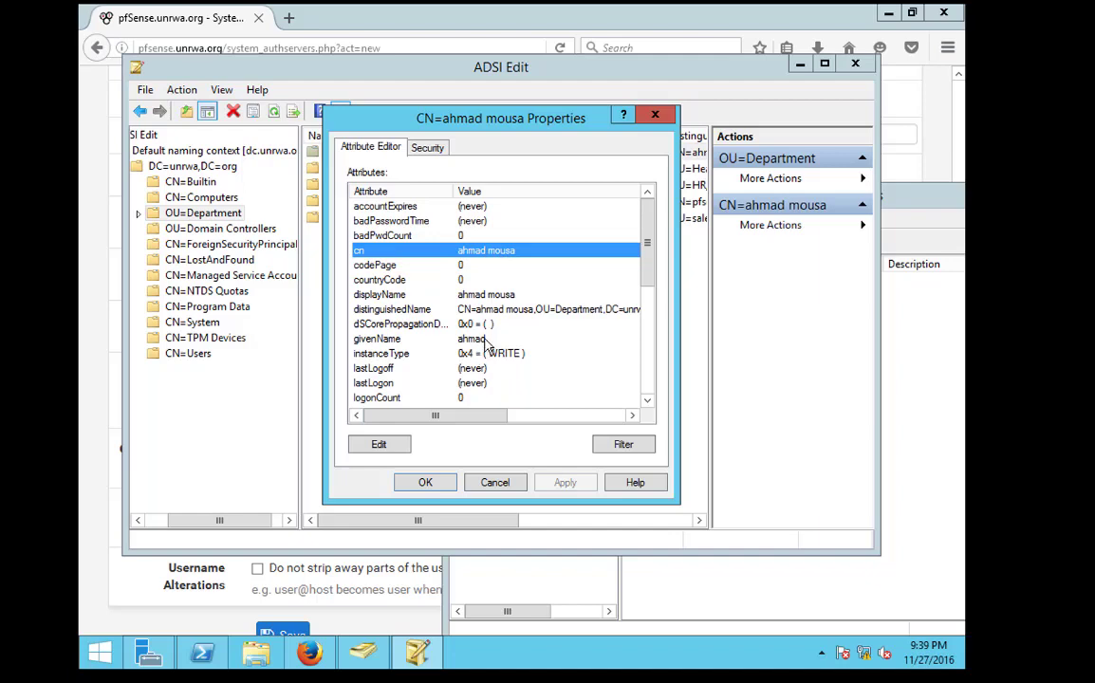
scroll(480, 340, "down", 5)
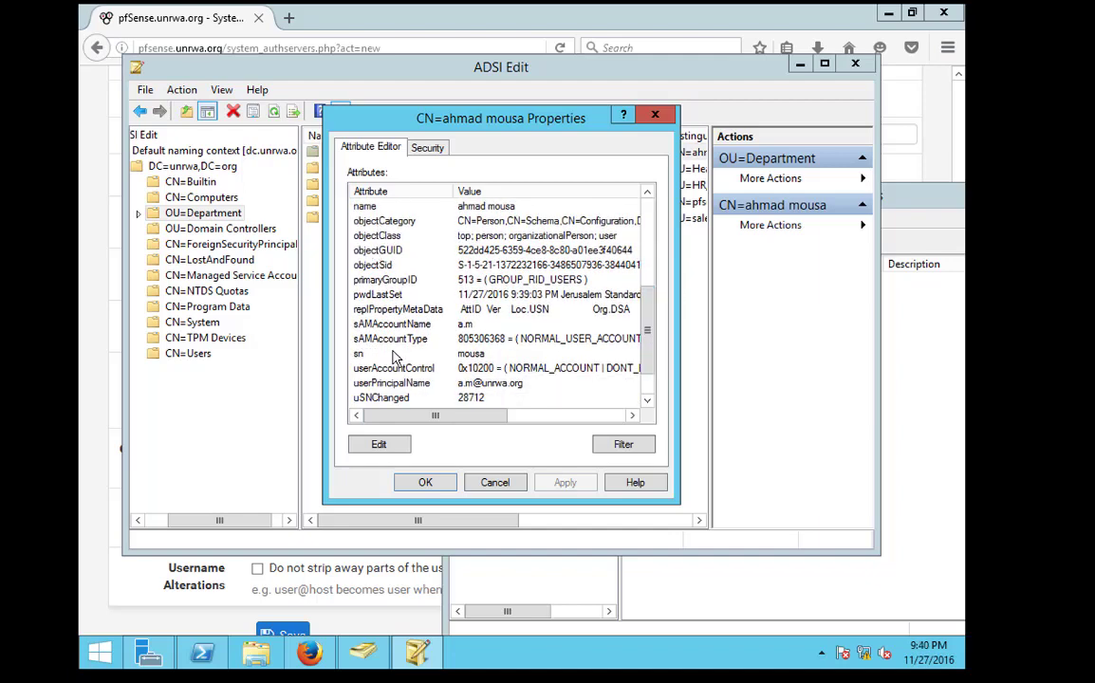
left_click(372, 324)
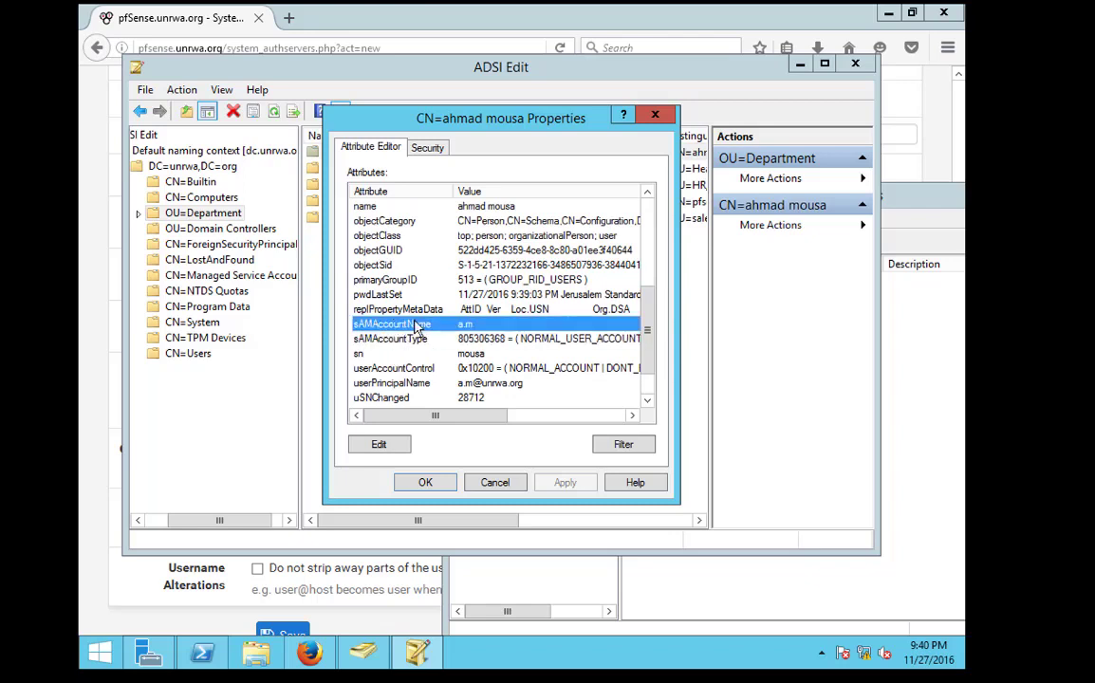
double_click(364, 326)
left_click(636, 346)
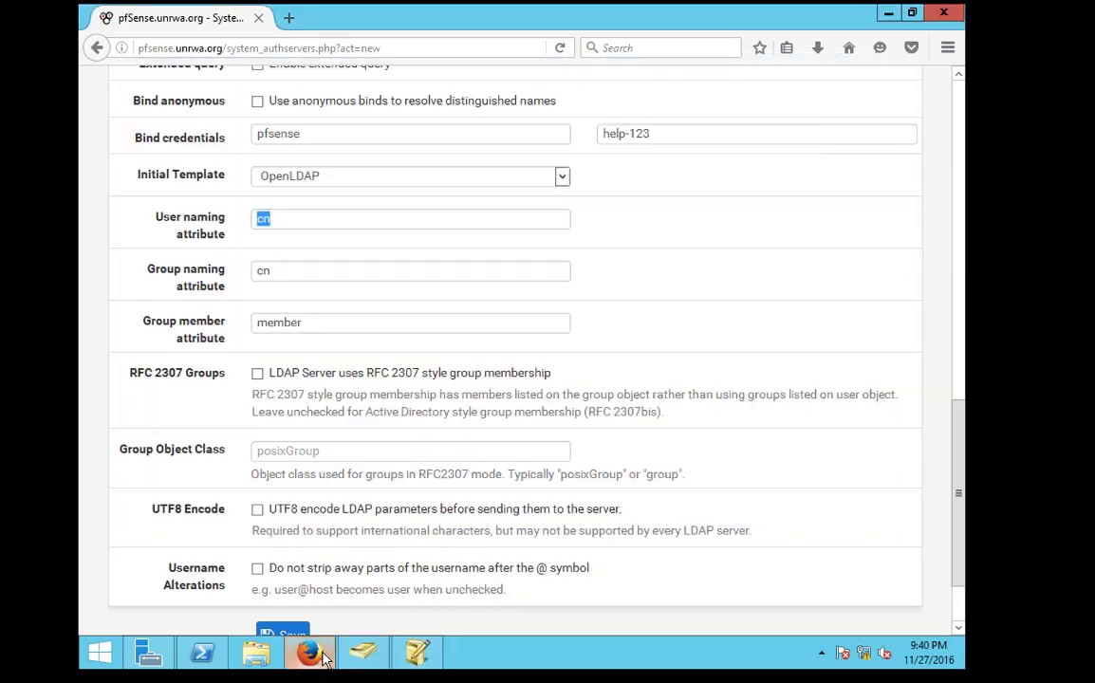
Back in the pfSense LDAP form, adjust the group naming (cn) and group member attribute values
left_click(289, 589)
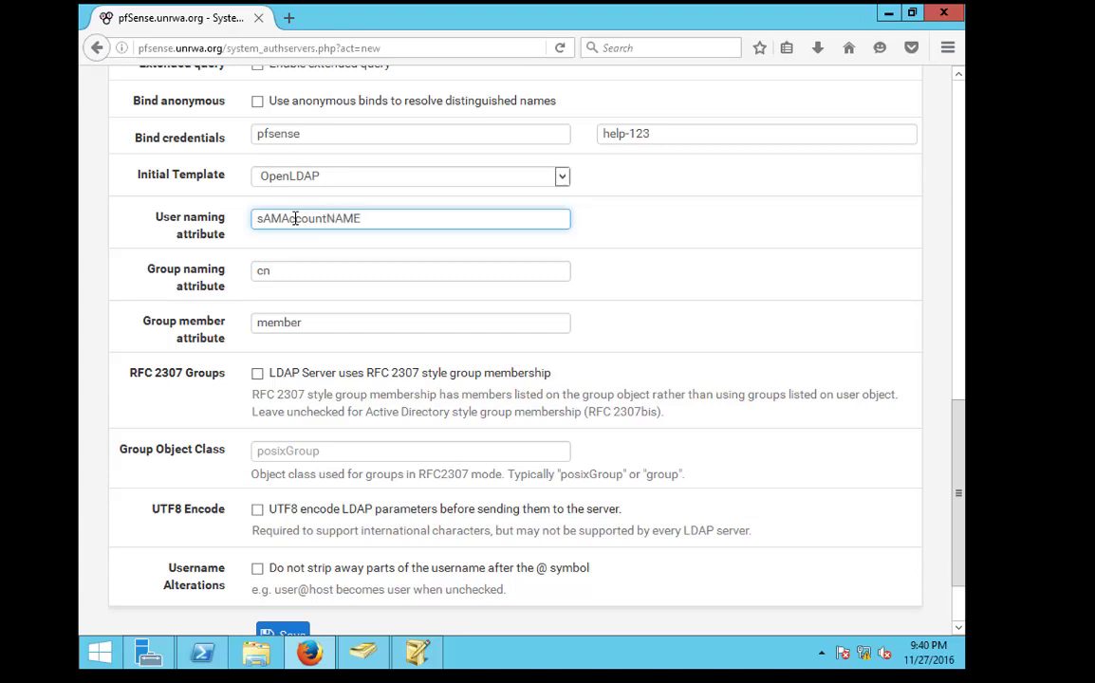
left_click(275, 270)
left_click_drag(275, 271, 246, 270)
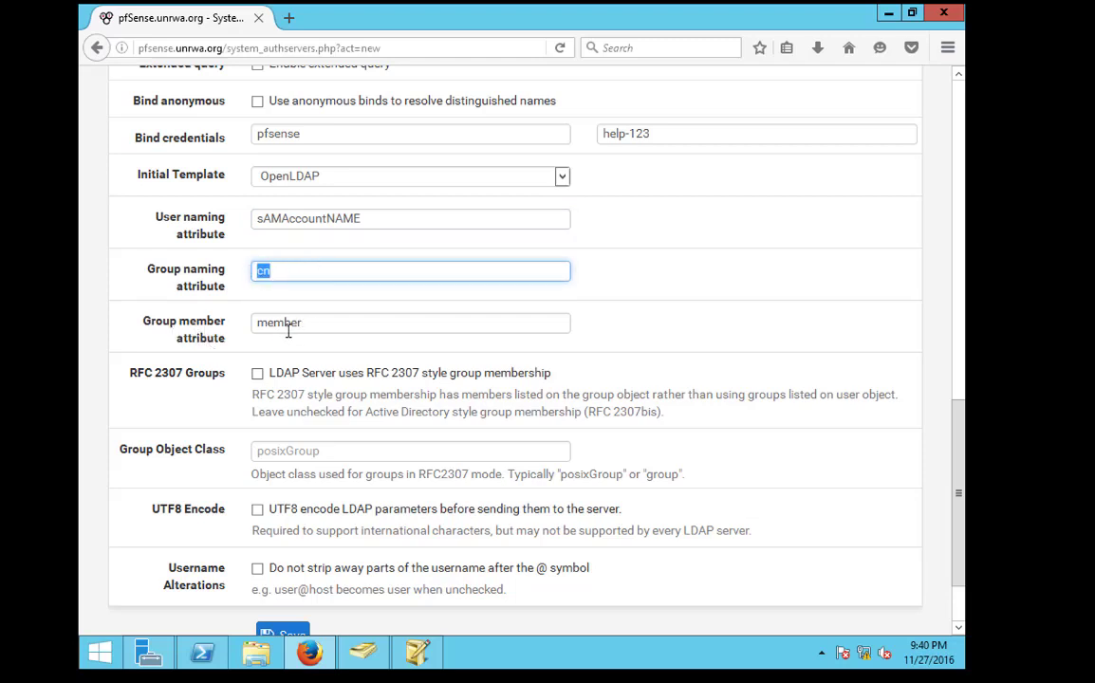
left_click(319, 322)
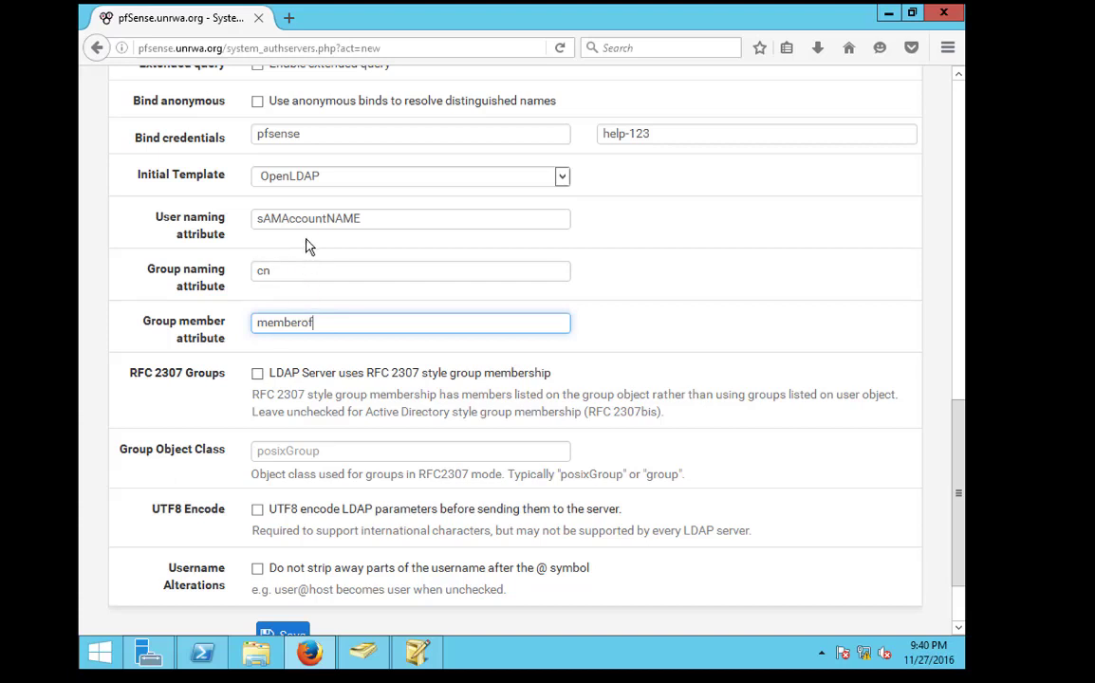
Review the bind username and authentication container, then save the unrwa LDAP server
double_click(280, 133)
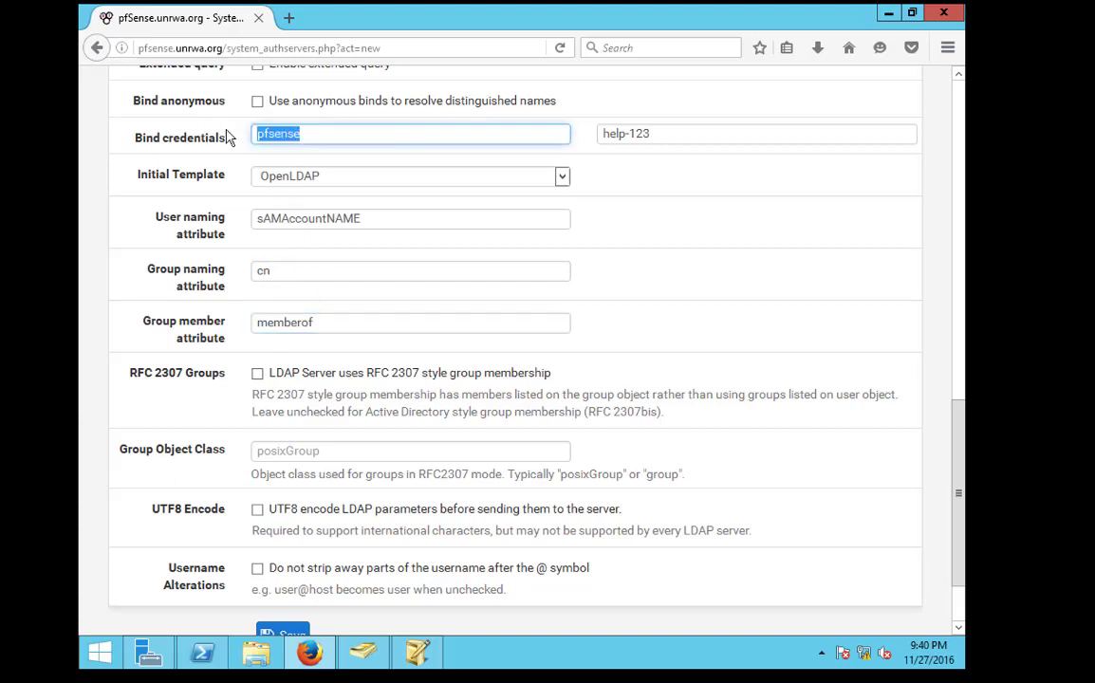
scroll(304, 247, "up", 2)
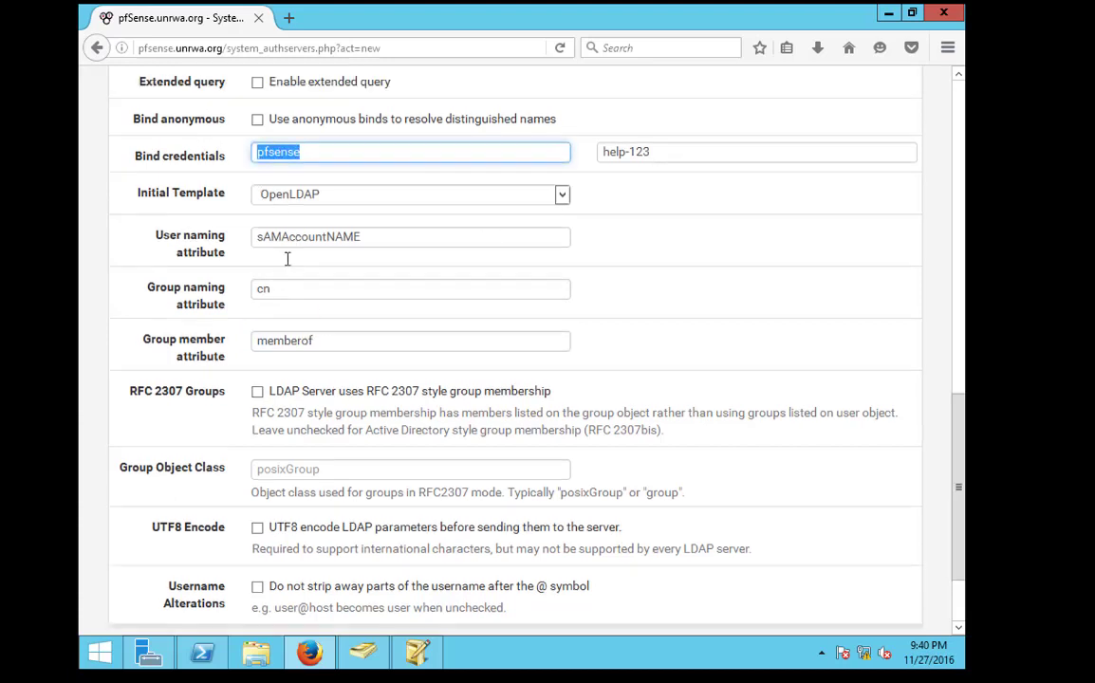
scroll(333, 270, "up", 4)
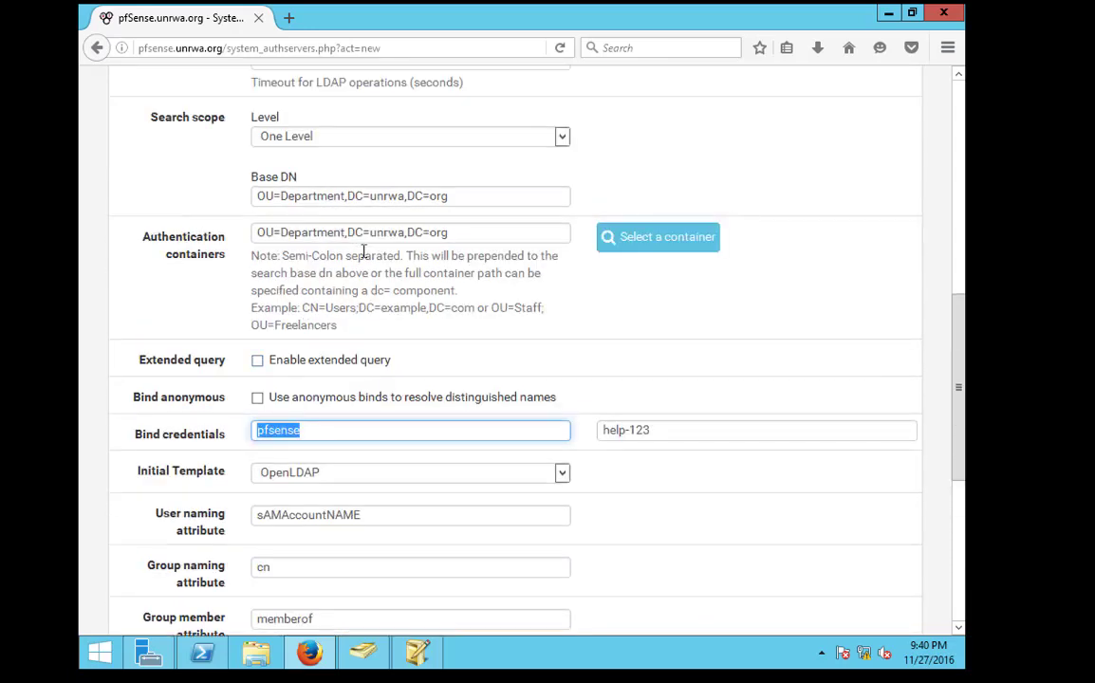
left_click_drag(261, 231, 455, 233)
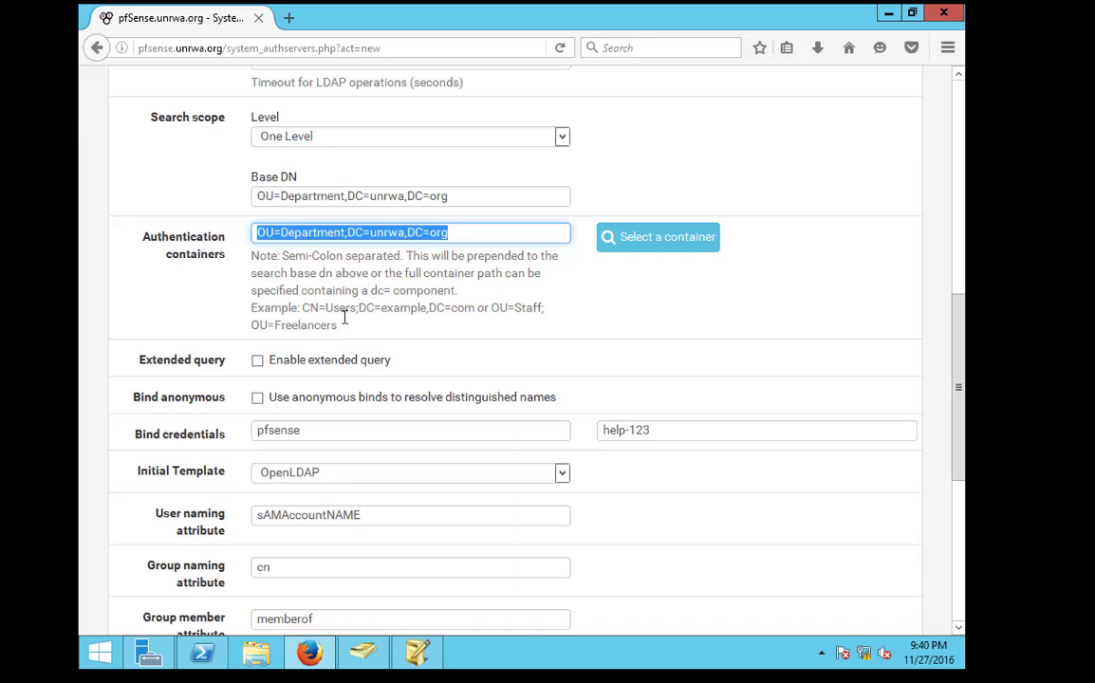
scroll(347, 327, "down", 8)
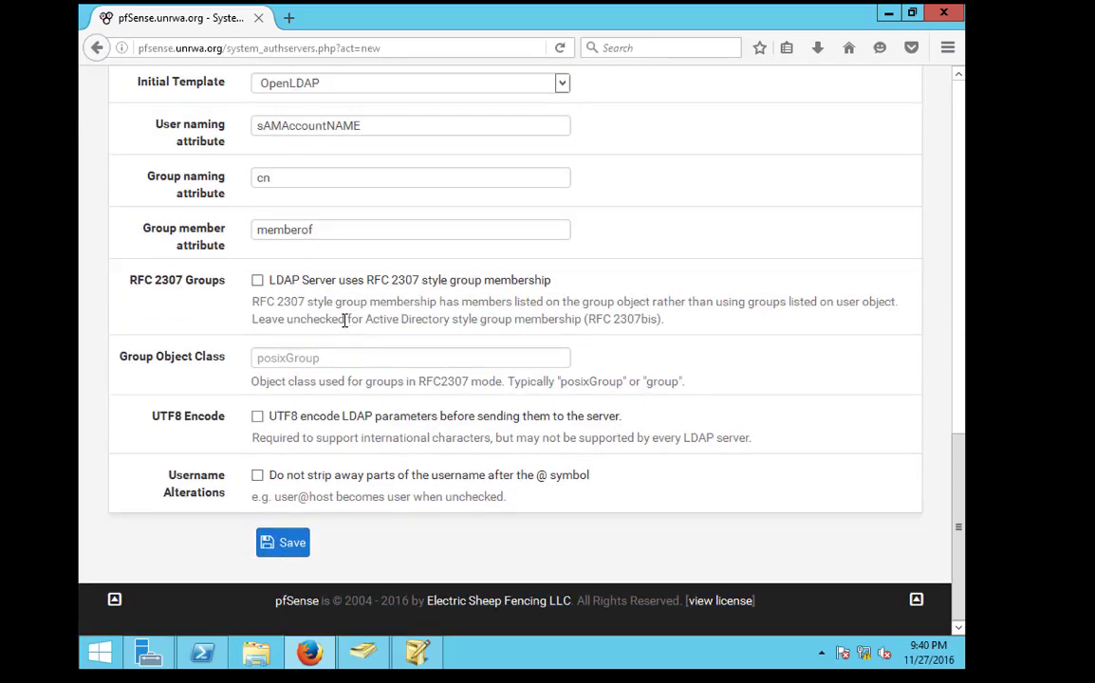
scroll(343, 320, "up", 8)
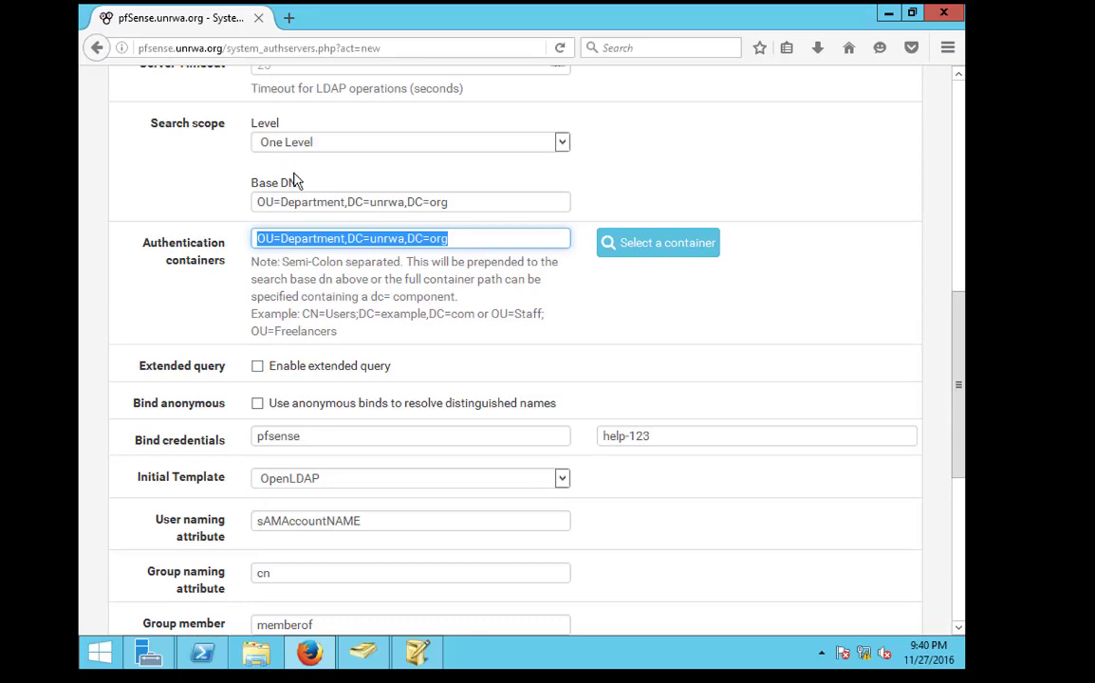
left_click(286, 144)
scroll(293, 396, "down", 8)
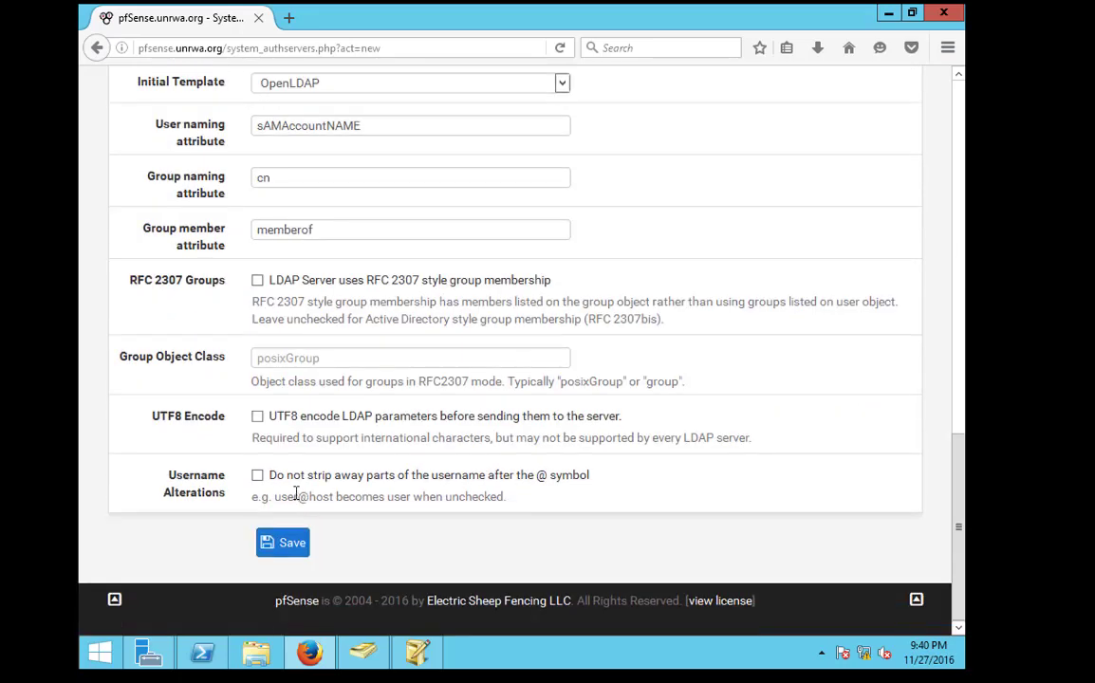
left_click(291, 543)
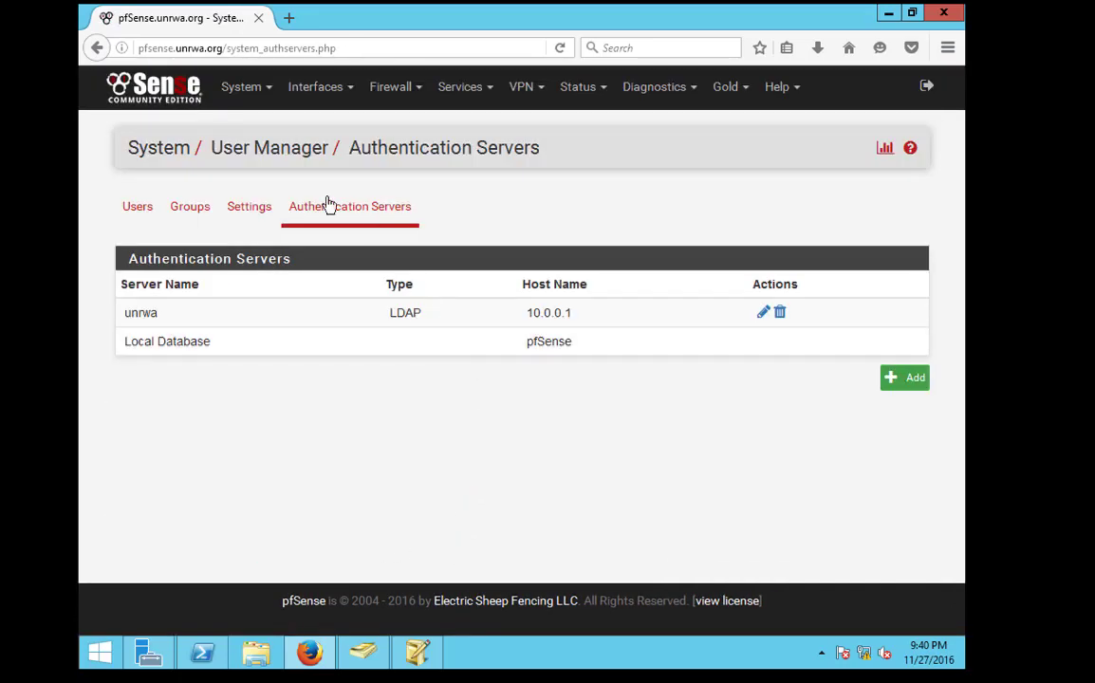
Reopen the unrwa server and browse its available LDAP containers without changing anything
left_click(262, 208)
left_click(337, 211)
left_click(764, 314)
scroll(588, 394, "down", 10)
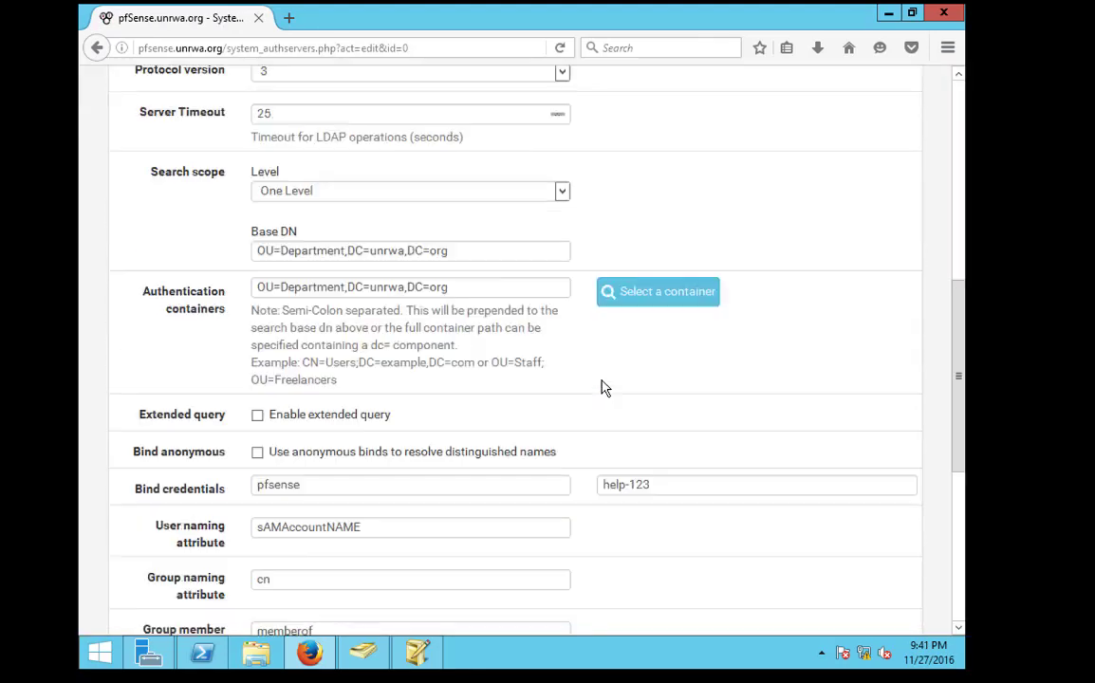
scroll(610, 422, "down", 5)
scroll(619, 415, "up", 6)
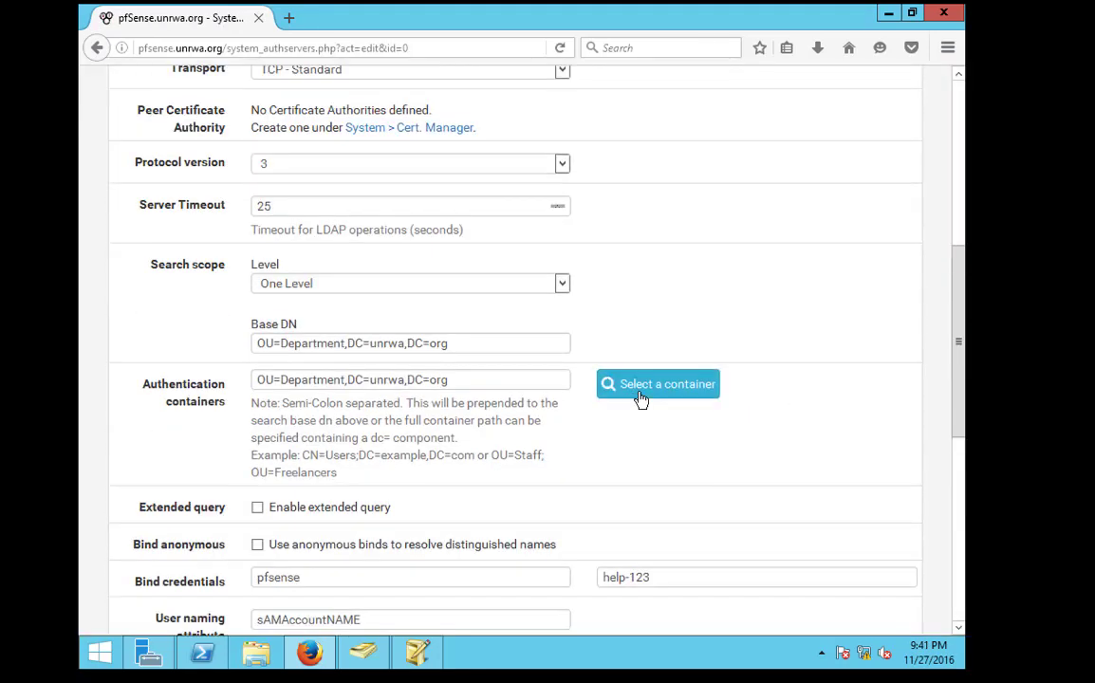
left_click(641, 400)
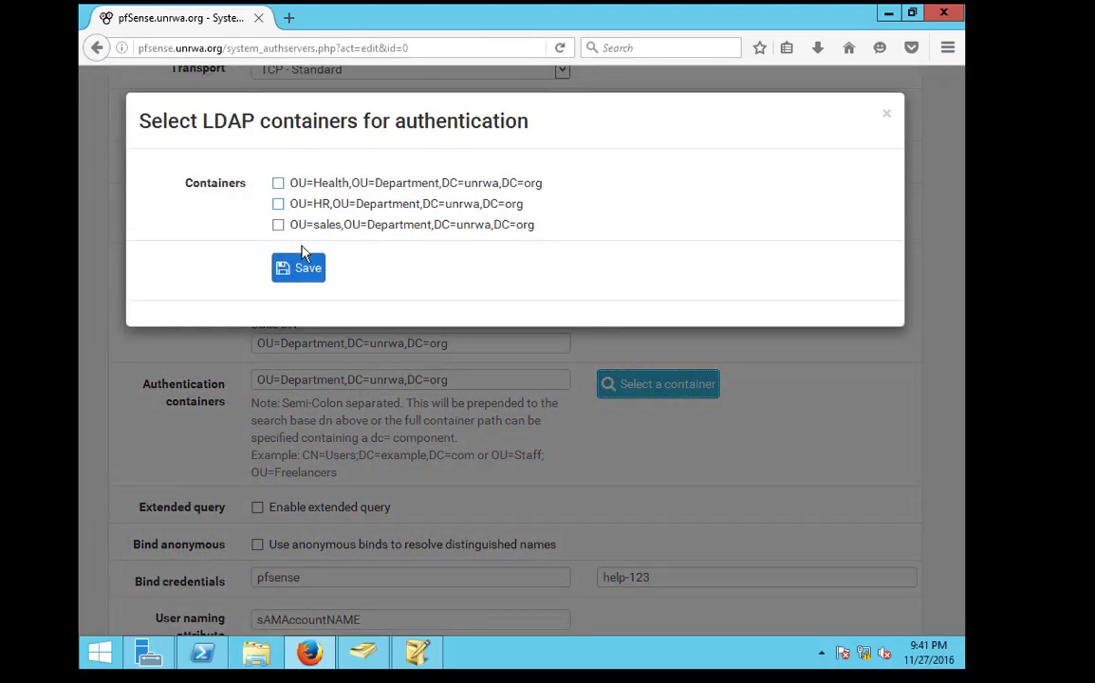
left_click(888, 116)
scroll(692, 251, "up", 5)
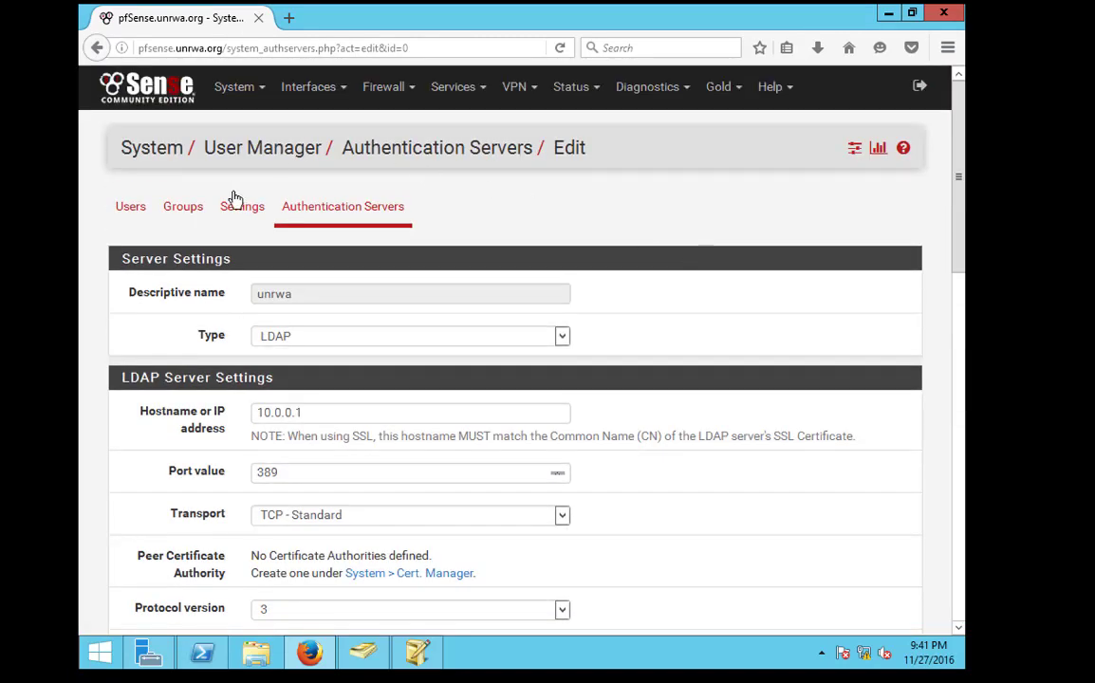
In User Manager Settings, choose unrwa as the authentication server and save
left_click(242, 206)
left_click(360, 296)
left_click(349, 372)
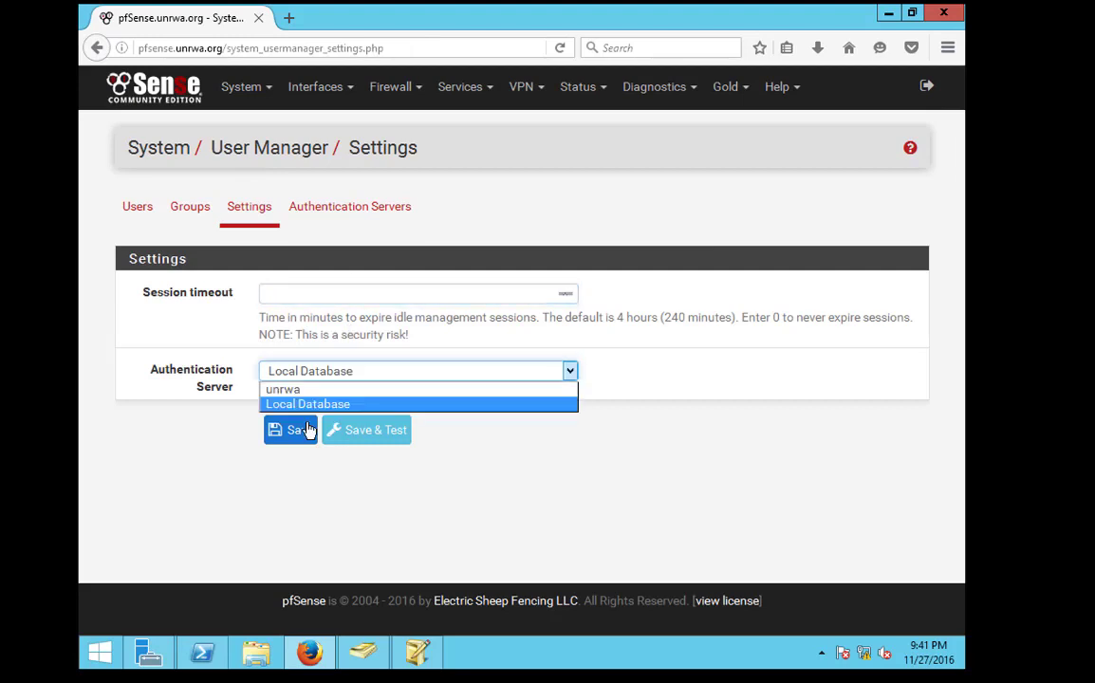
left_click(304, 388)
left_click(311, 292)
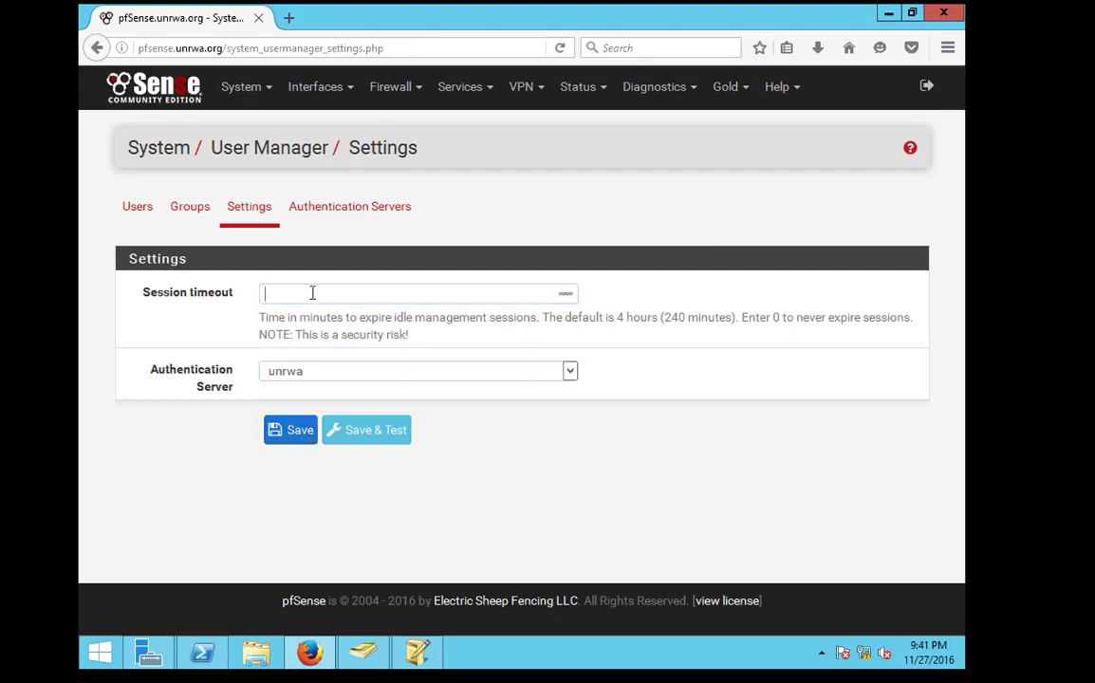
left_click(245, 211)
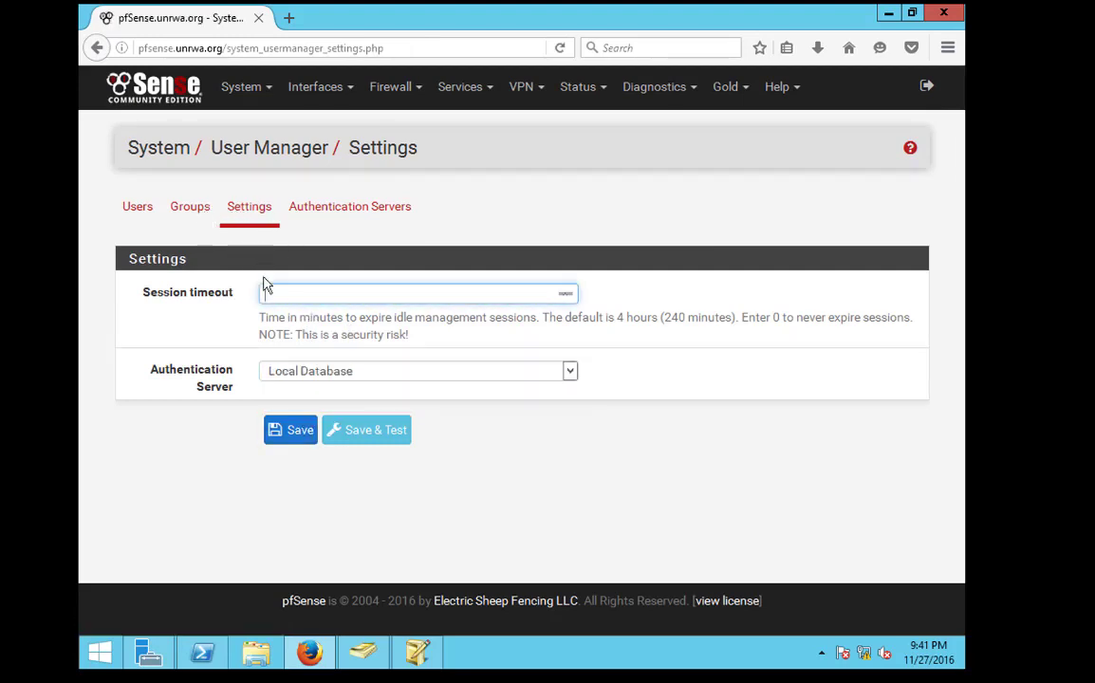
left_click(326, 373)
left_click(289, 386)
left_click(290, 443)
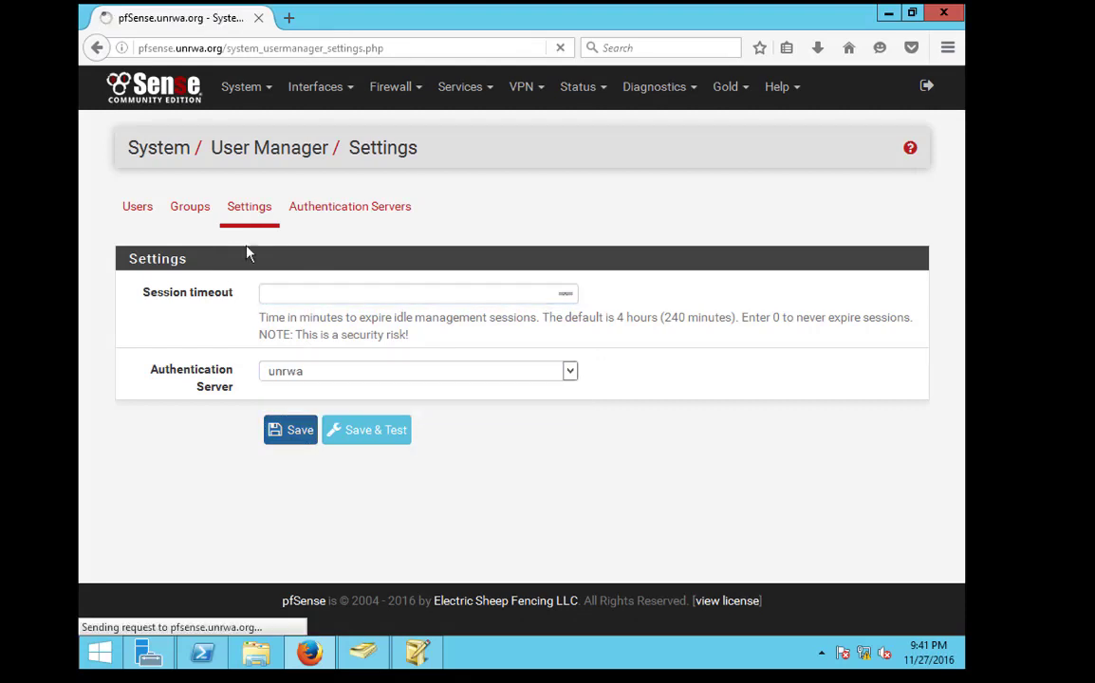
left_click(190, 208)
In Diagnostics > Authentication, test a username and password against unrwa, which fails
left_click(673, 99)
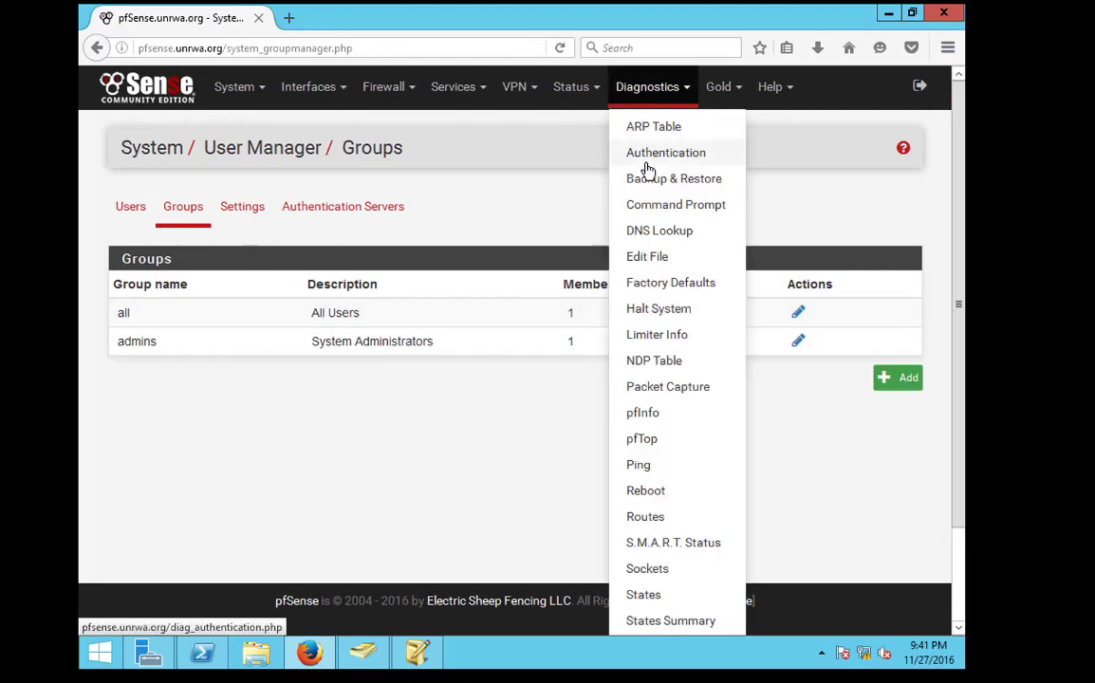
left_click(655, 152)
key("Tab")
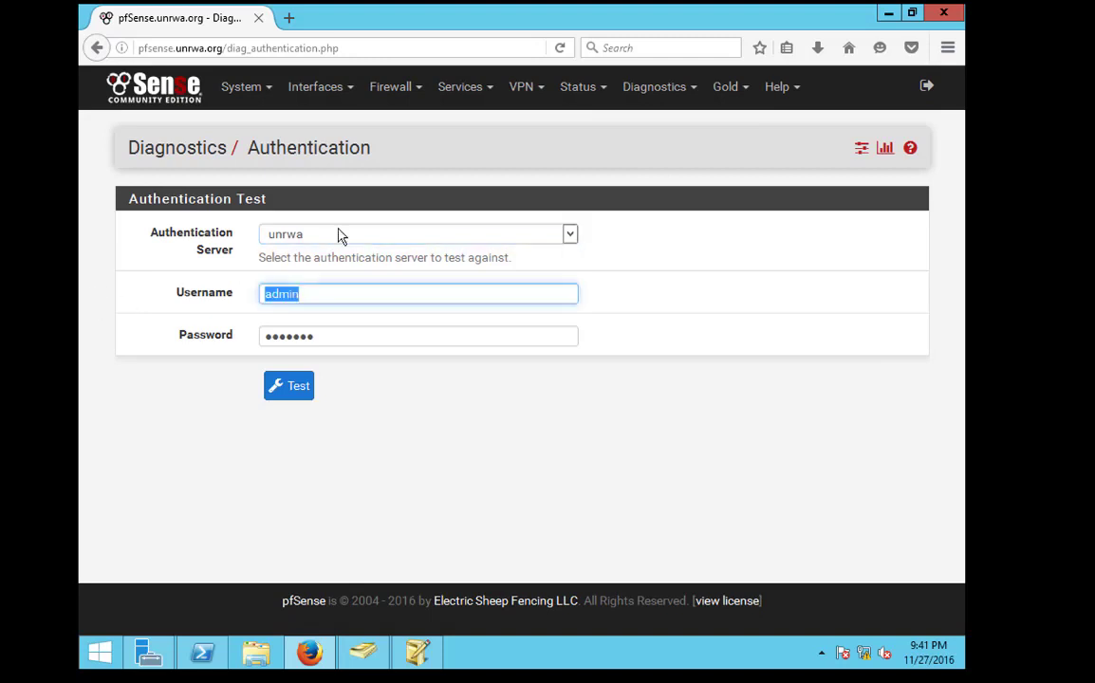
left_click(344, 246)
double_click(282, 294)
type("hr1")
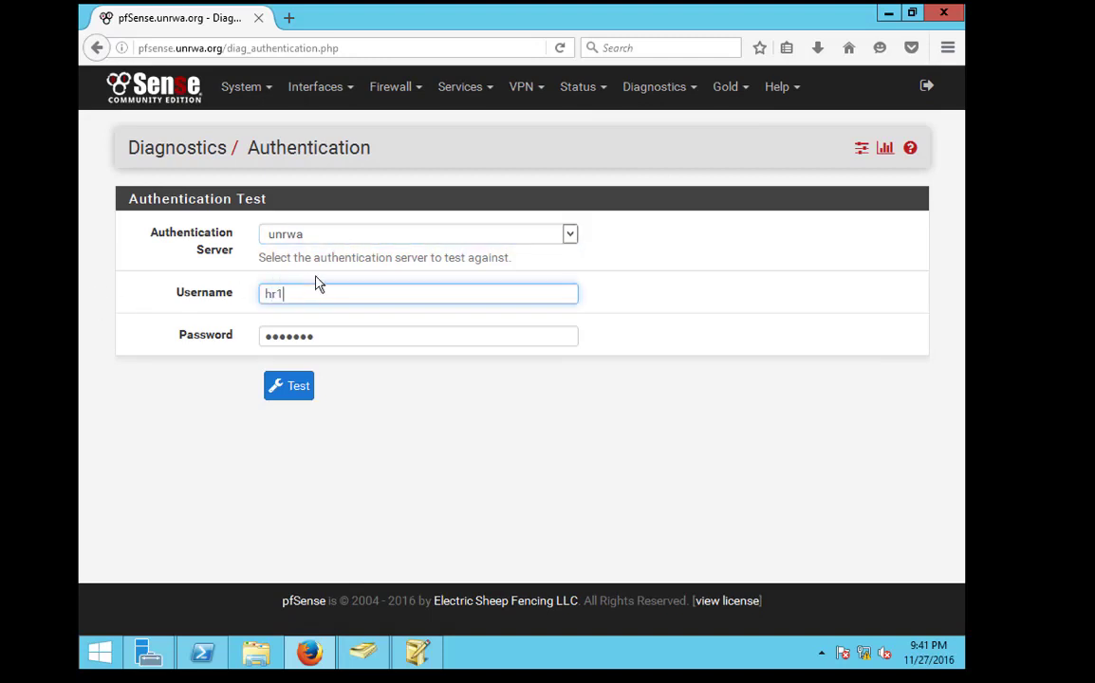
key("Tab")
type("••")
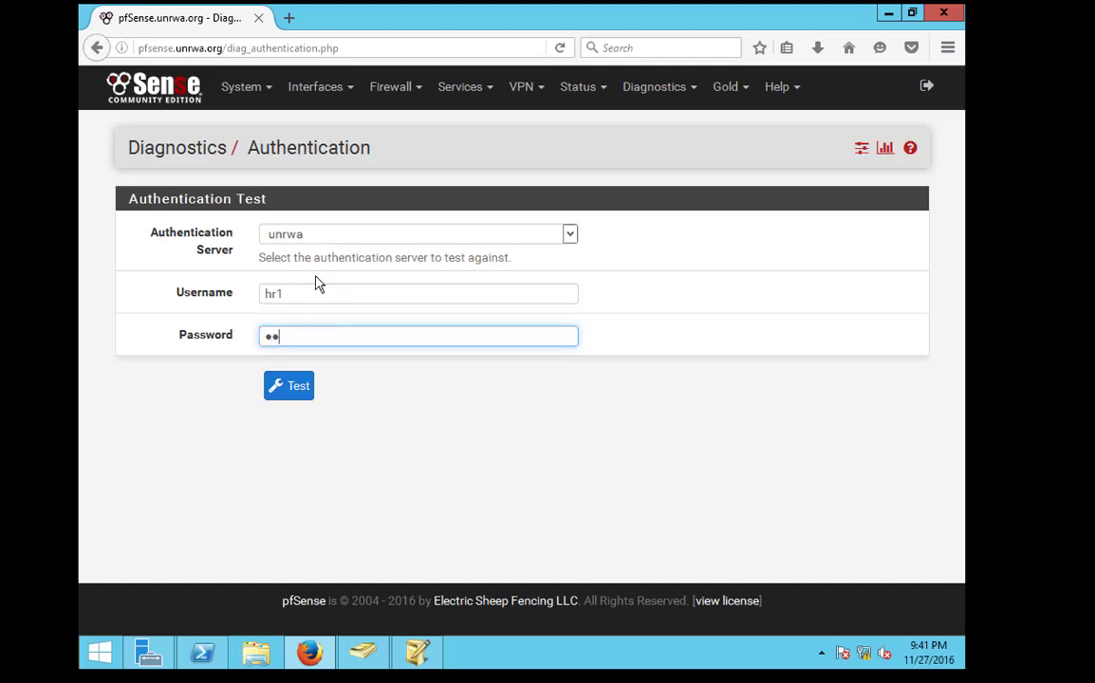
key("Return")
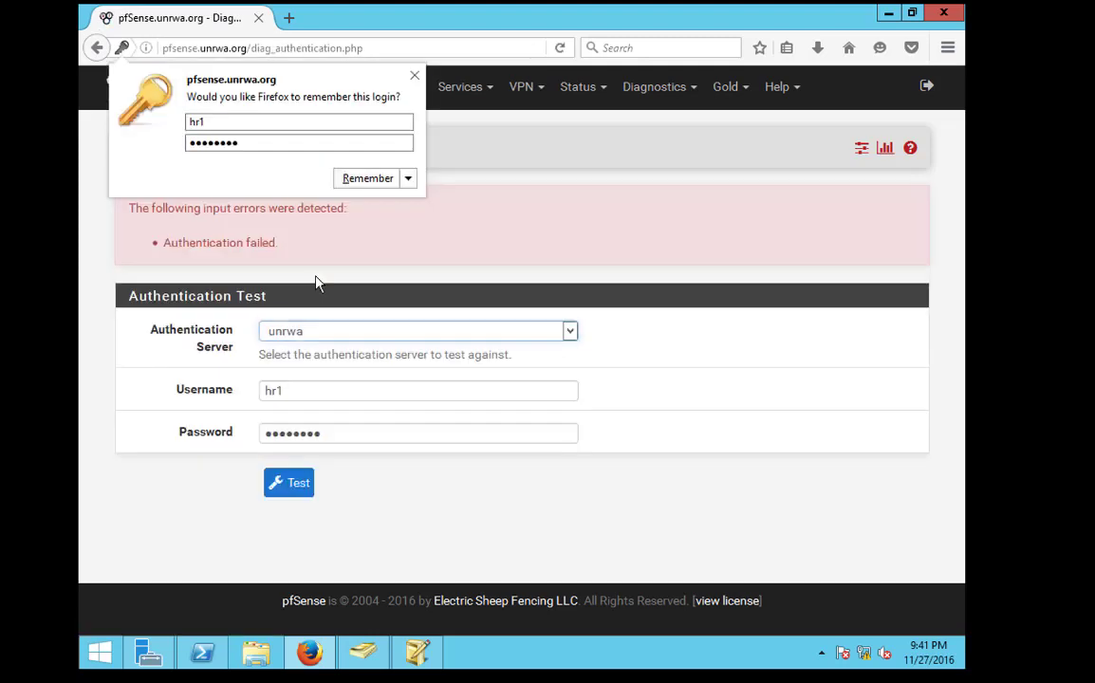
Replace the failed username with a second test username
double_click(293, 391)
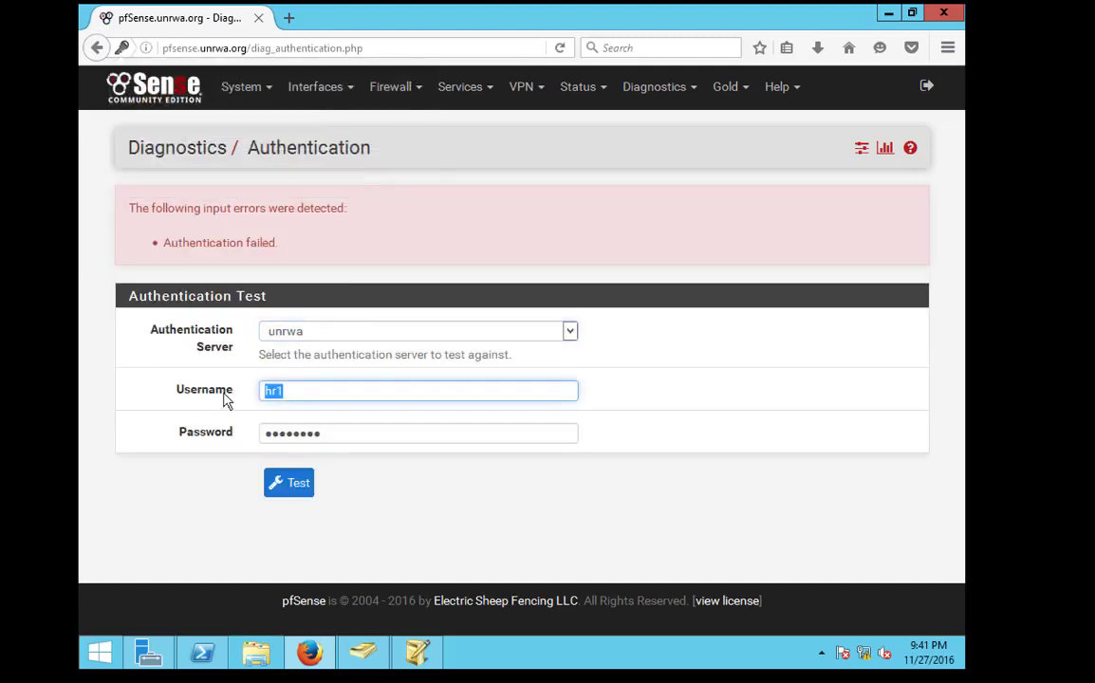
type("a.m")
key("Tab")
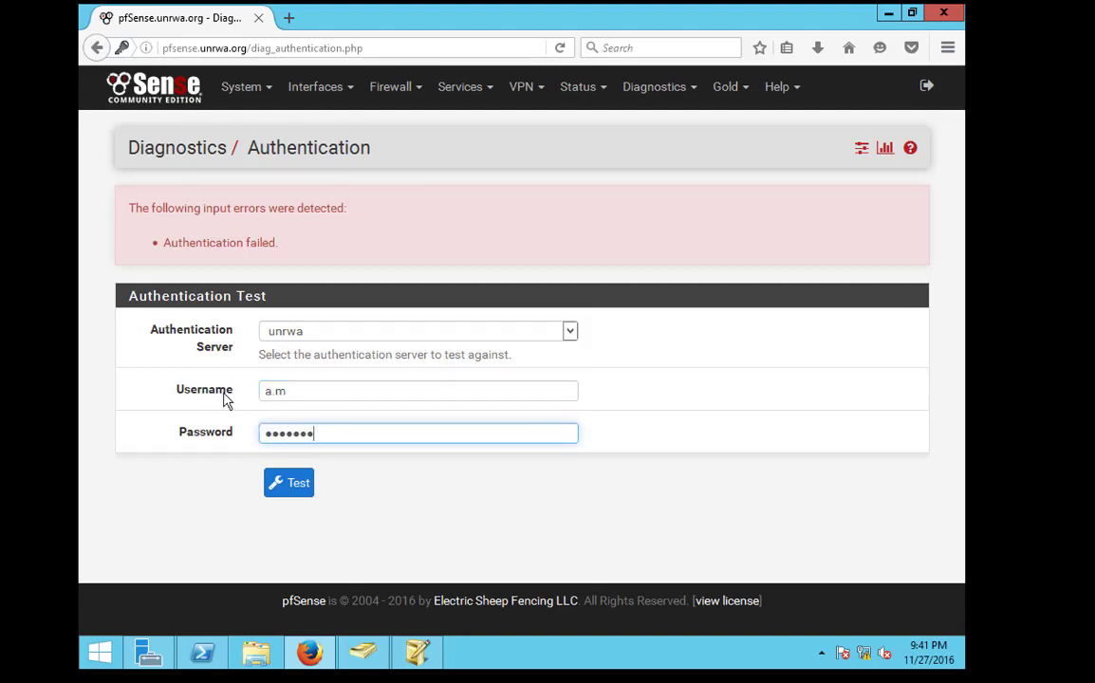
Rerun the authentication test against unrwa and confirm the user authenticated successfully
key("Return")
left_click_drag(169, 212, 309, 218)
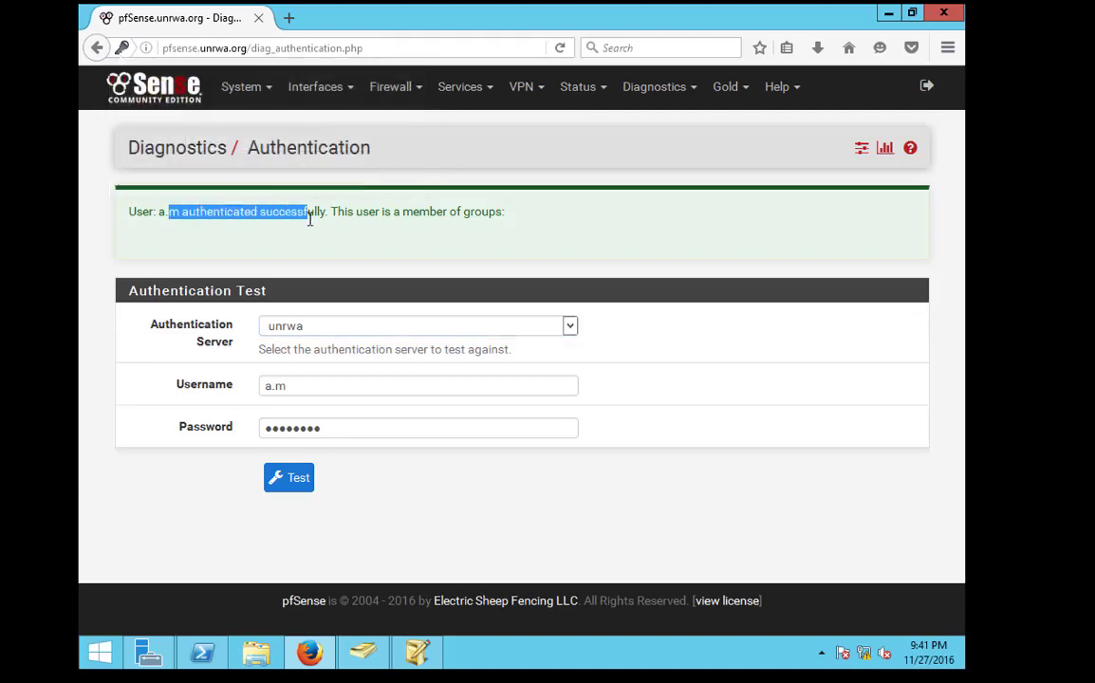
left_click(310, 219)
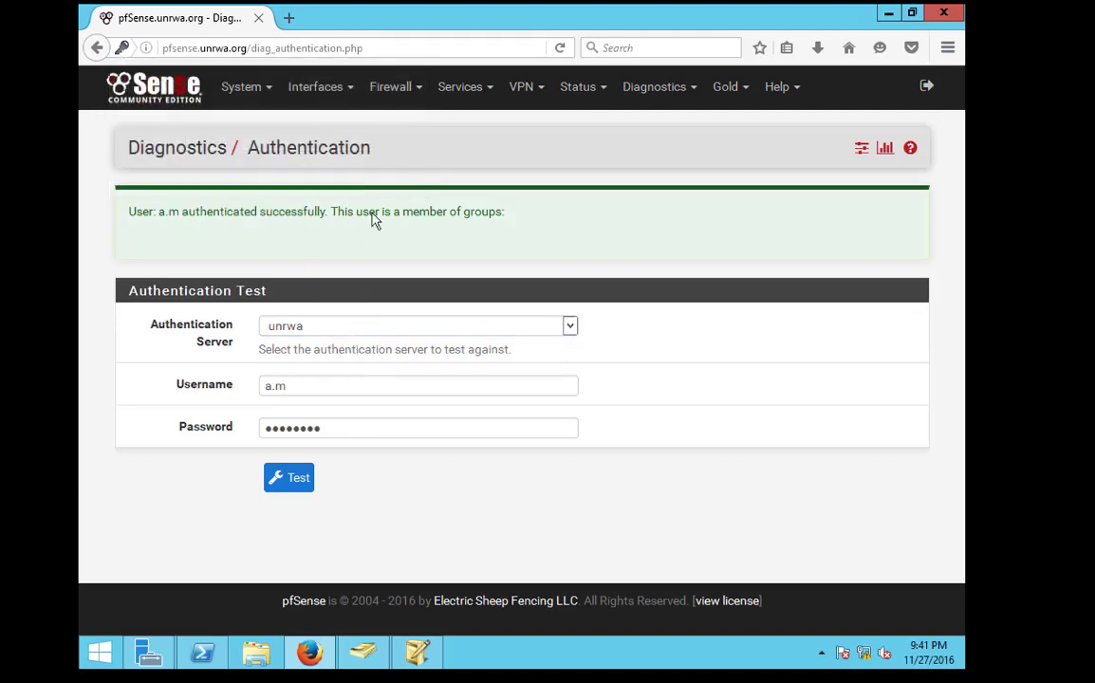
left_click(249, 88)
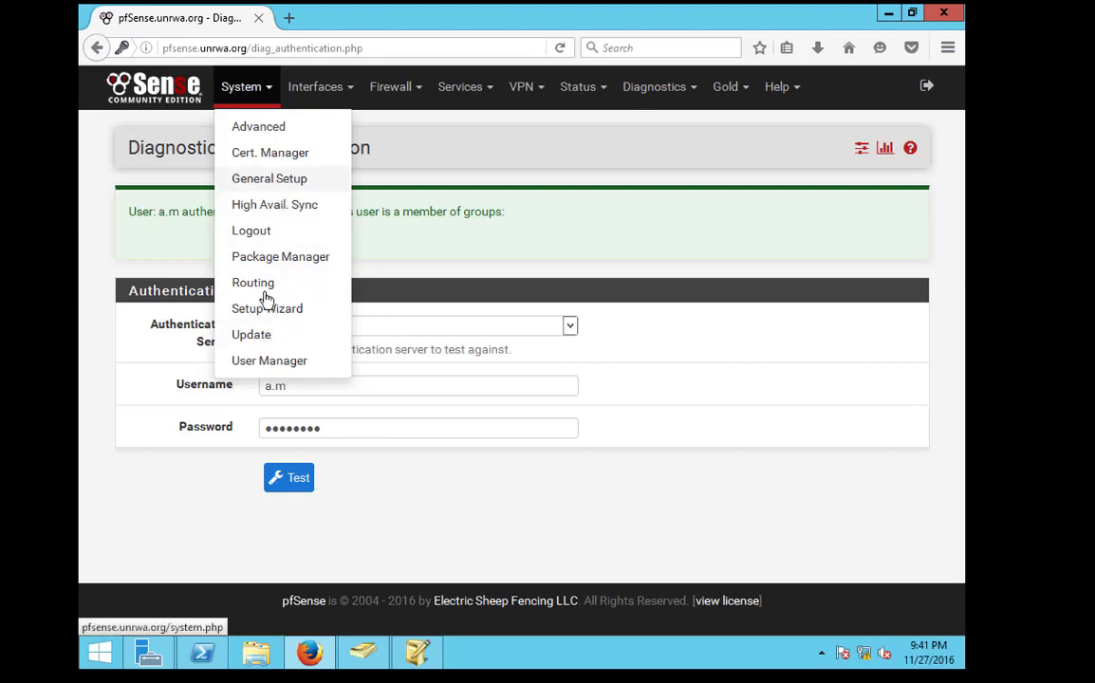
Open the unrwa LDAP server for editing under User Manager > Authentication Servers
left_click(260, 363)
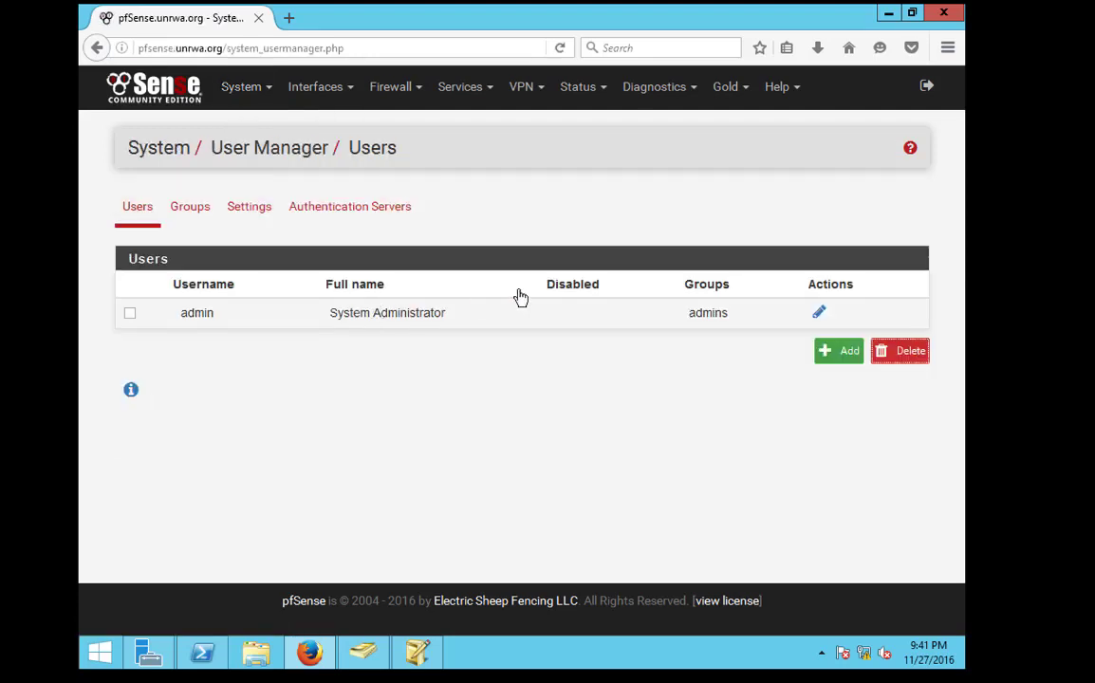
left_click(358, 208)
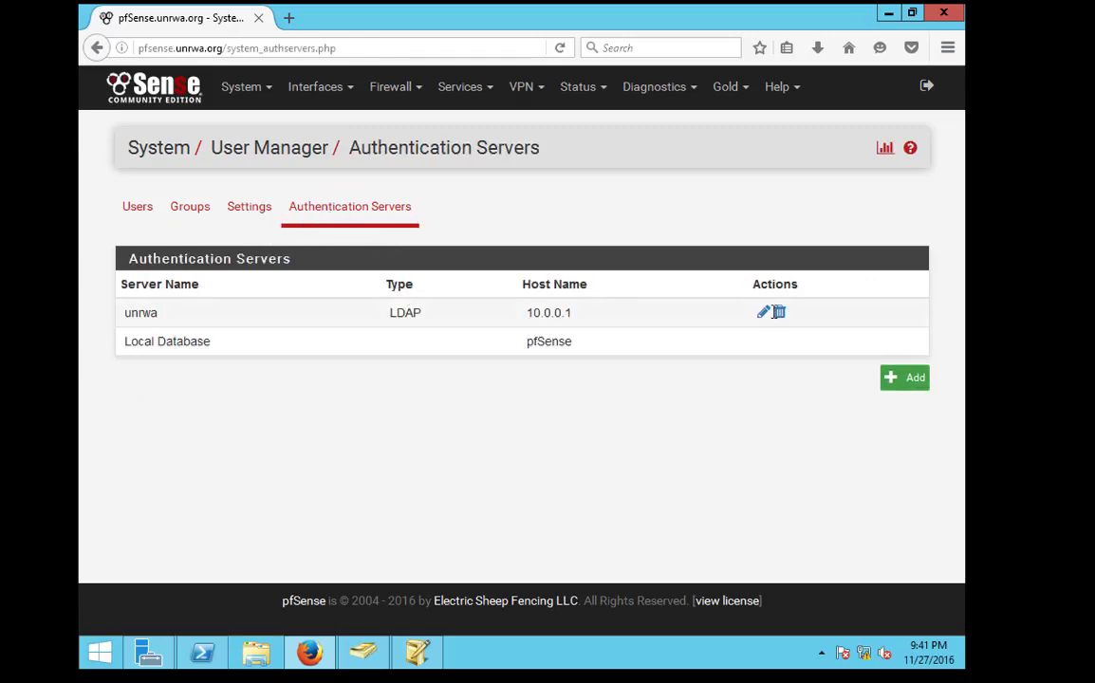
left_click(764, 314)
scroll(391, 403, "down", 5)
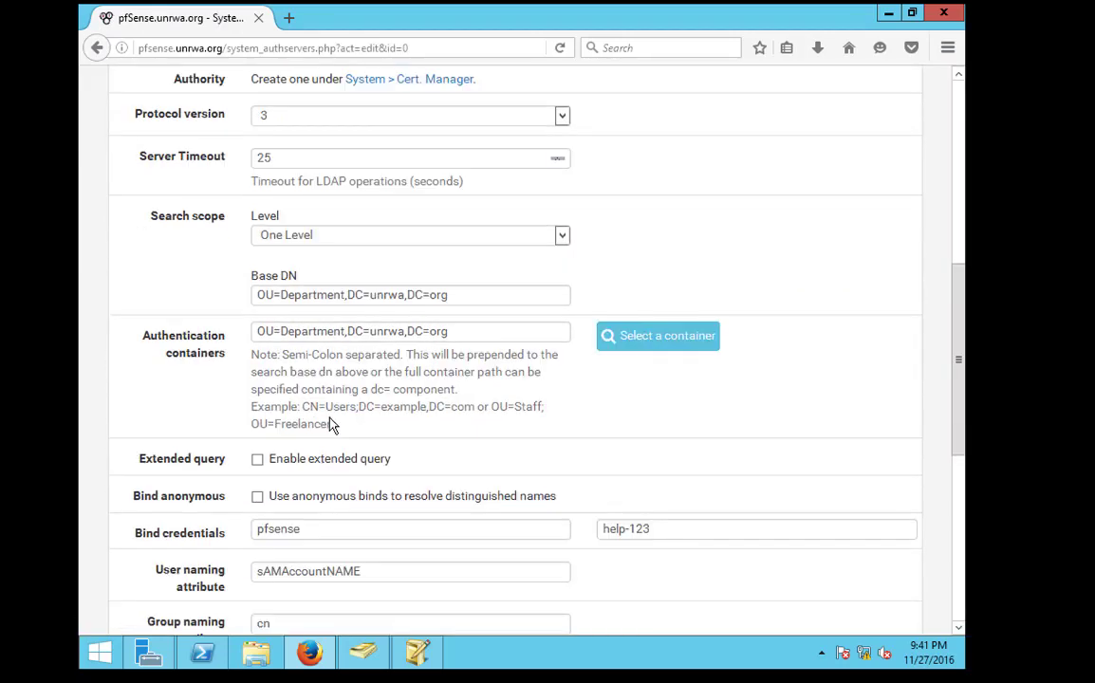
Change unrwa's search scope level from One Level to Entire Subtree and save it
left_click(285, 235)
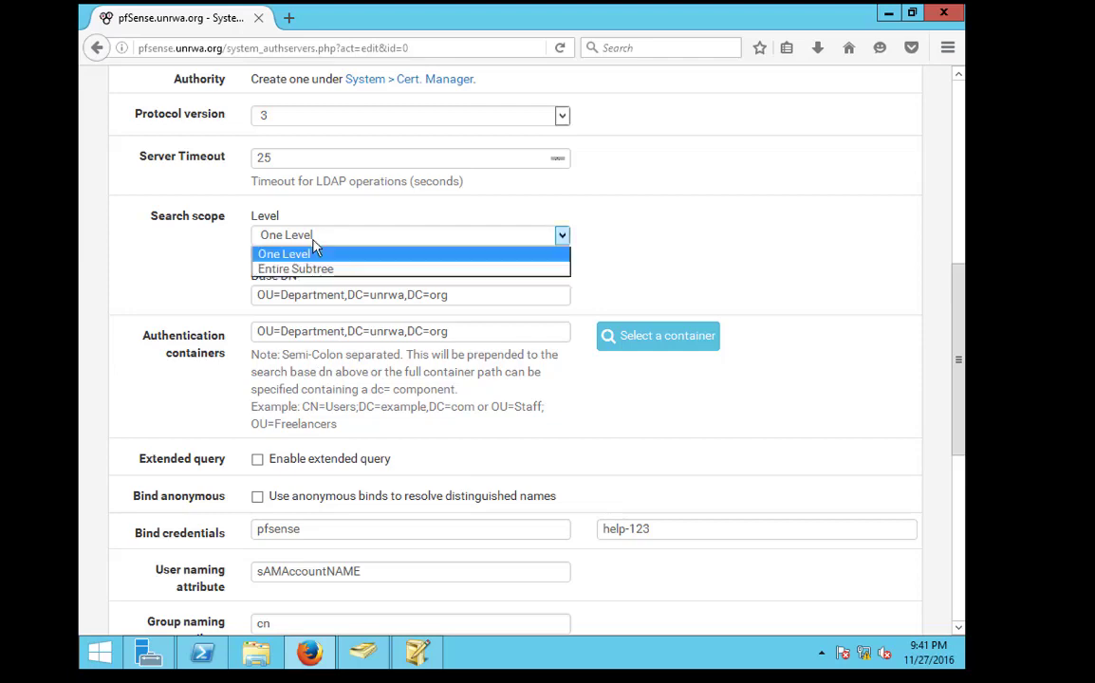
key("Down")
key("Return")
scroll(278, 534, "down", 5)
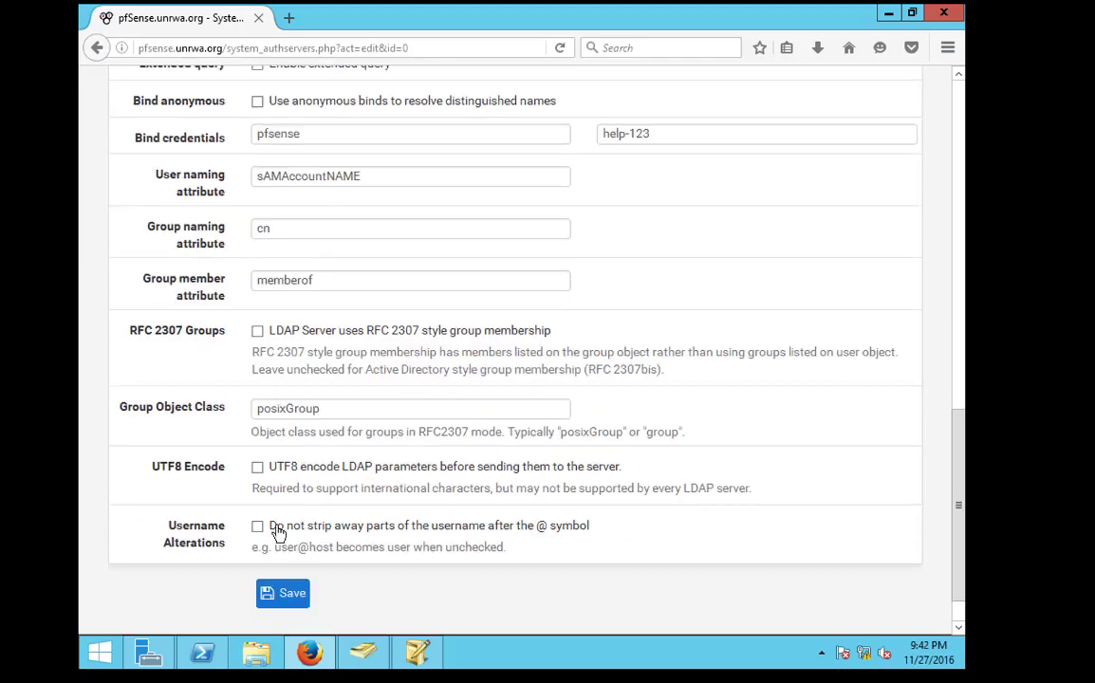
left_click(293, 593)
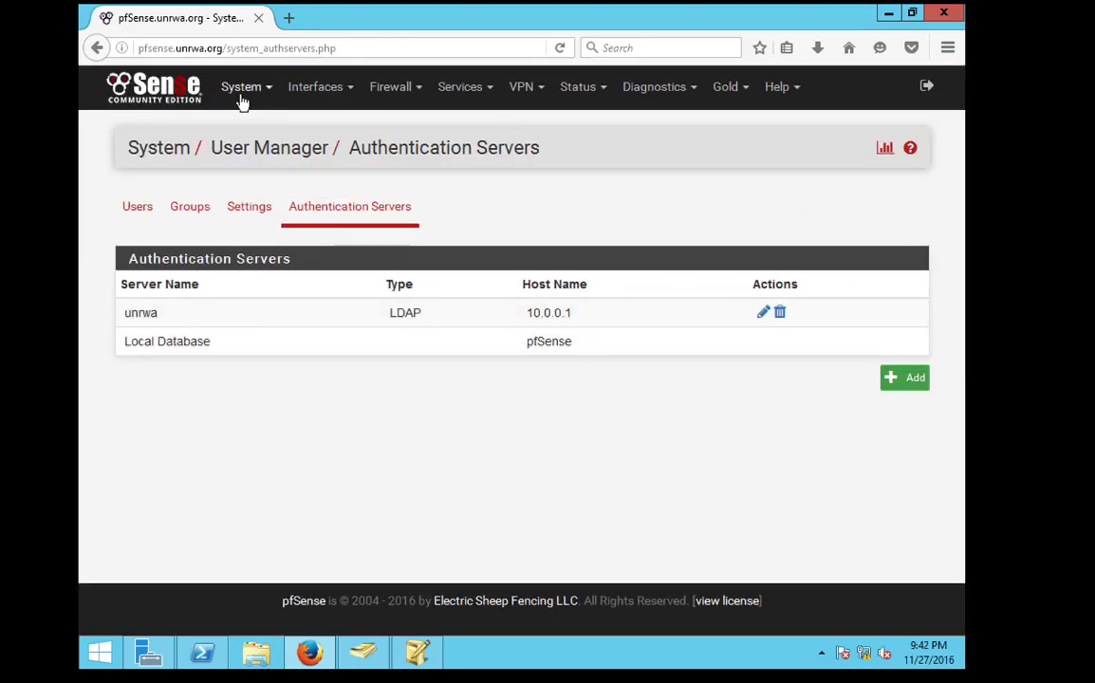
left_click(243, 88)
On Diagnostics > Authentication, test the second user's username and password against unrwa
left_click(653, 88)
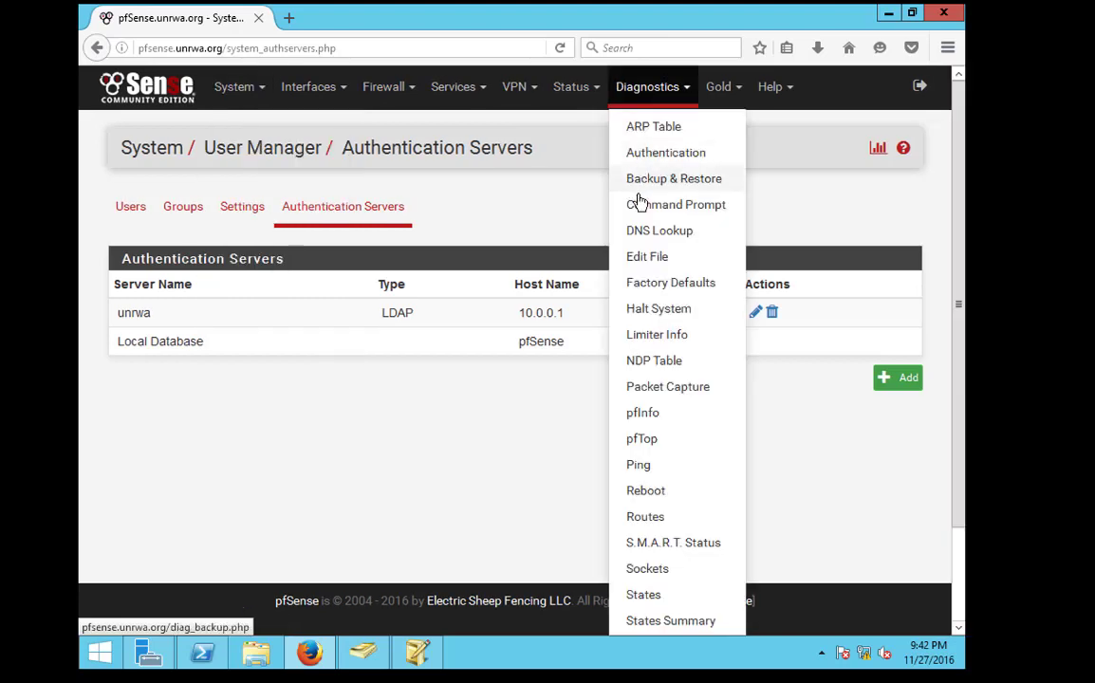
left_click(649, 153)
left_click(199, 300)
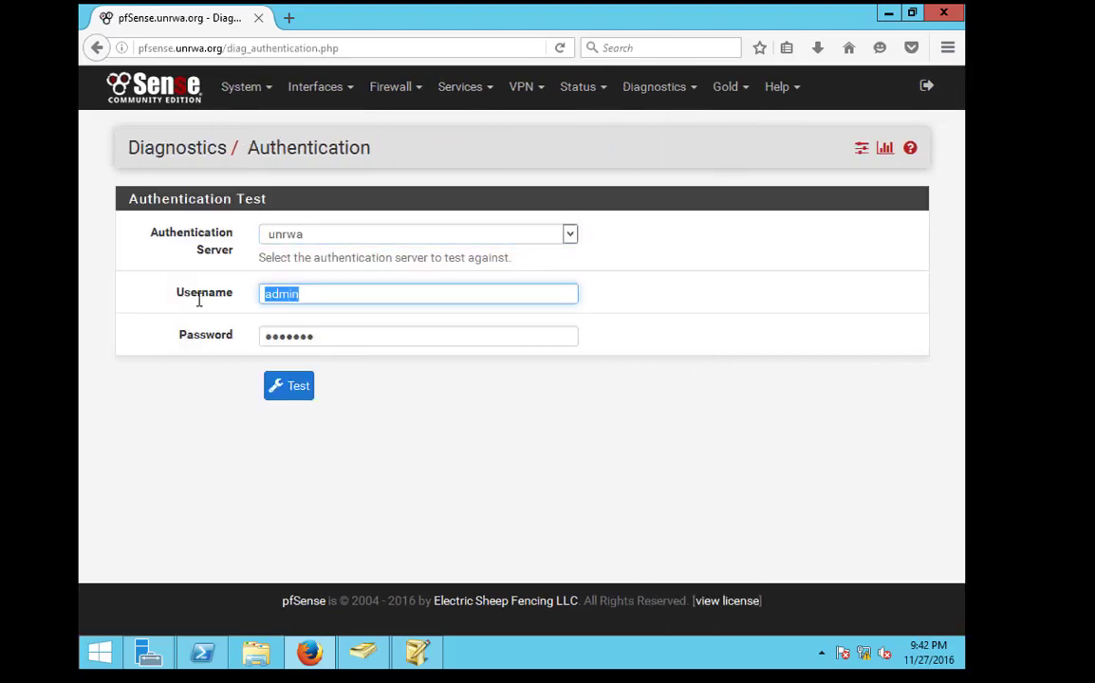
key("Tab")
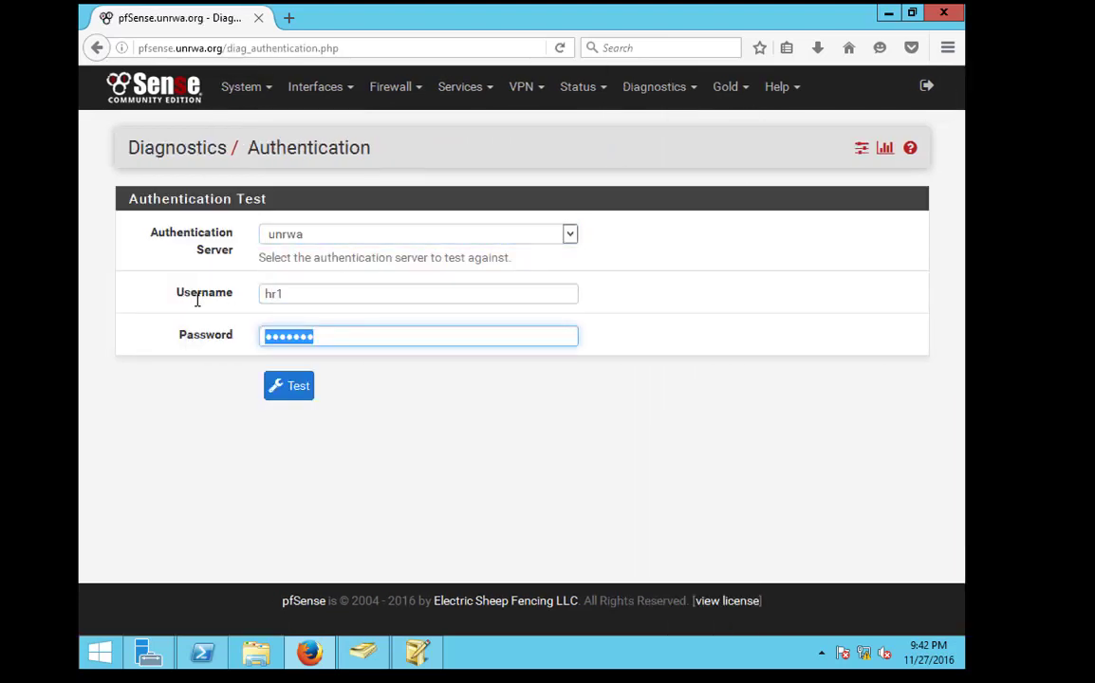
key("Return")
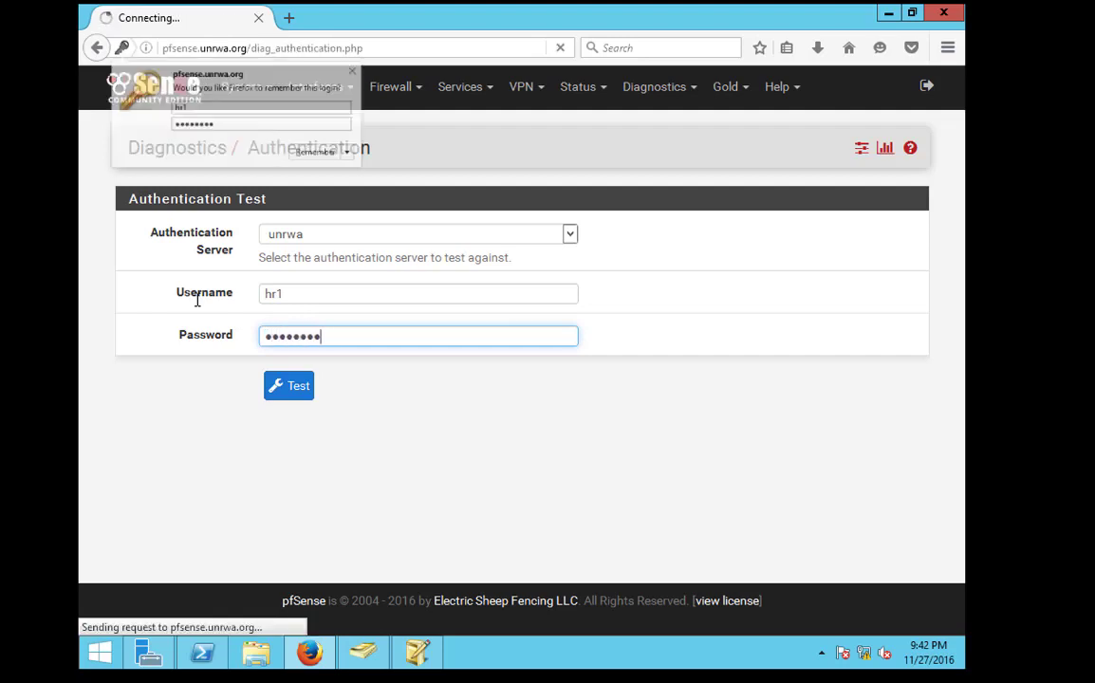
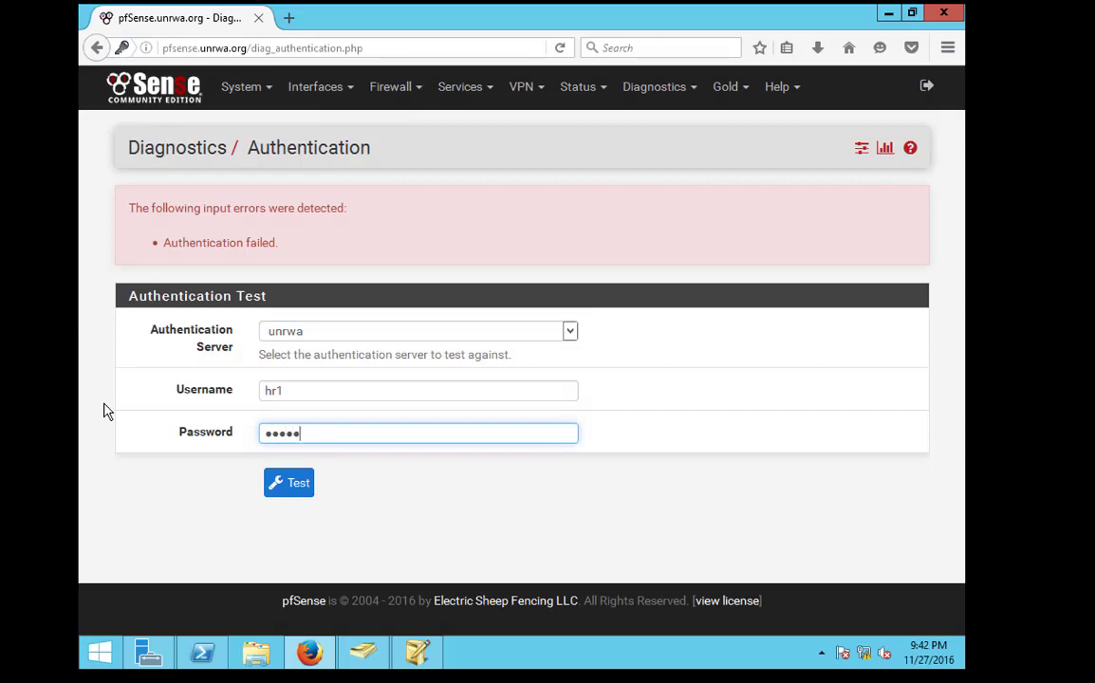
Run the authentication test against the unrwa server, decline saving the login, and return to the dashboard
key("Return")
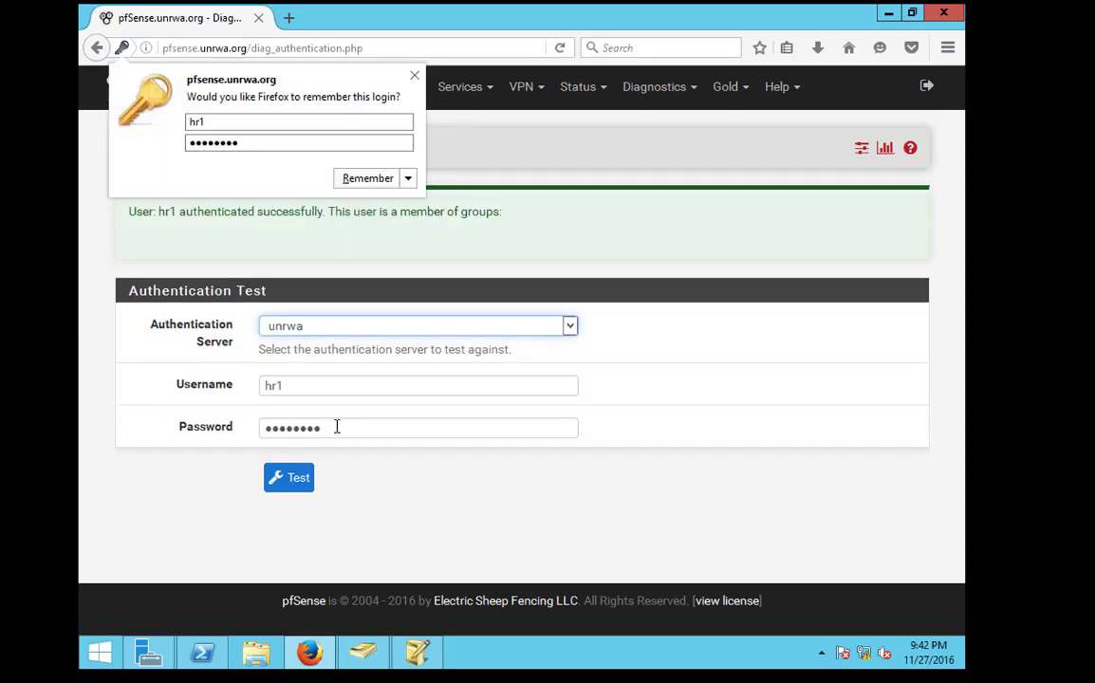
left_click(402, 242)
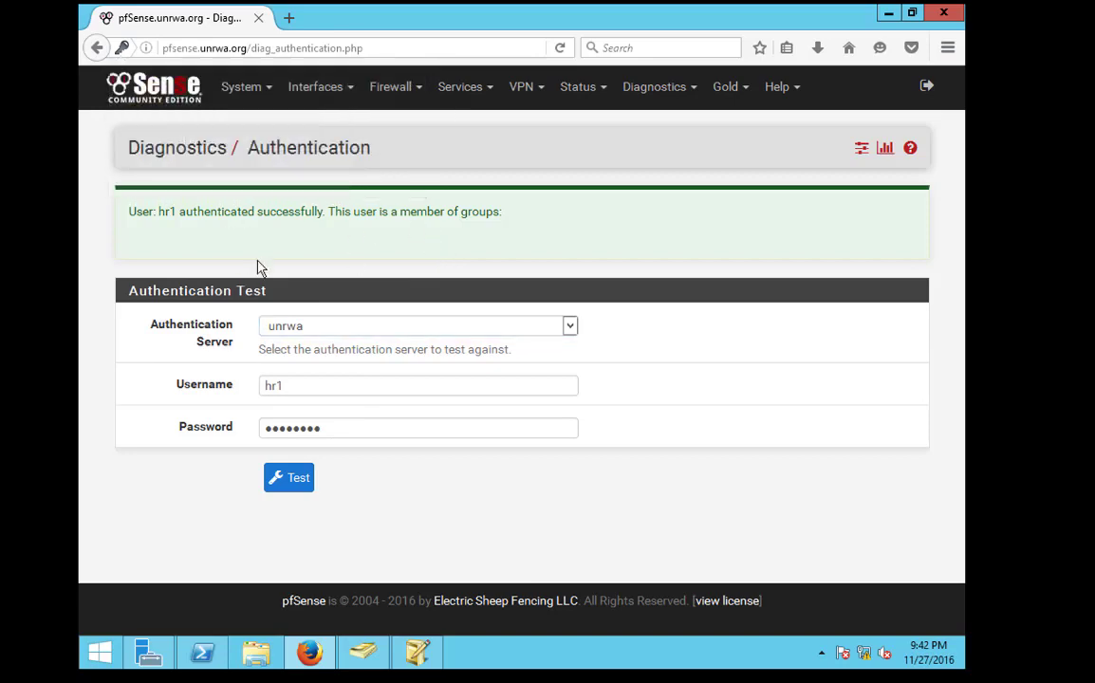
left_click(141, 86)
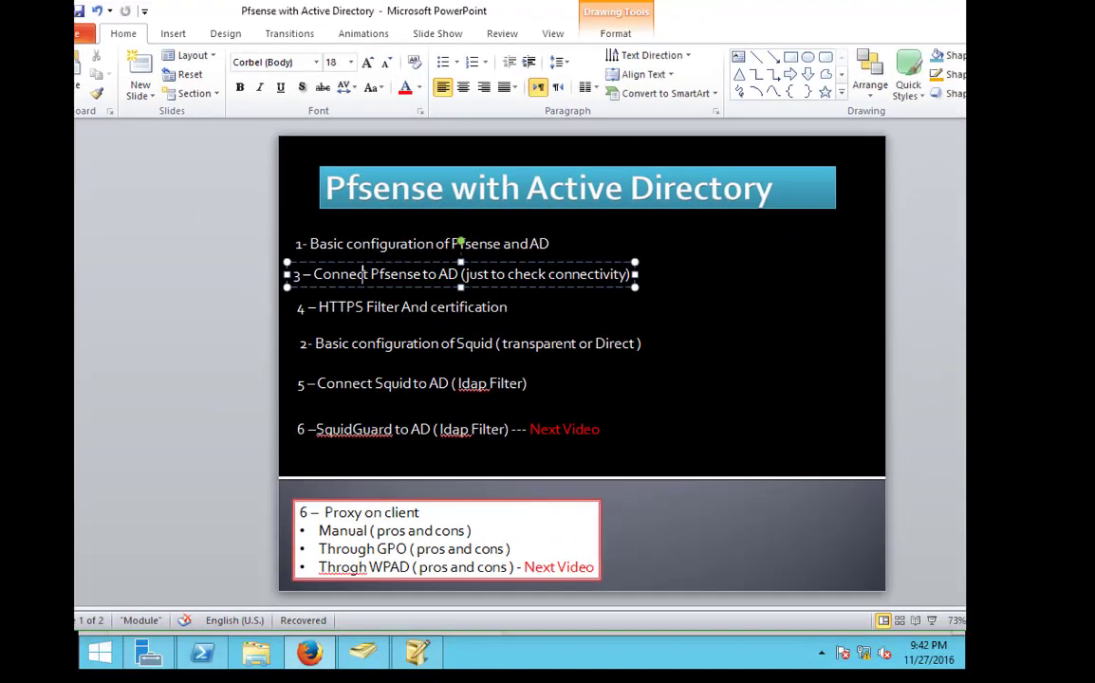
Walk through the outline slide's steps: AD connection, basic pfSense/AD, Squid basic configuration, and HTTPS Filter
left_click_drag(314, 275, 630, 275)
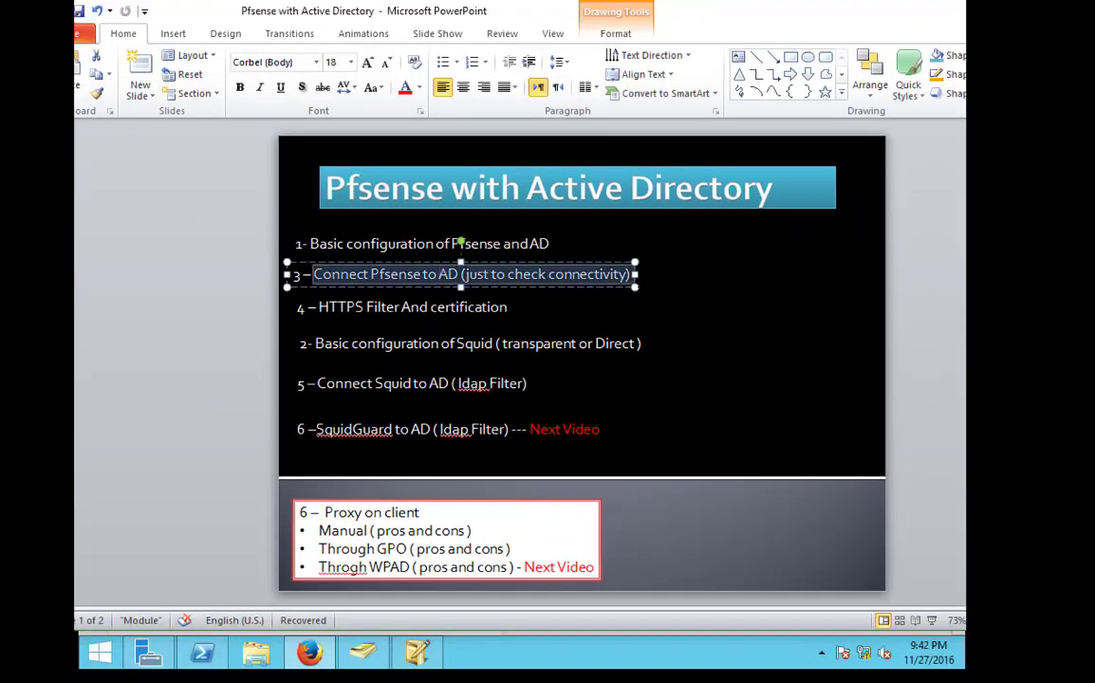
left_click(309, 244)
left_click_drag(309, 244, 549, 244)
left_click(562, 330)
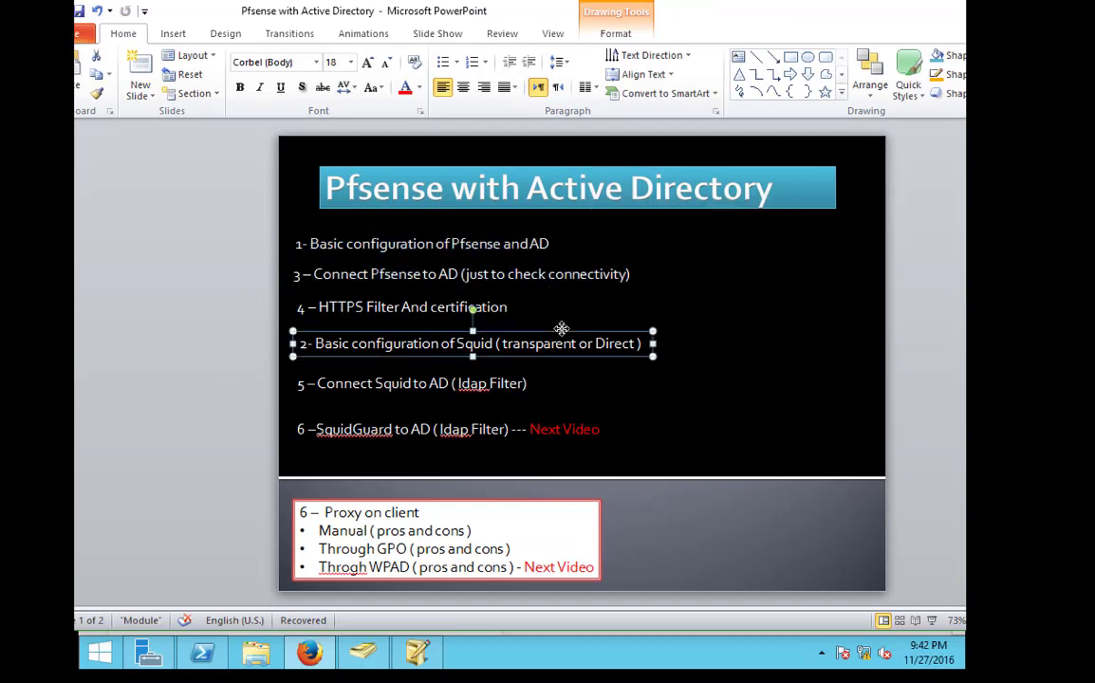
left_click(364, 307)
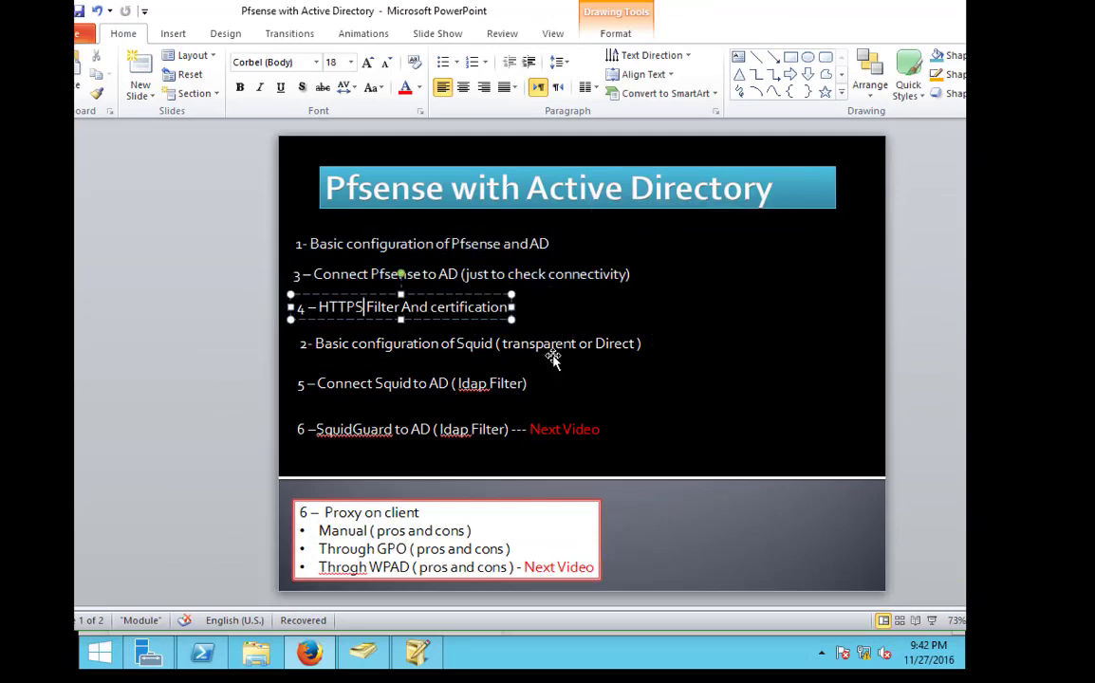
left_click(549, 343)
left_click(419, 323)
Open System > Package Manager and search the available packages for squid
key("alt+Tab")
left_click(384, 101)
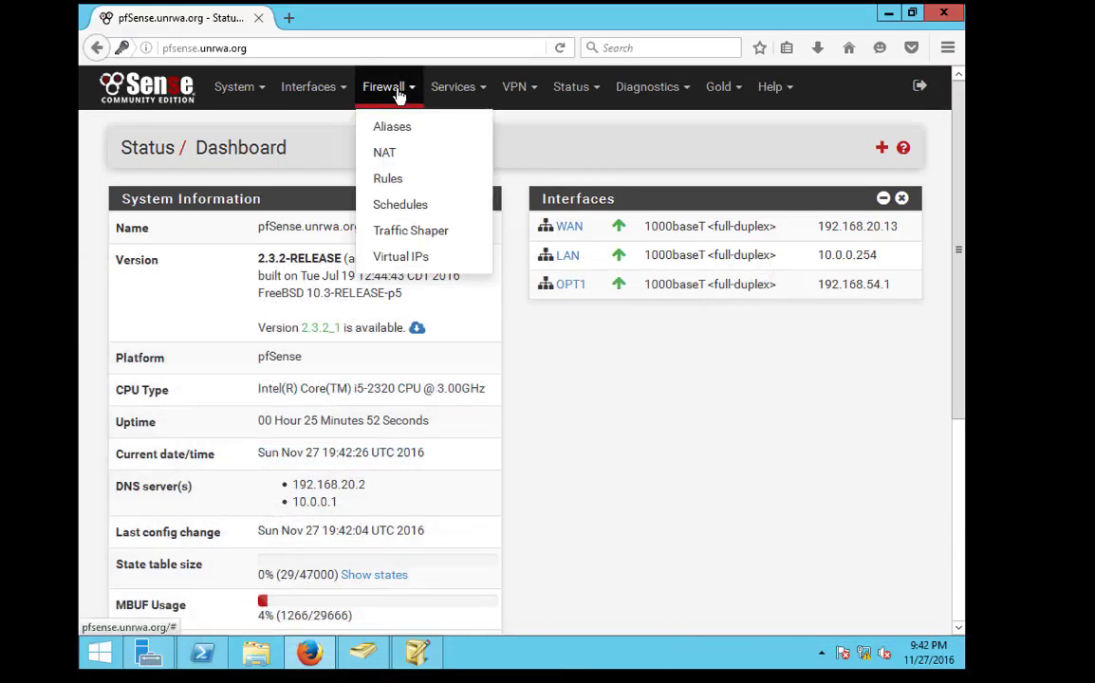
left_click(462, 93)
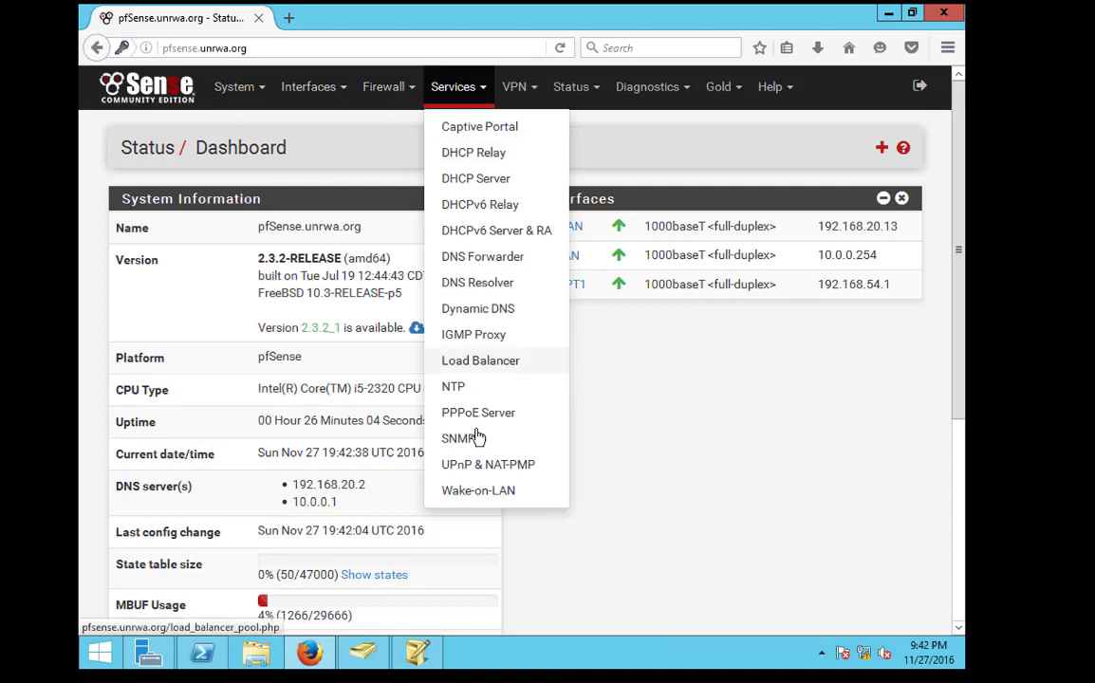
left_click(253, 93)
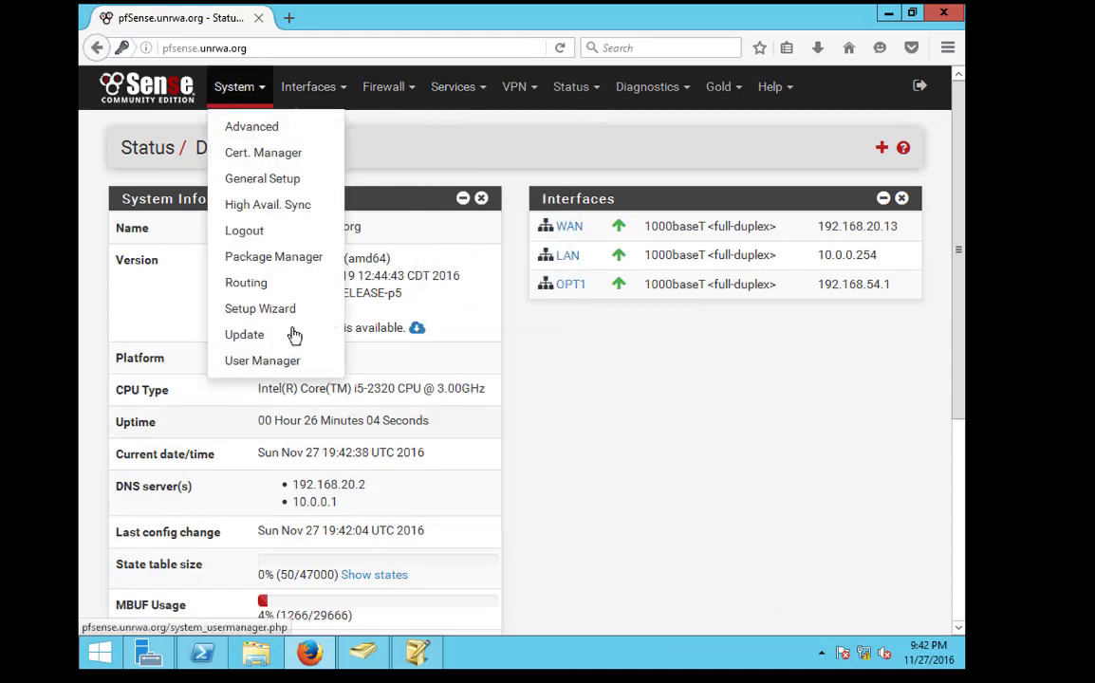
left_click(272, 258)
left_click(292, 210)
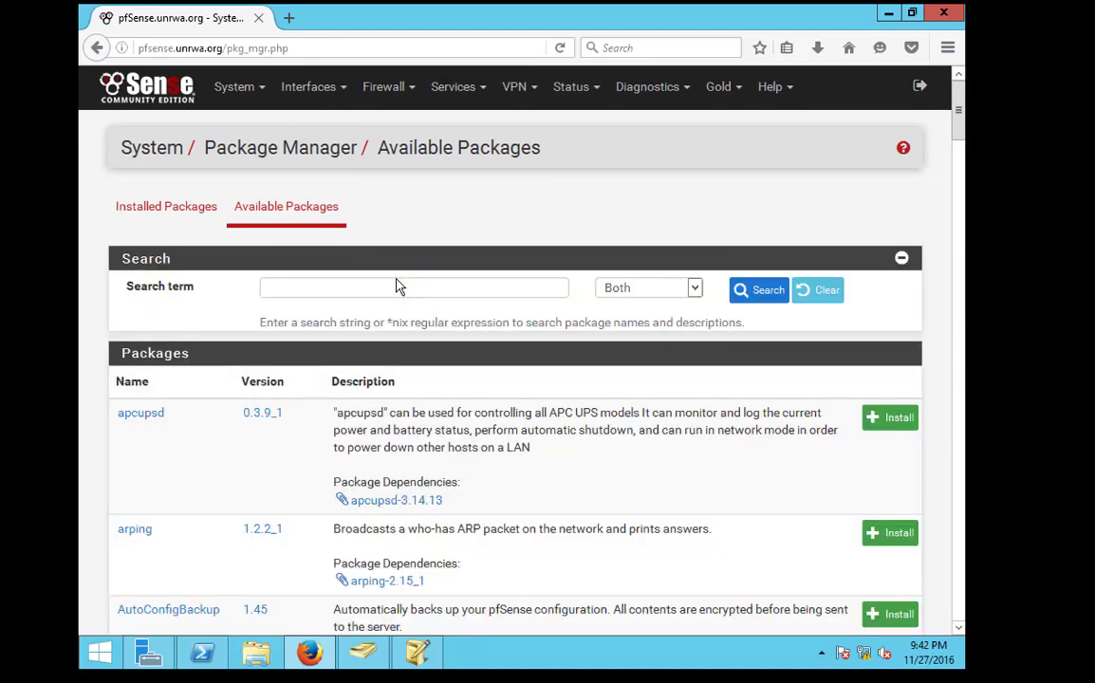
left_click(338, 288)
type("sq")
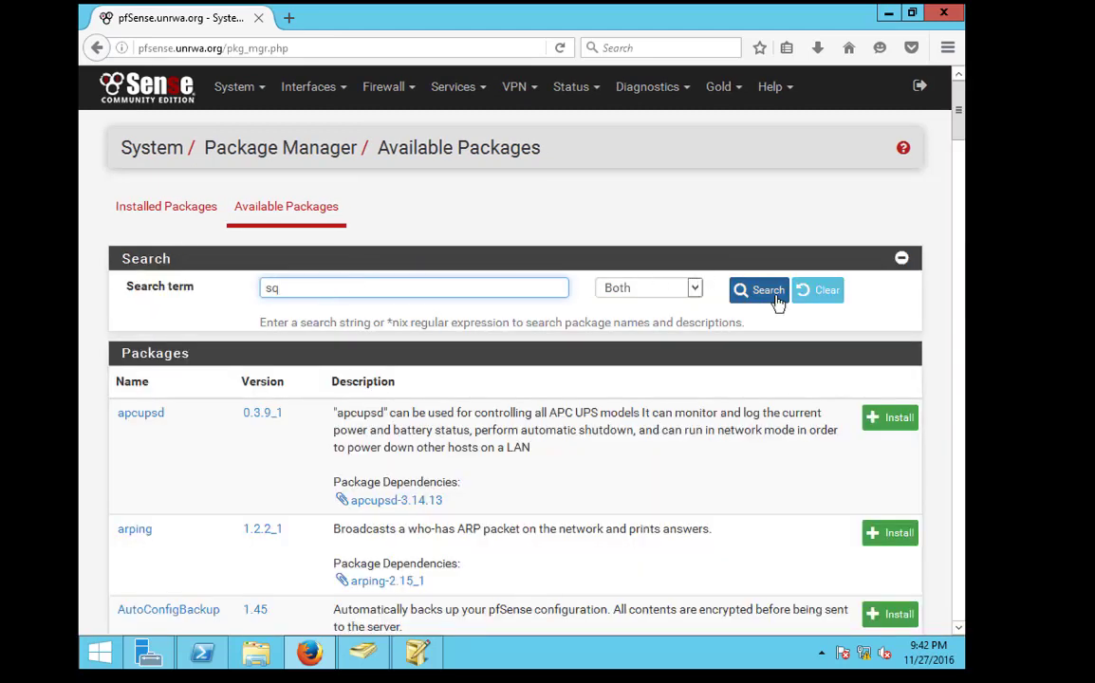
left_click(769, 293)
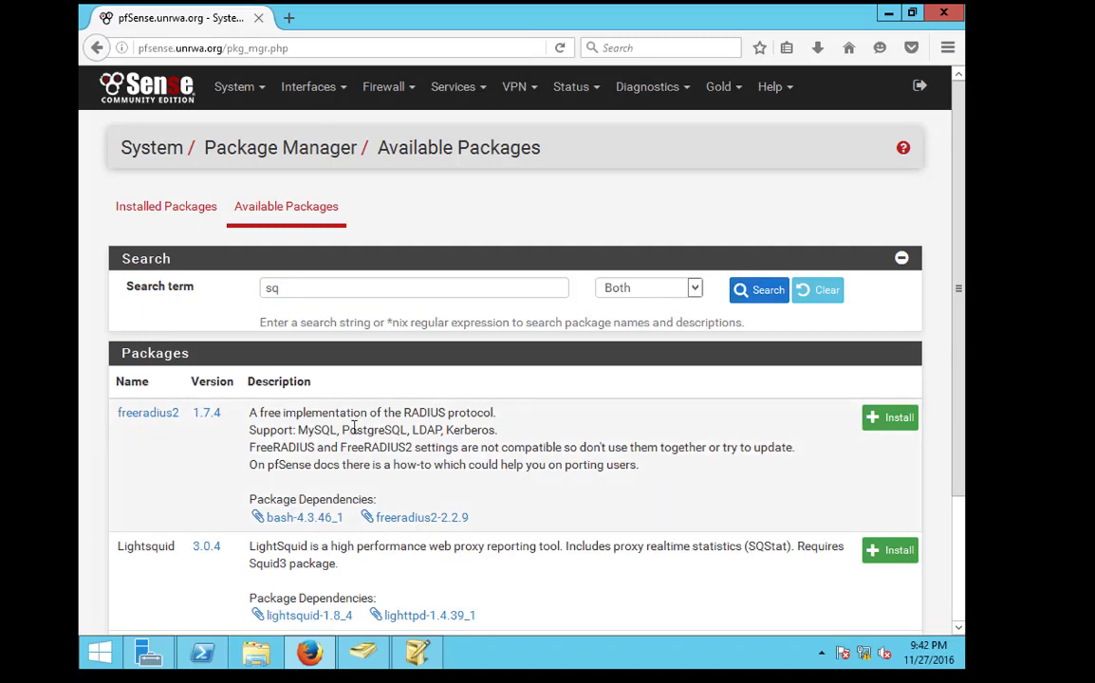
Check the Installed Packages tab, which lists squid 0.4.23_1
scroll(335, 462, "down", 1)
scroll(334, 461, "down", 2)
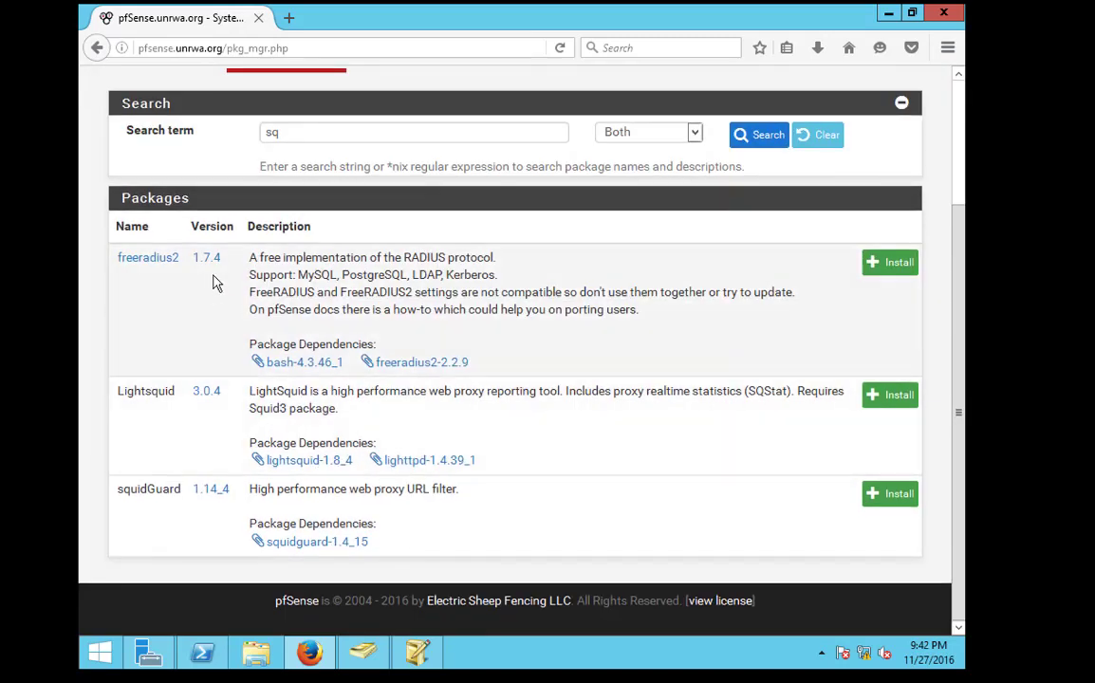
scroll(209, 433, "up", 3)
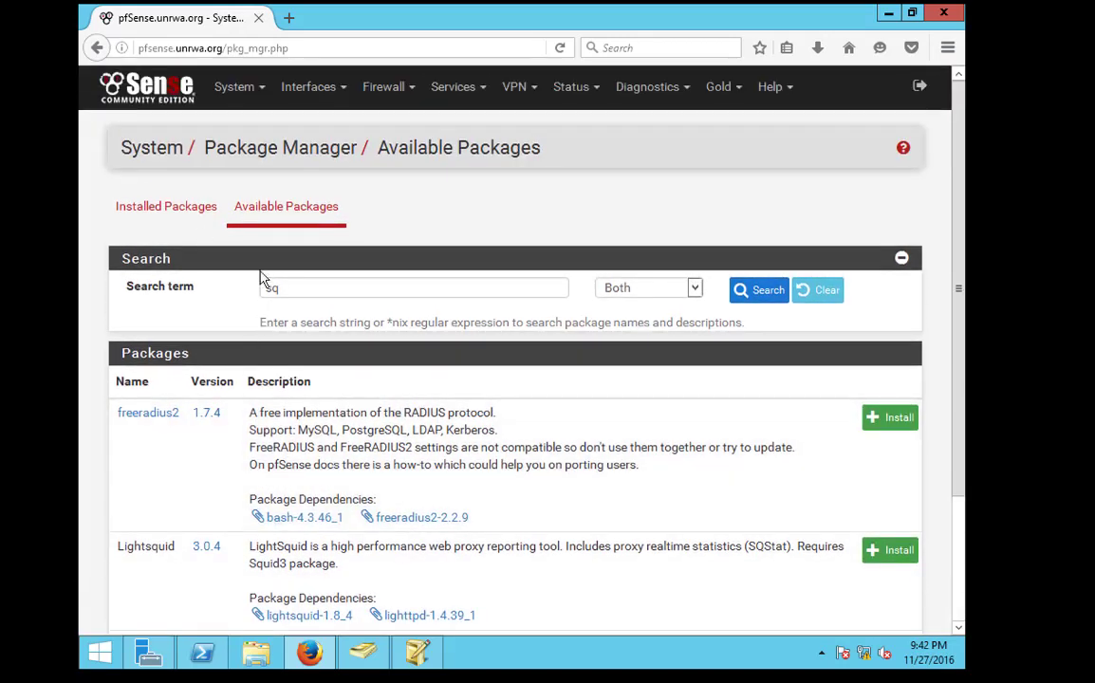
left_click(199, 223)
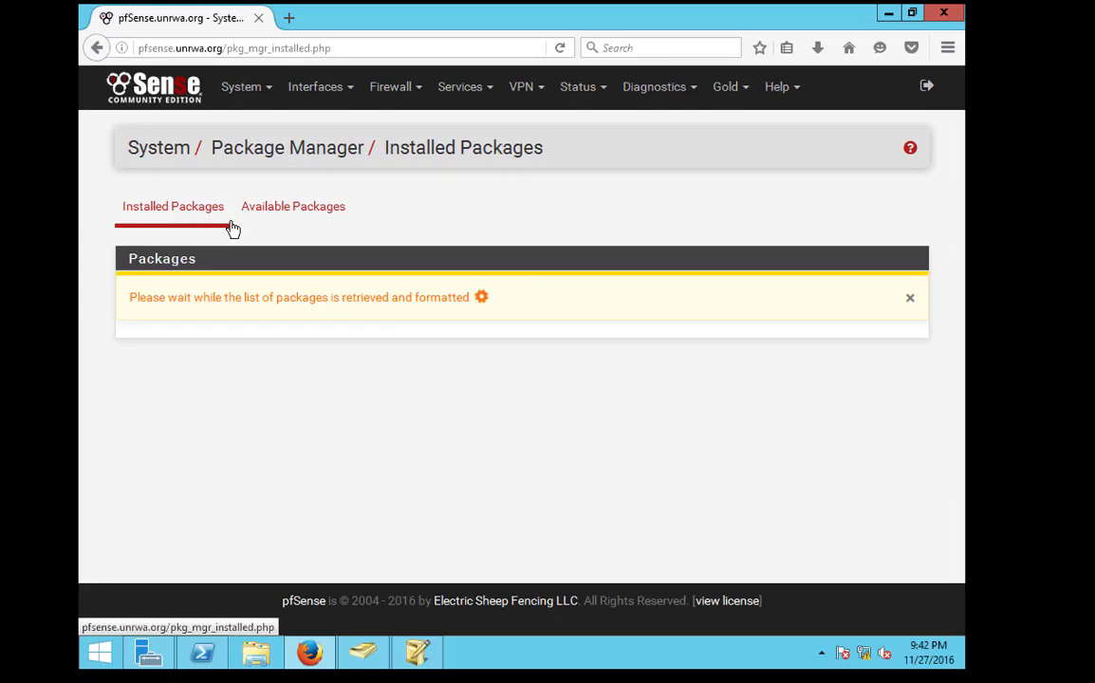
Return to the package list and scroll through it to review the squid entry
left_click(455, 90)
left_click(281, 208)
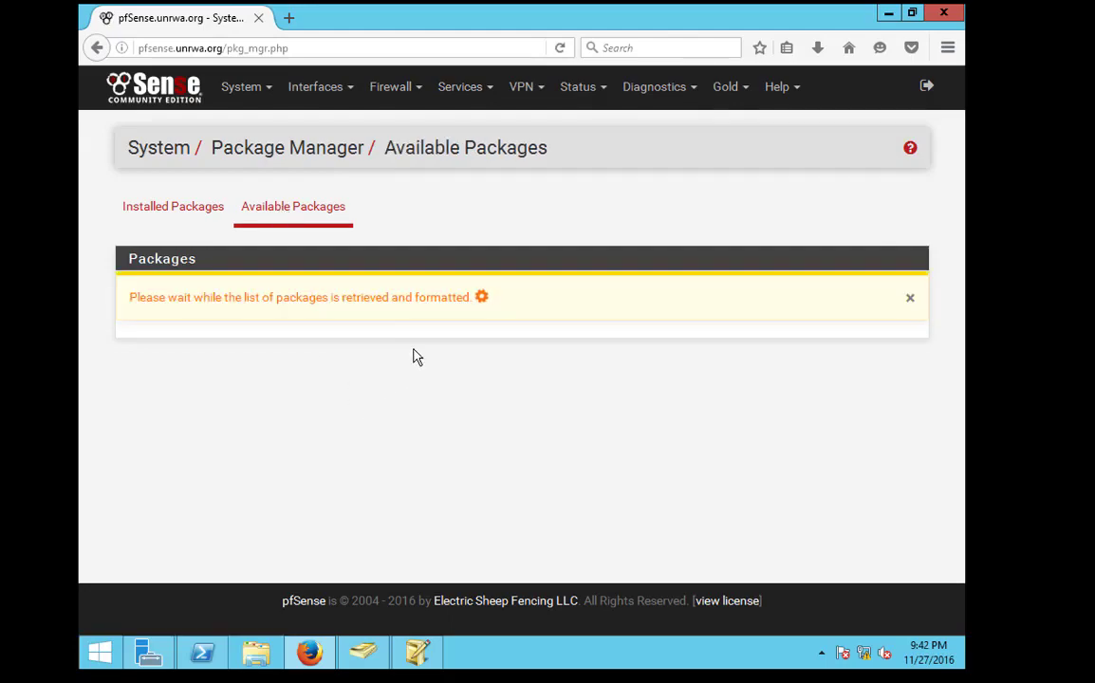
scroll(456, 285, "down", 15)
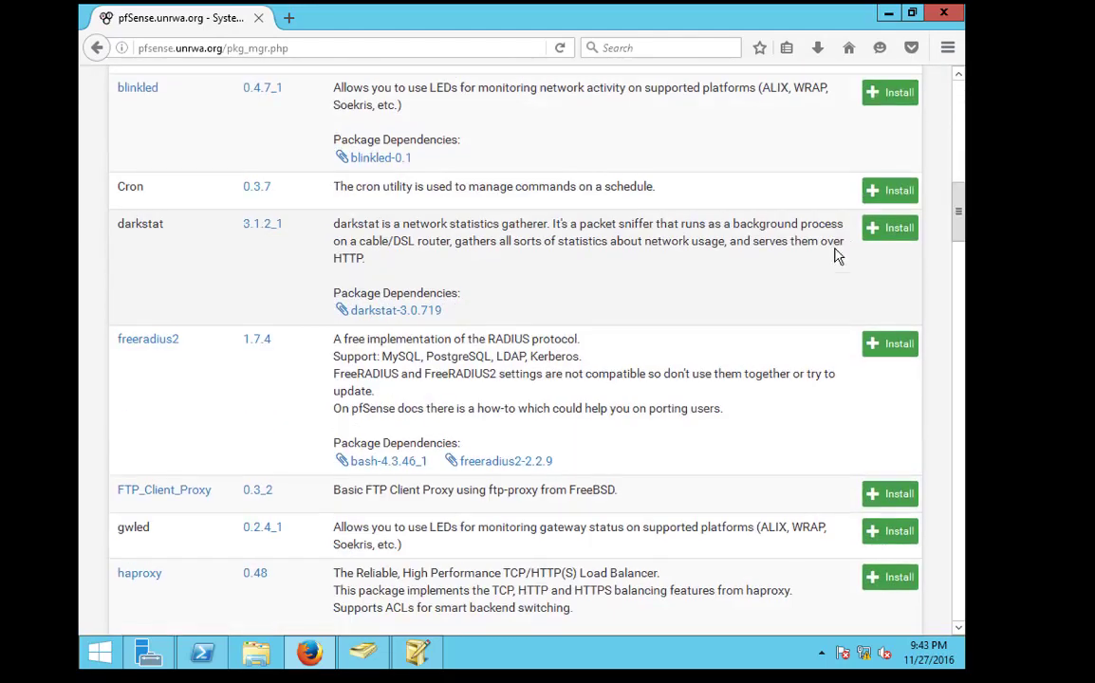
scroll(949, 455, "down", 20)
scroll(955, 485, "down", 5)
scroll(952, 392, "up", 6)
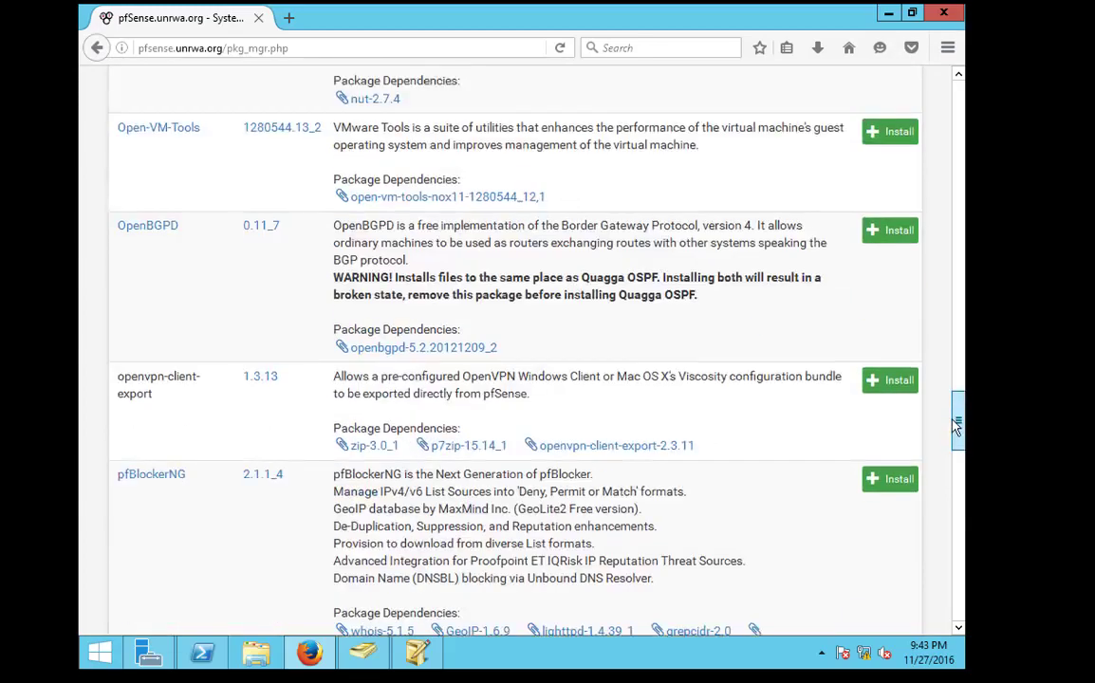
left_click_drag(952, 392, 950, 569)
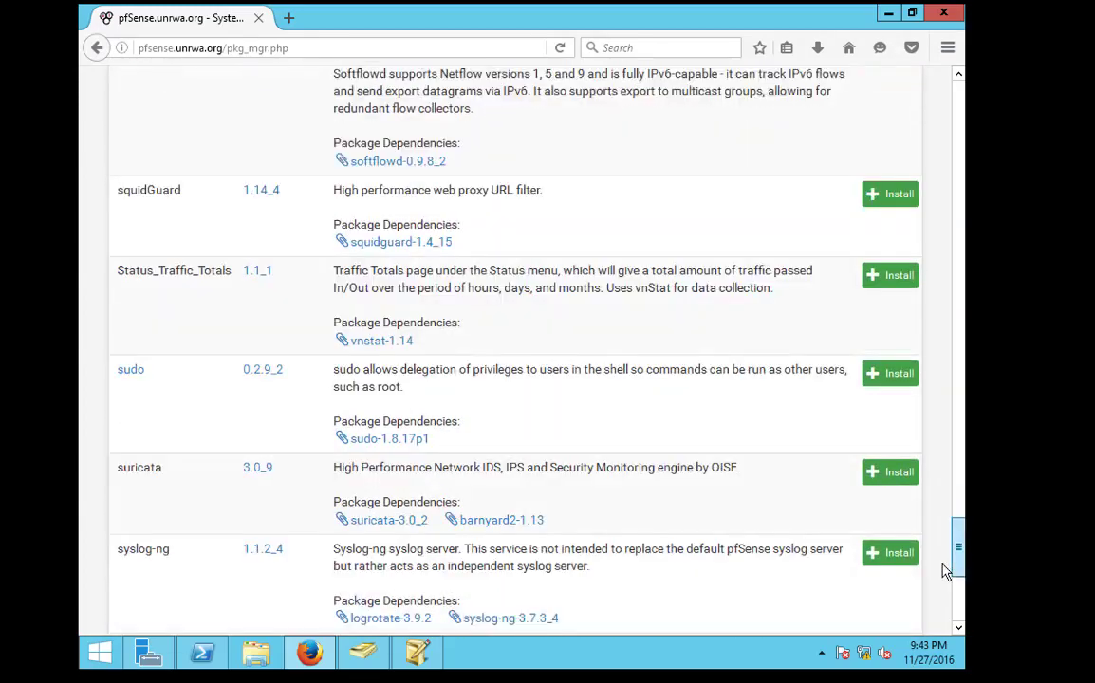
scroll(535, 391, "down", 1)
scroll(458, 331, "up", 1)
scroll(191, 171, "up", 4)
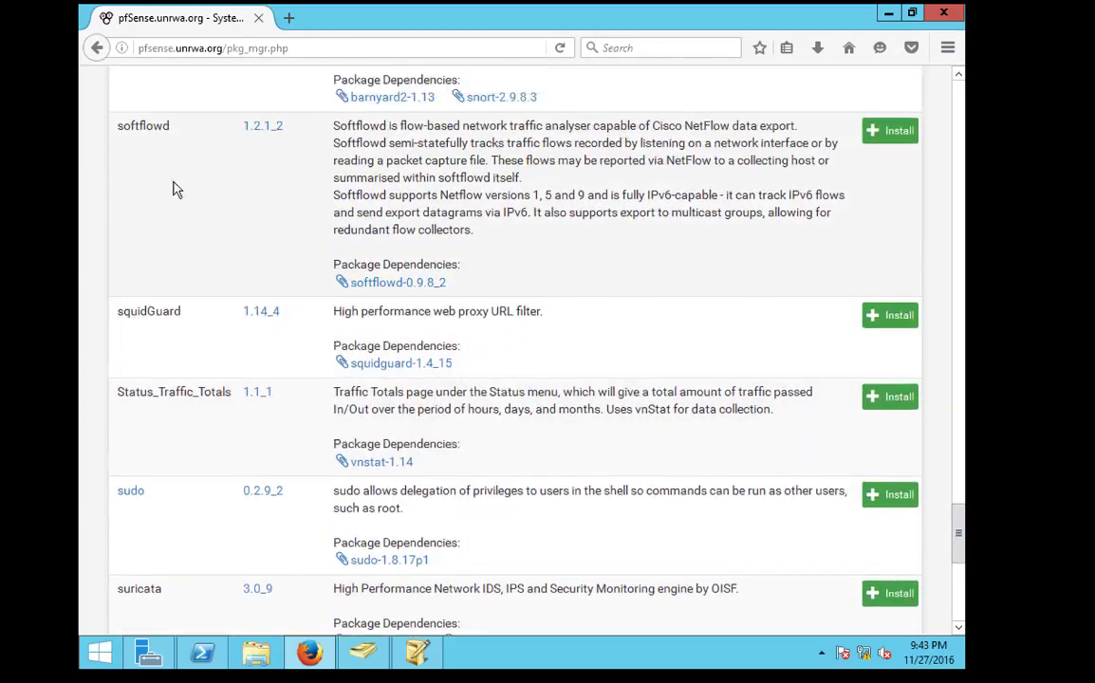
scroll(238, 310, "down", 9)
scroll(237, 310, "up", 1)
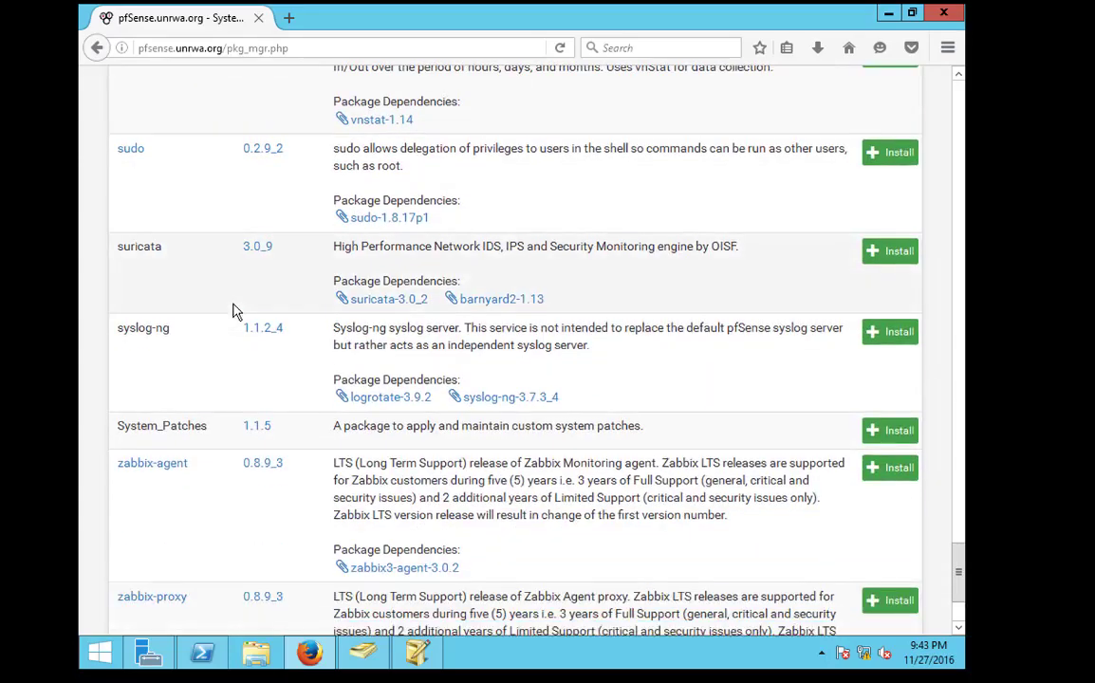
scroll(237, 311, "down", 3)
scroll(237, 311, "up", 10)
scroll(294, 312, "up", 19)
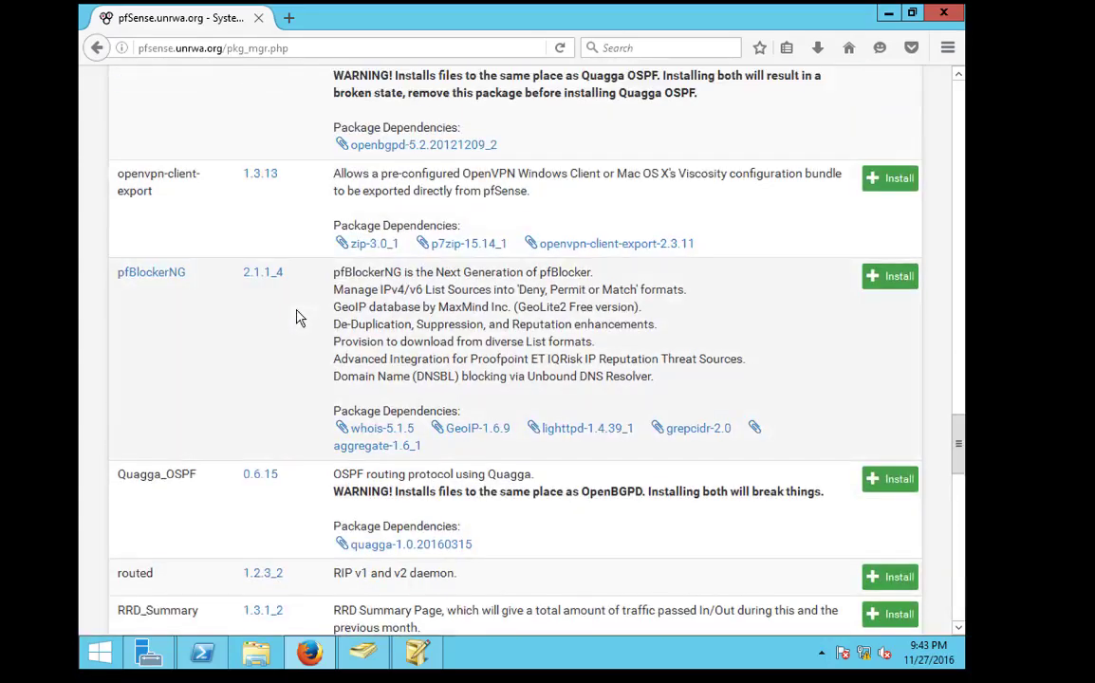
scroll(296, 310, "down", 9)
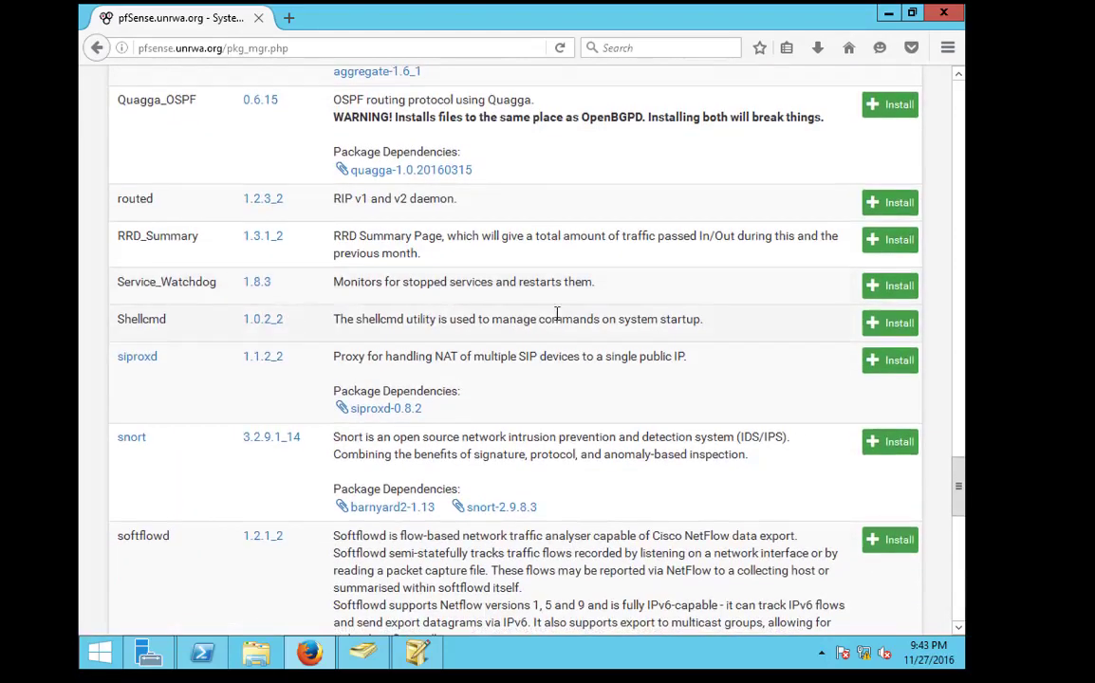
scroll(556, 318, "down", 12)
scroll(546, 346, "down", 7)
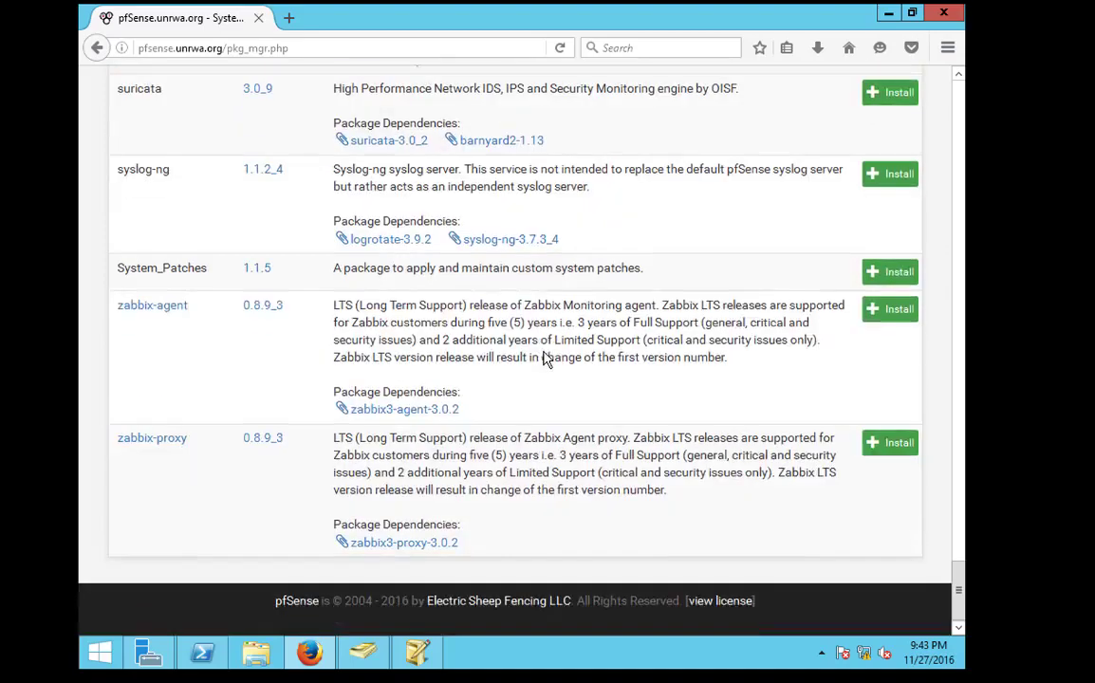
scroll(547, 356, "up", 20)
scroll(545, 358, "up", 20)
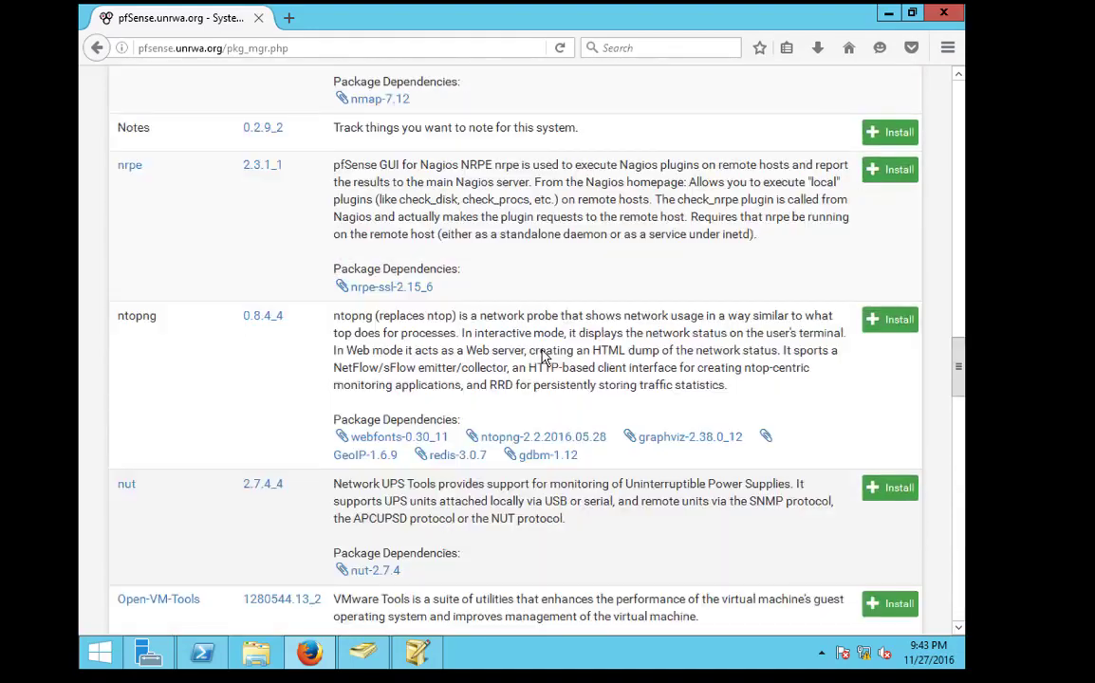
scroll(537, 355, "up", 16)
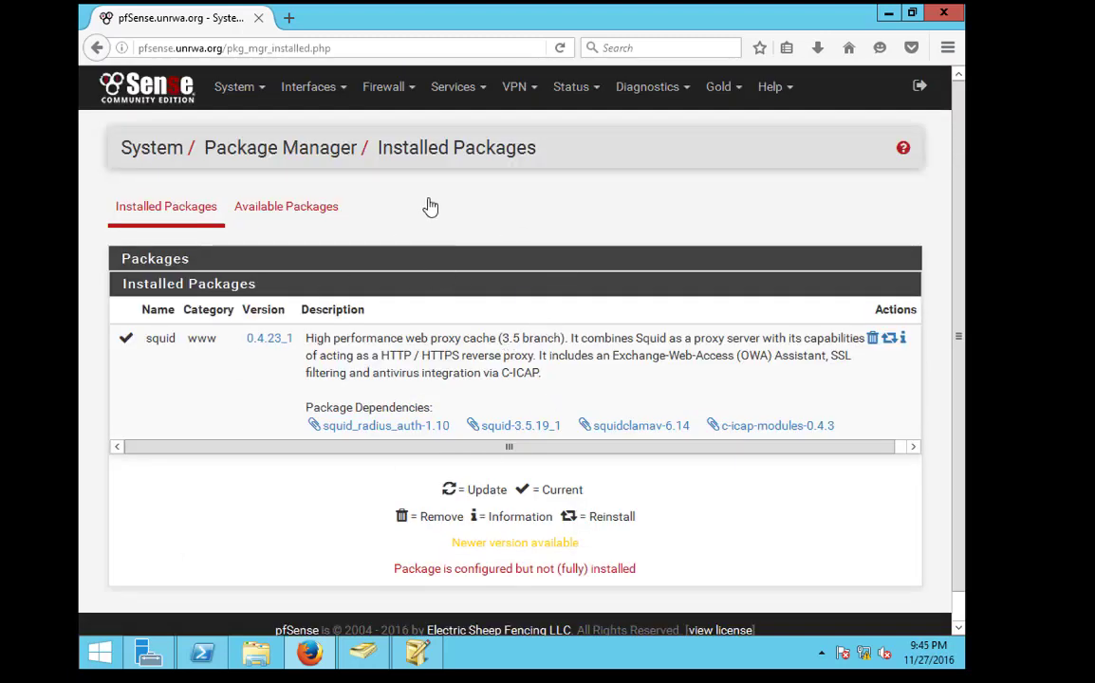
Save the Squid Proxy Server's Local Cache settings
left_click(384, 87)
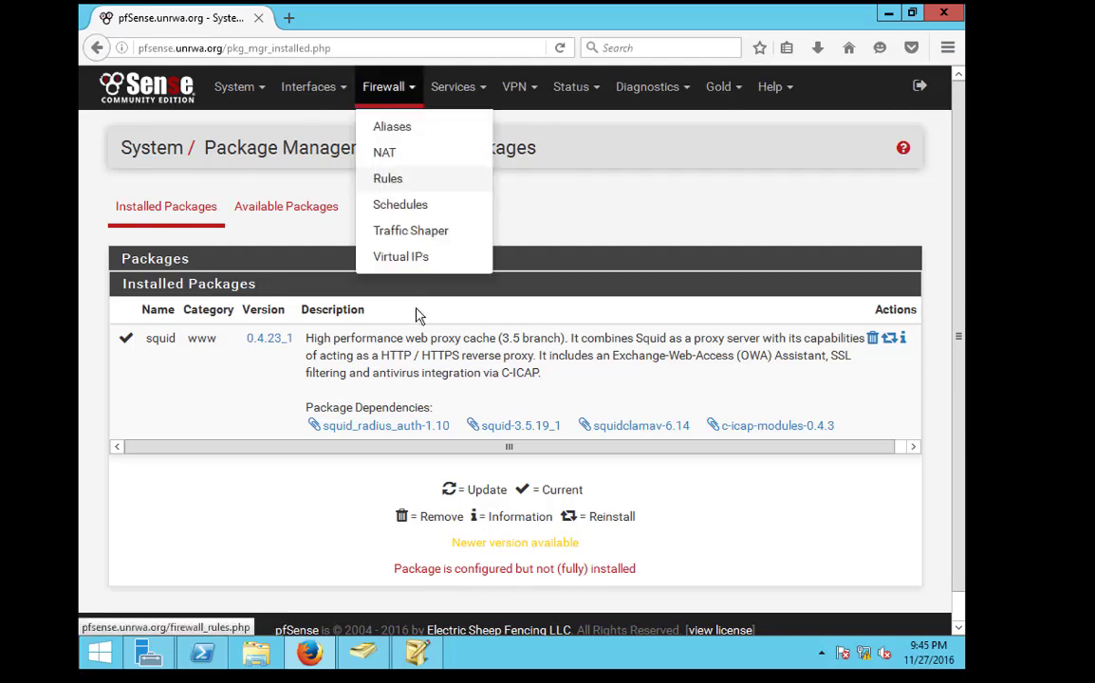
left_click(455, 91)
left_click(492, 467)
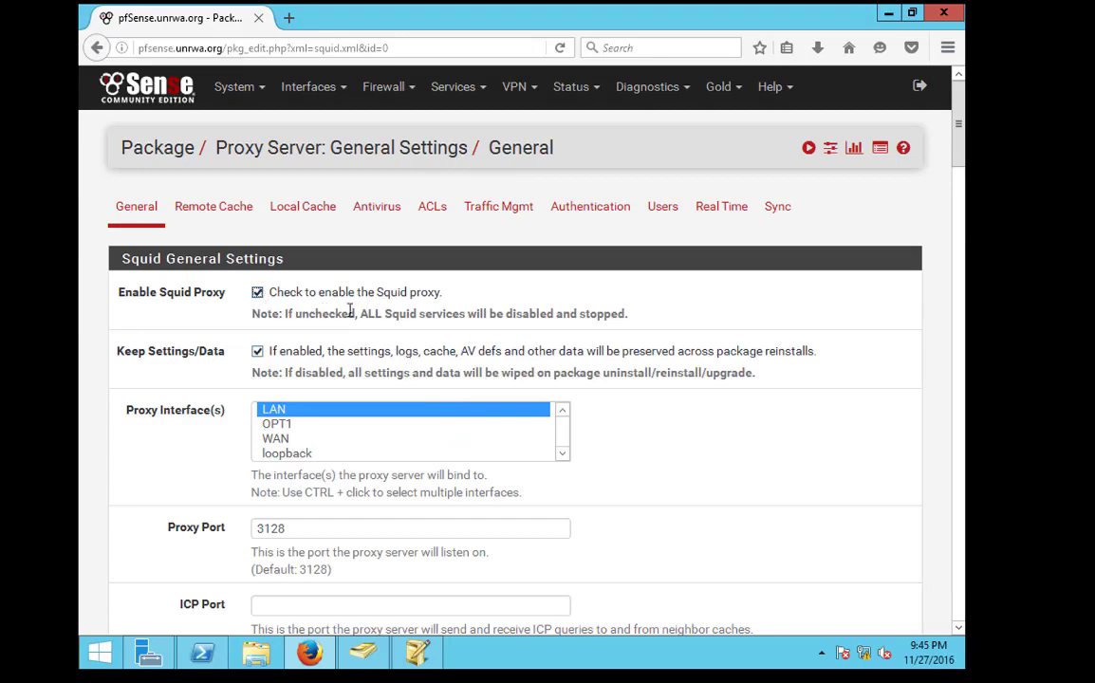
left_click(258, 292)
left_click(284, 209)
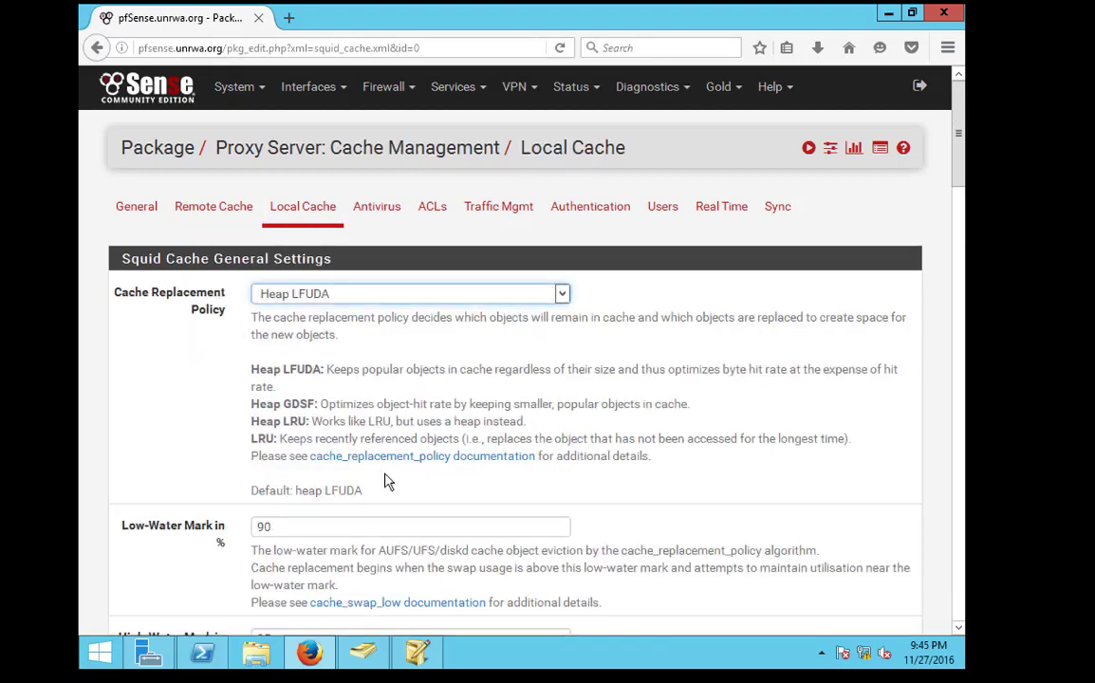
scroll(336, 469, "down", 15)
scroll(294, 482, "down", 5)
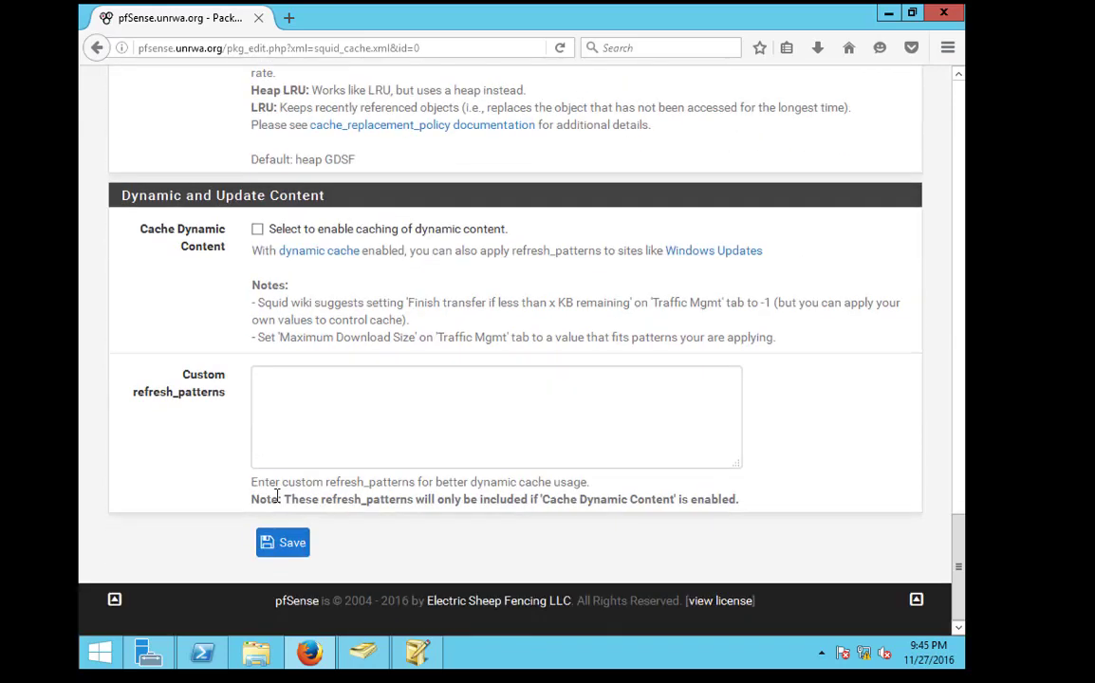
left_click(287, 543)
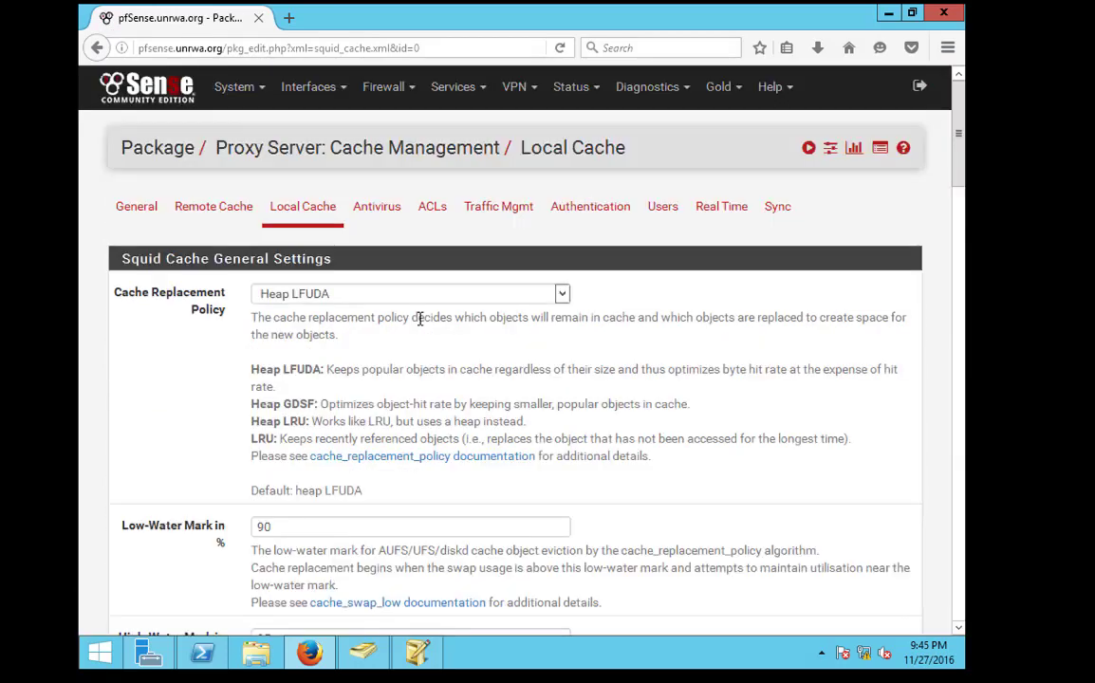
Enable the Squid proxy on the General tab, leaving Transparent HTTP Proxy off
left_click(137, 203)
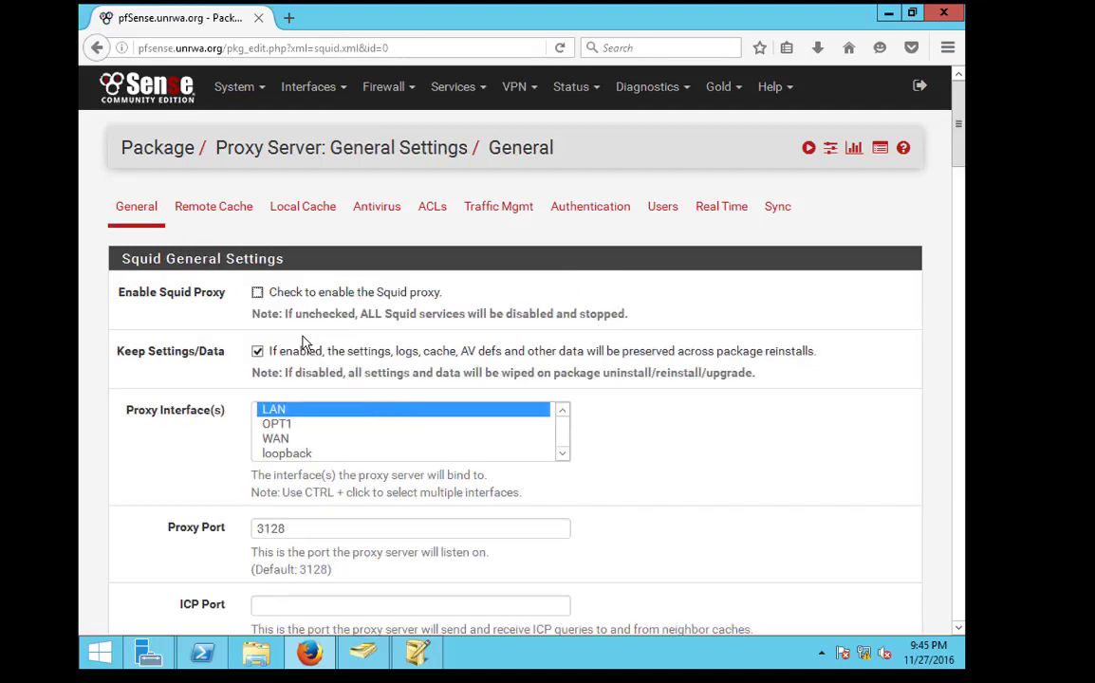
left_click(256, 292)
scroll(308, 299, "down", 5)
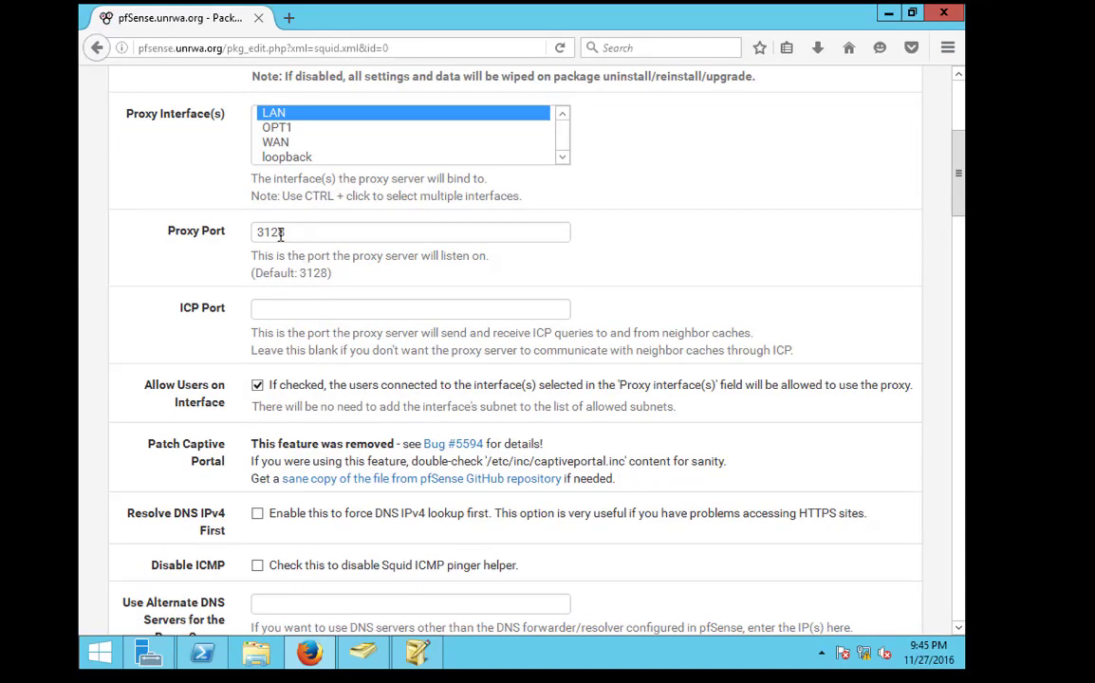
scroll(319, 501, "down", 3)
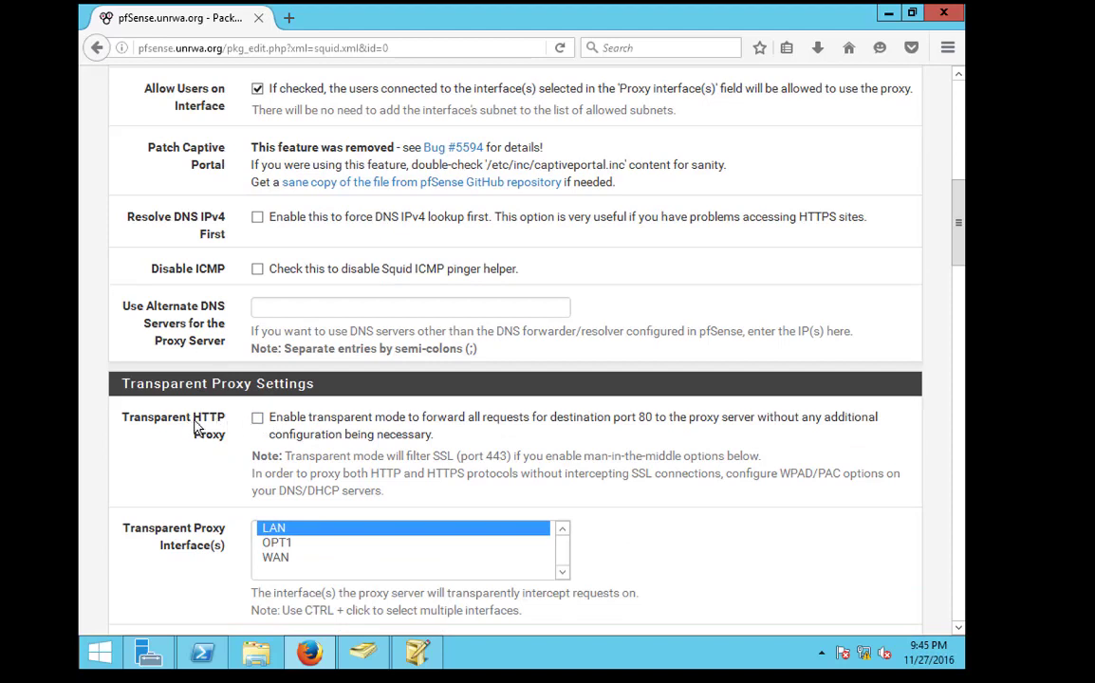
left_click_drag(148, 423, 137, 424)
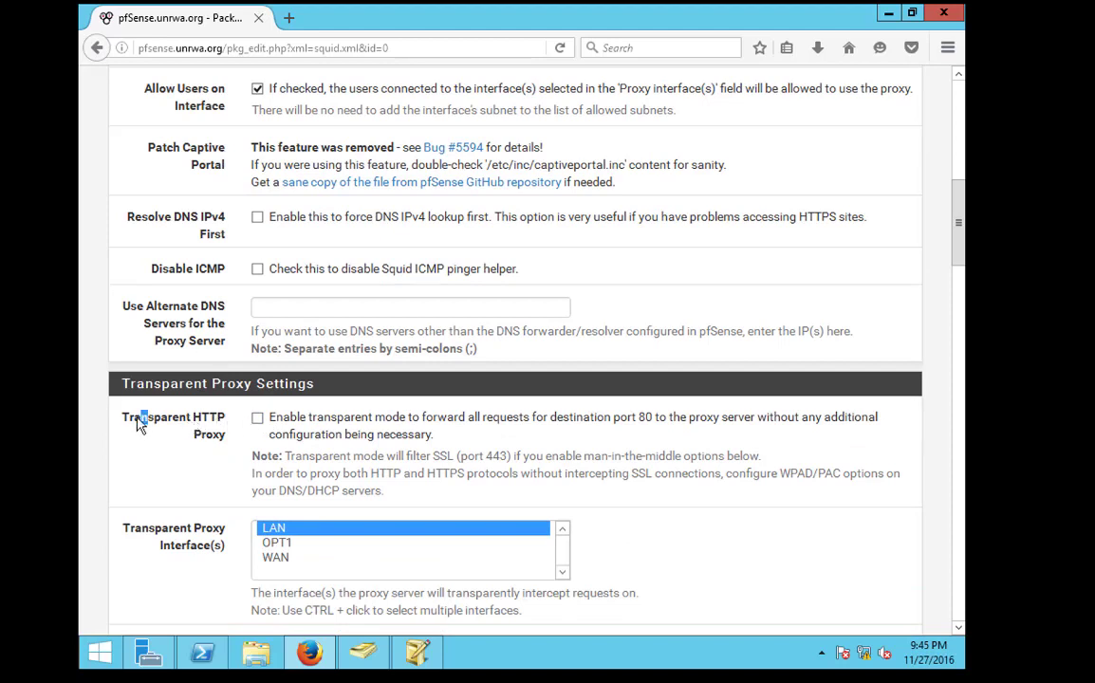
left_click(458, 422)
left_click(258, 419)
Change the proxy port from 3128 to 8080
scroll(370, 332, "up", 4)
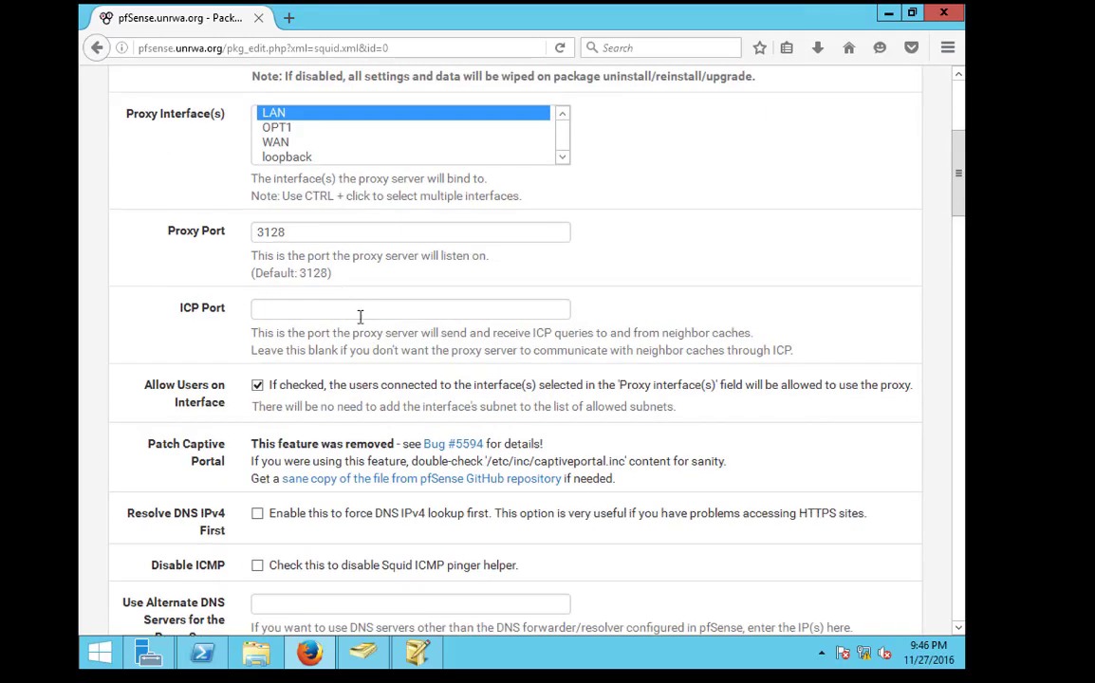
scroll(337, 286, "up", 2)
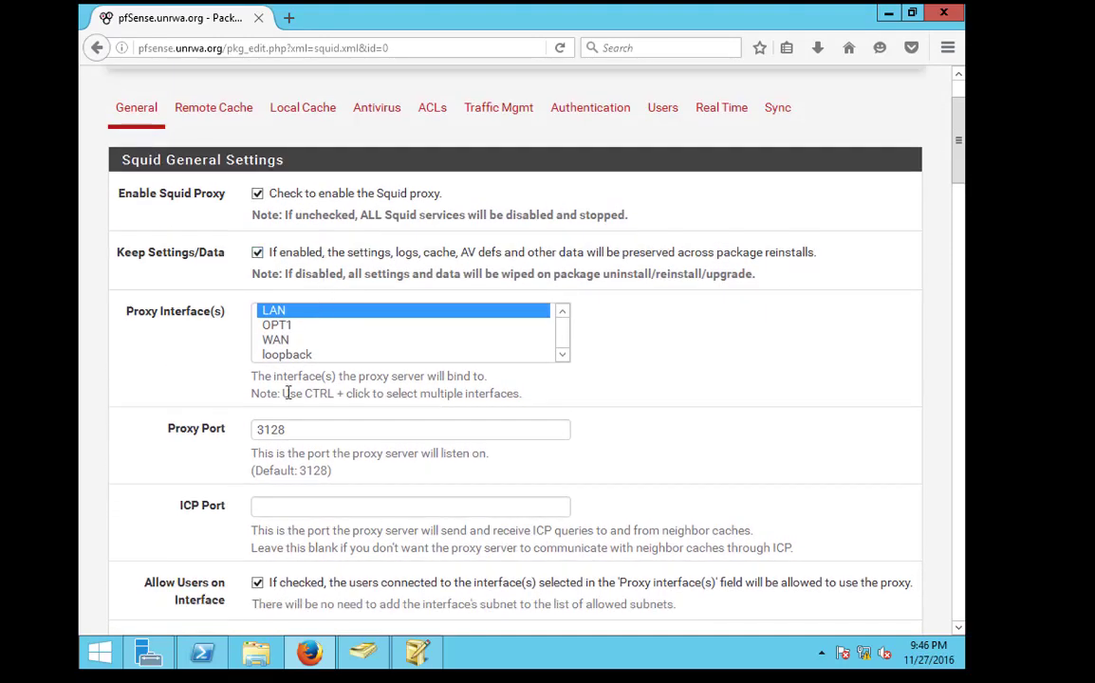
double_click(300, 434)
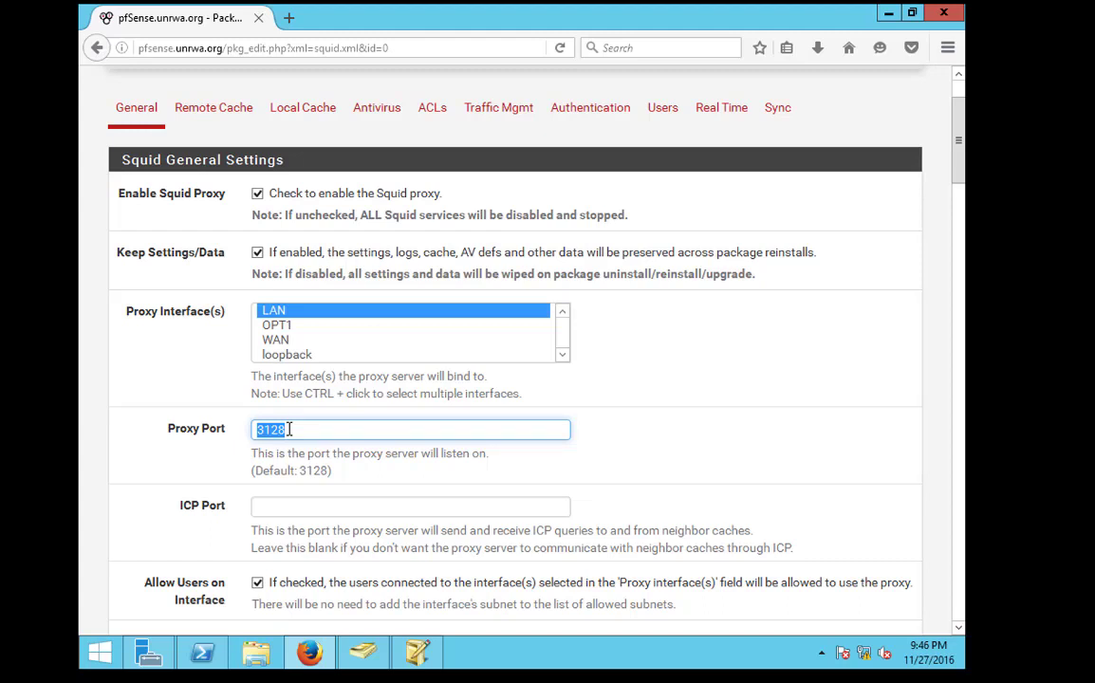
type("8080")
Review SSL Man In the Middle Filtering, where the CA list offers only 'none'
scroll(343, 475, "down", 10)
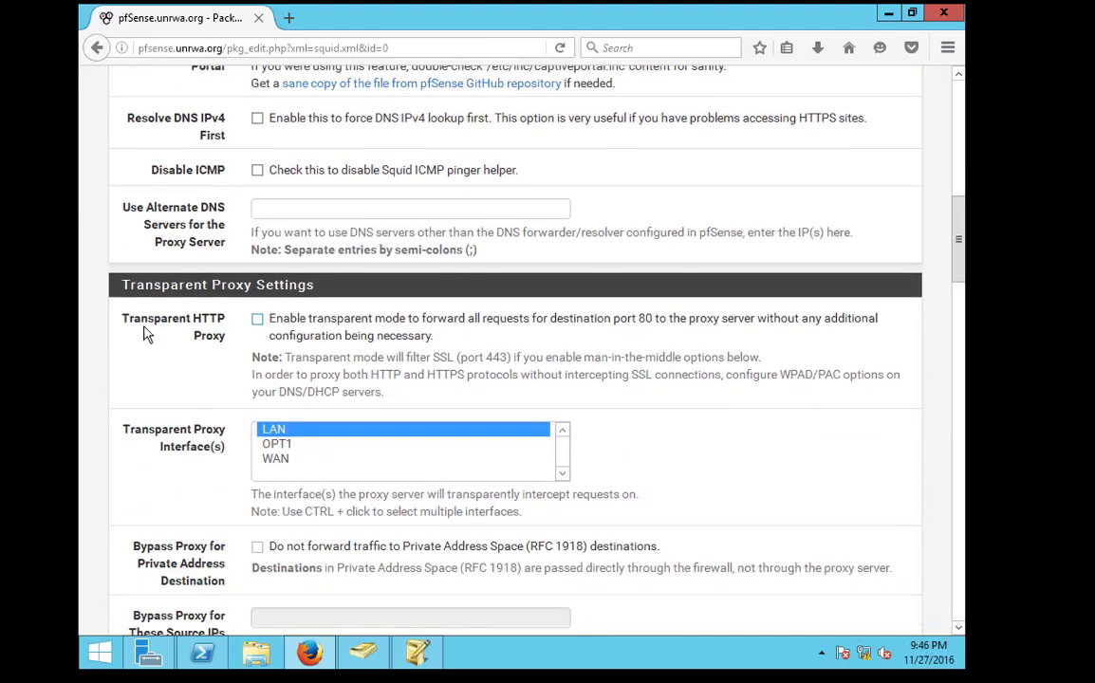
scroll(239, 376, "down", 9)
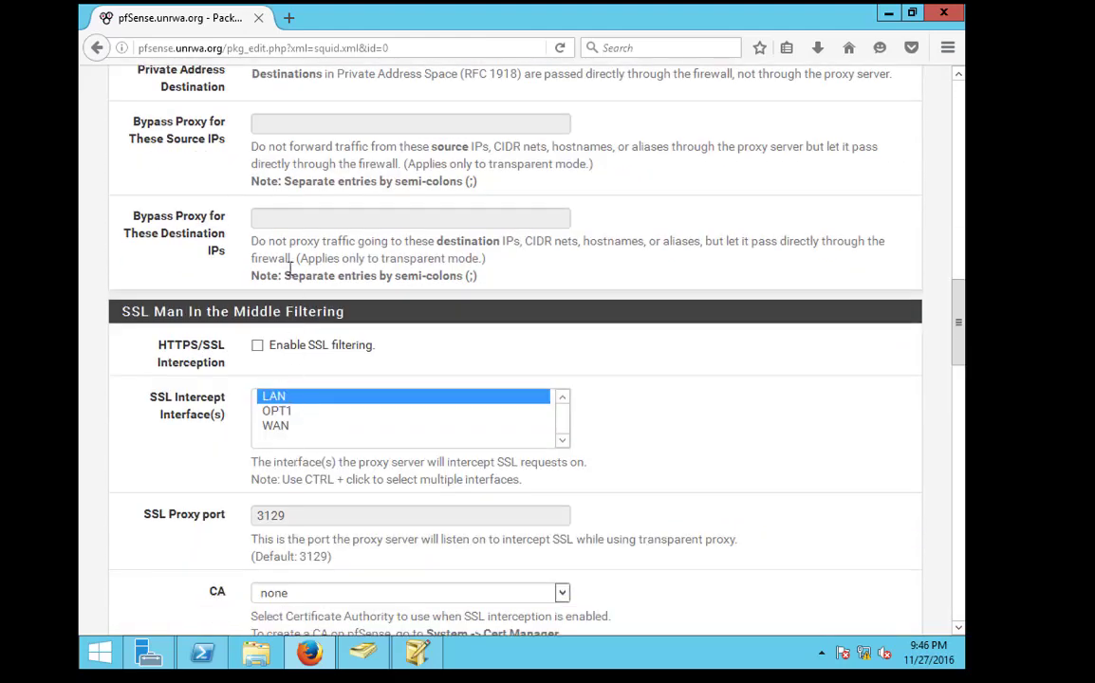
left_click_drag(128, 353, 238, 353)
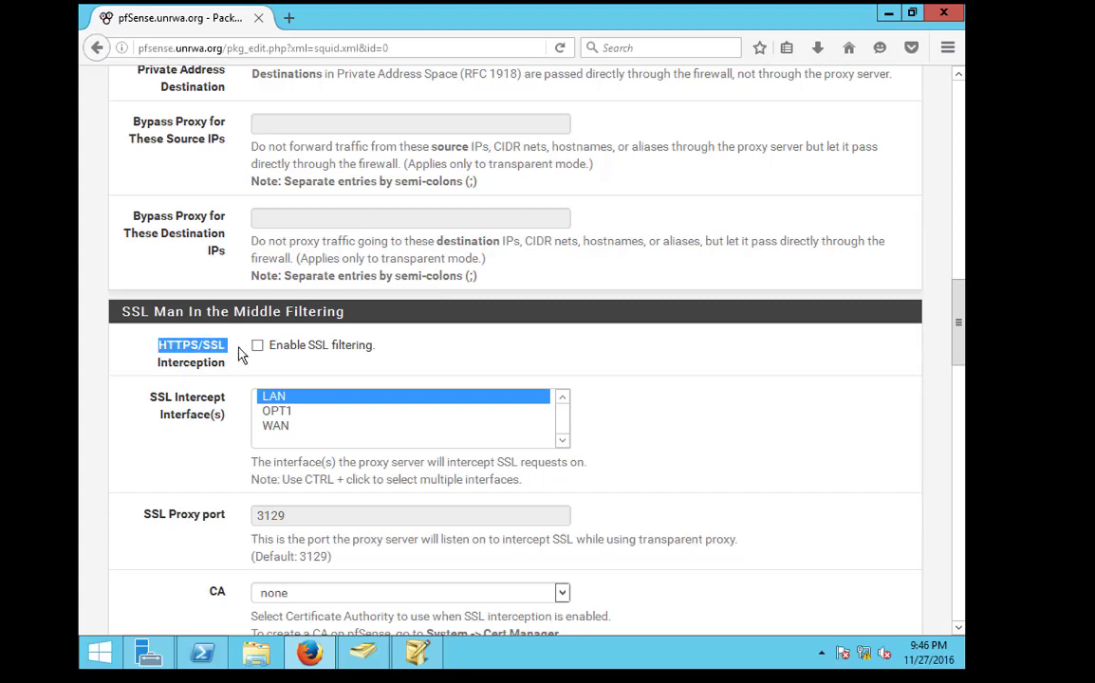
scroll(314, 446, "down", 2)
left_click(326, 494)
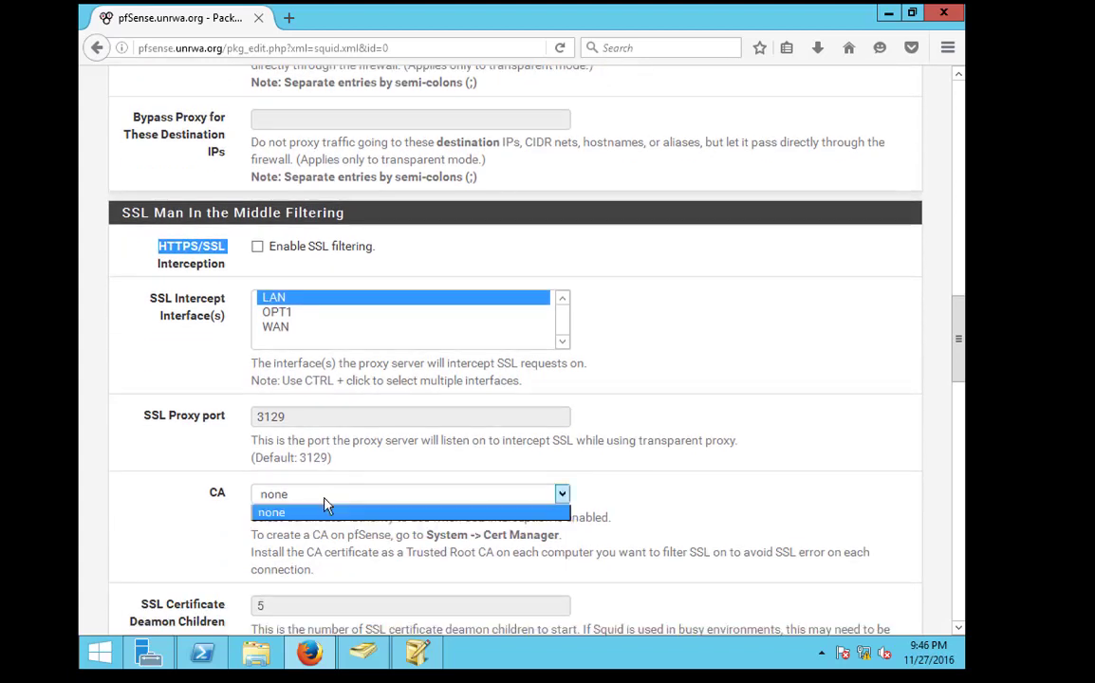
left_click(222, 503)
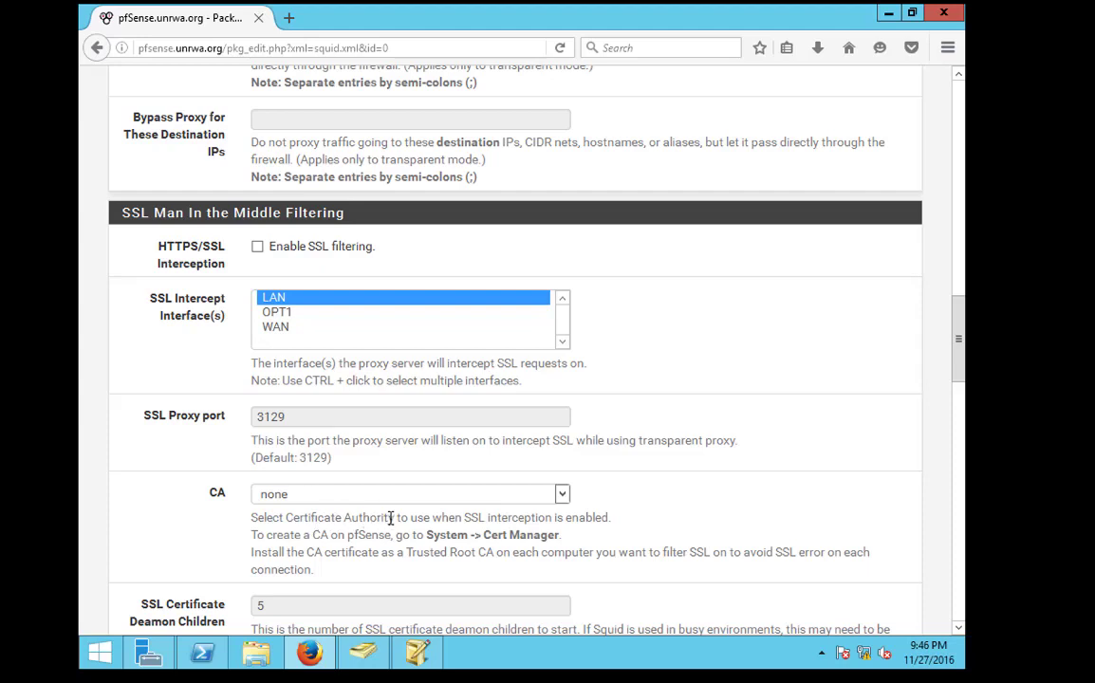
left_click_drag(394, 518, 285, 521)
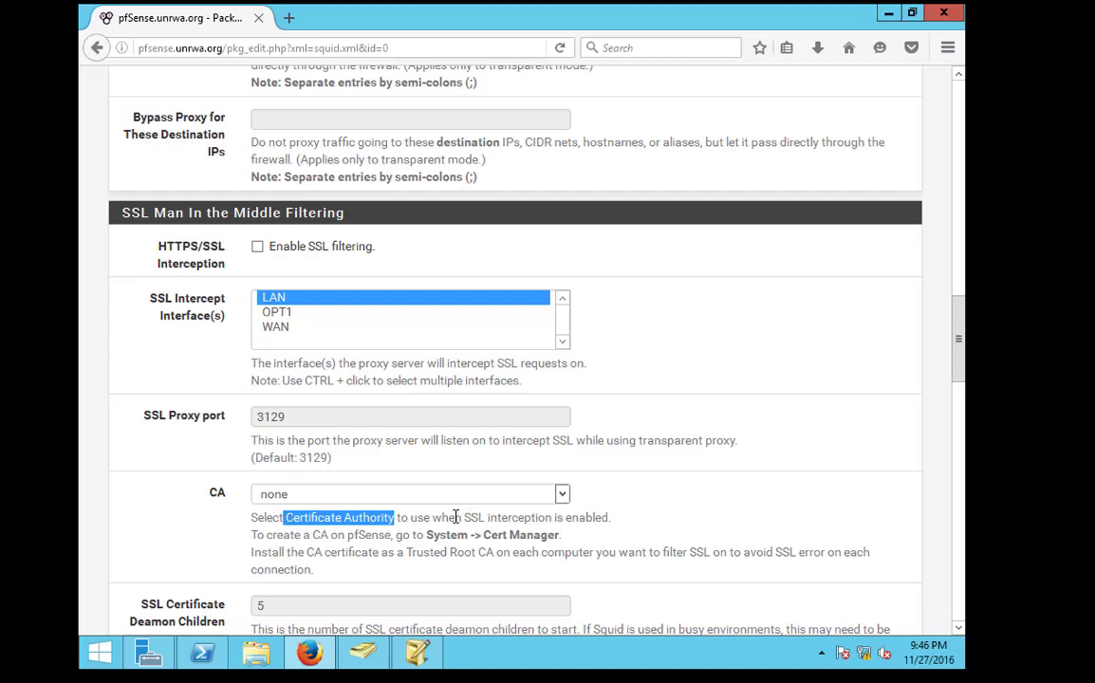
left_click_drag(456, 517, 551, 516)
Save the Squid general settings with proxy port 8080
left_click(281, 454)
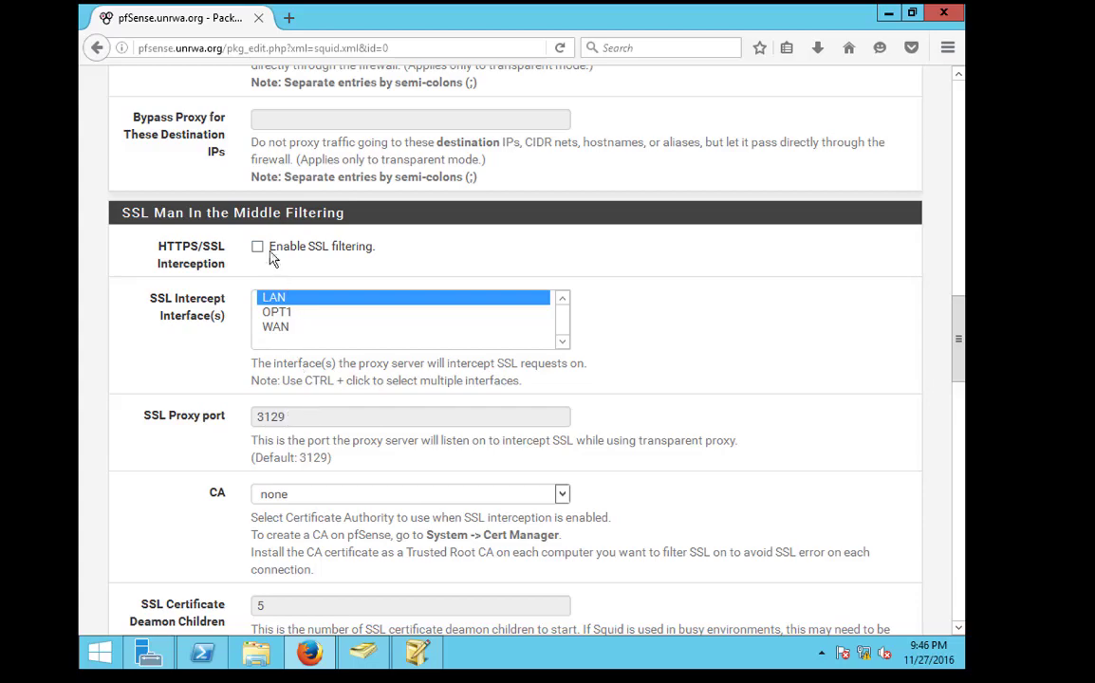
scroll(240, 446, "down", 15)
scroll(239, 454, "down", 5)
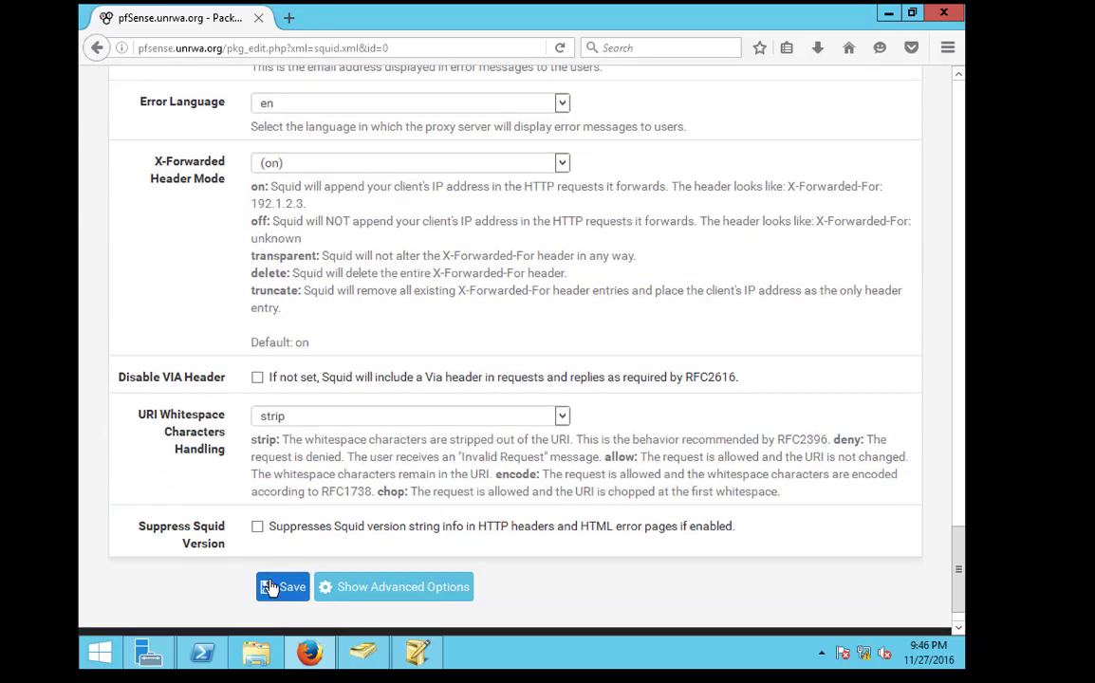
left_click(270, 587)
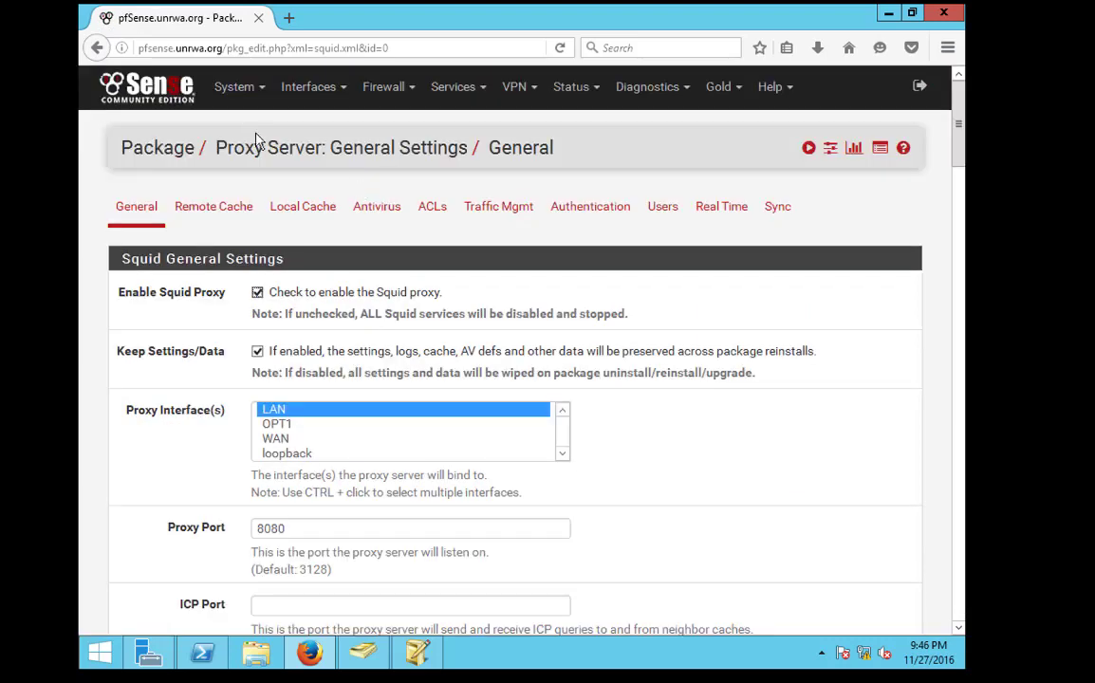
In the Certificate Manager, start a new CA using the create-internal method
left_click(236, 86)
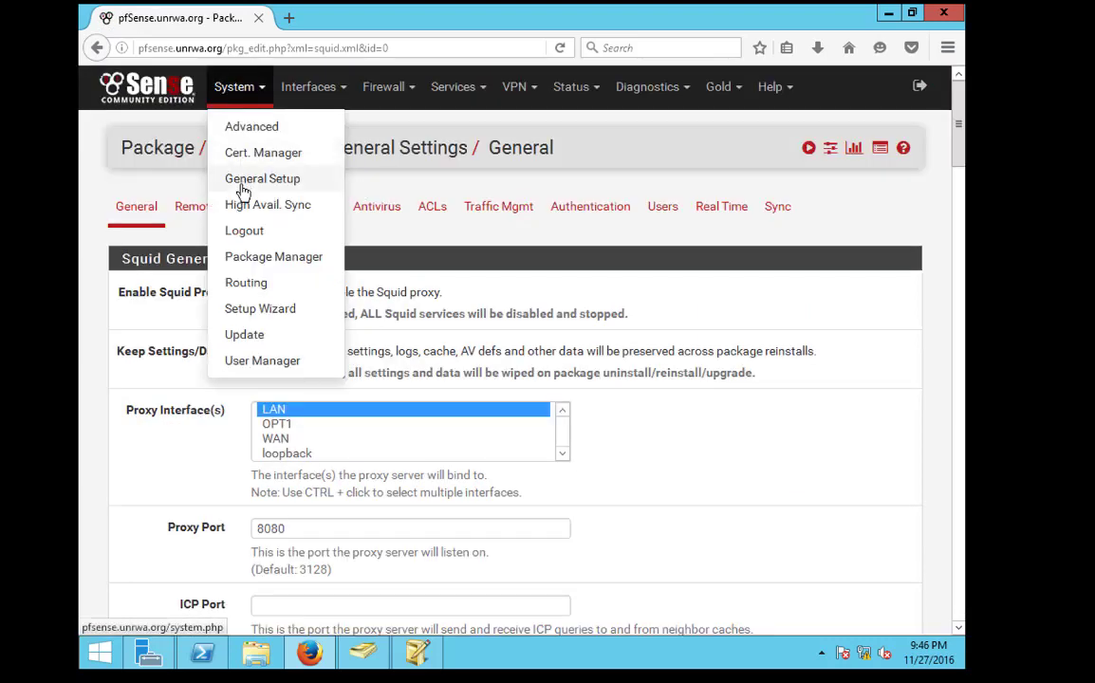
left_click(252, 154)
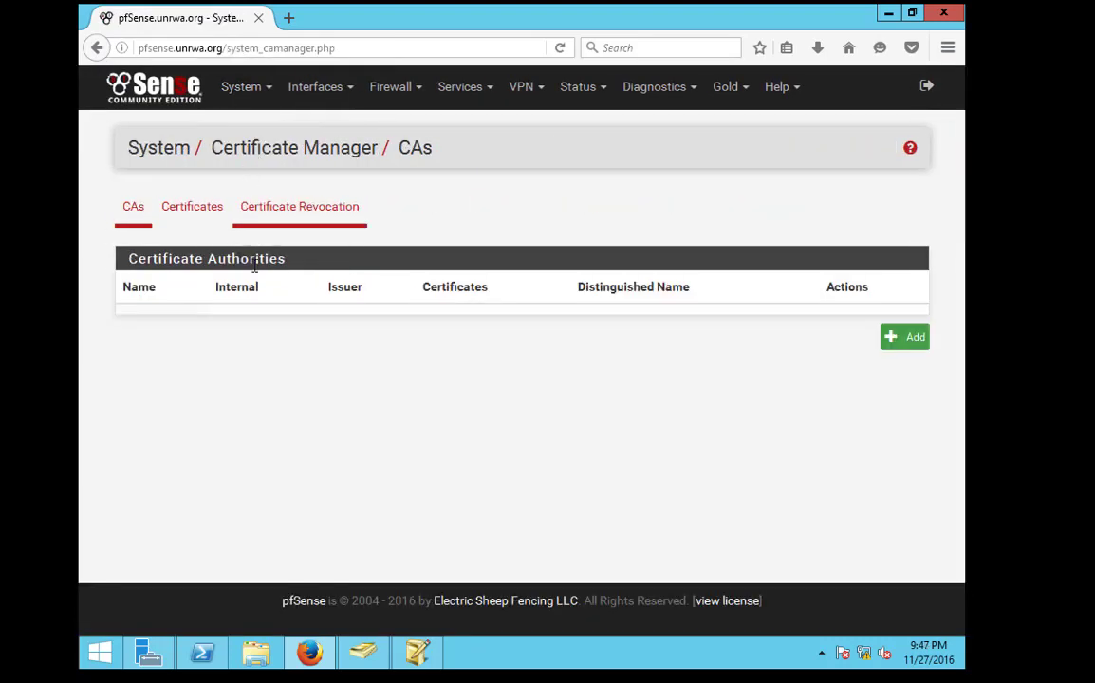
left_click(913, 339)
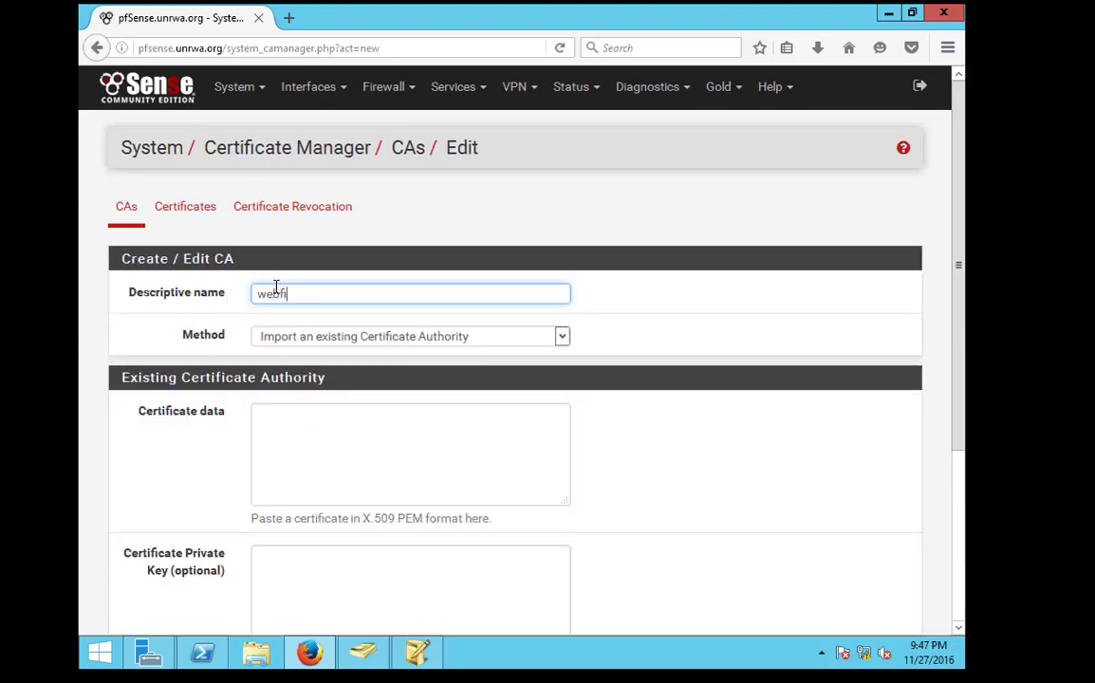
left_click(372, 336)
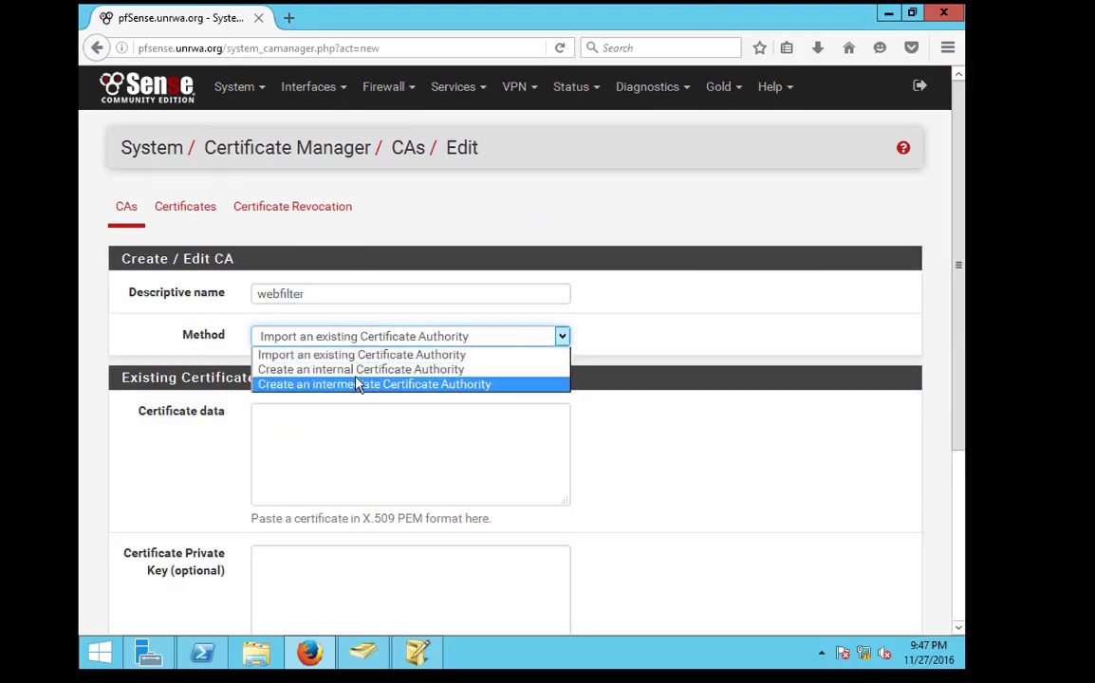
left_click(358, 384)
key("Down")
scroll(361, 456, "down", 3)
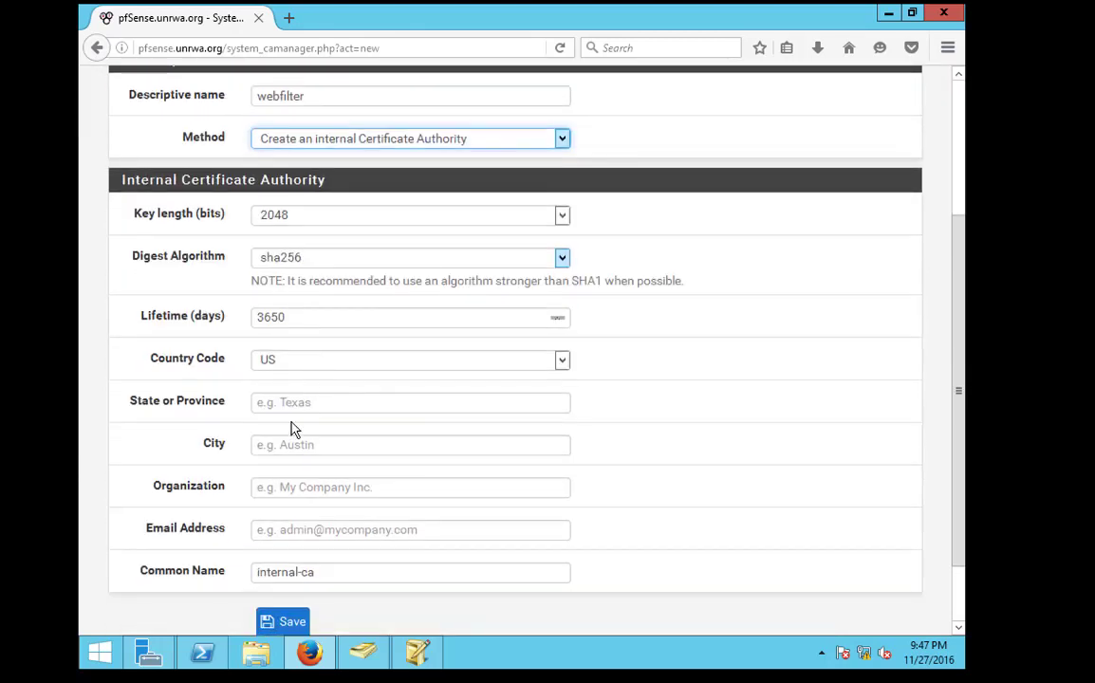
Fill in state and city nablus, organization unrwa, the admin e-mail, and common name Webfilter
left_click(300, 411)
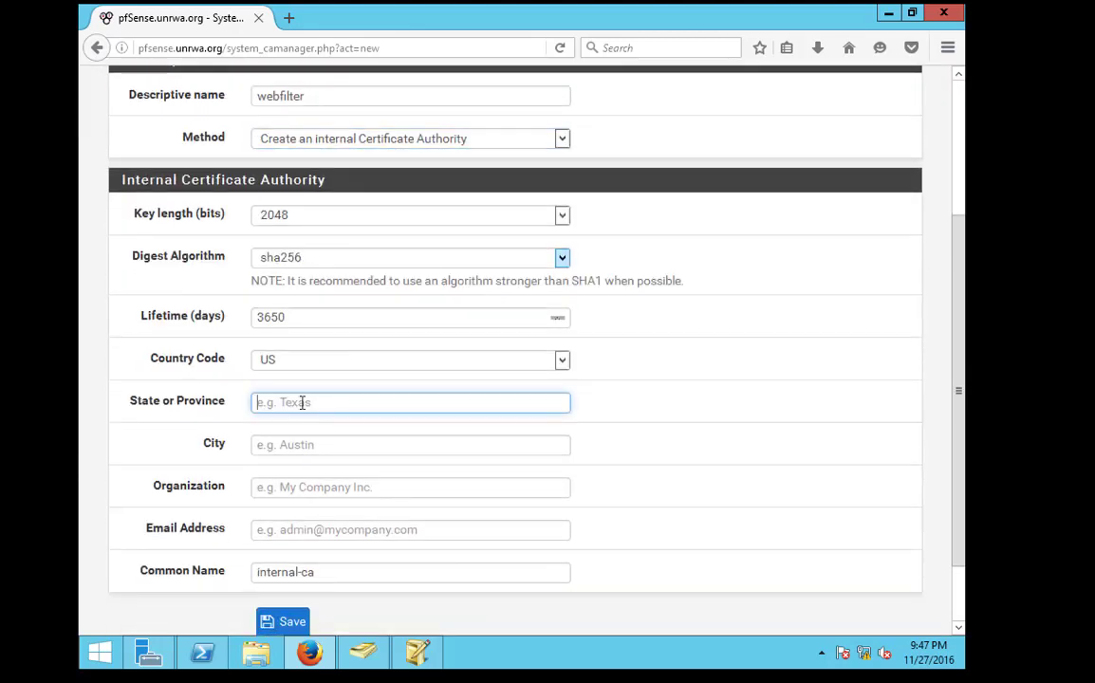
type("nablus")
key("Tab")
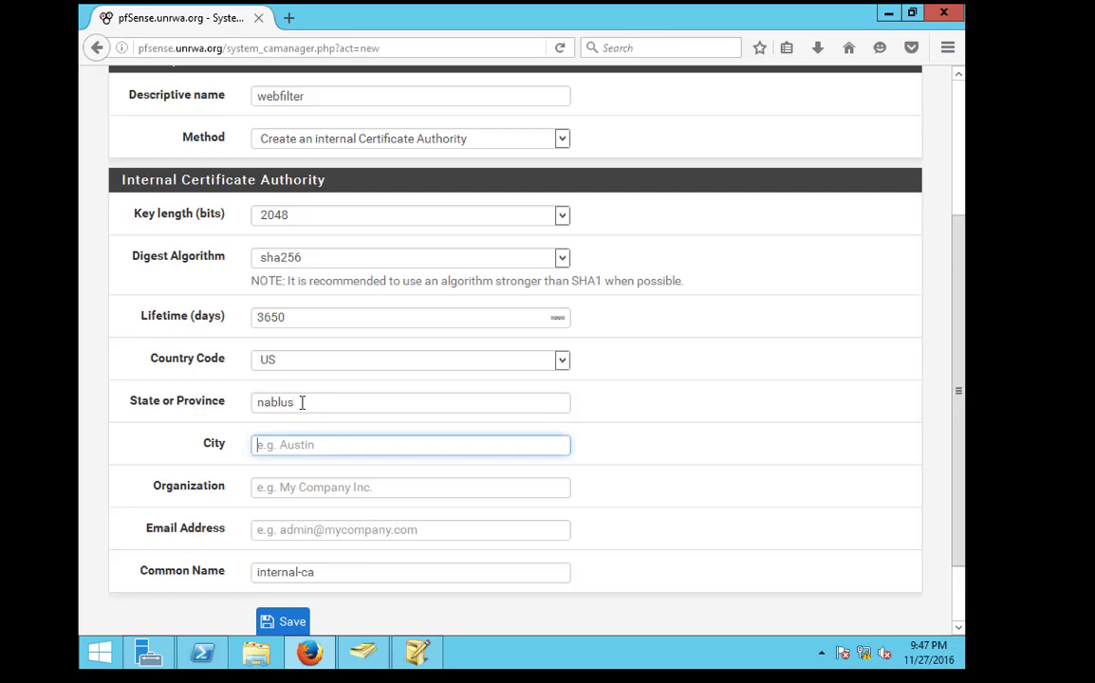
type("nablus")
key("Tab")
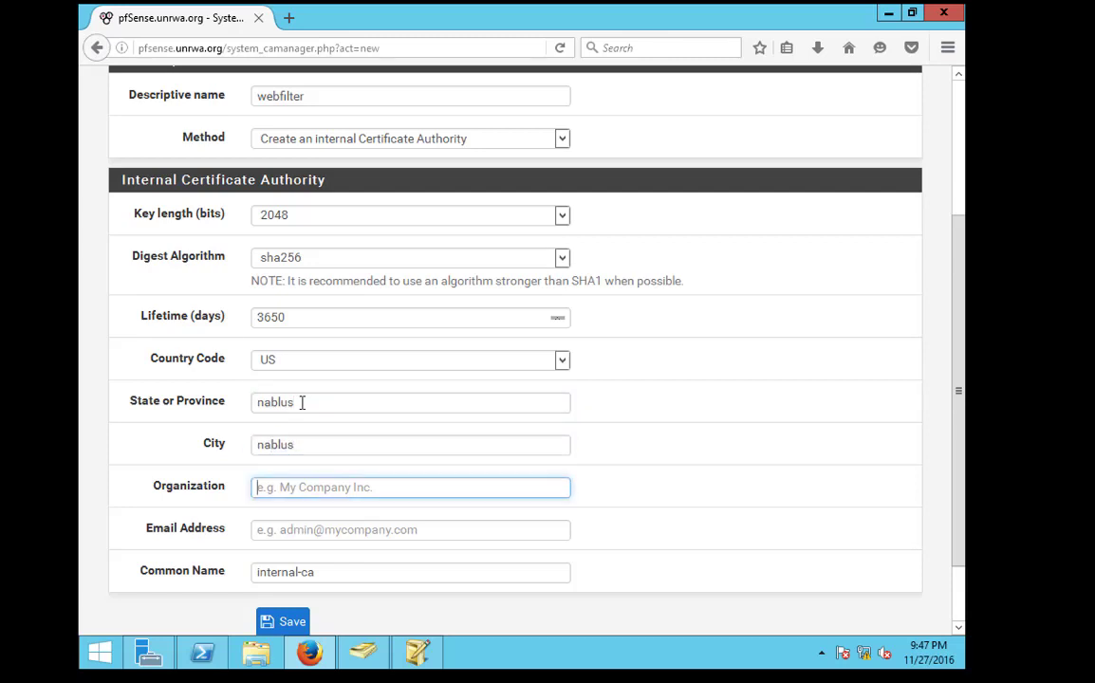
type("ع")
key("BackSpace")
type("unrw")
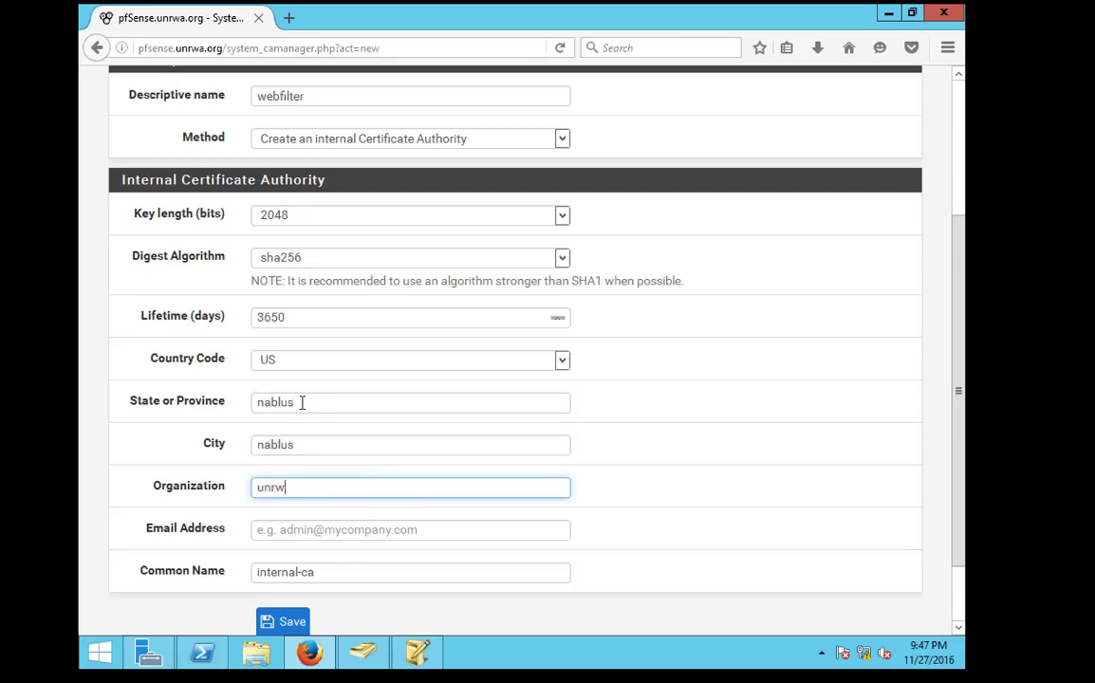
type("a")
key("Tab")
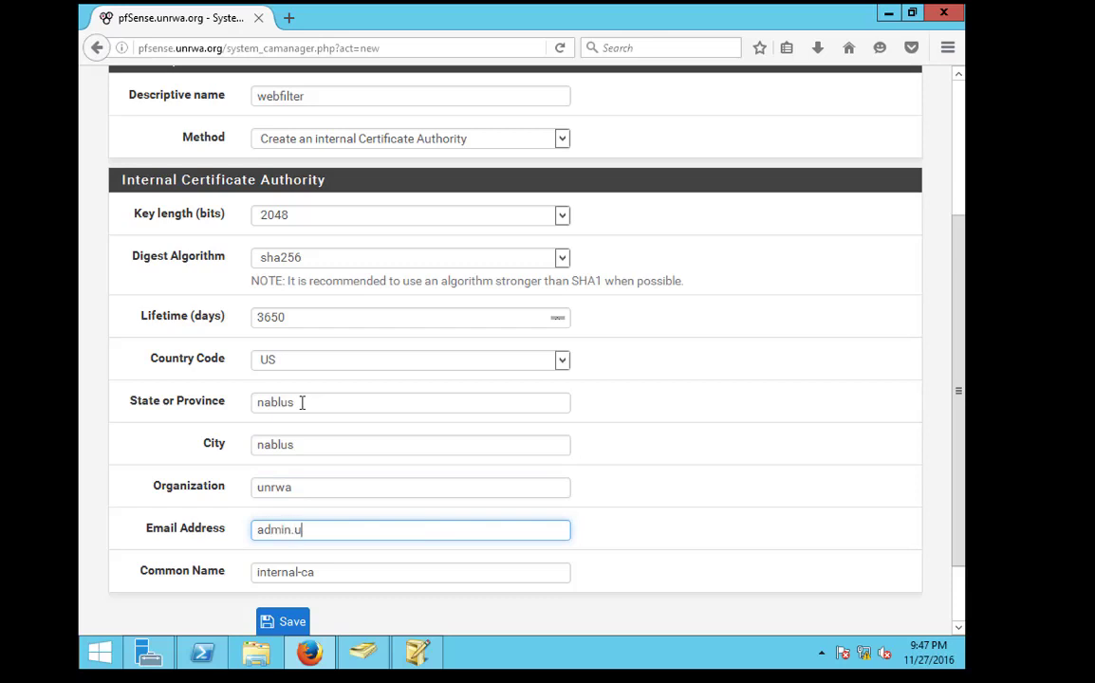
key("Tab")
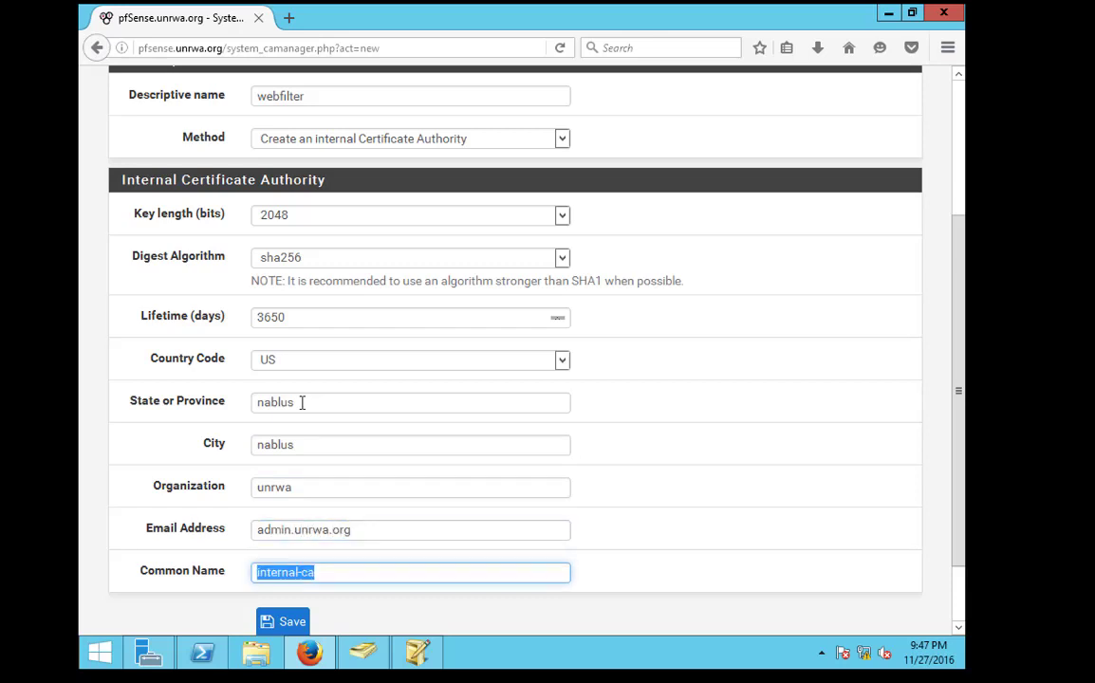
type("Webfilter")
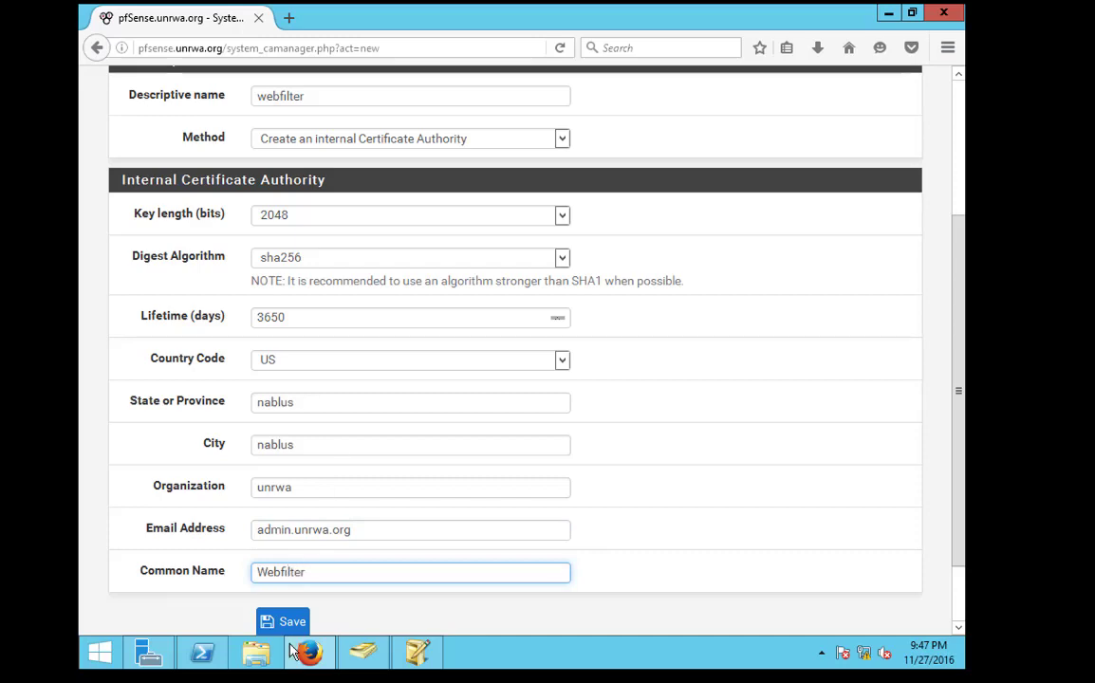
Fix the e-mail address's missing @ and save the webfilter CA
left_click(297, 639)
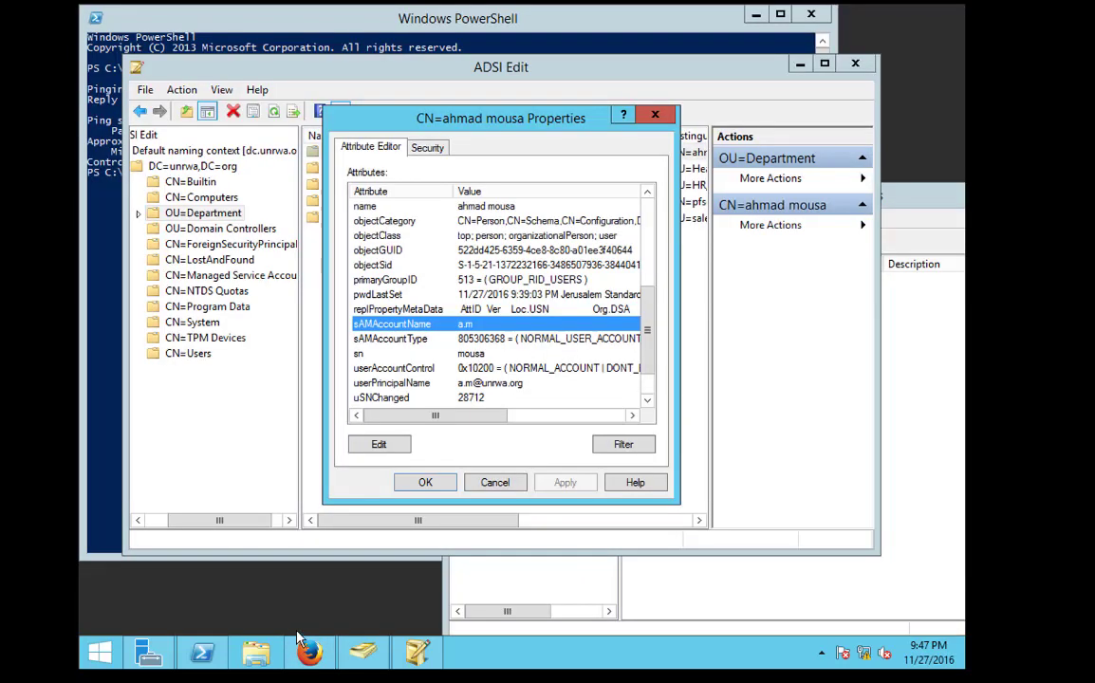
left_click(310, 655)
left_click(280, 621)
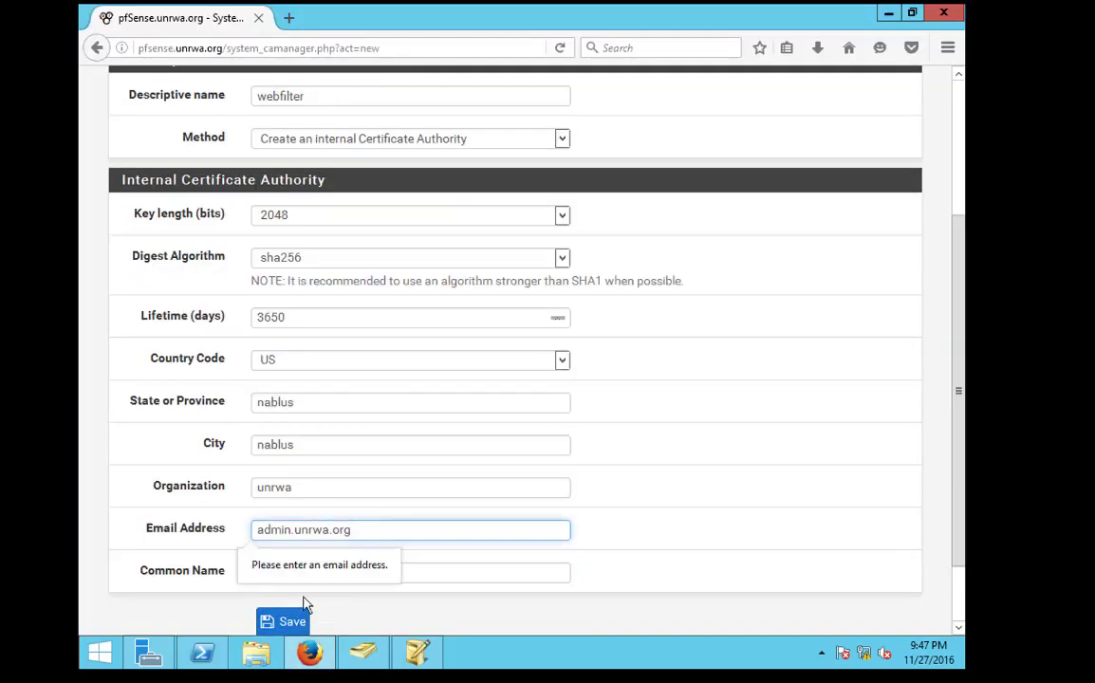
left_click(293, 537)
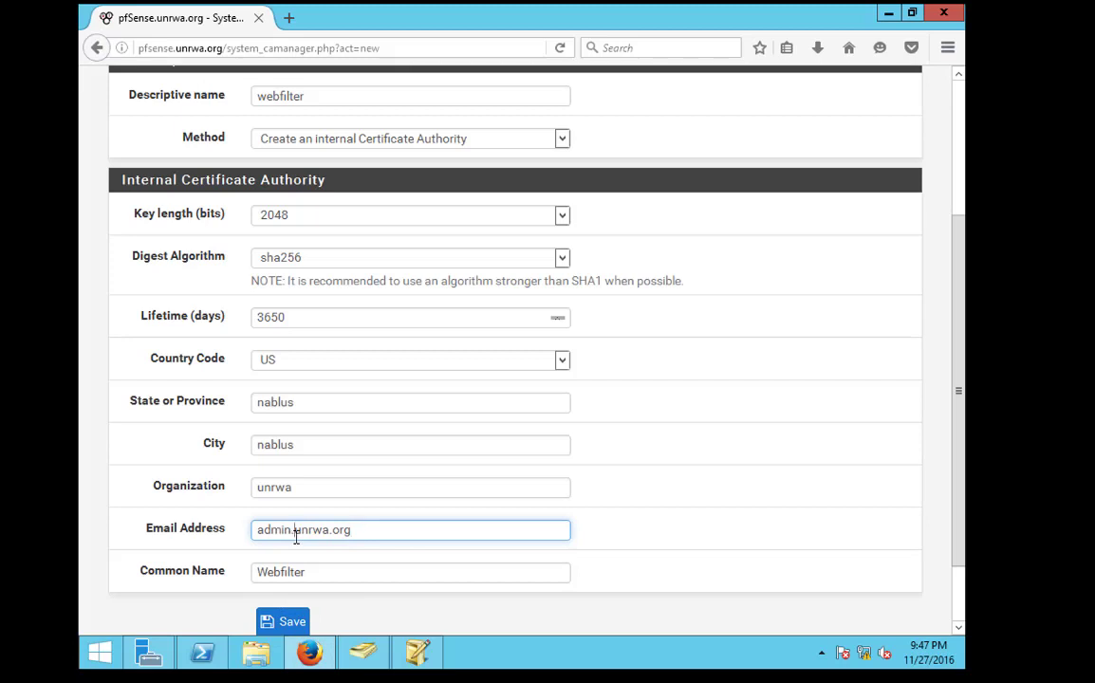
key("BackSpace")
type("@")
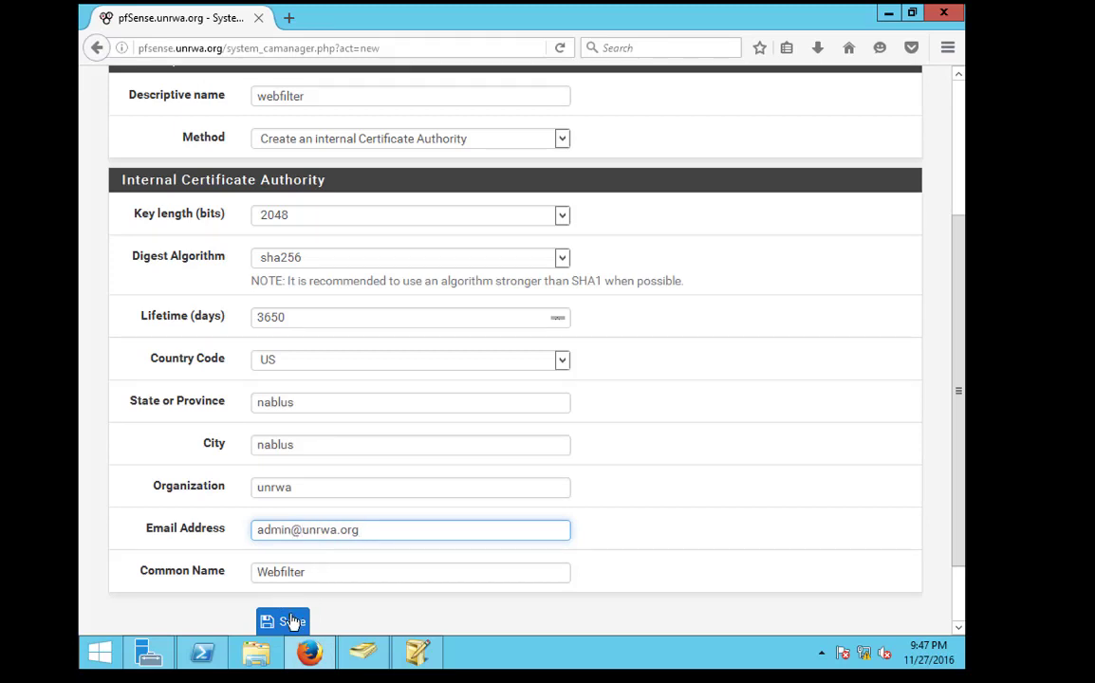
left_click(281, 622)
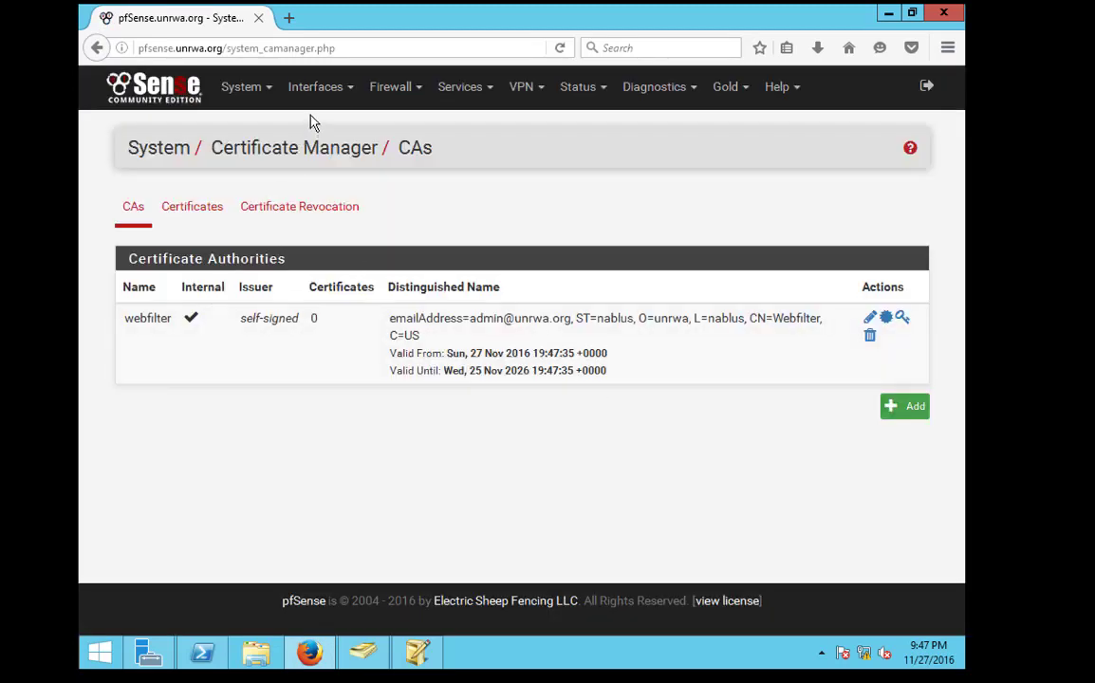
Enable Squid SSL filtering with the webfilter CA and SSL proxy port 8080
left_click(398, 95)
left_click(461, 86)
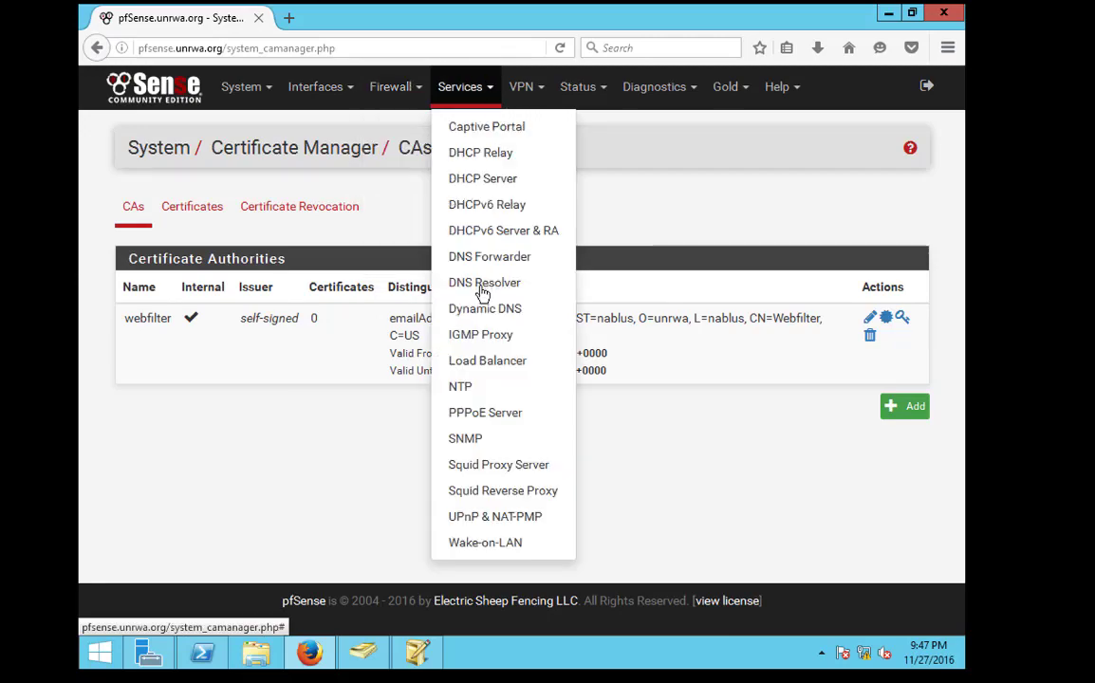
left_click(485, 470)
scroll(289, 454, "down", 4)
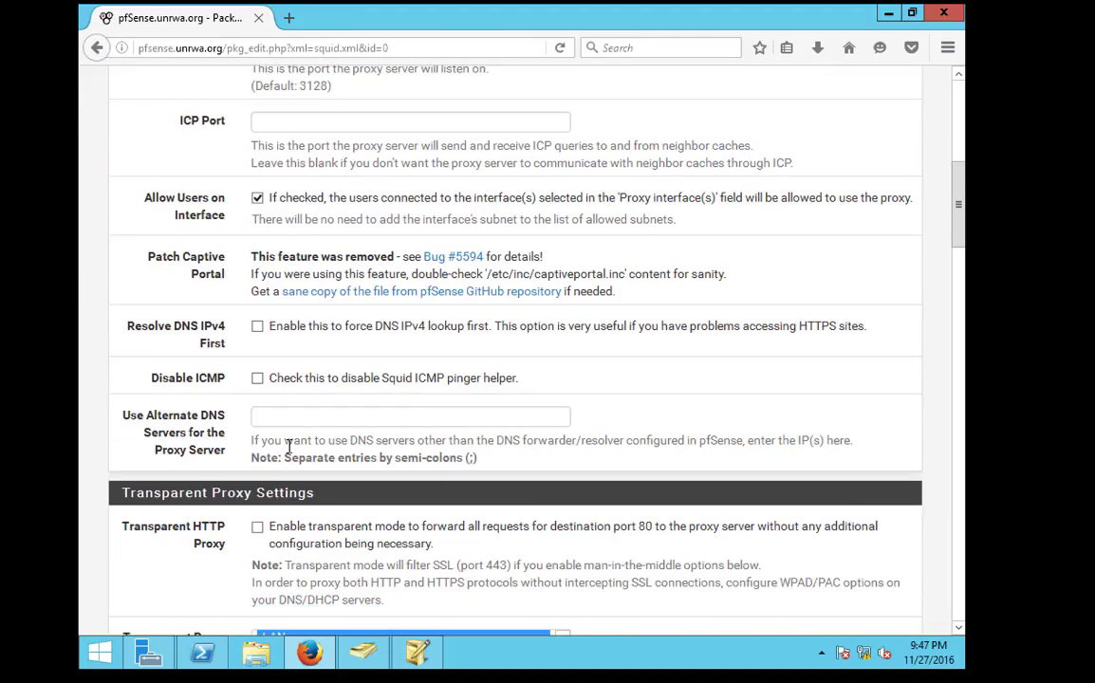
scroll(300, 475, "down", 4)
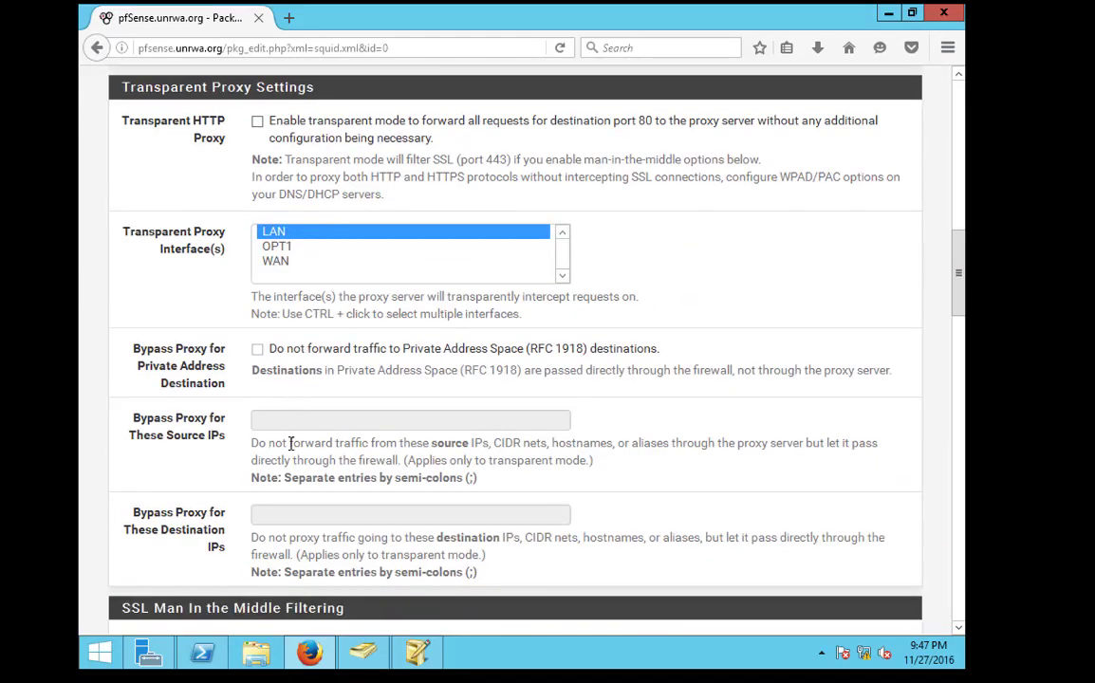
scroll(291, 443, "down", 3)
scroll(292, 443, "down", 2)
left_click(257, 246)
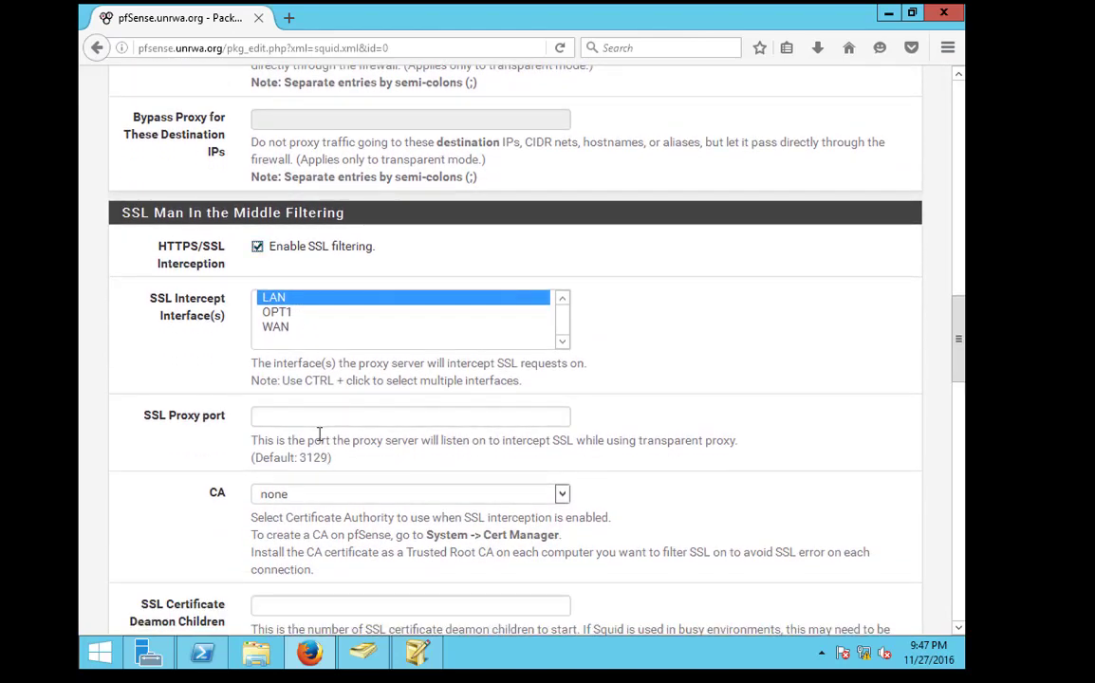
left_click(310, 495)
left_click(318, 515)
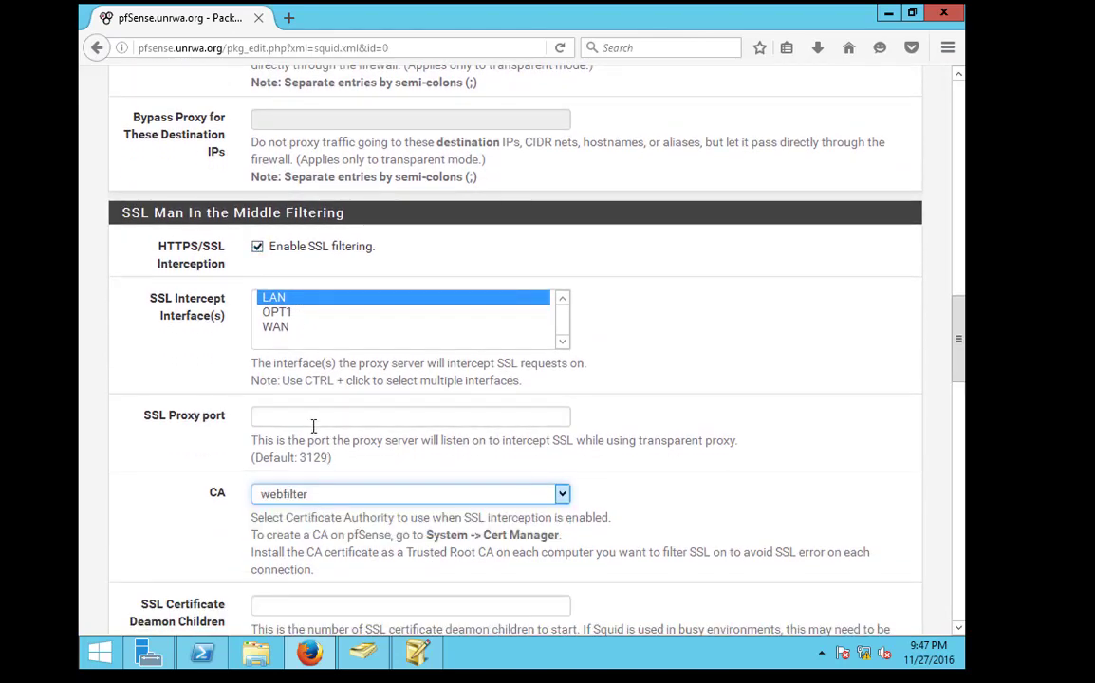
left_click(319, 415)
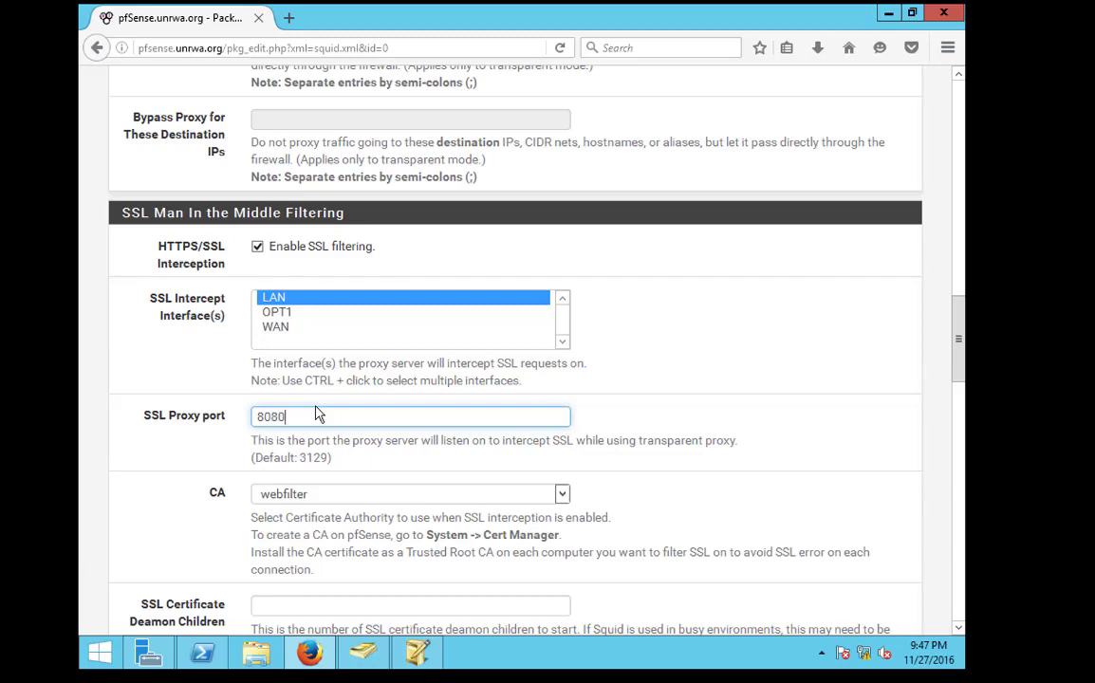
Set forged certificates' Not Before, accept remote certificates with errors, enable the access log, and save
scroll(306, 380, "down", 5)
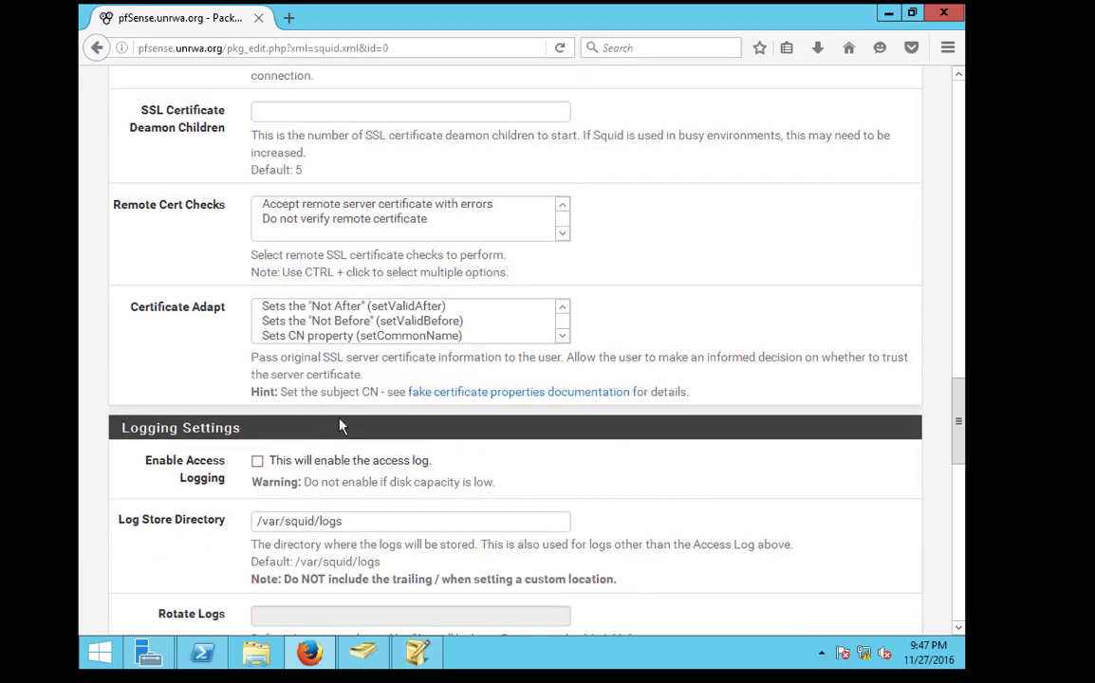
left_click(347, 320)
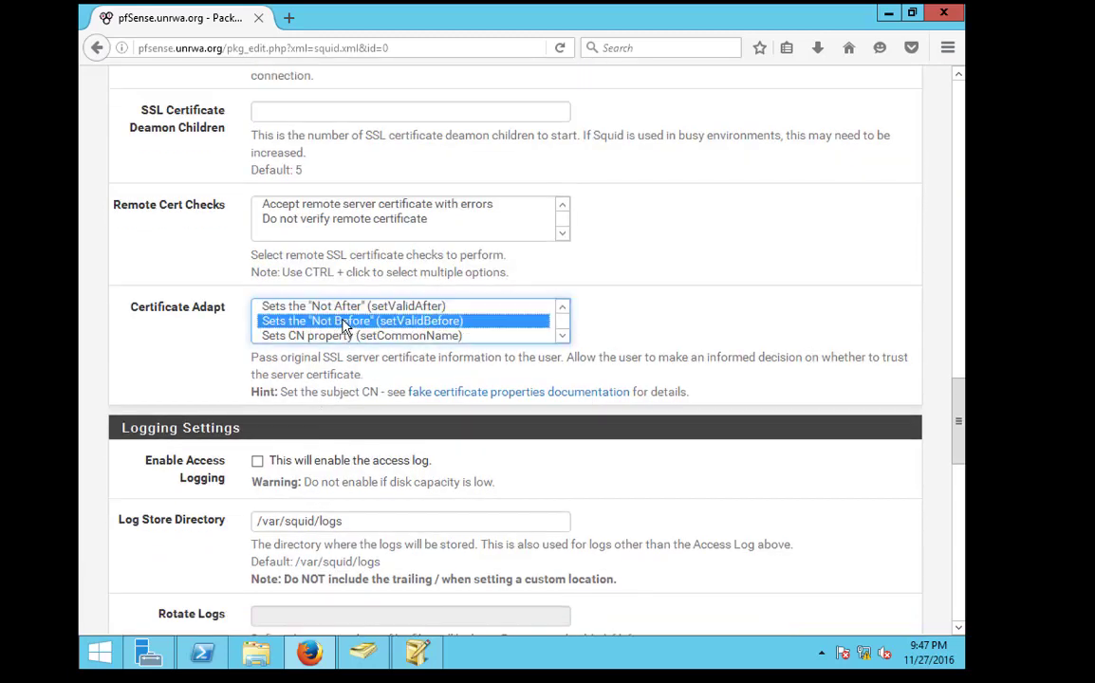
left_click(348, 204)
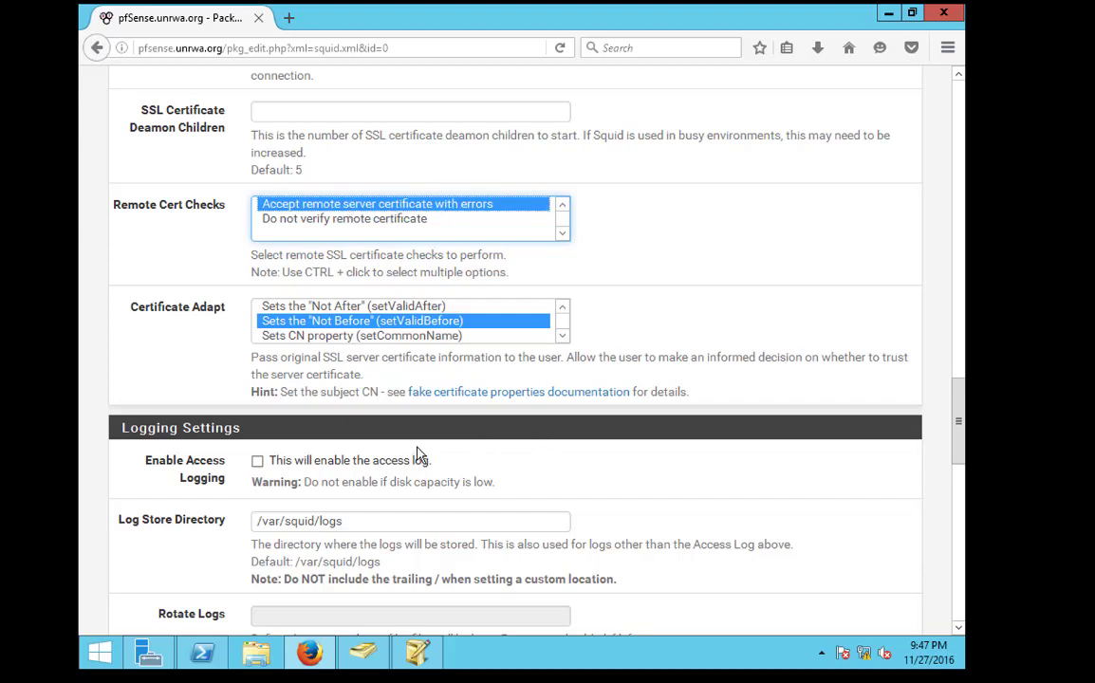
scroll(378, 454, "down", 1)
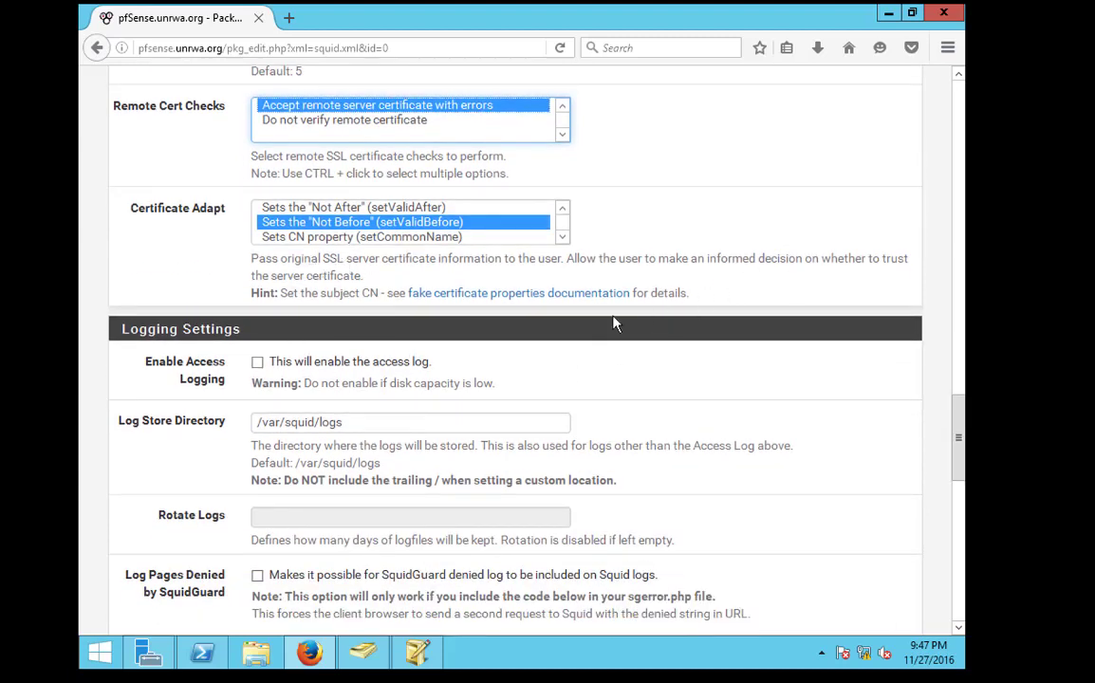
scroll(303, 149, "down", 4)
scroll(303, 152, "up", 3)
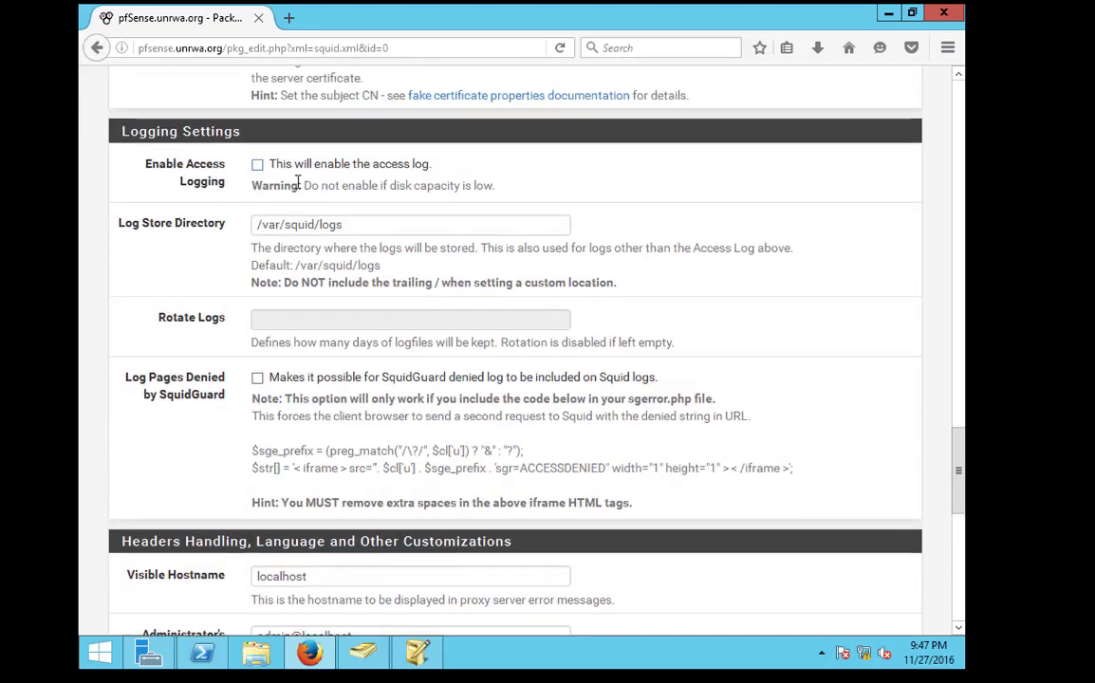
left_click(278, 164)
scroll(380, 446, "down", 5)
scroll(391, 452, "down", 3)
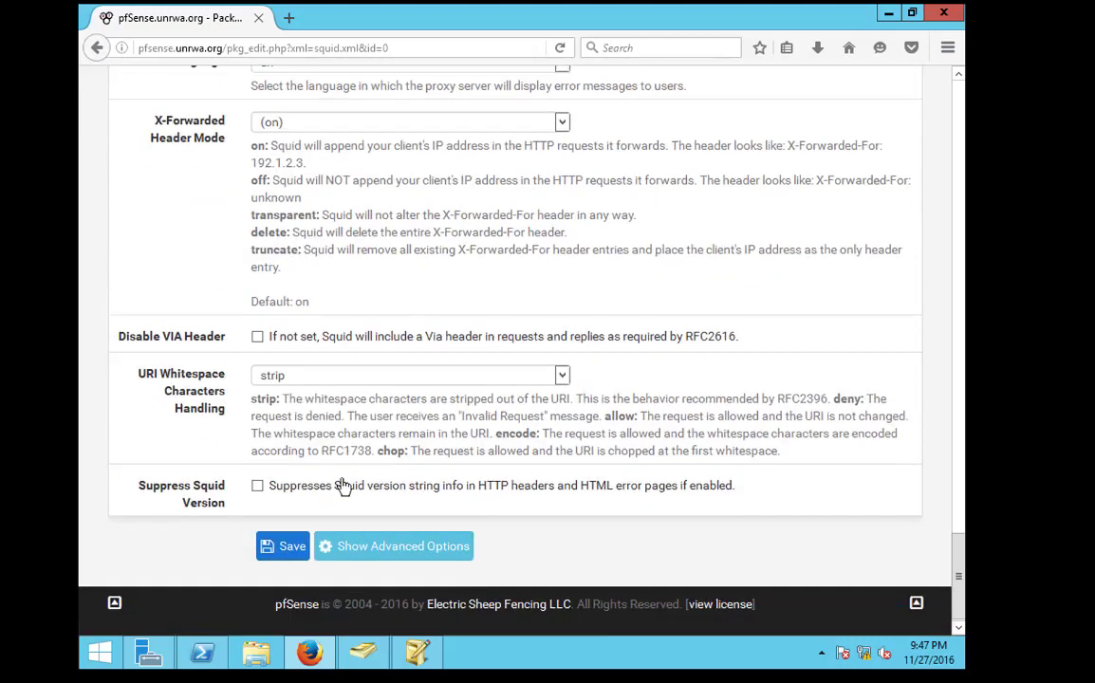
left_click(268, 544)
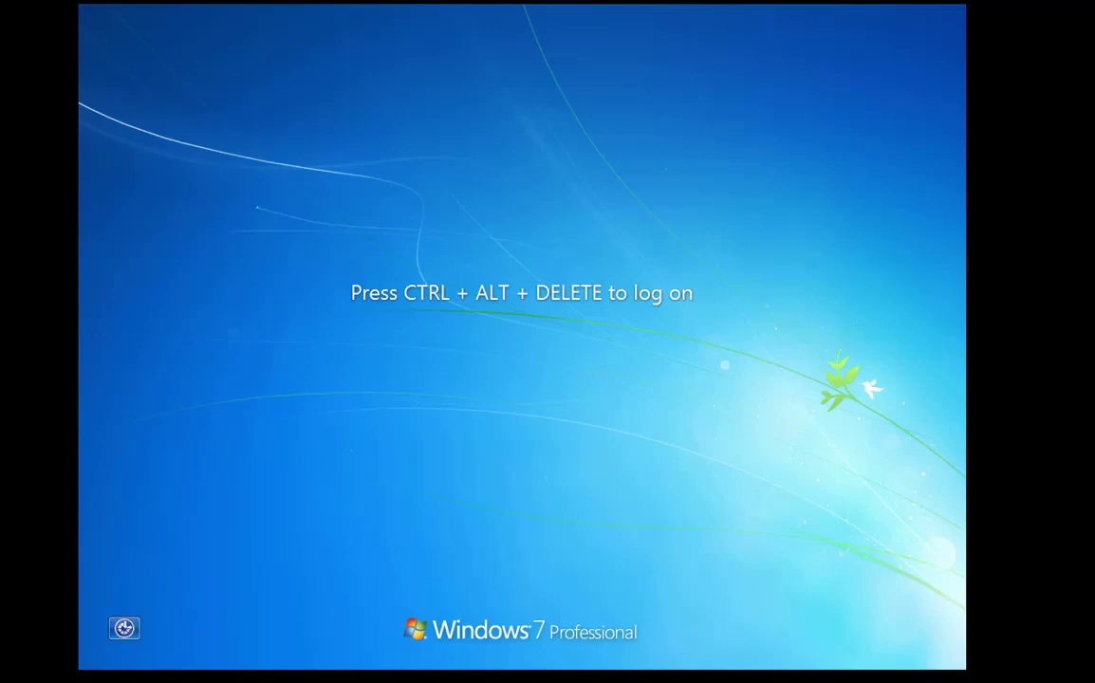
Sign in to the Windows 7 client as another domain user with its password
key("ctrl+alt+Delete")
left_click(489, 507)
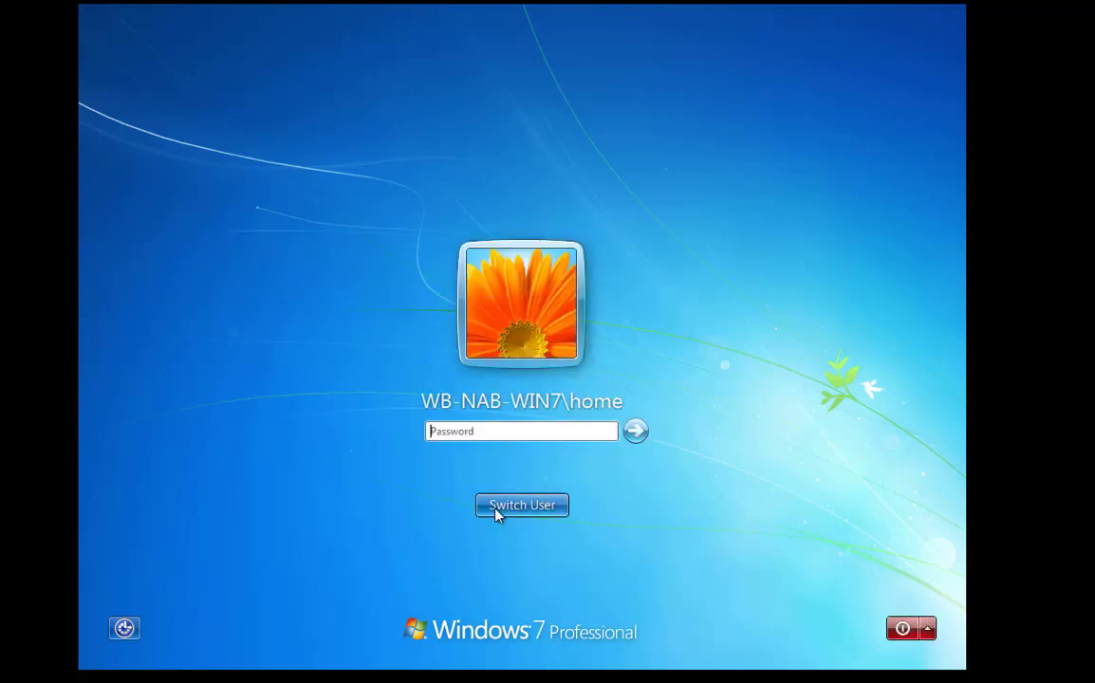
left_click(566, 384)
type("hr")
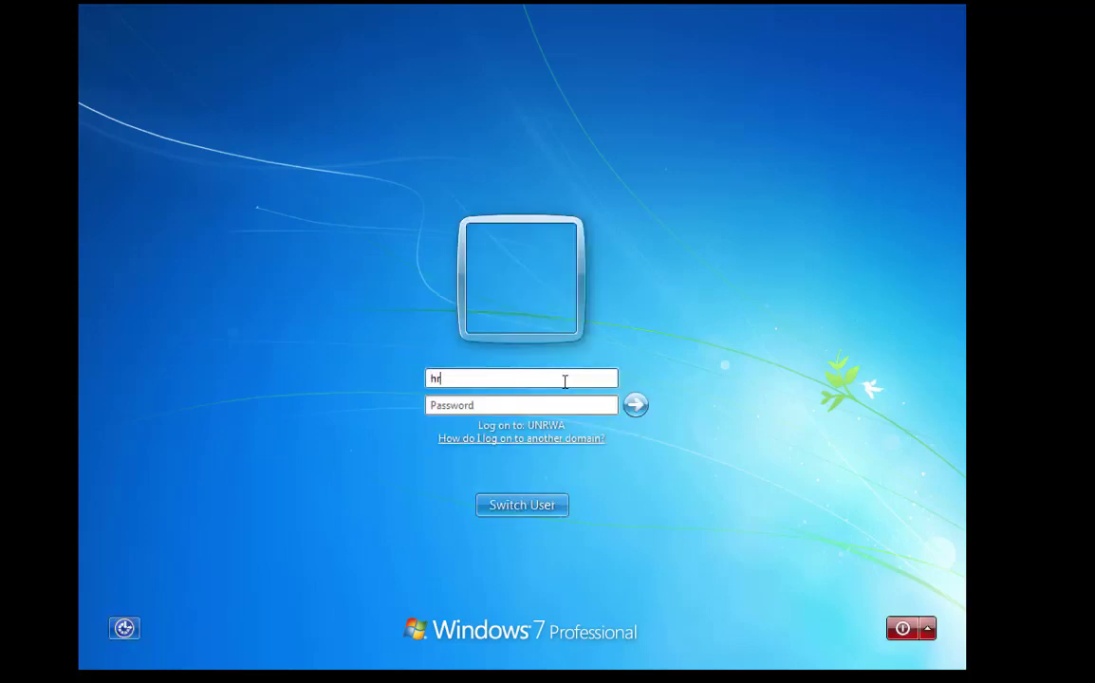
type("1")
key("Tab")
type("•••")
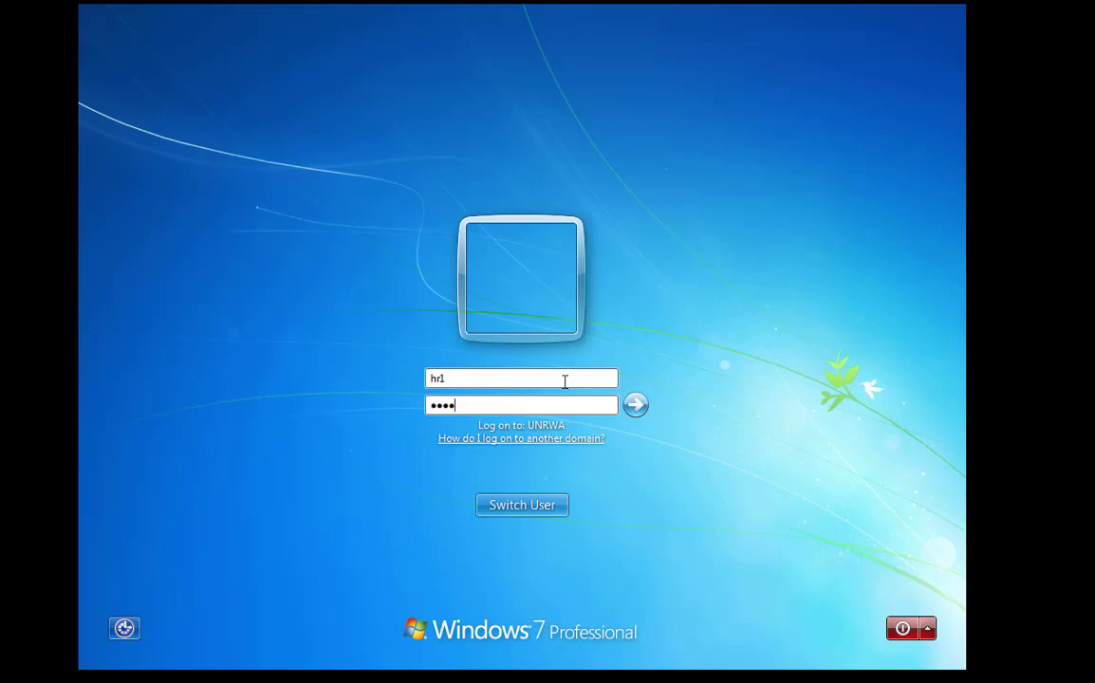
key("Return")
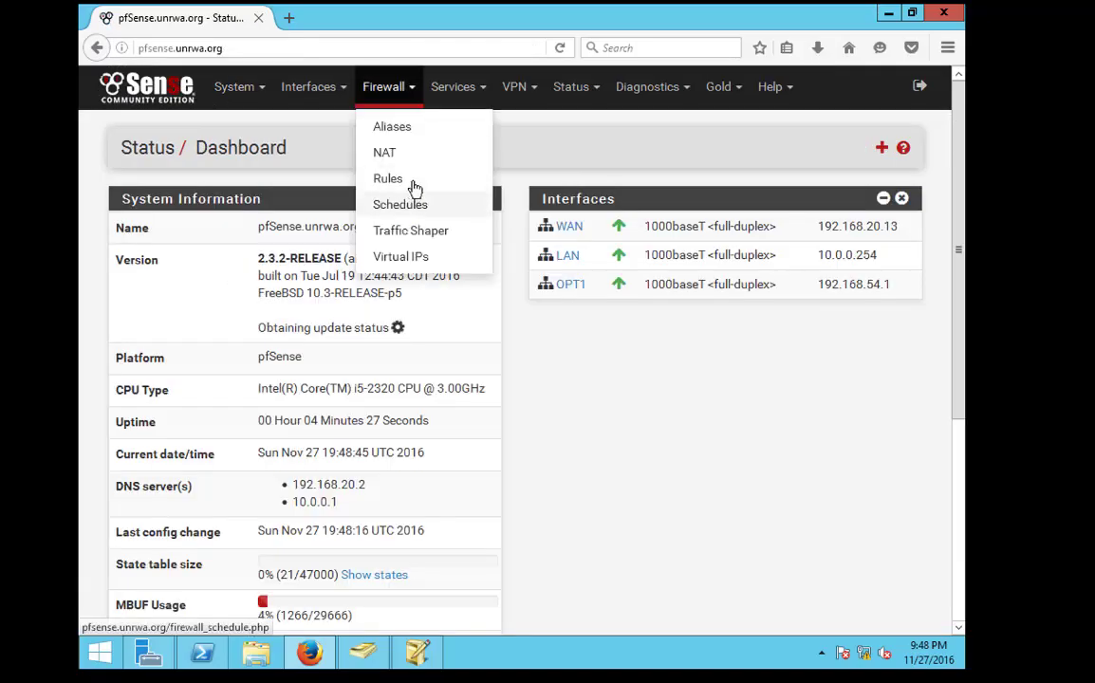
Review the LAN and WAN firewall rules
left_click(410, 181)
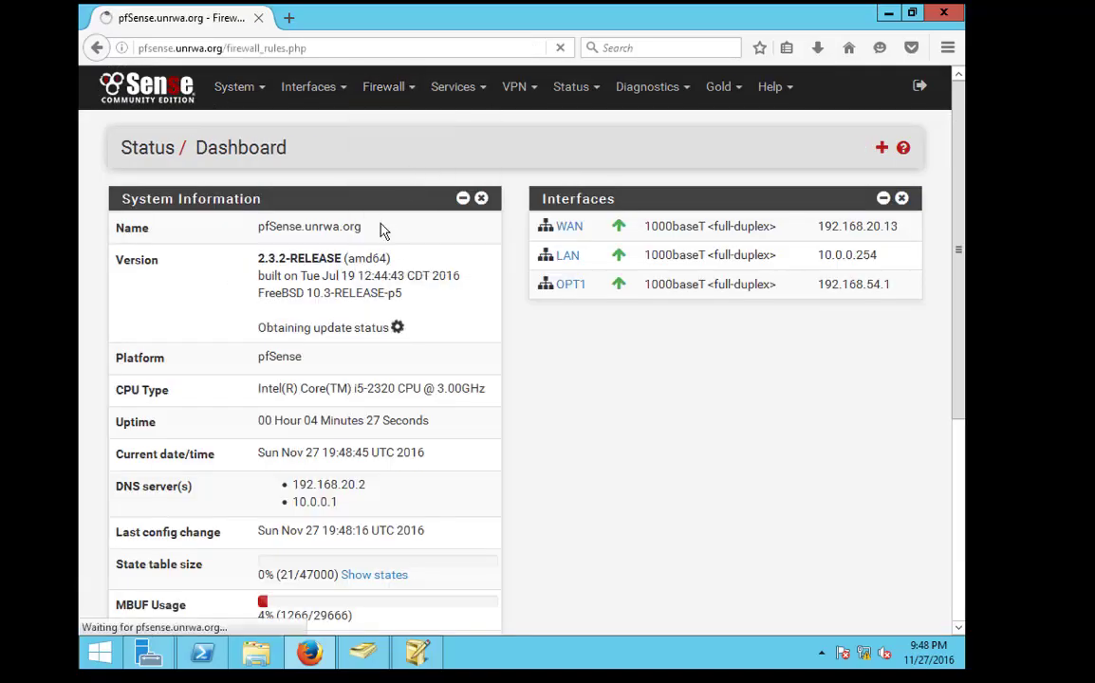
left_click(243, 210)
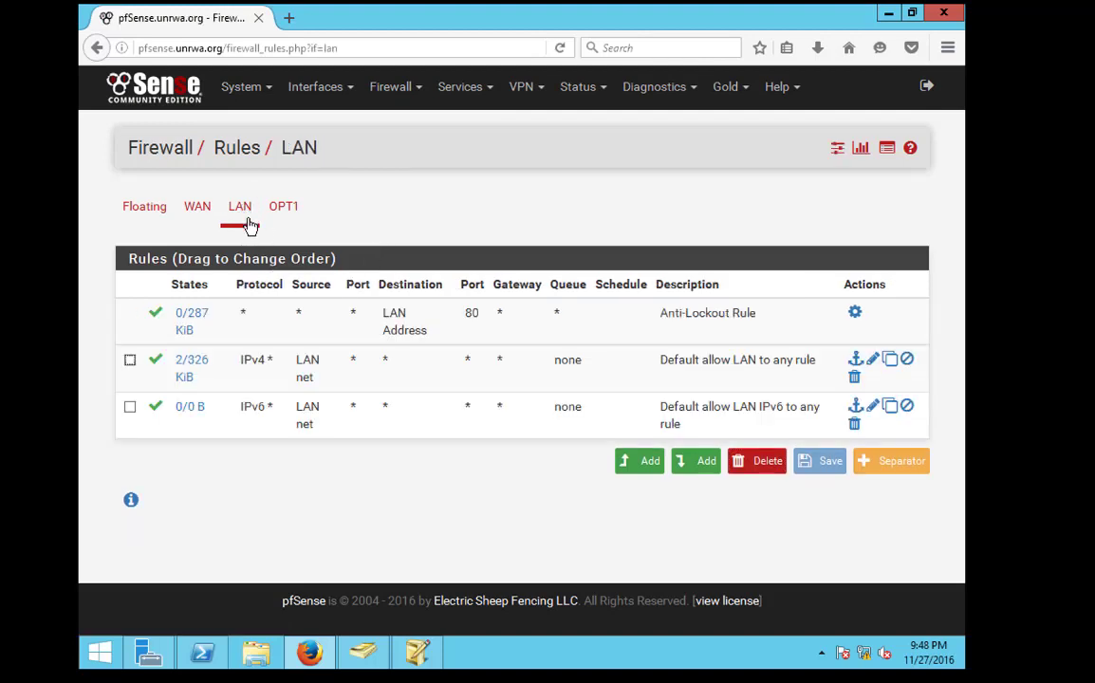
left_click(198, 209)
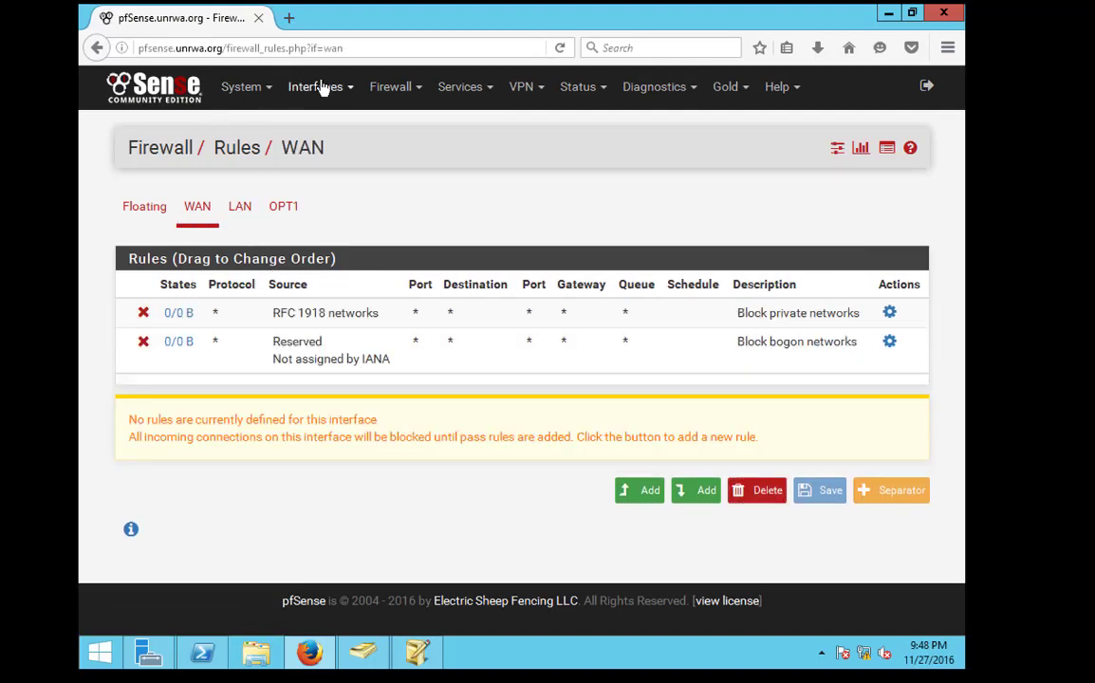
Turn off private and bogon network blocking on WAN, then save and apply
left_click(316, 86)
left_click(318, 206)
scroll(300, 413, "down", 15)
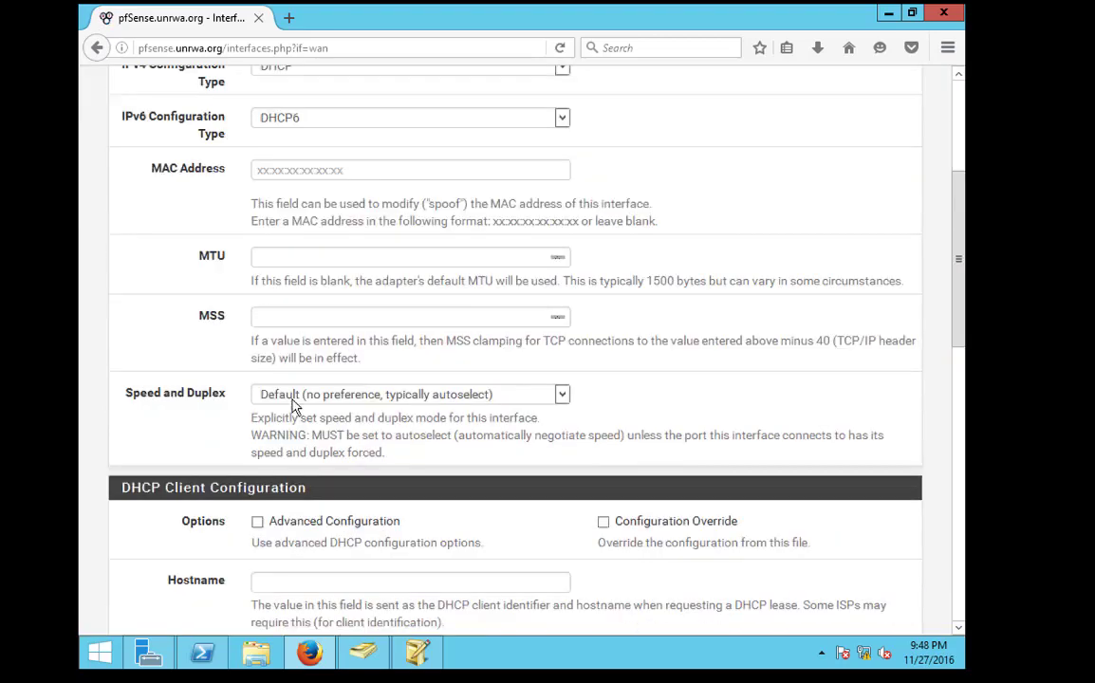
left_click(240, 470)
left_click(240, 543)
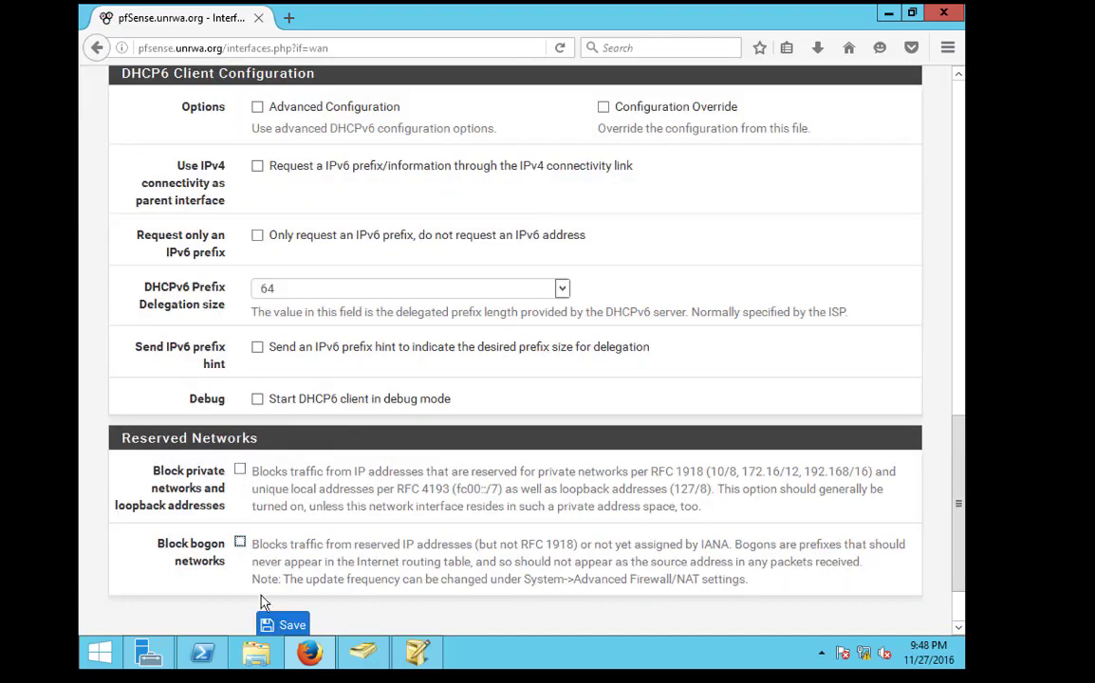
left_click(273, 622)
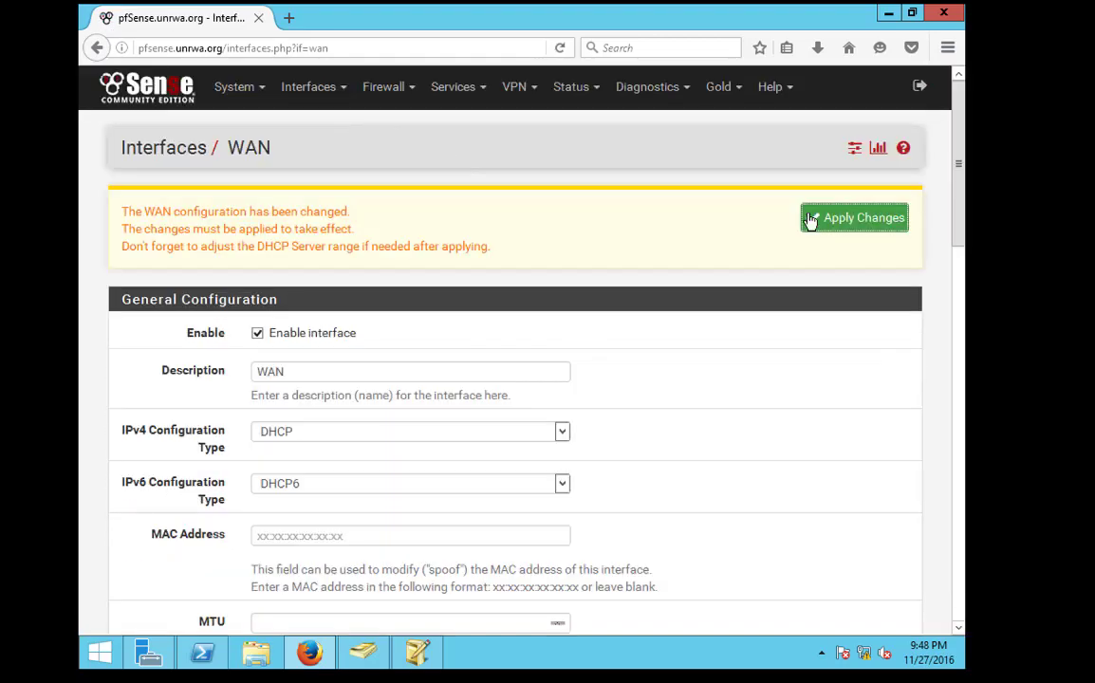
left_click(812, 220)
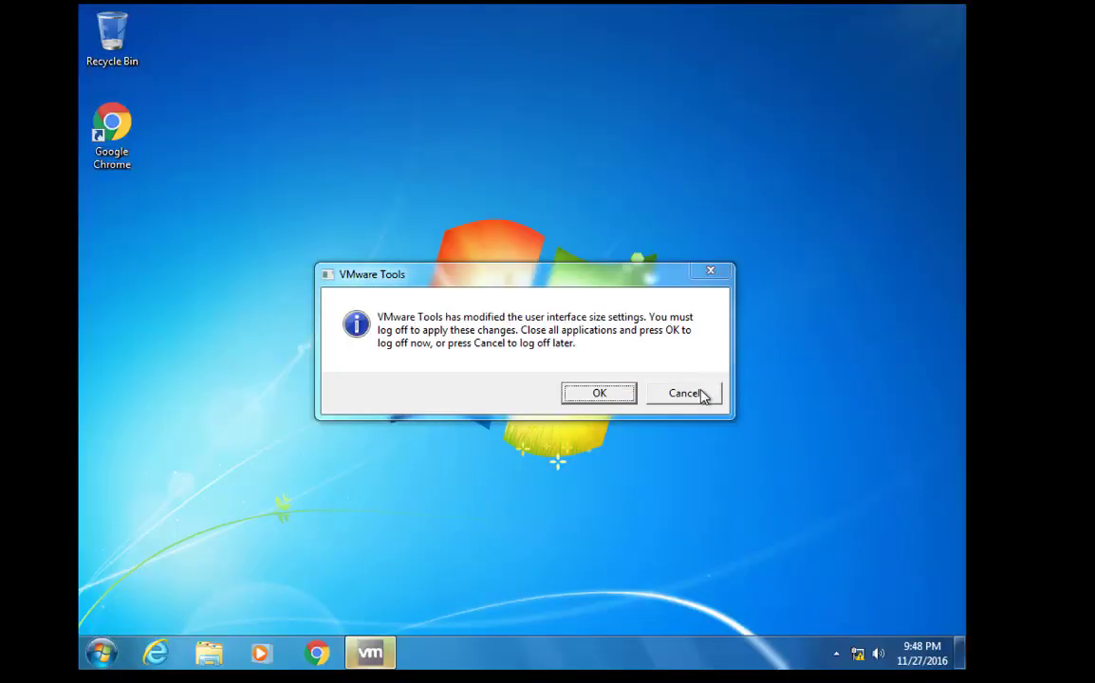
Launch Internet Explorer with recommended setup, close the extra Microsoft tab and open a blank tab
left_click(703, 396)
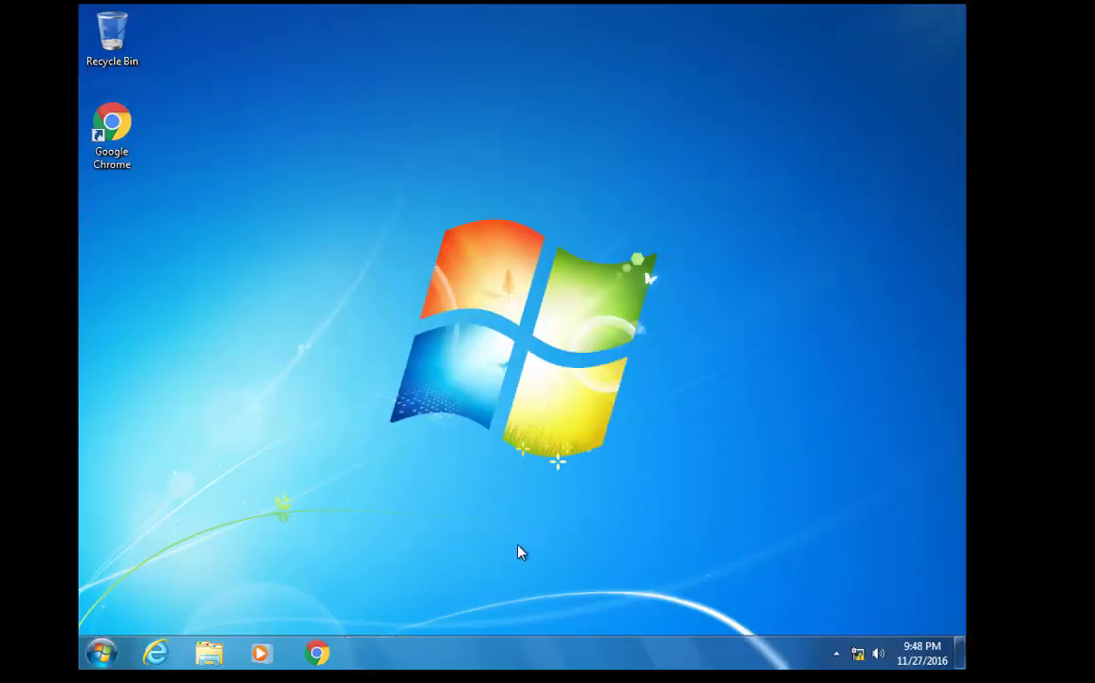
left_click(157, 653)
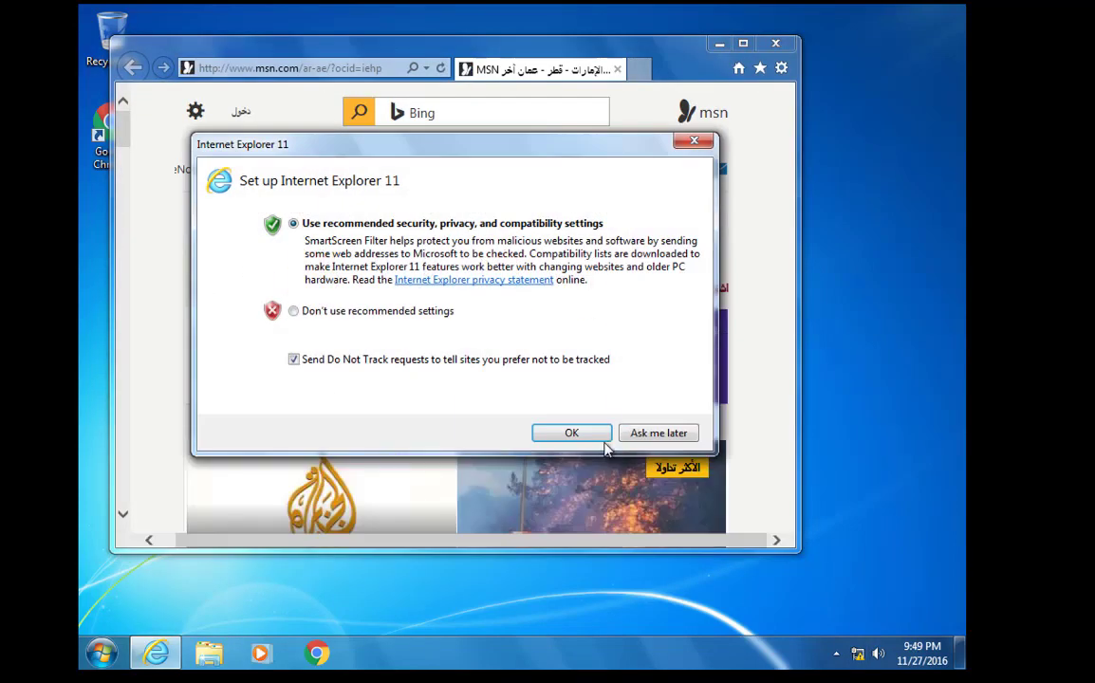
left_click(570, 433)
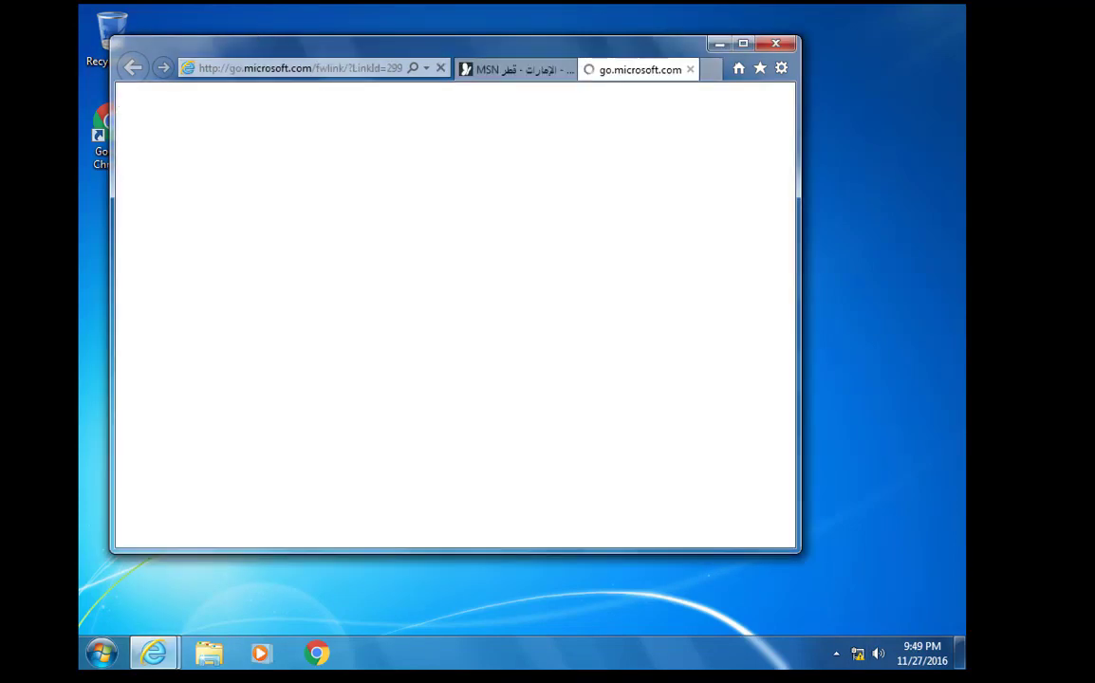
left_click(690, 70)
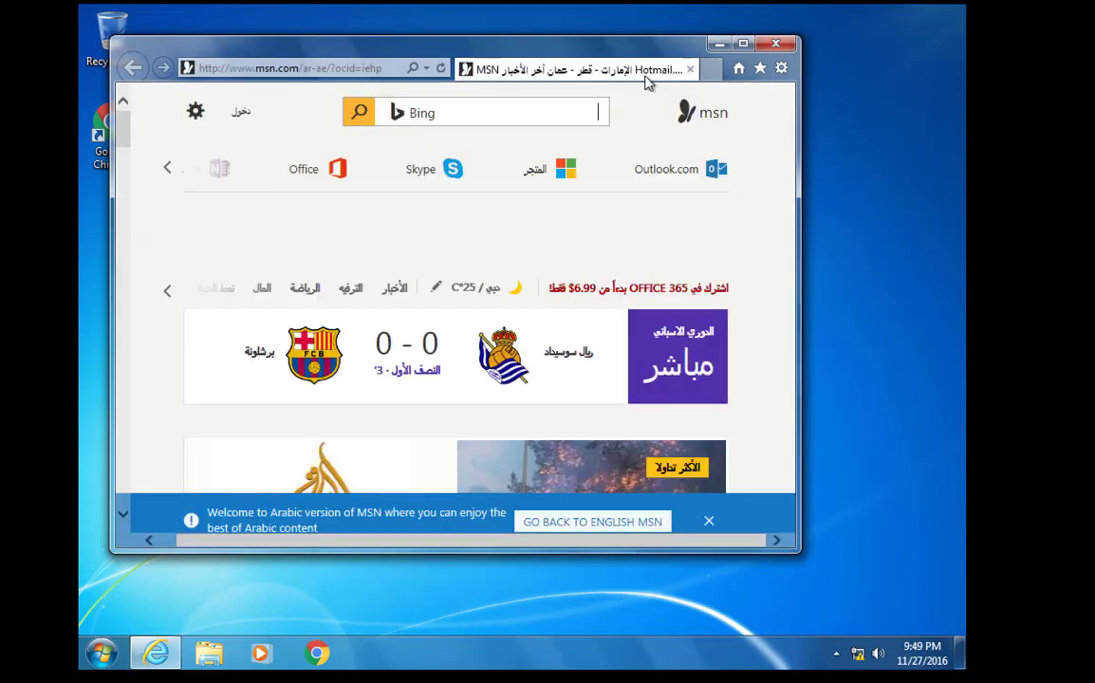
left_click(711, 70)
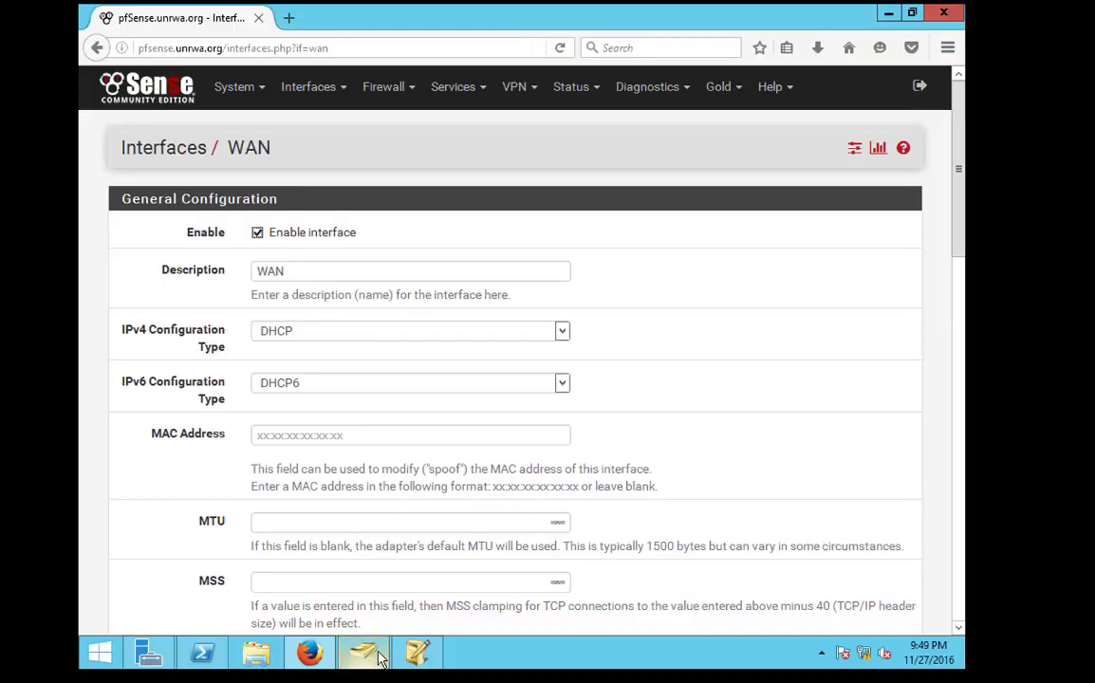
Open DNS Manager from Server Manager and expand the unrwa.org forward lookup zone
left_click(366, 653)
left_click(365, 653)
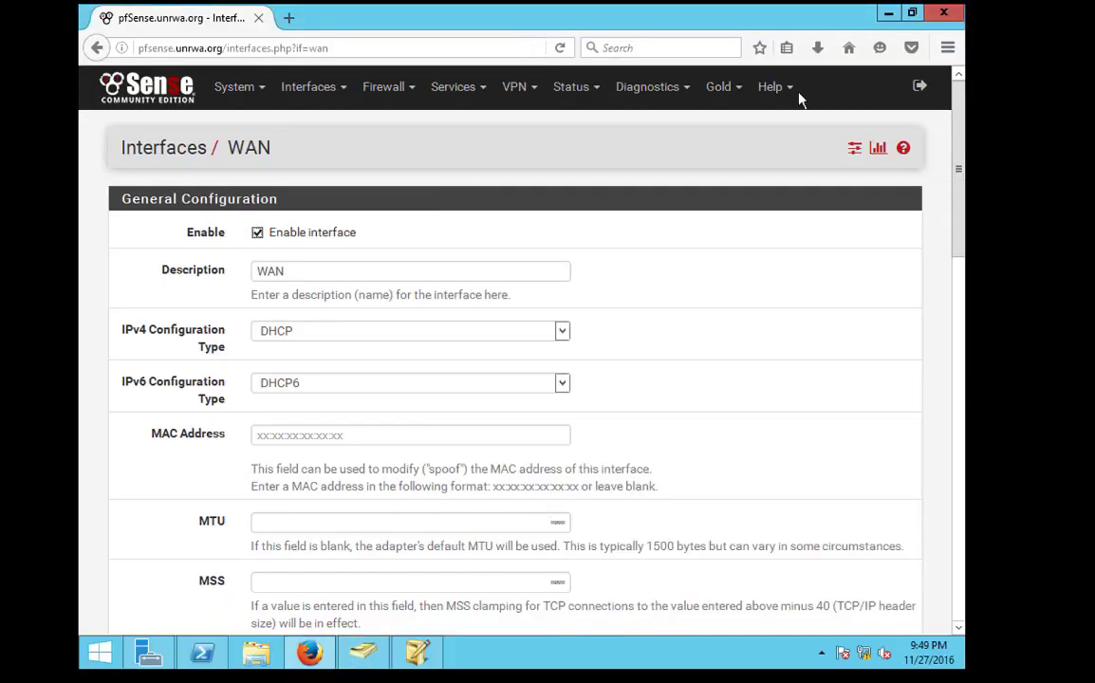
left_click(149, 653)
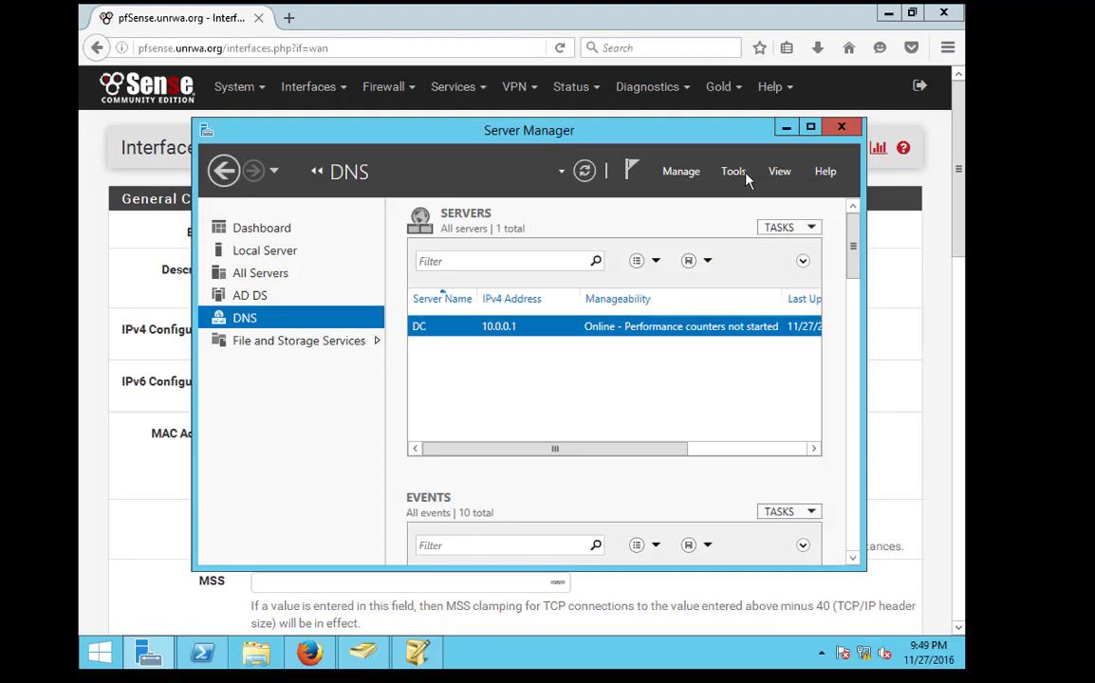
left_click(734, 172)
left_click(720, 367)
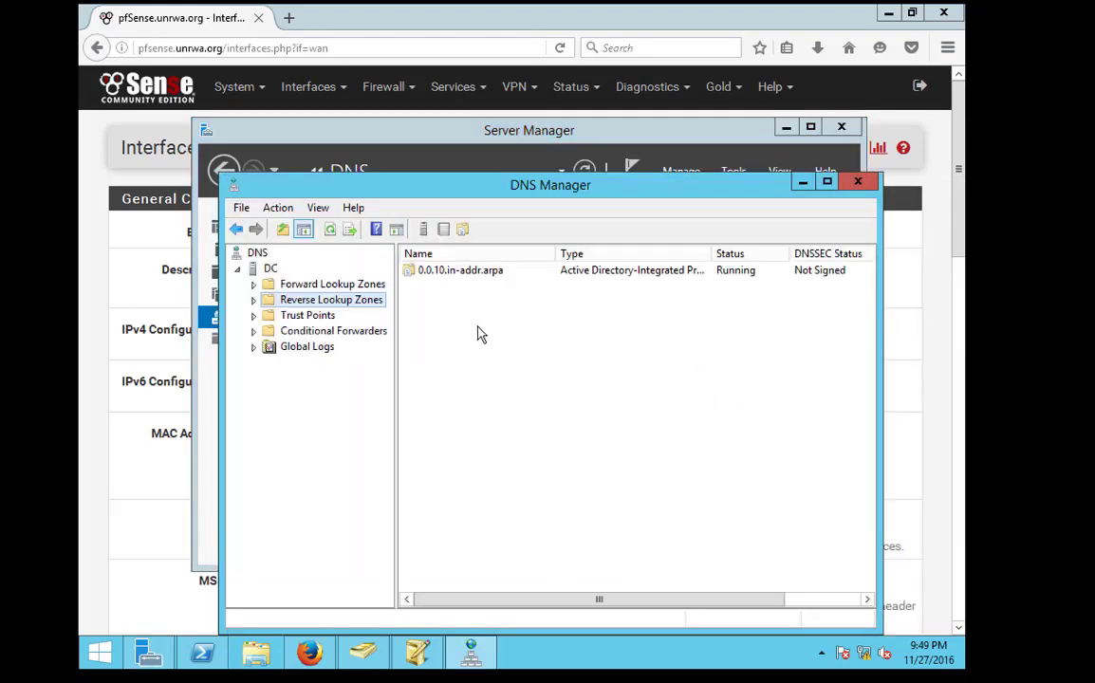
double_click(327, 284)
double_click(311, 314)
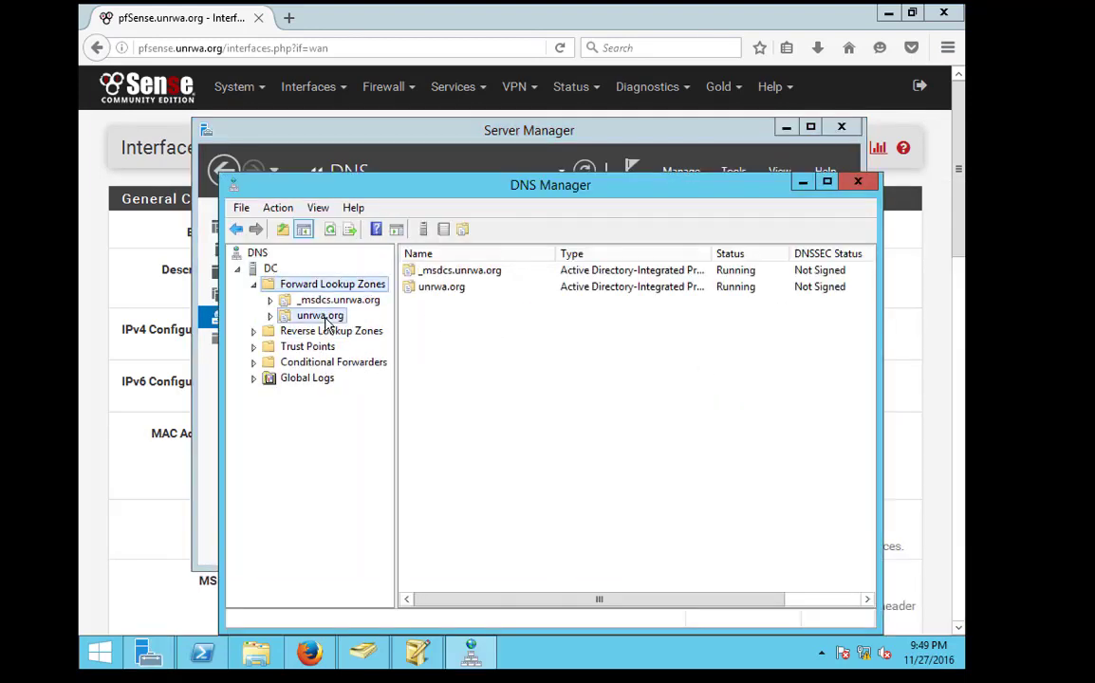
Add a www host (A) record at 192.168.54.15 to the unrwa.org zone
right_click(476, 478)
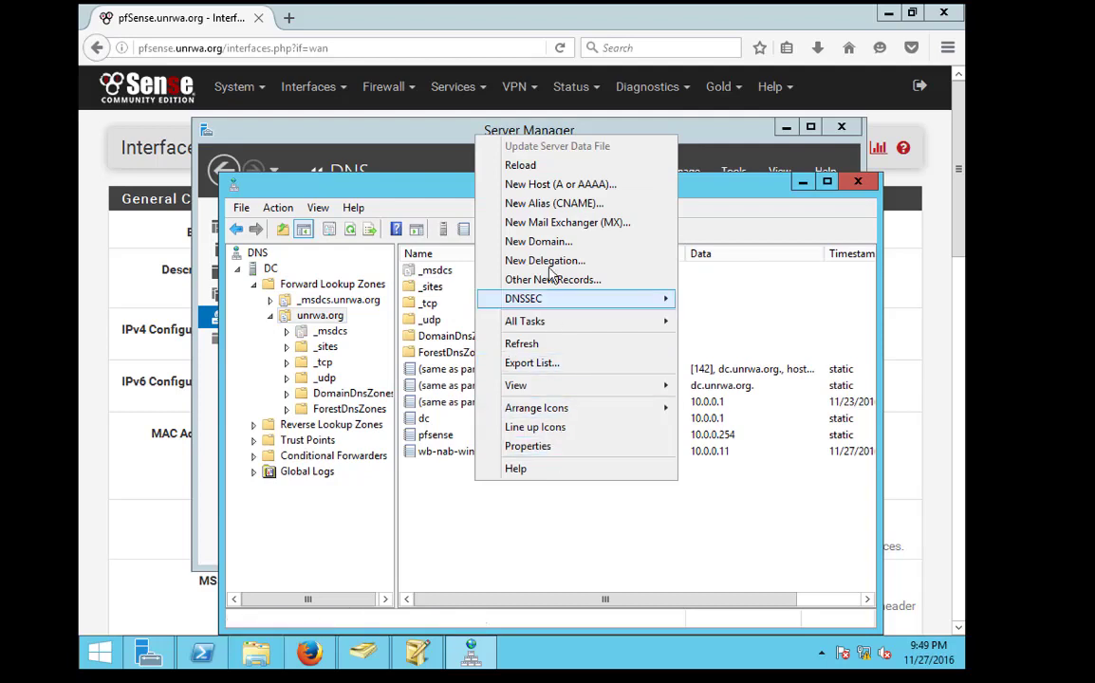
left_click(557, 186)
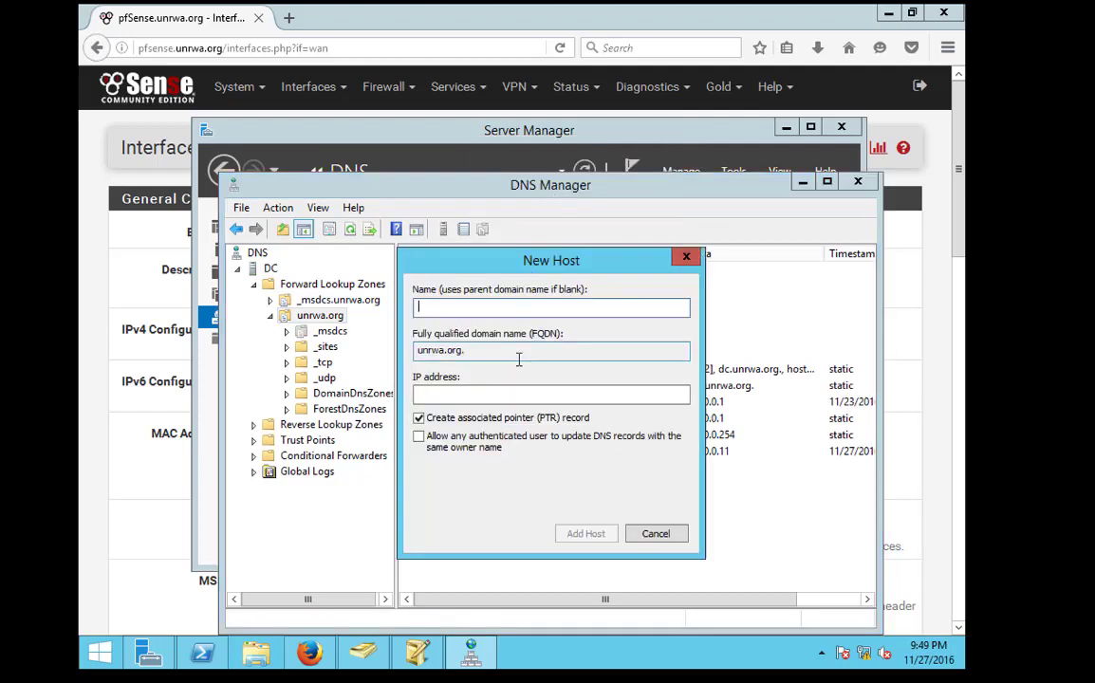
type("www")
key("Tab")
key("Tab")
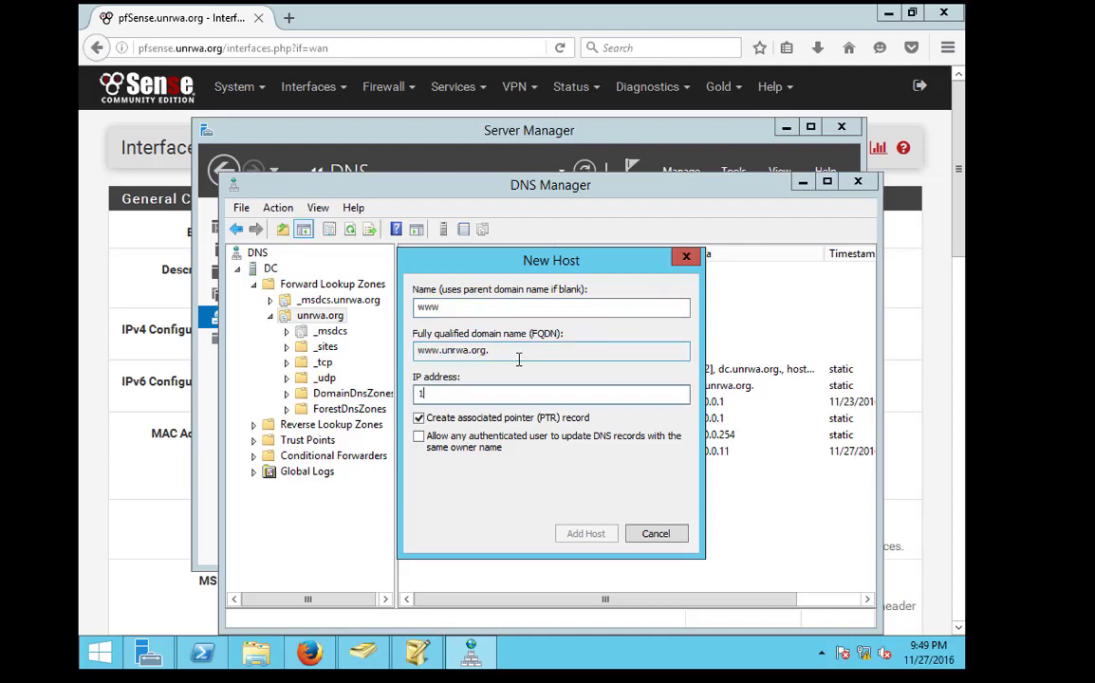
type("192.168.54.15")
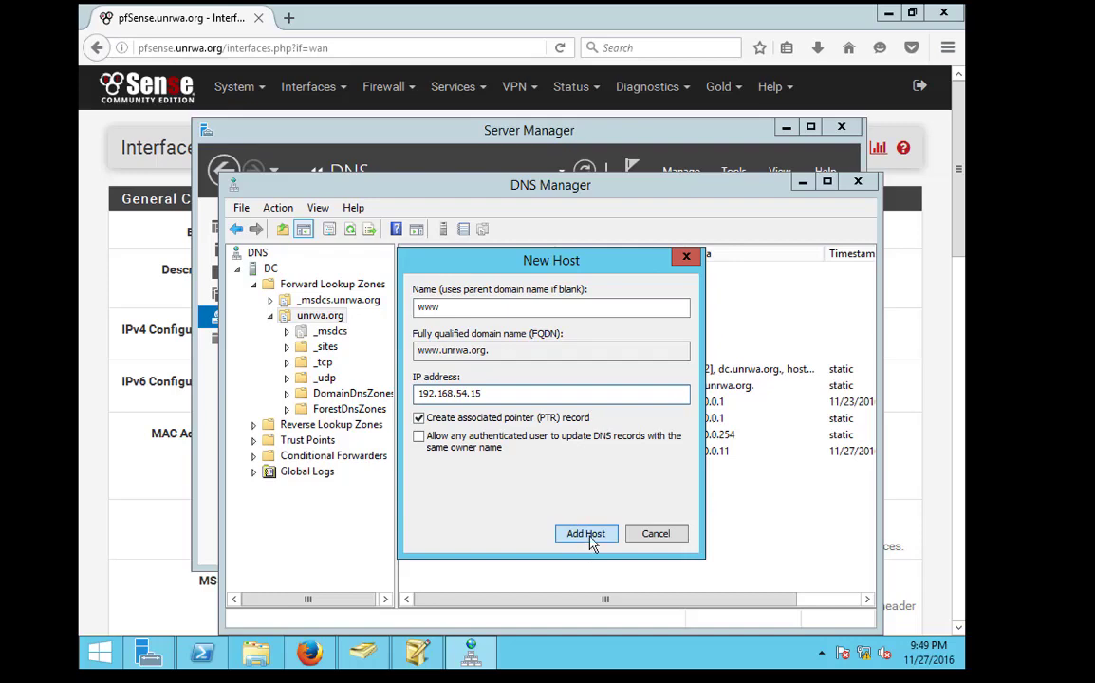
left_click(587, 534)
left_click(679, 397)
left_click(656, 533)
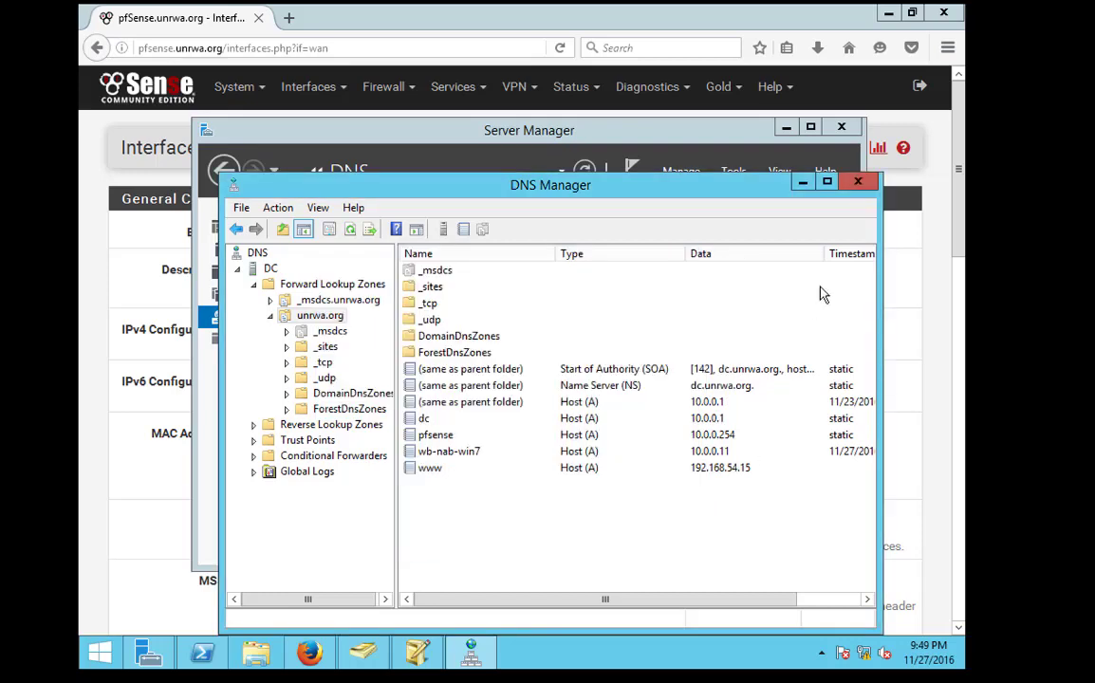
Ping www in PowerShell to confirm it resolves and replies, then stop it
left_click(202, 653)
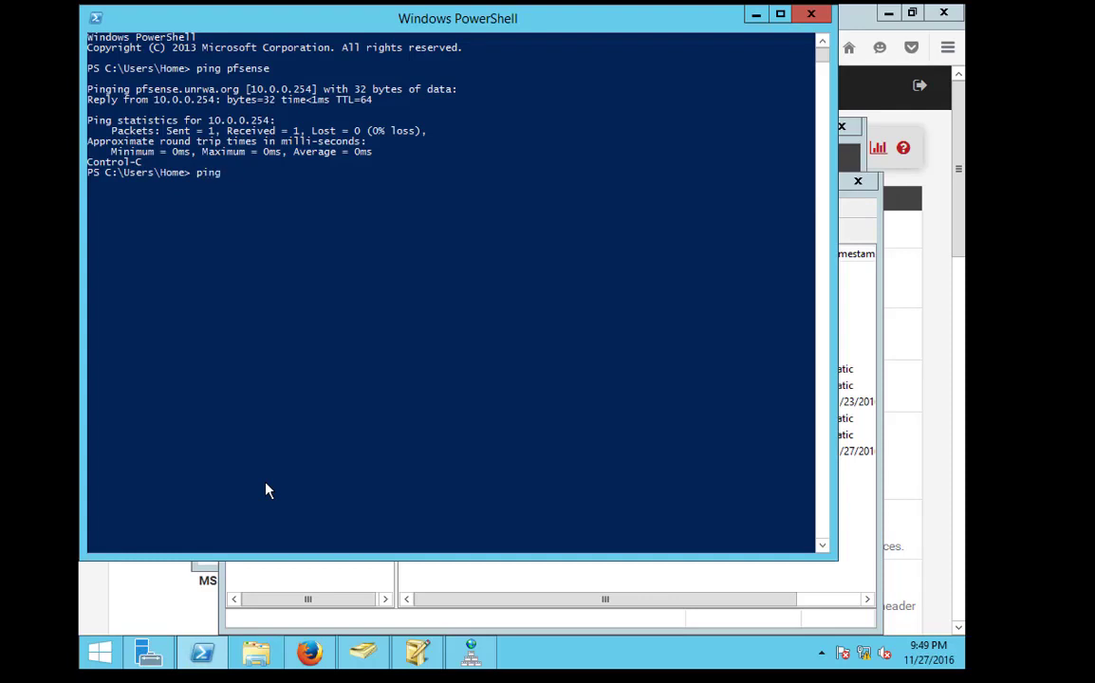
type("ping www")
key("Return")
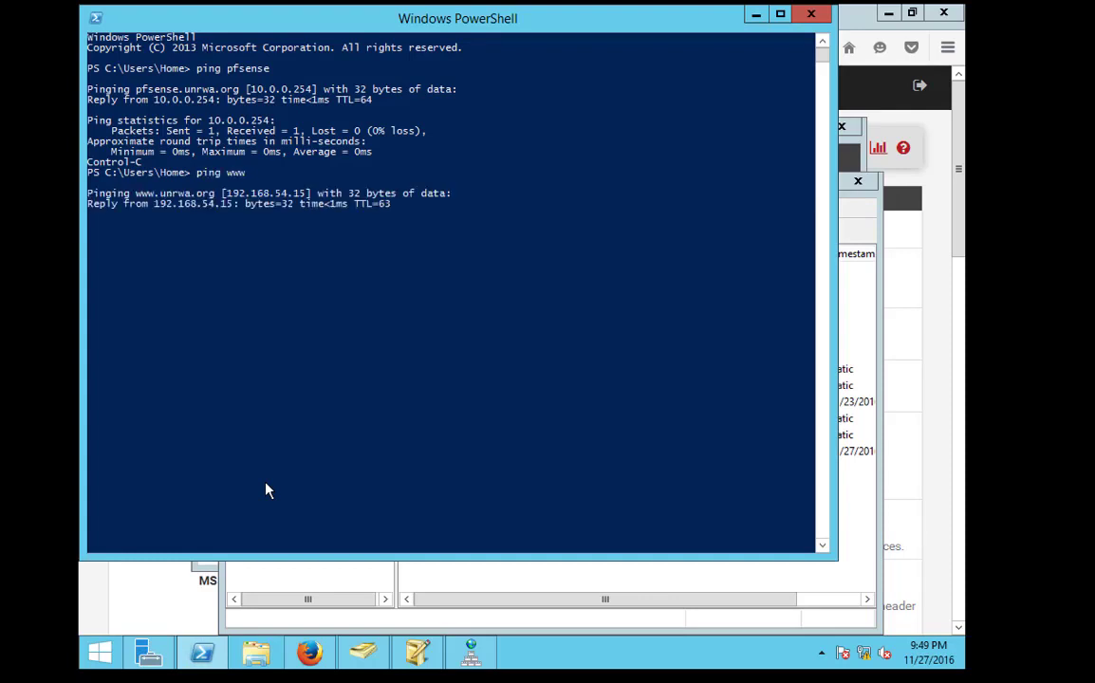
key("ctrl+c")
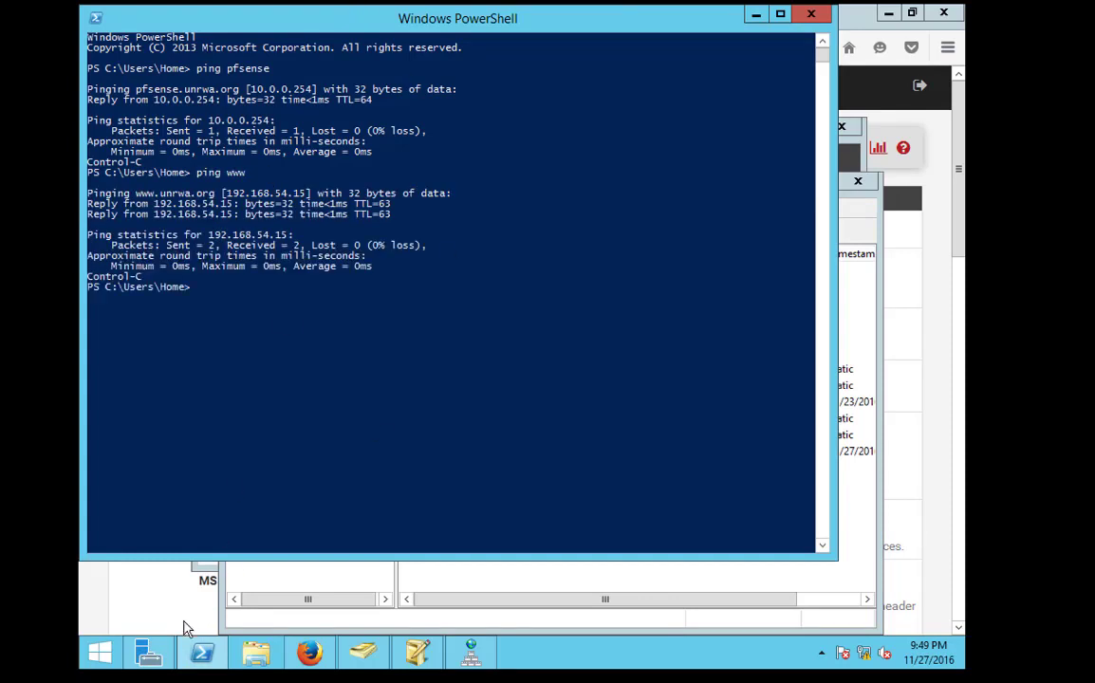
left_click(309, 653)
left_click(288, 18)
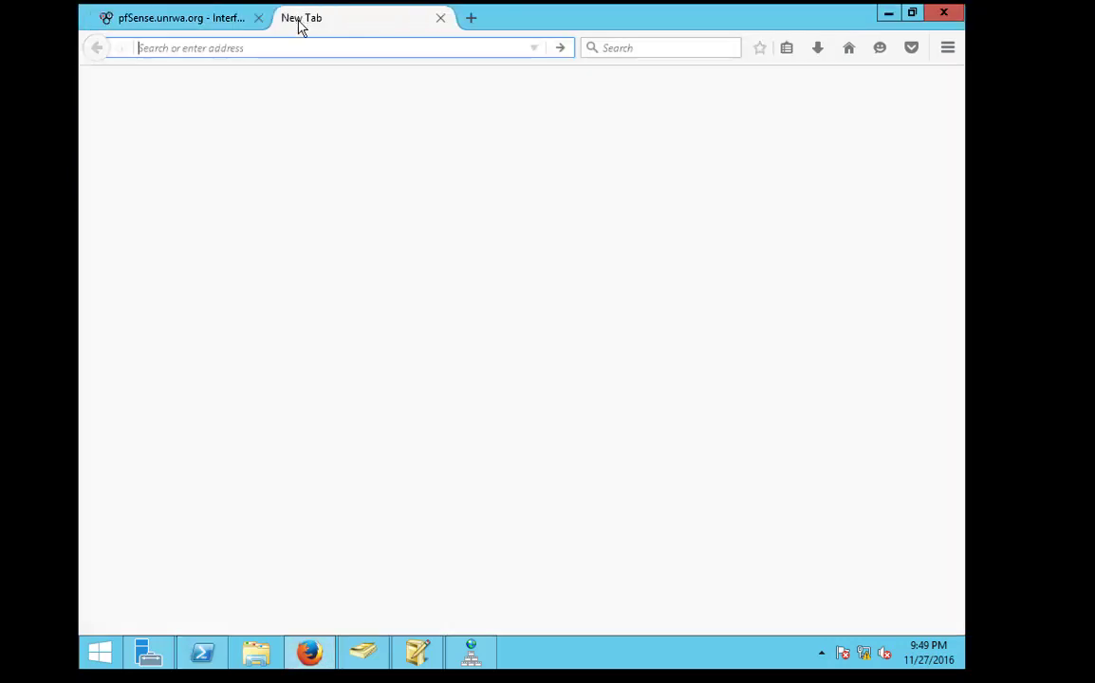
type("www.u")
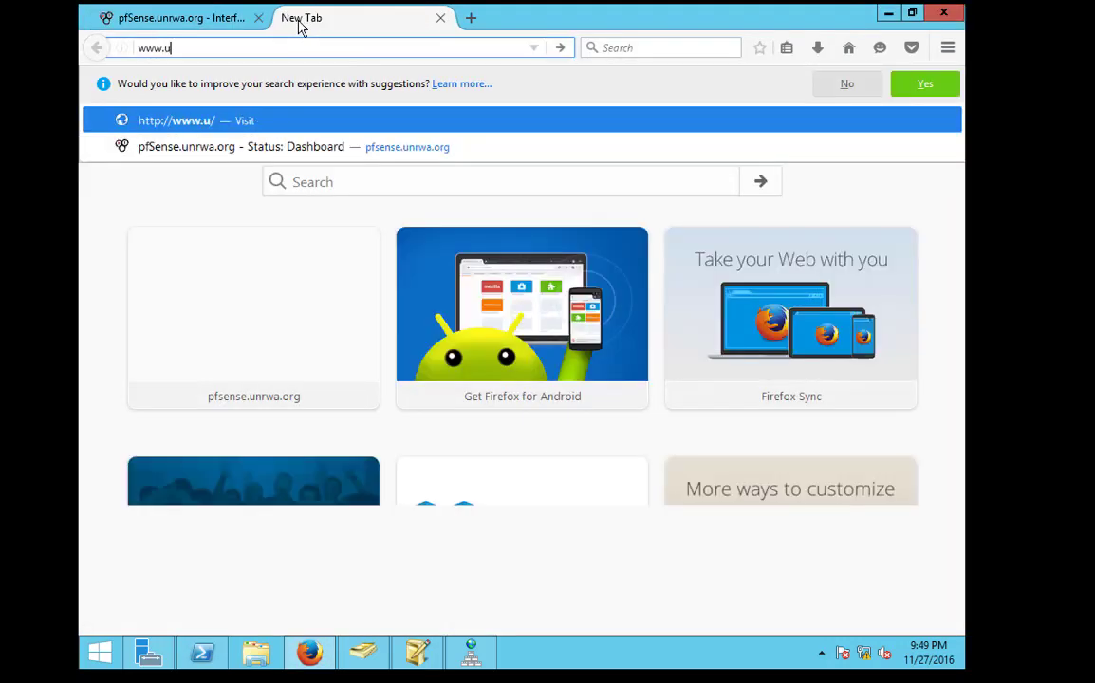
type("nrwa.org")
key("Return")
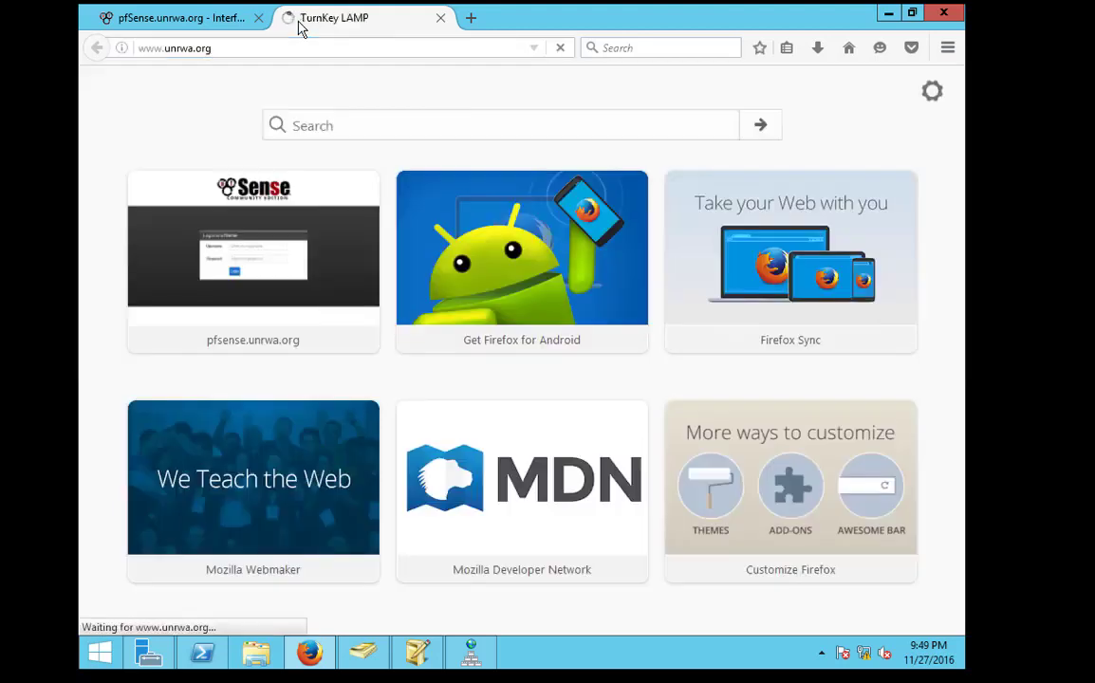
left_click_drag(574, 92, 513, 92)
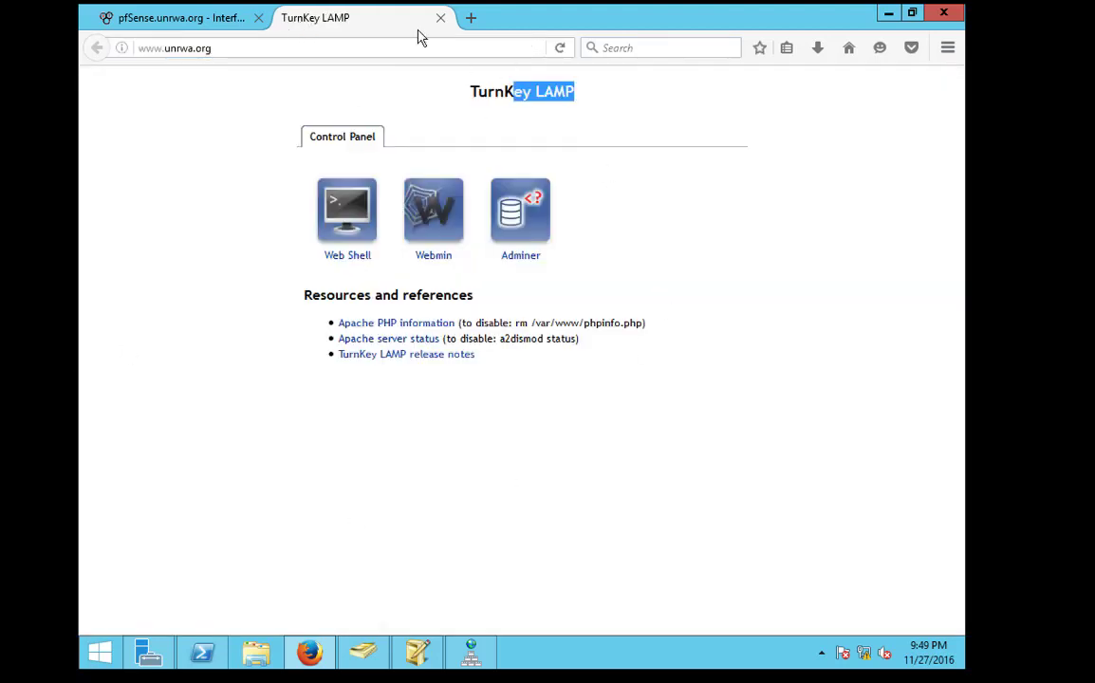
left_click(441, 18)
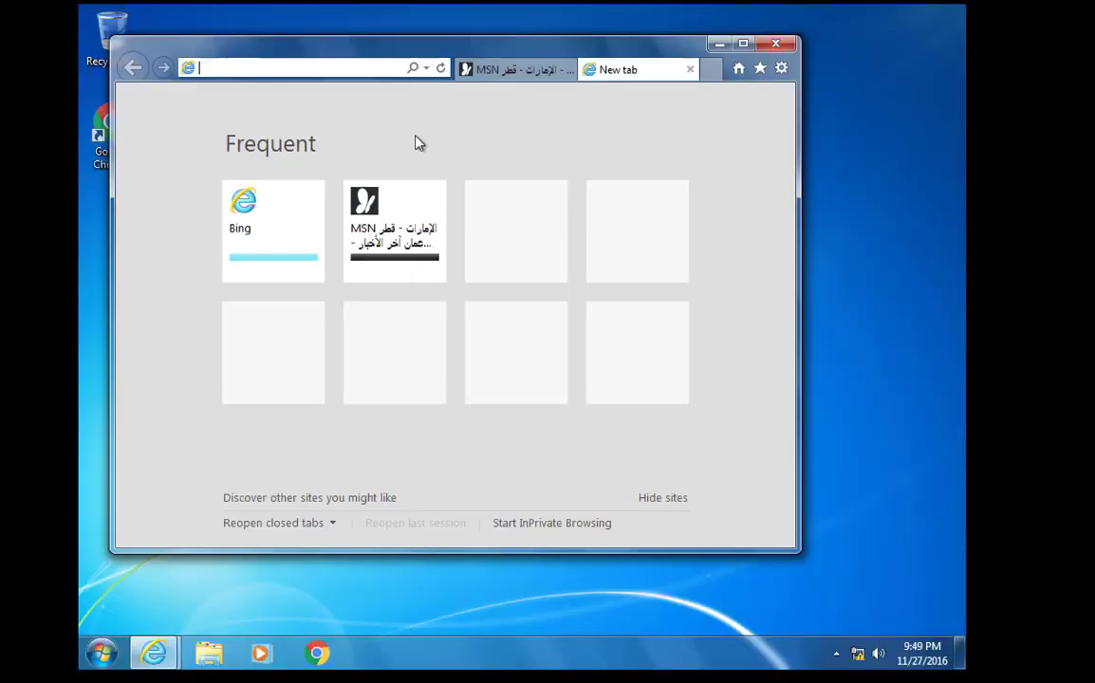
left_click(364, 67)
type("www")
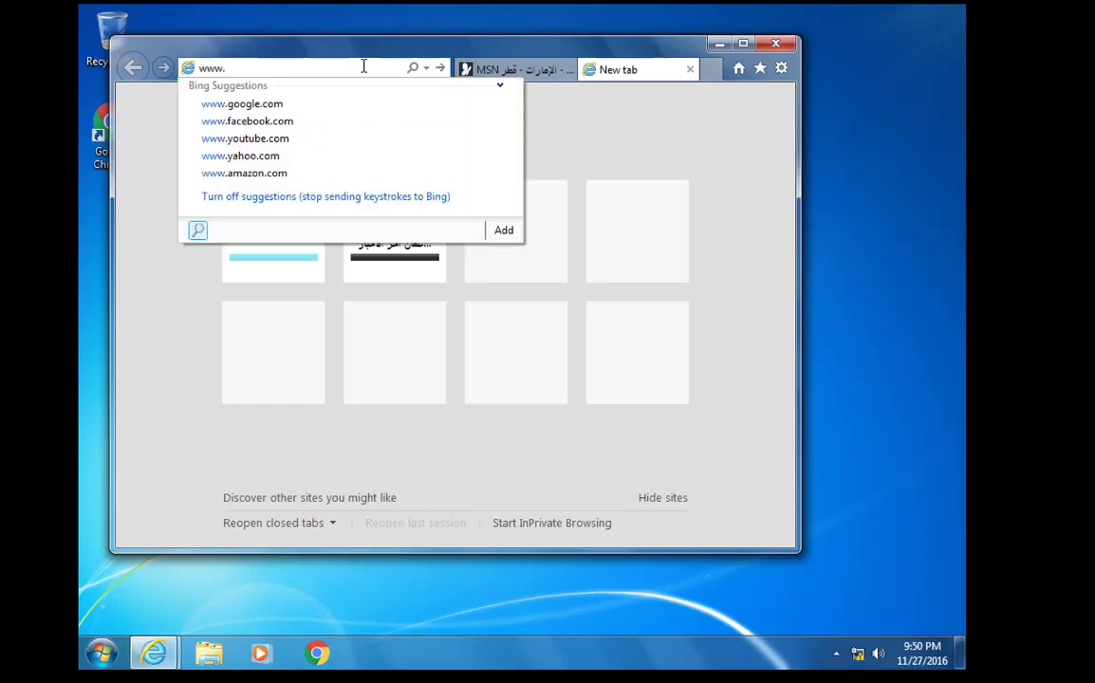
type(".unrwa.org")
key("Return")
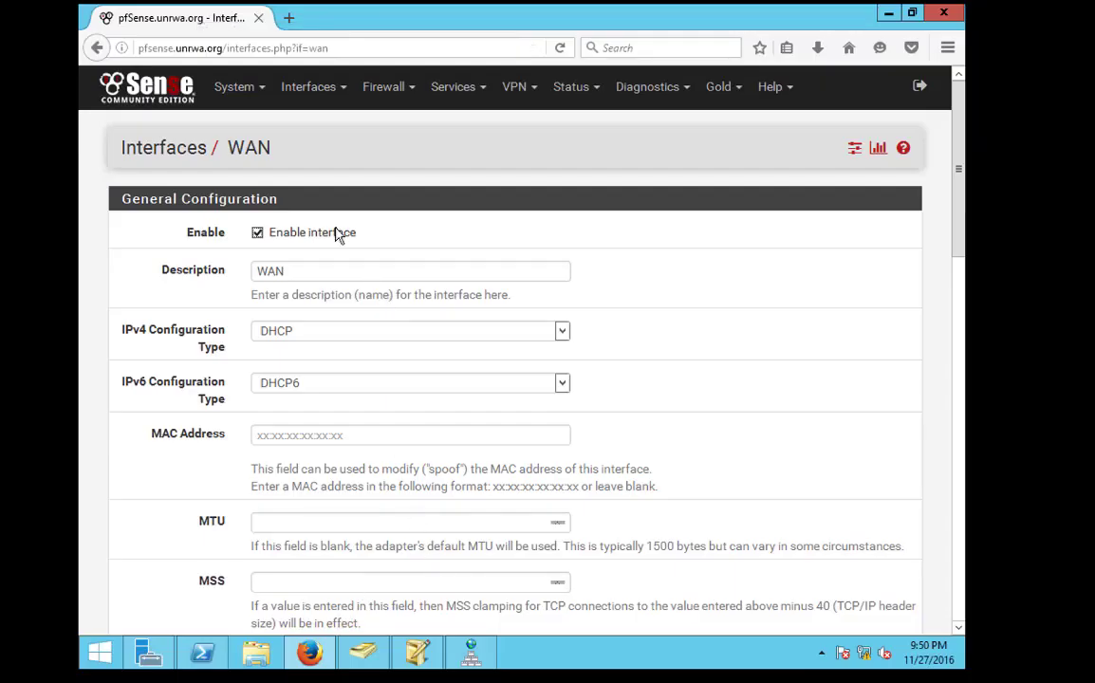
Open the LAN firewall rules and delete the Default allow LAN IPv6 rule
left_click(388, 95)
left_click(410, 181)
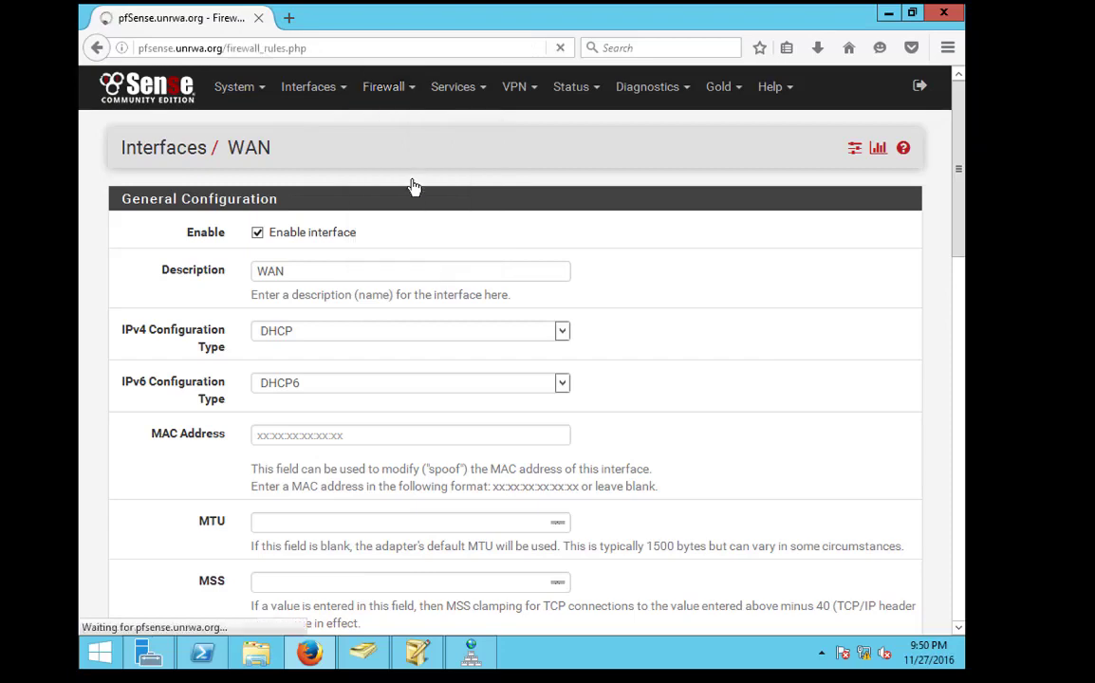
left_click(240, 208)
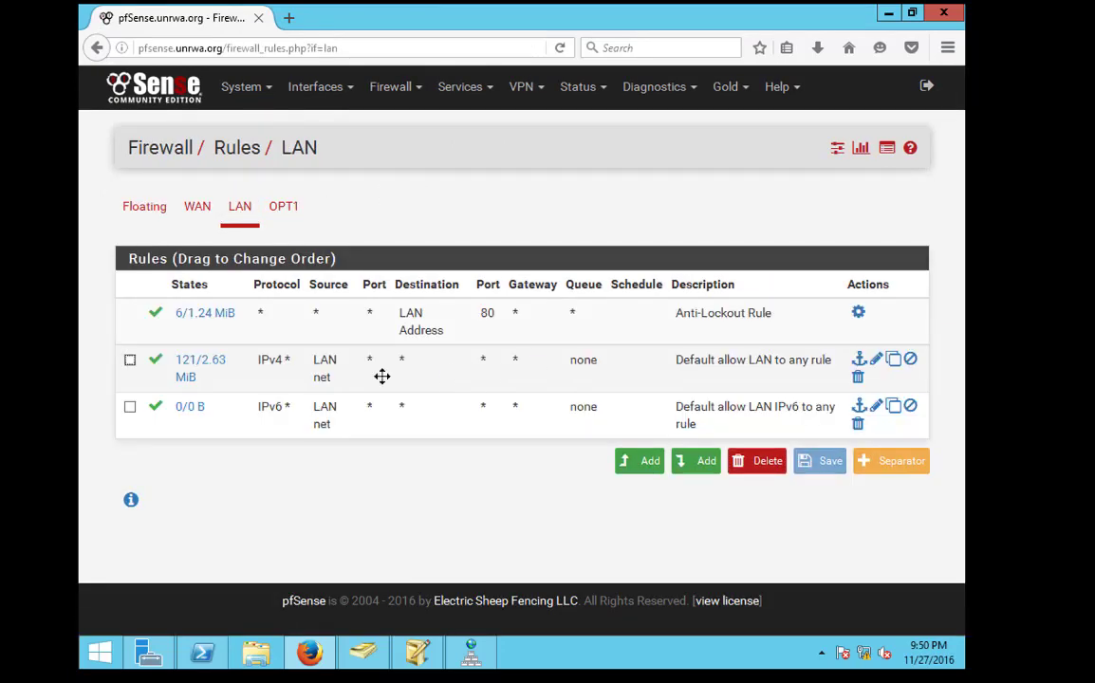
left_click(860, 427)
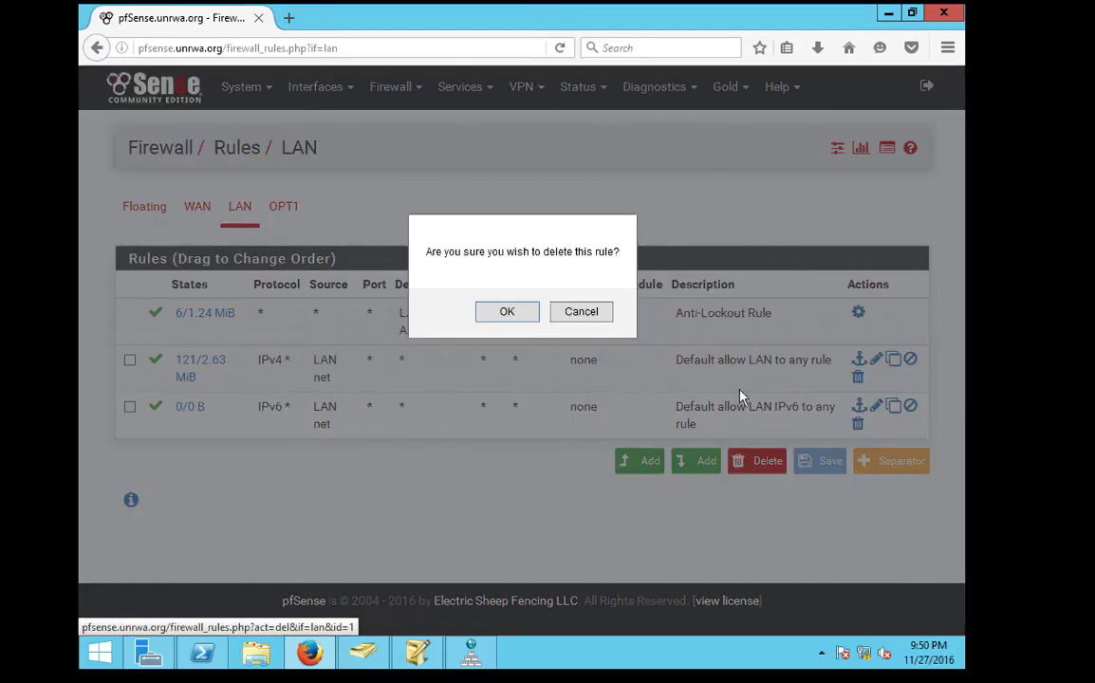
left_click(504, 310)
Add a LAN rule blocking TCP traffic to destination port HTTP (80)
left_click(648, 500)
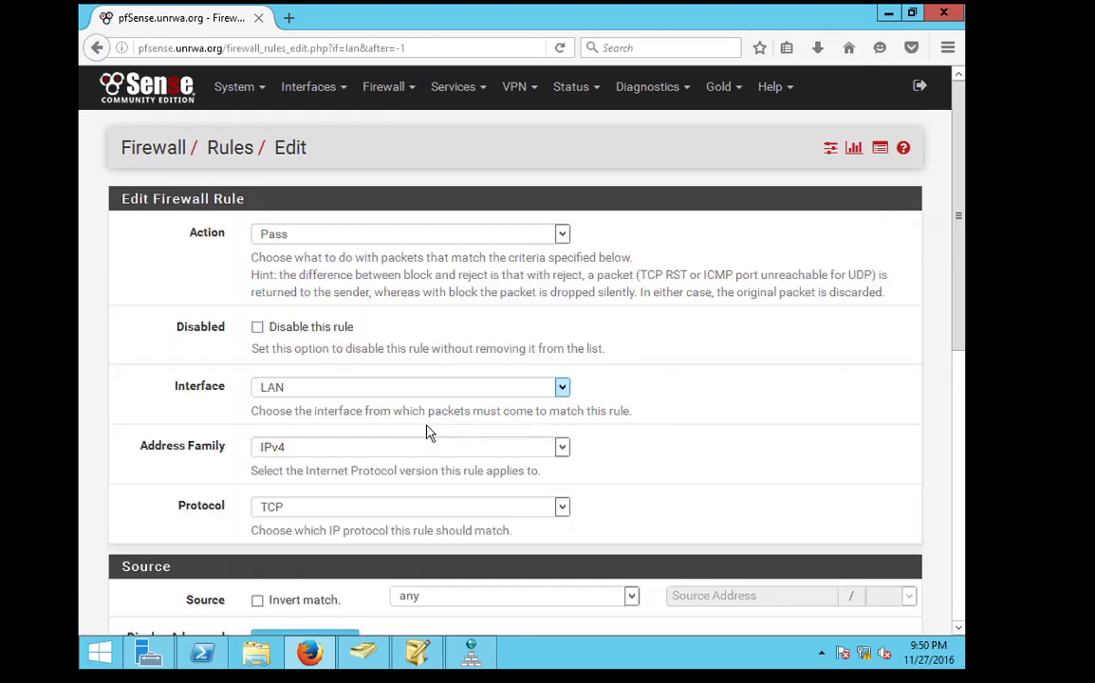
left_click(302, 234)
left_click(323, 266)
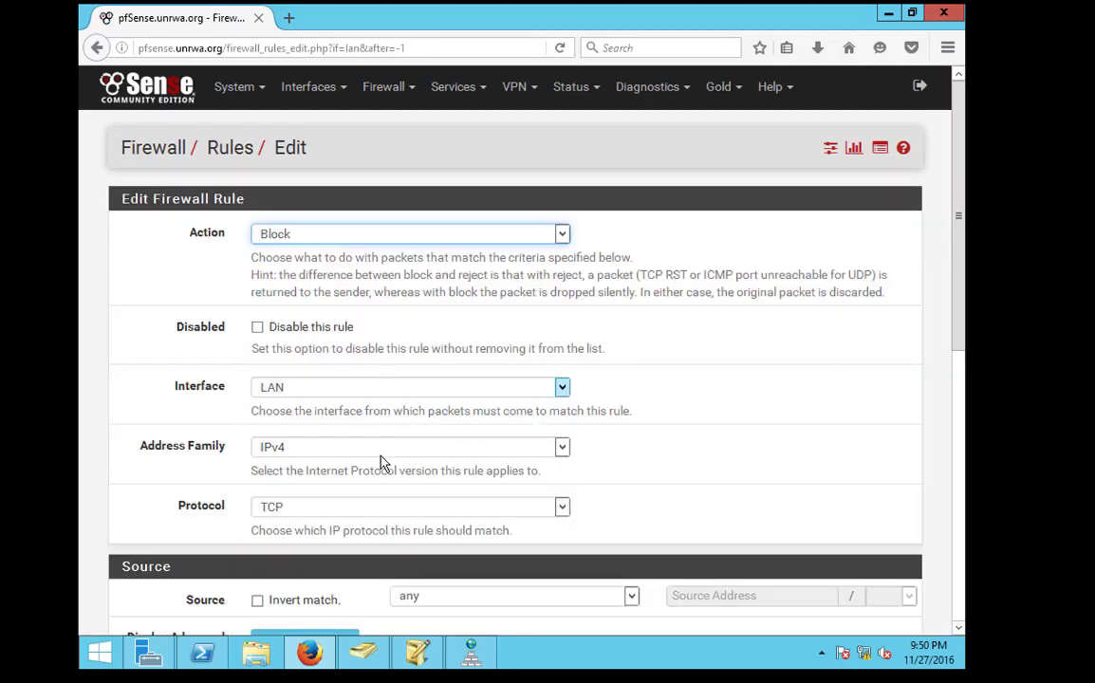
scroll(381, 456, "down", 3)
left_click(350, 455)
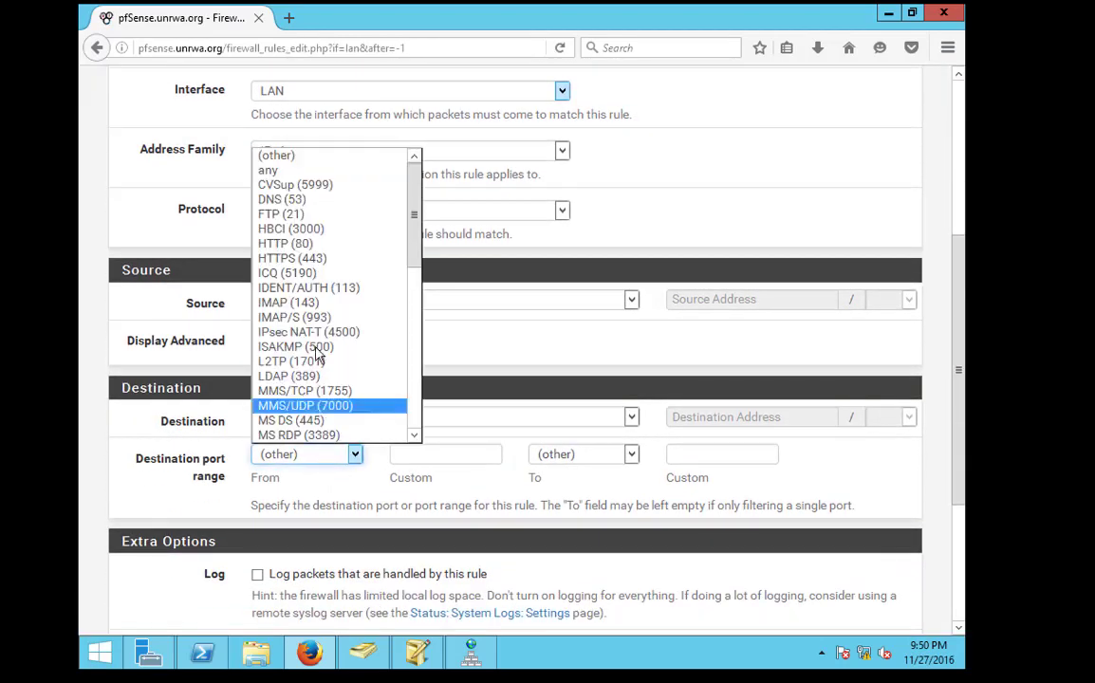
left_click(298, 245)
scroll(453, 484, "down", 3)
left_click(289, 544)
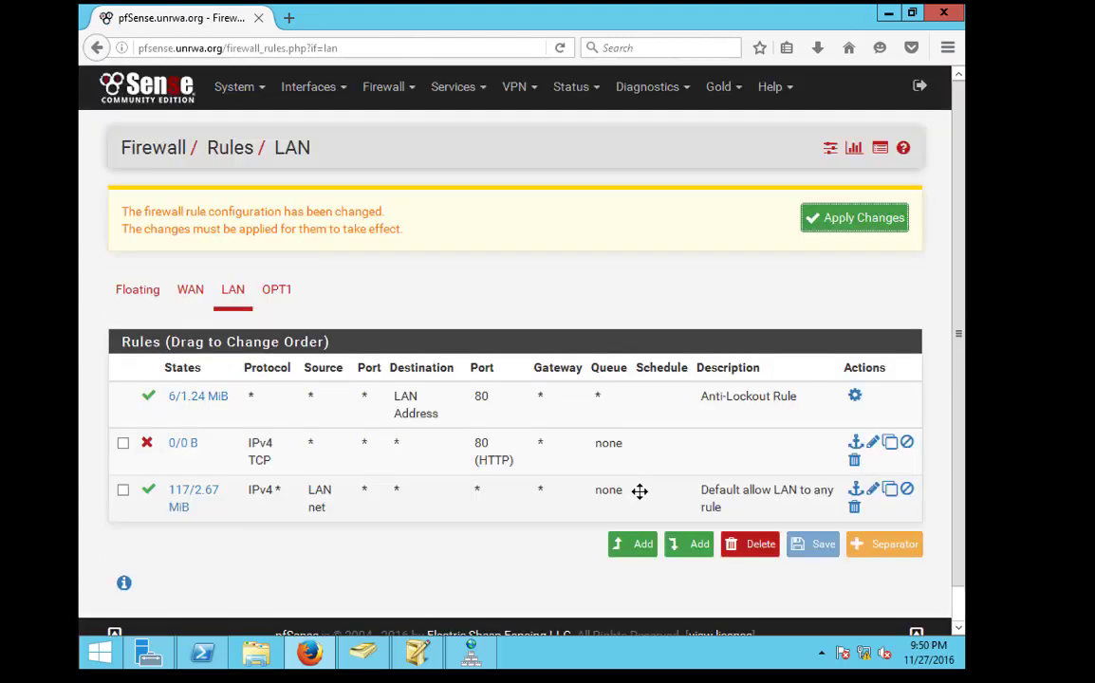
Copy the HTTP block rule and change its destination port to HTTPS (443)
scroll(750, 465, "down", 1)
left_click(892, 416)
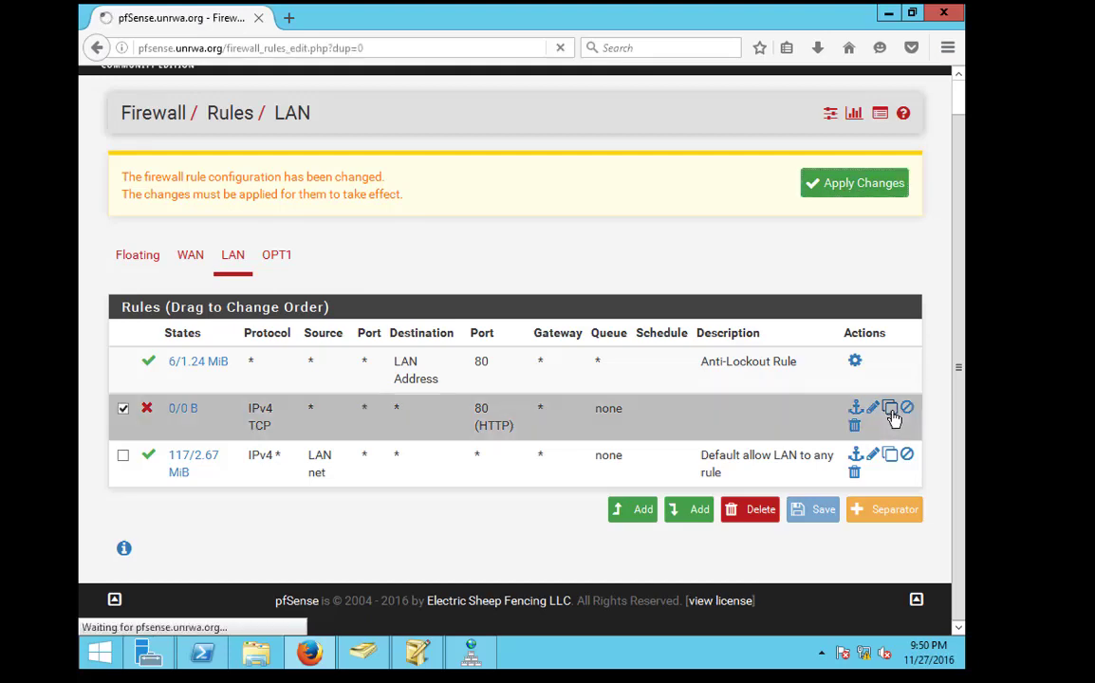
scroll(330, 531, "down", 4)
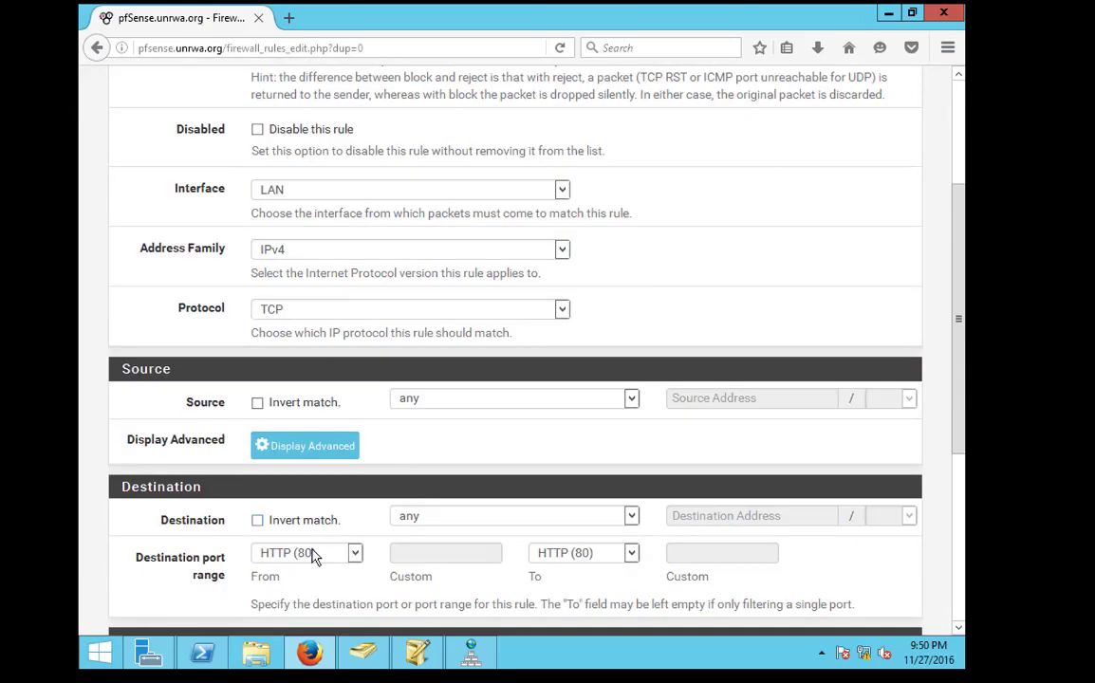
left_click(314, 558)
left_click(322, 355)
scroll(405, 516, "down", 3)
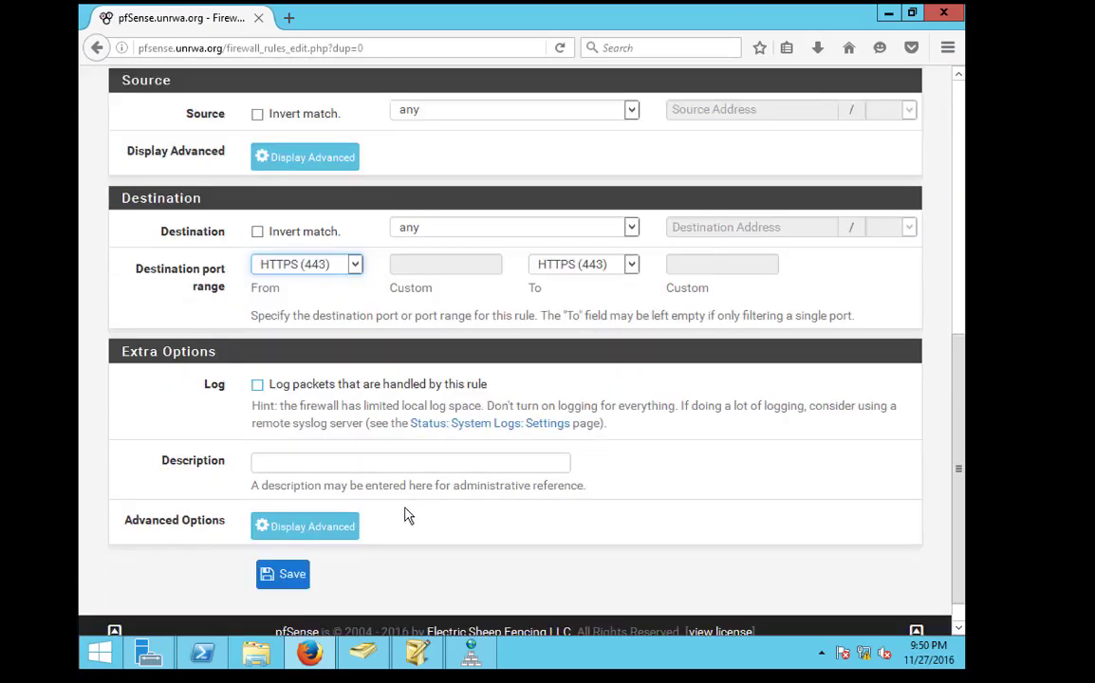
left_click(286, 546)
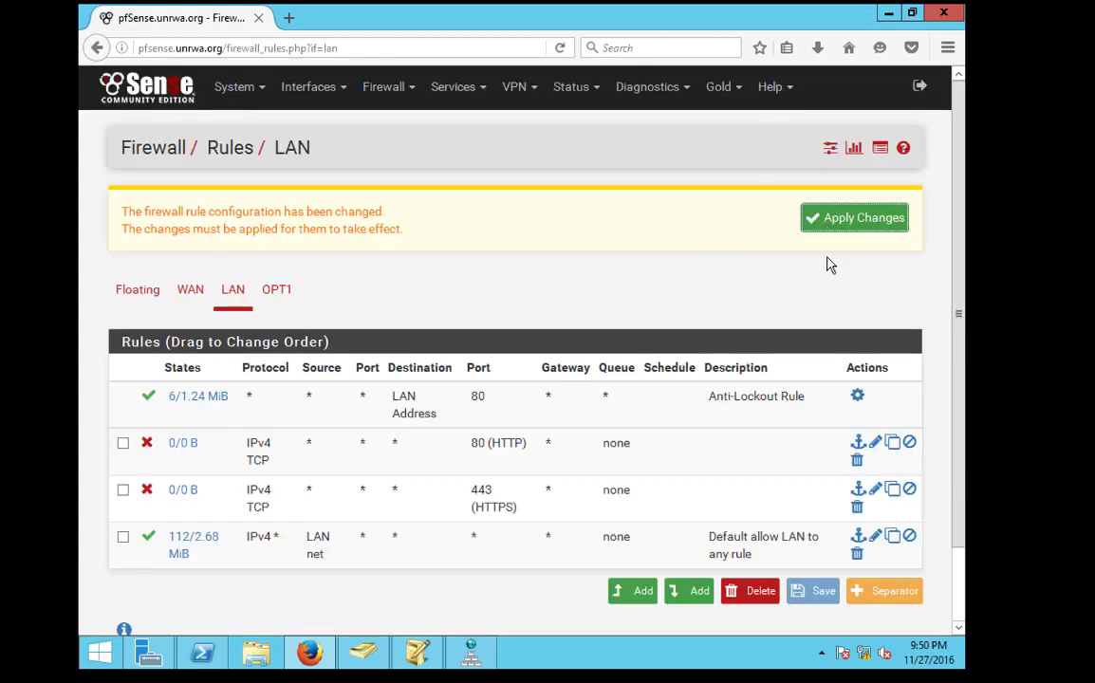
Copy the Default allow LAN rule with source limited to single host 10.0.0.1
left_click(893, 537)
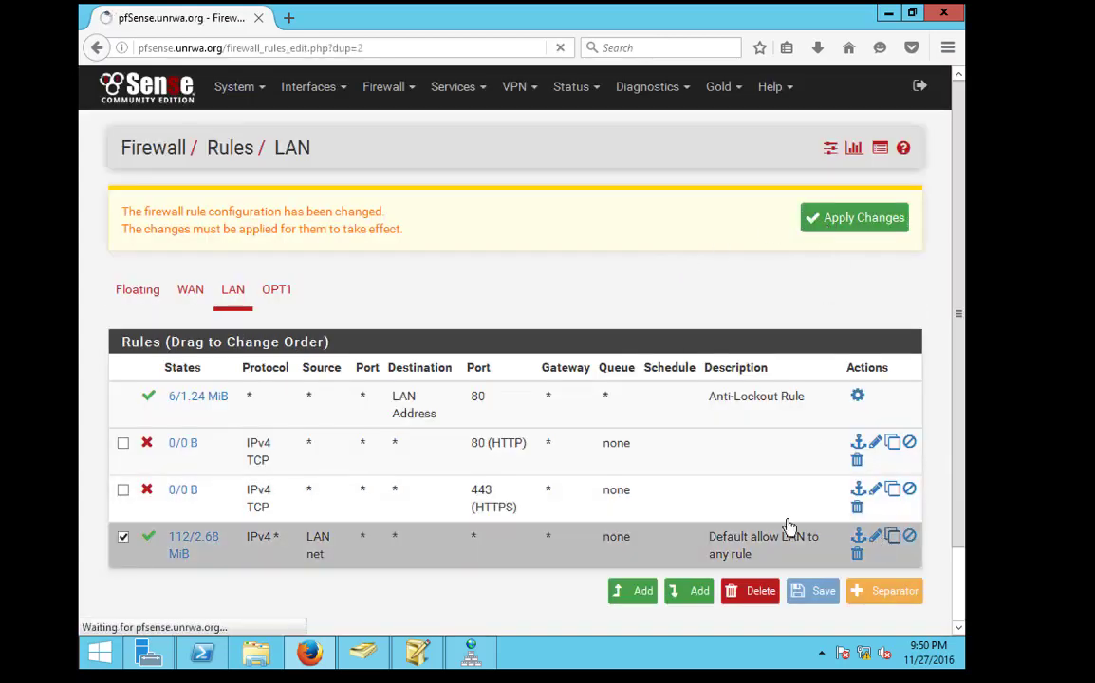
scroll(348, 402, "down", 5)
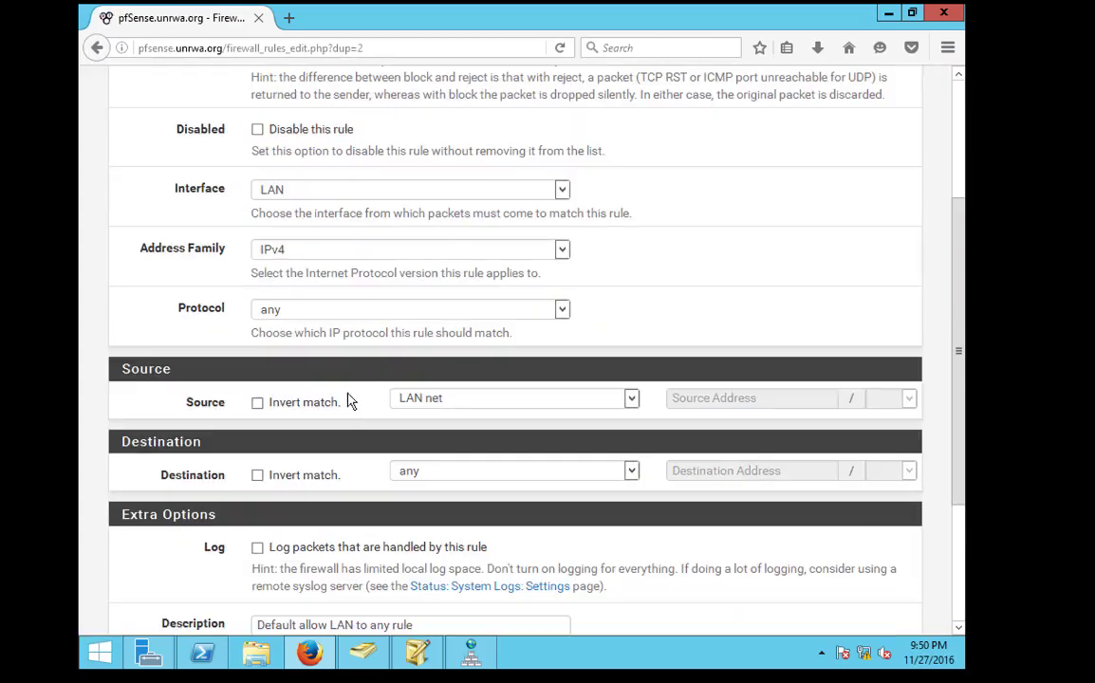
left_click(444, 406)
left_click(418, 418)
left_click(446, 402)
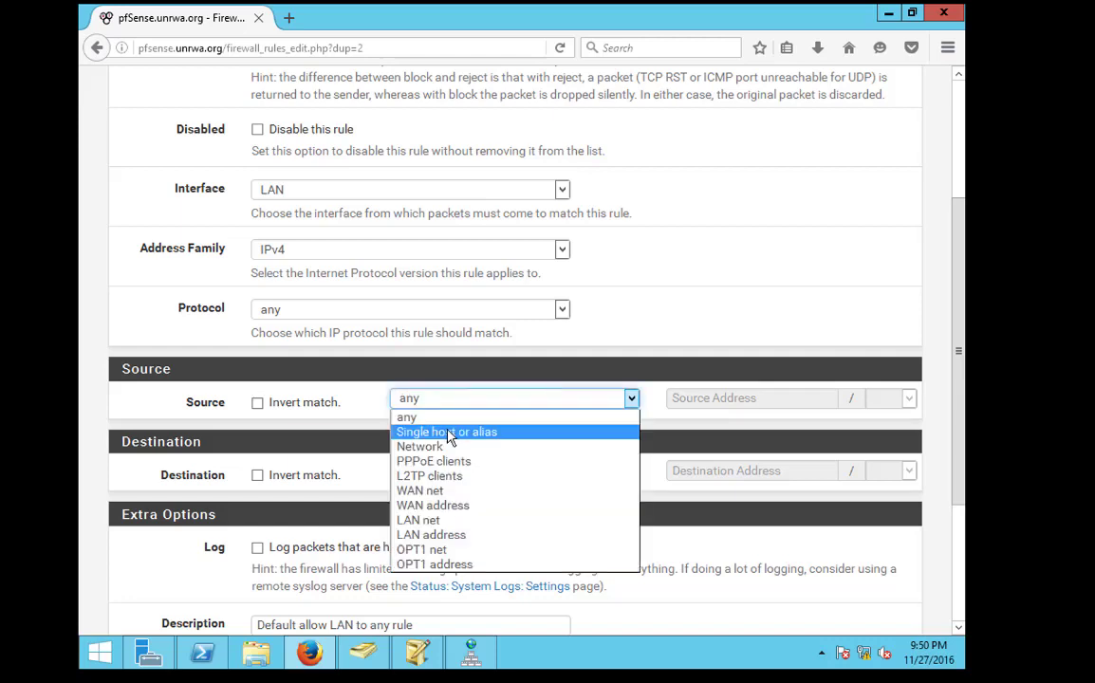
left_click(450, 436)
left_click(687, 400)
type("10.0.0.1")
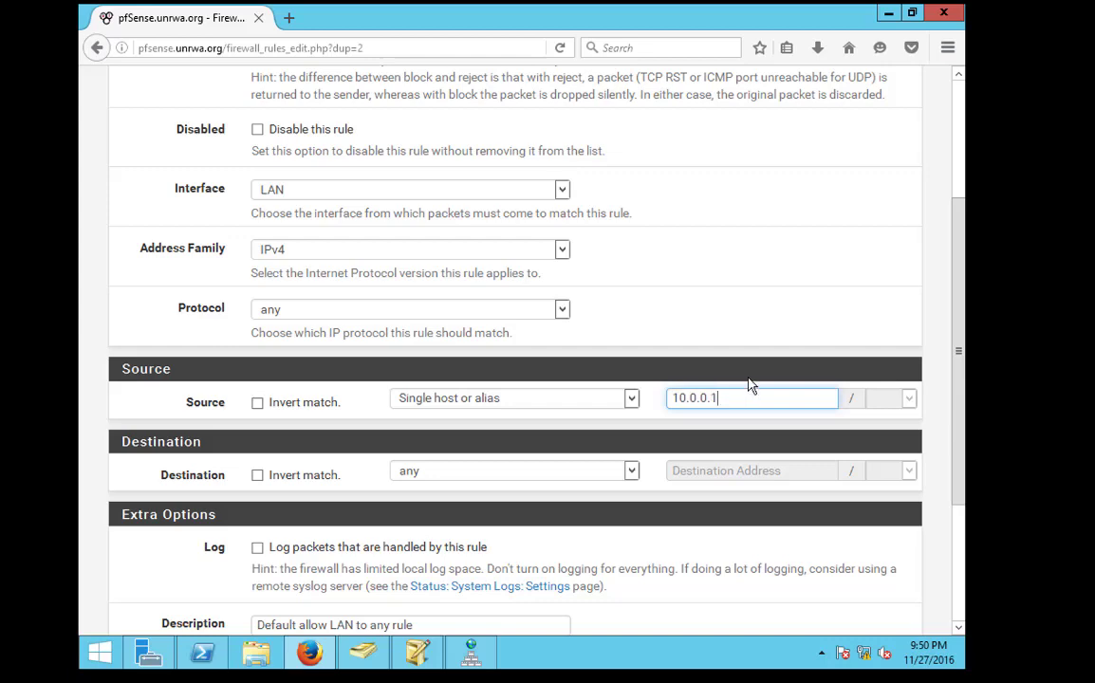
scroll(750, 380, "down", 3)
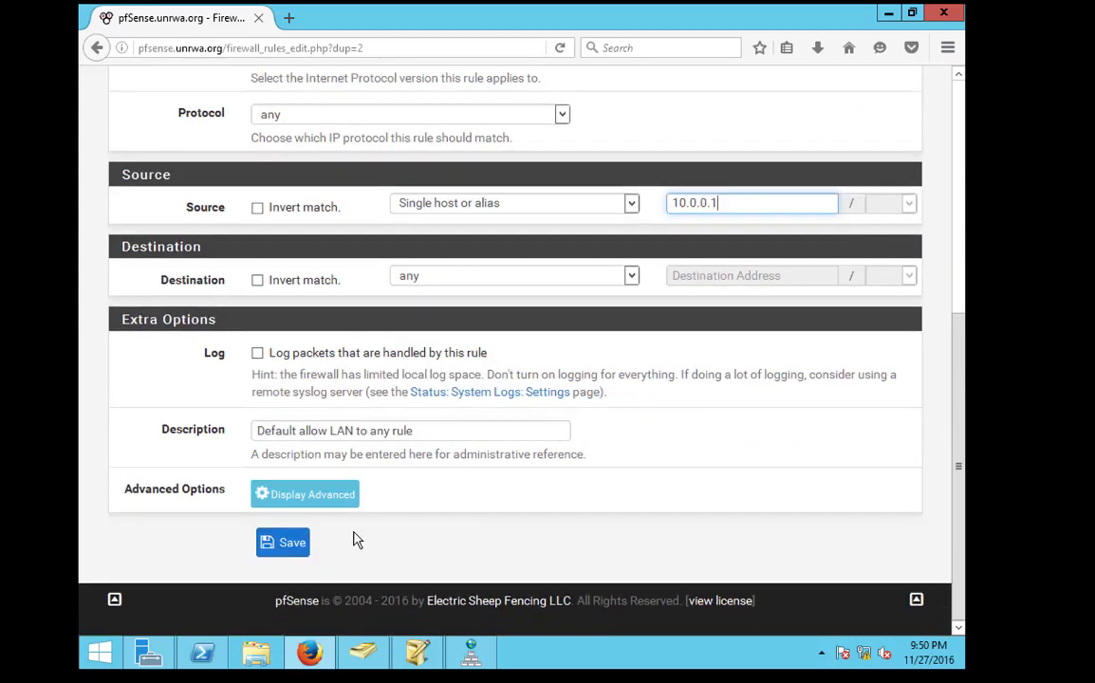
left_click(285, 542)
Move the 10.0.0.1 rule below Anti-Lockout, save the order and apply changes
scroll(338, 486, "down", 2)
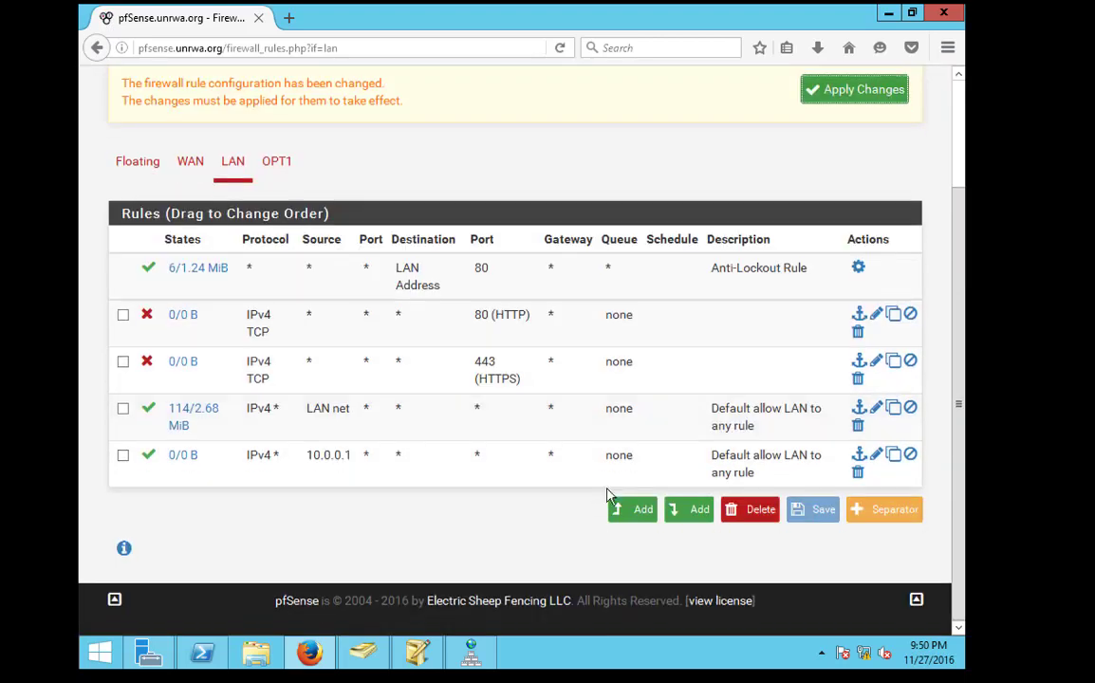
left_click_drag(480, 460, 479, 327)
left_click(850, 116)
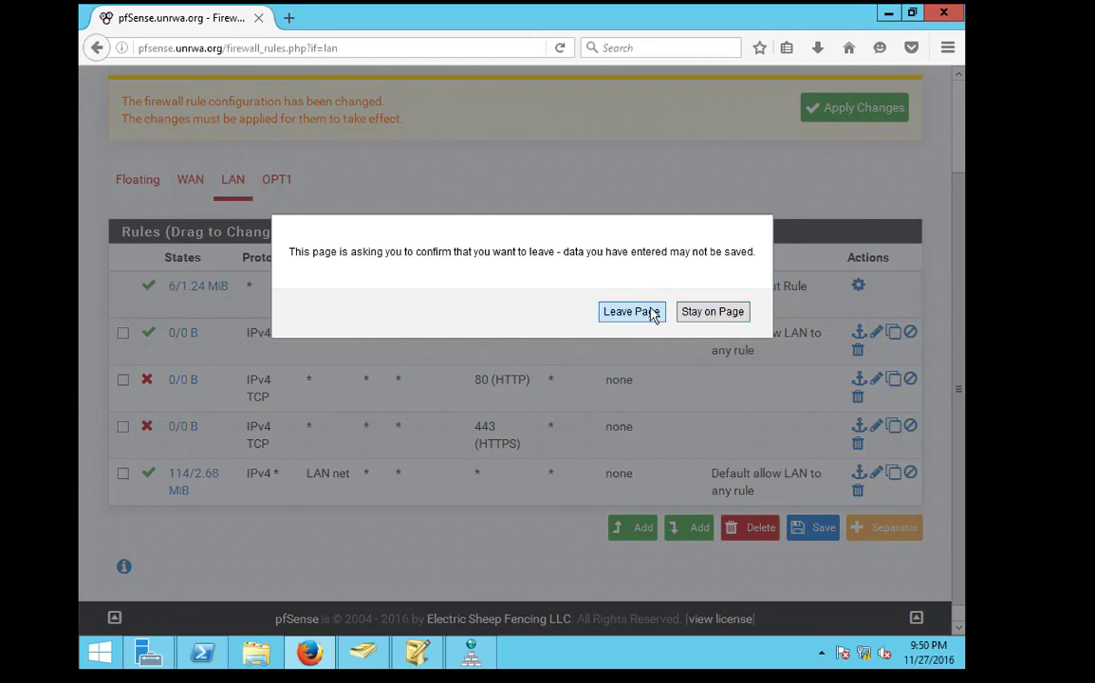
left_click(713, 311)
left_click(816, 529)
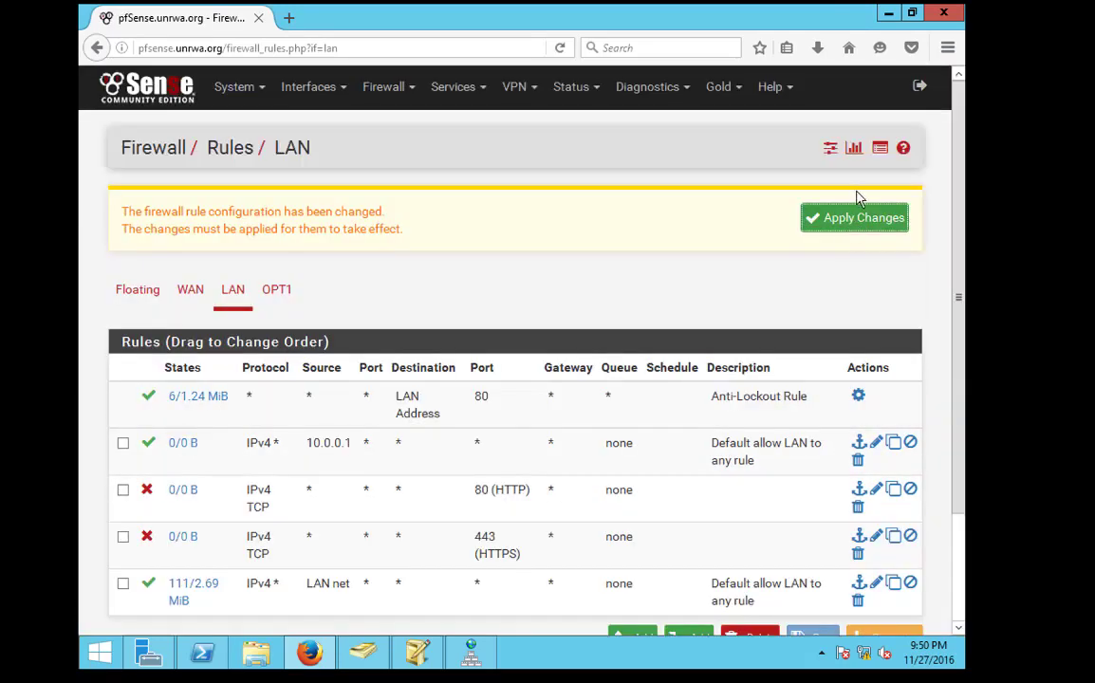
left_click(855, 218)
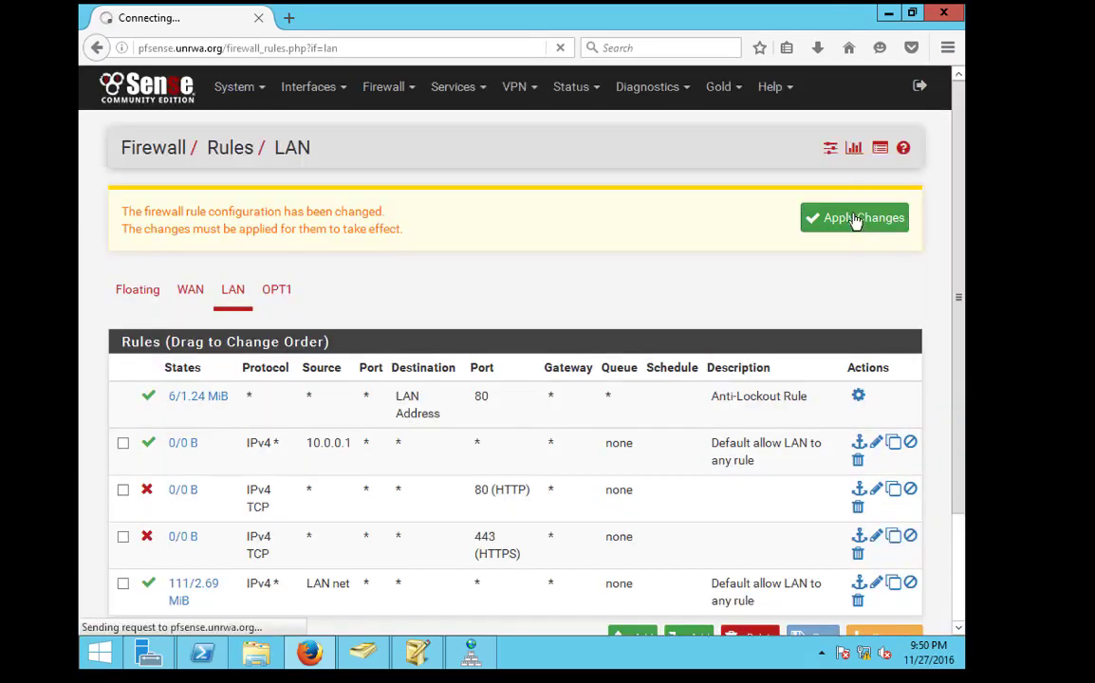
left_click(188, 88)
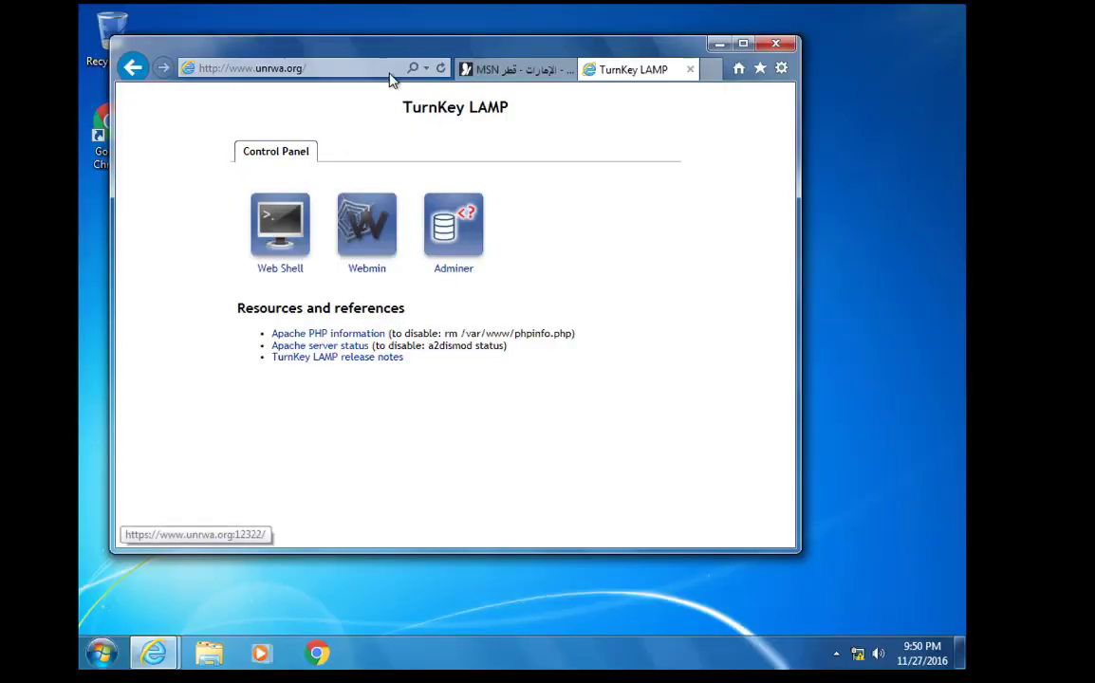
Request google.ps from the MSN tab in Internet Explorer
left_click(518, 69)
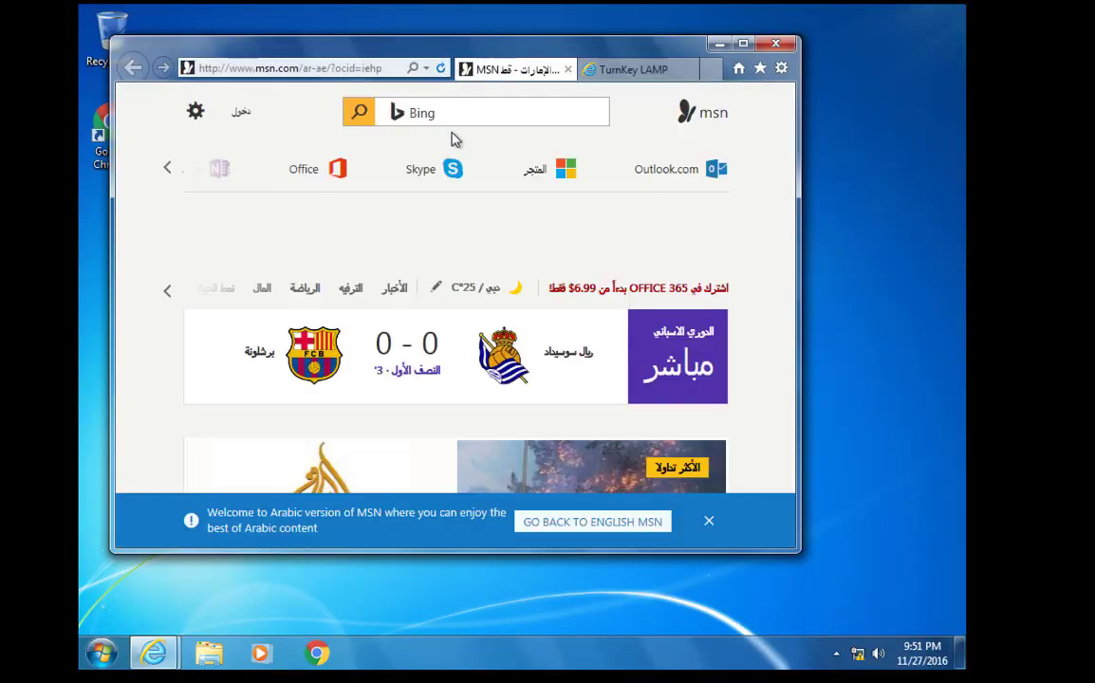
left_click(331, 68)
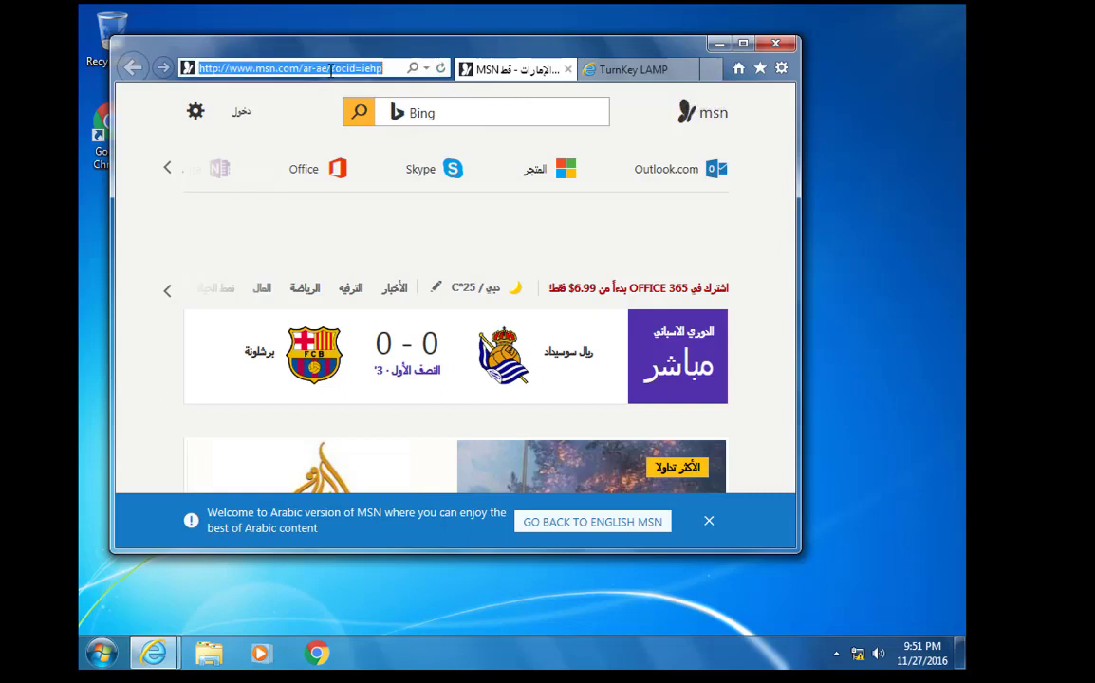
type("g")
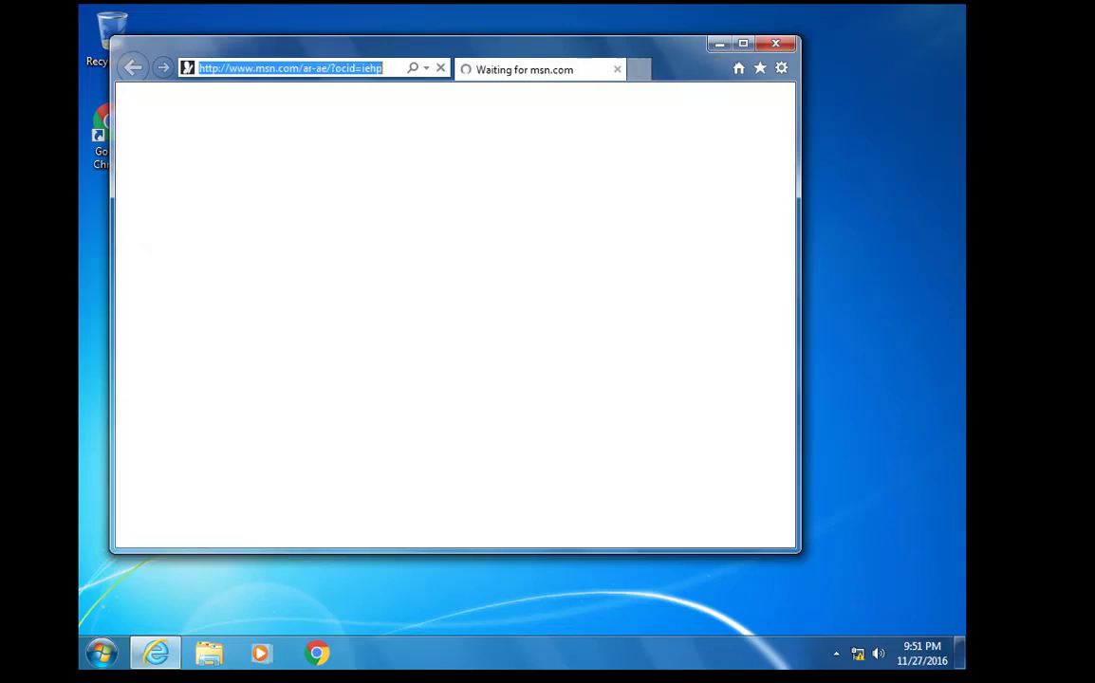
left_click(234, 65)
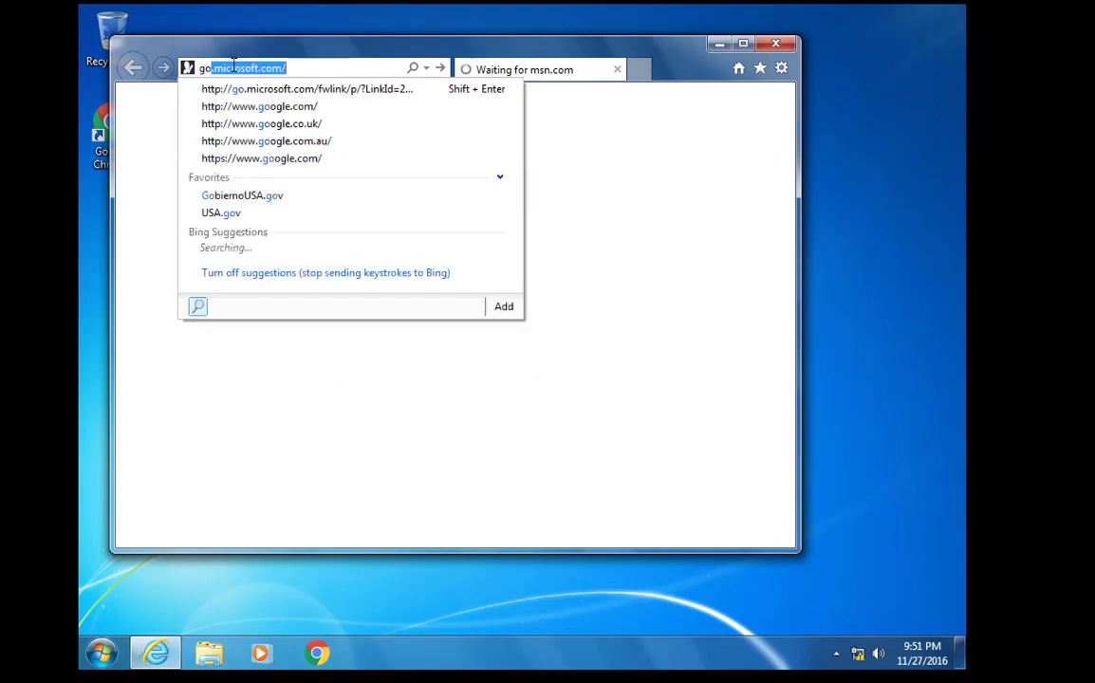
type("google.ps")
key("Return")
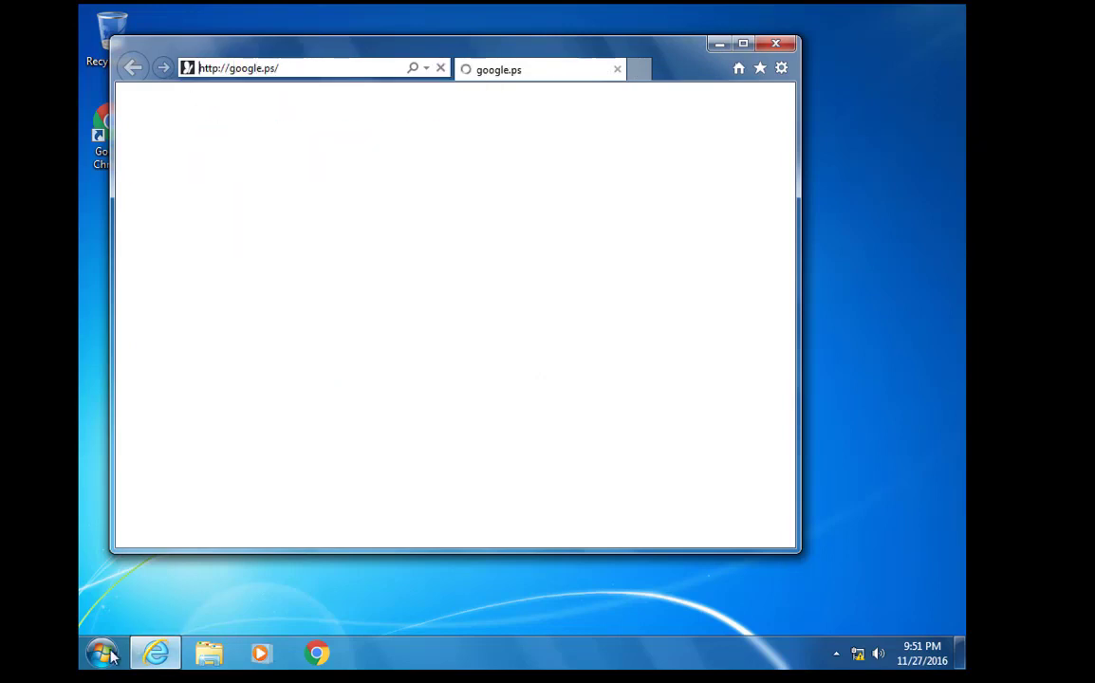
Ping google.ps from a command prompt, stop it, and close the window
key("super")
type("cm")
key("Return")
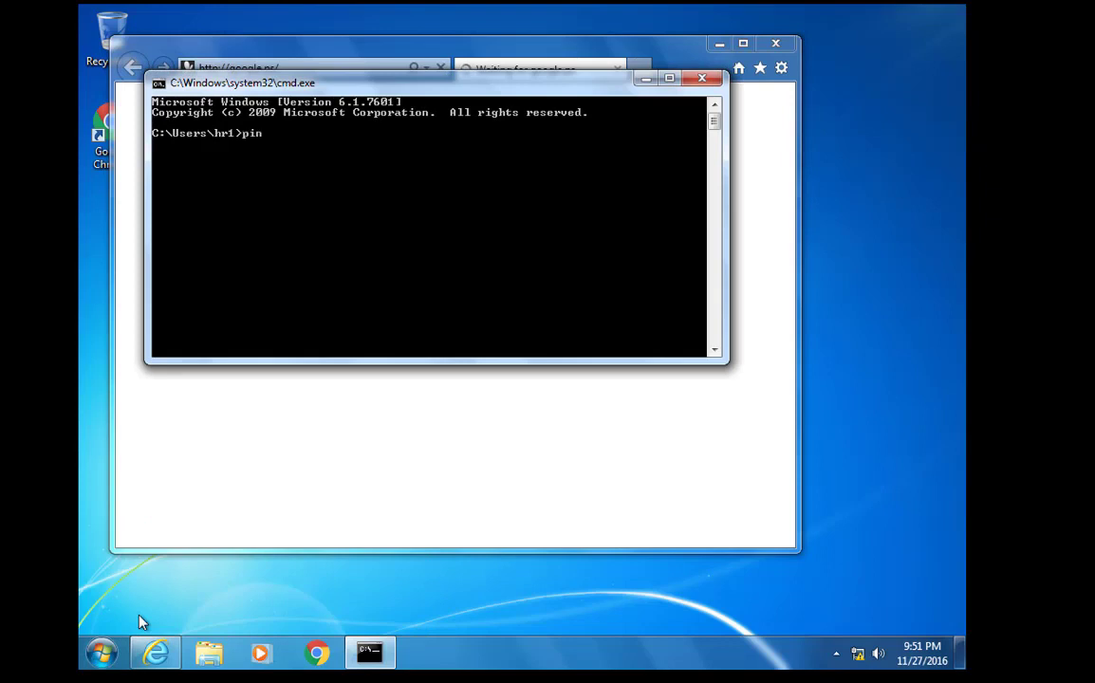
type("ping google.ps")
key("Return")
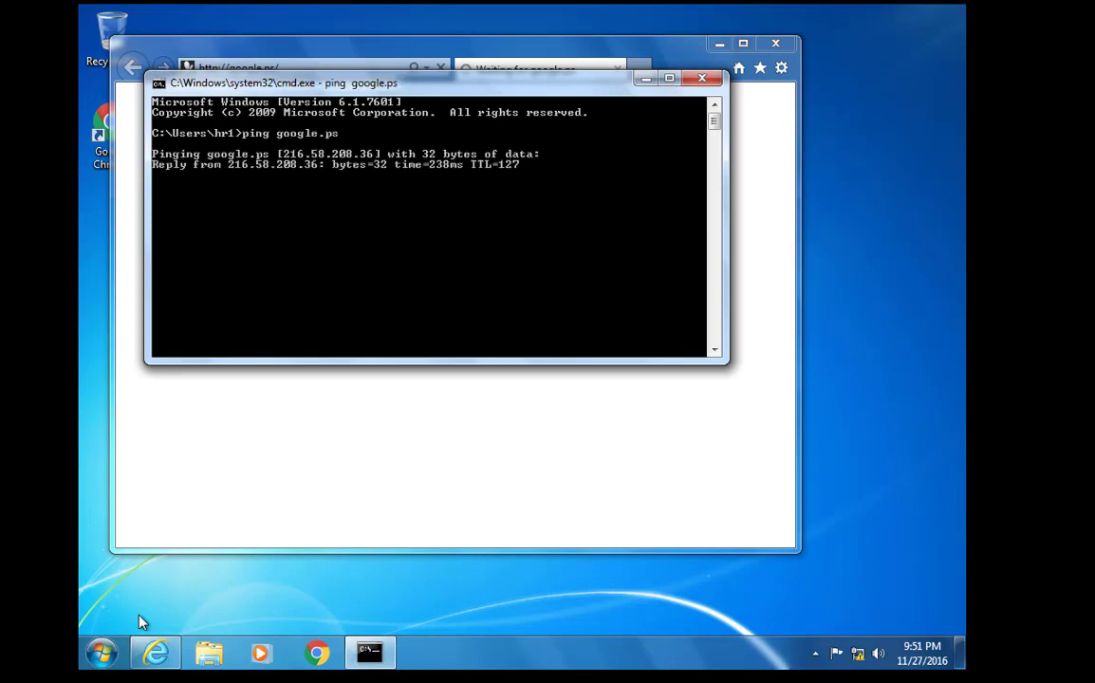
key("ctrl+c")
left_click(702, 78)
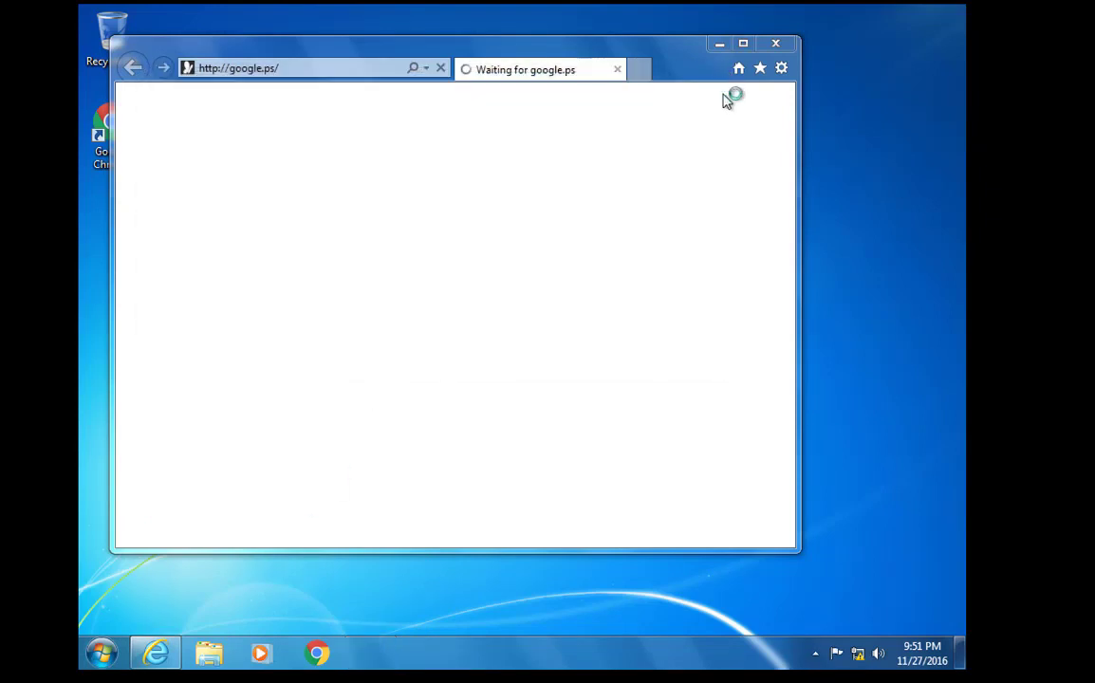
Enable a LAN proxy server with local-address bypass in Internet Explorer's connection settings
left_click(781, 69)
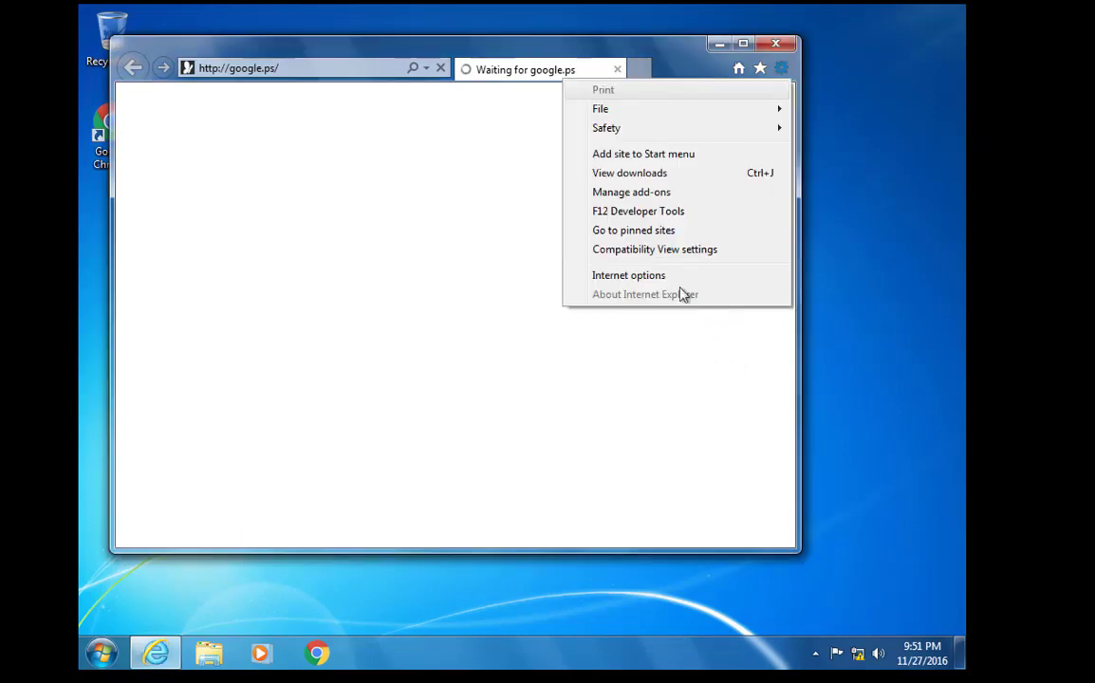
left_click(672, 276)
left_click(338, 90)
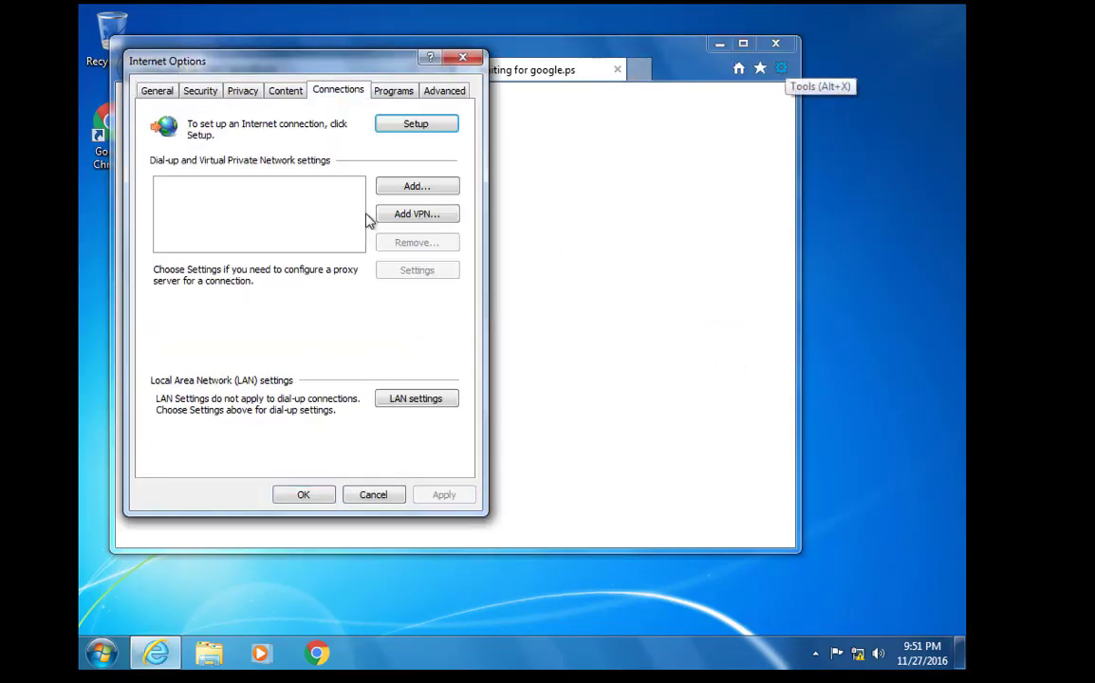
left_click(395, 402)
left_click(238, 261)
left_click(208, 306)
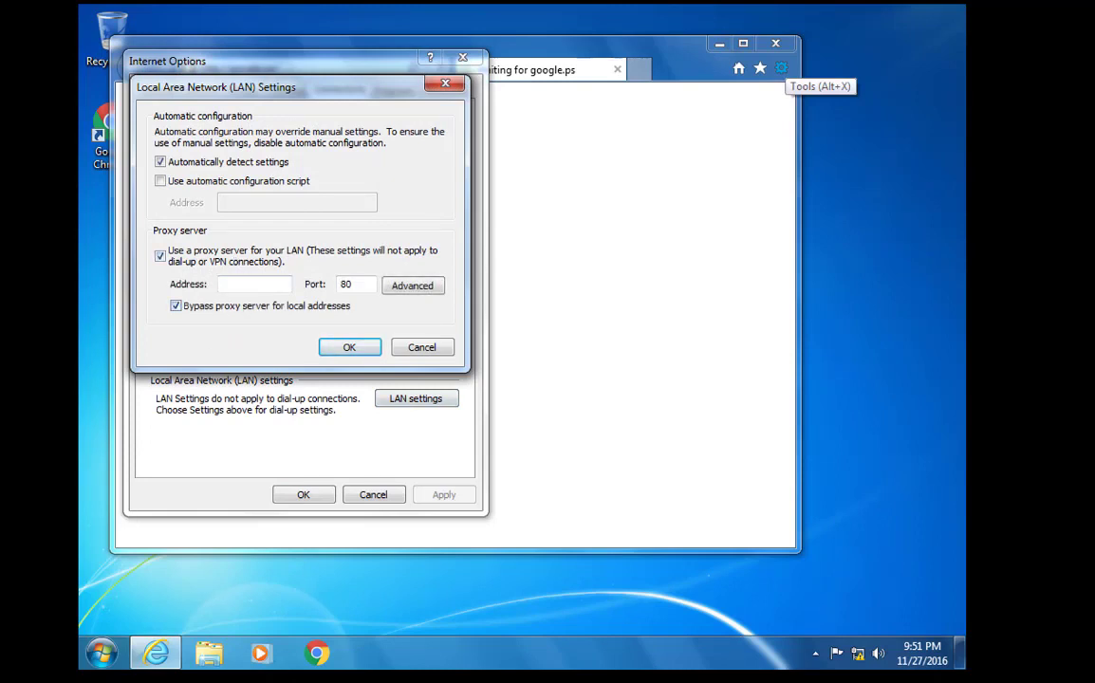
key("alt+Tab")
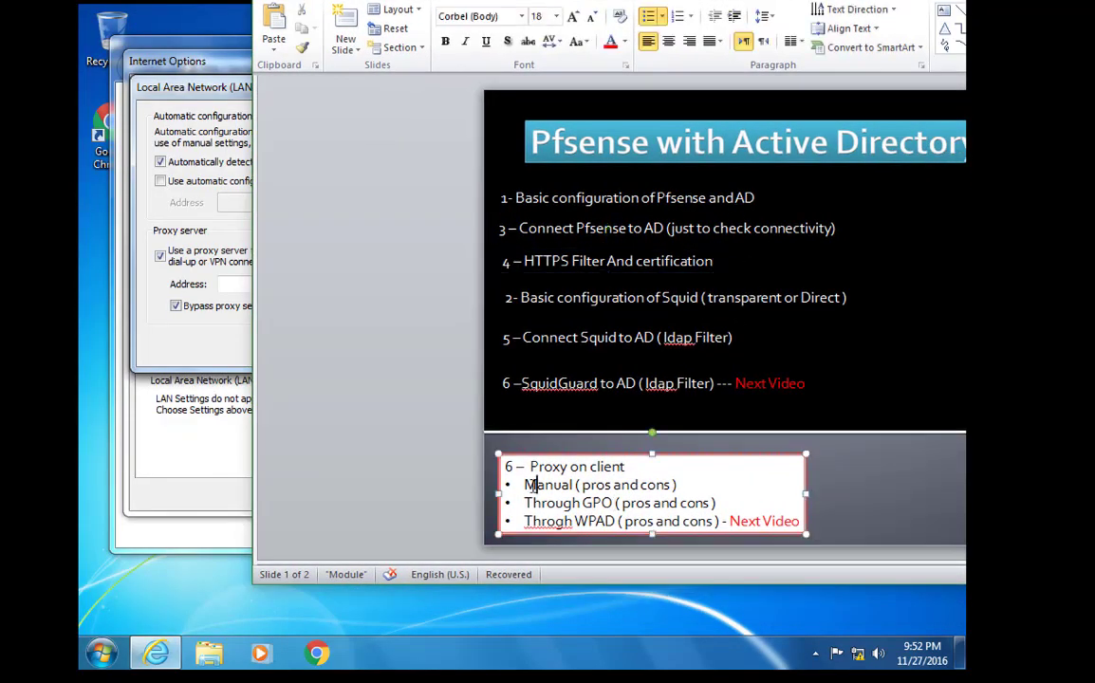
Leave the PowerPoint outline slide and return to the client's LAN proxy settings
left_click_drag(525, 485, 676, 485)
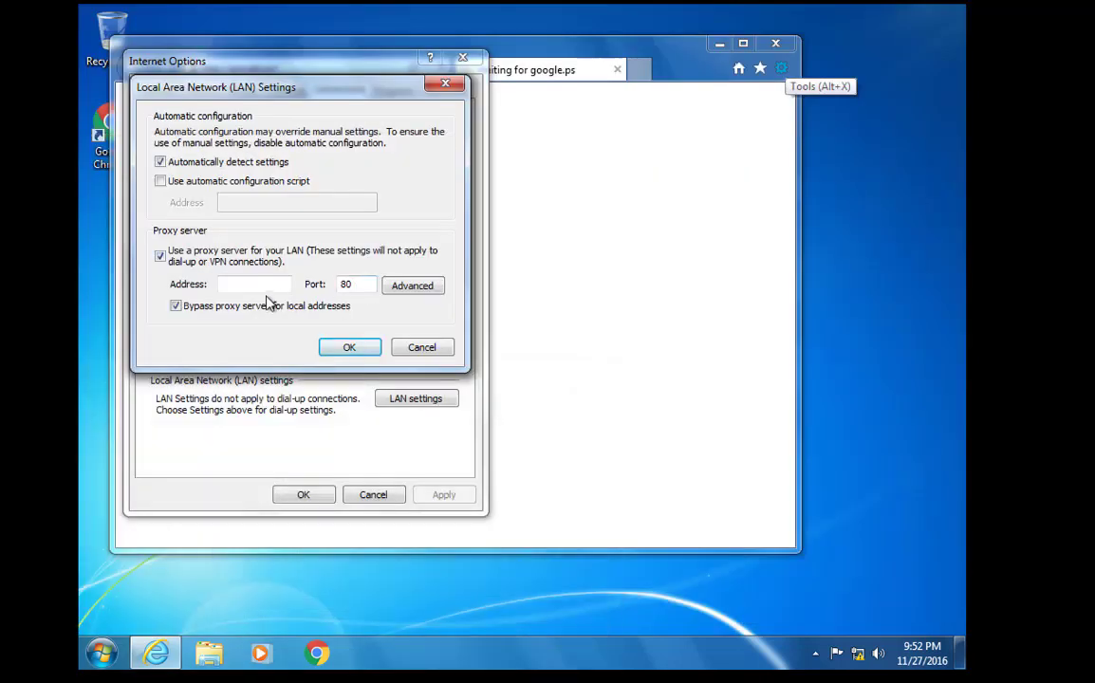
left_click(269, 287)
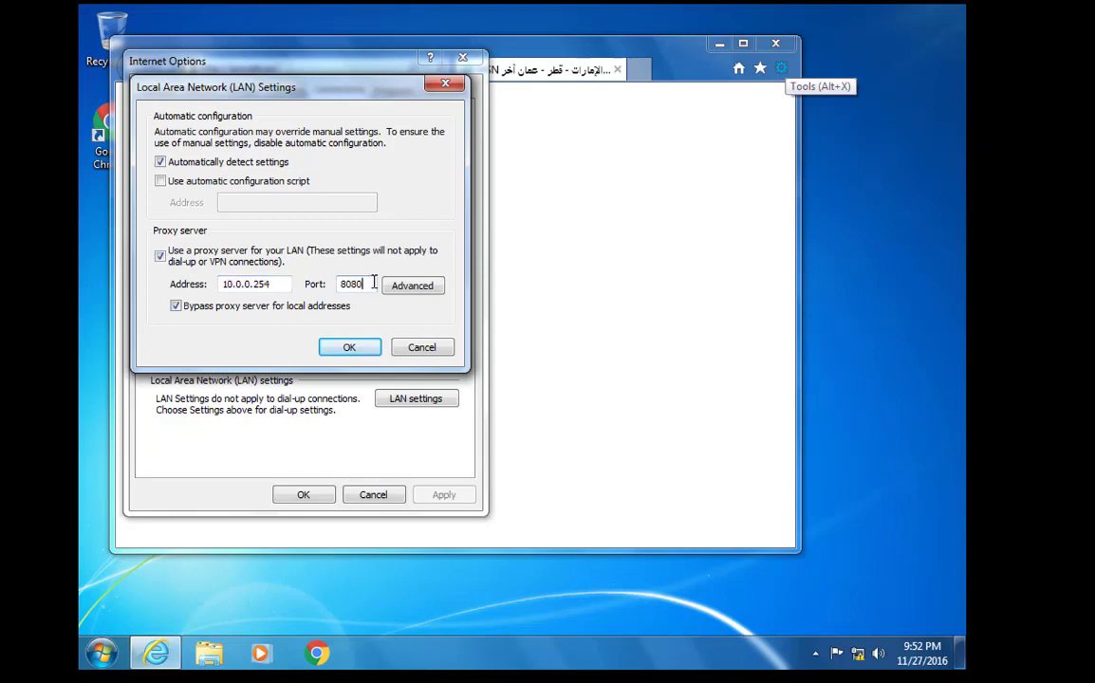
Save the proxy 10.0.0.254 on port 8080 and reload google.ps through it
left_click(346, 348)
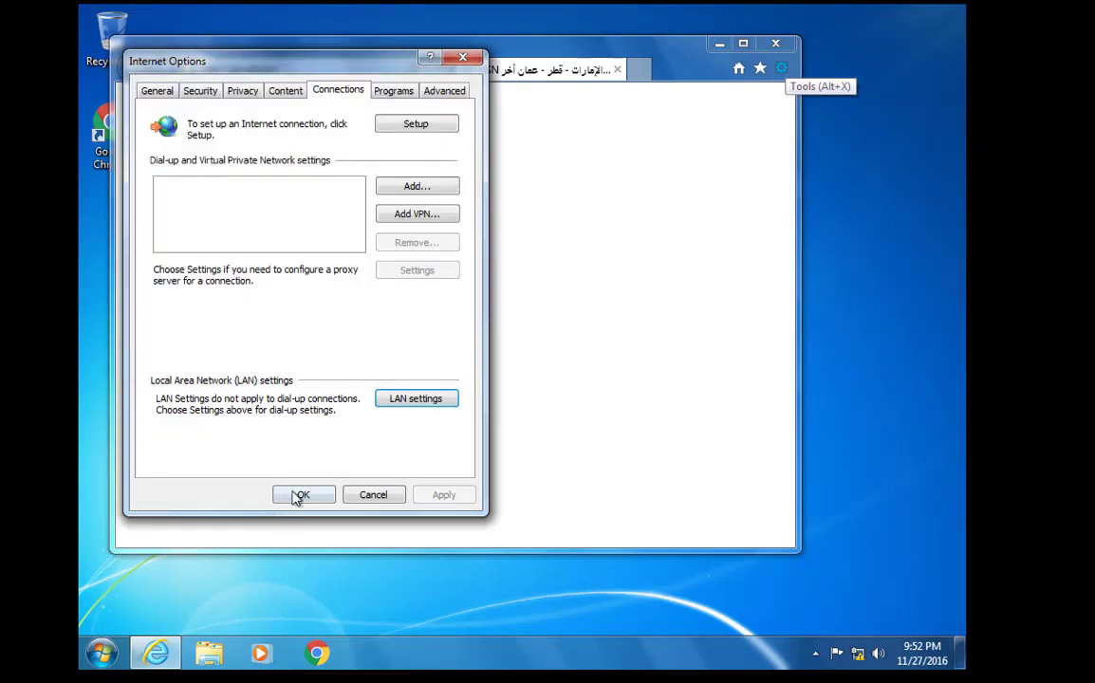
left_click(300, 494)
left_click(354, 70)
key("Return")
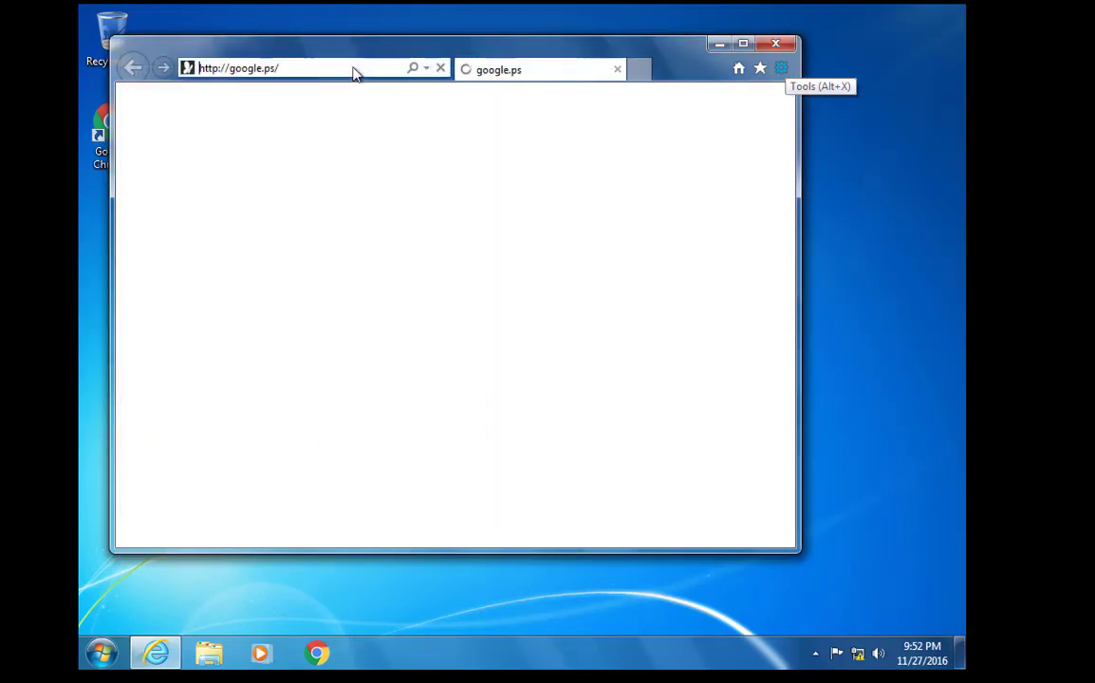
Open msn.com and maannews.net in new tabs of the maximized browser
left_click(646, 69)
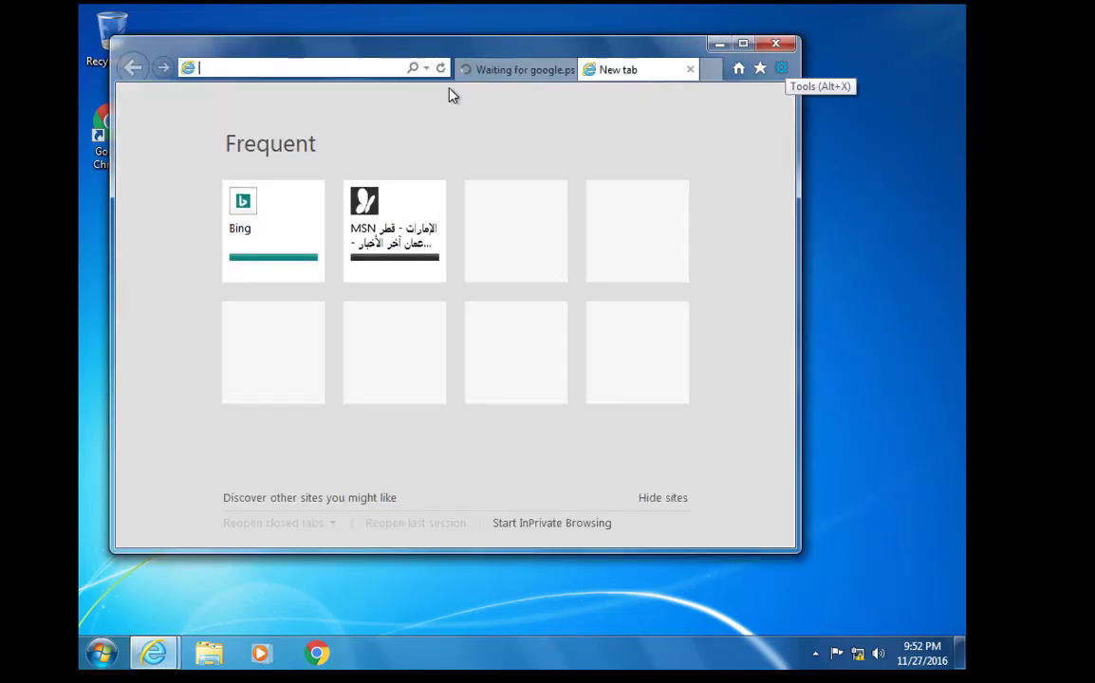
left_click(424, 202)
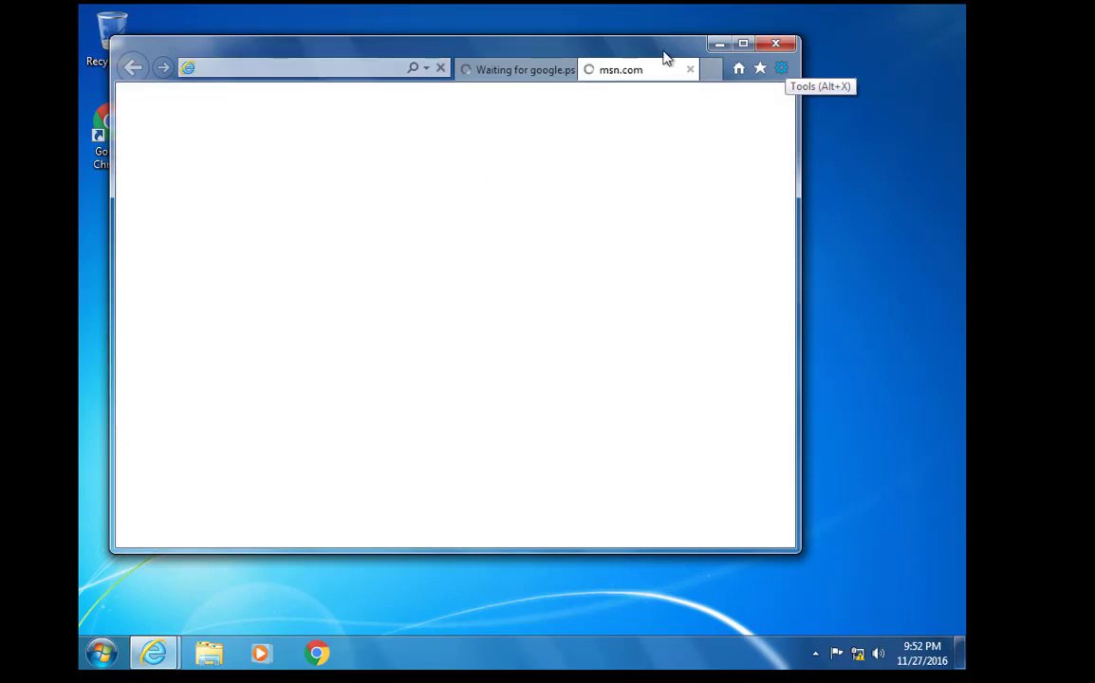
double_click(670, 48)
left_click(882, 40)
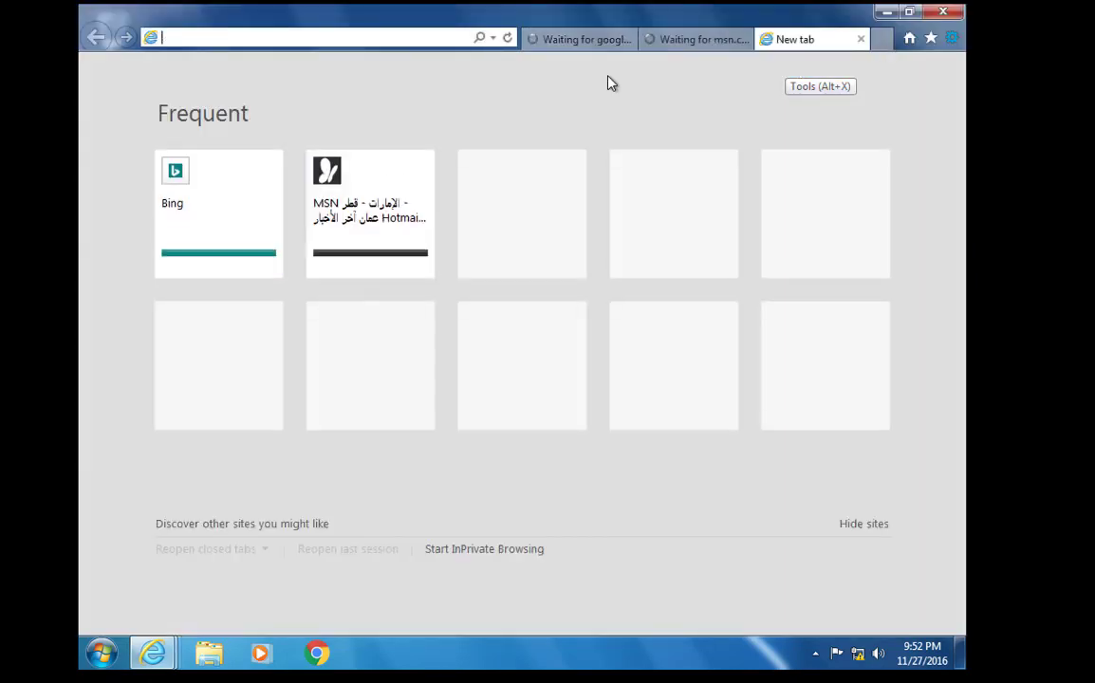
type("mann")
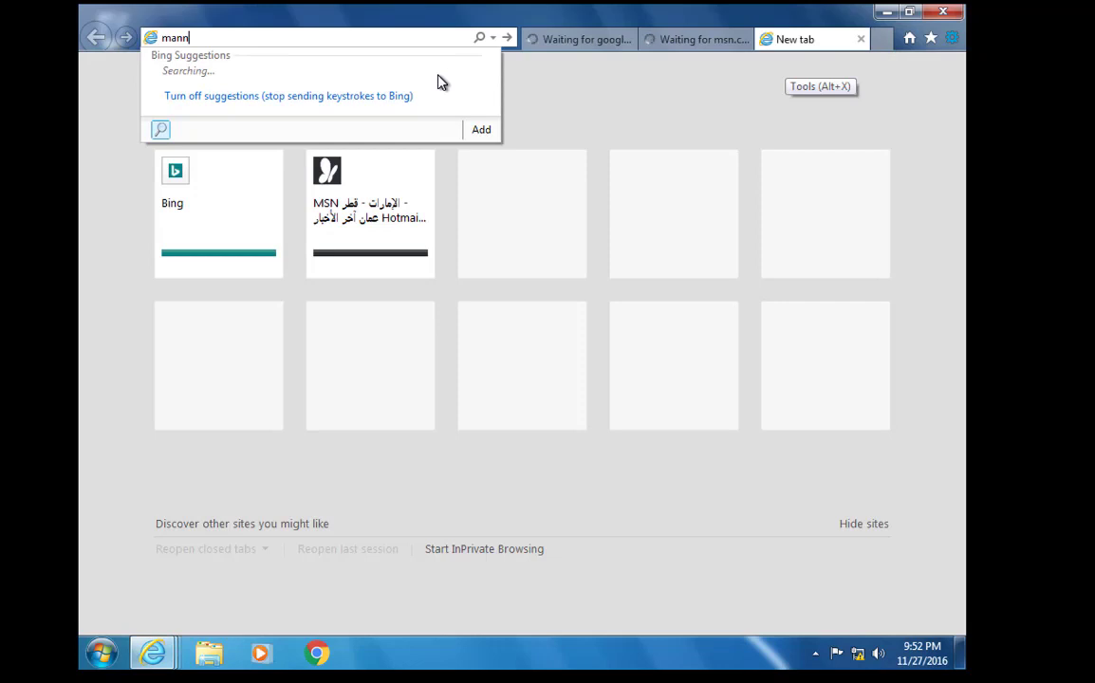
key("BackSpace")
key("BackSpace")
key("BackSpace")
type("aannwe")
key("BackSpace")
key("BackSpace")
type("ews")
key("Return")
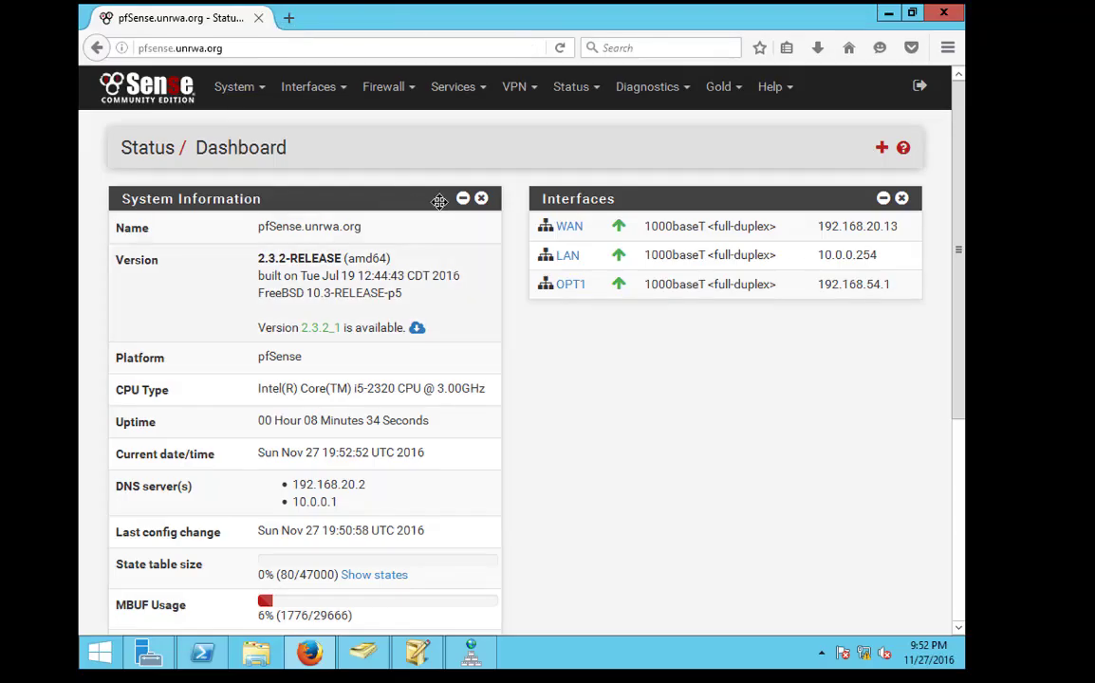
Start a new TCP pass rule at the top of the LAN firewall rules
left_click(407, 89)
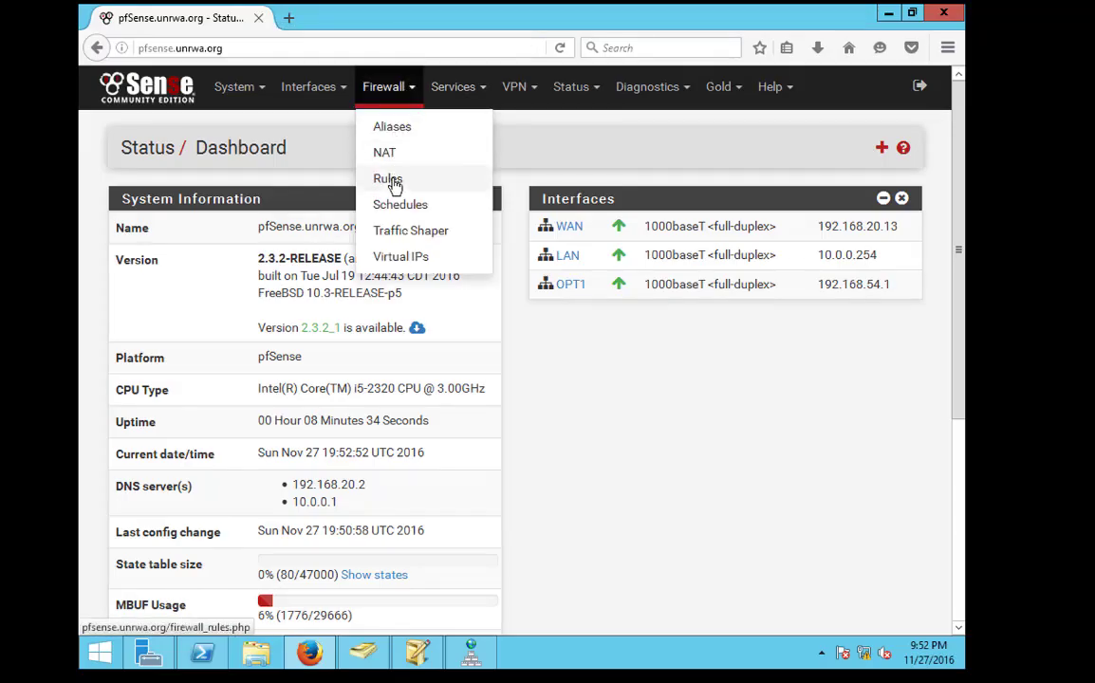
left_click(408, 181)
left_click(239, 206)
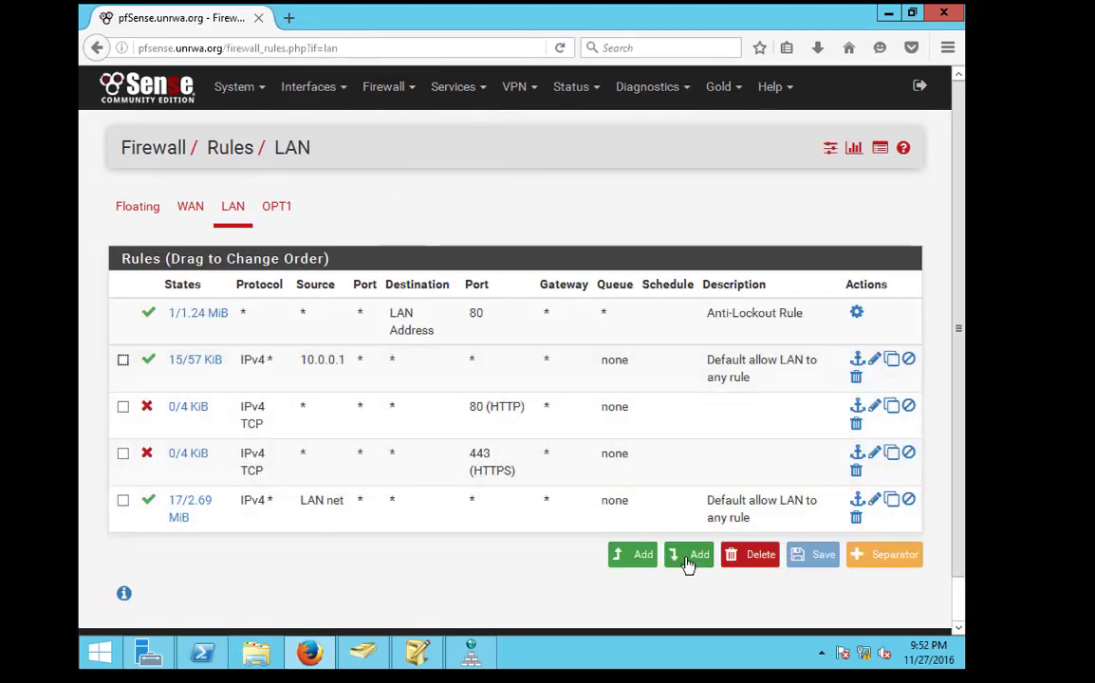
left_click(633, 556)
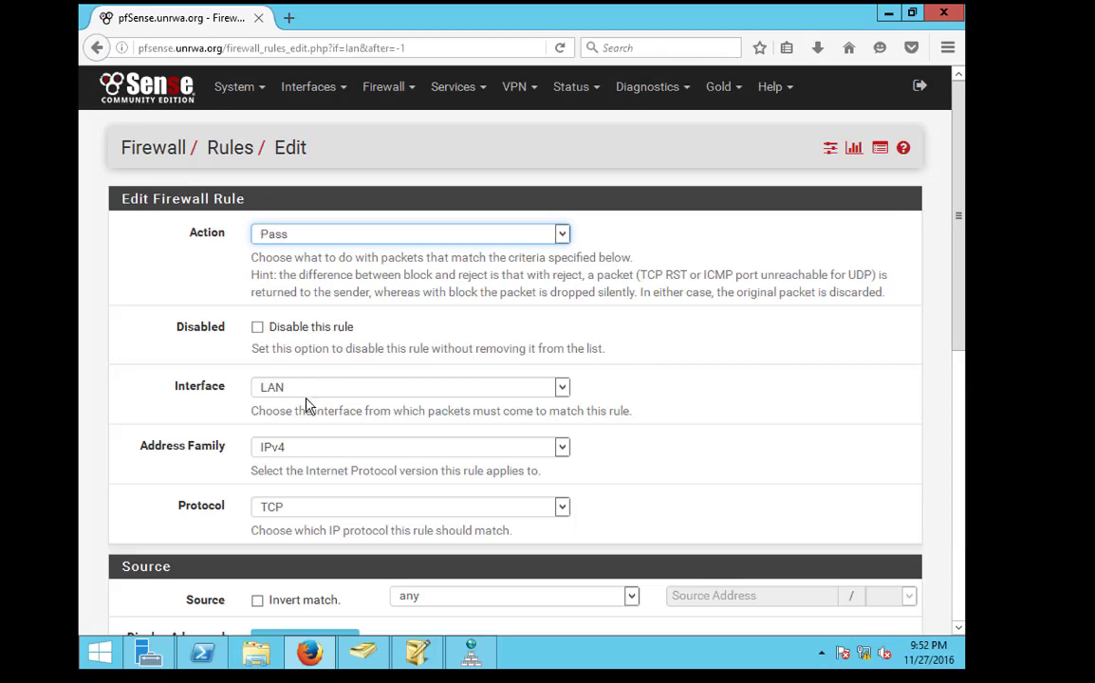
left_click(308, 510)
left_click(559, 503)
Set the rule's destination to single host 192.168.54.15 on port HTTP (80)
scroll(380, 474, "down", 3)
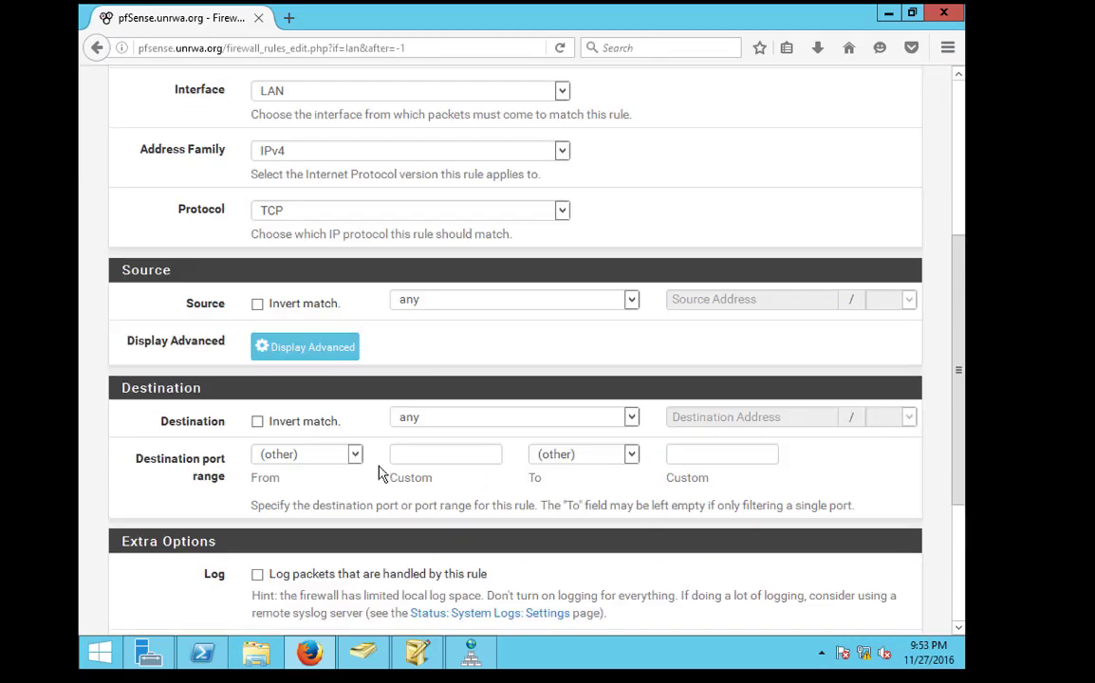
left_click(313, 455)
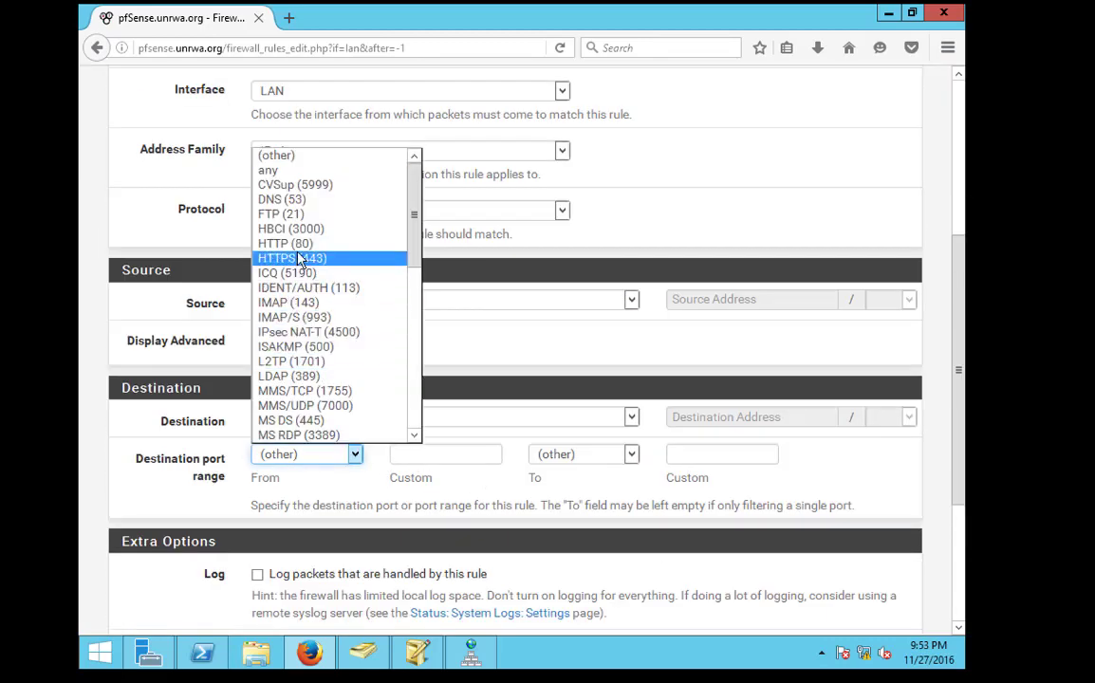
left_click(285, 242)
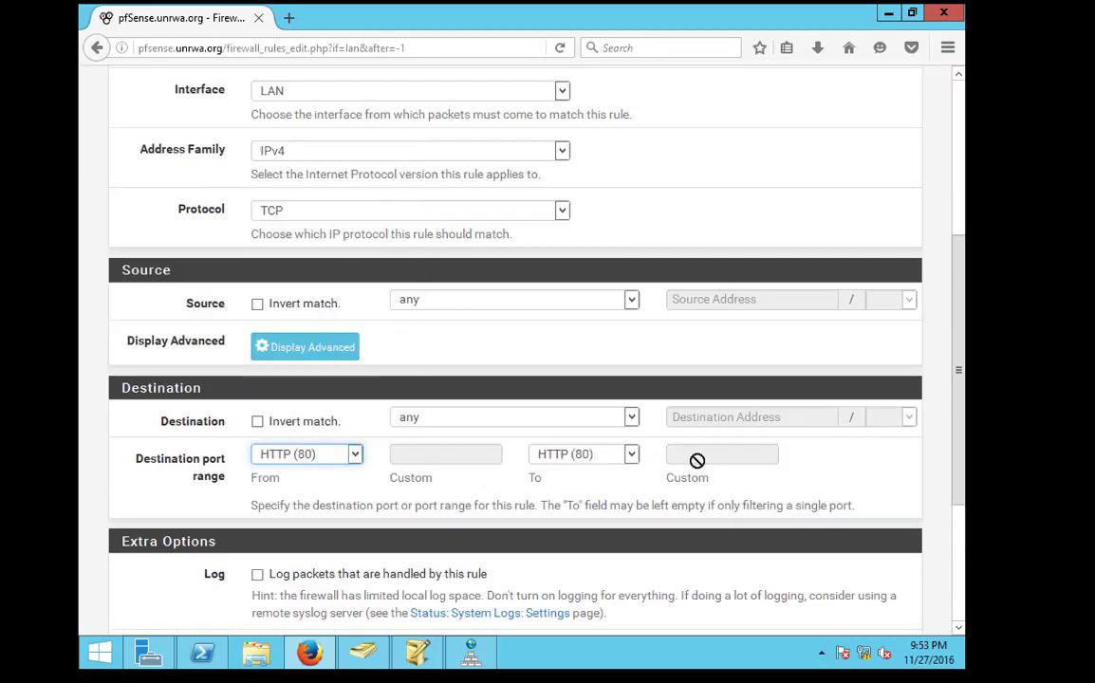
left_click(629, 418)
left_click(576, 450)
left_click(708, 417)
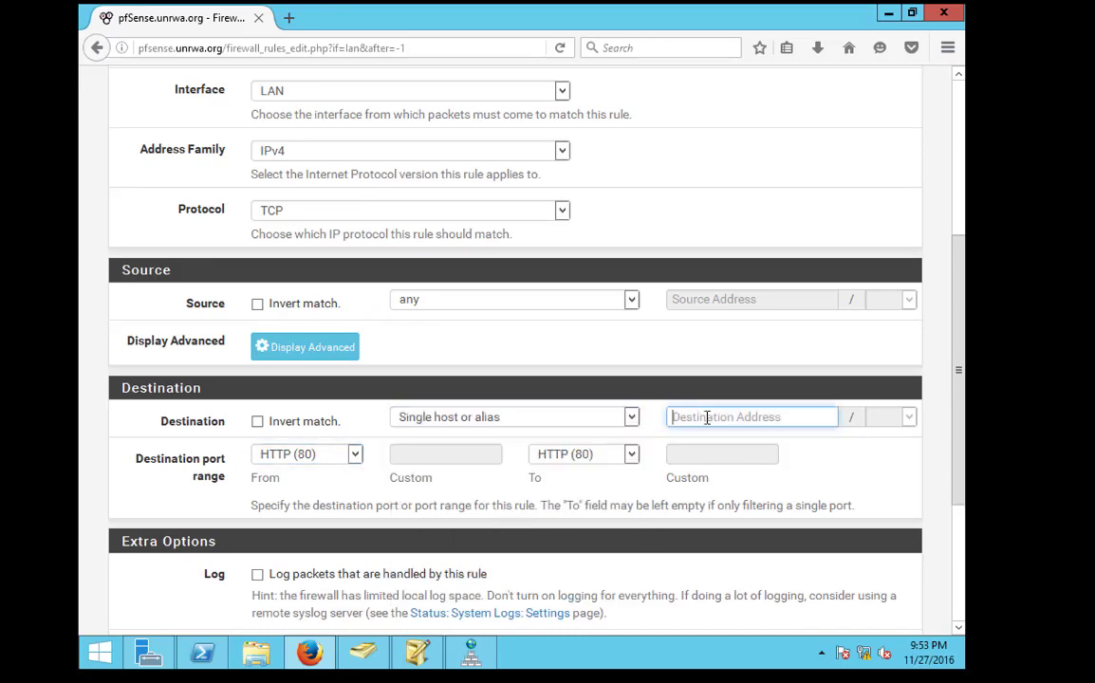
type("10")
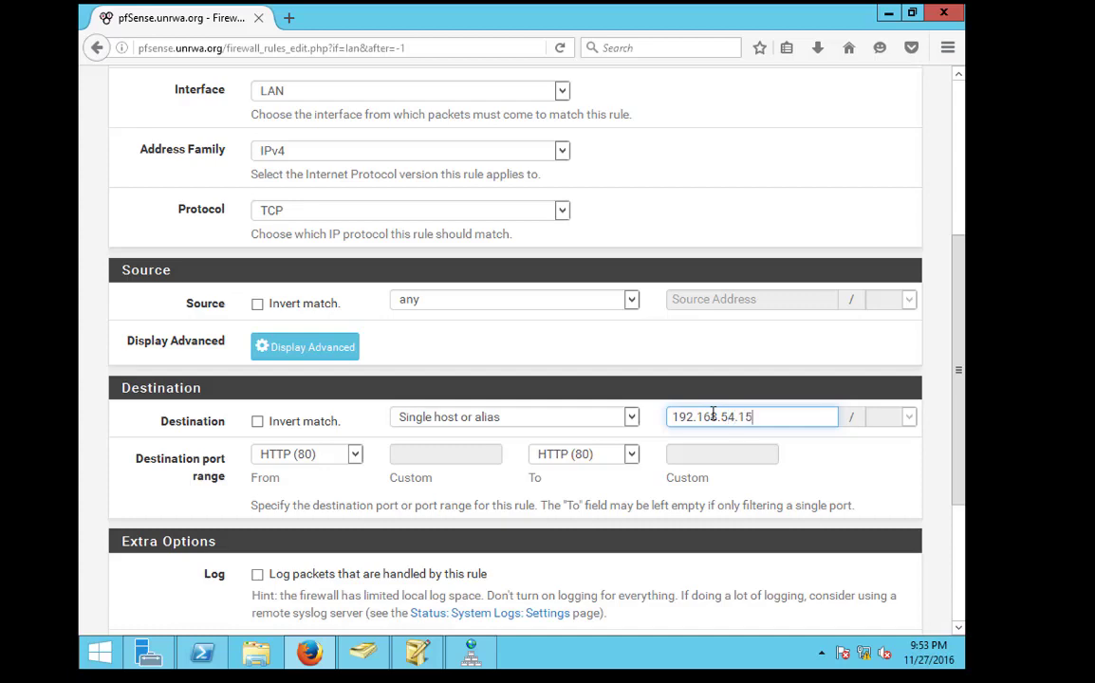
Save the LAN rule and apply the firewall changes
scroll(568, 496, "down", 5)
left_click(302, 542)
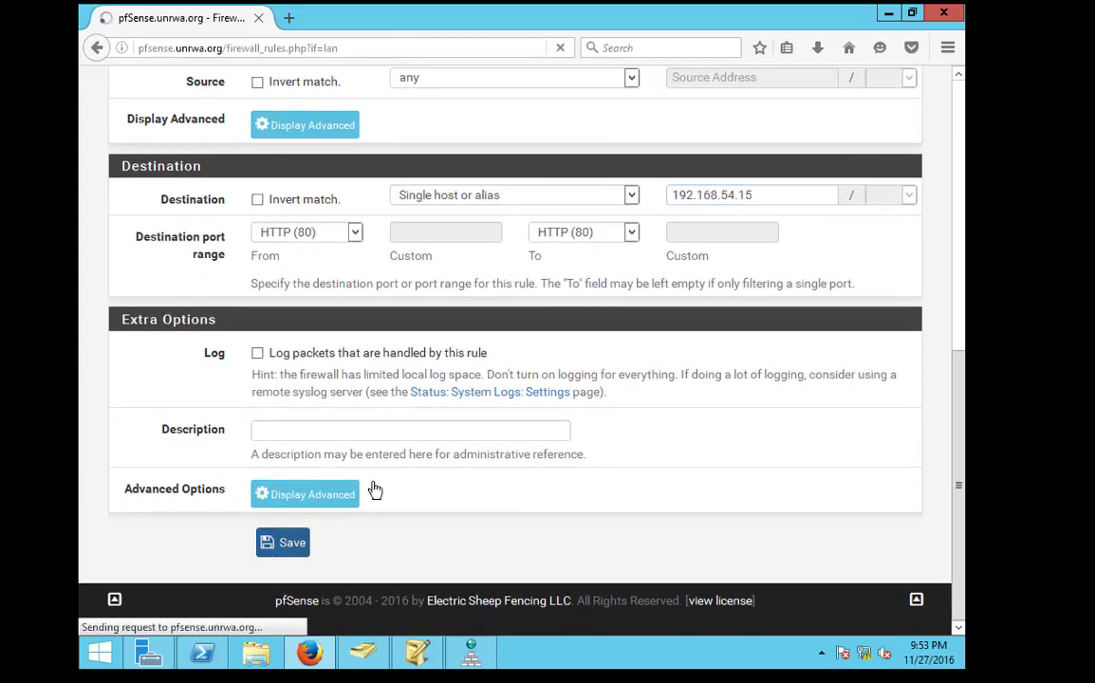
left_click(829, 216)
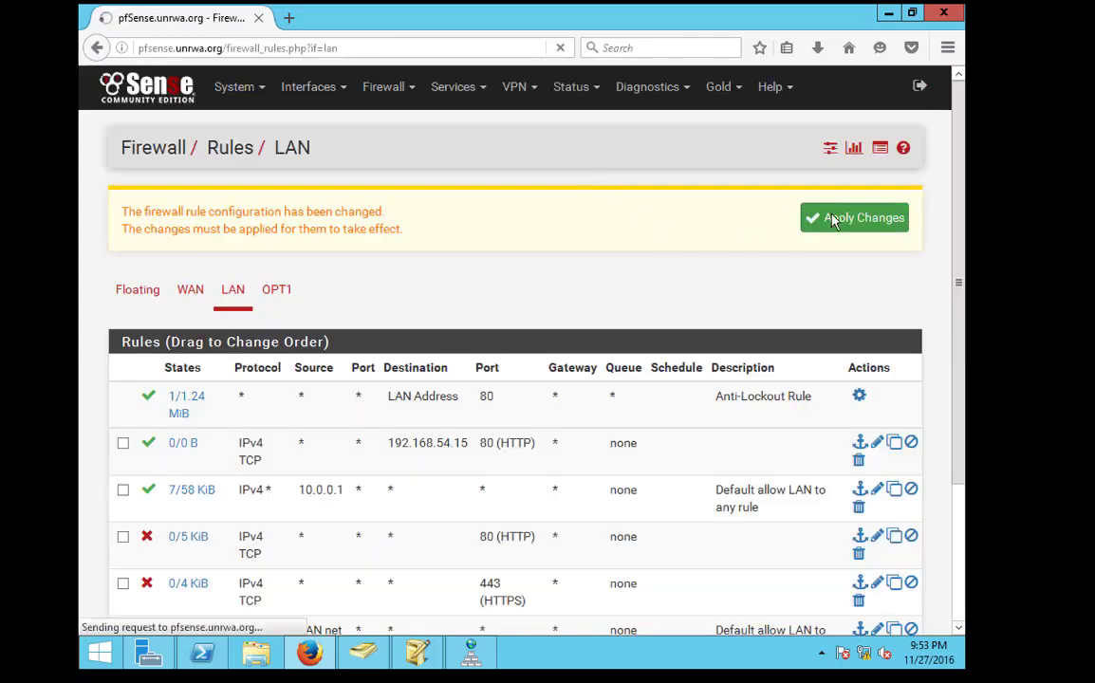
left_click(169, 83)
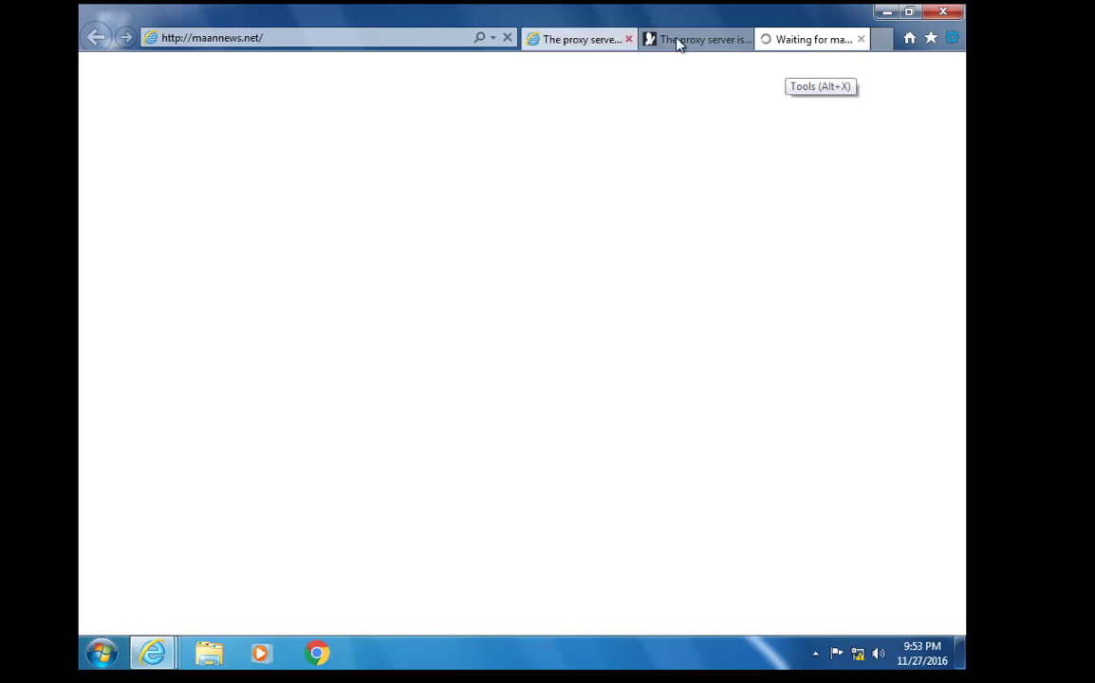
left_click(679, 42)
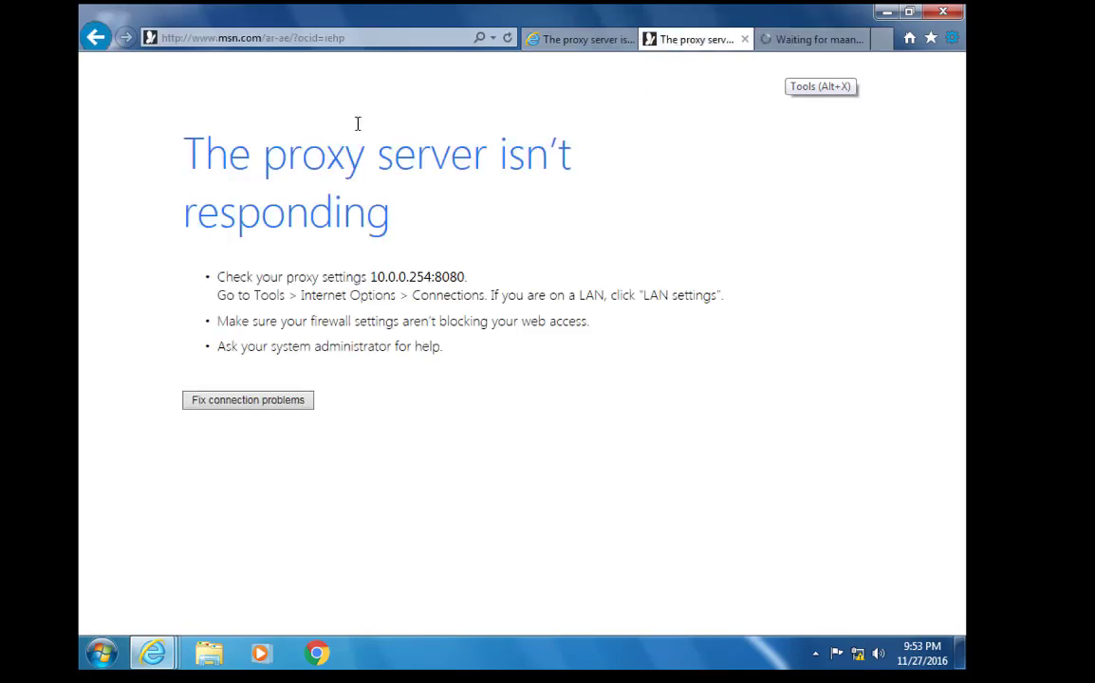
left_click(952, 38)
left_click(855, 271)
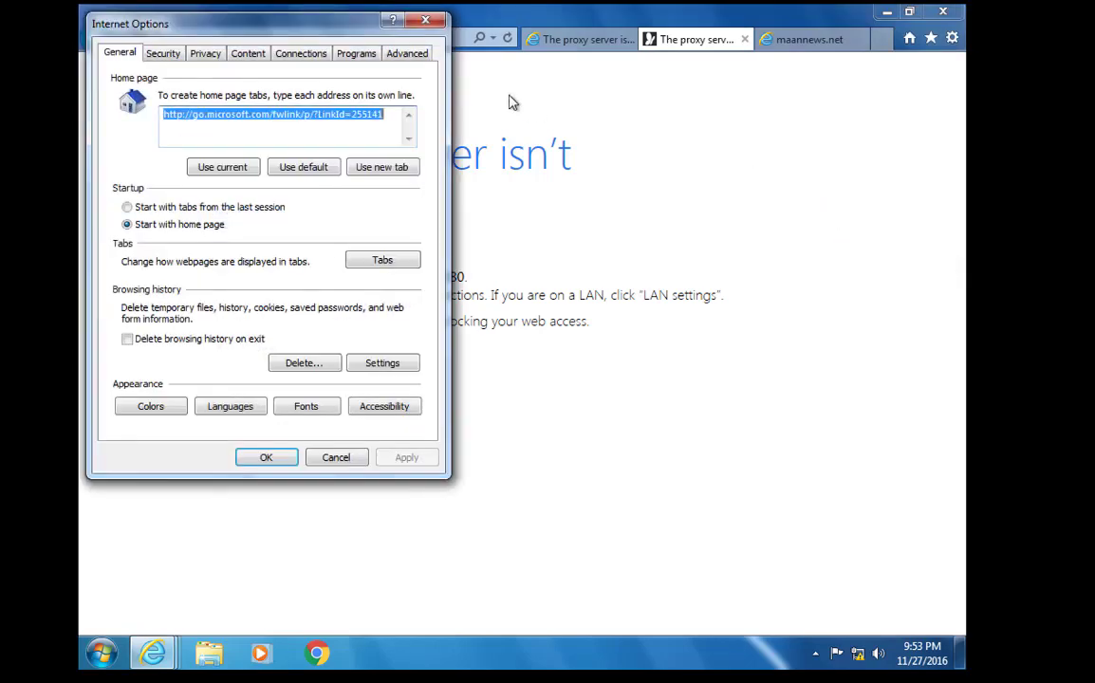
left_click(325, 57)
left_click(378, 365)
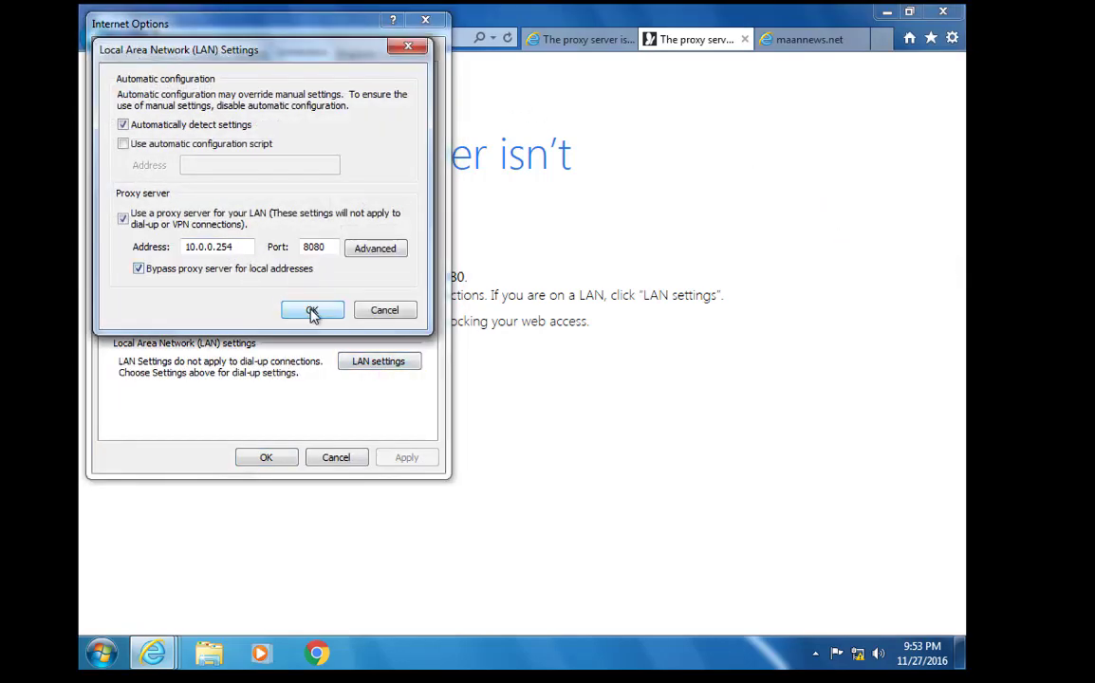
left_click(310, 310)
left_click(425, 19)
left_click(778, 36)
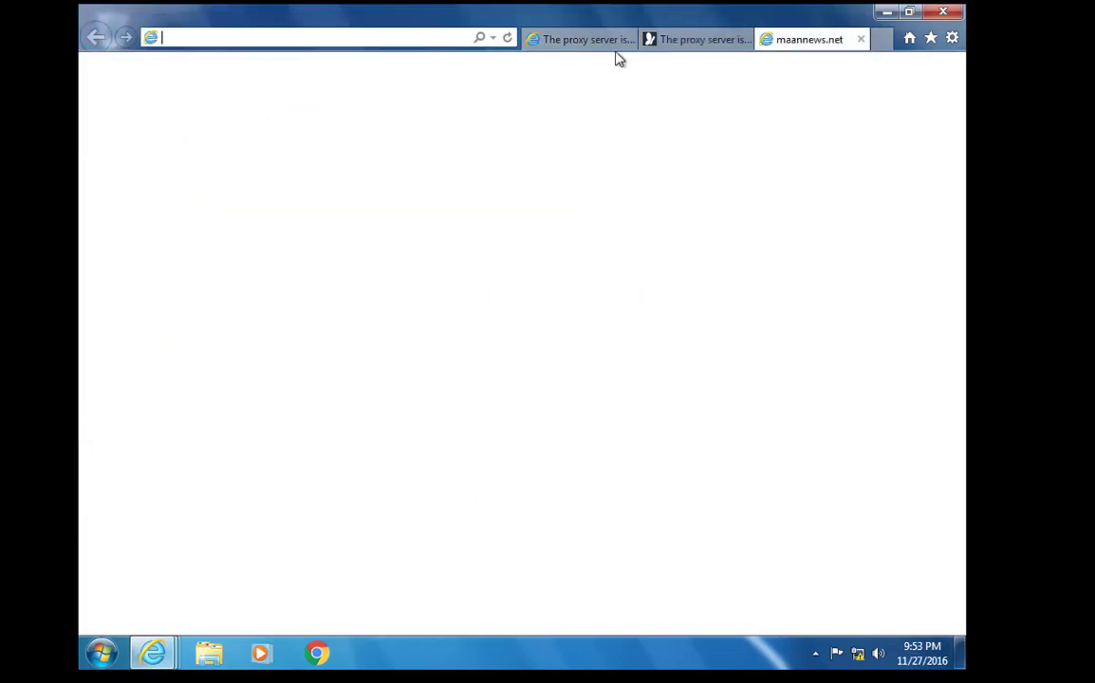
left_click(544, 42)
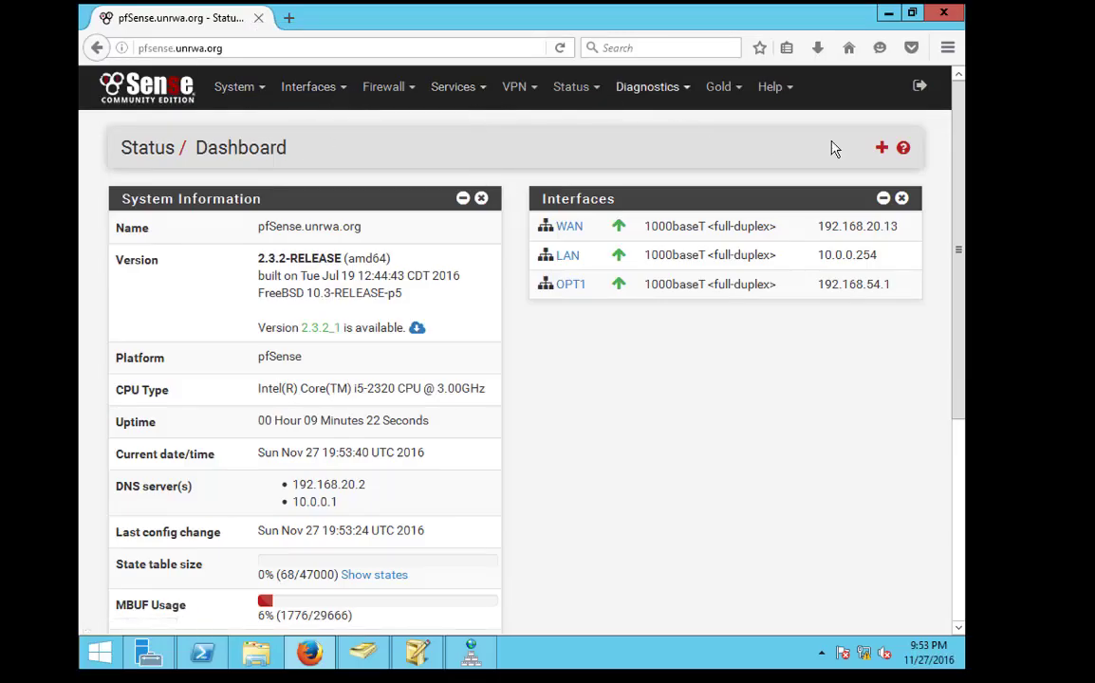
Add the Services Status widget to the dashboard, check the Services menu, and select the google.ps address
left_click(882, 148)
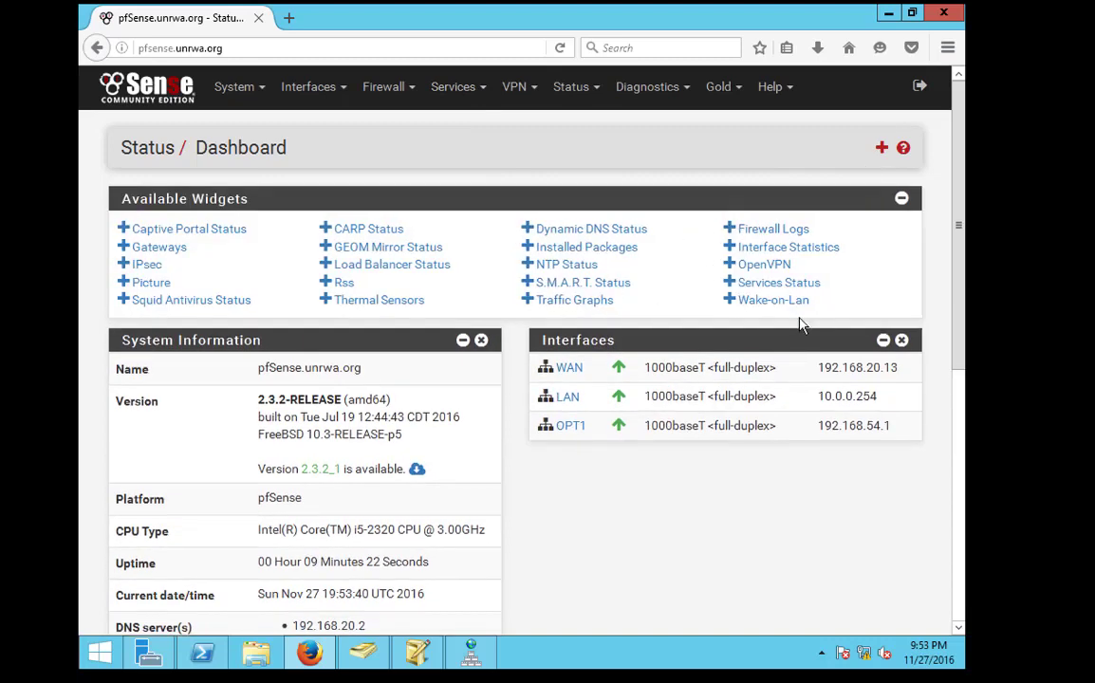
left_click(776, 284)
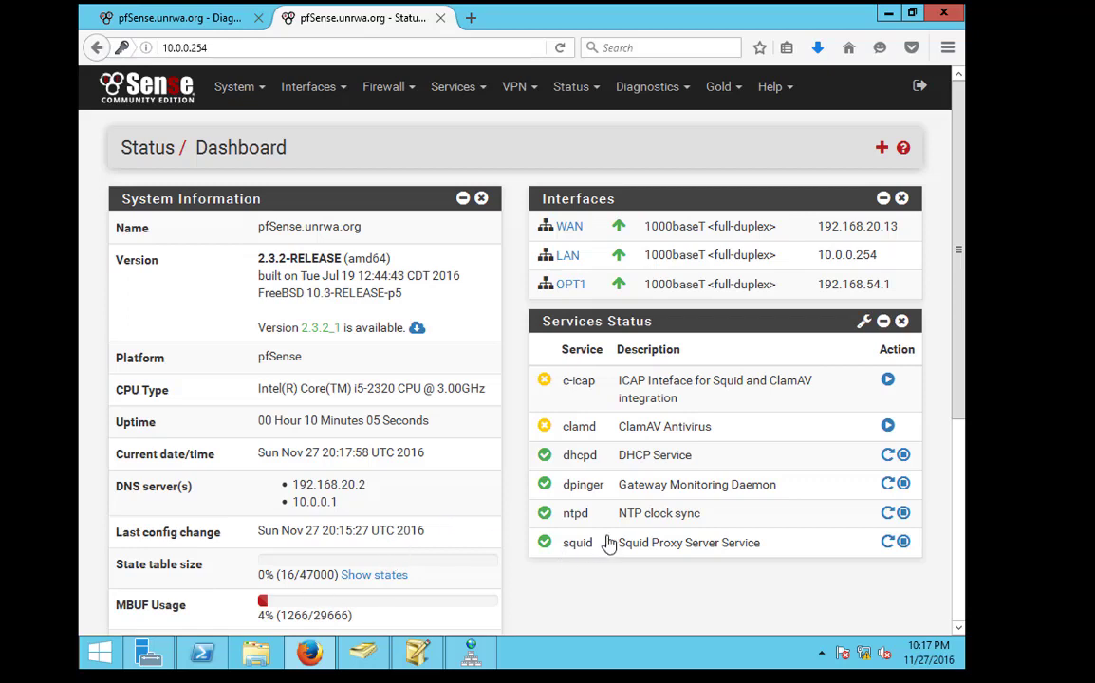
left_click(454, 95)
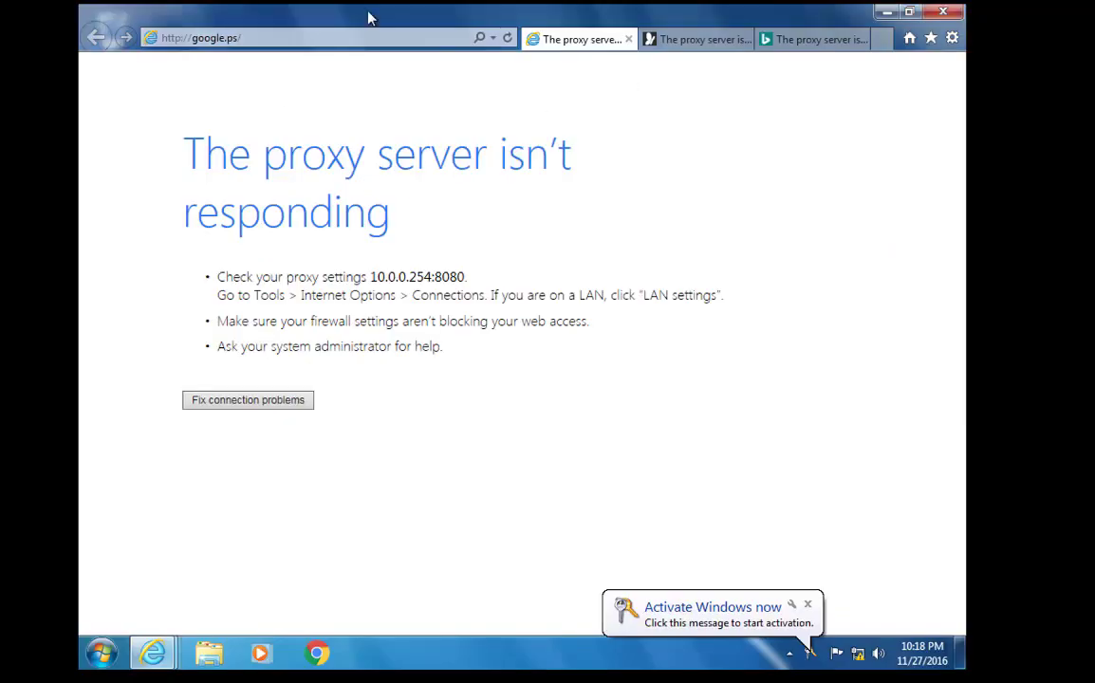
left_click(322, 38)
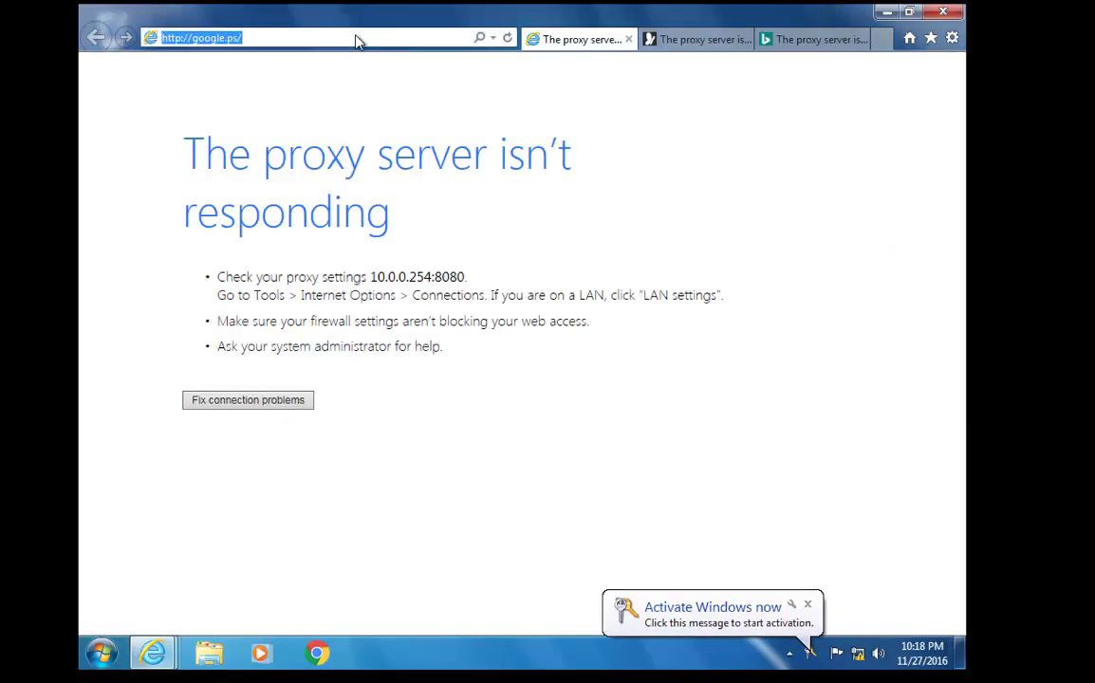
Reload google.ps and msn.com through the proxy
key("Return")
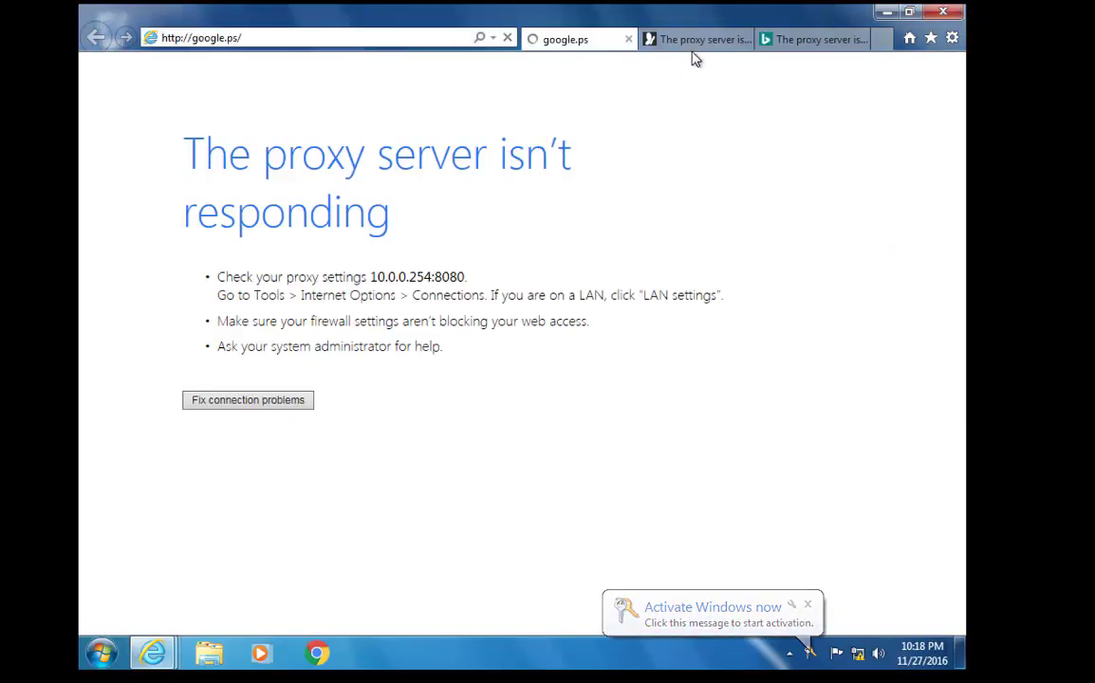
left_click(696, 40)
left_click(553, 40)
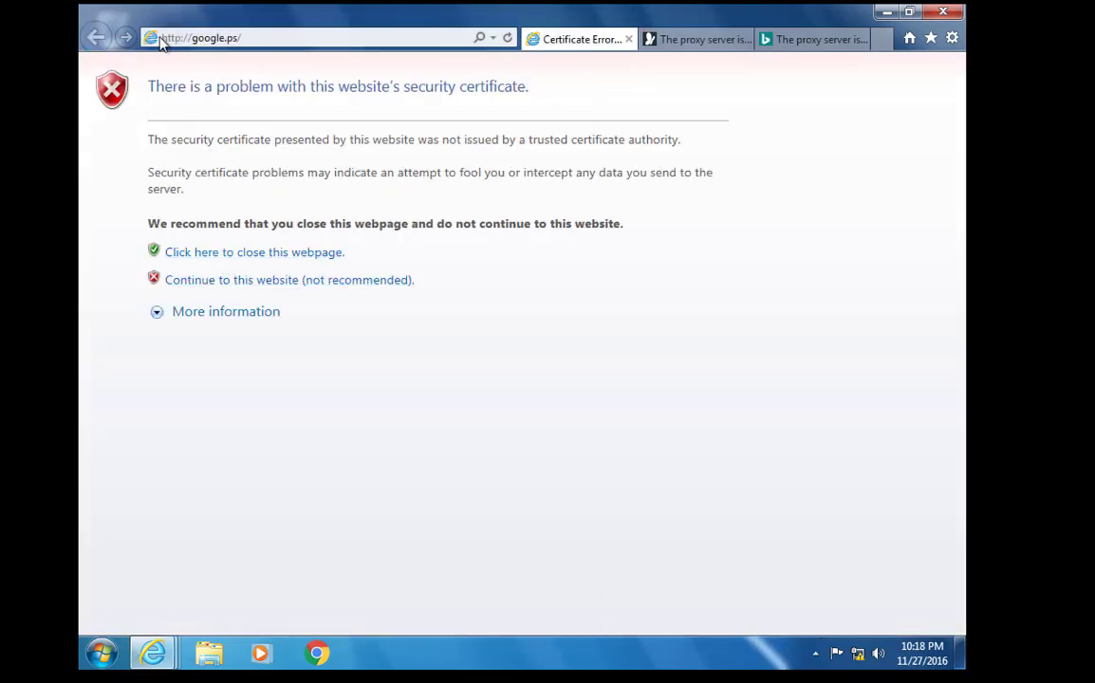
left_click(707, 40)
left_click(264, 38)
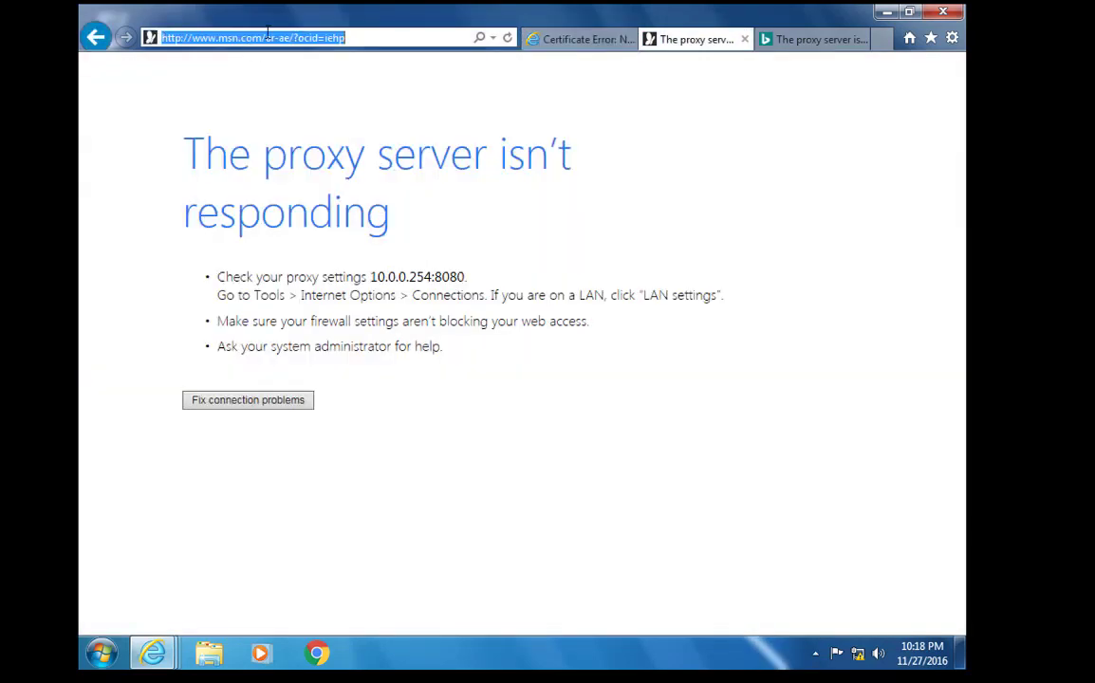
key("Return")
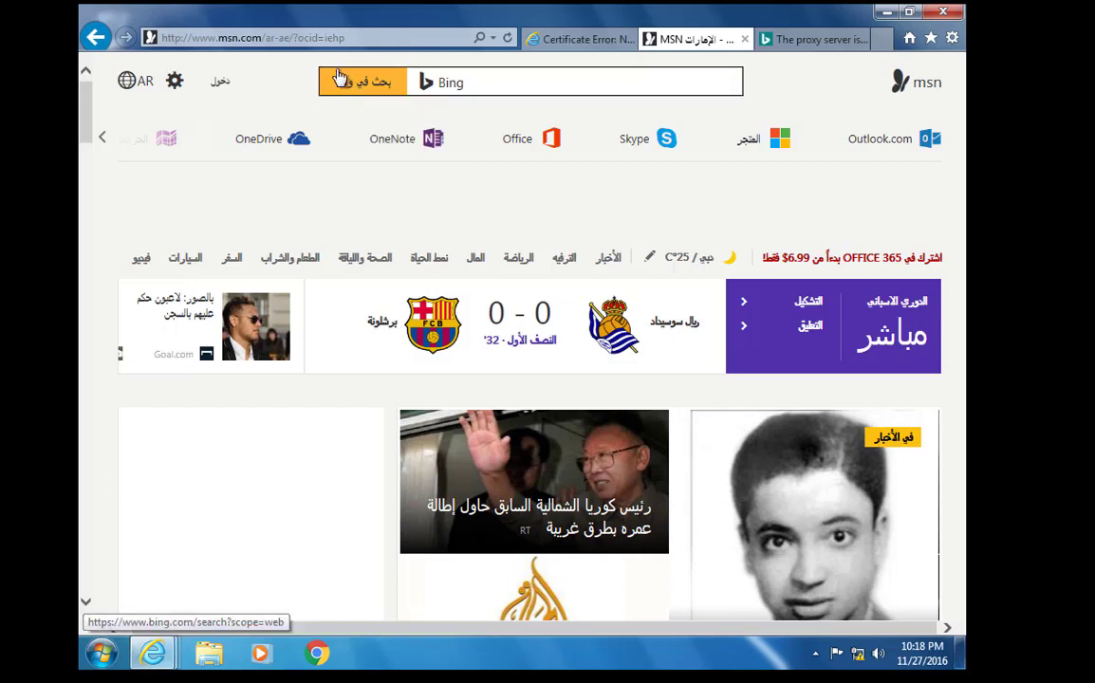
Check the LAN proxy settings under Internet Options > Connections
left_click(952, 38)
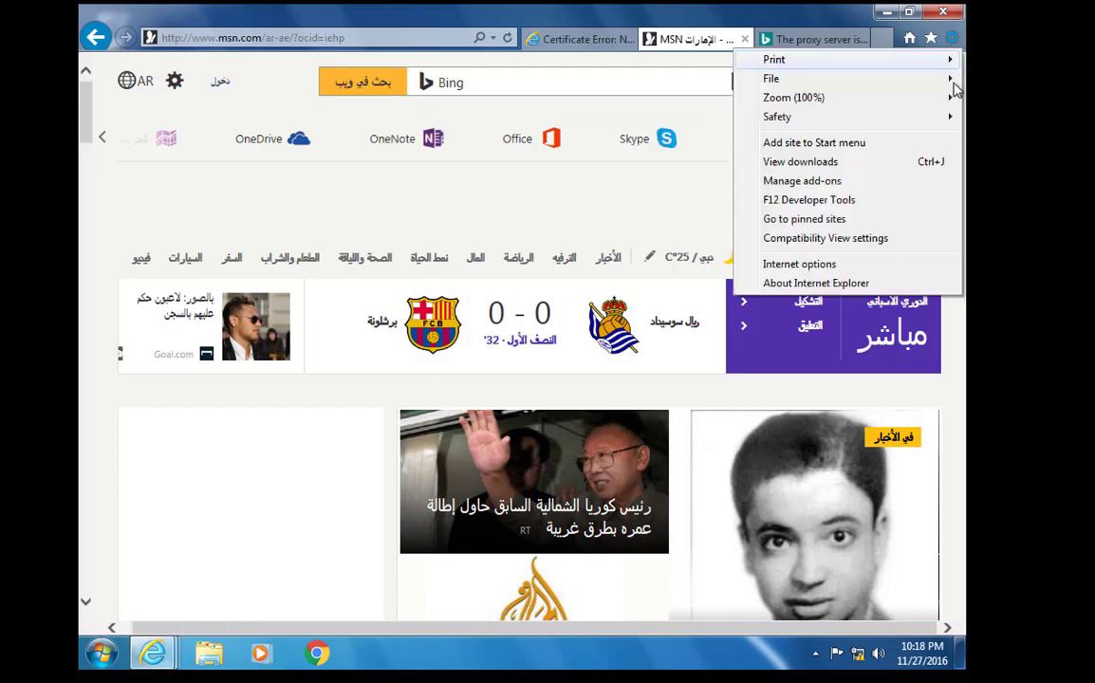
left_click(839, 271)
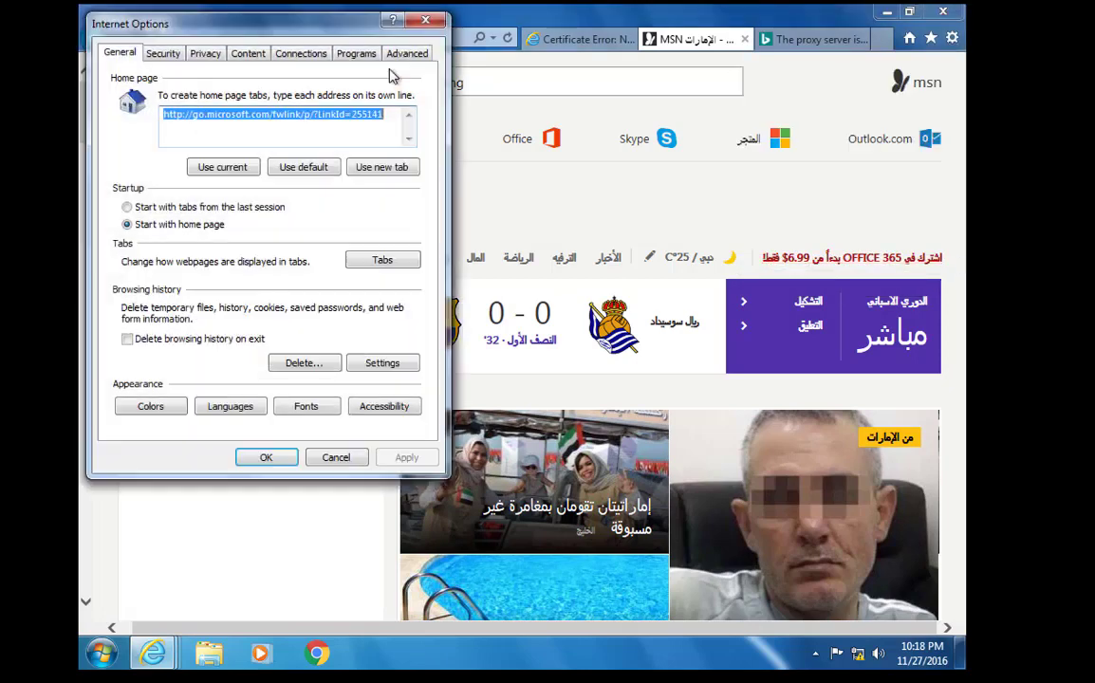
left_click(318, 57)
left_click(380, 362)
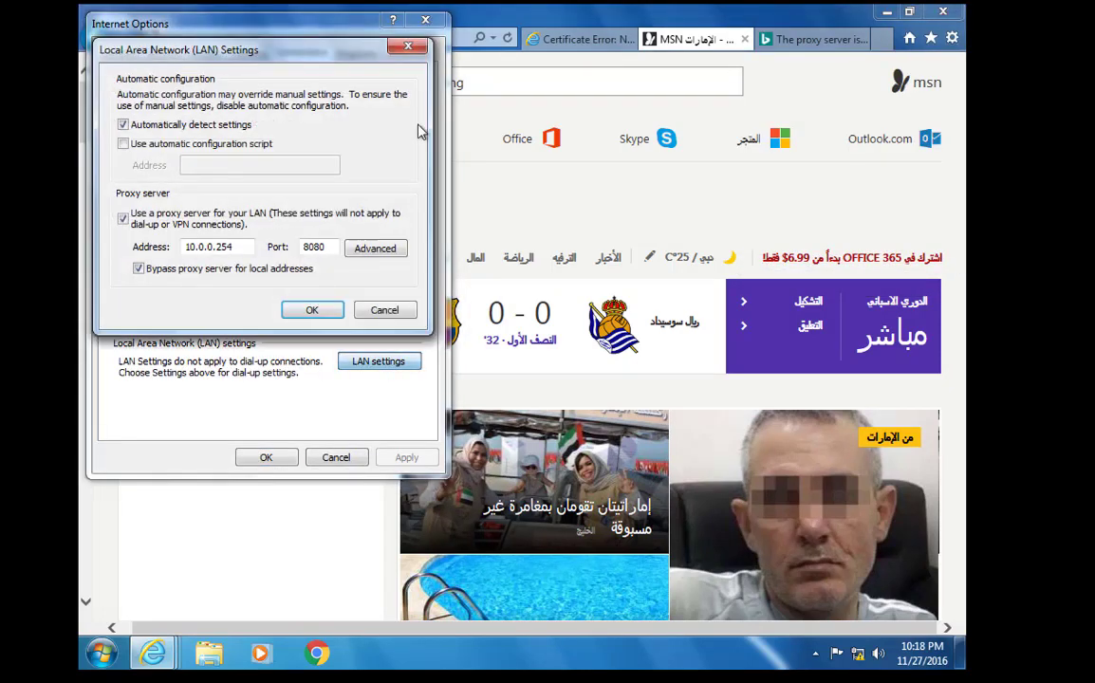
left_click(408, 47)
Confirm webfilter appears under Trusted Root Certification Authorities, then close Internet Options
left_click(245, 53)
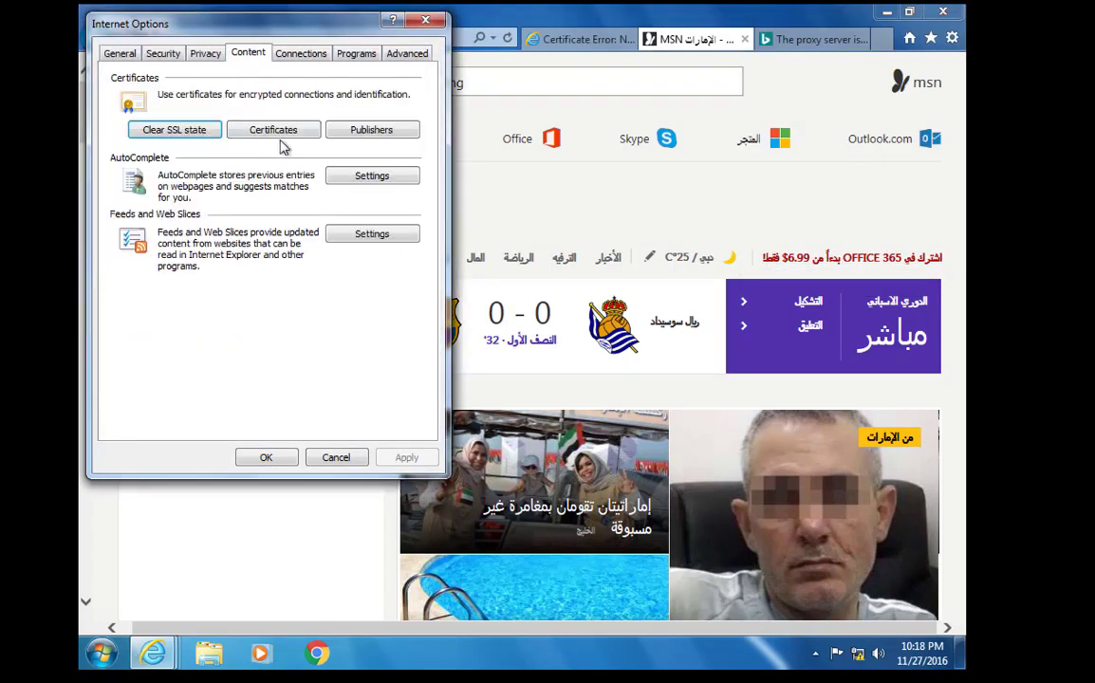
left_click(284, 130)
left_click(306, 111)
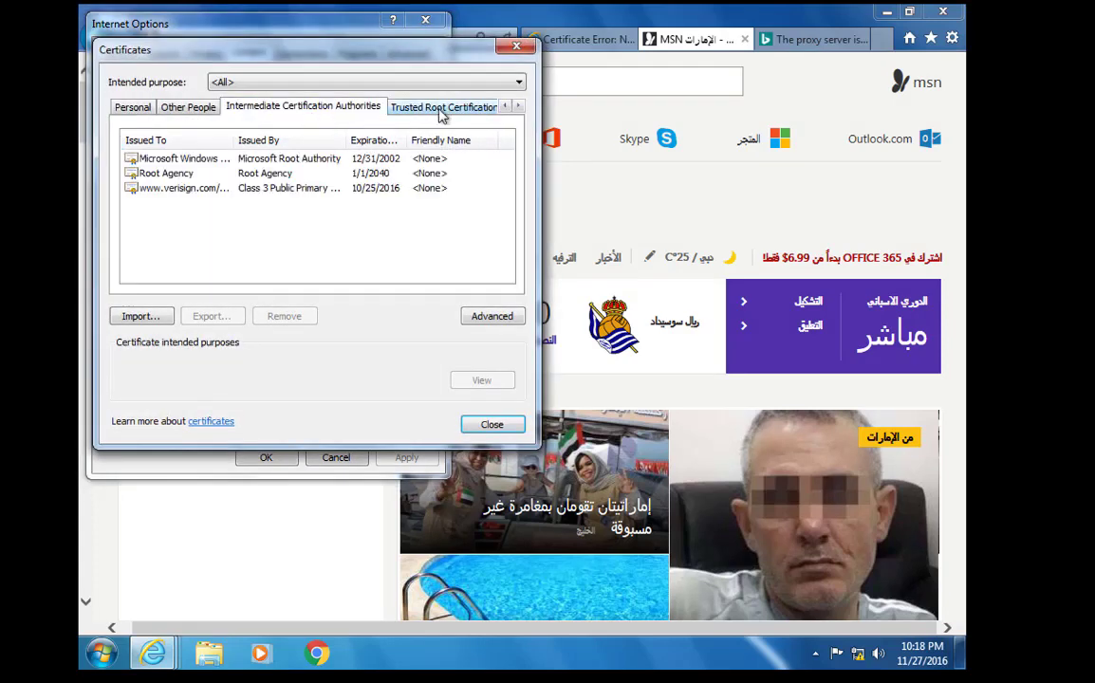
left_click(442, 110)
scroll(486, 183, "down", 3)
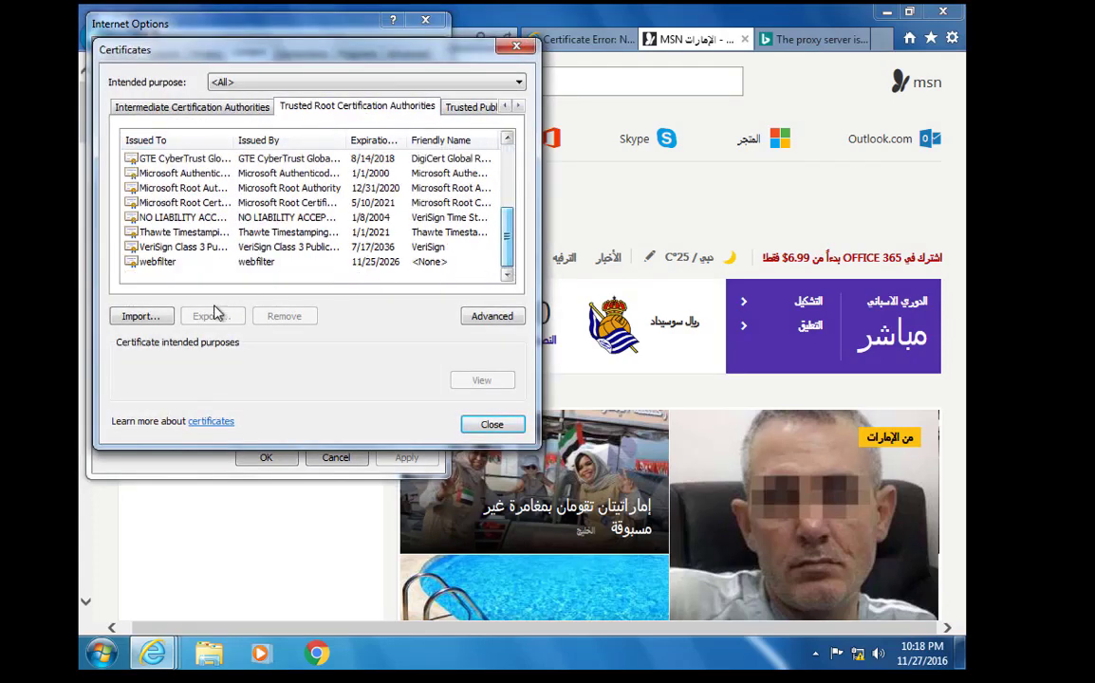
left_click(159, 316)
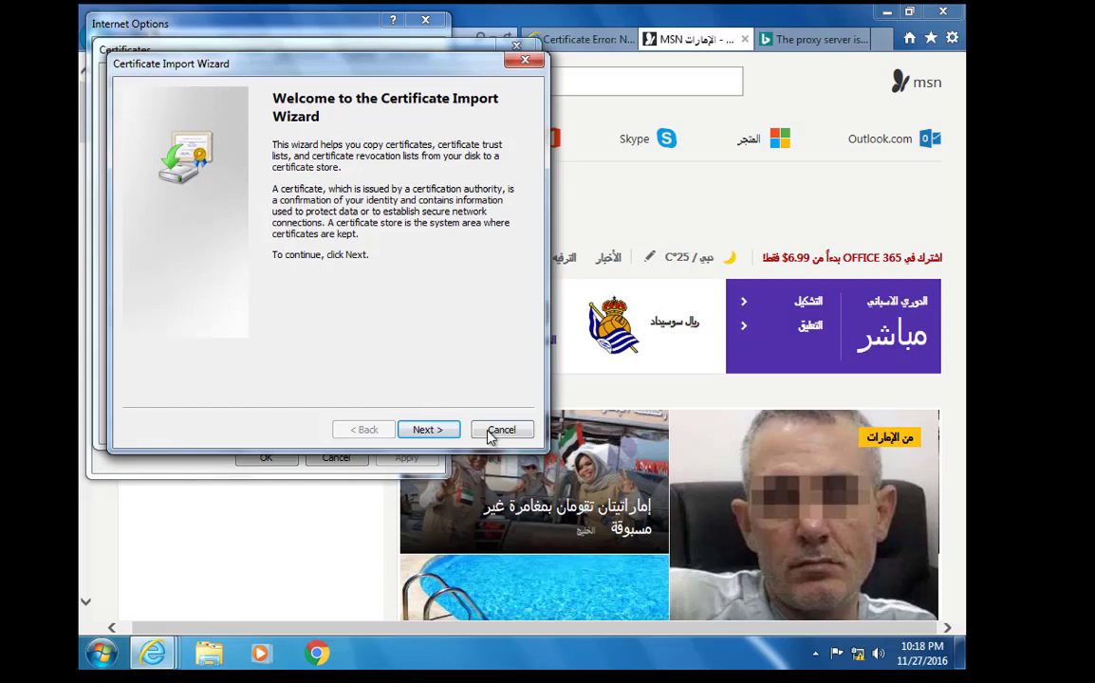
left_click(500, 431)
left_click(482, 424)
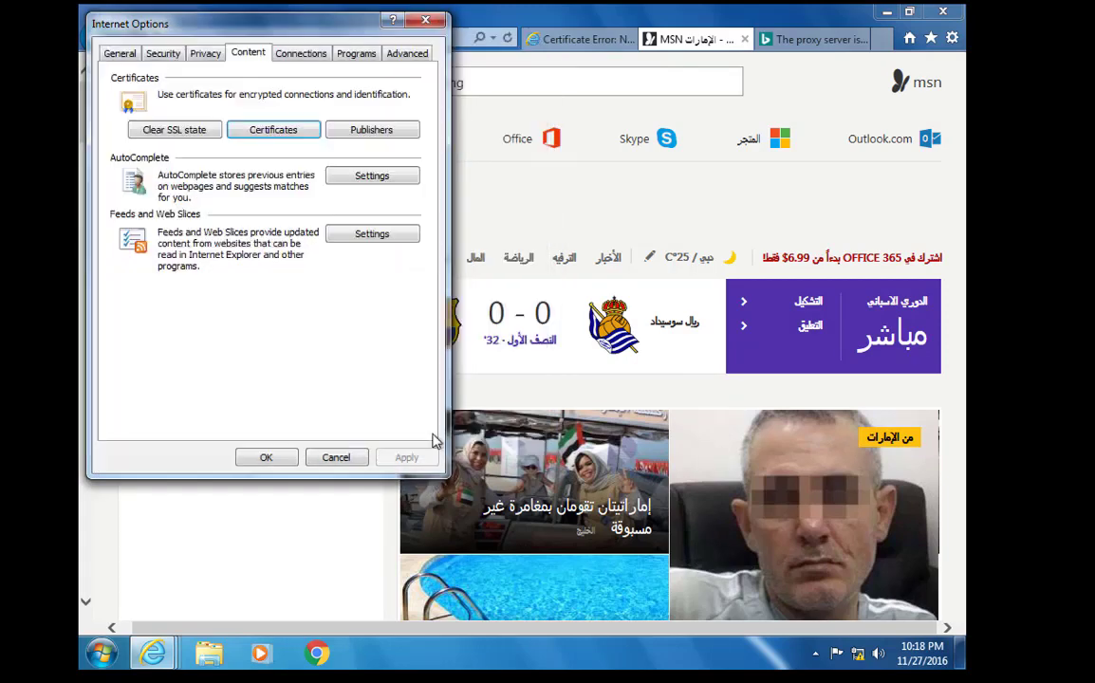
left_click(295, 458)
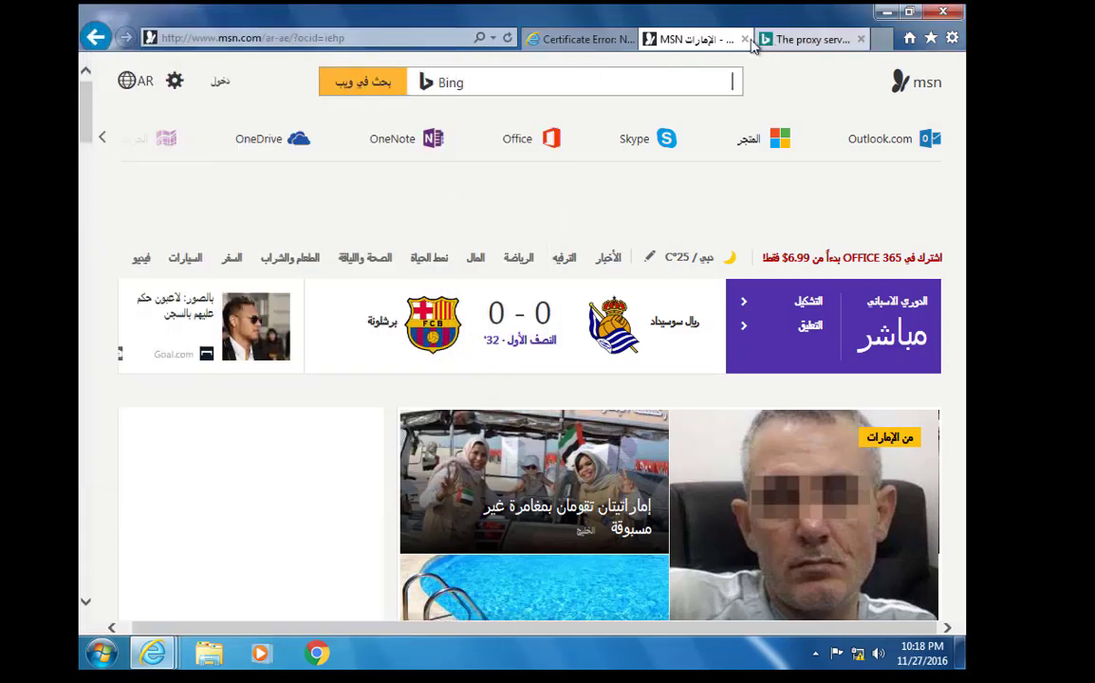
Close the google.ps certificate-error tab and exit Internet Explorer
left_click(619, 41)
left_click(763, 42)
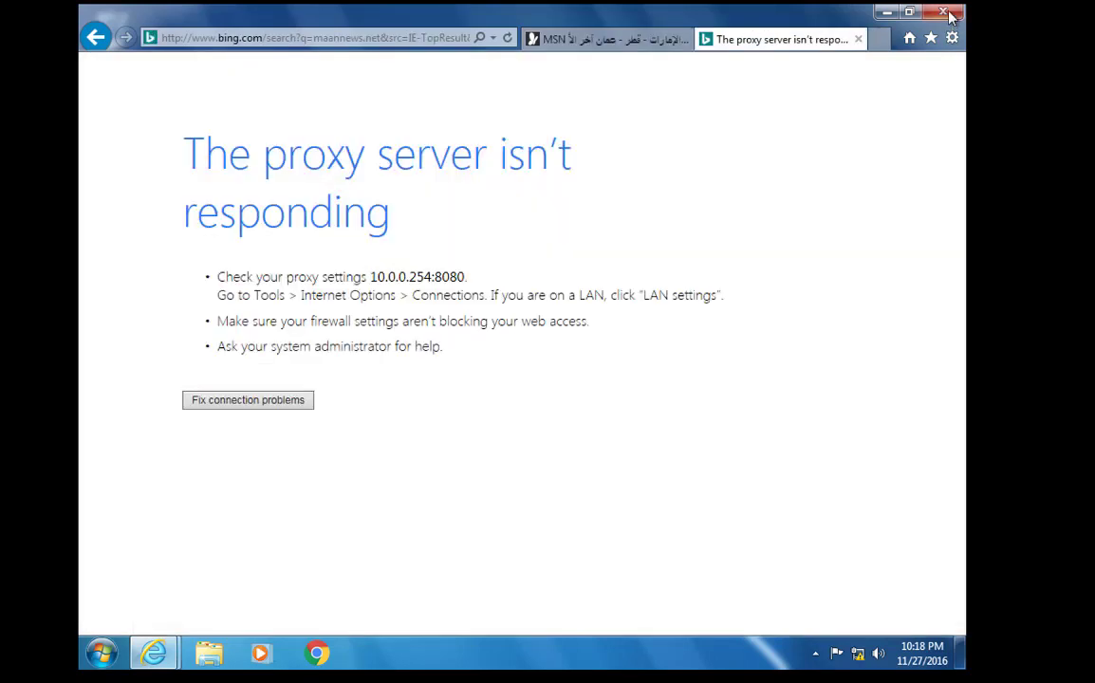
key("alt+F4")
Exit the browser, open Server Manager, and return to the pfSense dashboard
left_click(498, 332)
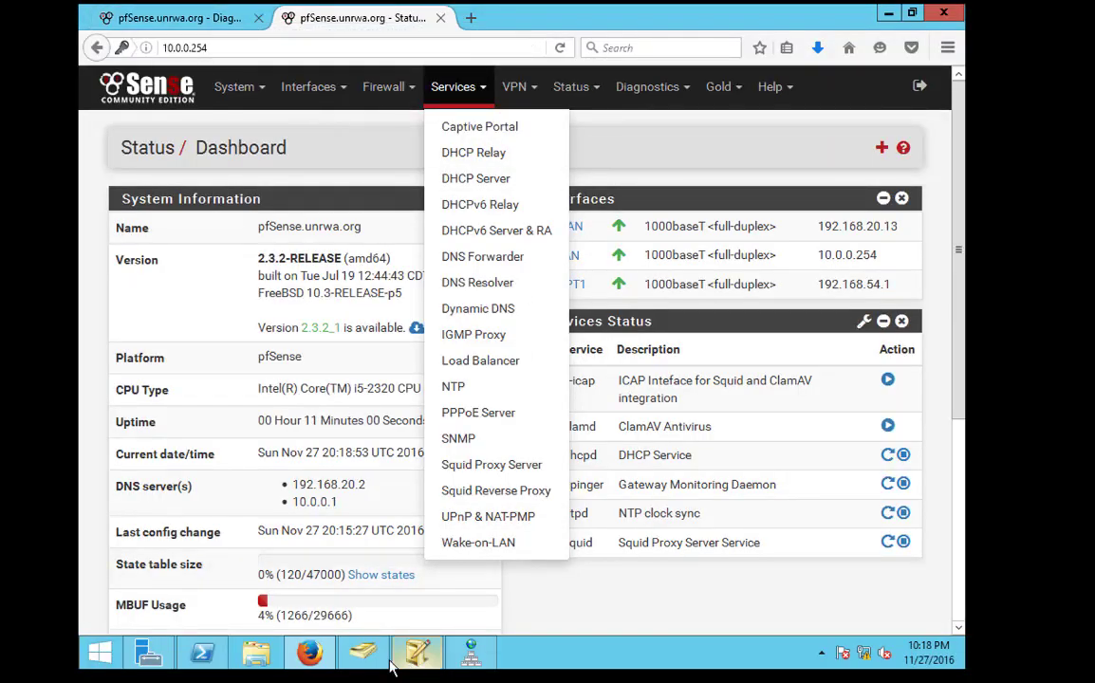
left_click(397, 663)
left_click(363, 655)
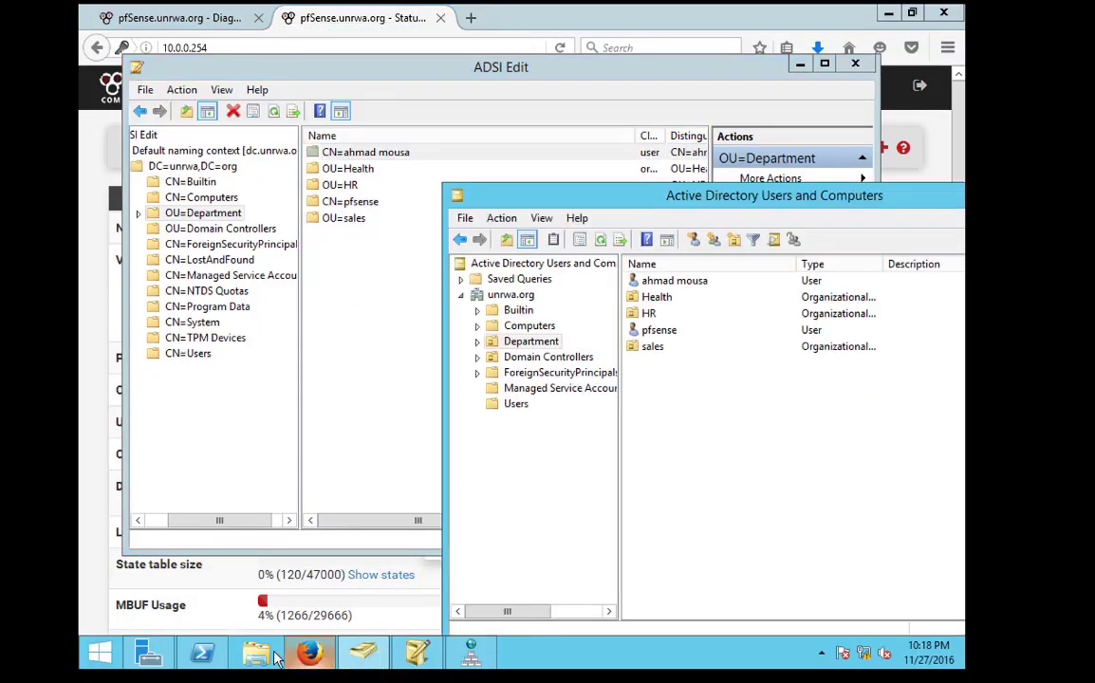
left_click(149, 655)
left_click(306, 45)
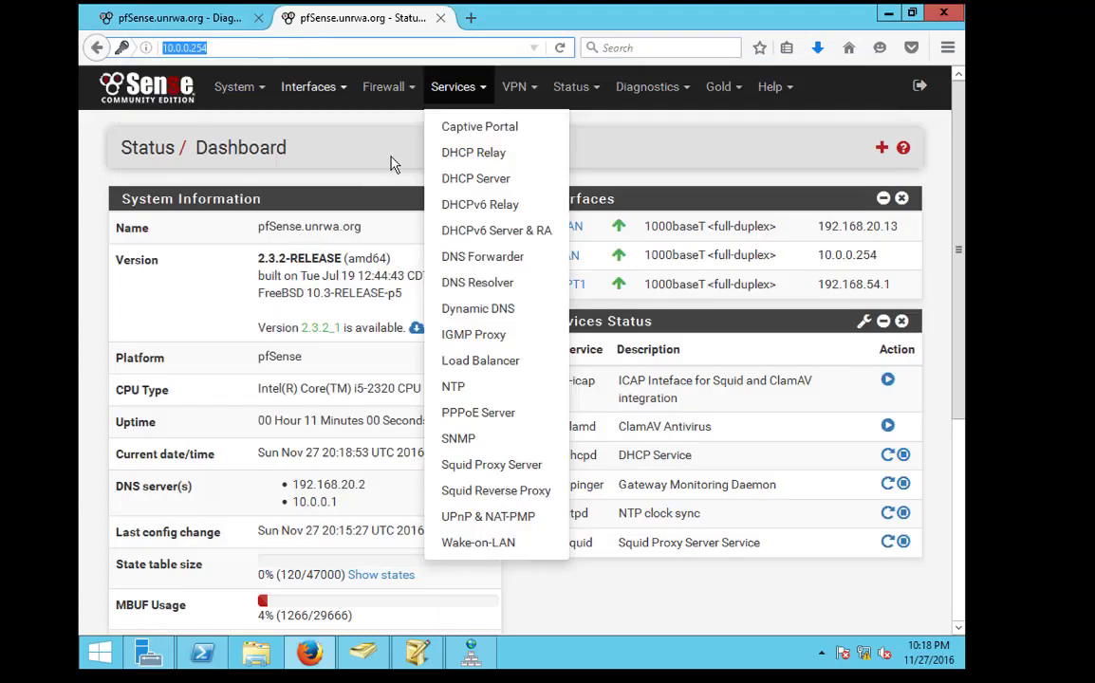
left_click(738, 158)
Export the webfilter CA from System > Cert. Manager as webfilter.crt in Downloads
left_click(237, 87)
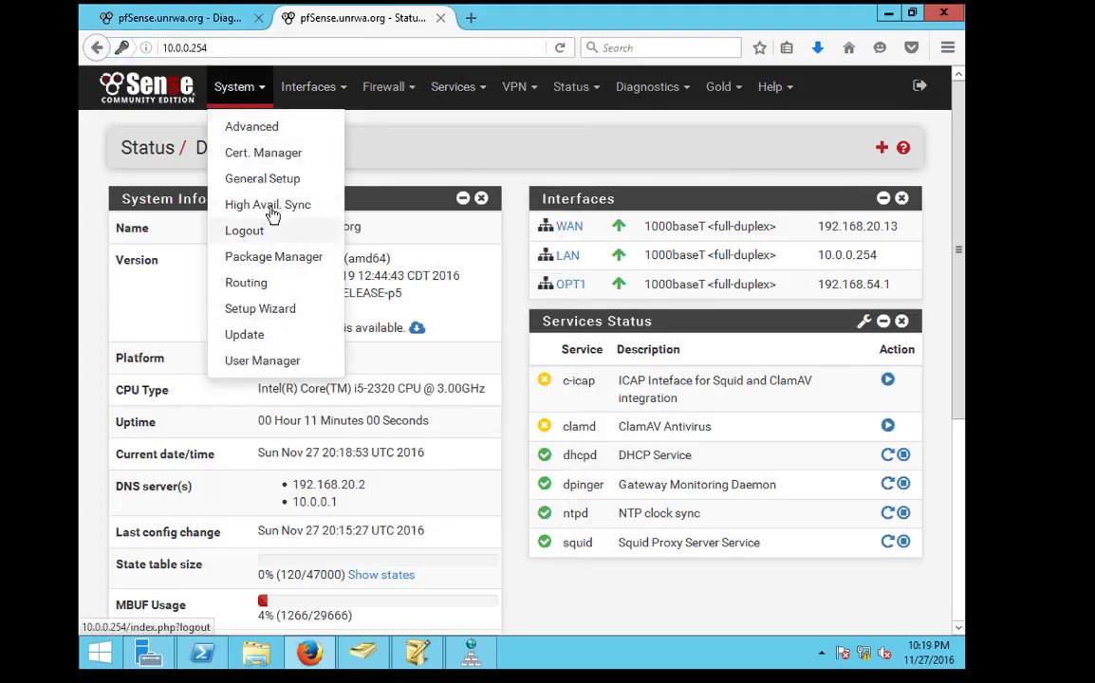
left_click(274, 154)
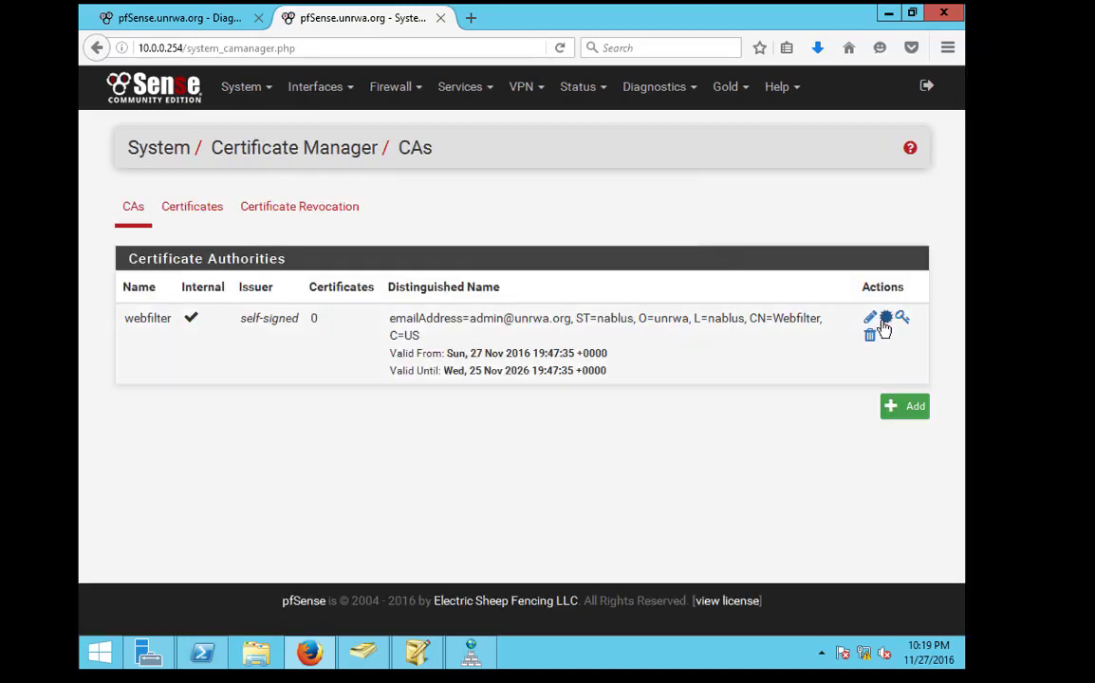
left_click(884, 323)
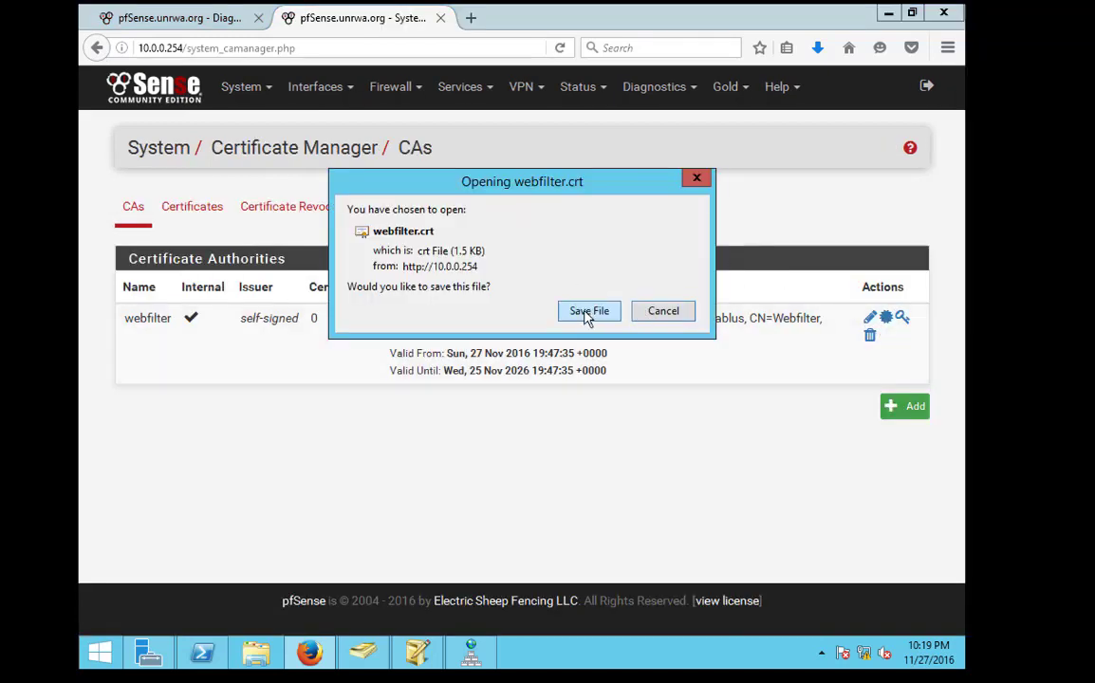
left_click(585, 312)
left_click(816, 49)
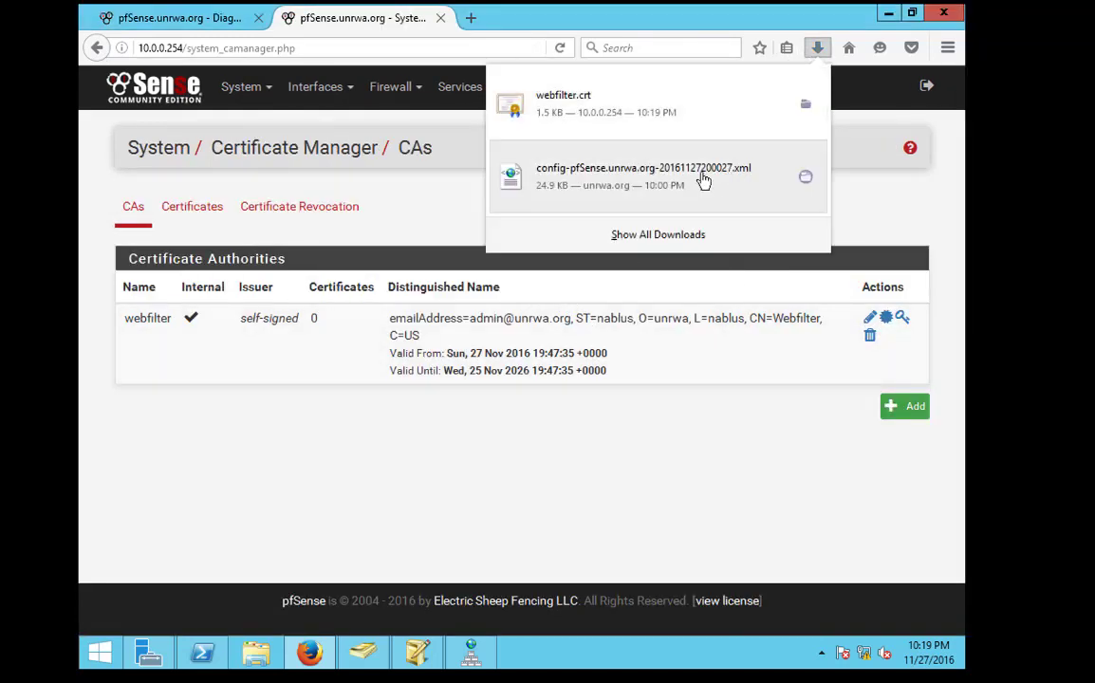
left_click(805, 105)
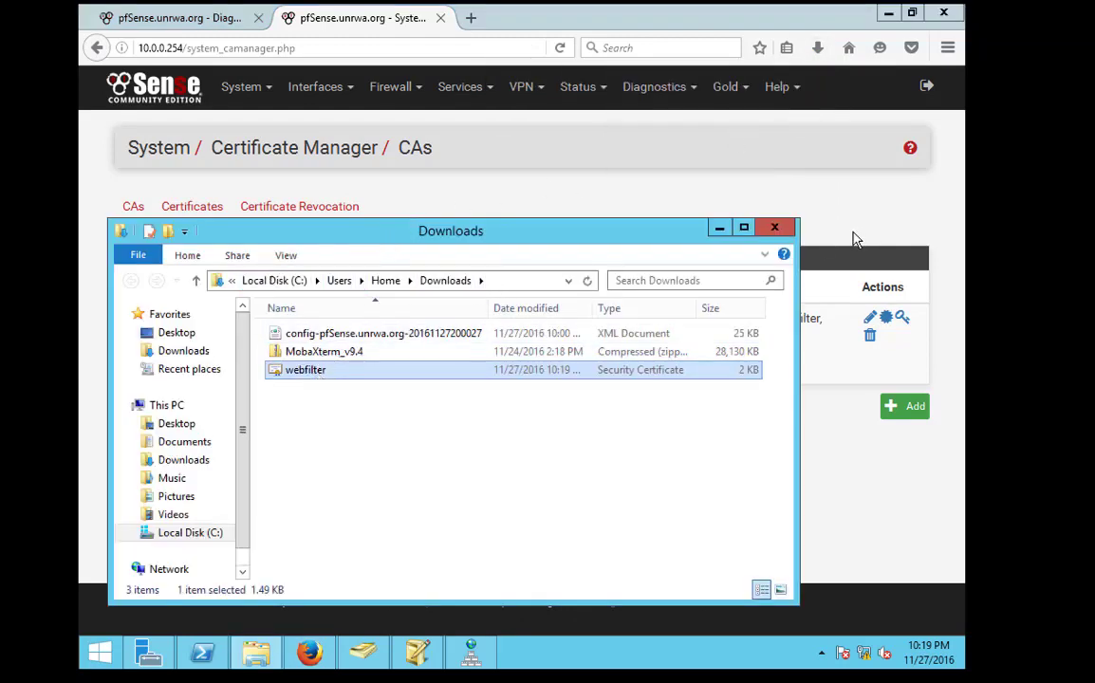
left_click(774, 229)
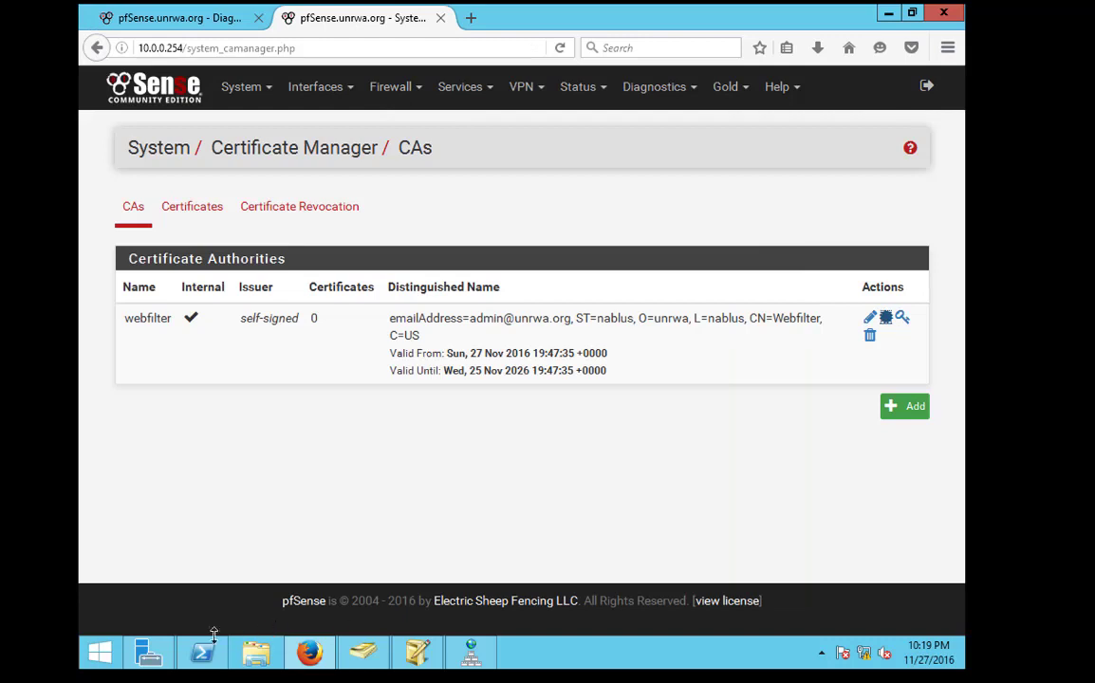
Open Group Policy Management and expand the Department OU
left_click(148, 653)
left_click(733, 172)
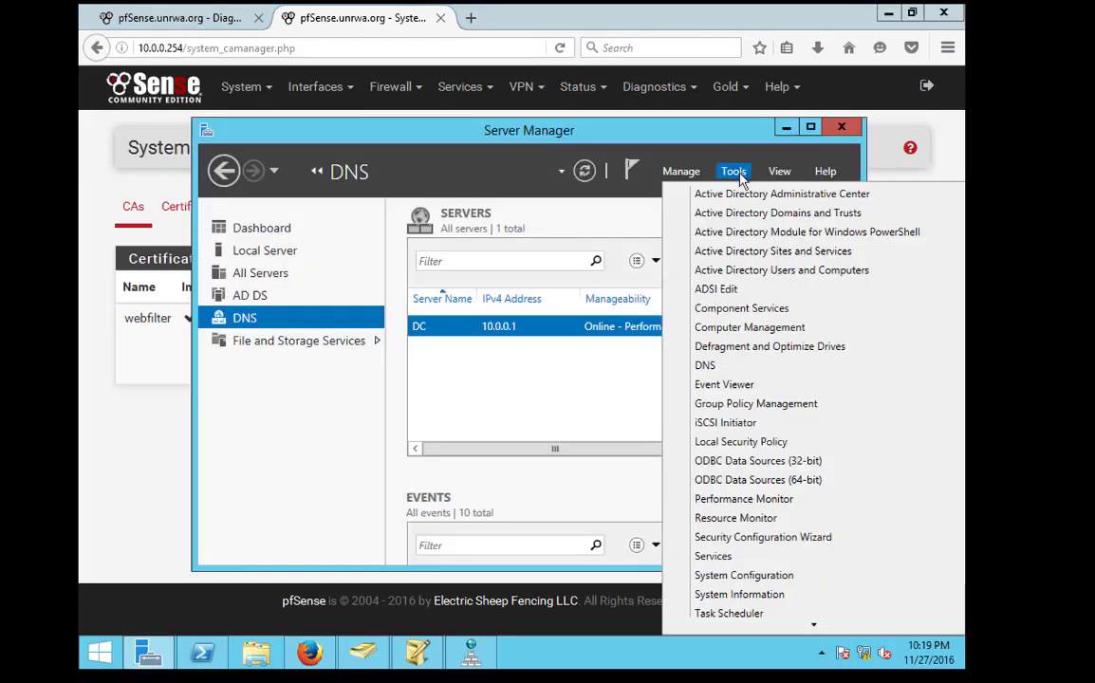
left_click(744, 421)
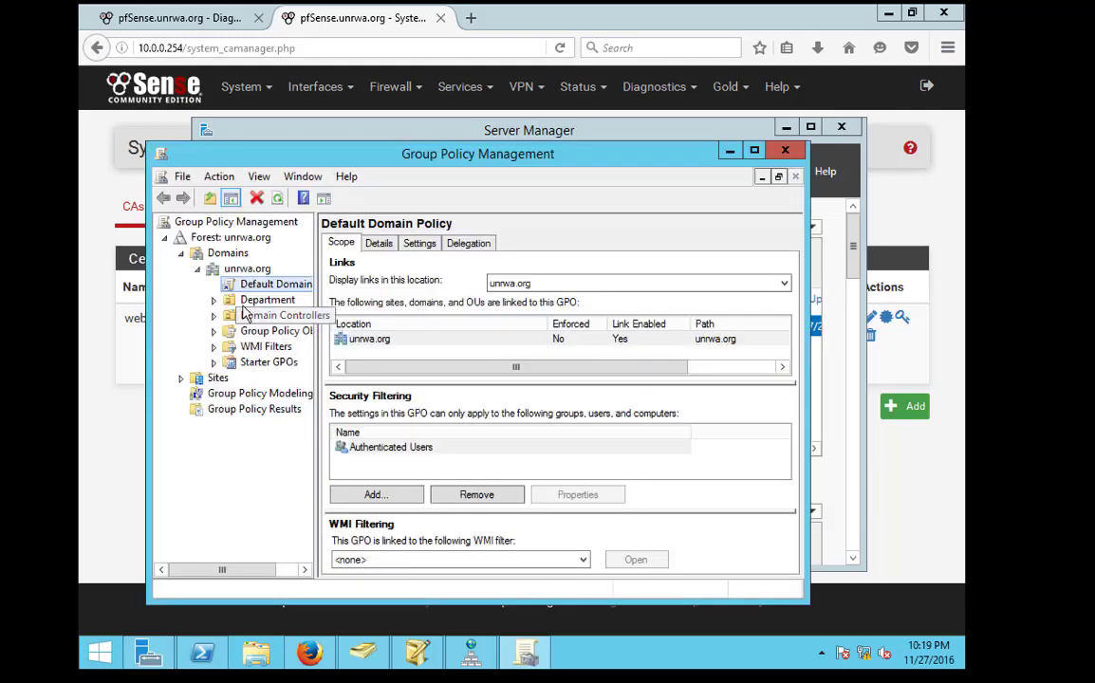
left_click(250, 301)
double_click(250, 301)
Create a new GPO named 'certification' linked to the Department OU
right_click(273, 299)
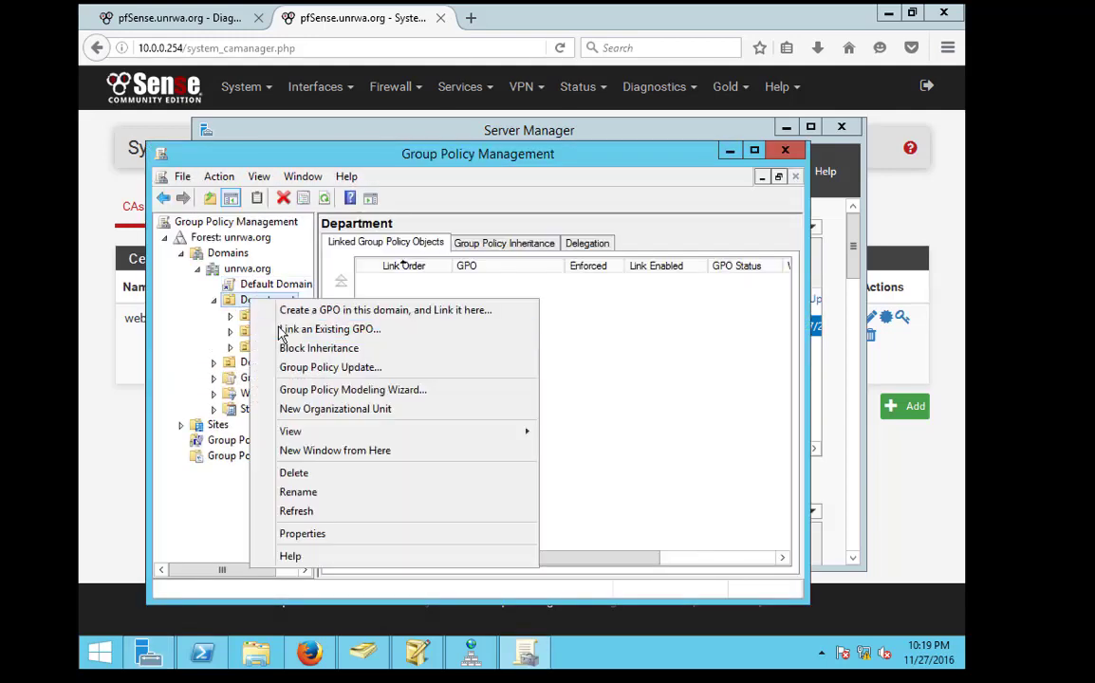
left_click(291, 316)
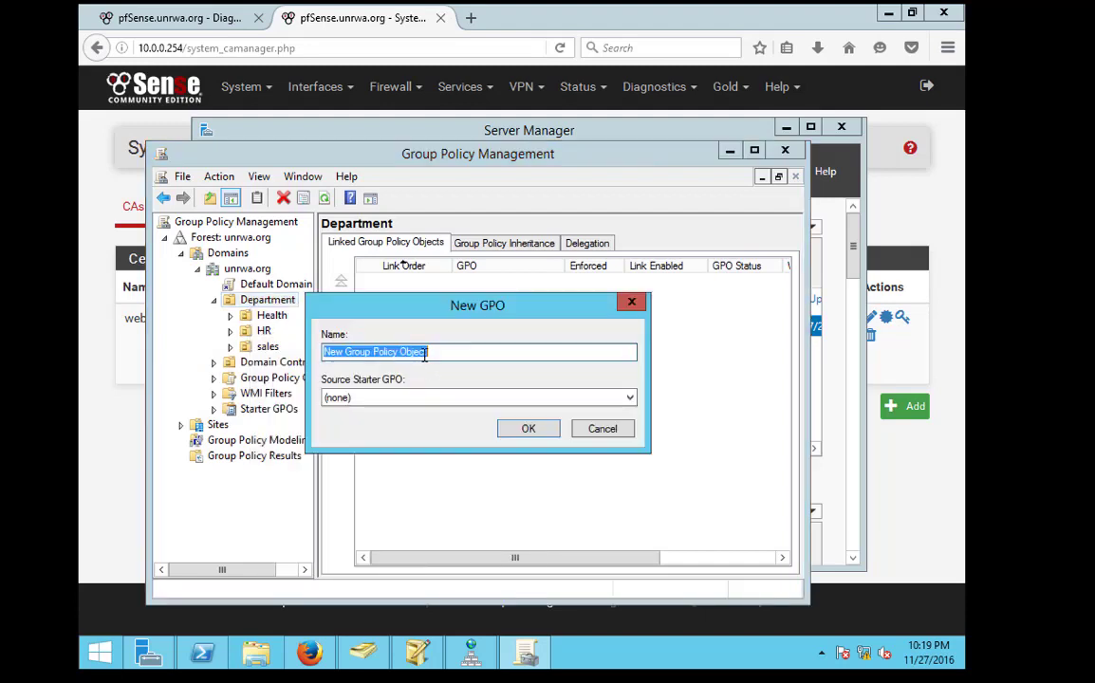
type("certification")
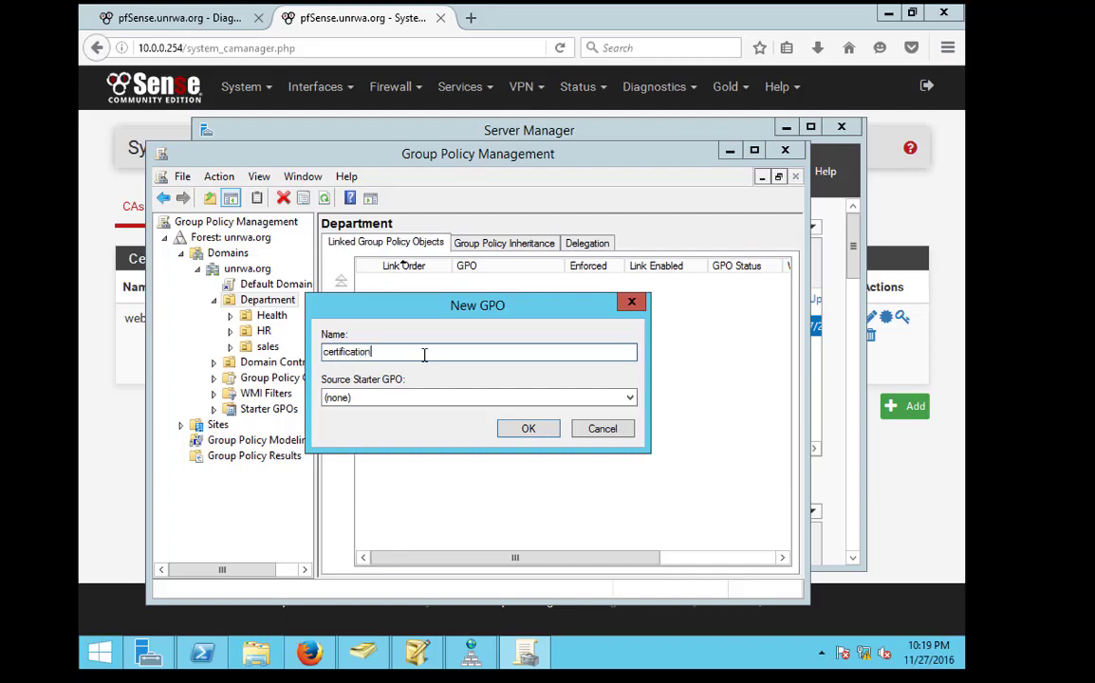
left_click(534, 429)
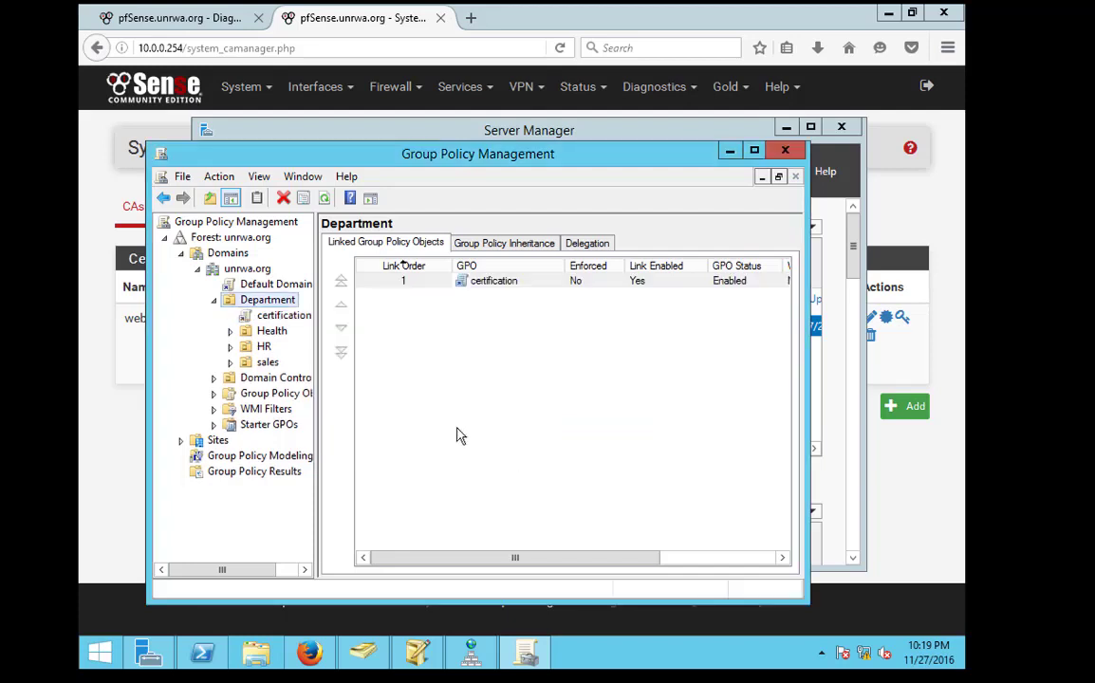
Dismiss the link notice and edit the certification GPO
left_click(282, 318)
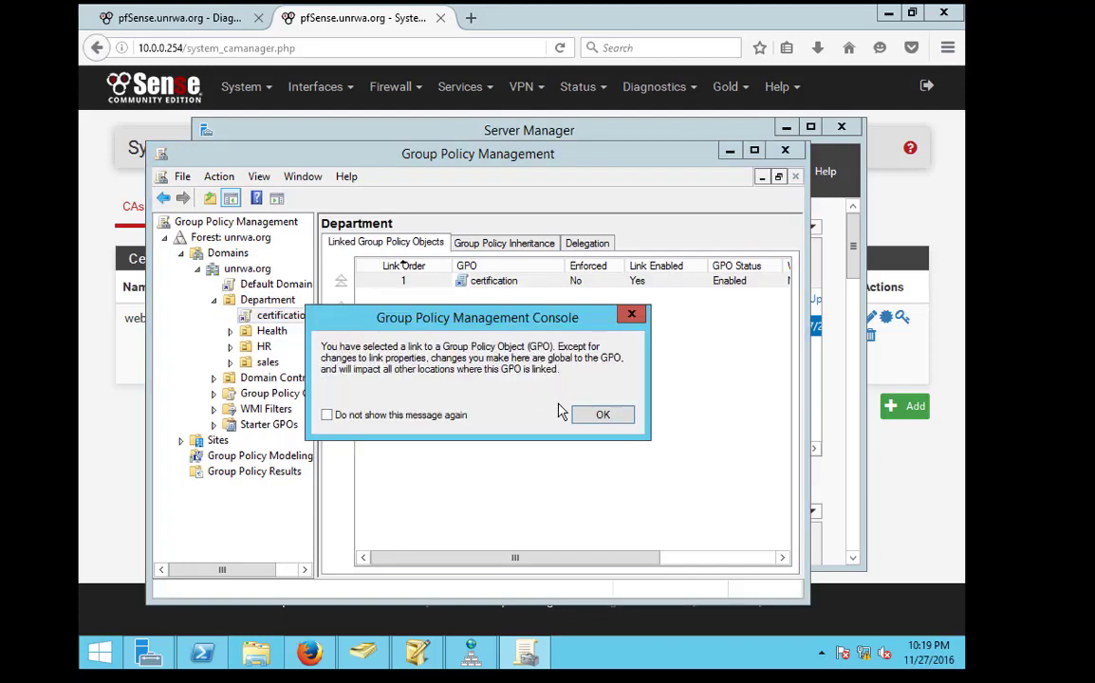
key("Return")
right_click(296, 321)
left_click(323, 325)
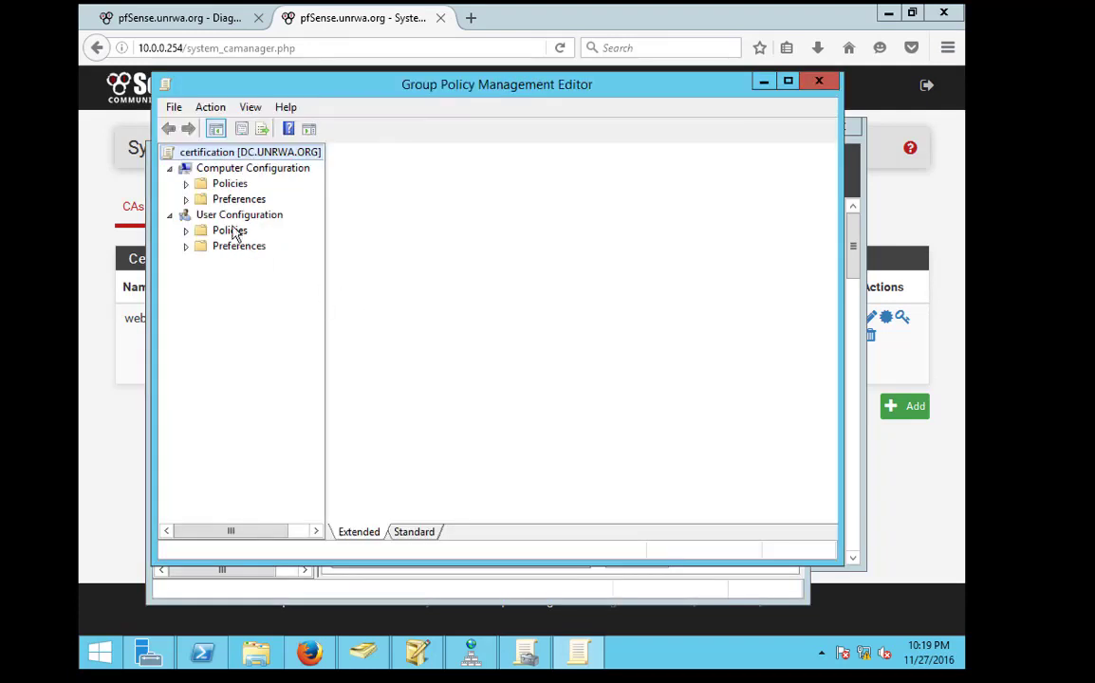
Browse to Public Key Policies > Trusted Root Certification Authorities and begin a certificate import
left_click(186, 183)
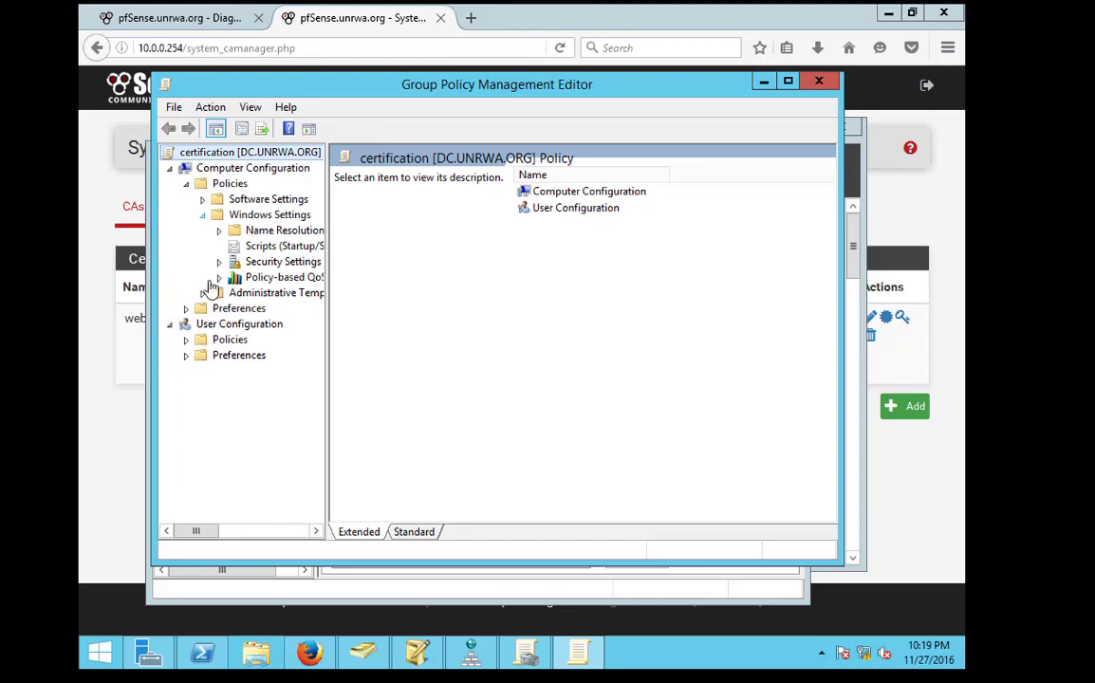
left_click(222, 263)
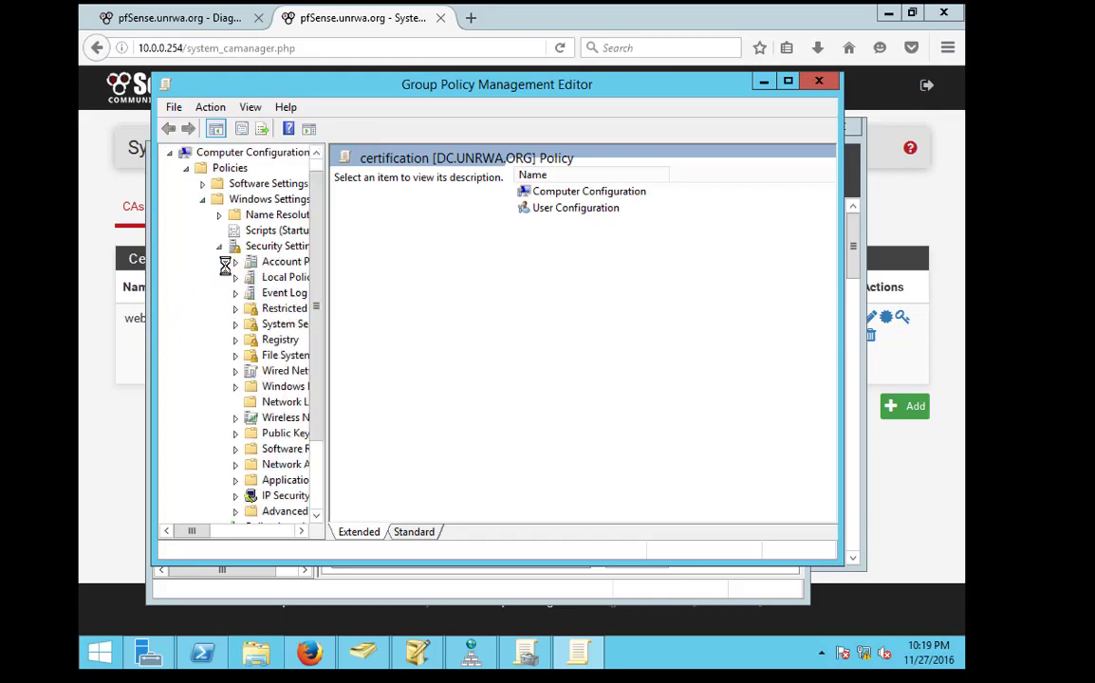
left_click(280, 434)
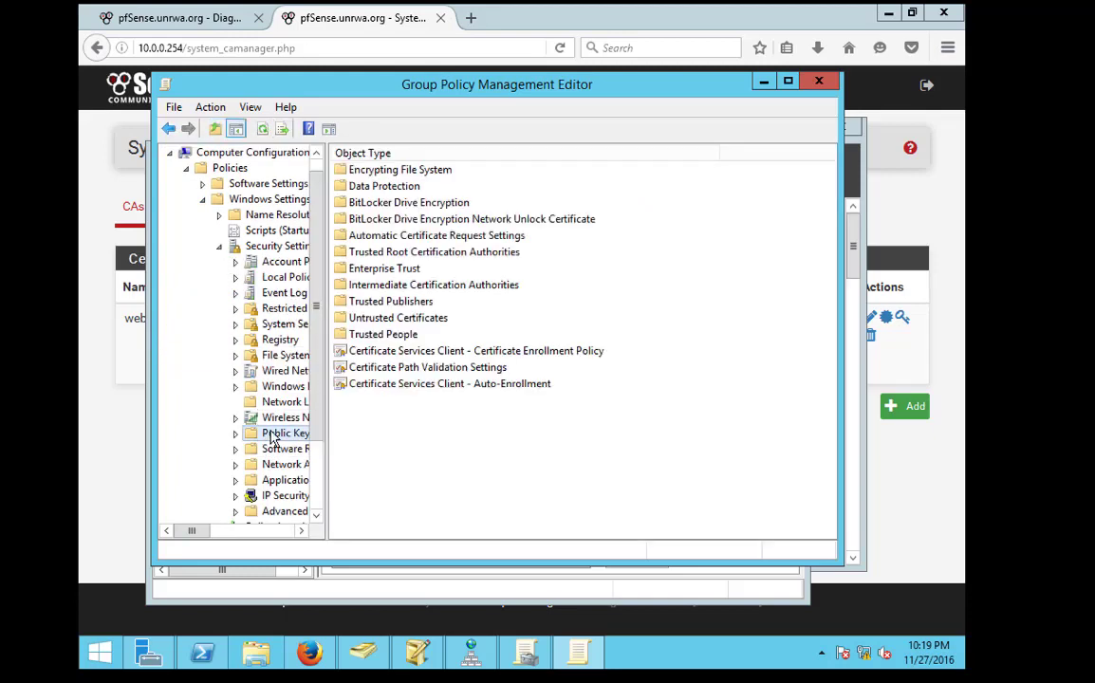
double_click(372, 253)
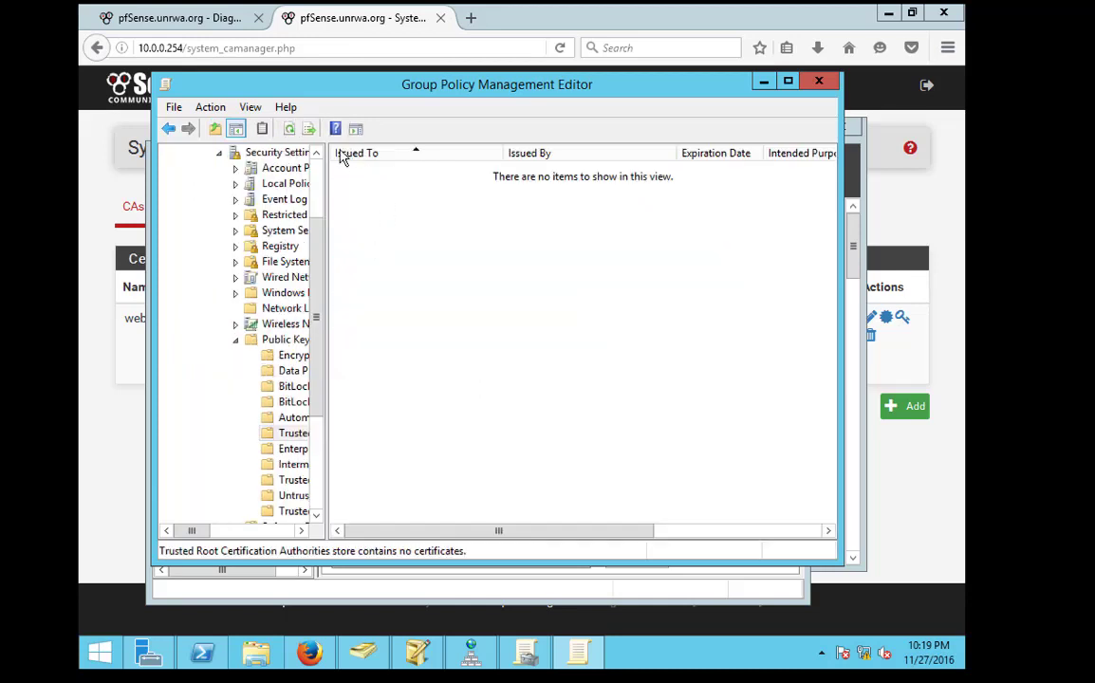
right_click(362, 225)
left_click(397, 229)
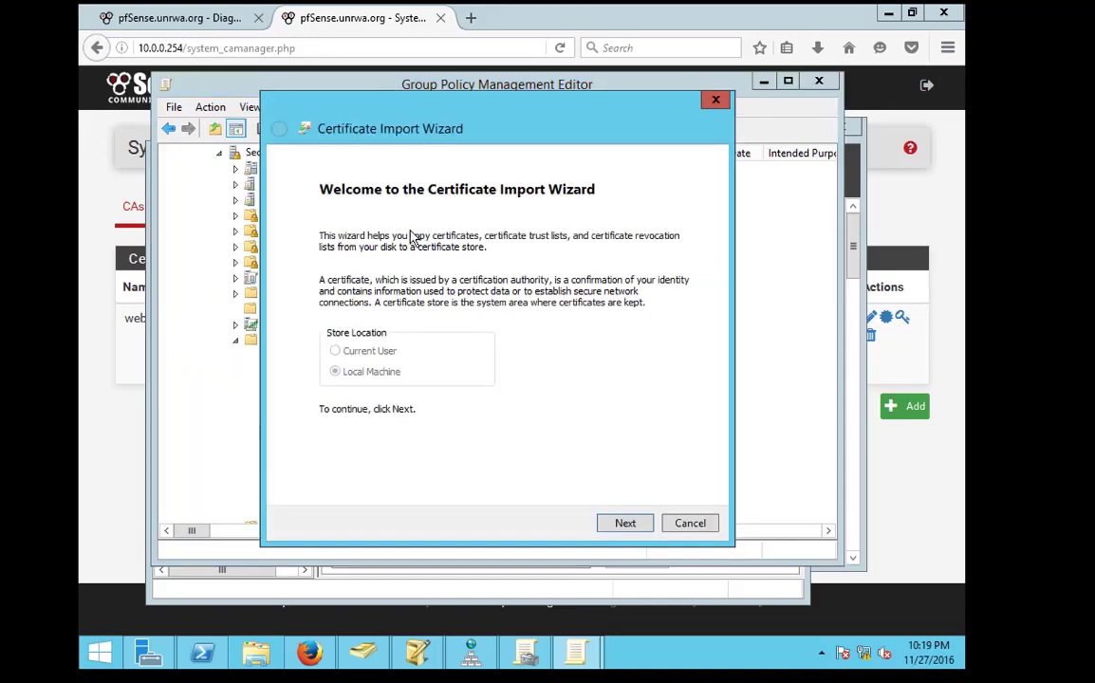
Import webfilter.crt from Downloads into the Trusted Root store, then close both policy windows
left_click(625, 523)
left_click(625, 523)
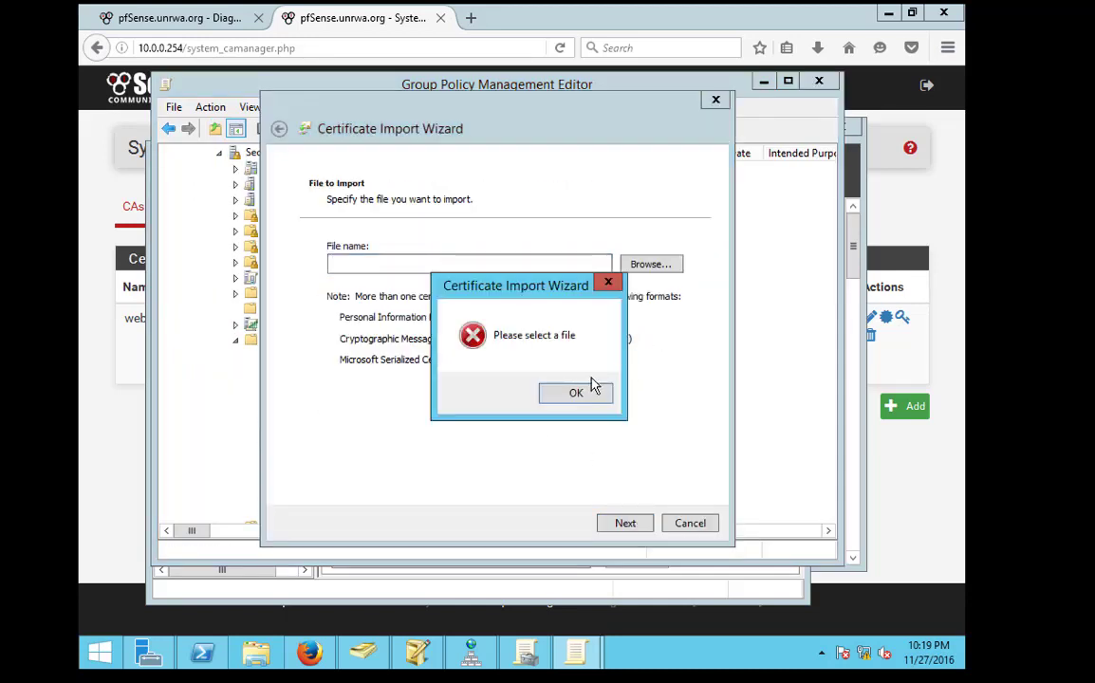
left_click(600, 387)
left_click(653, 263)
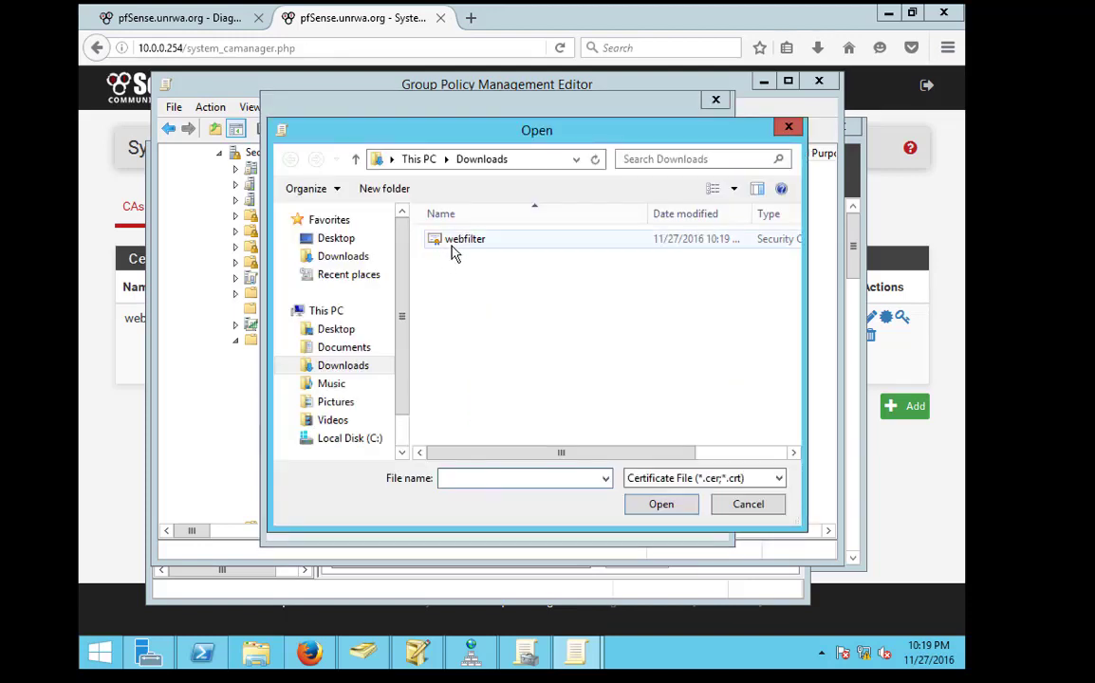
left_click(455, 245)
double_click(456, 243)
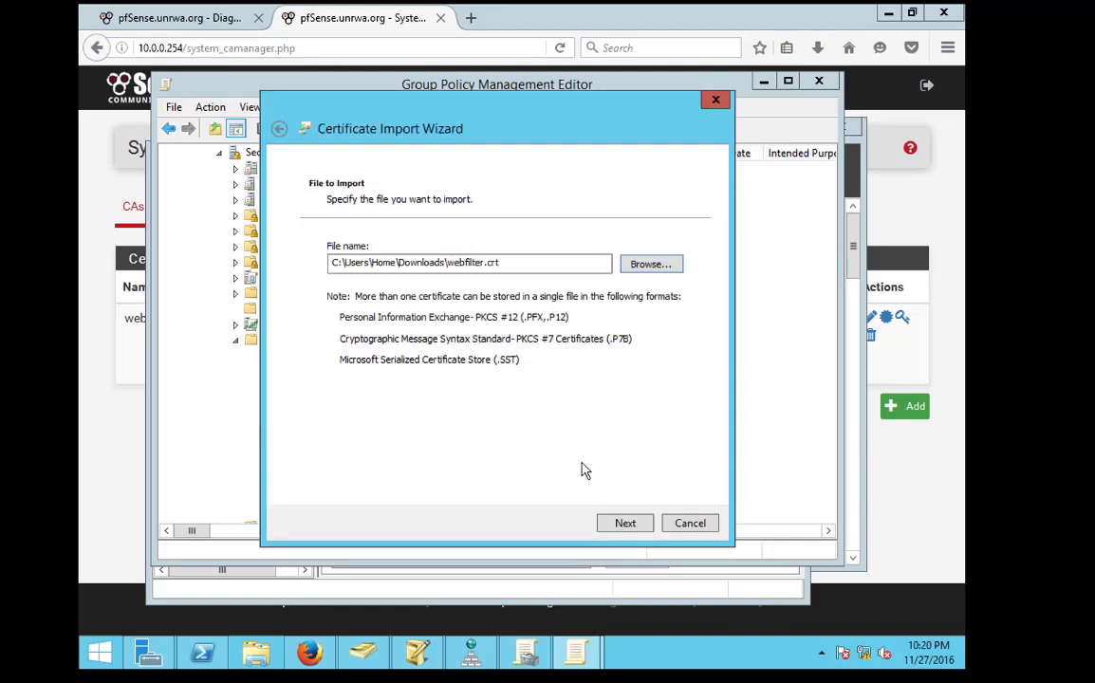
left_click(625, 523)
left_click(626, 523)
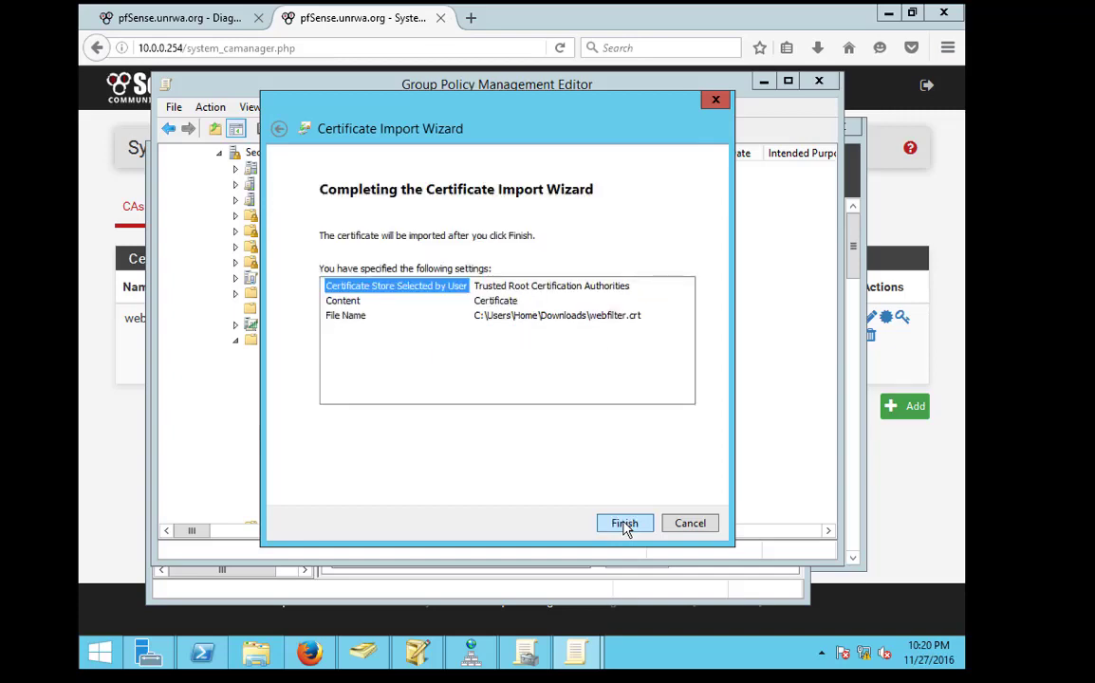
left_click(625, 523)
left_click(590, 392)
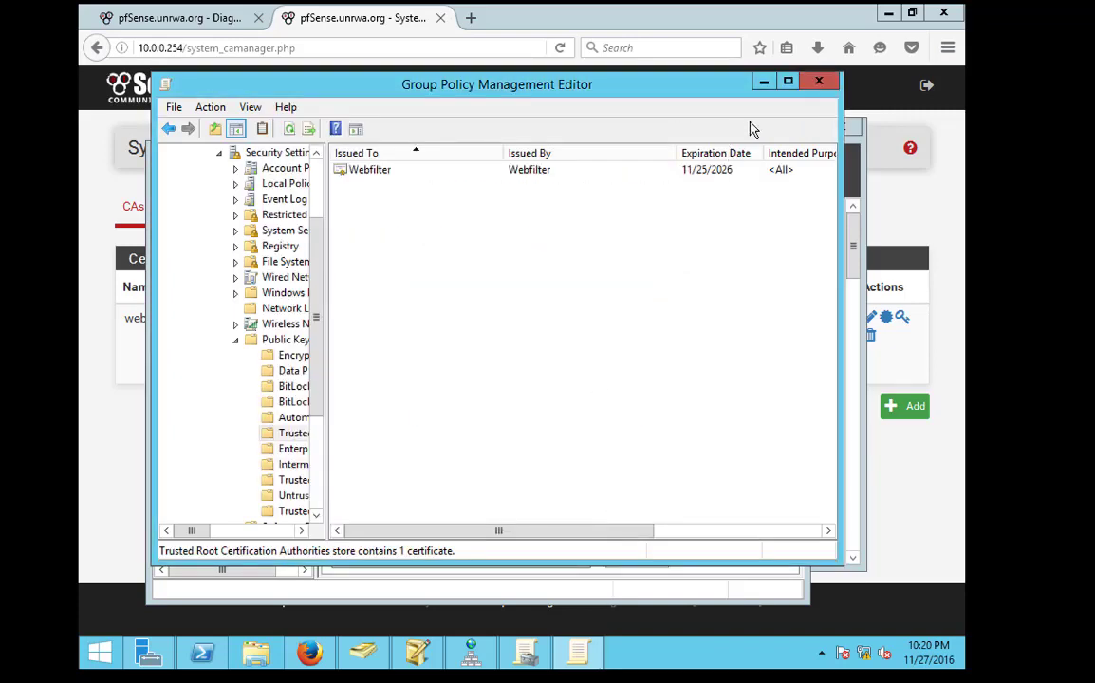
left_click(813, 84)
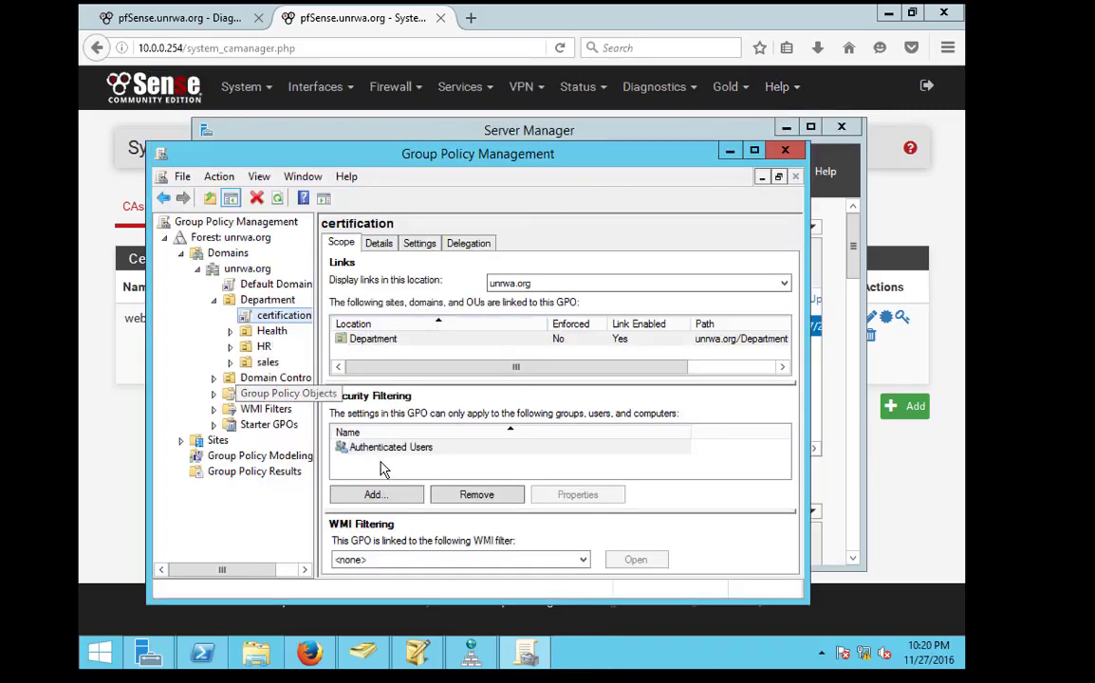
left_click(785, 150)
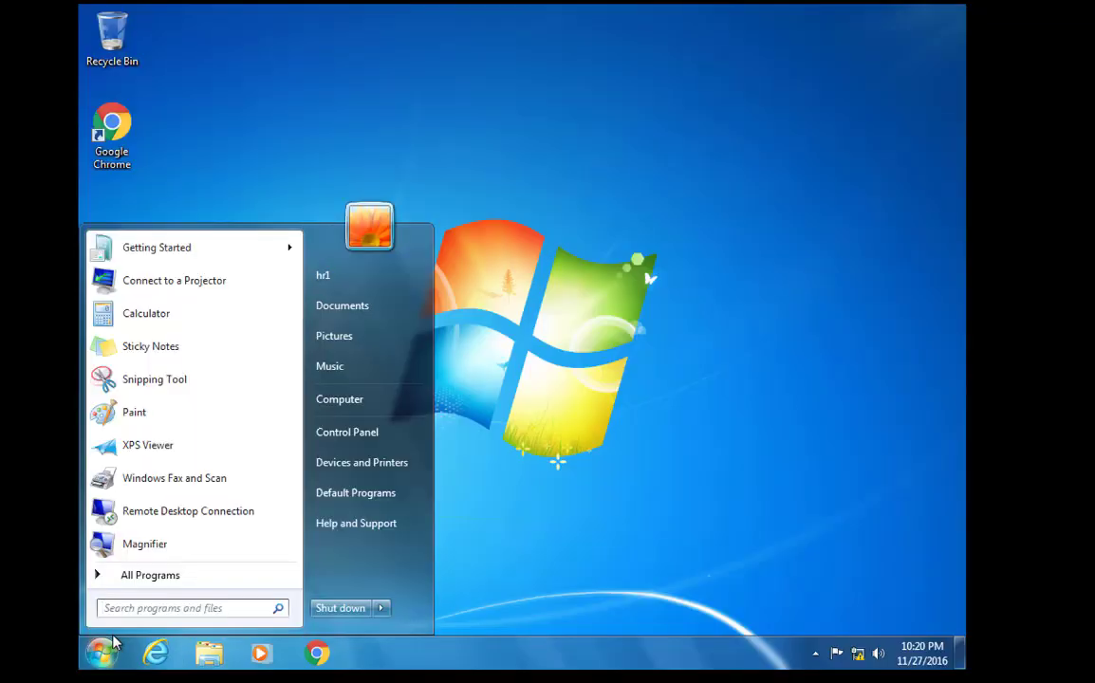
Run gpupdate /f on the Windows 7 client and launch Internet Explorer
type("g")
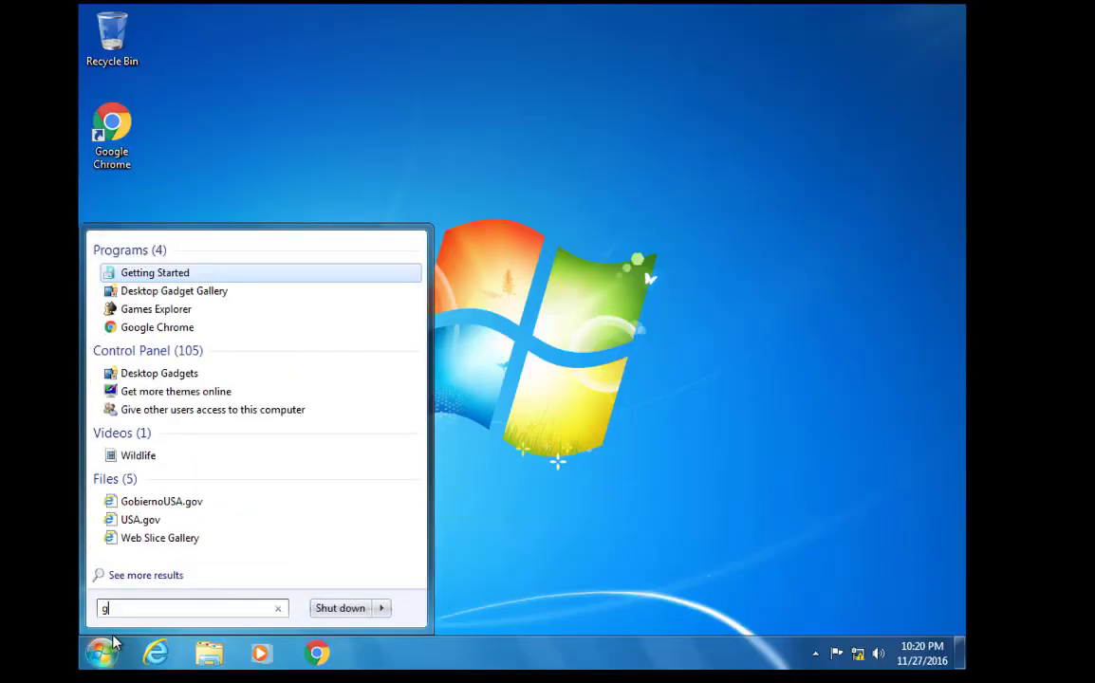
type("pupdate /force")
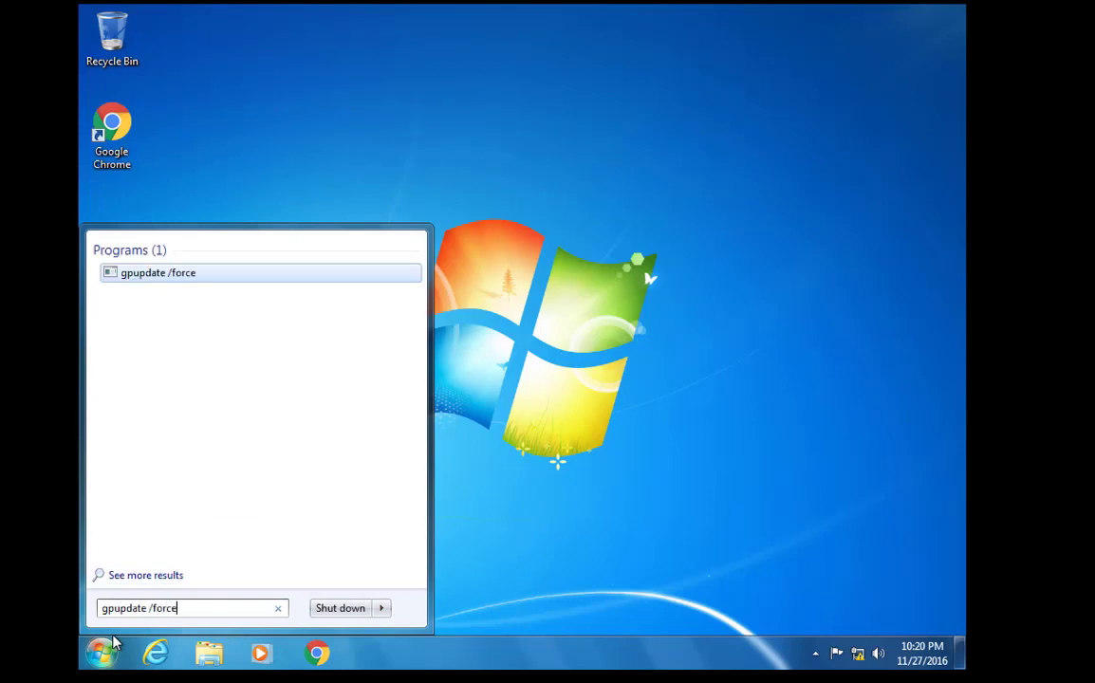
key("Return")
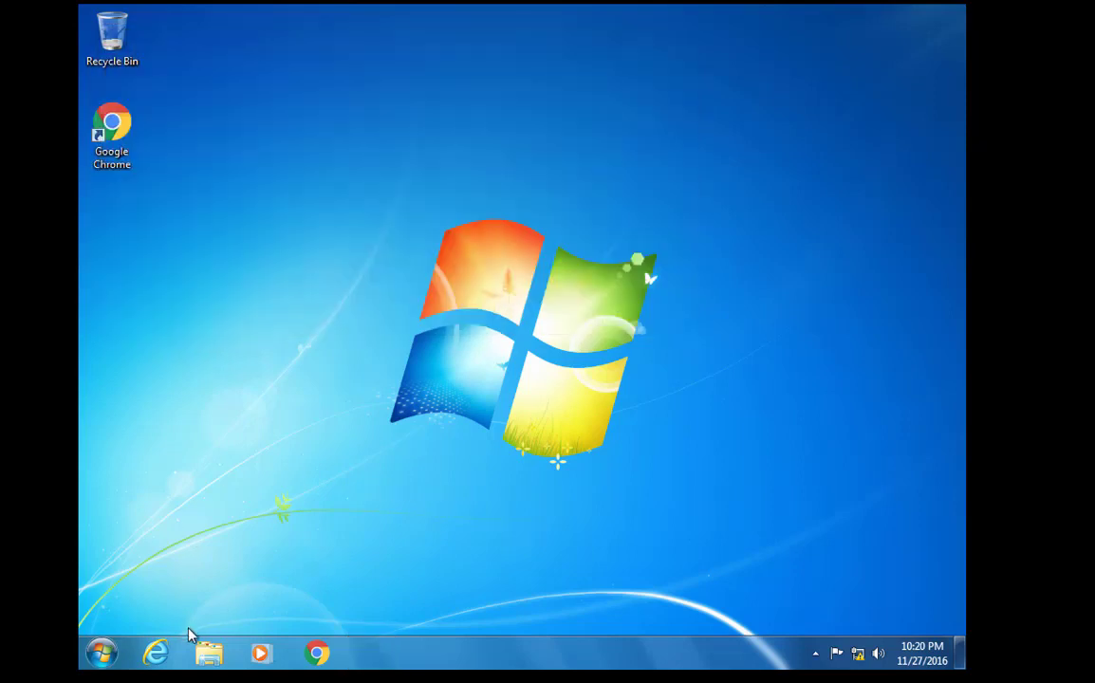
left_click(155, 653)
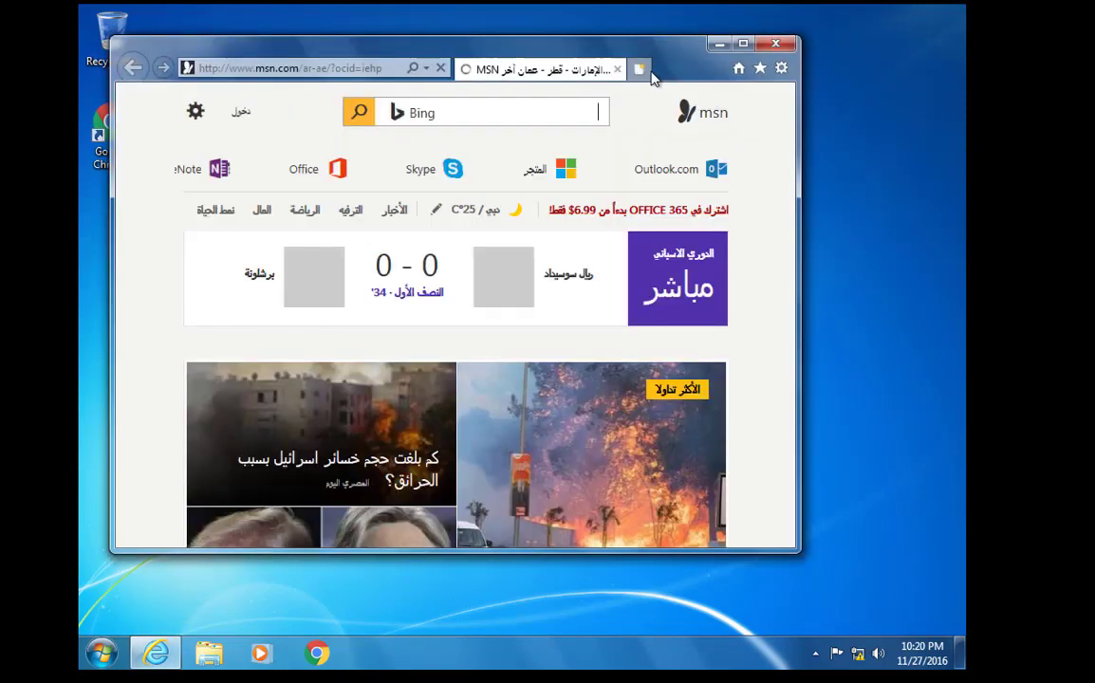
Open google.ps in a new browser tab
left_click(639, 70)
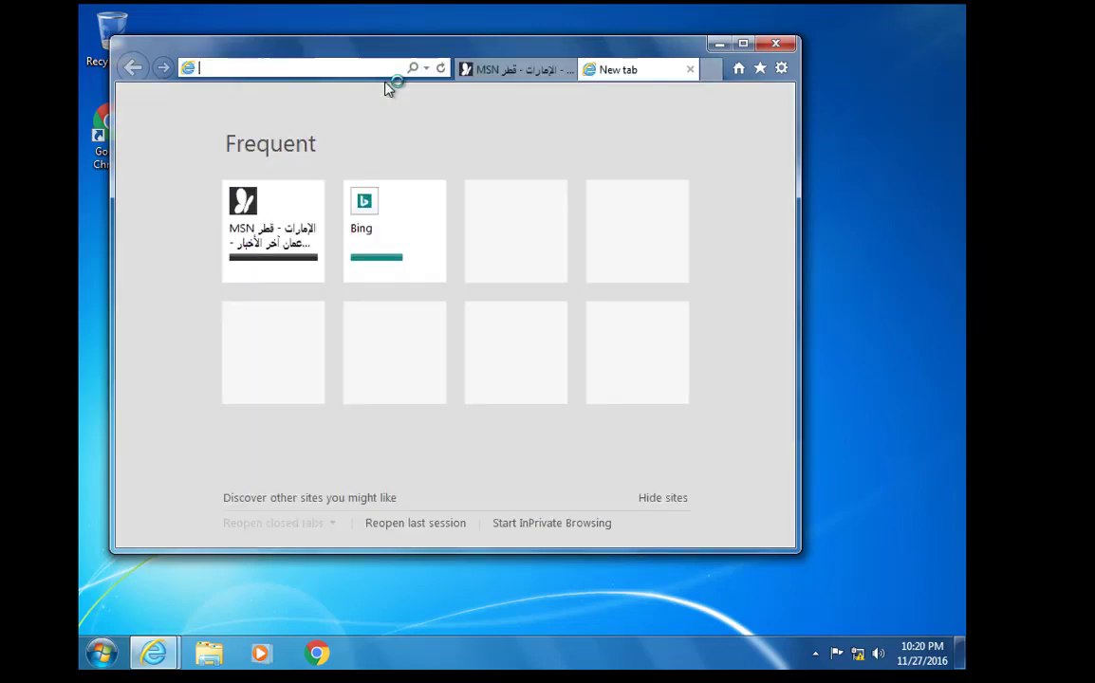
type("google.ps/")
key("Return")
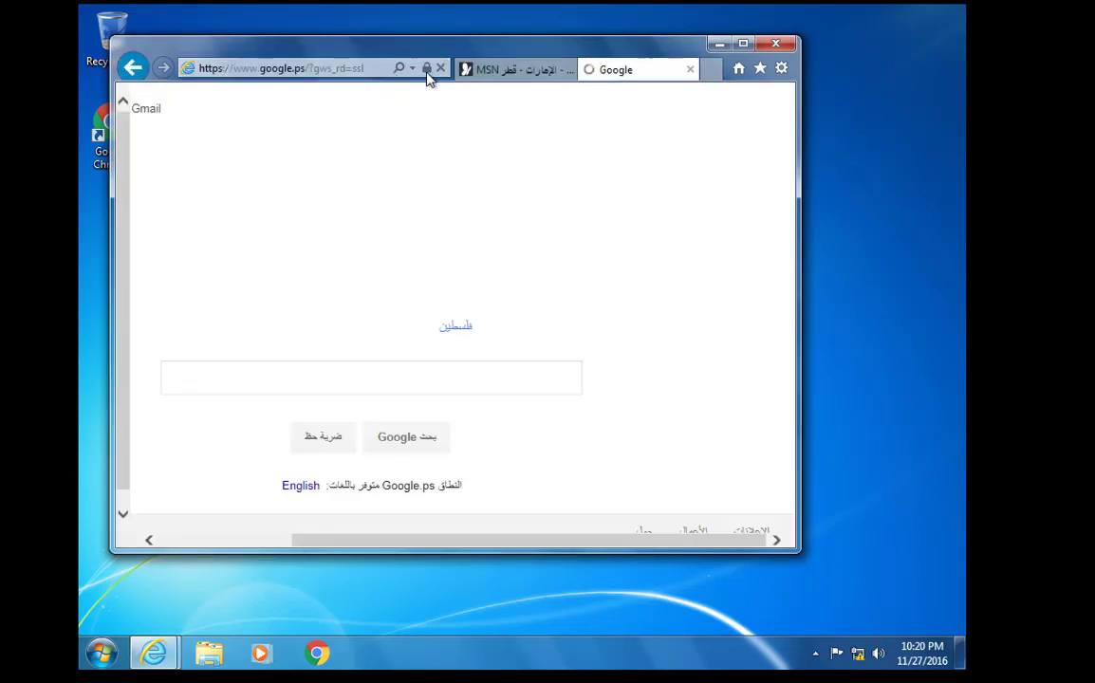
Inspect the google.ps certificate's details and confirm its certification path leads to Webfilter
left_click(426, 69)
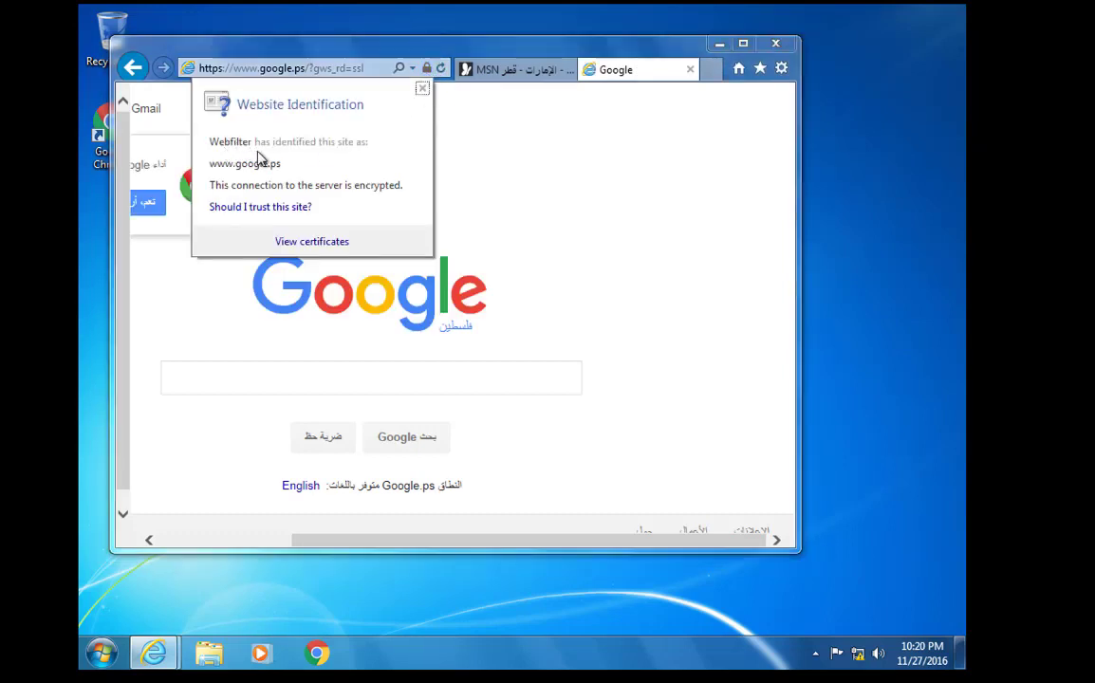
left_click(288, 242)
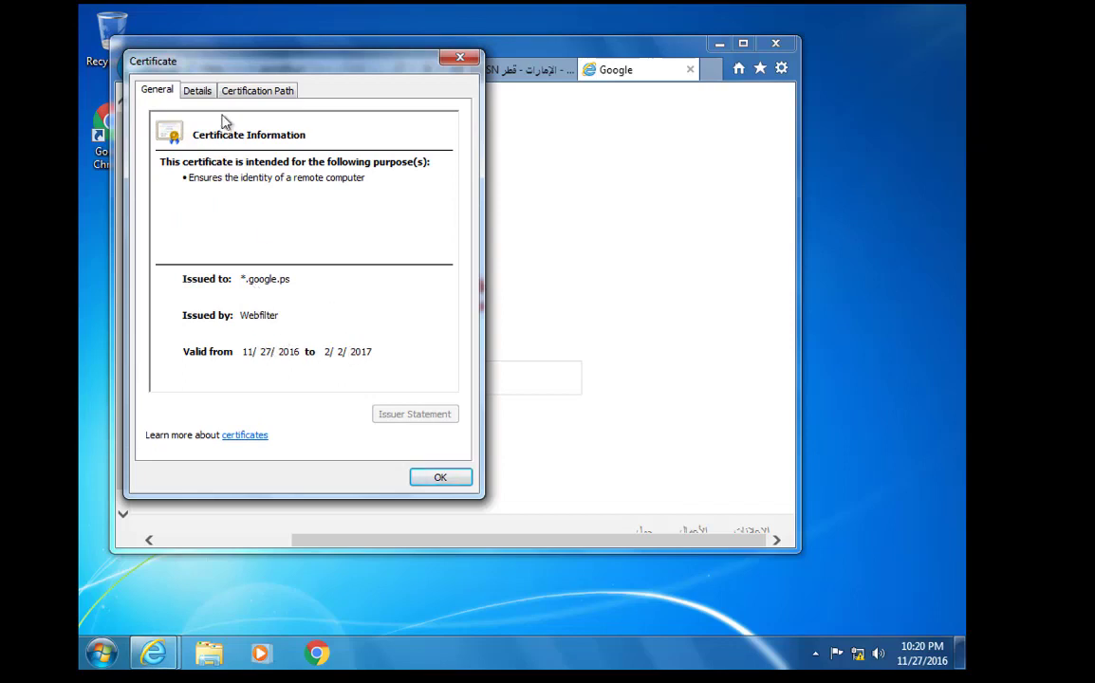
left_click(197, 90)
left_click(255, 92)
left_click(197, 91)
scroll(347, 237, "down", 3)
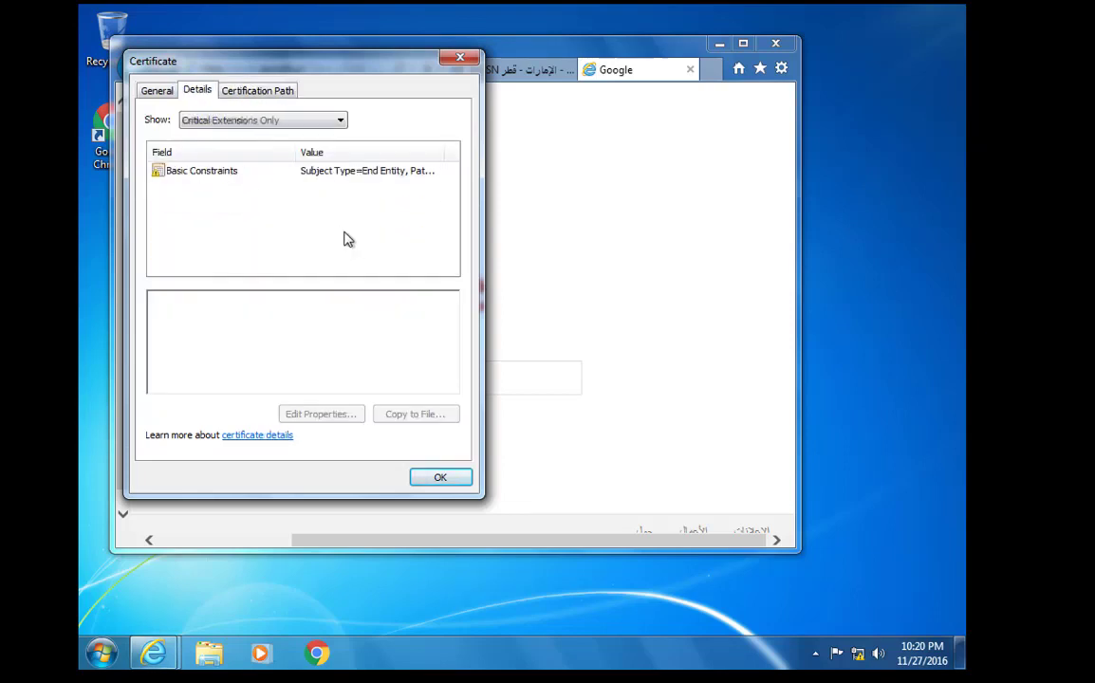
scroll(346, 238, "up", 2)
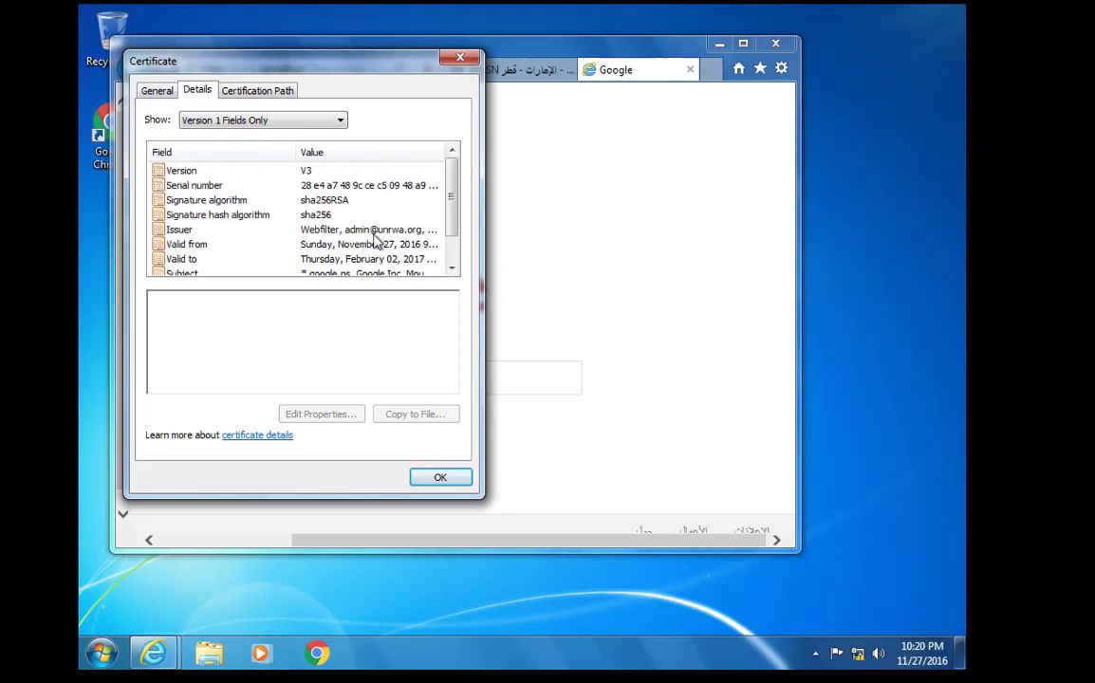
left_click(374, 233)
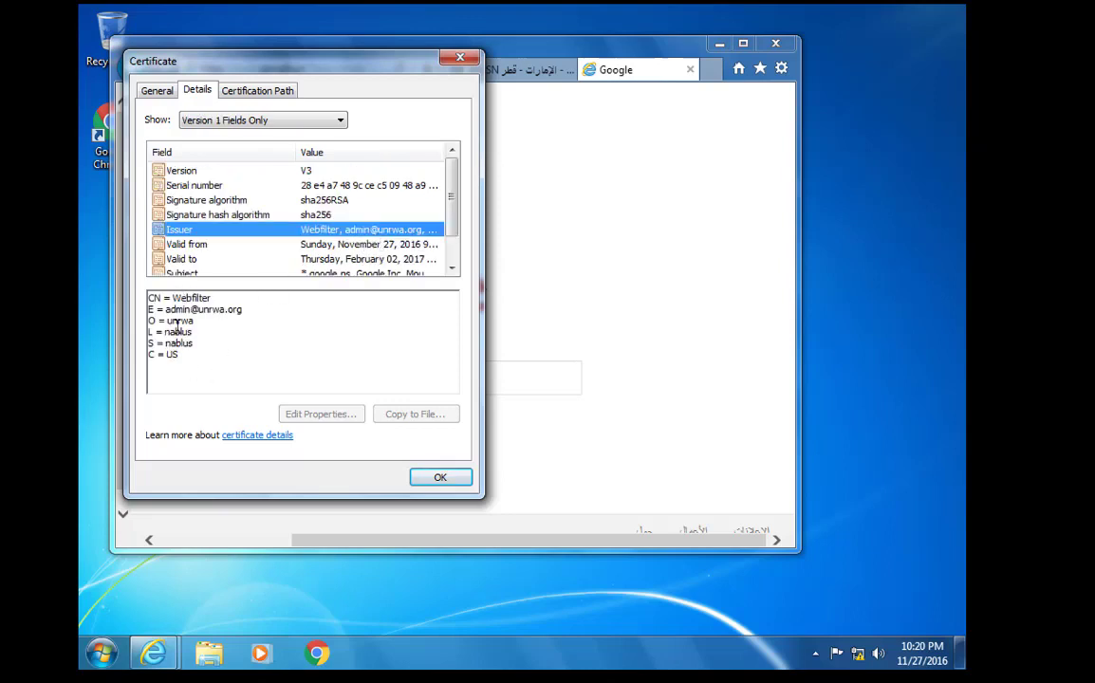
left_click(245, 90)
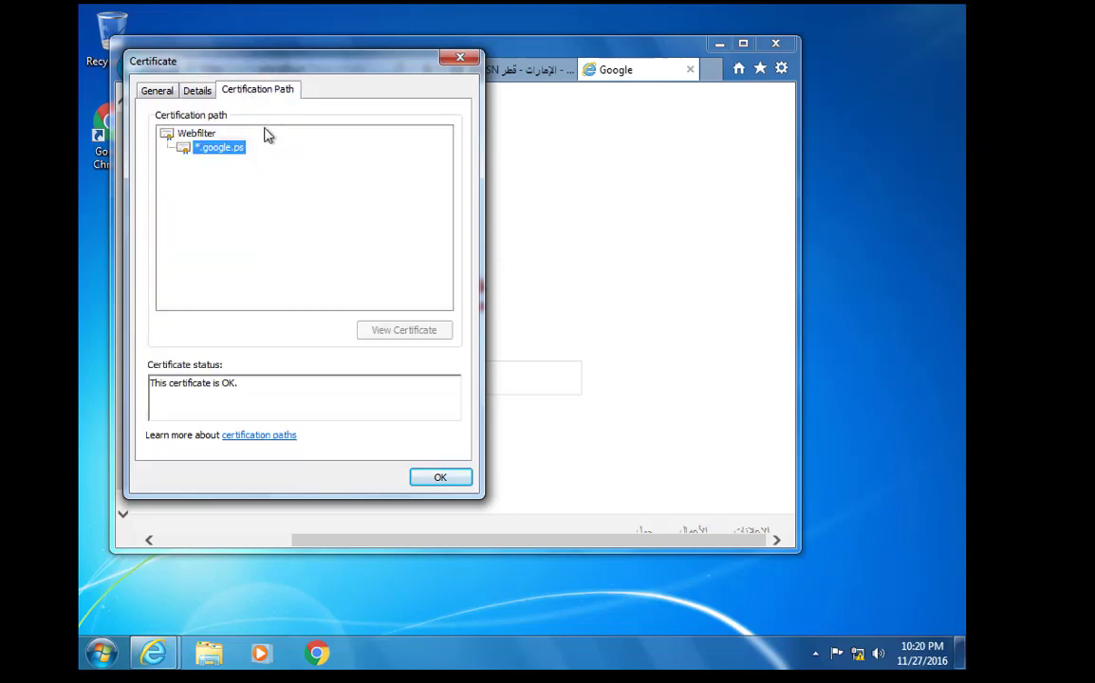
left_click(440, 479)
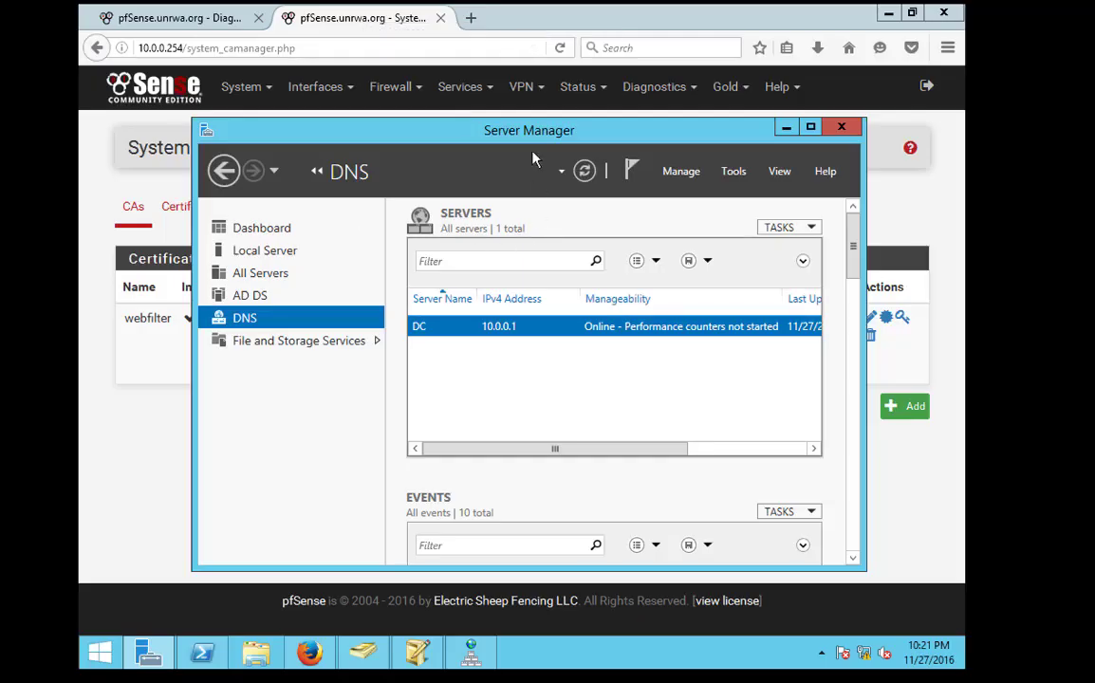
Open Services > Squid Proxy Server in pfSense and show the ACLs tab
left_click(427, 99)
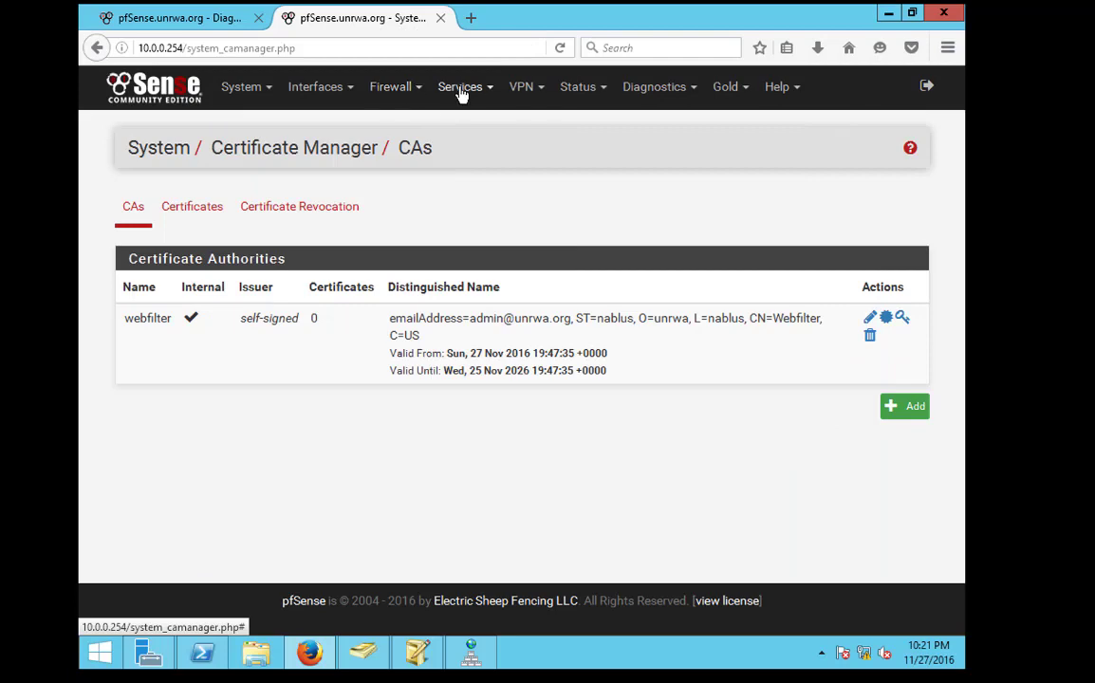
left_click(460, 87)
left_click(494, 467)
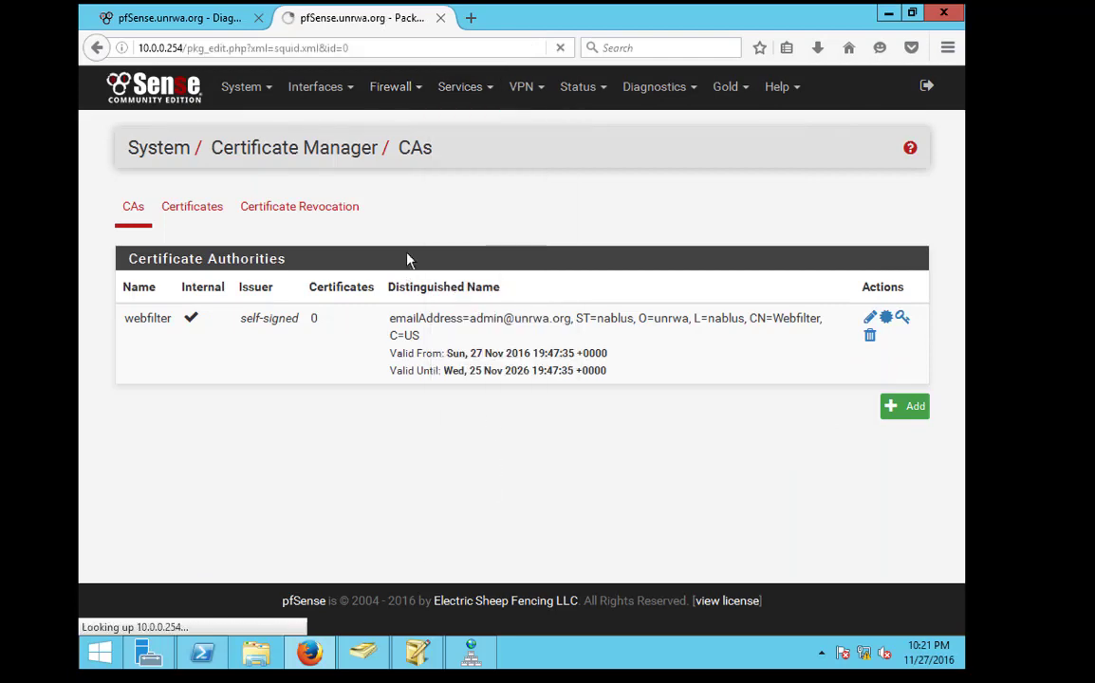
left_click(430, 211)
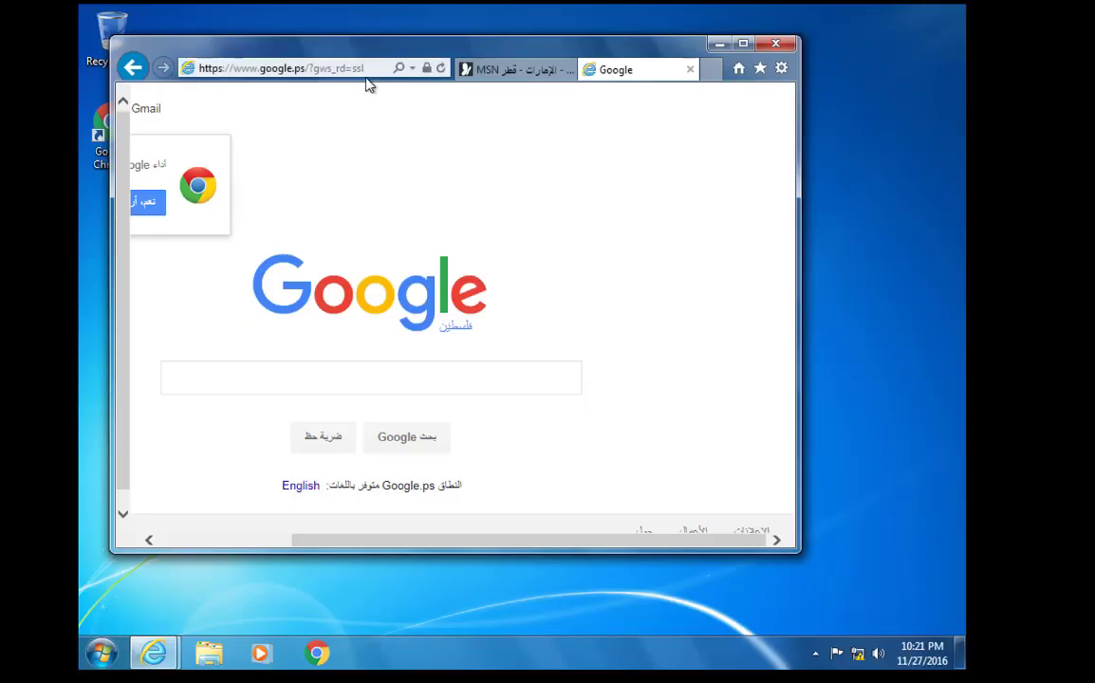
Load fb.com, then try the address 'you' in a new tab
left_click(363, 76)
type("fb.com")
key("Return")
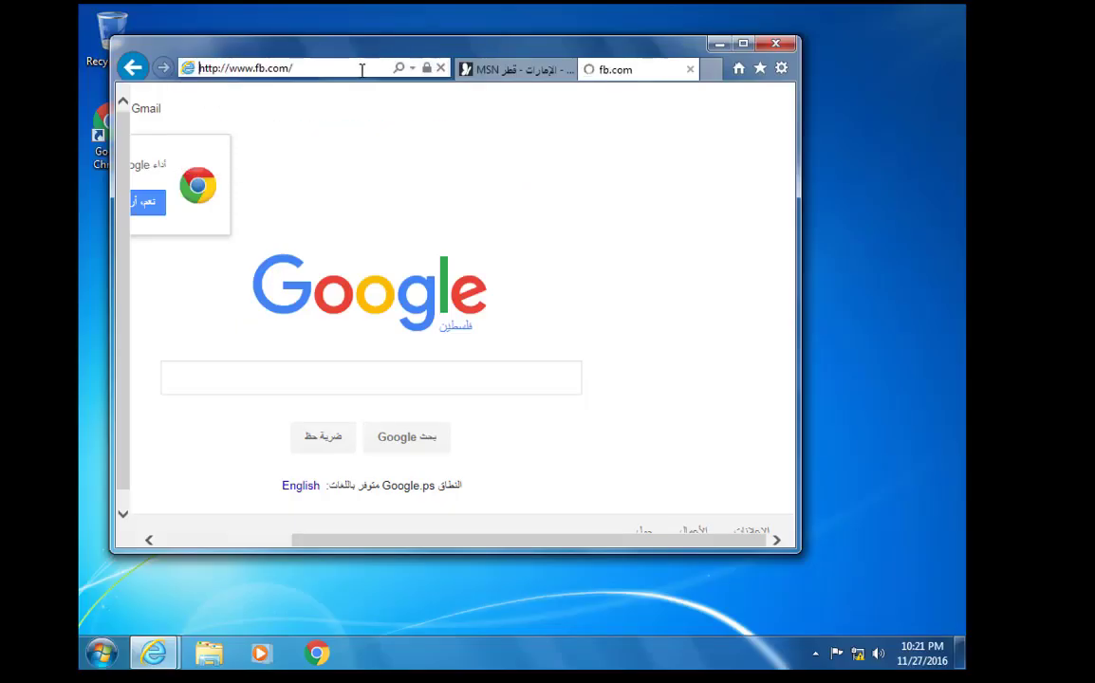
key("ctrl+t")
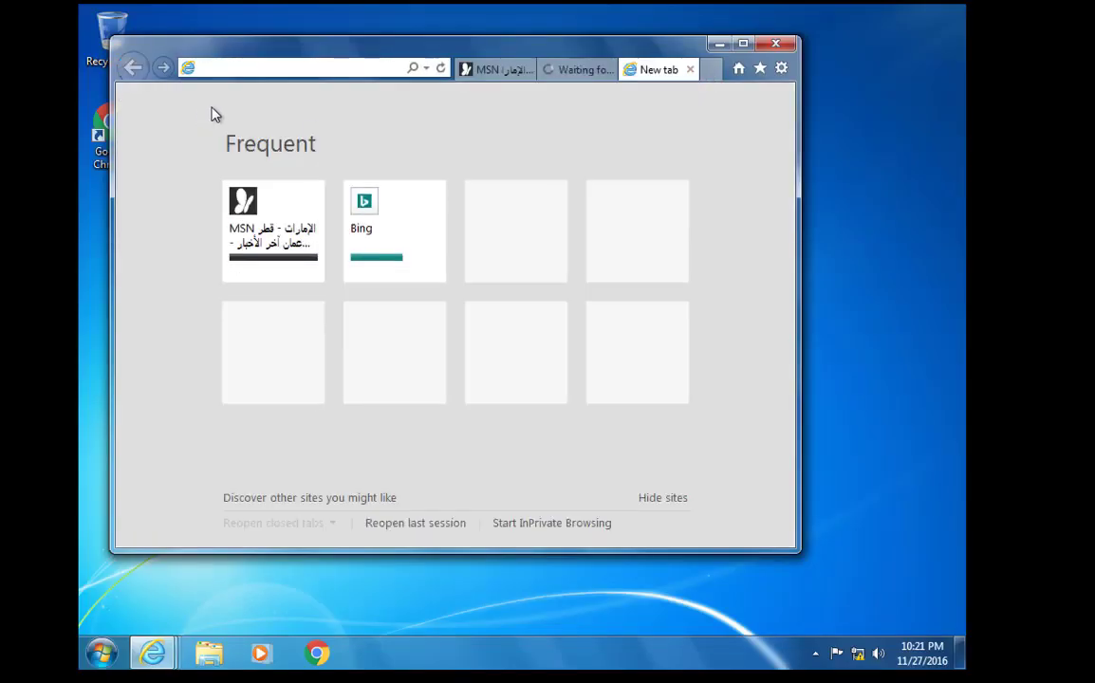
type("you")
key("ctrl+Return")
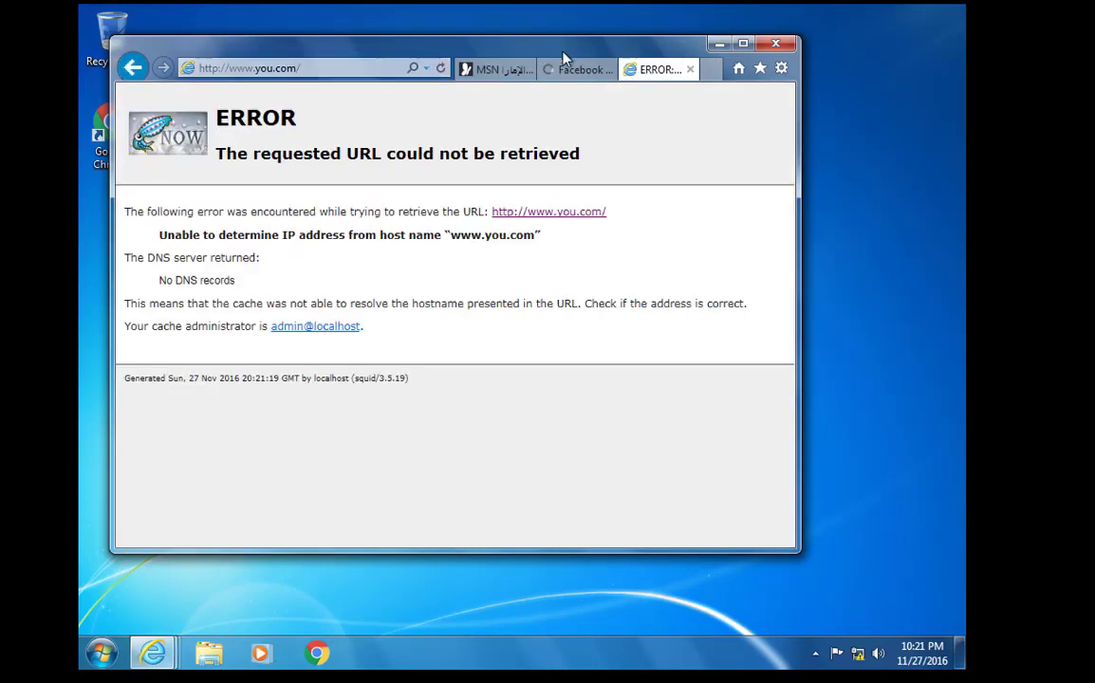
Check the Facebook tab and you.com DNS error, then correct the address to youtube.com
left_click(572, 72)
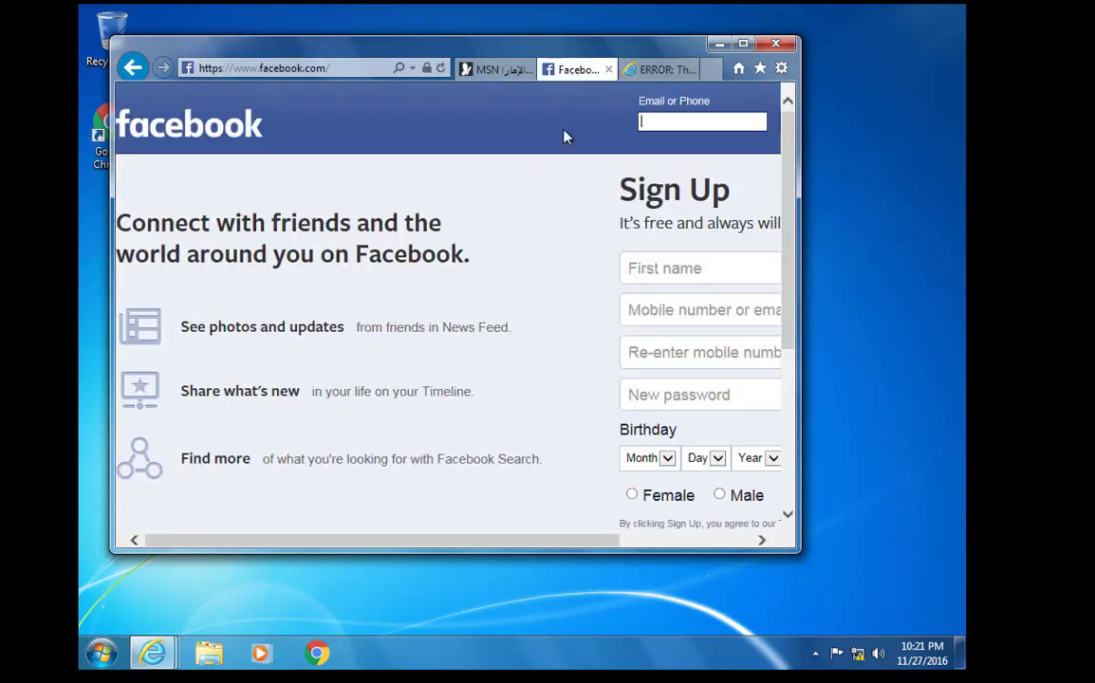
left_click(645, 70)
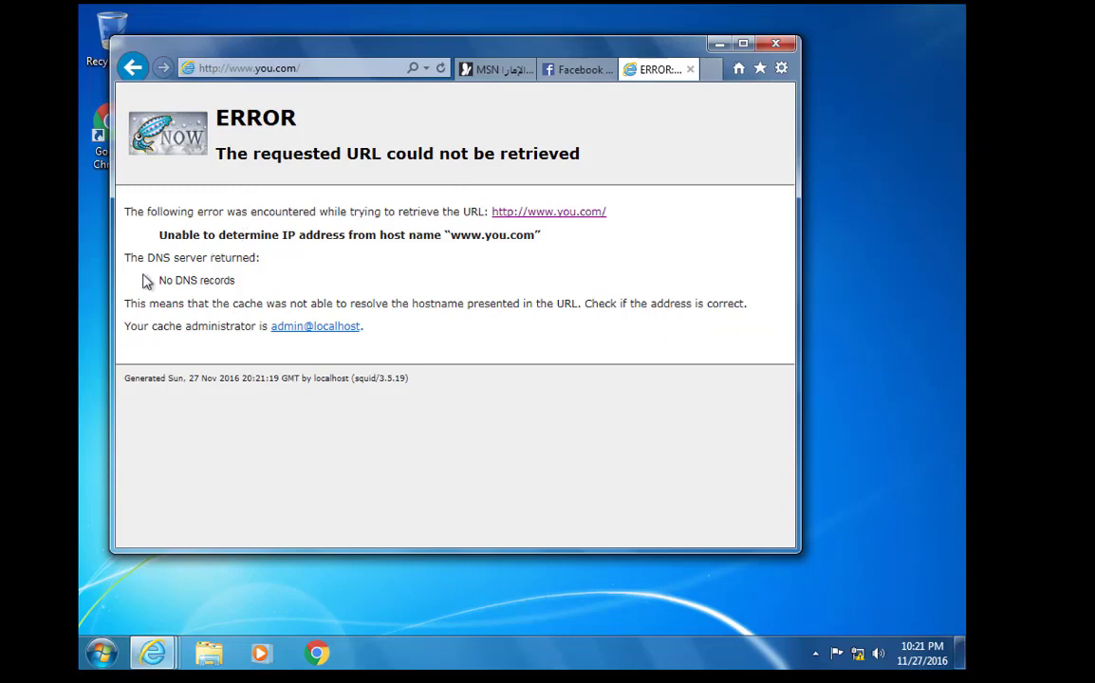
left_click_drag(146, 257, 245, 283)
left_click(237, 283)
left_click(275, 68)
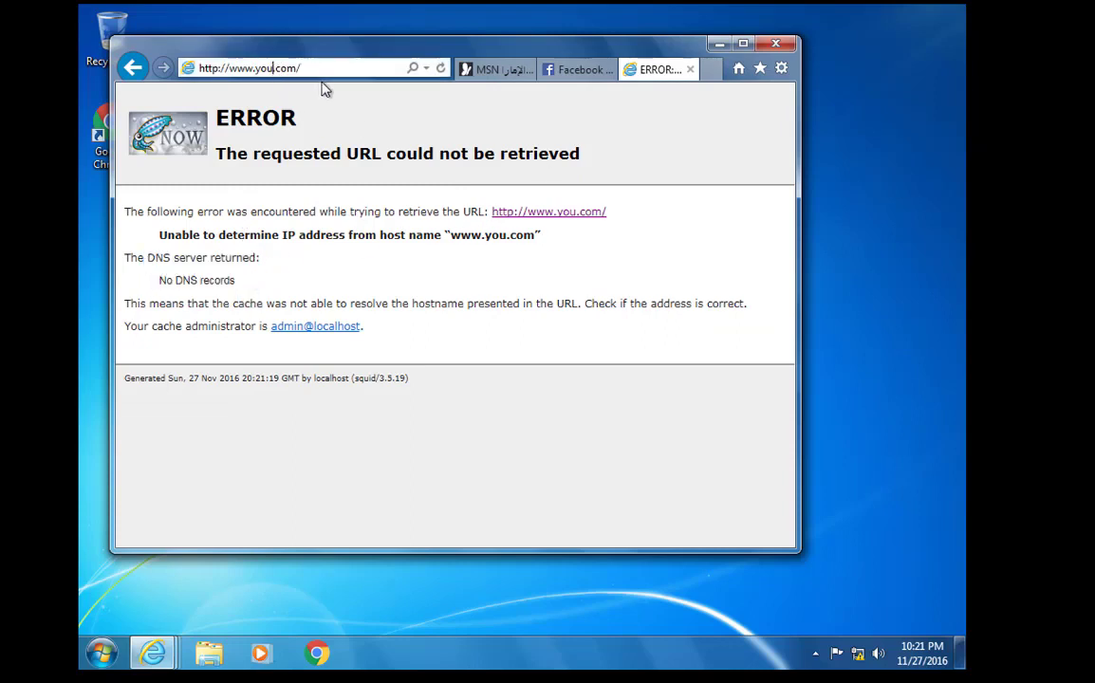
type("tu")
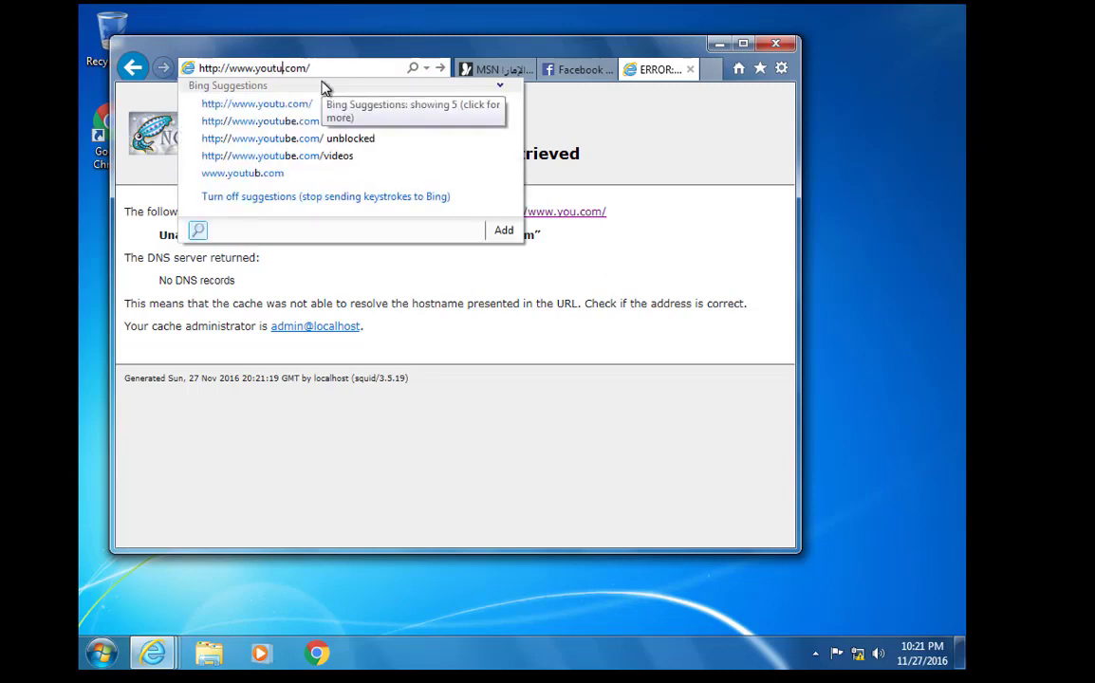
type("be")
key("Return")
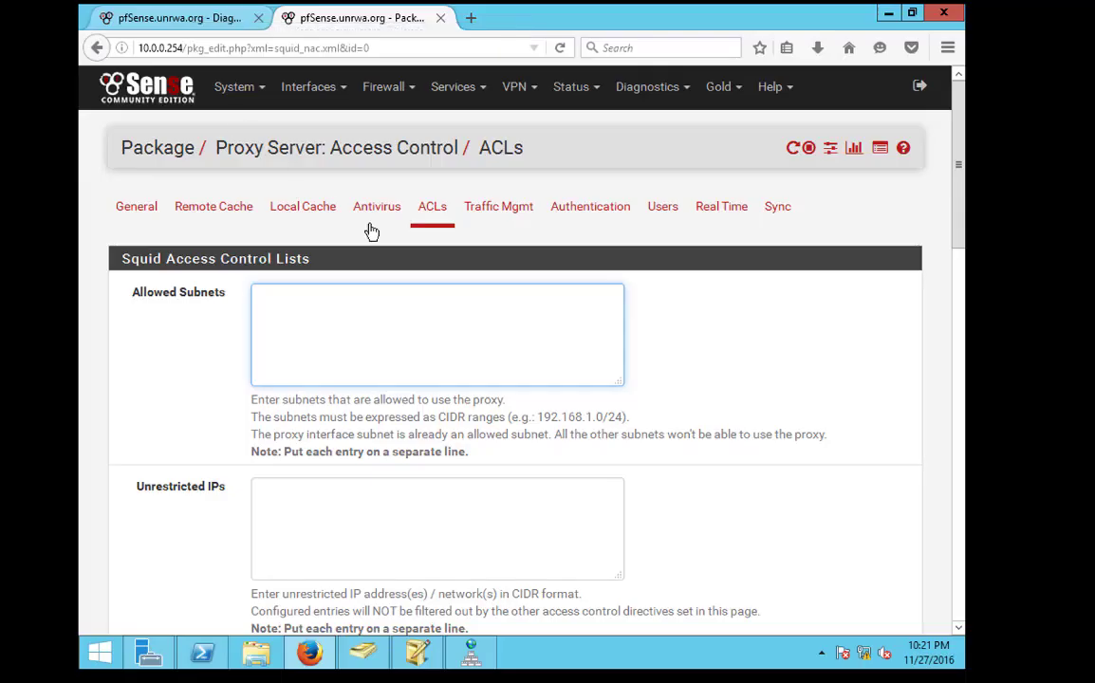
Add youtube and facebook as separate lines in the Squid ACL Blacklist and save
scroll(398, 304, "down", 3)
scroll(378, 332, "down", 9)
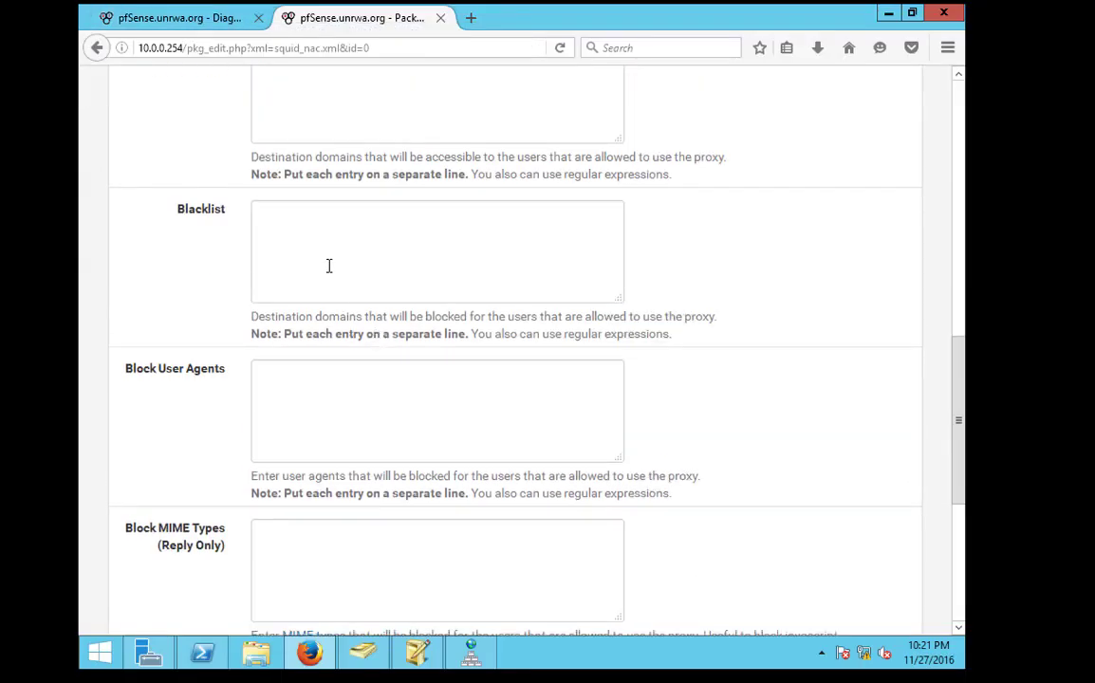
left_click(350, 264)
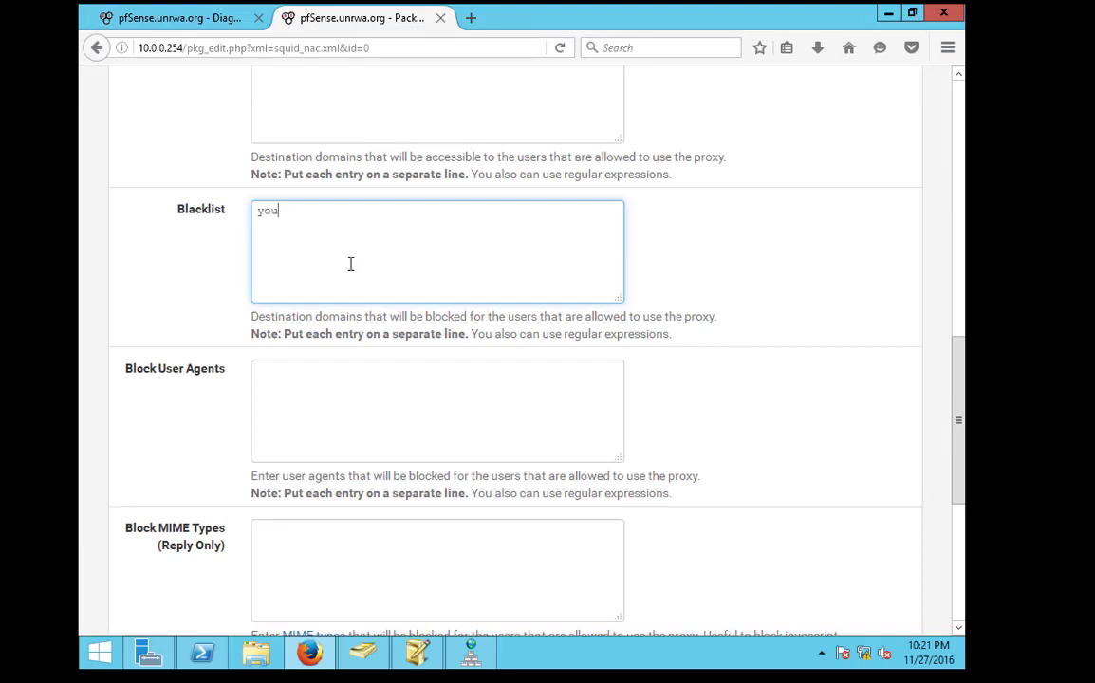
type("youtube")
key("Return")
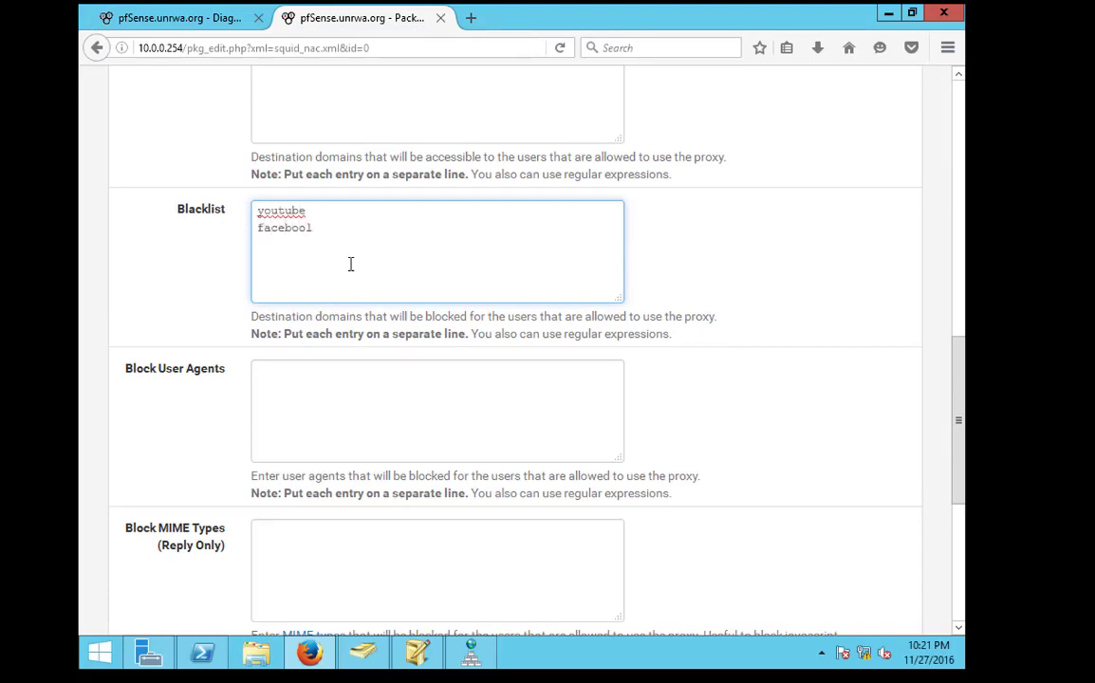
scroll(405, 255, "down", 5)
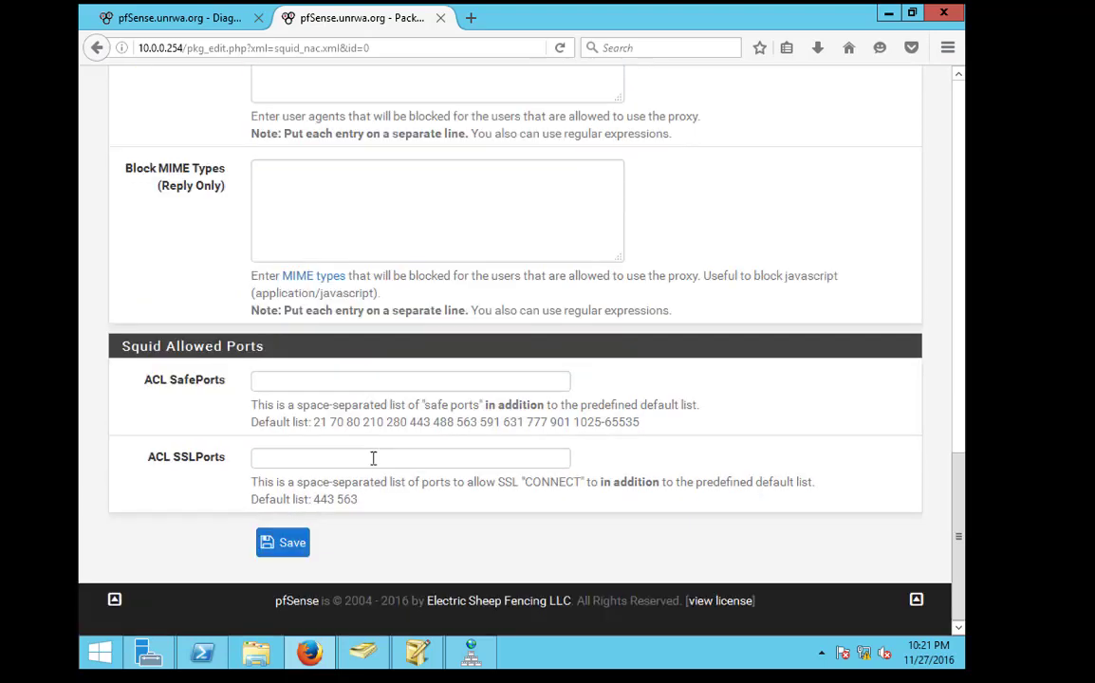
left_click(284, 543)
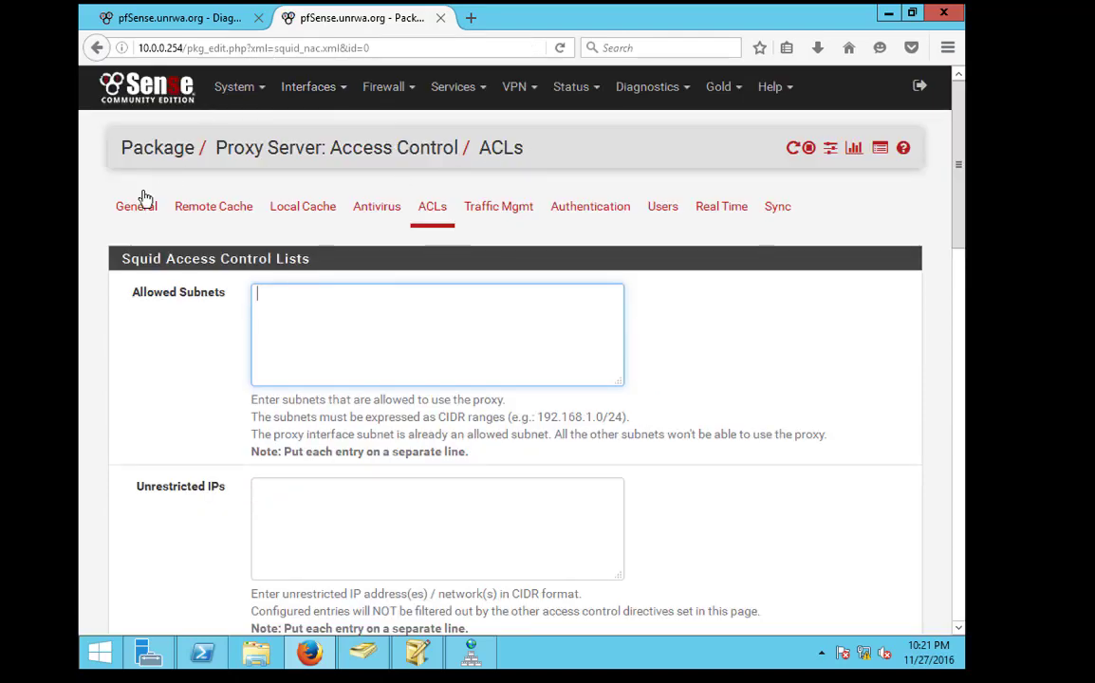
left_click(142, 204)
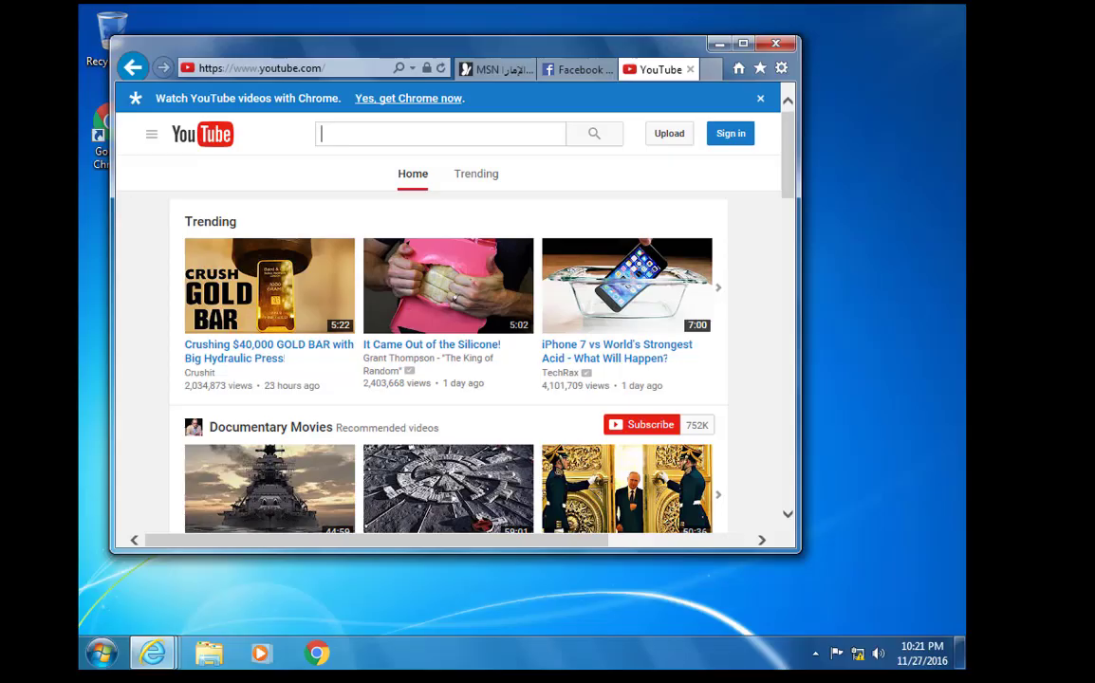
Reload the YouTube and Facebook tabs so both show Squid Access Denied errors
left_click(342, 69)
left_click(344, 71)
key("Return")
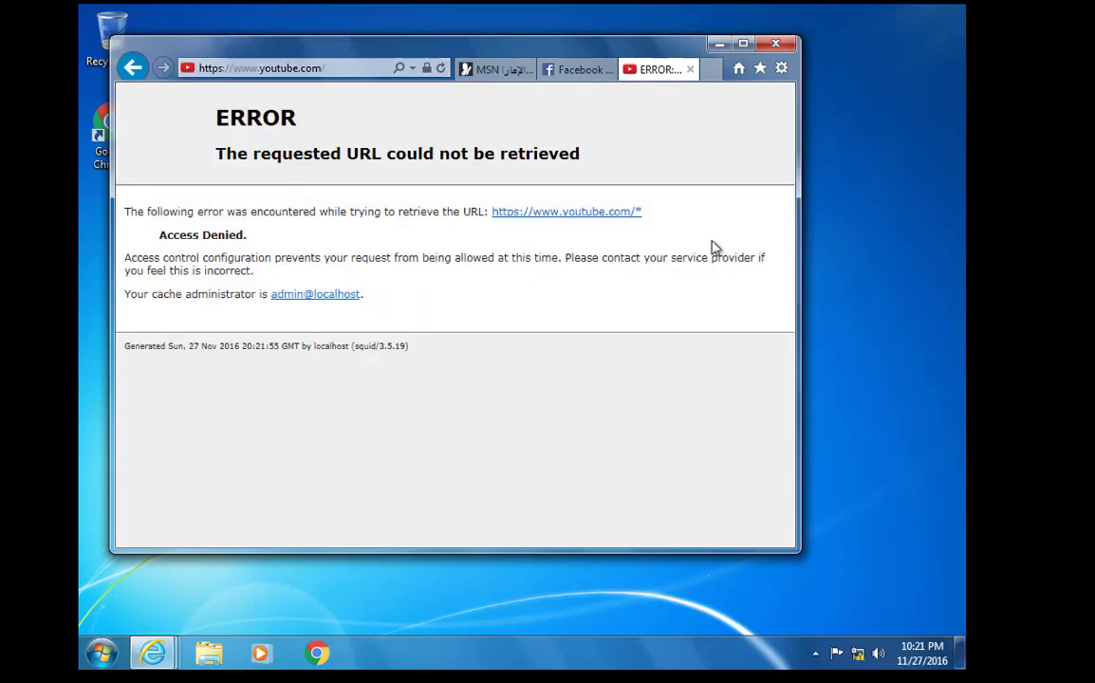
left_click(576, 70)
left_click(354, 67)
key("Return")
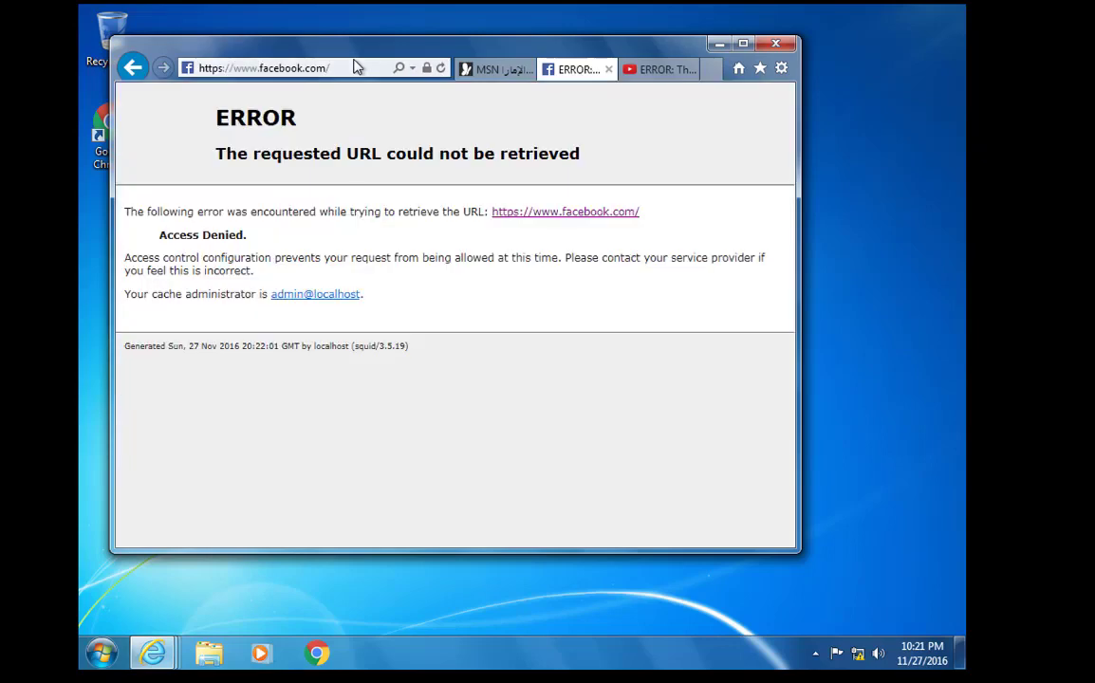
Load yahoo.com from the autocomplete suggestions in the MSN tab
left_click(491, 69)
left_click(347, 69)
type("y")
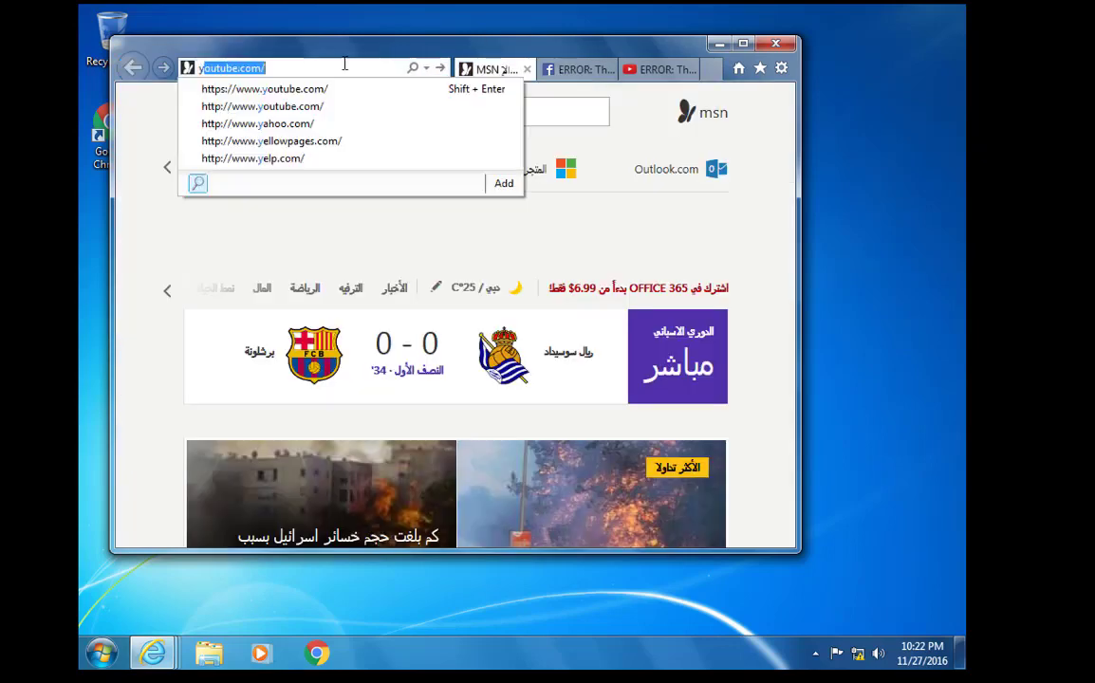
key("Down")
key("Down")
key("Down")
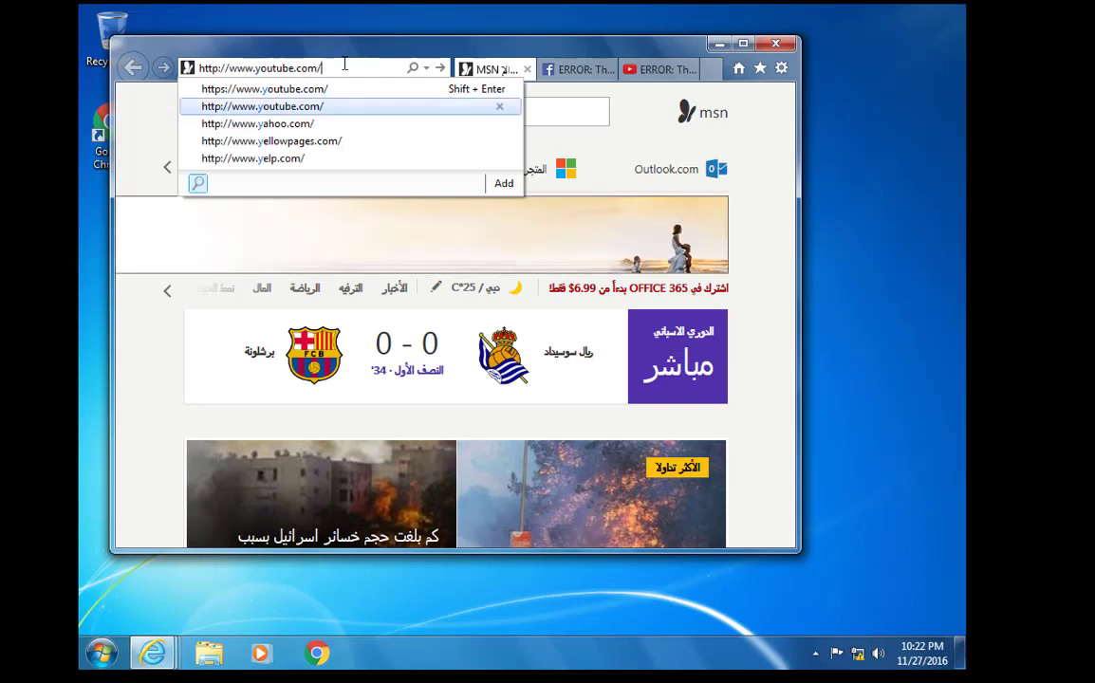
key("Return")
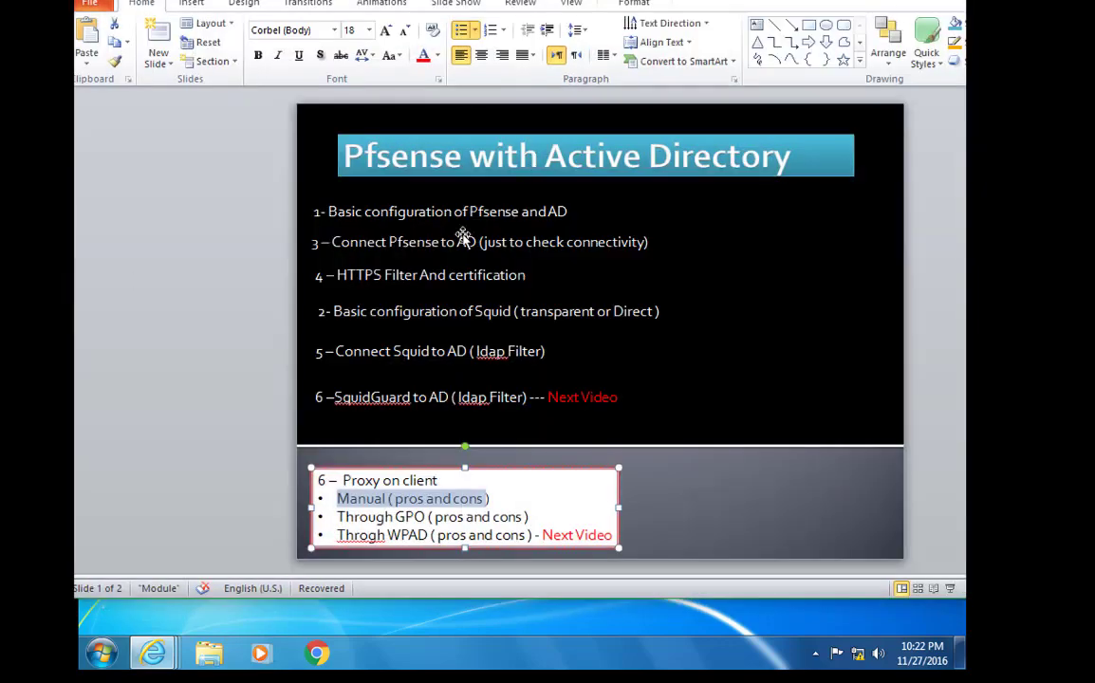
left_click(403, 275)
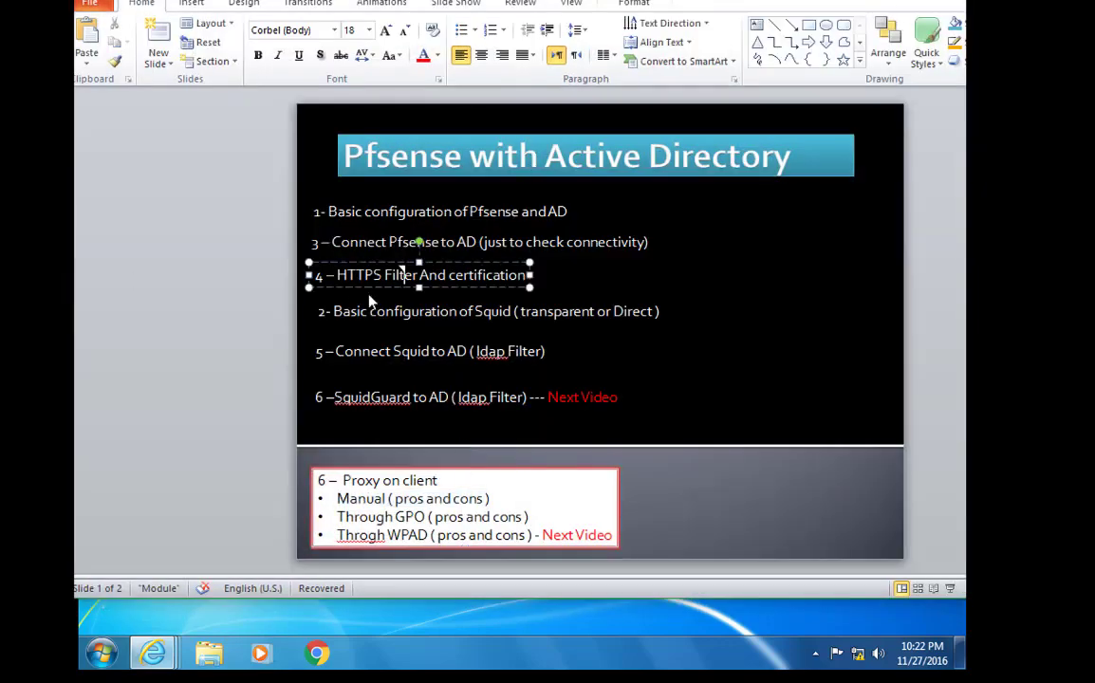
left_click(353, 311)
left_click(433, 352)
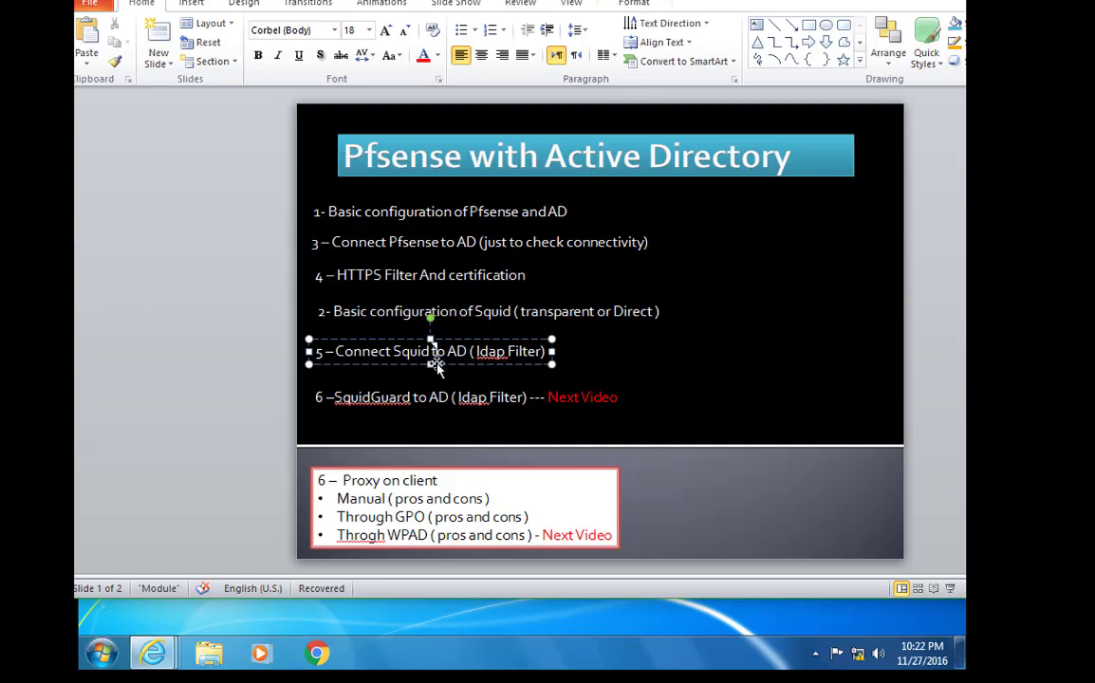
left_click_drag(335, 351, 508, 351)
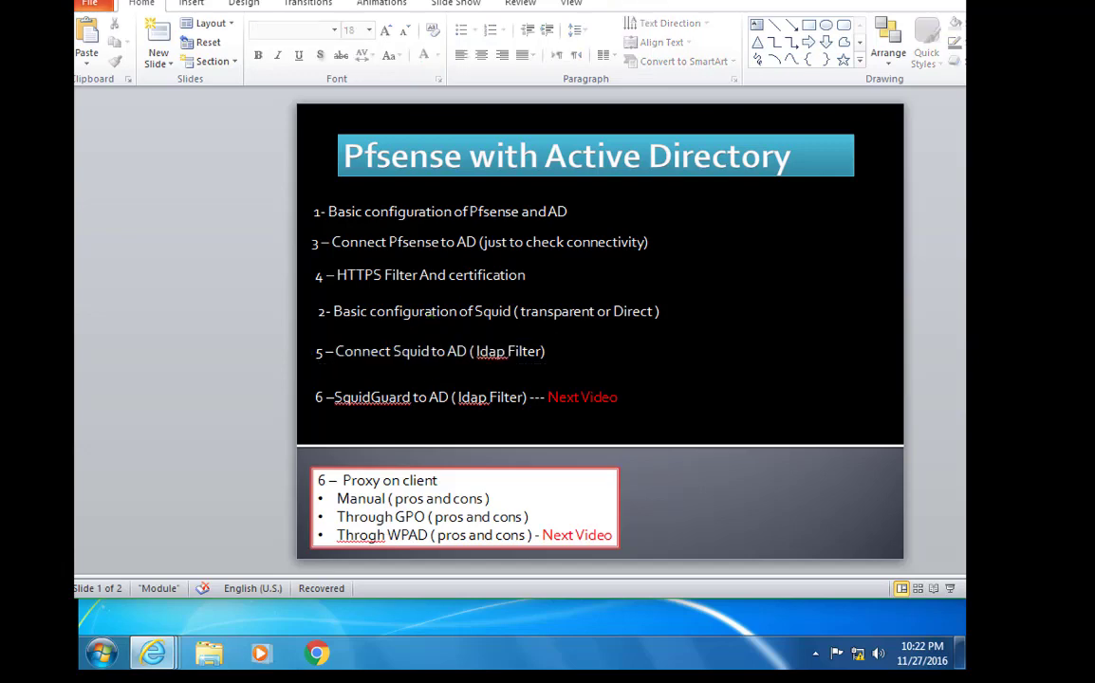
left_click(433, 353)
Close Internet Explorer with all its tabs and bring up the Windows Start menu
key("alt+Tab")
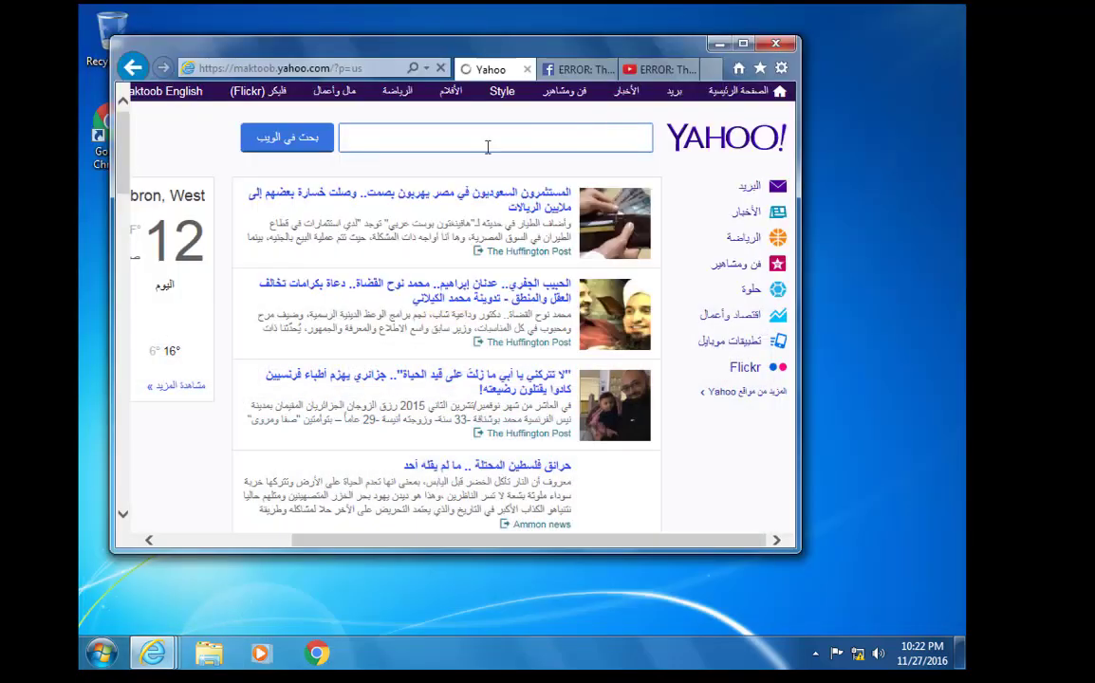
left_click(775, 45)
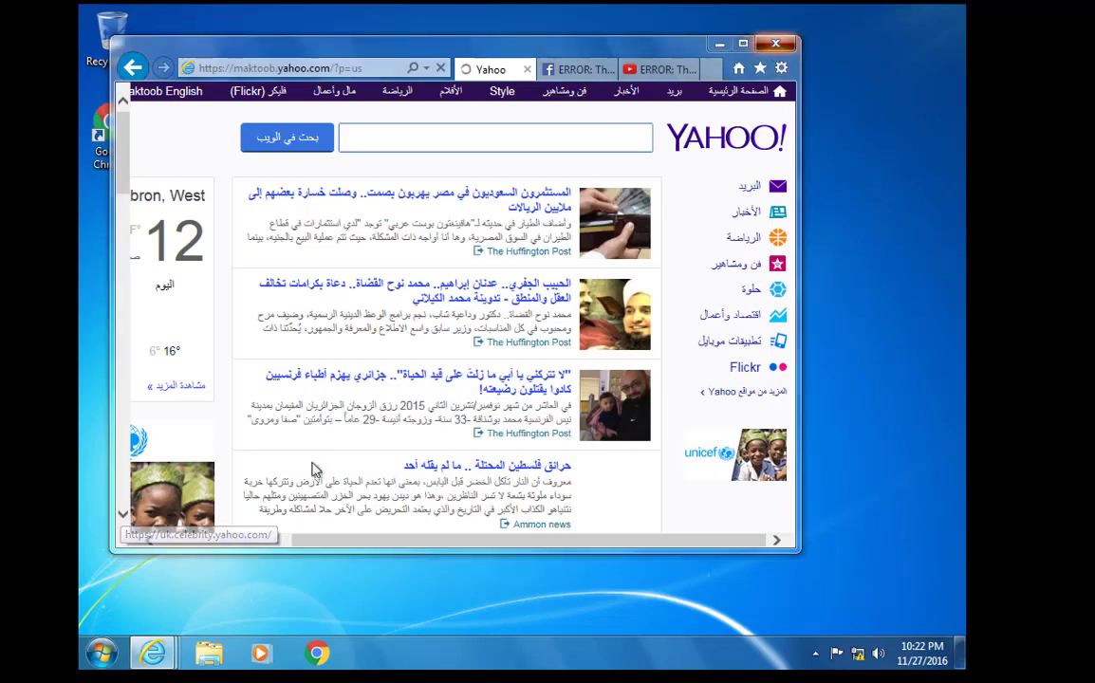
left_click(428, 308)
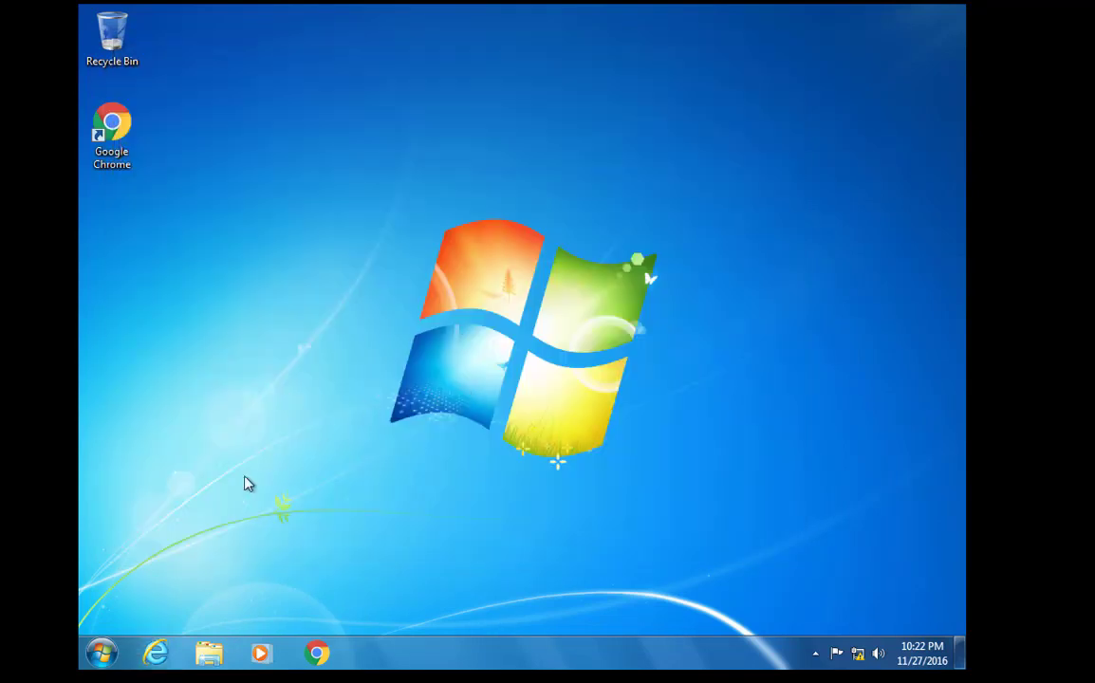
left_click(102, 653)
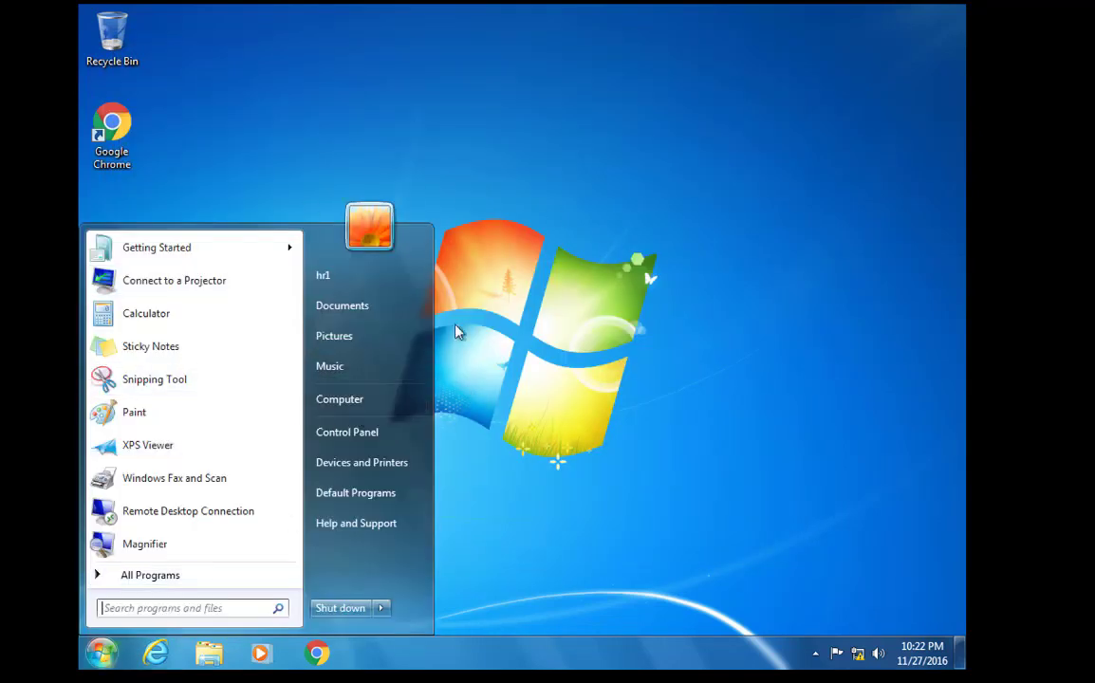
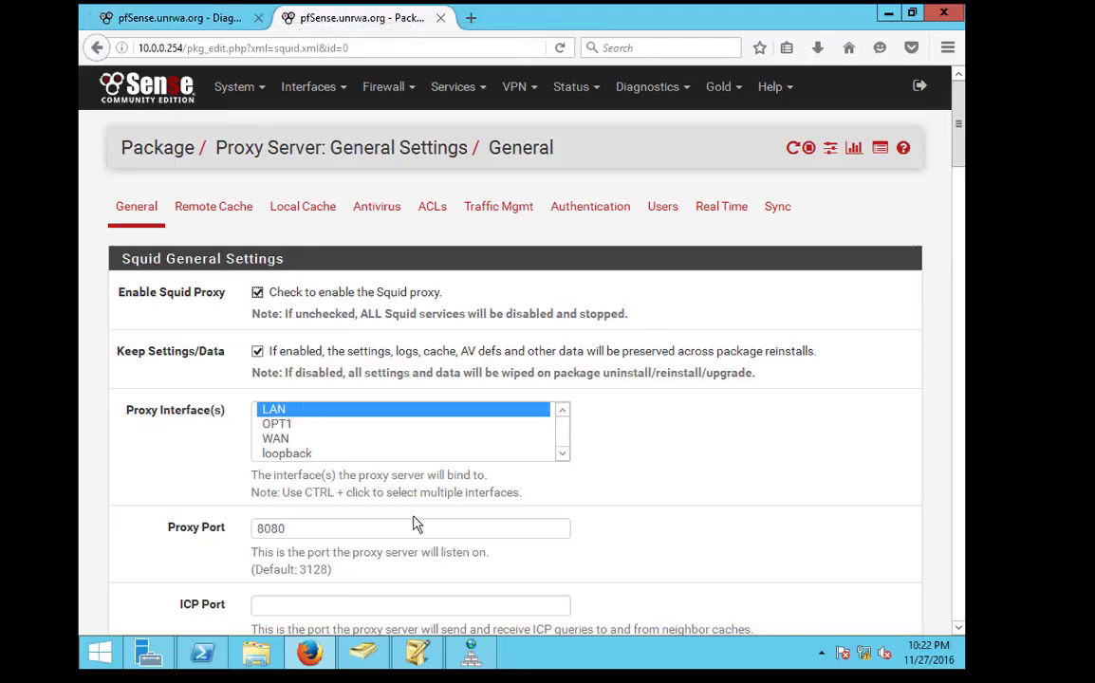
Create a new group named internet in the Department OU
left_click(427, 659)
left_click(363, 653)
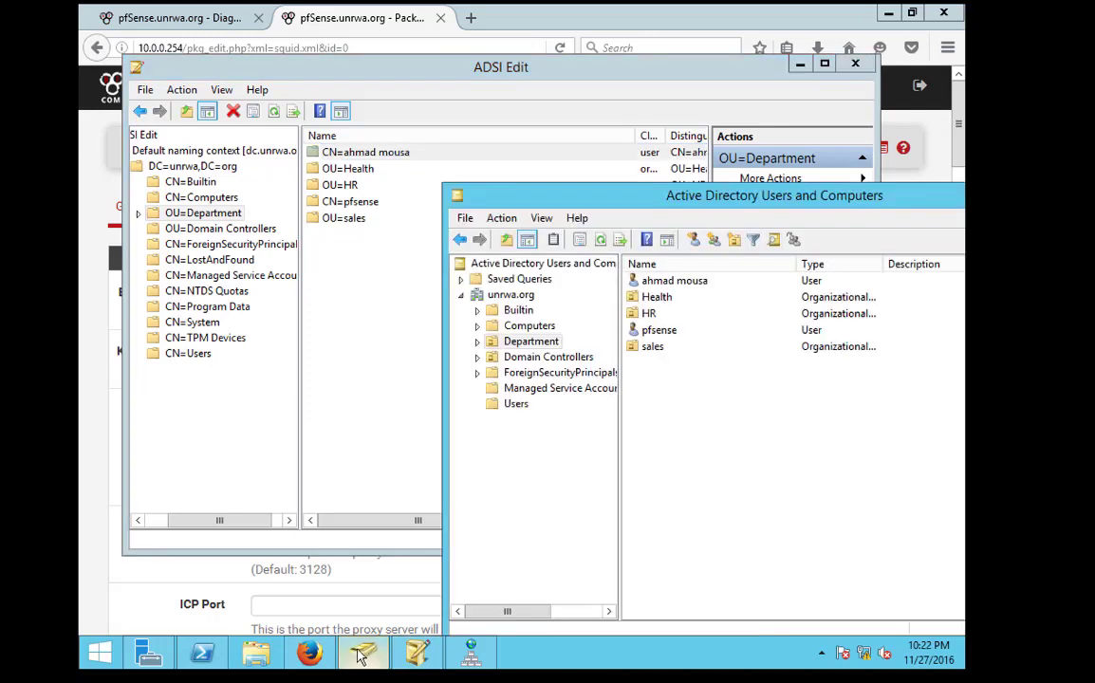
left_click_drag(581, 206, 305, 170)
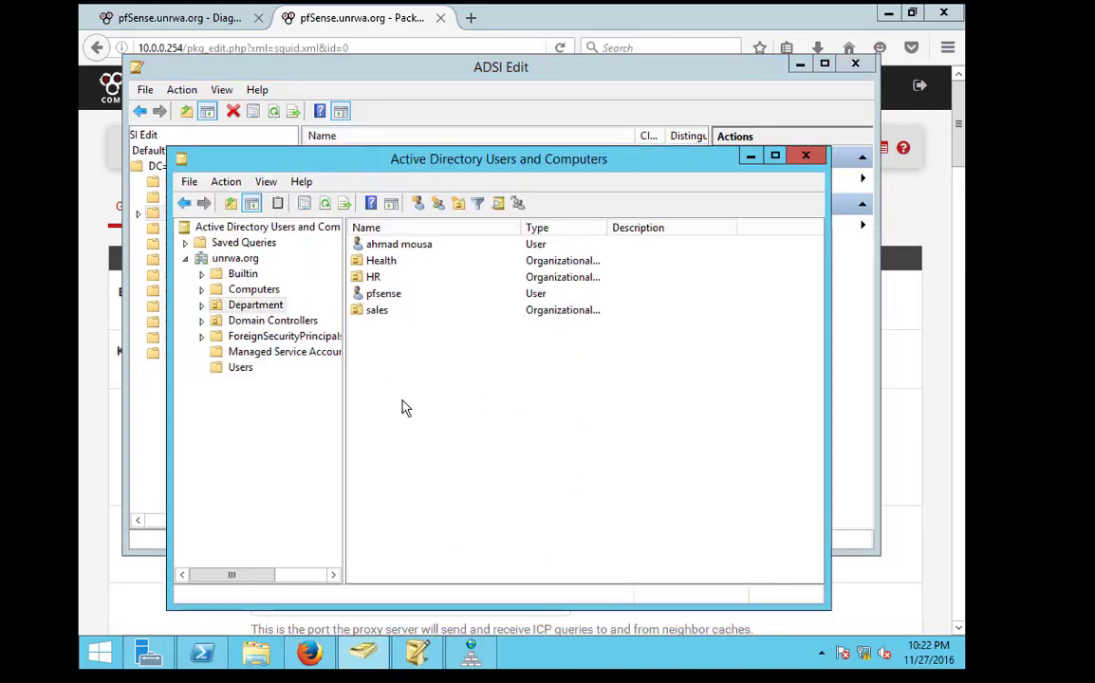
right_click(392, 371)
mouse_move(479, 449)
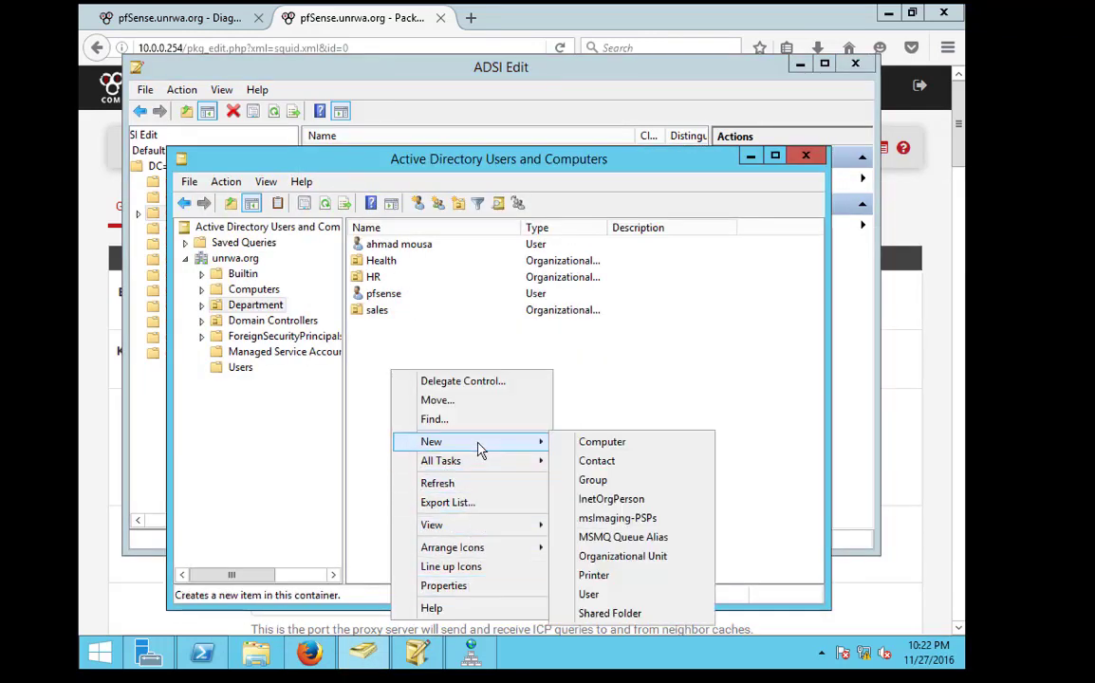
left_click(593, 480)
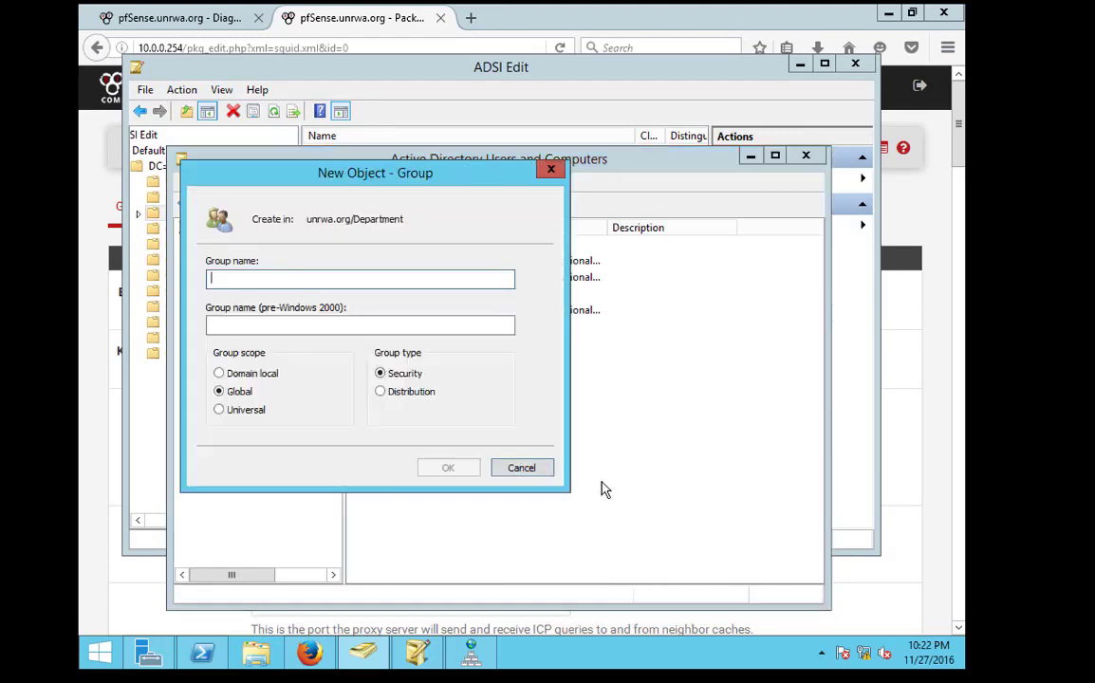
type("internet")
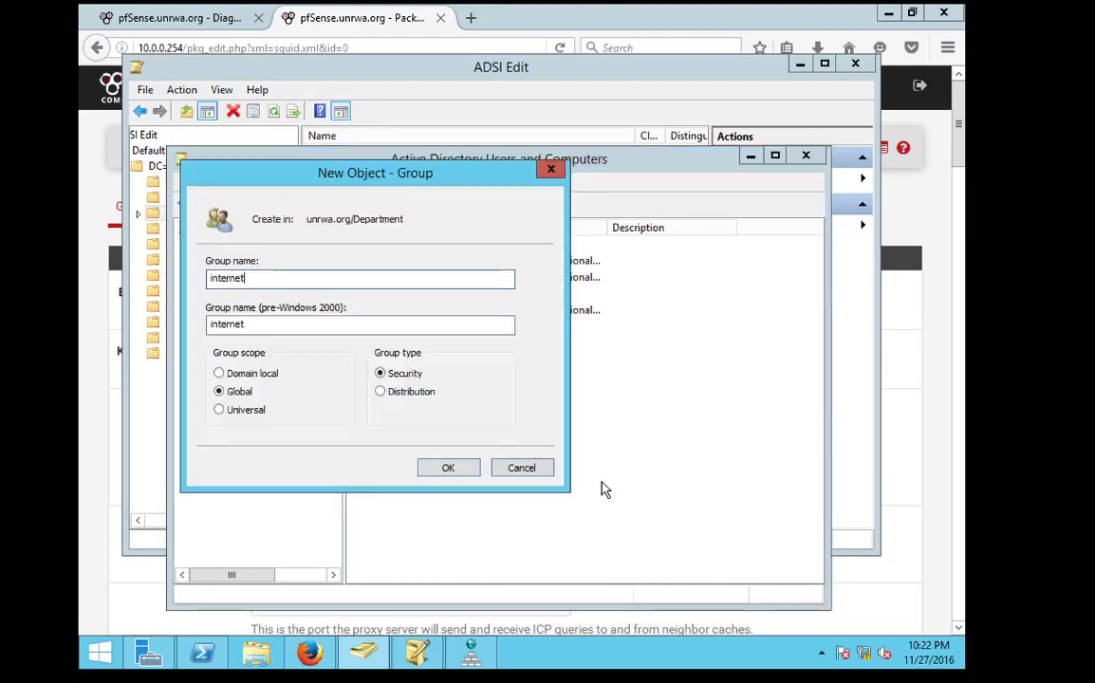
key("Return")
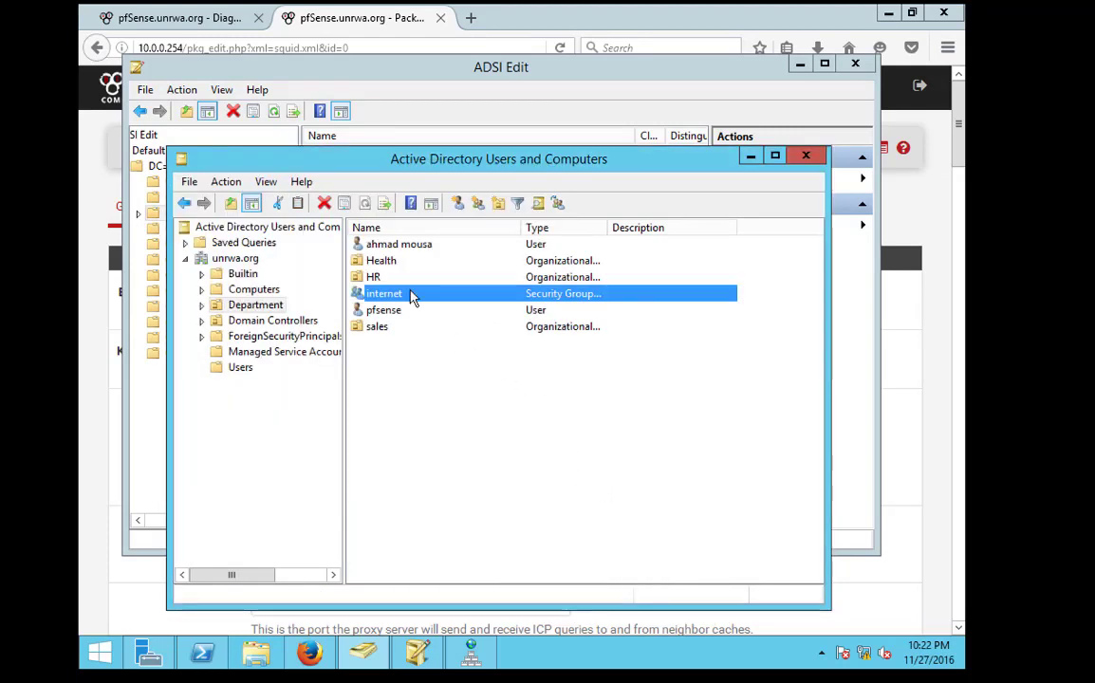
Add sales1 and health1 as members of the internet group and save
double_click(413, 297)
left_click(389, 221)
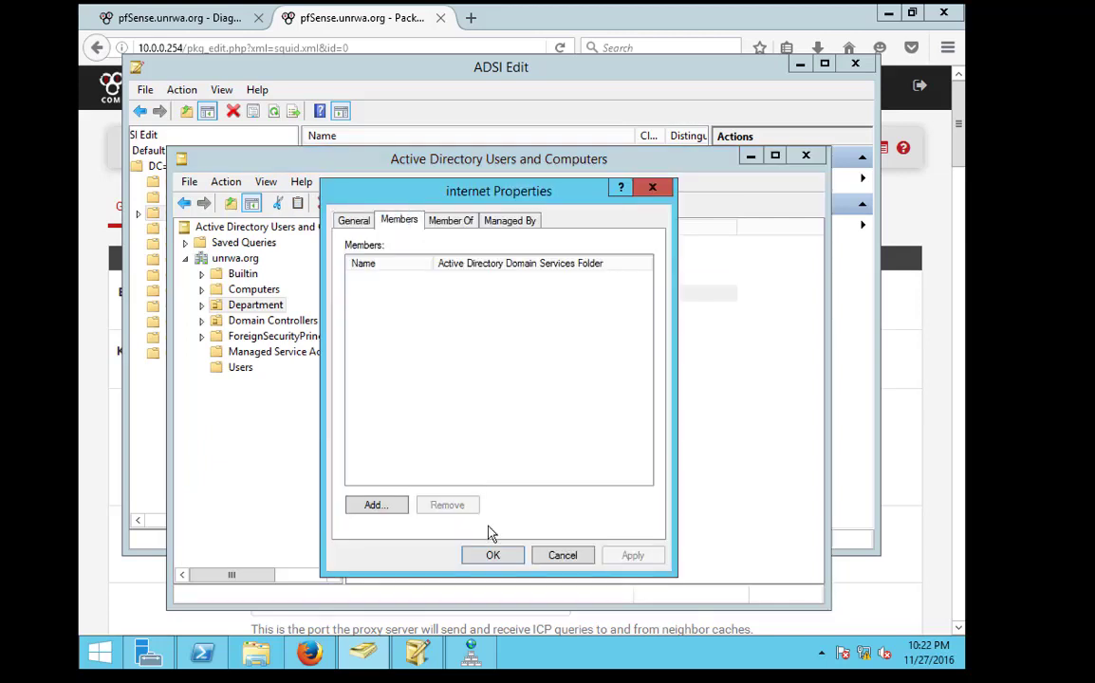
left_click(407, 509)
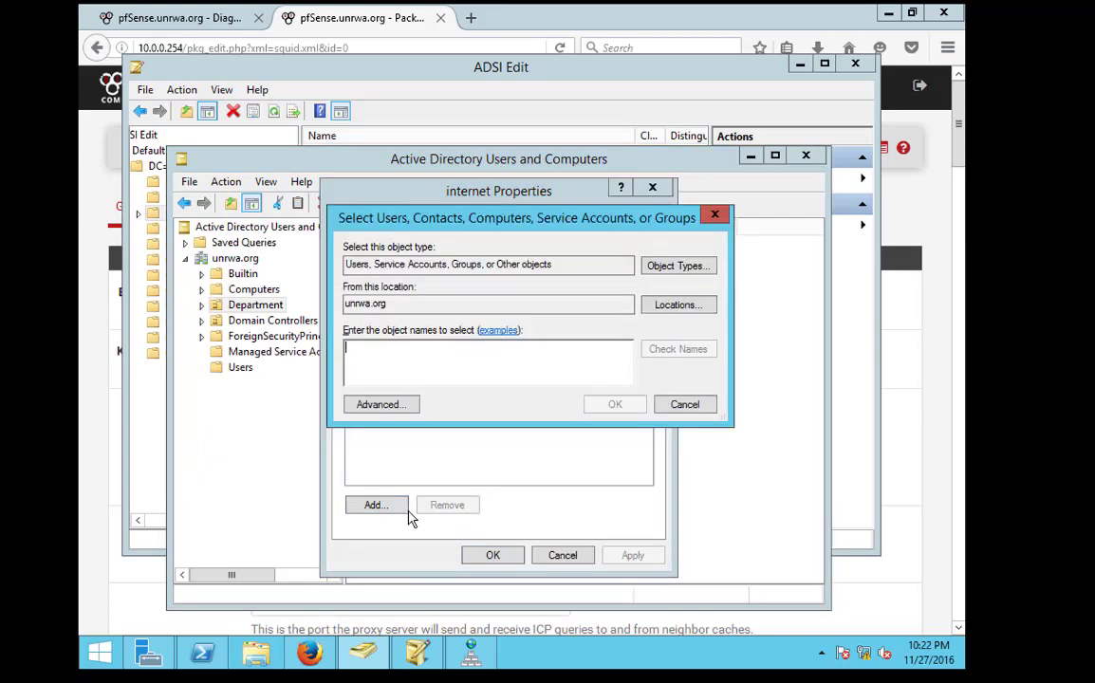
type("sales")
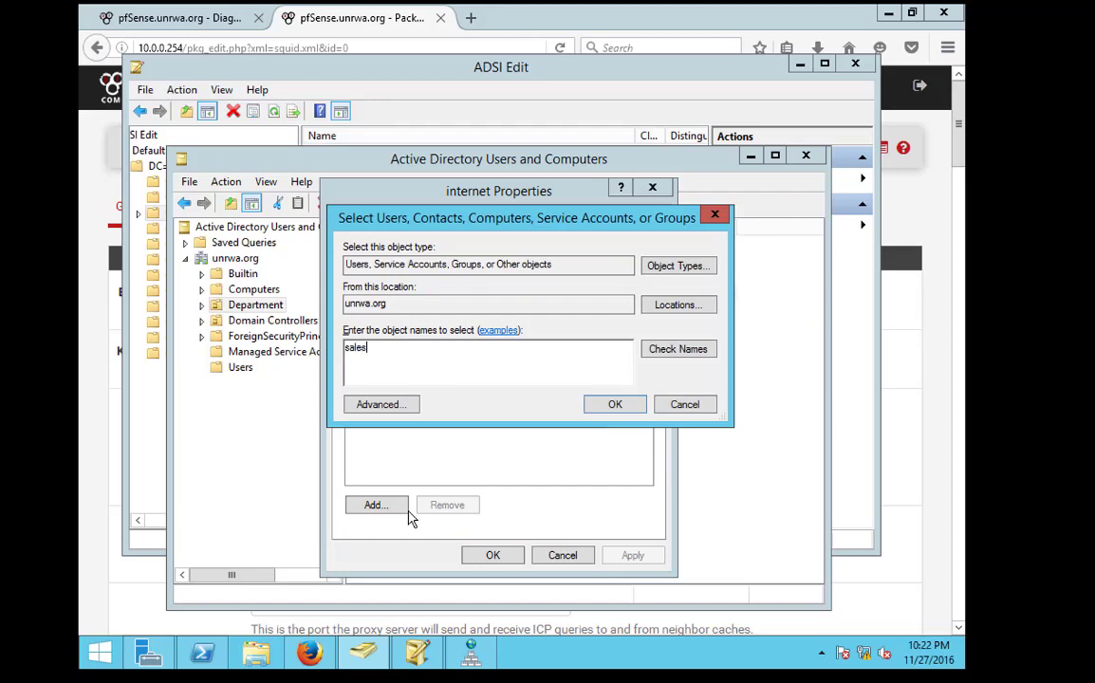
key("Return")
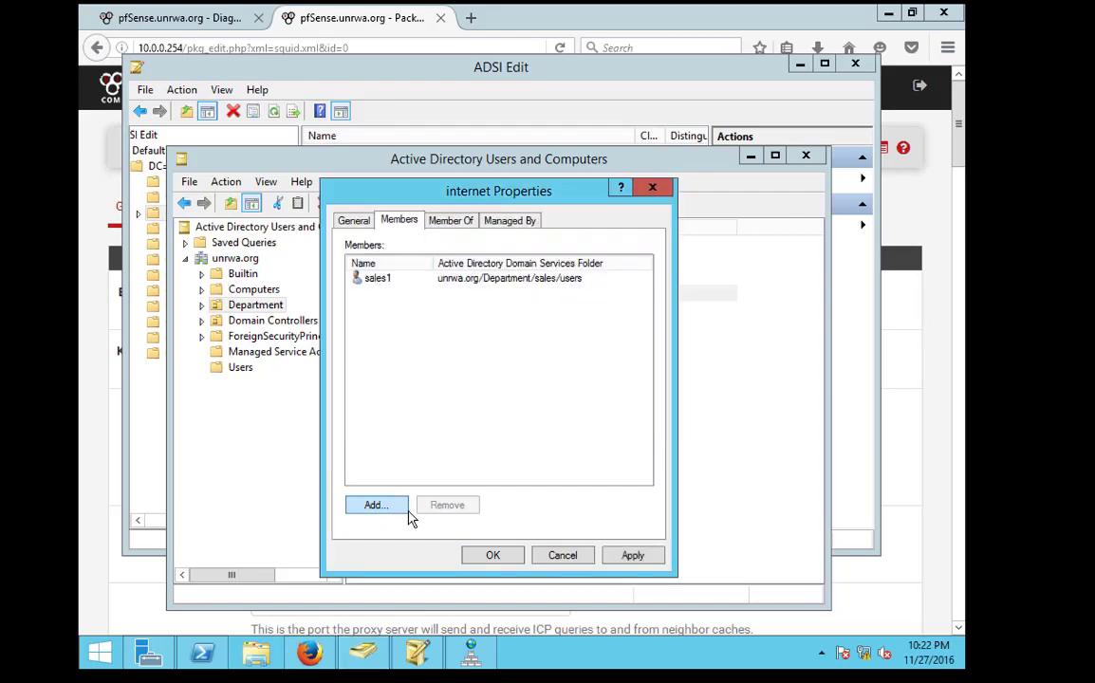
left_click(389, 510)
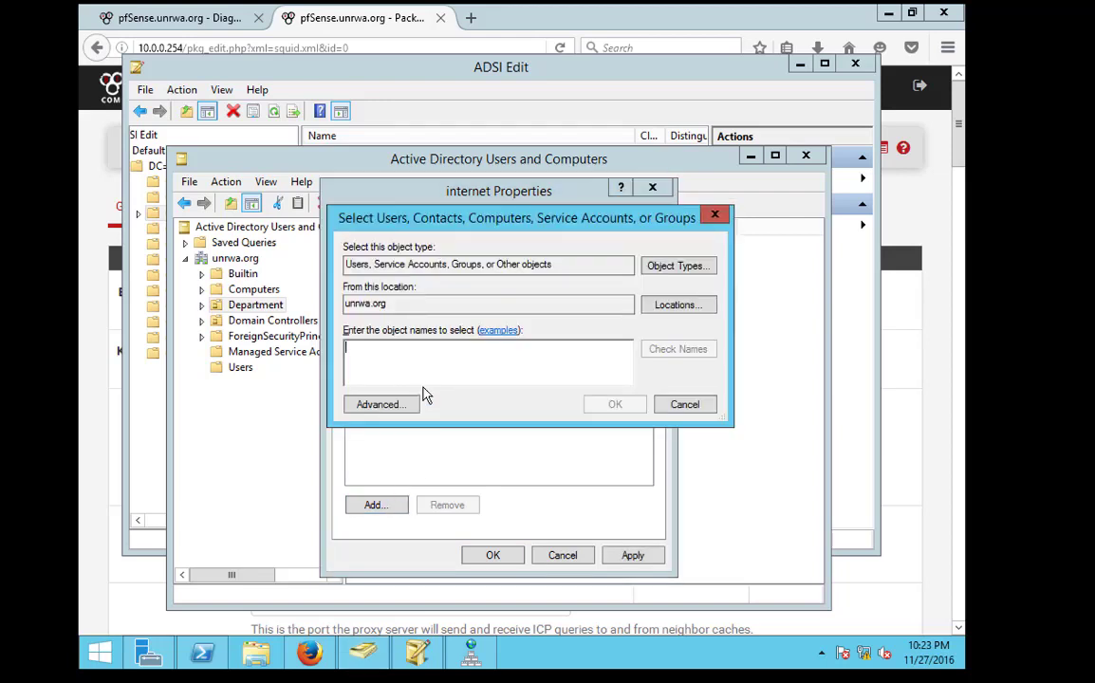
type("health")
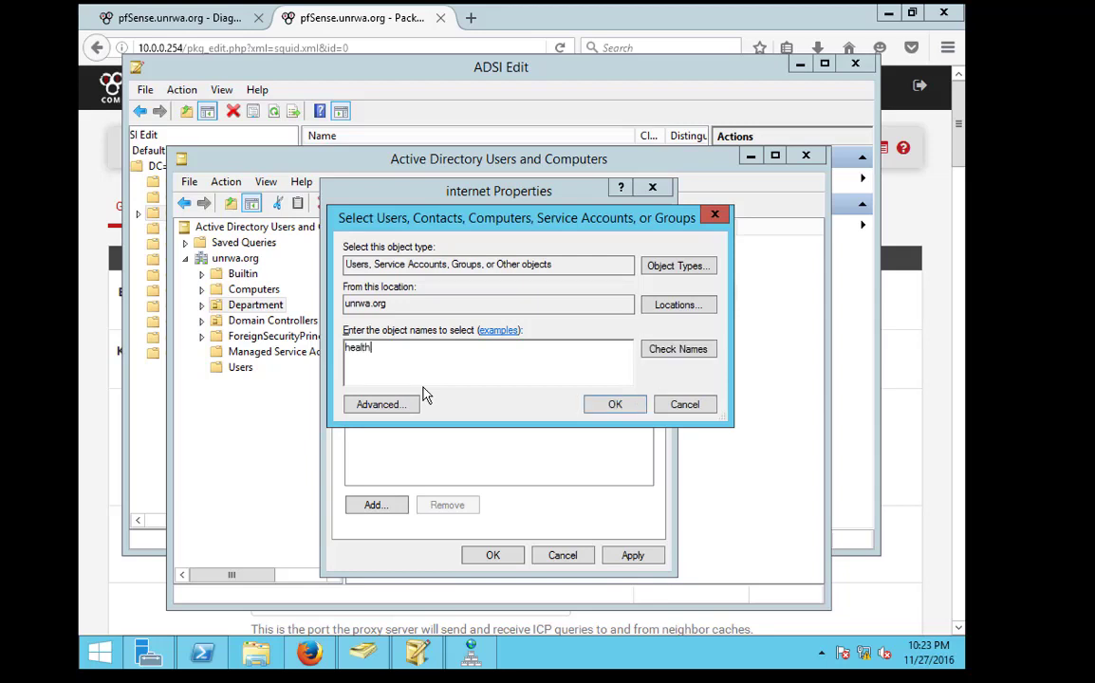
type("1")
key("Return")
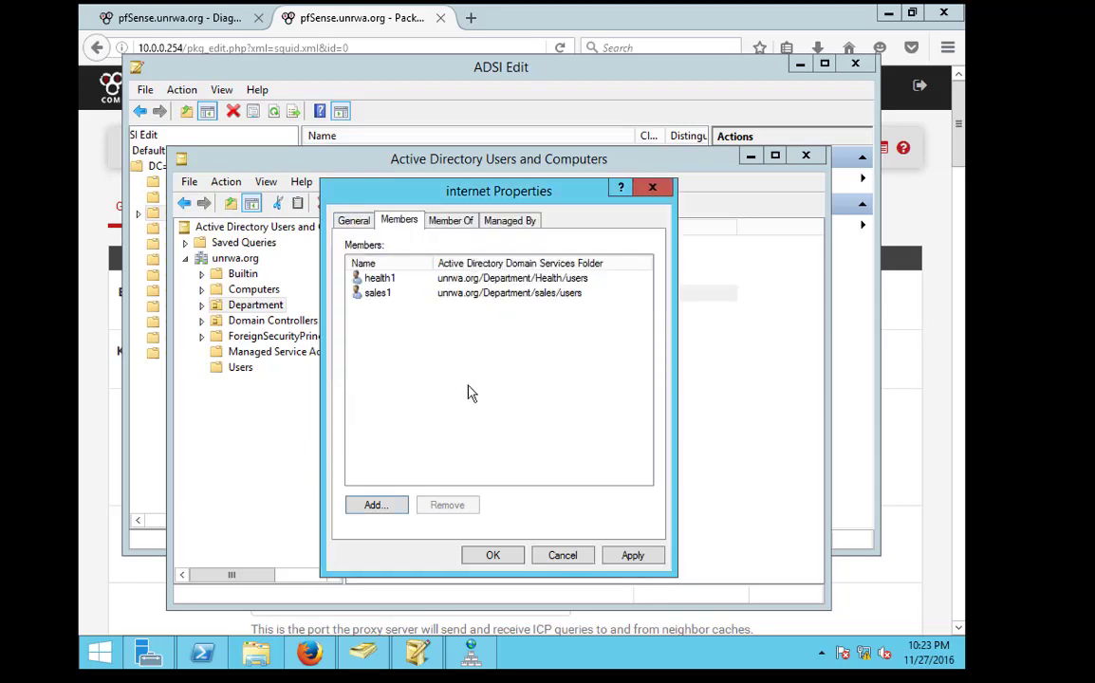
left_click(511, 560)
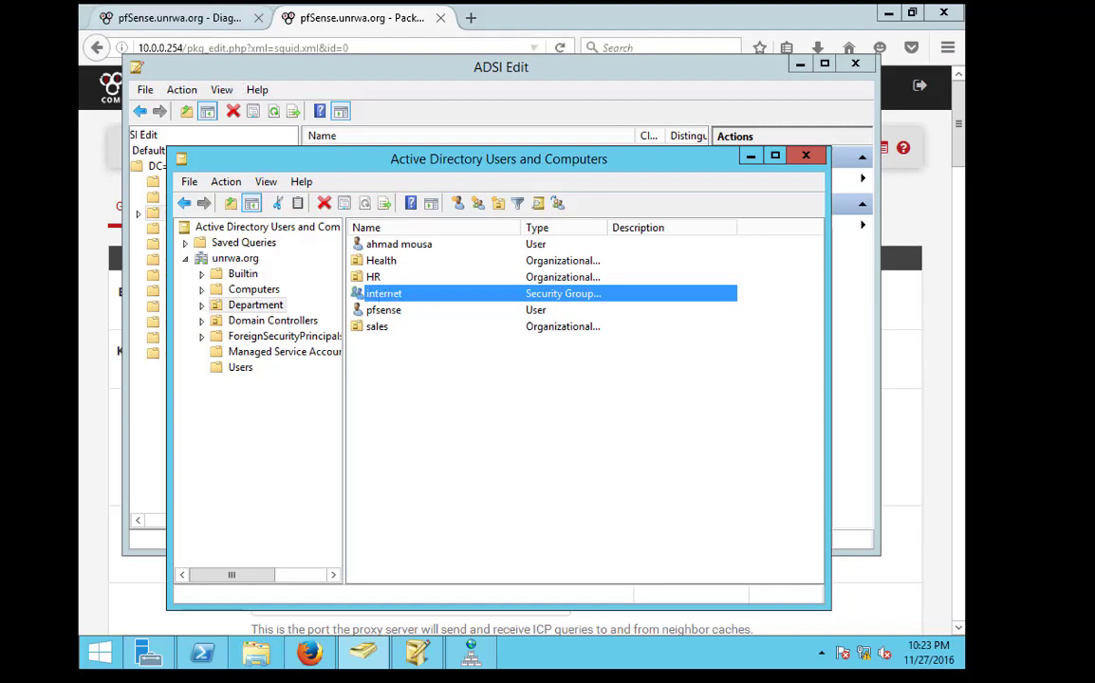
Open the Squid proxy authentication settings and set the authentication method to LDAP
left_click(152, 18)
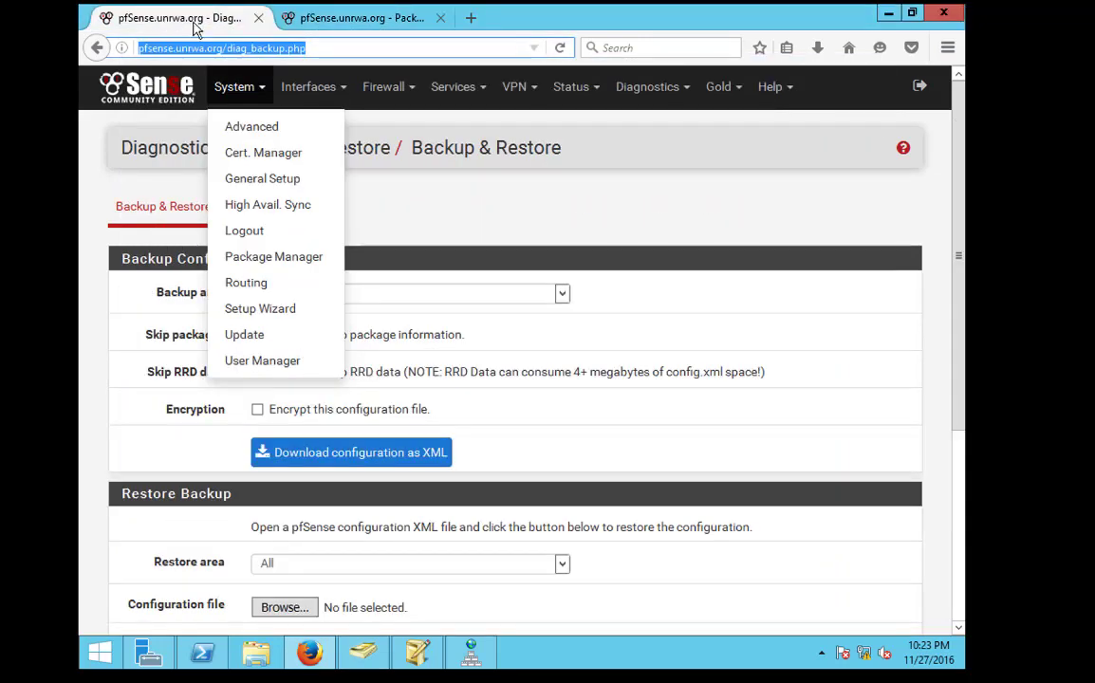
left_click(373, 17)
left_click(596, 206)
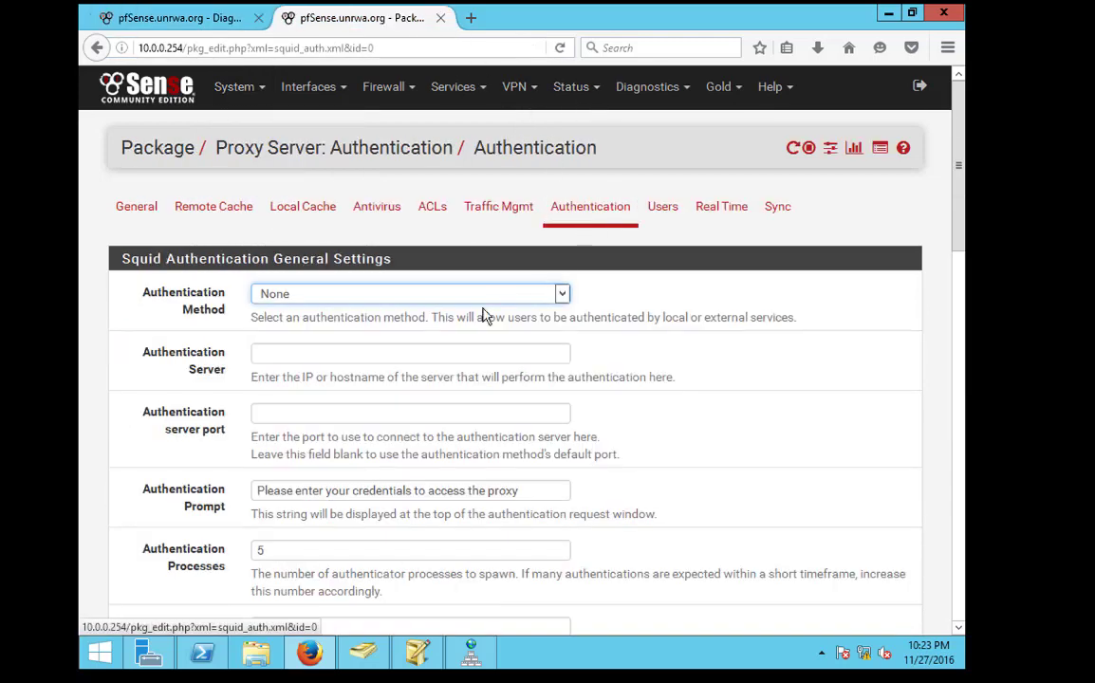
left_click(456, 295)
key("Escape")
key("Down")
key("Down")
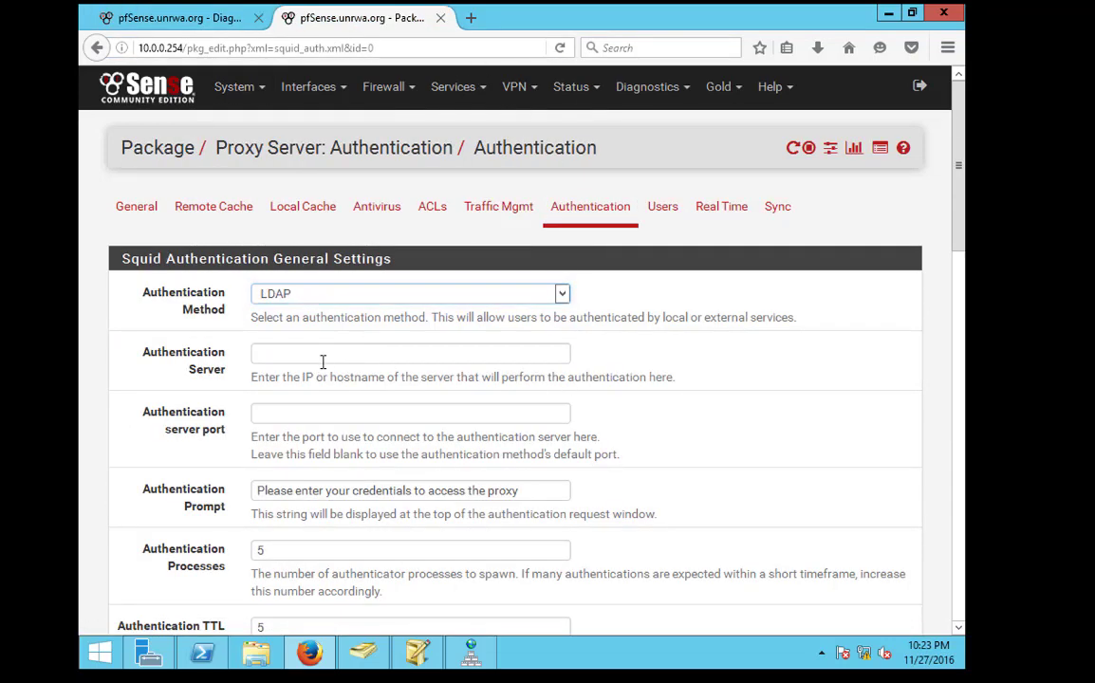
Fill in the authentication server address, port and subnets exempt from authentication
left_click(334, 354)
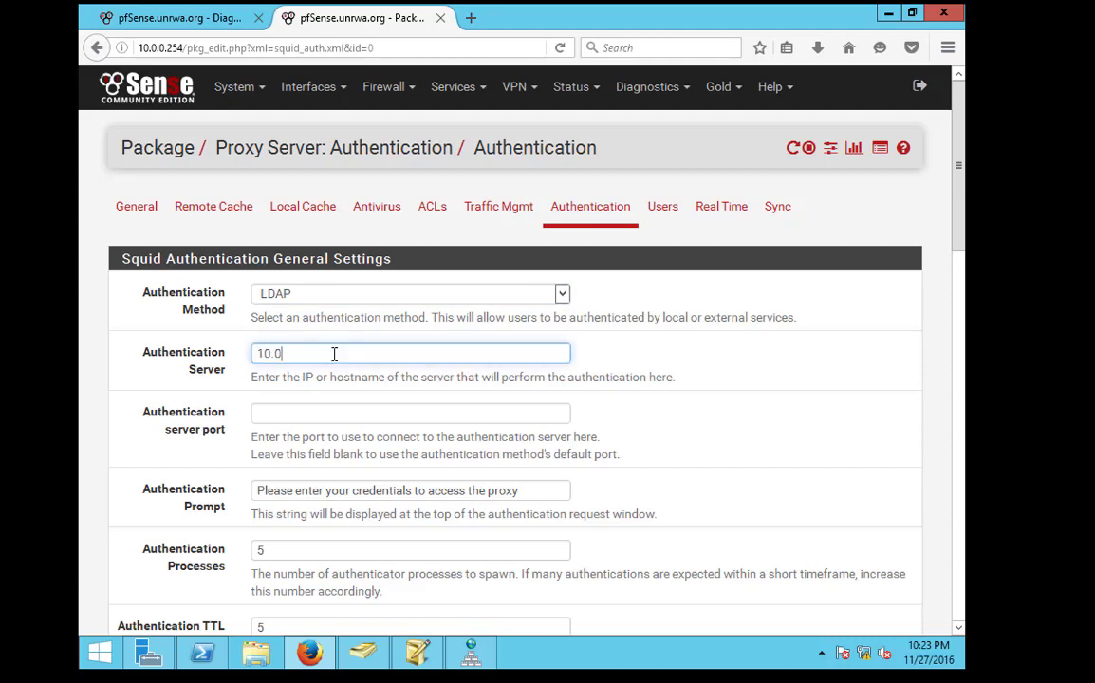
left_click(378, 412)
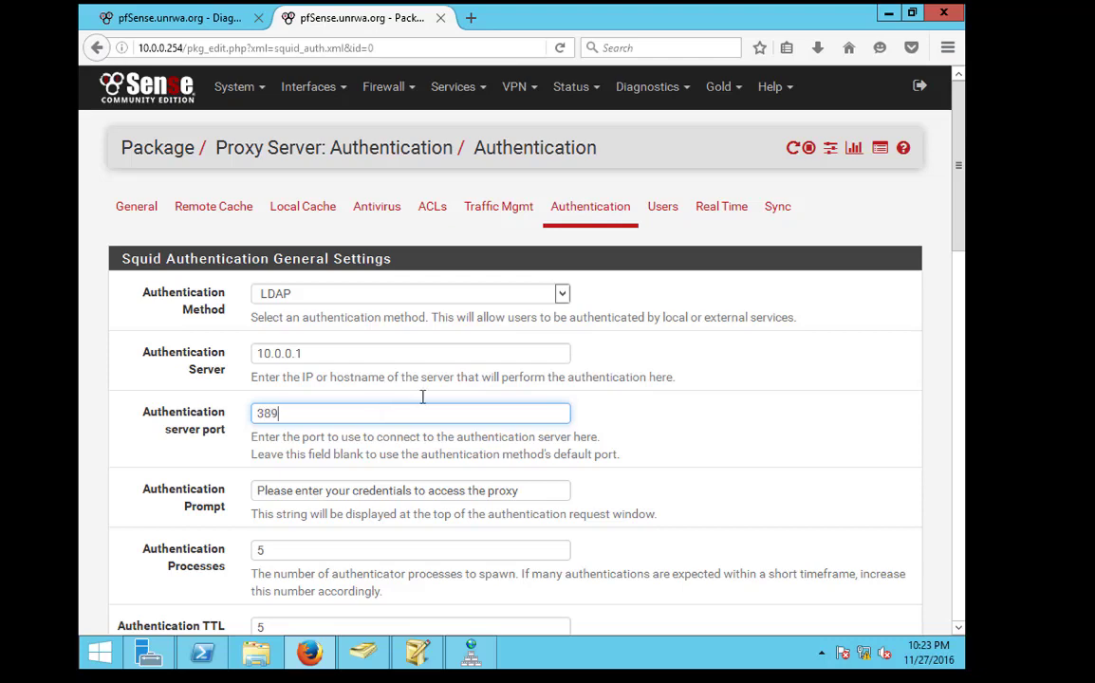
scroll(422, 397, "down", 8)
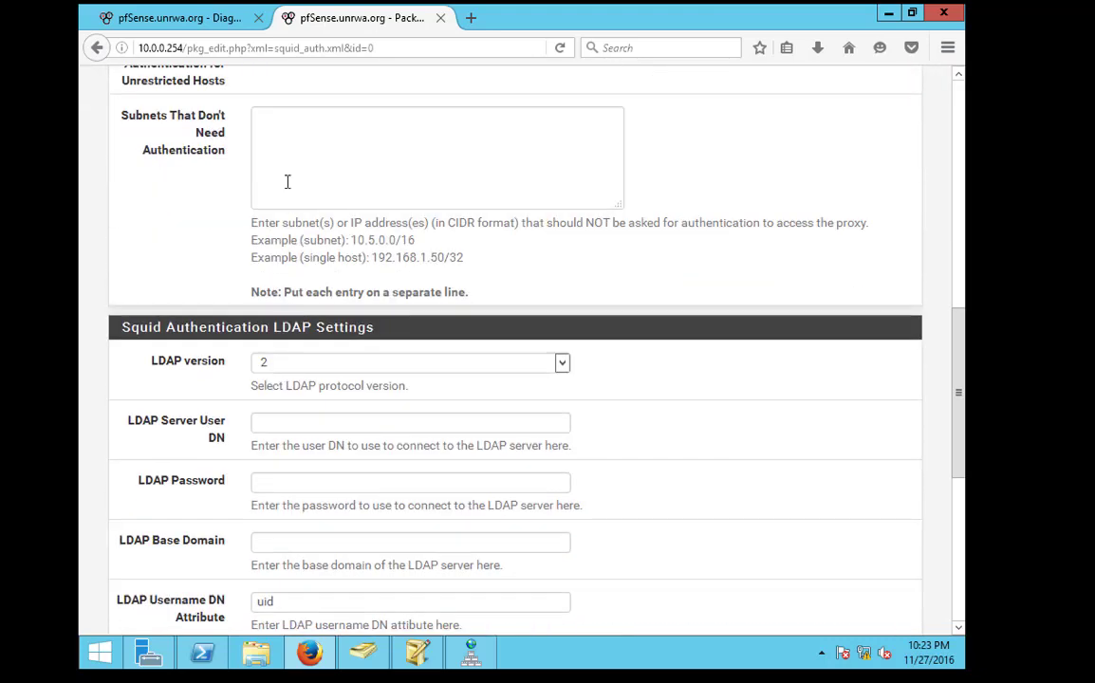
left_click(246, 129)
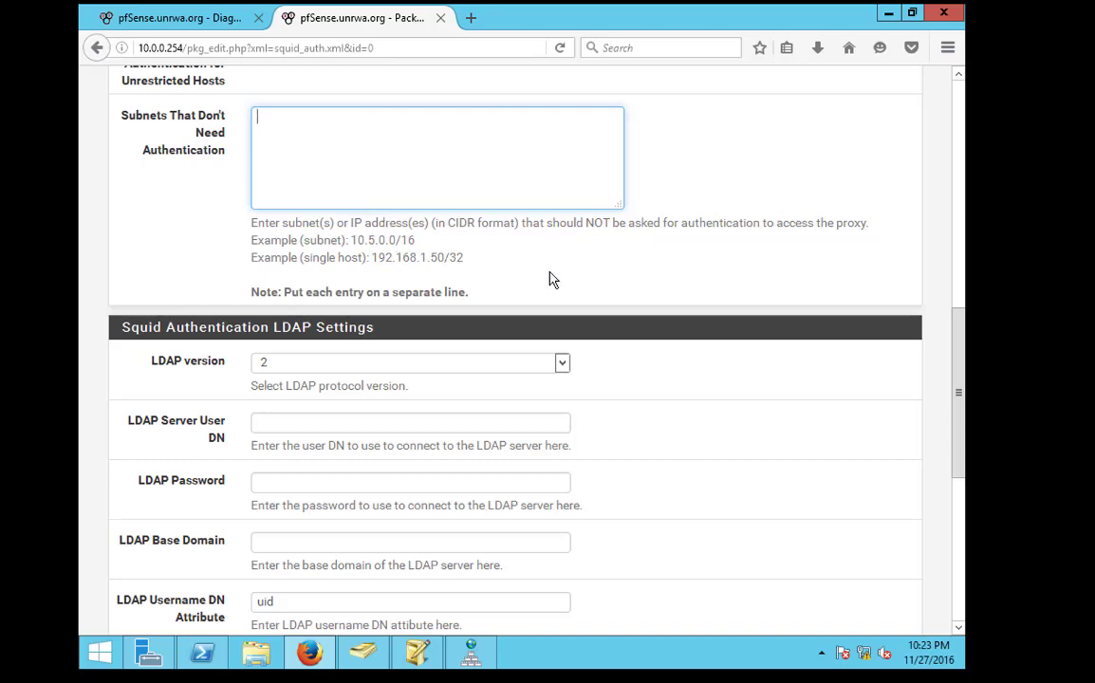
scroll(547, 293, "down", 2)
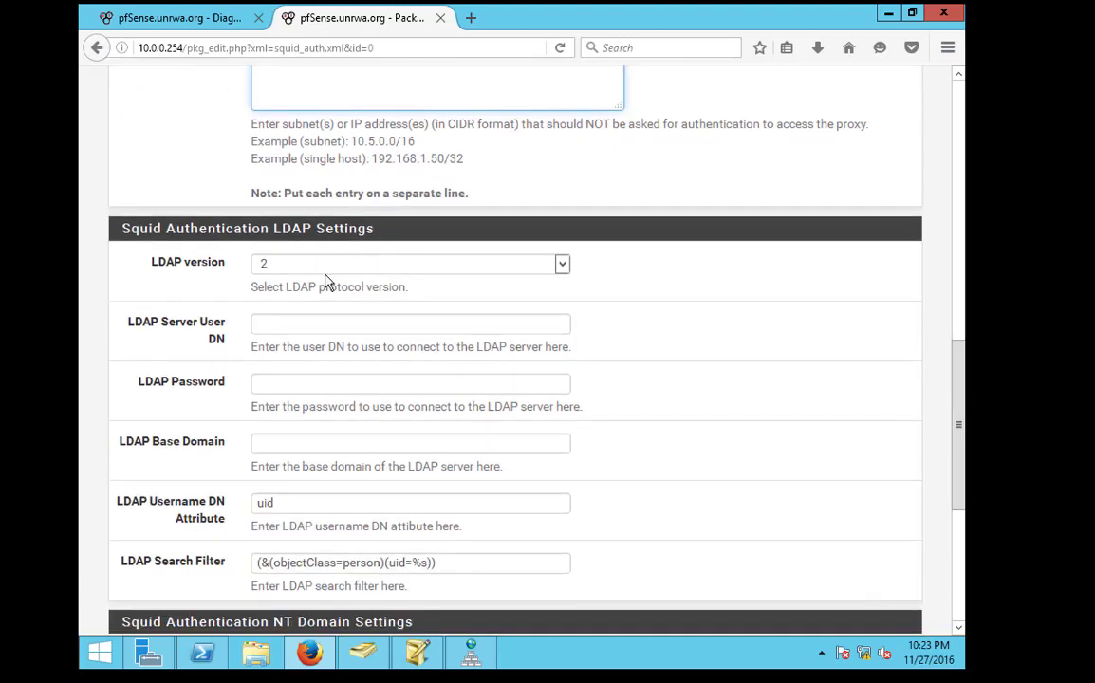
Choose LDAP version 3 and read the LDAP Server User DN help text
left_click(317, 266)
left_click(315, 298)
left_click(381, 327)
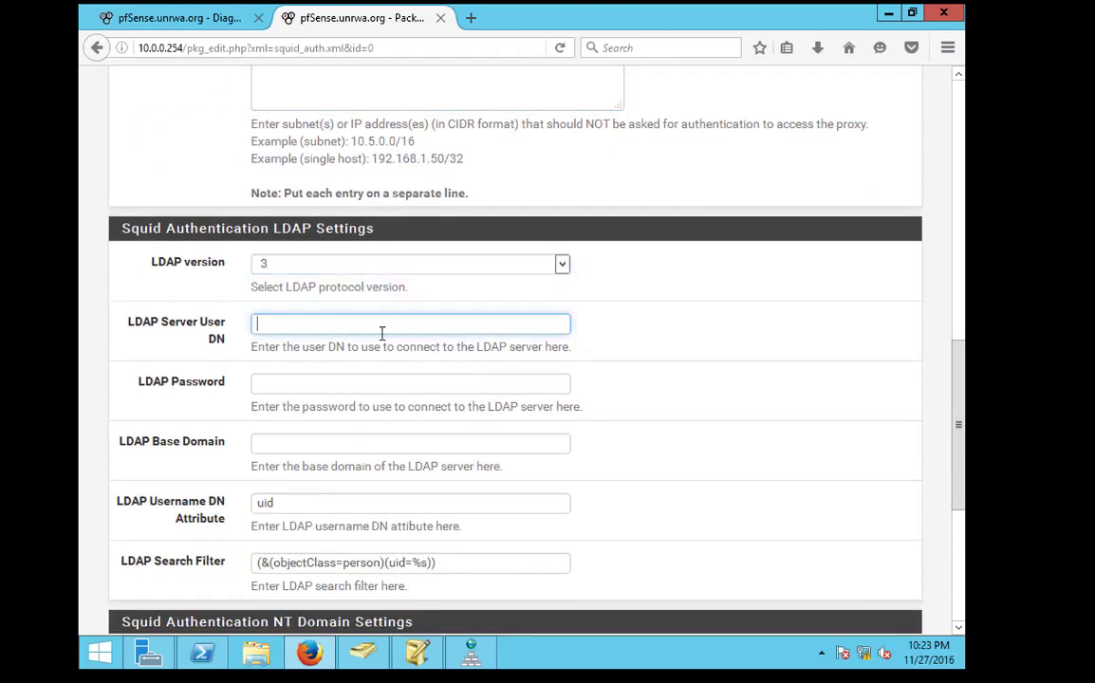
left_click_drag(324, 345, 361, 345)
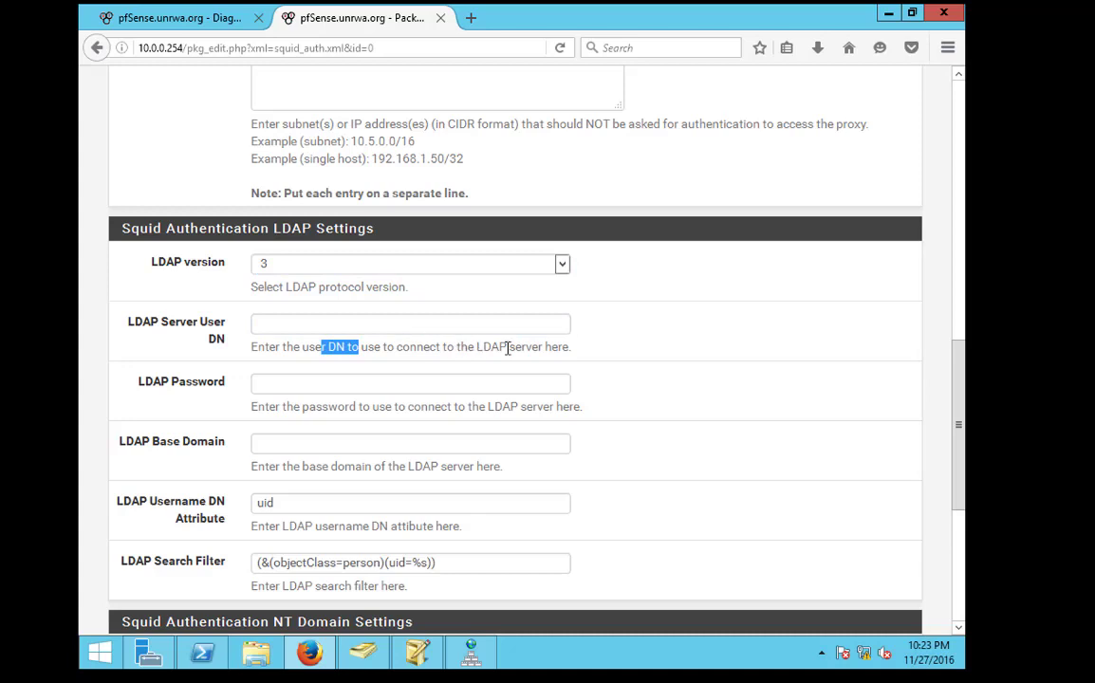
left_click(393, 349)
left_click_drag(309, 344, 363, 347)
In ADSI Edit, copy the pfsense account's distinguishedName CN=pfsense,OU=Department,DC=unrwa,DC=org
left_click(399, 655)
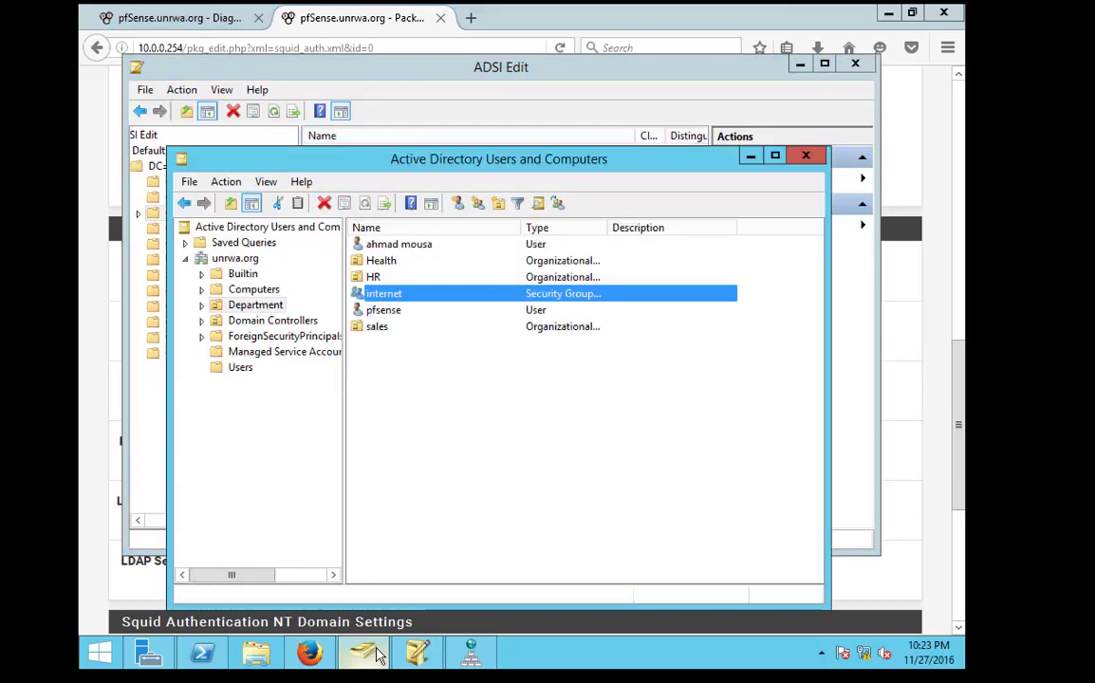
left_click(328, 588)
double_click(334, 203)
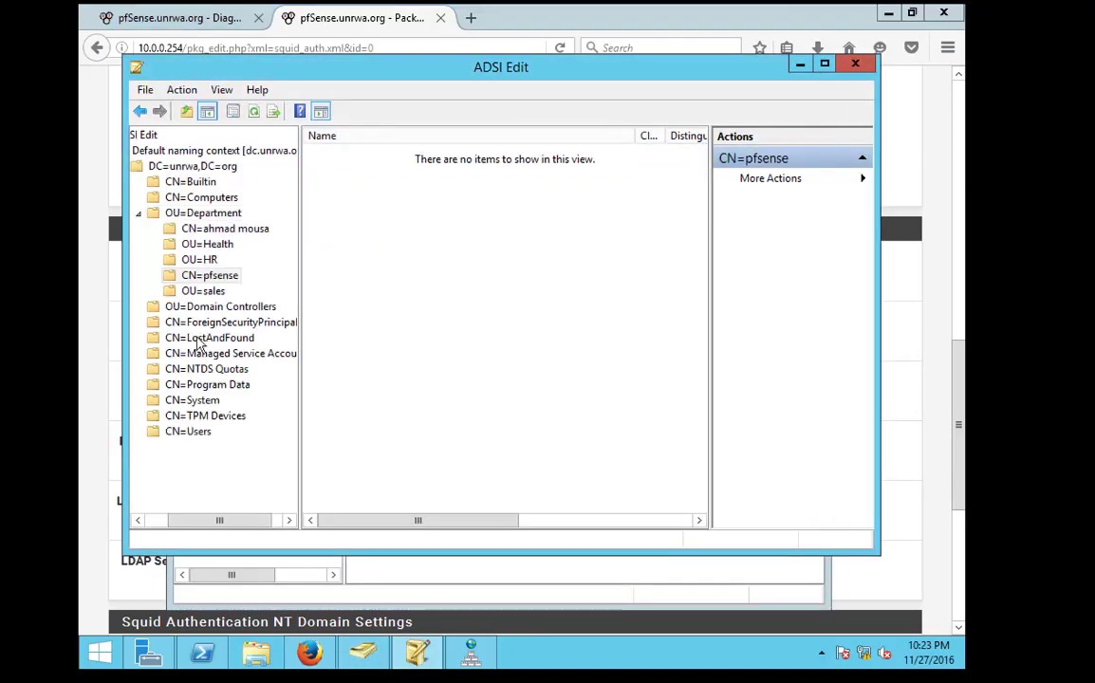
right_click(195, 276)
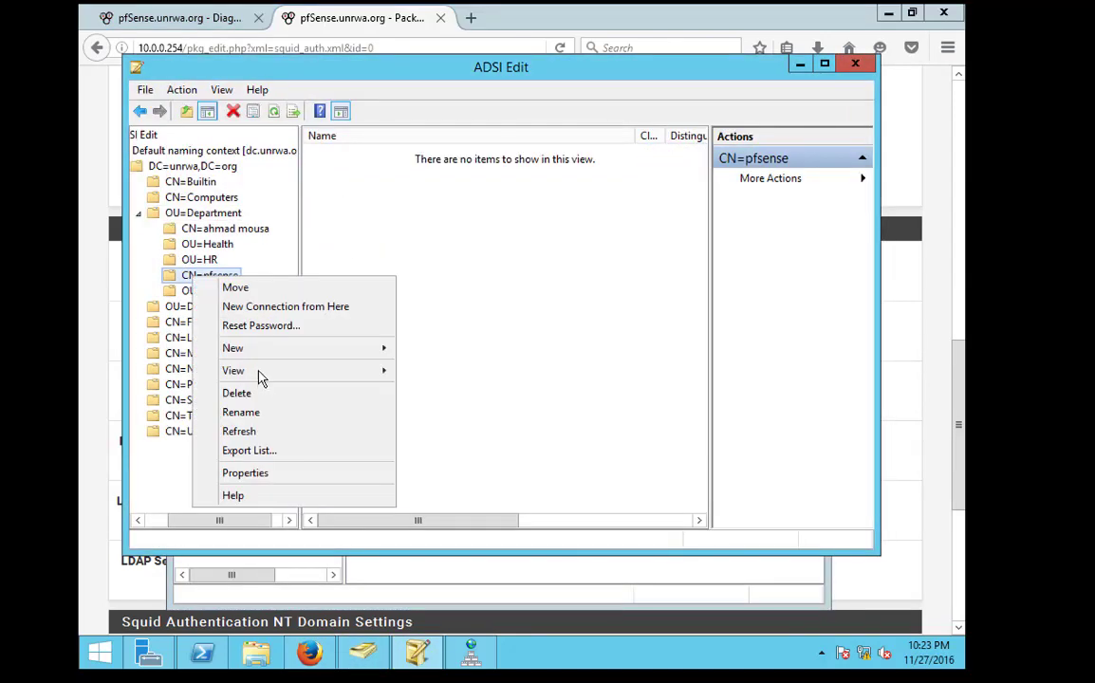
left_click(260, 473)
double_click(453, 348)
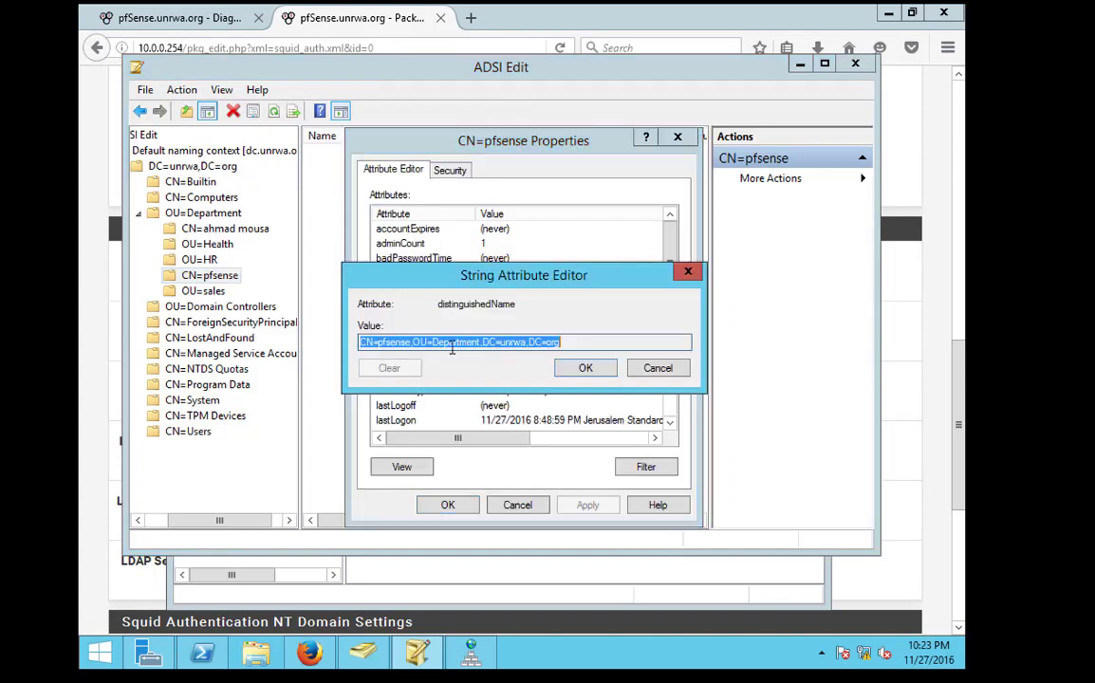
right_click(532, 345)
left_click(568, 395)
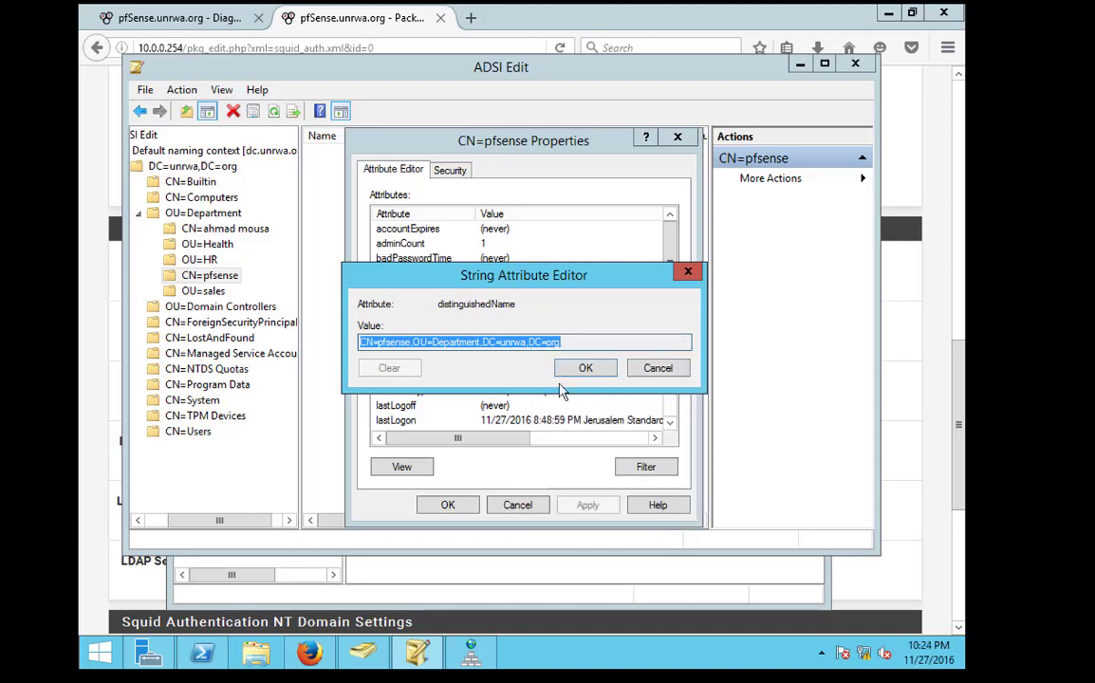
left_click(109, 536)
Paste CN=pfsense,OU=Department,DC=unrwa,DC=org into LDAP Server User DN and enter the LDAP password
left_click(273, 325)
right_click(275, 328)
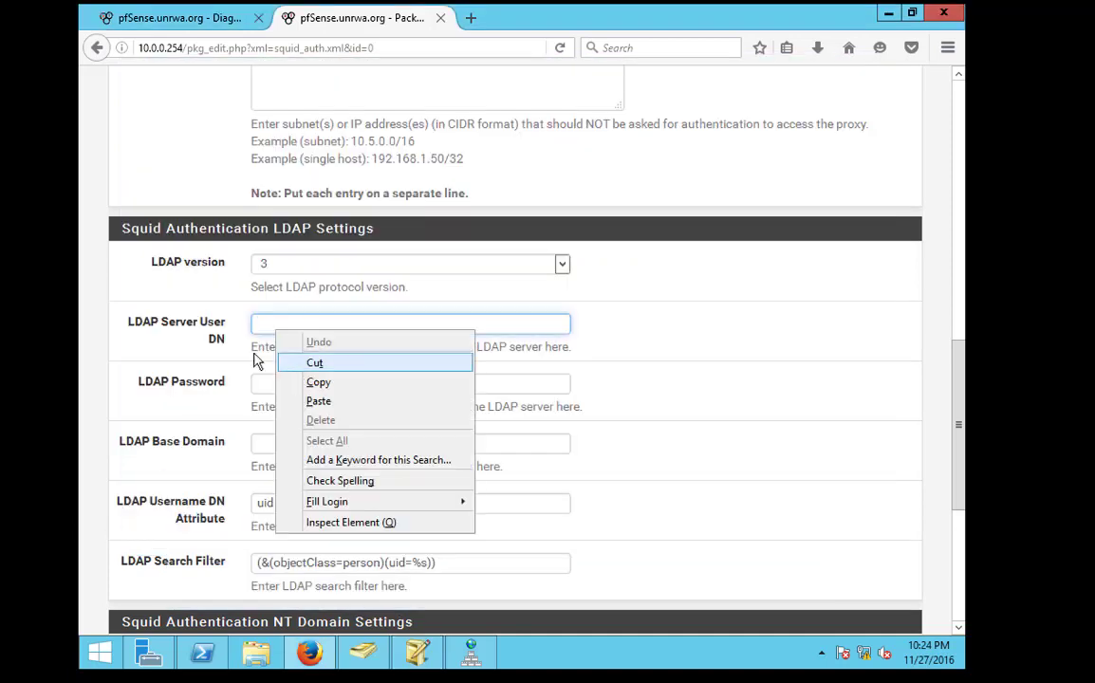
left_click(319, 401)
left_click(352, 387)
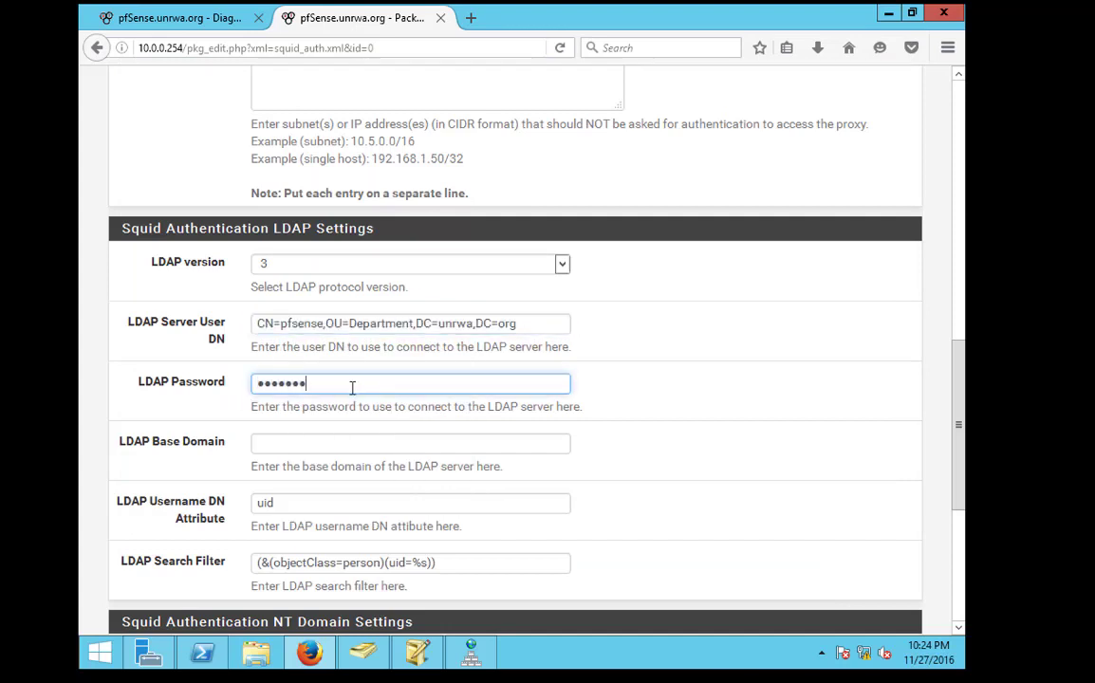
scroll(333, 434, "down", 3)
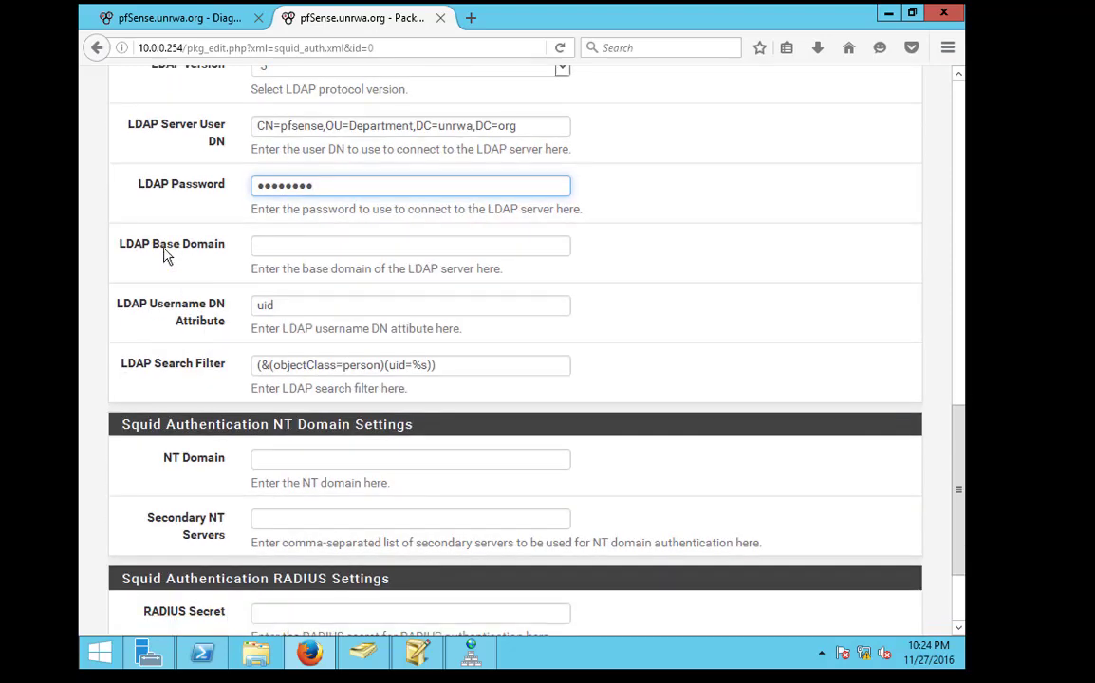
left_click_drag(159, 244, 398, 239)
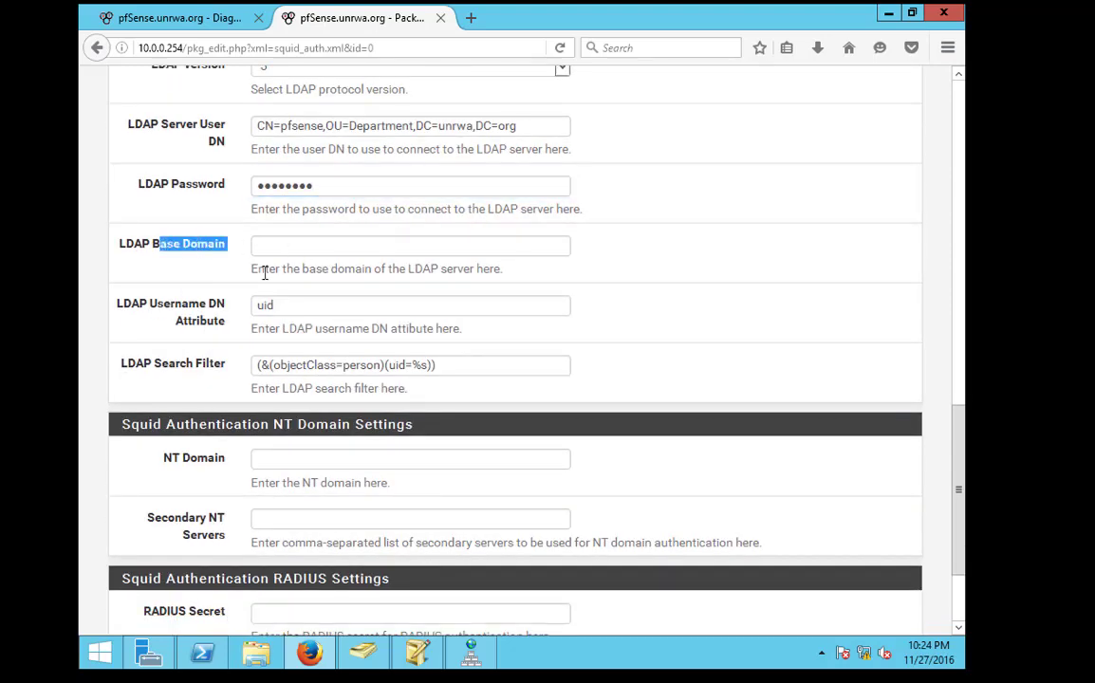
left_click(127, 249)
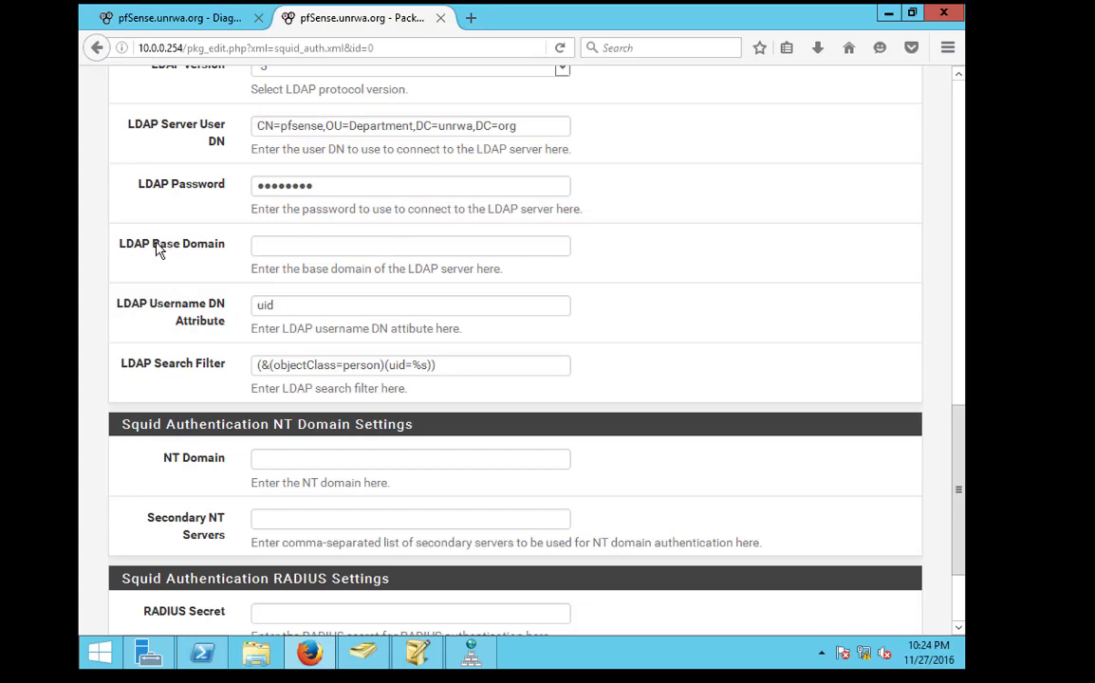
Copy the Department OU's distinguishedName OU=Department,DC=unrwa,DC=org from ADSI Edit and return to pfSense
left_click_drag(152, 245, 228, 249)
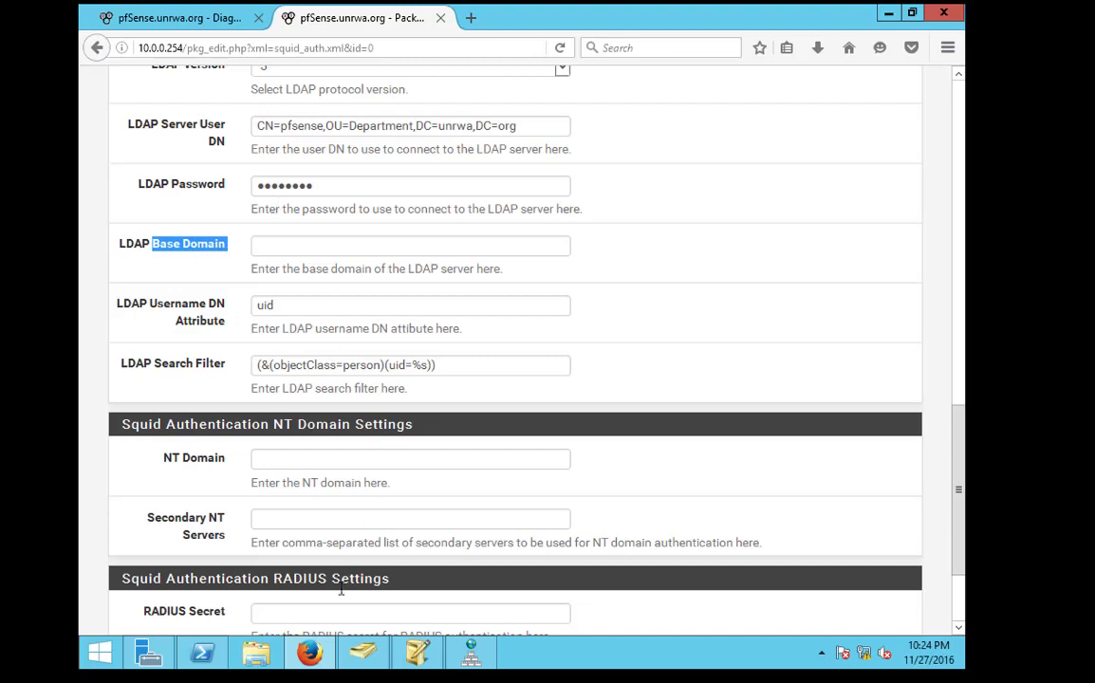
left_click(418, 653)
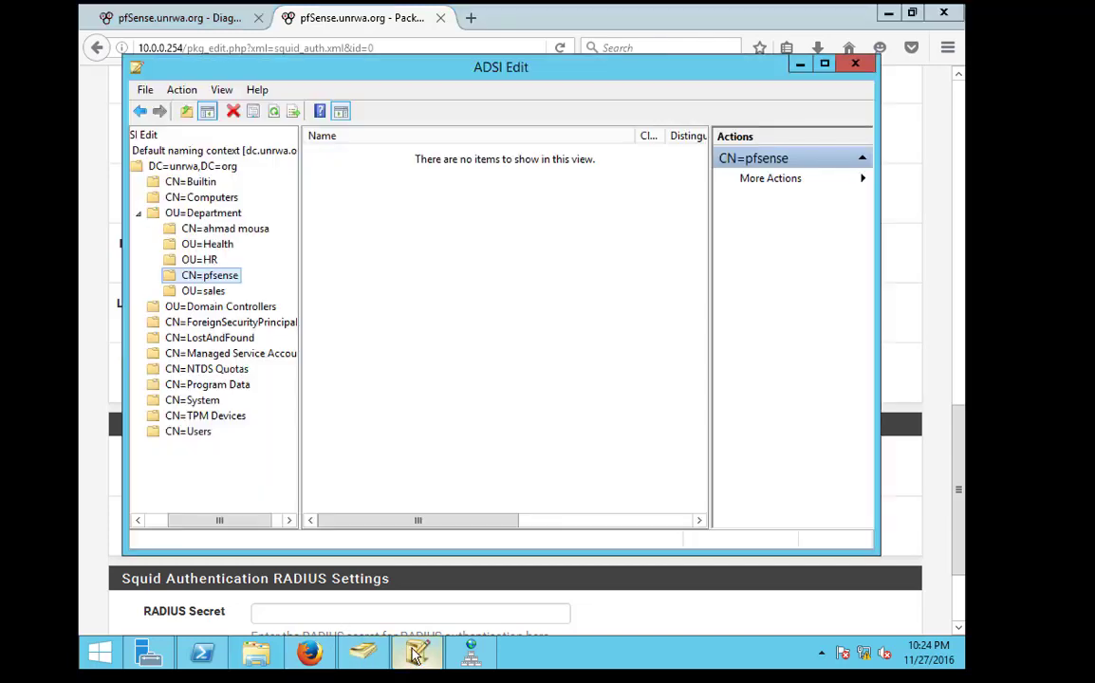
left_click(195, 212)
right_click(216, 214)
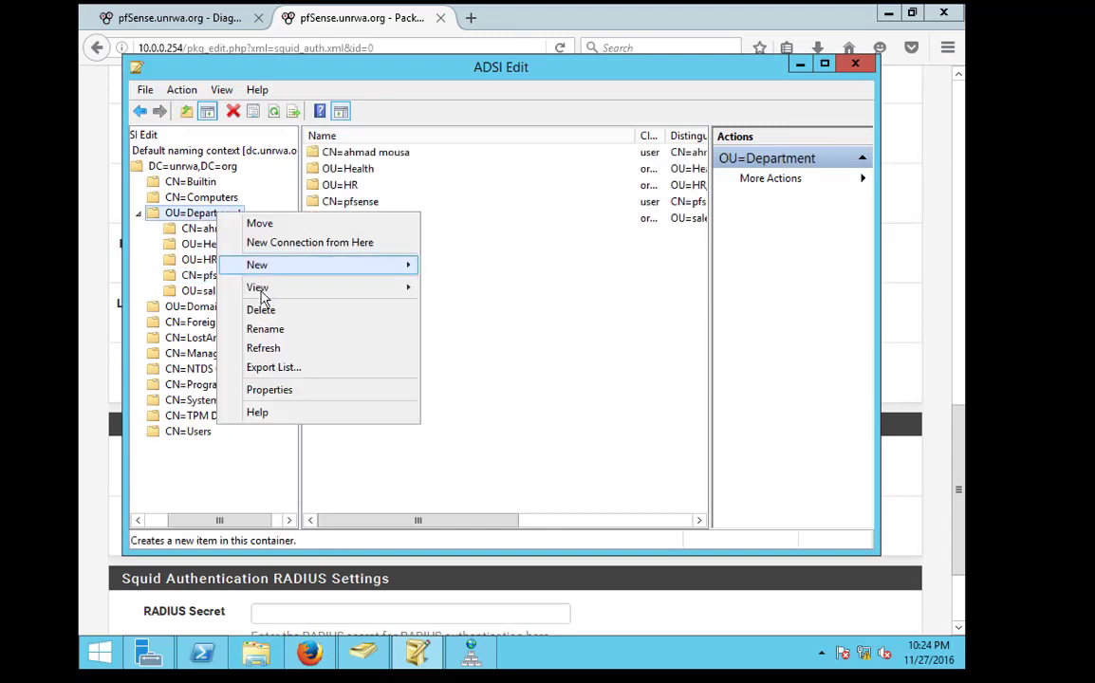
left_click(270, 390)
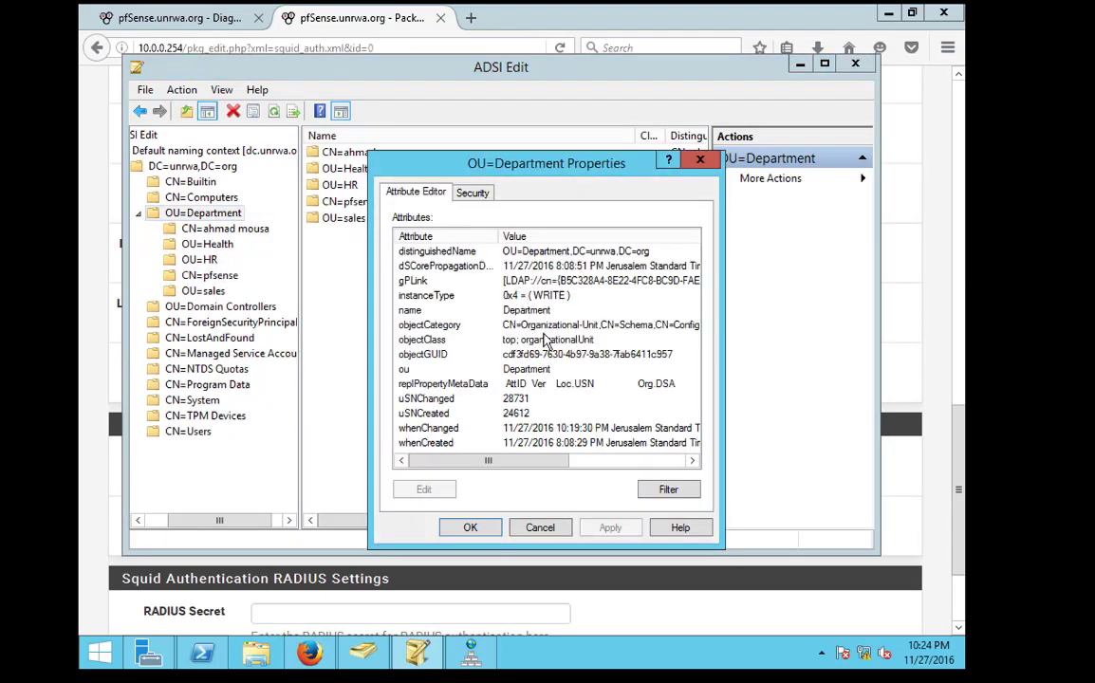
left_click(538, 252)
double_click(537, 253)
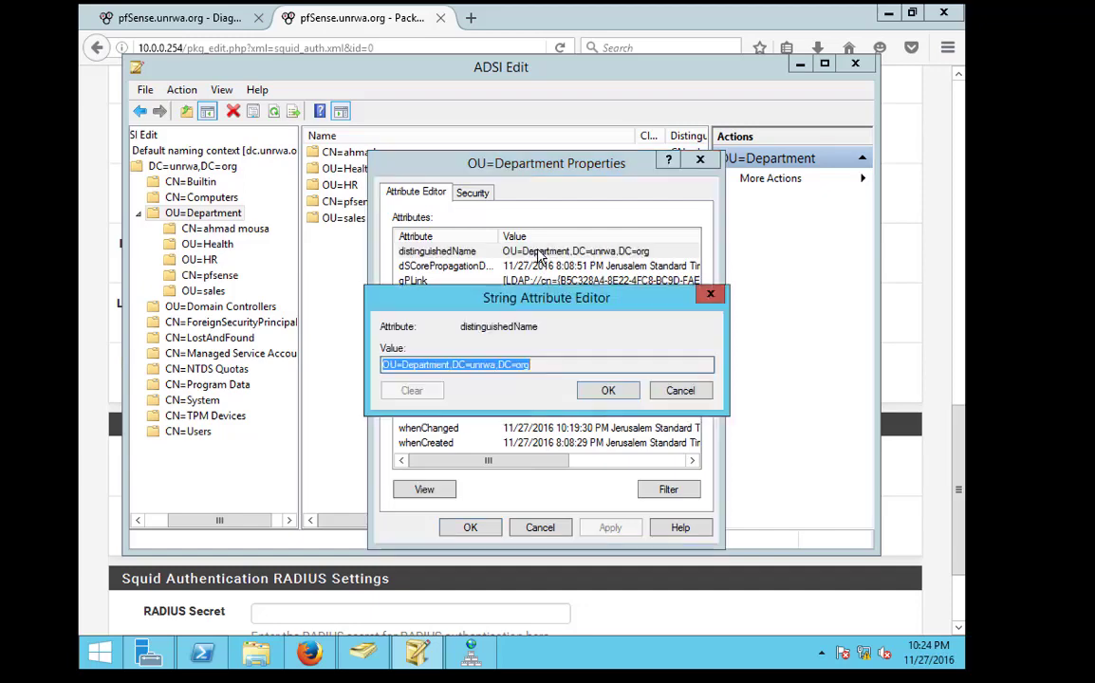
right_click(526, 366)
left_click(565, 418)
left_click(680, 391)
left_click(195, 21)
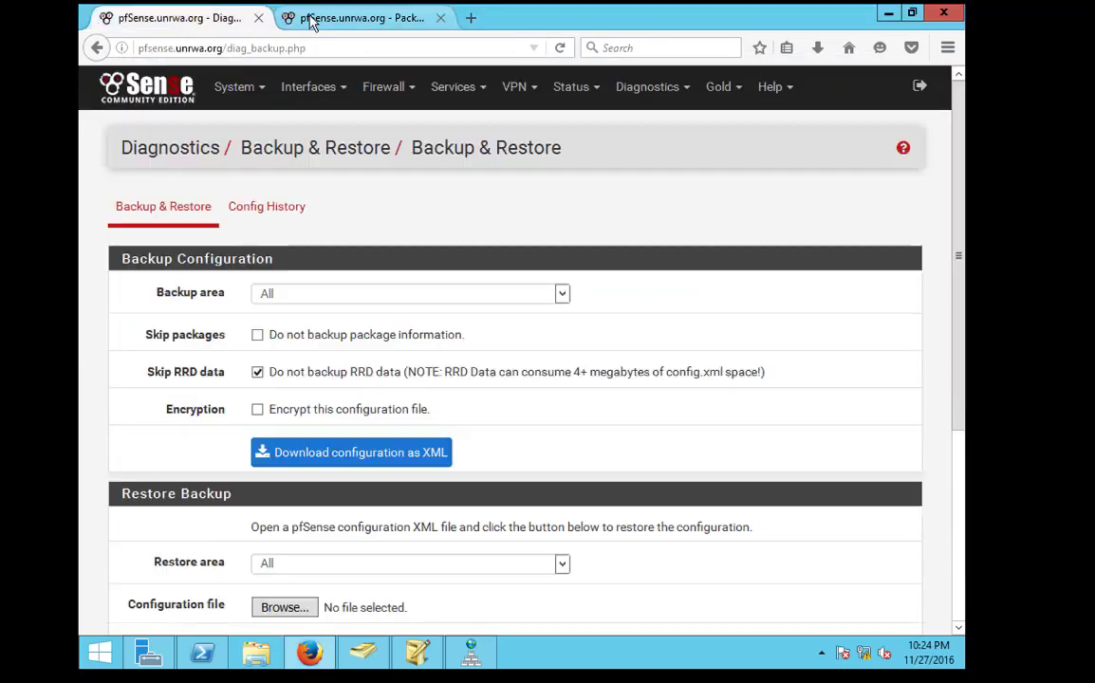
left_click(318, 17)
Paste OU=Department,DC=unrwa,DC=org as Base Domain and set Username DN Attribute to sAMAccuntName
left_click(295, 248)
right_click(295, 248)
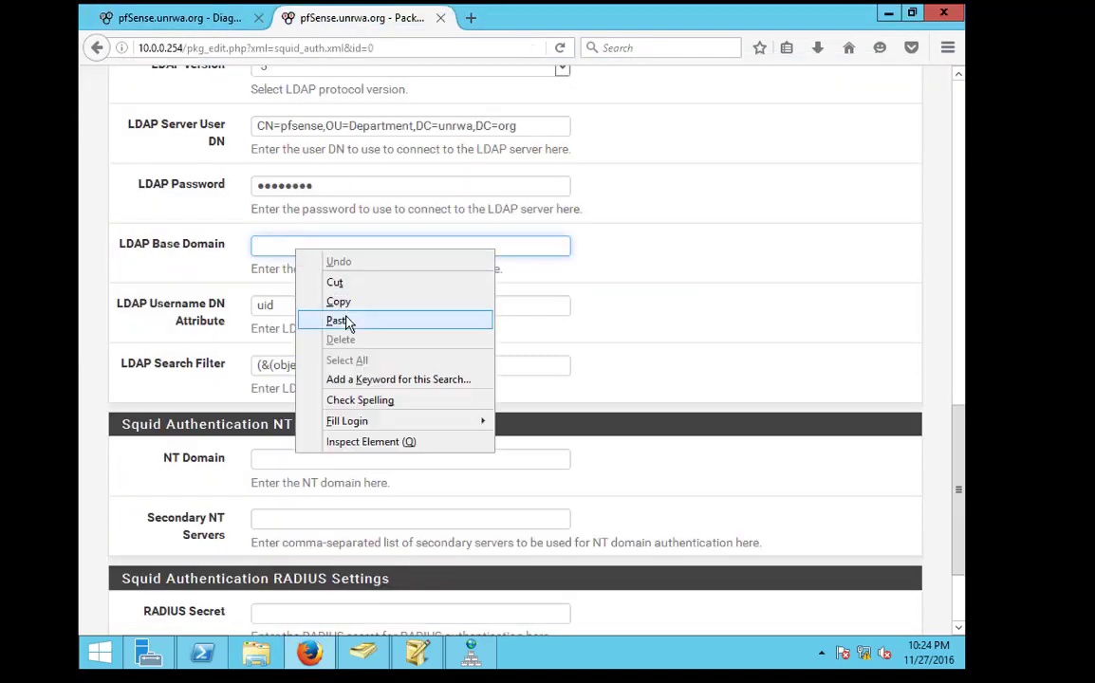
left_click(340, 321)
left_click(268, 305)
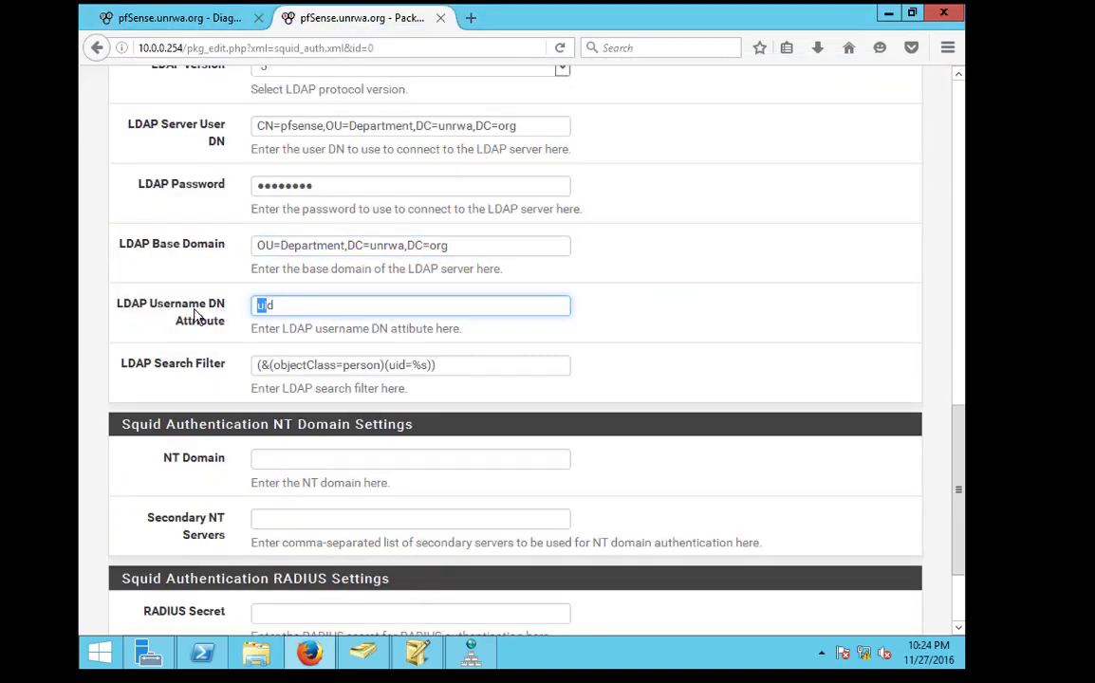
left_click_drag(286, 308, 207, 304)
type("sAMAccountNa")
type("me")
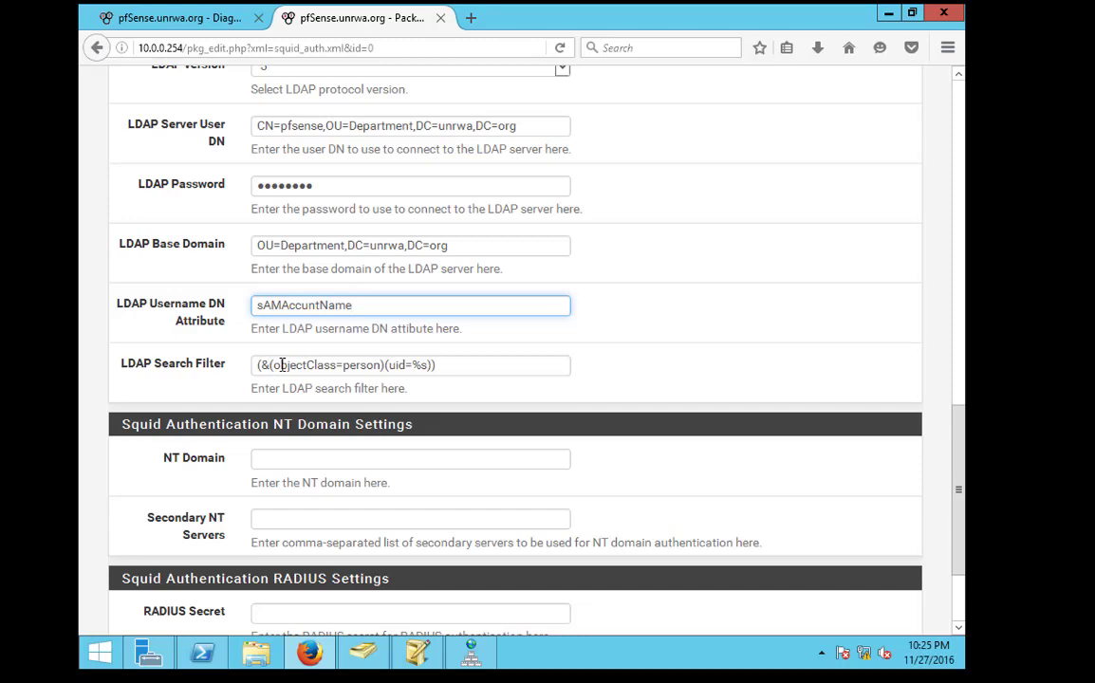
Replace uid with sAMAccuntName in the LDAP Search Filter
left_click(422, 364)
left_click_drag(405, 365, 391, 365)
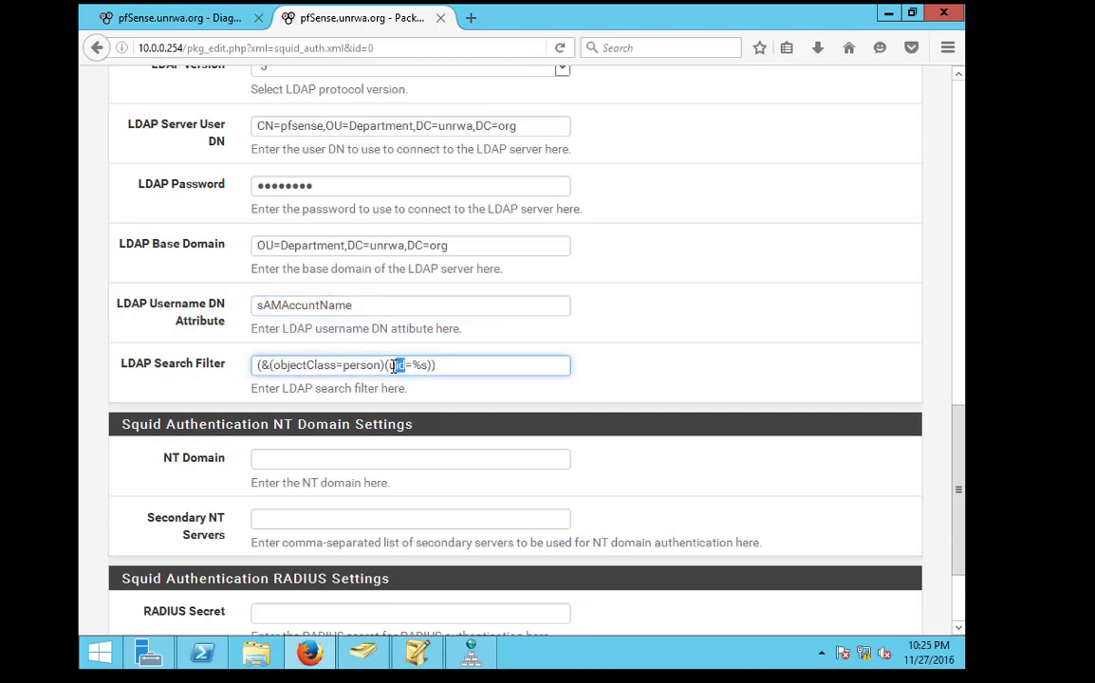
left_click(353, 305)
left_click_drag(360, 305, 238, 298)
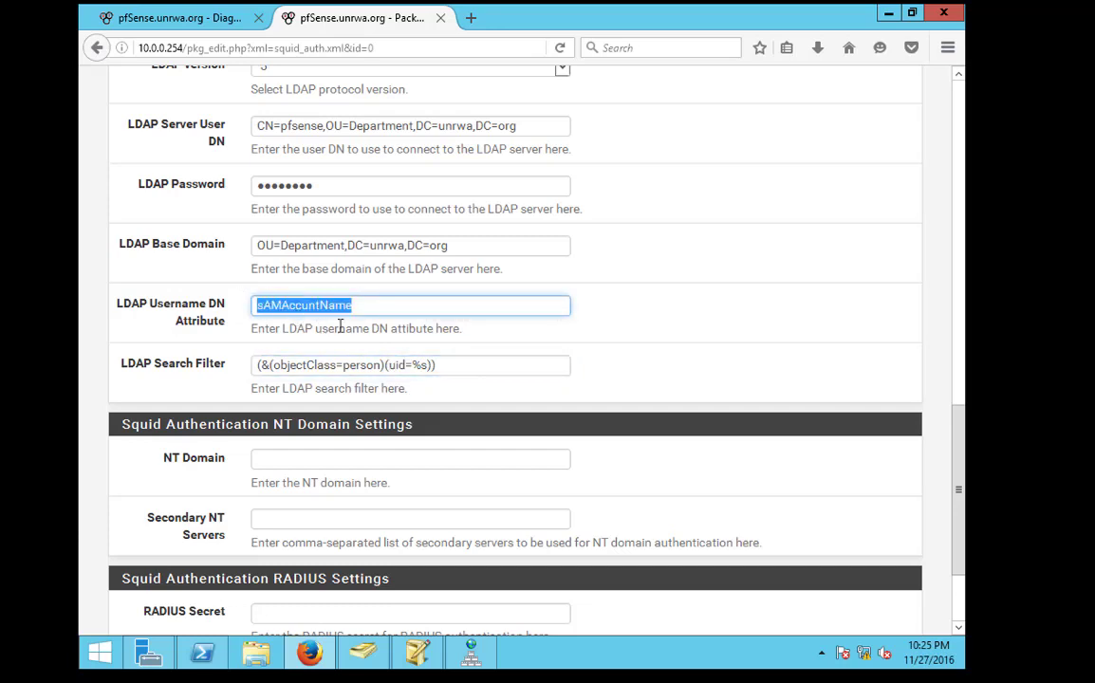
left_click(399, 364)
double_click(395, 365)
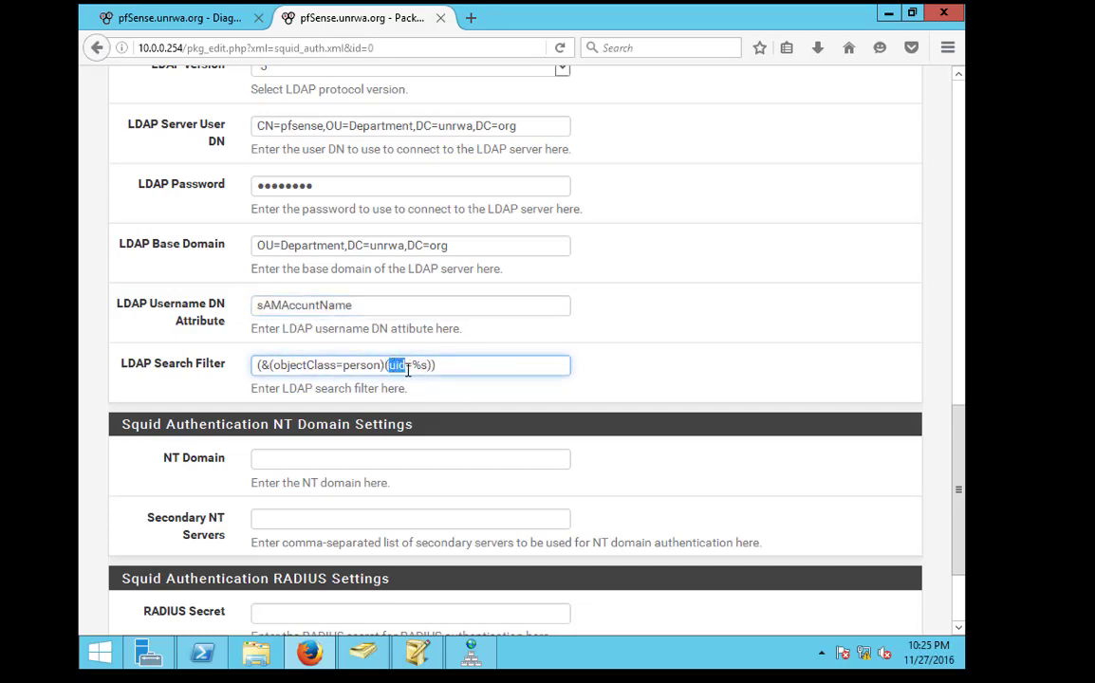
key("ctrl+v")
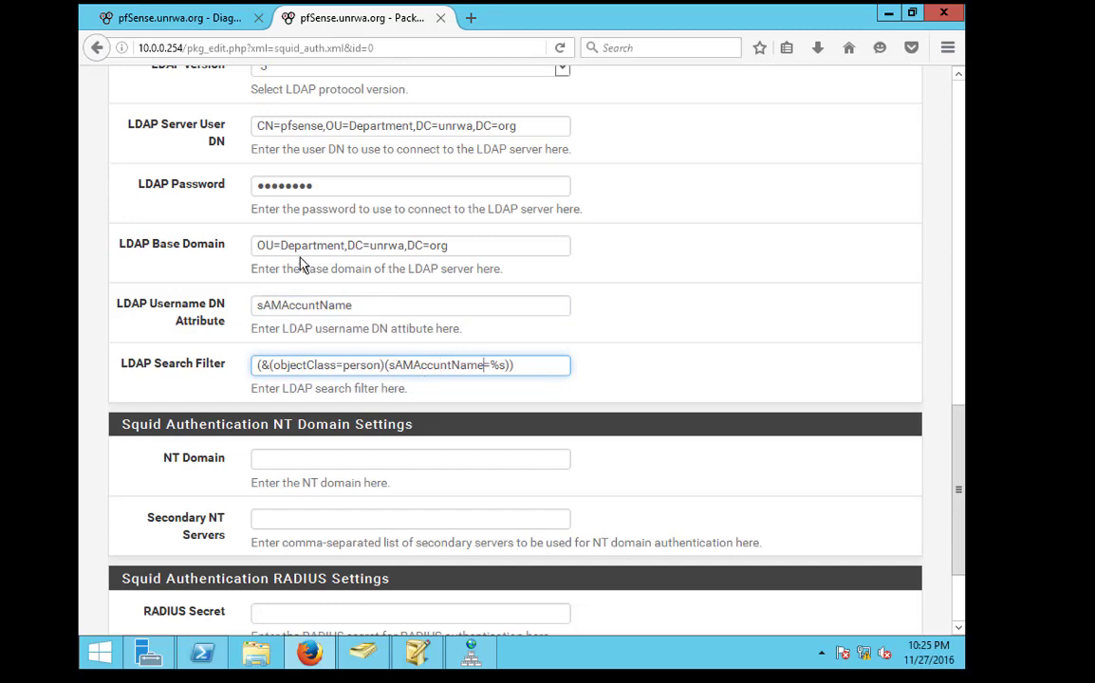
left_click_drag(275, 245, 440, 245)
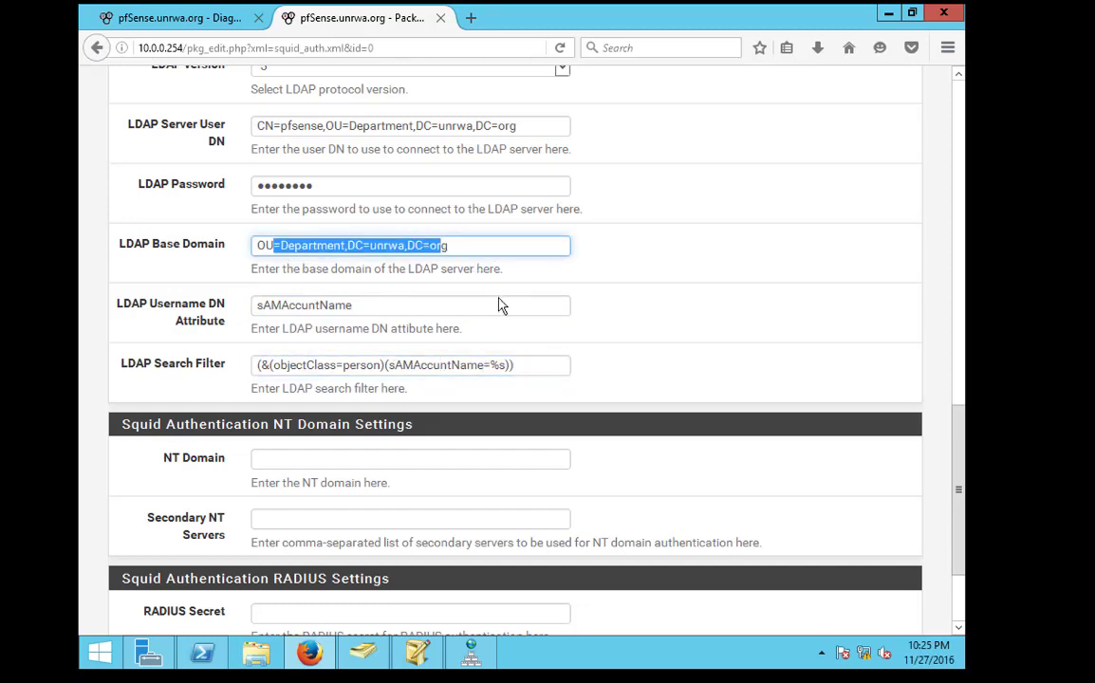
left_click(360, 304)
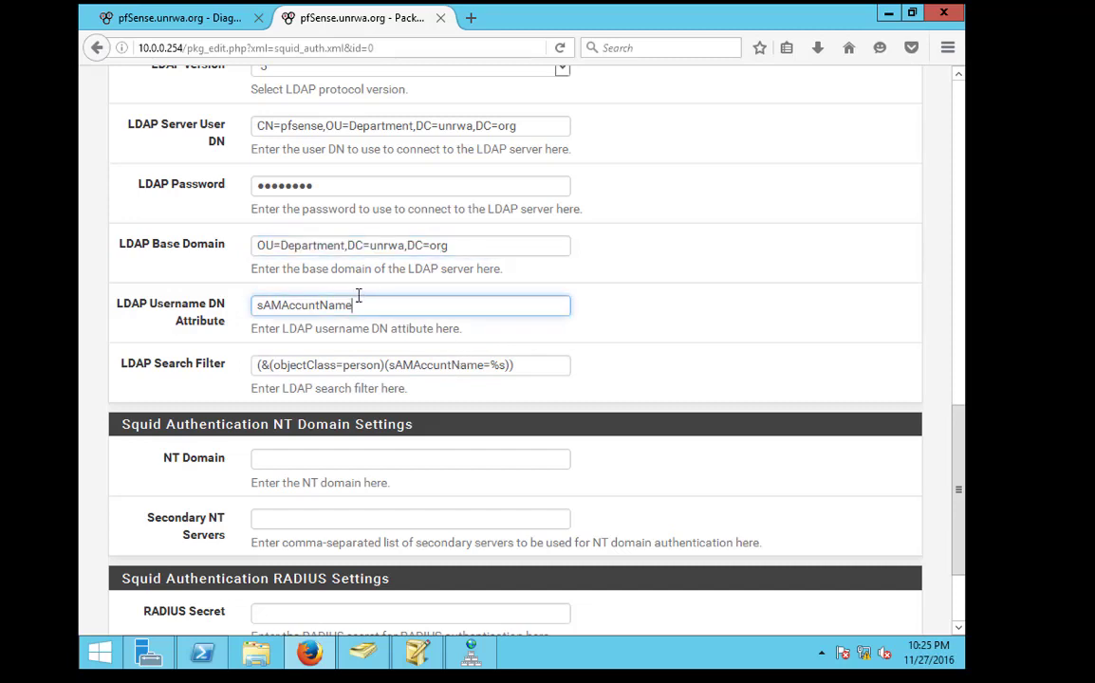
left_click(272, 246)
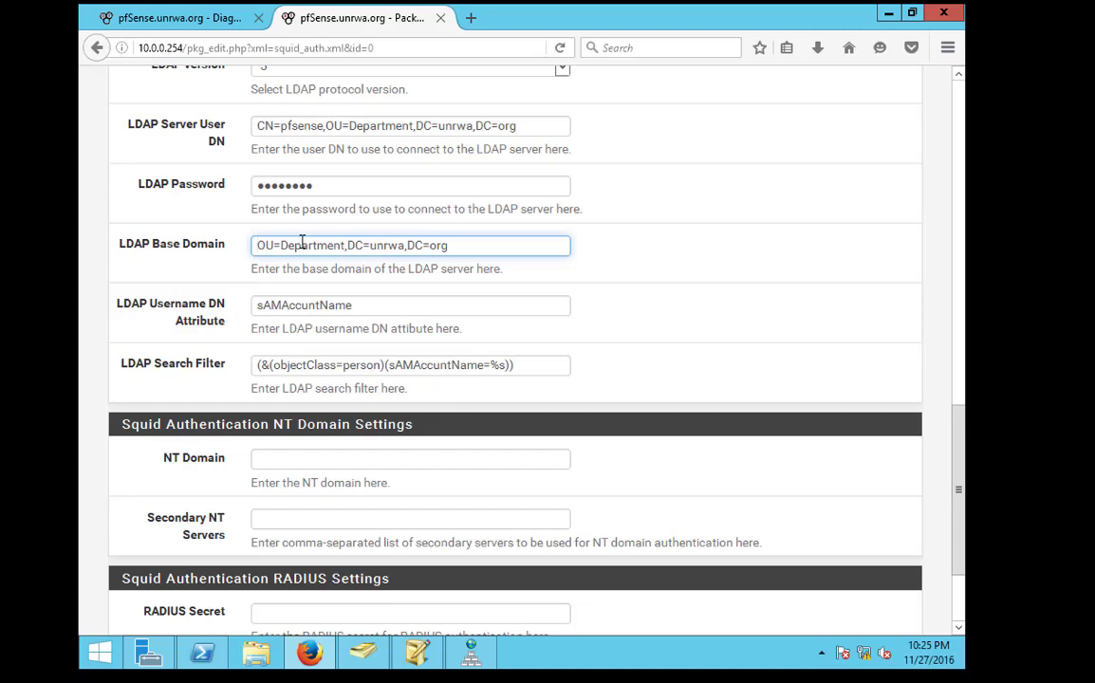
Prefix the LDAP Base Domain with CN=internet,
type("CN=pfsense")
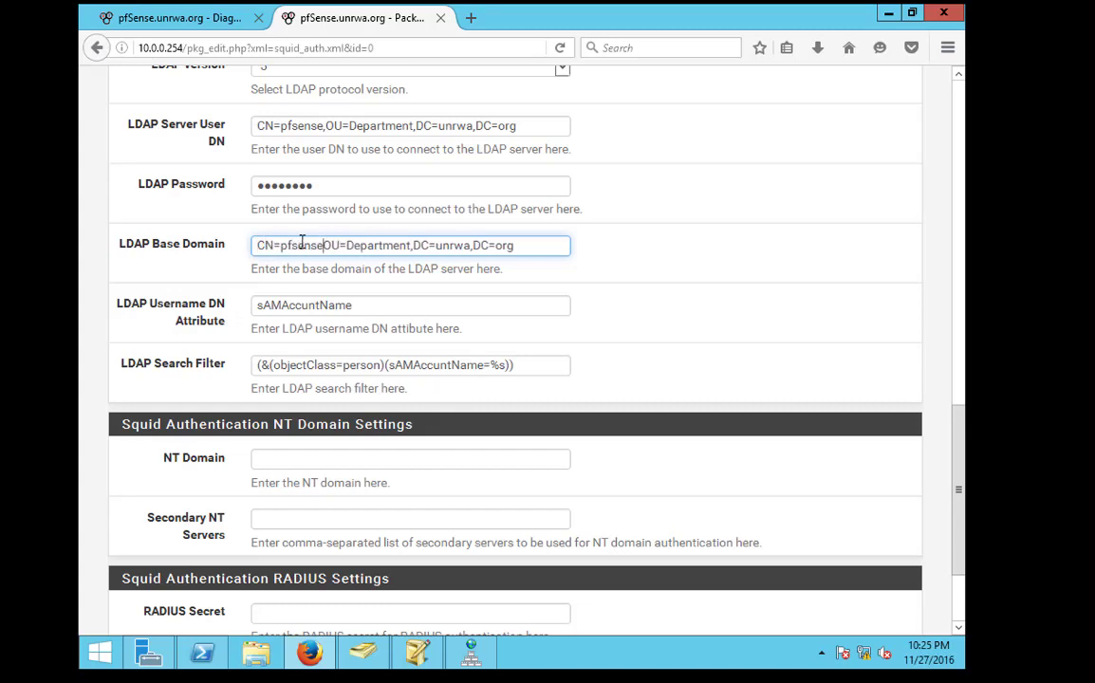
key("BackSpace")
key("BackSpace")
key("BackSpace")
key("BackSpace")
key("BackSpace")
key("BackSpace")
key("BackSpace")
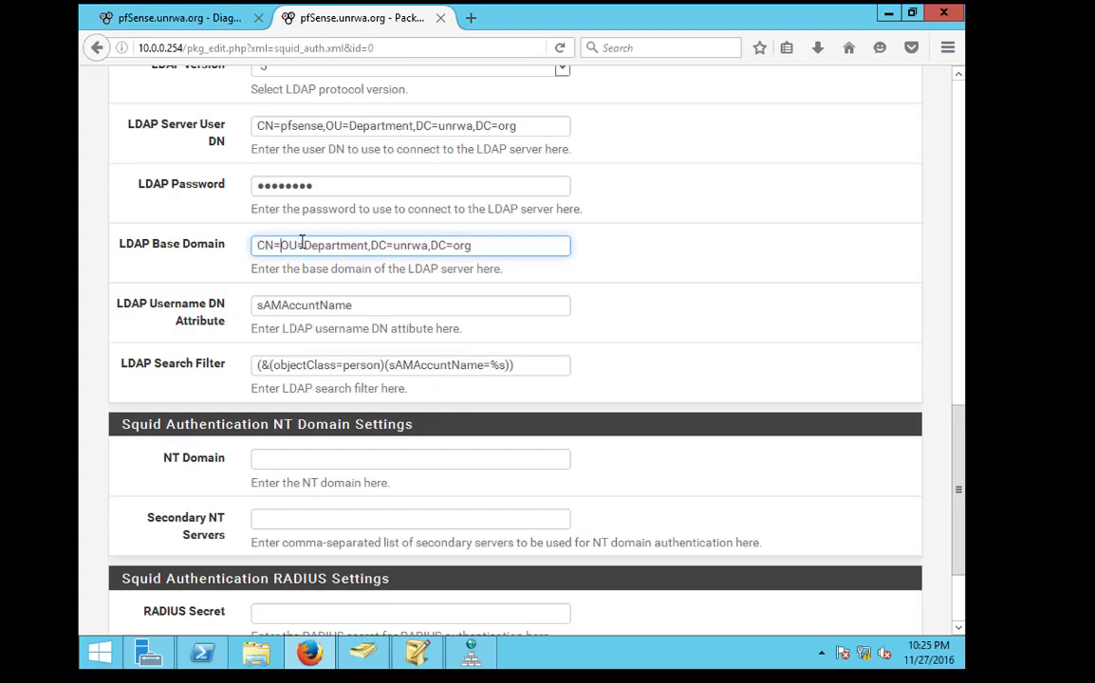
type("internet")
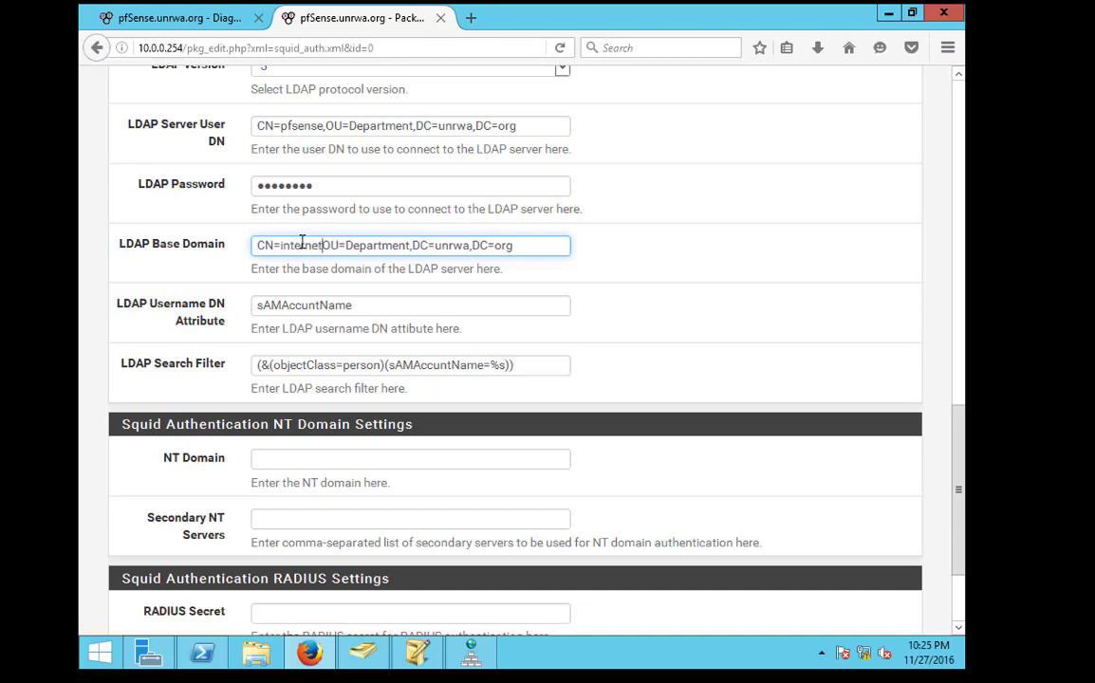
type(",")
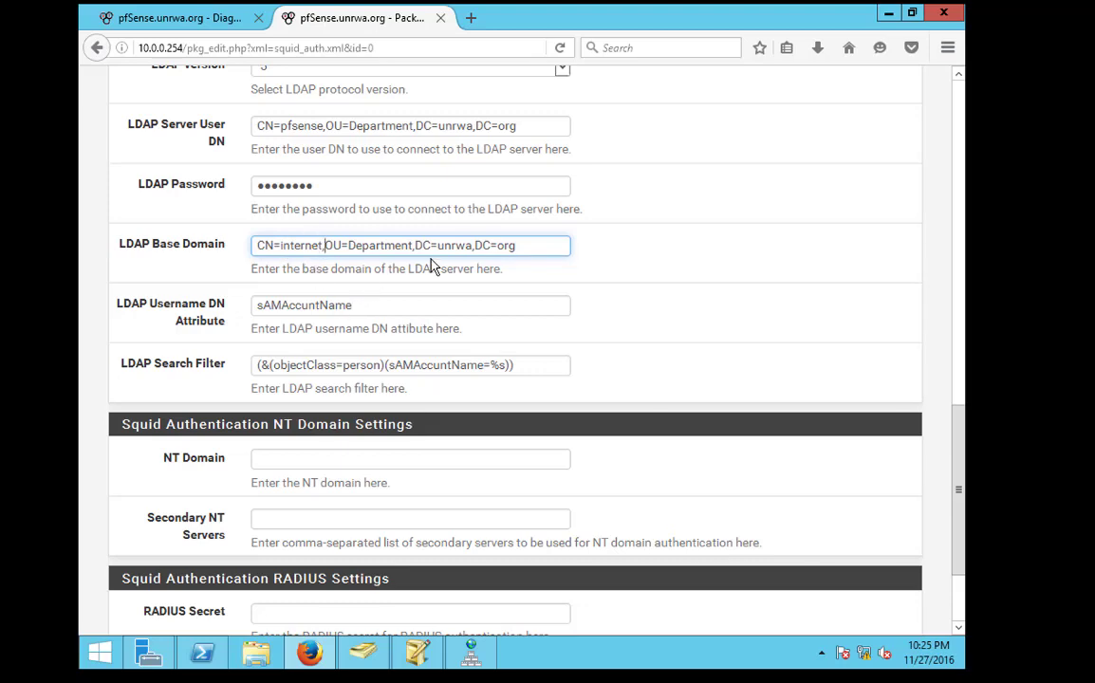
scroll(436, 275, "down", 3)
scroll(380, 313, "up", 4)
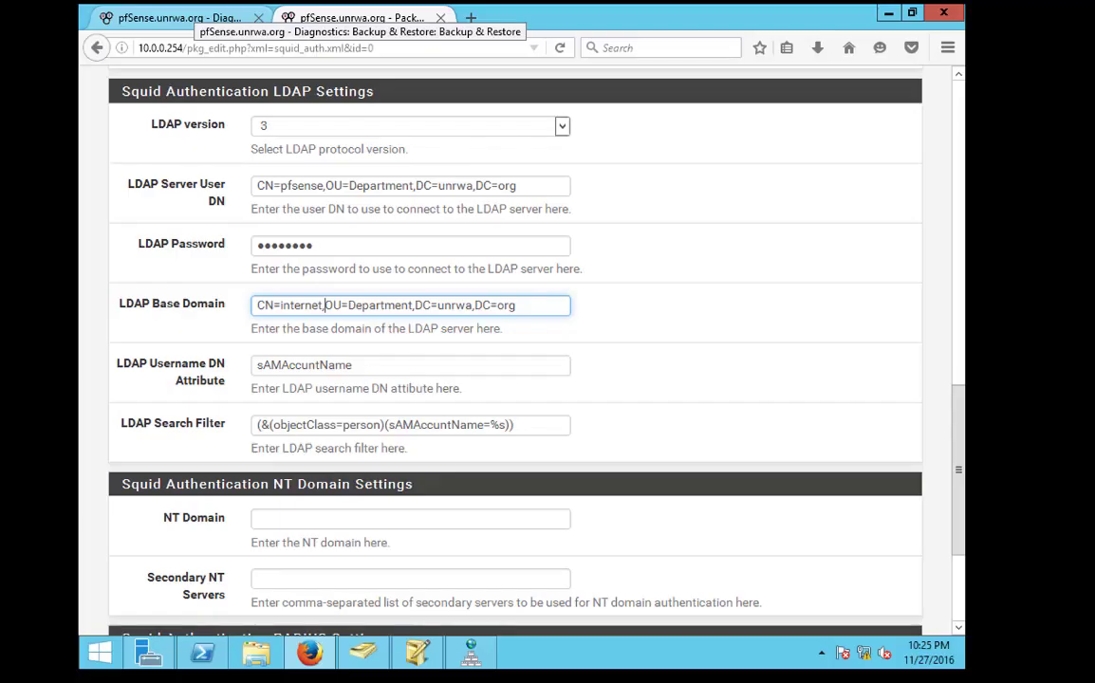
Confirm the internet group's name in Active Directory Users and Computers
left_click(424, 659)
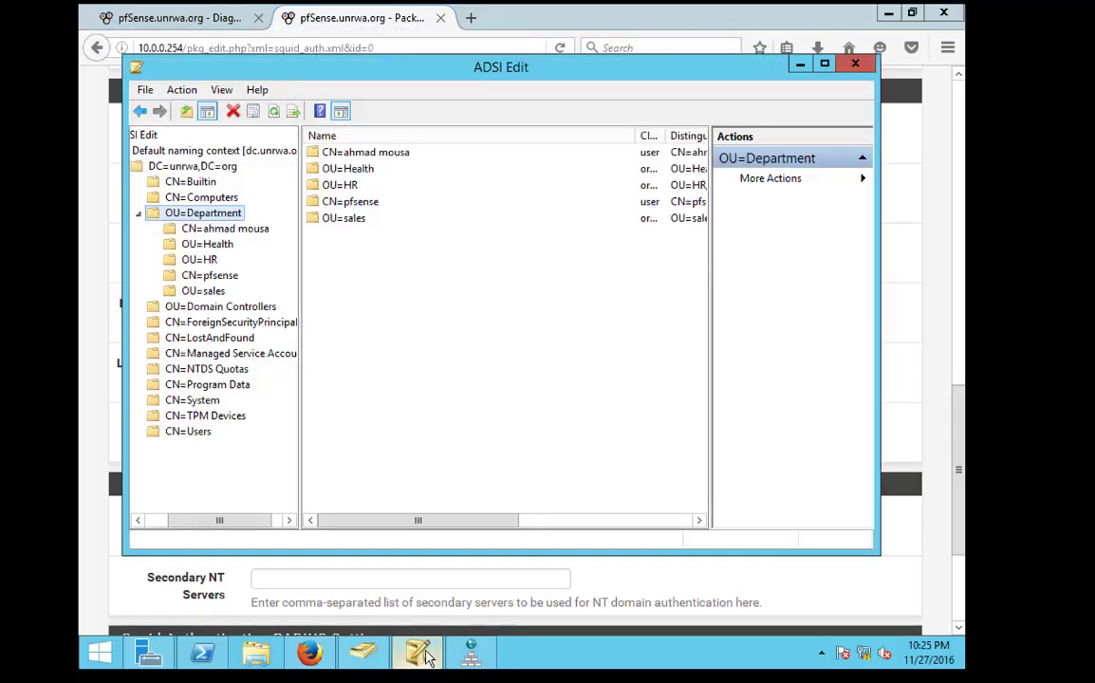
left_click(364, 653)
left_click(379, 313)
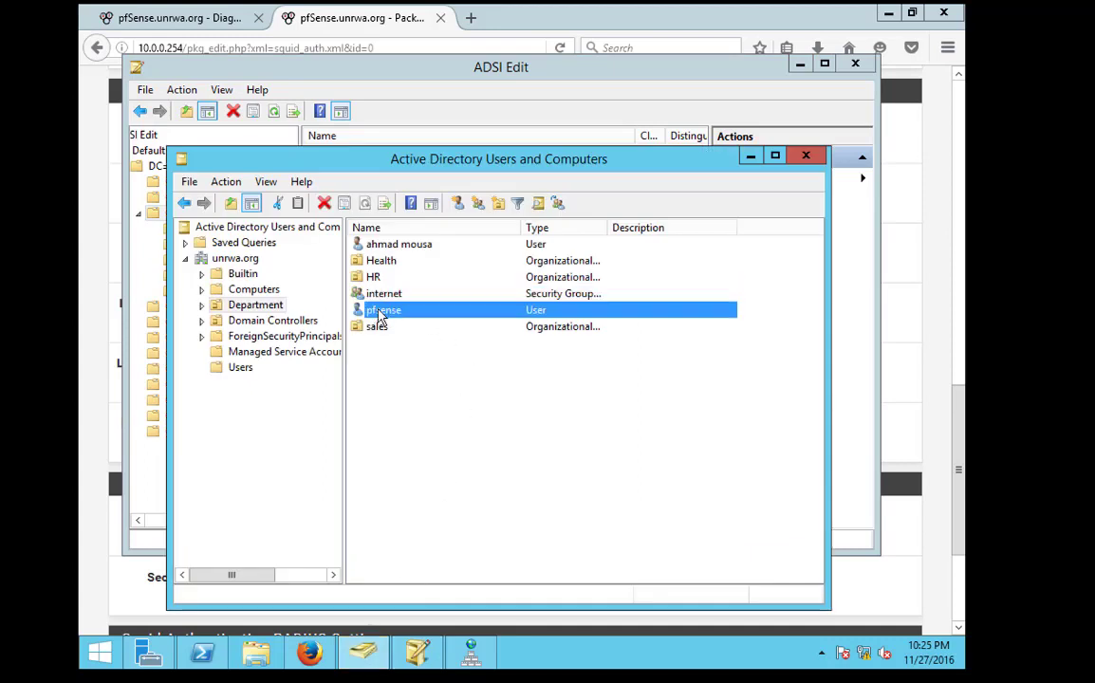
left_click(361, 295)
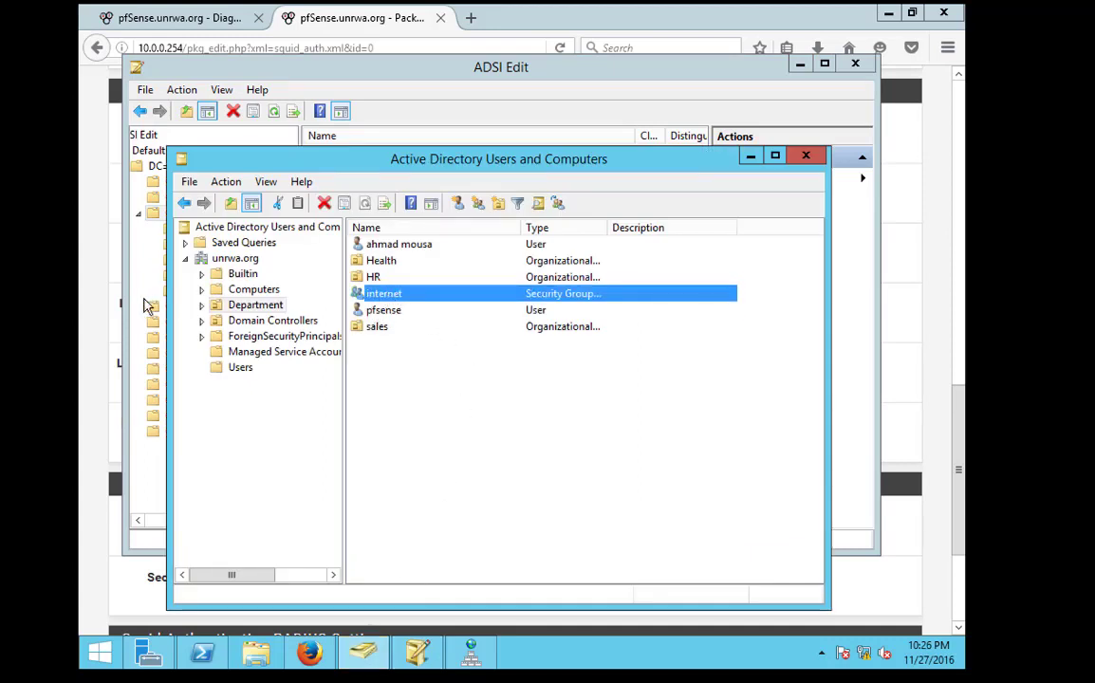
left_click(95, 263)
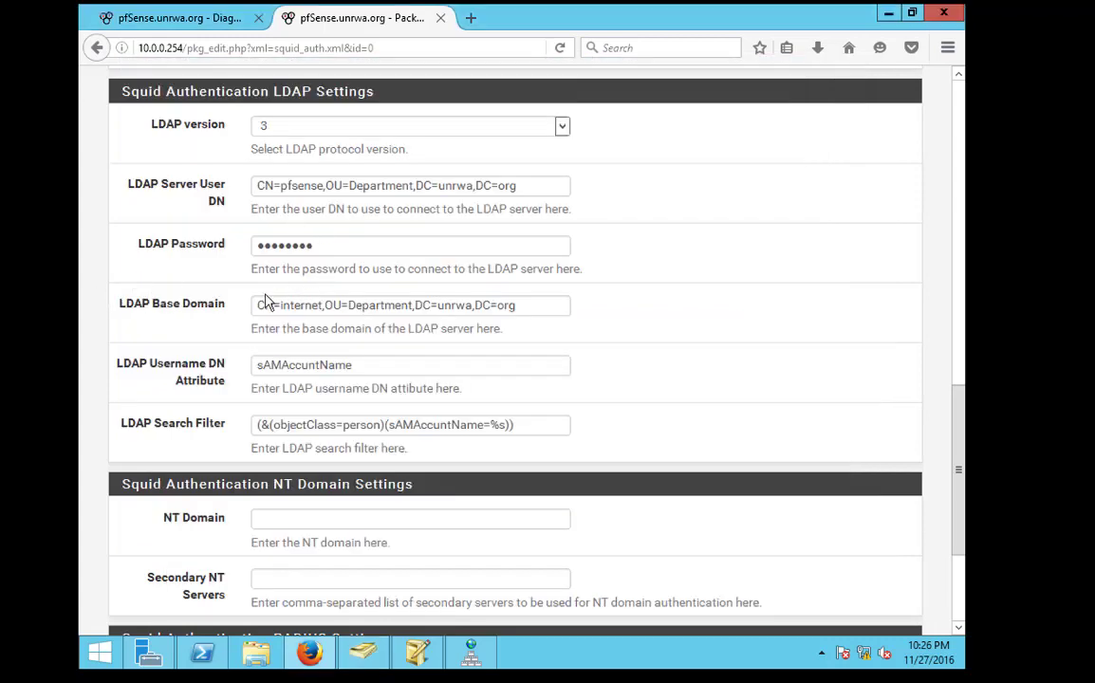
Review the Base Domain and username attribute, then save the Squid authentication settings
triple_click(375, 311)
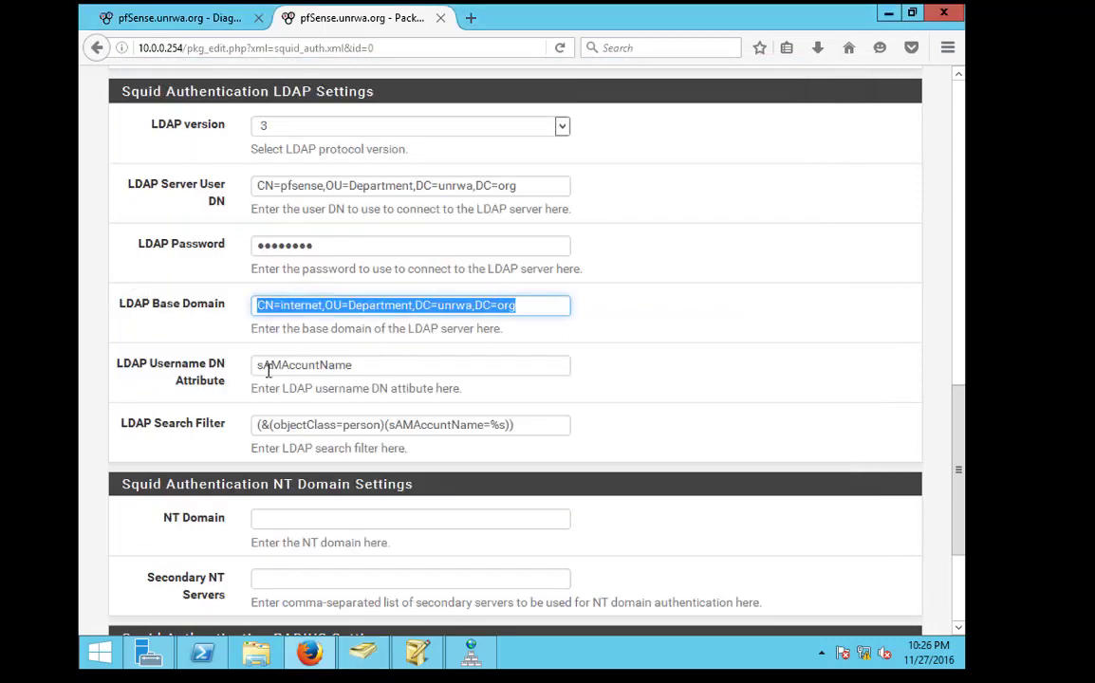
left_click(355, 366)
double_click(355, 366)
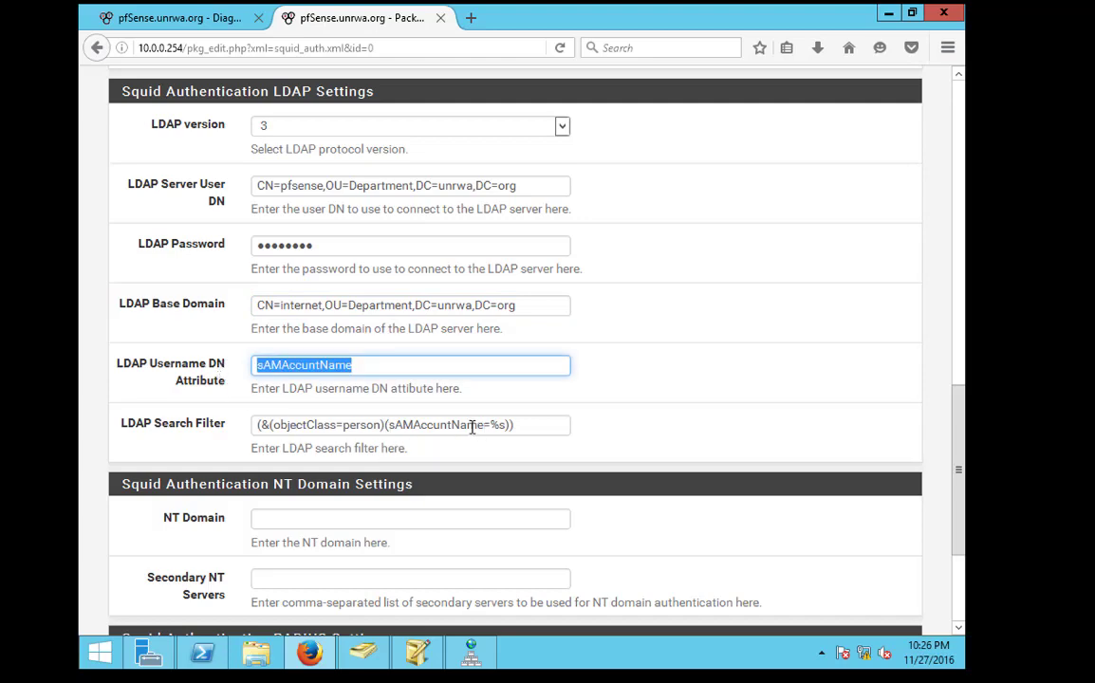
scroll(344, 454, "down", 4)
left_click(283, 542)
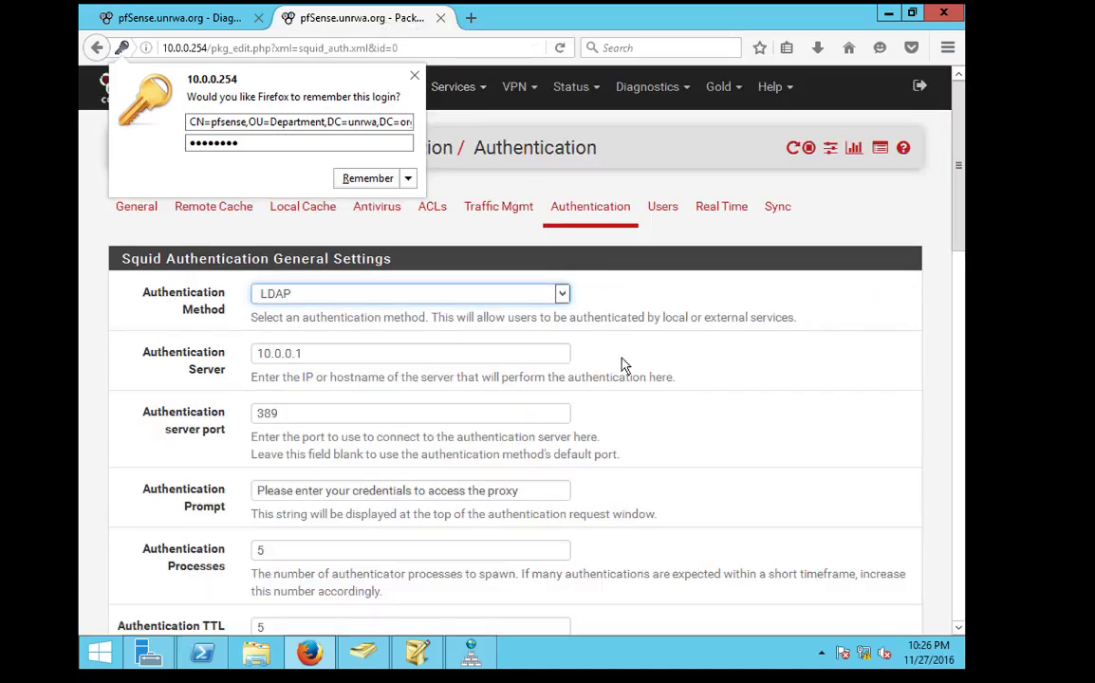
scroll(624, 366, "down", 10)
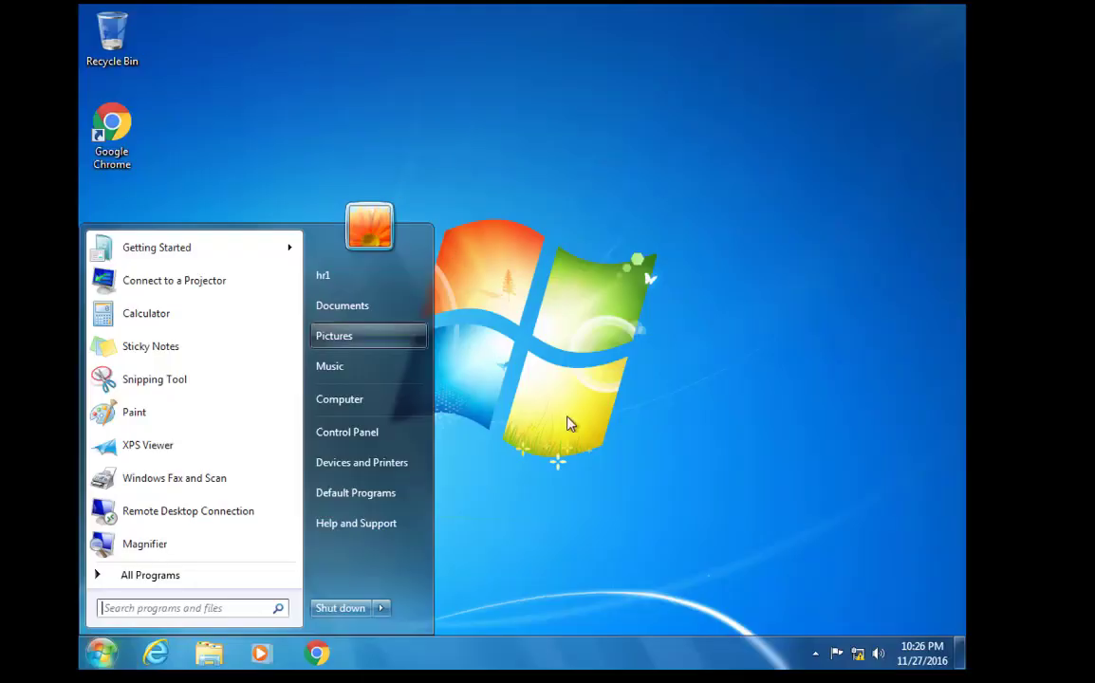
Launch Internet Explorer and submit a user name and password at the 10.0.0.254 proxy prompt
left_click(122, 648)
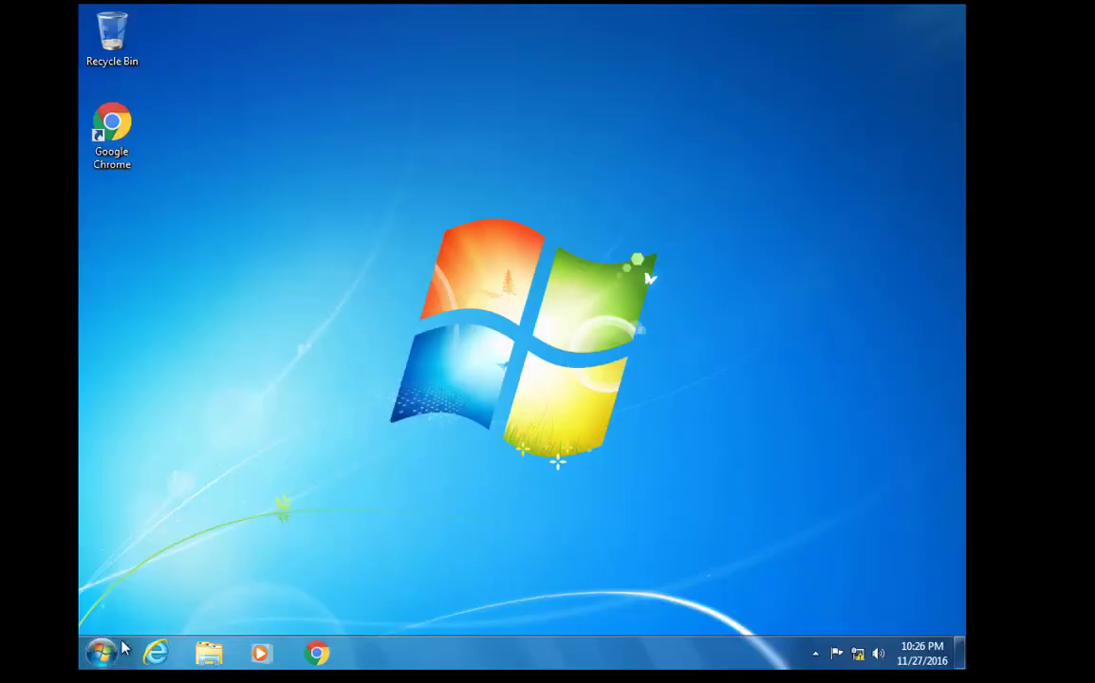
left_click(156, 651)
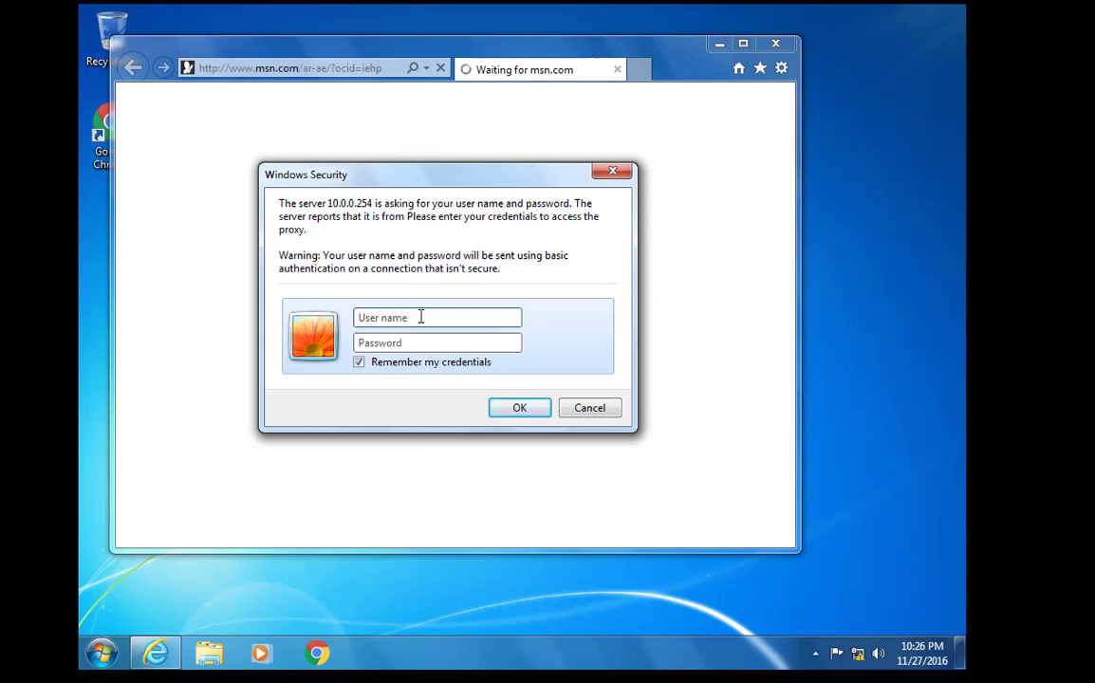
type("hr")
key("Tab")
key("Return")
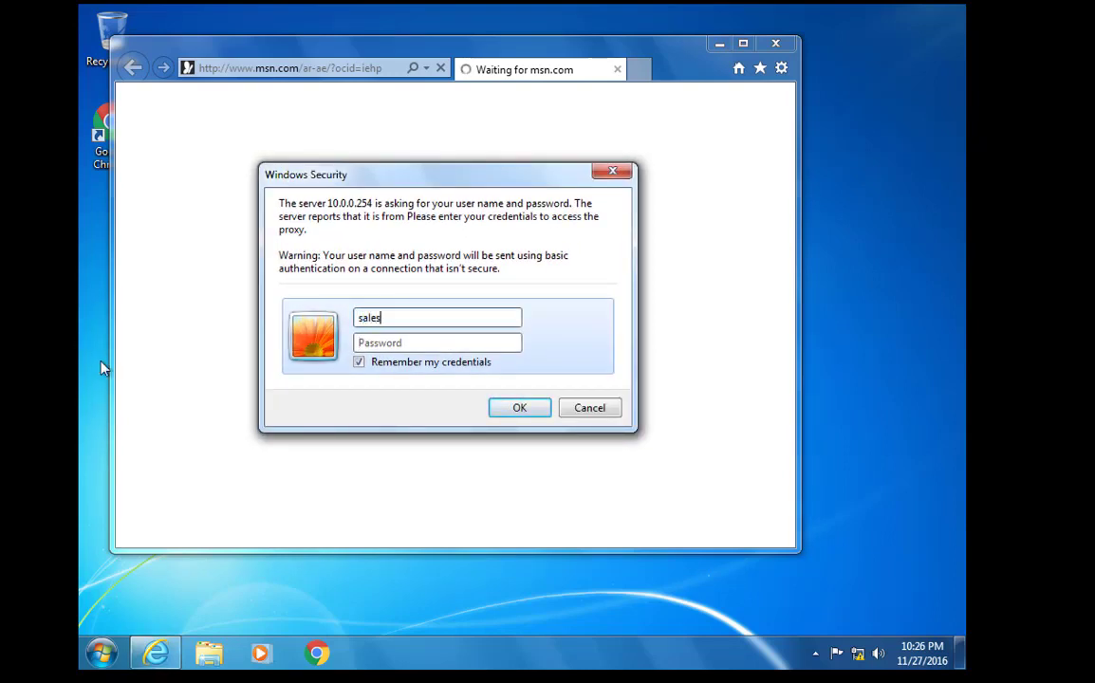
Complete the proxy login as the sales test user with its password and submit it
type("1")
key("Tab")
key("Return")
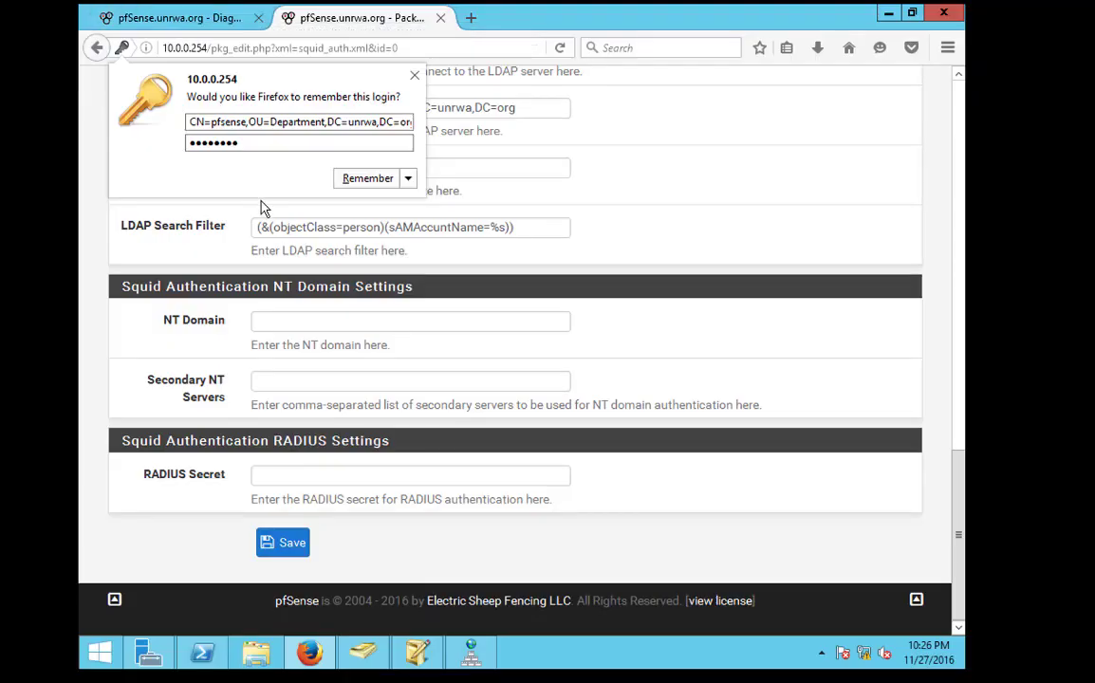
Remove 'CN=internet,' from the LDAP Base Domain and save the authentication settings
left_click(310, 231)
scroll(309, 231, "up", 2)
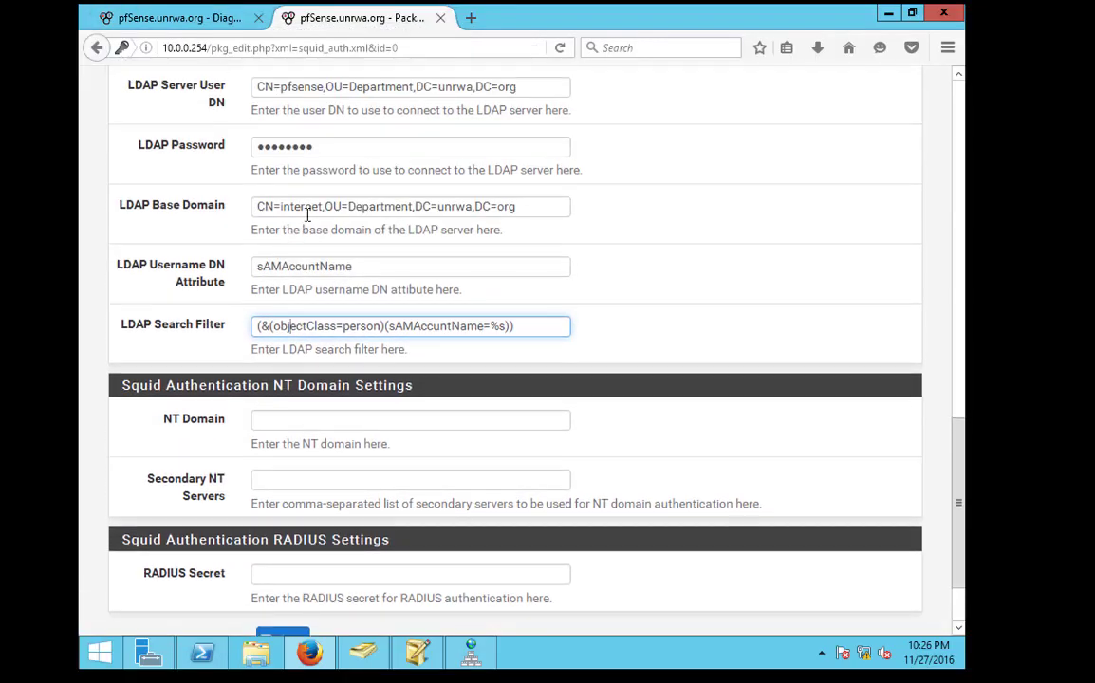
left_click_drag(325, 207, 230, 209)
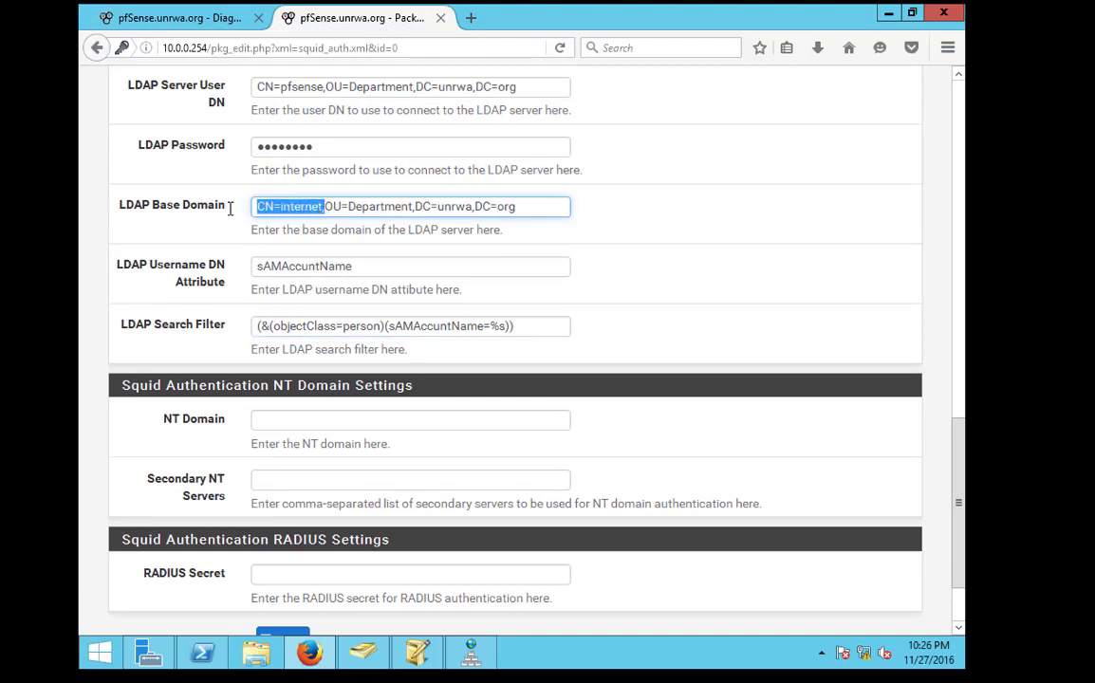
key("BackSpace")
scroll(223, 228, "down", 2)
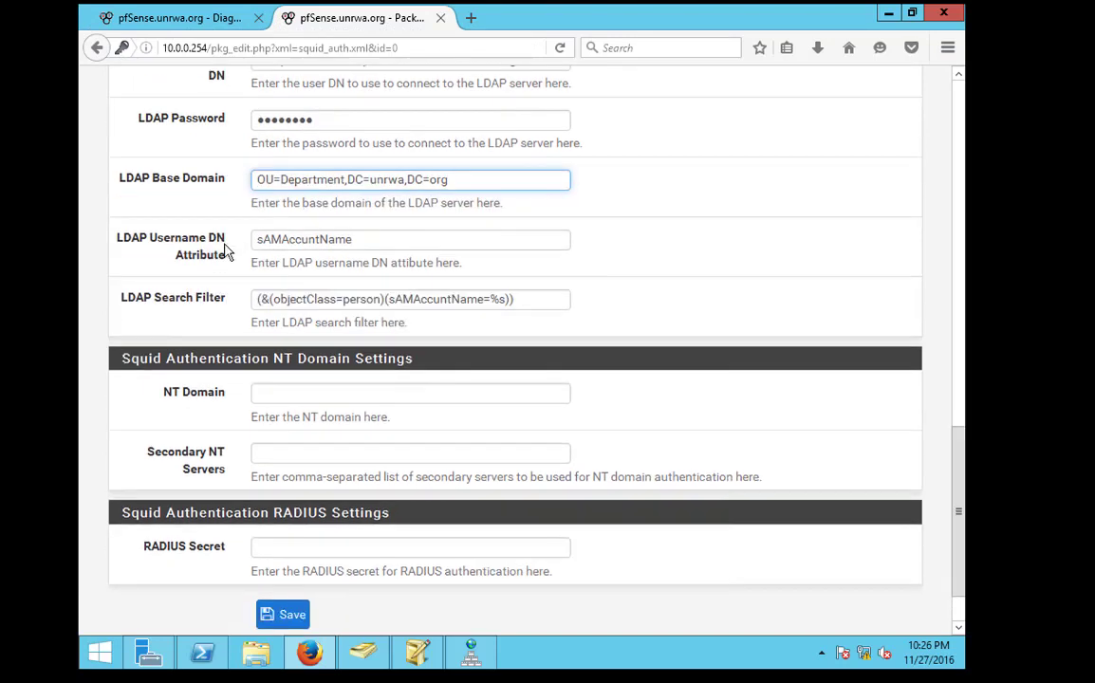
left_click(285, 543)
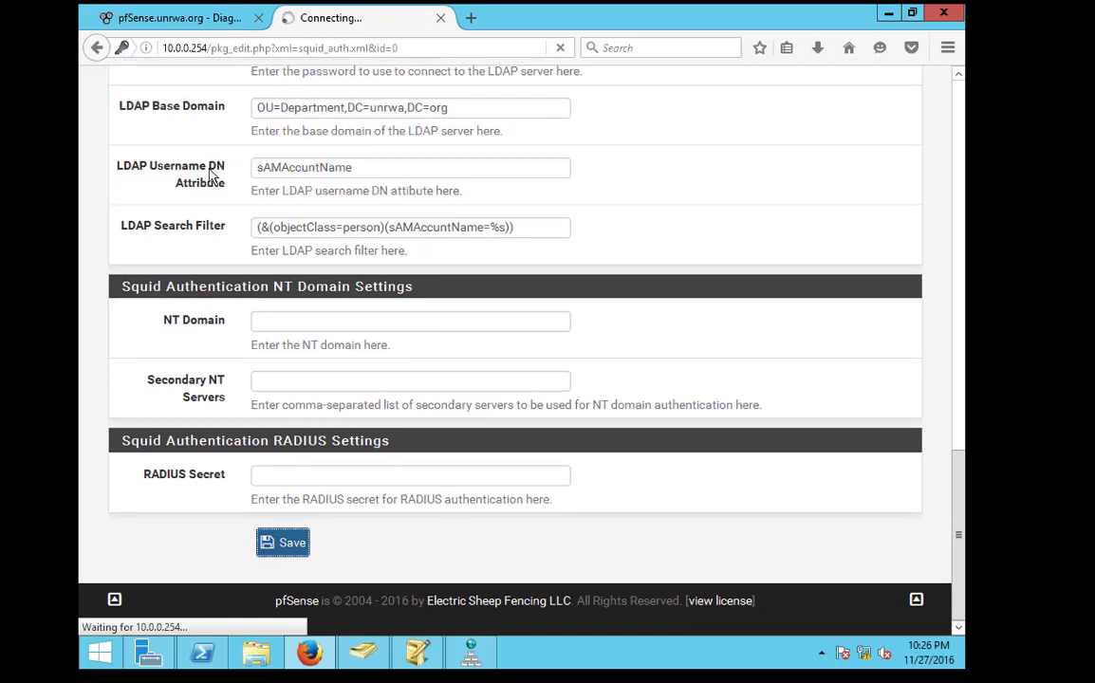
Select the Username DN Attribute value and resubmit the proxy login with the password
scroll(384, 313, "down", 10)
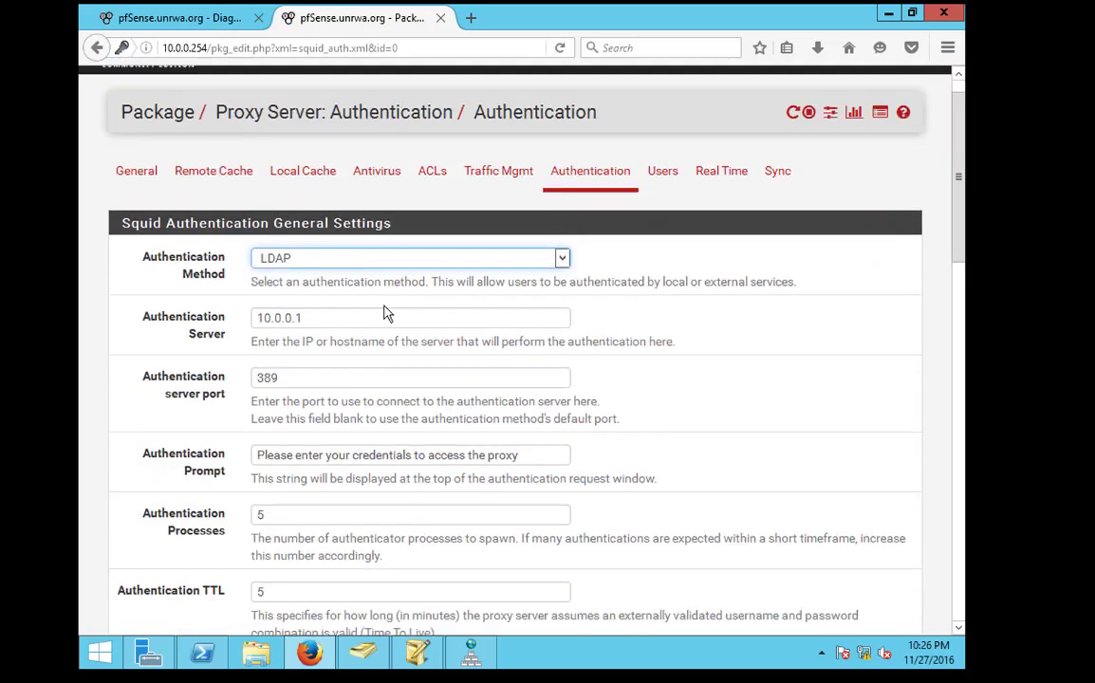
scroll(368, 393, "down", 3)
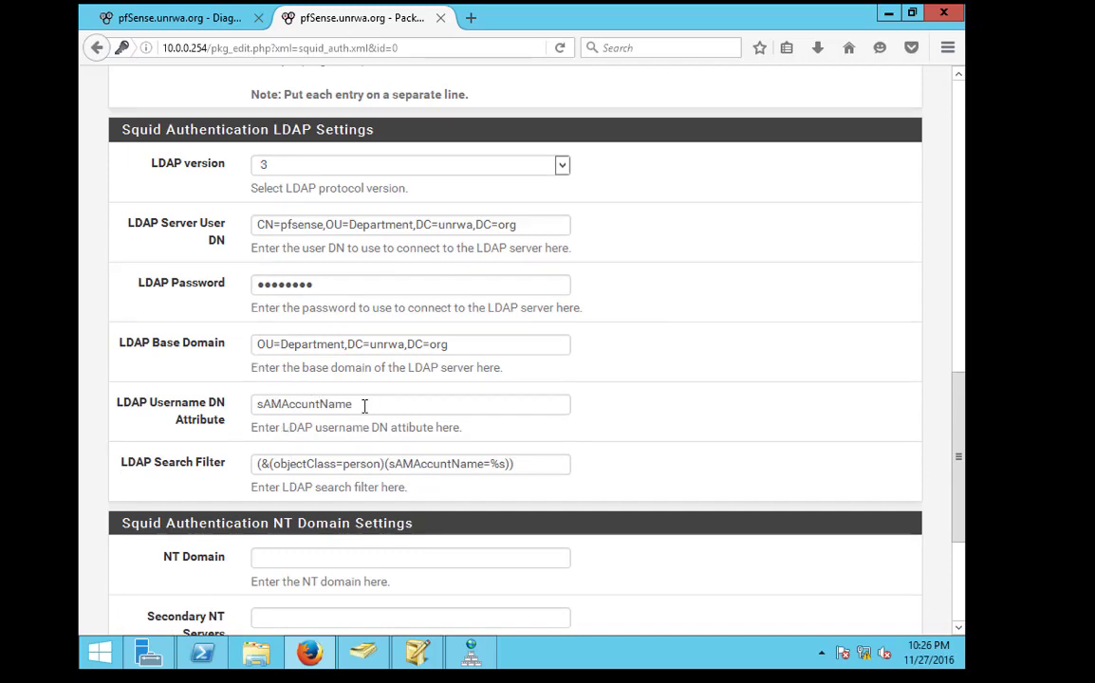
double_click(259, 403)
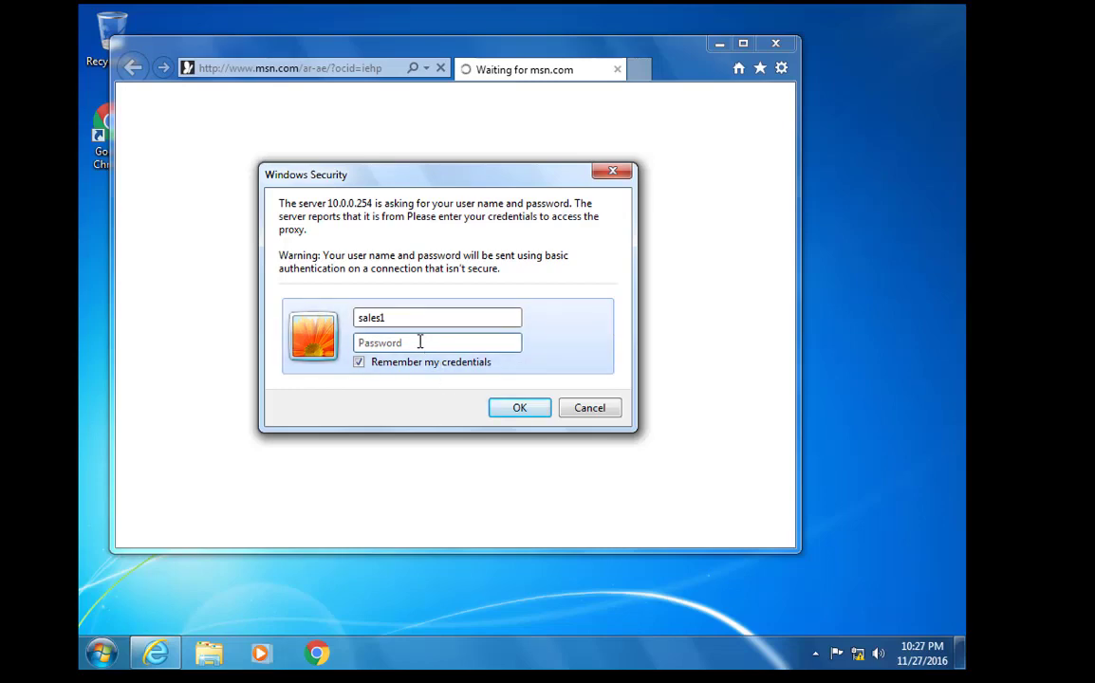
key("Return")
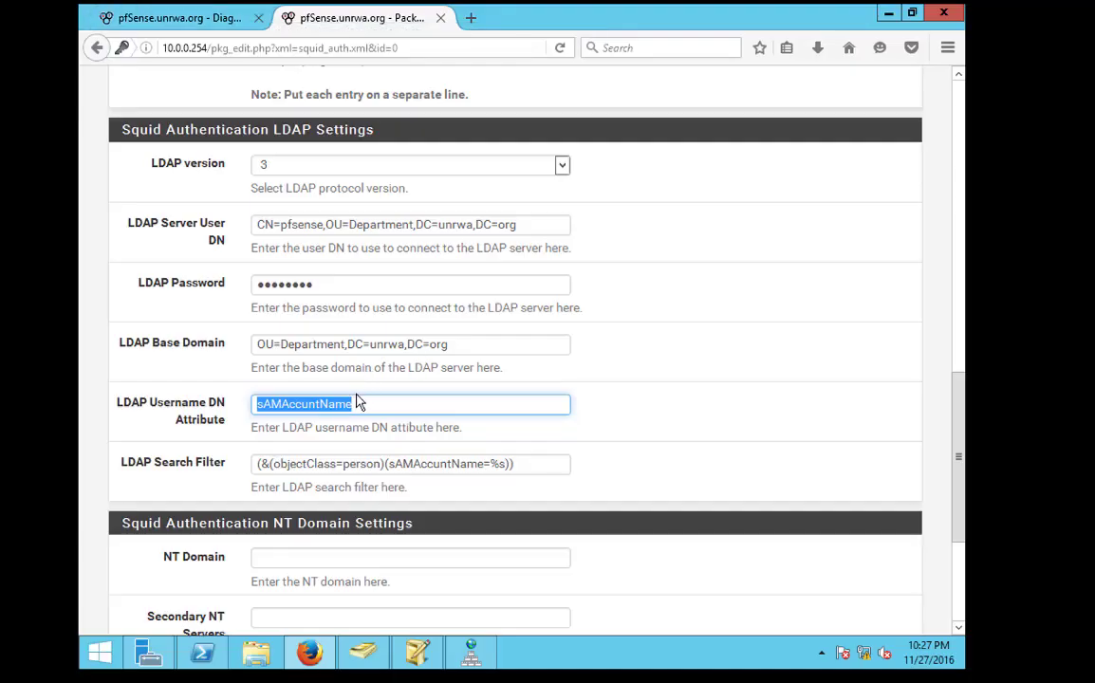
Replace the LDAP Username DN Attribute sAMAccuntName with uid and save
type("uid")
scroll(367, 403, "down", 5)
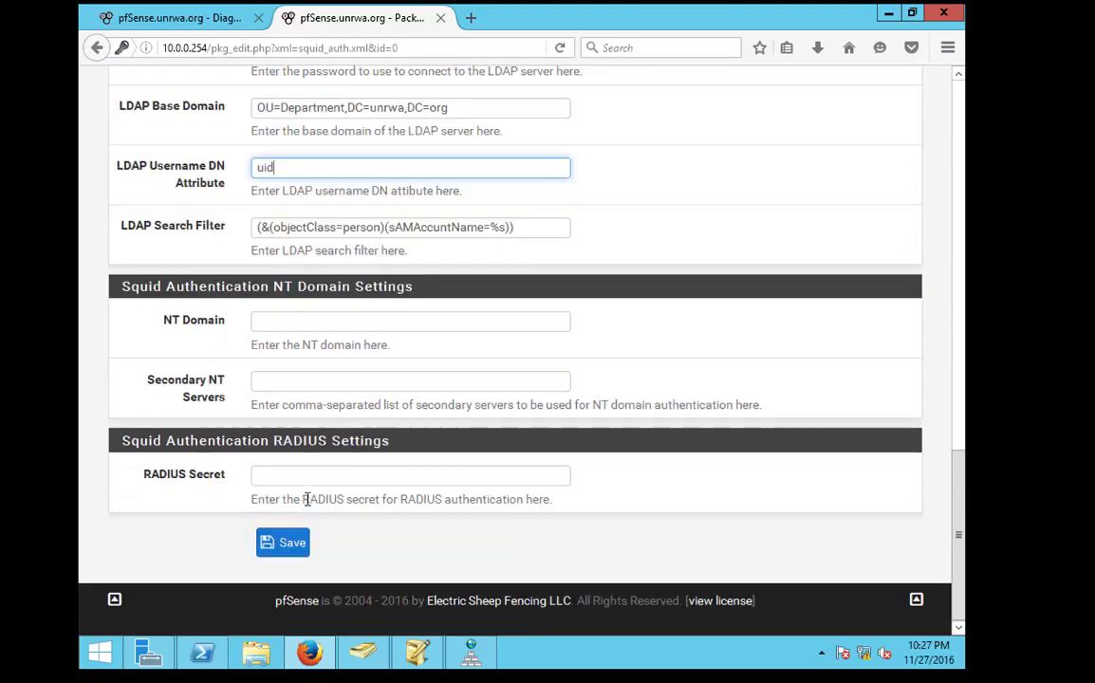
left_click(293, 552)
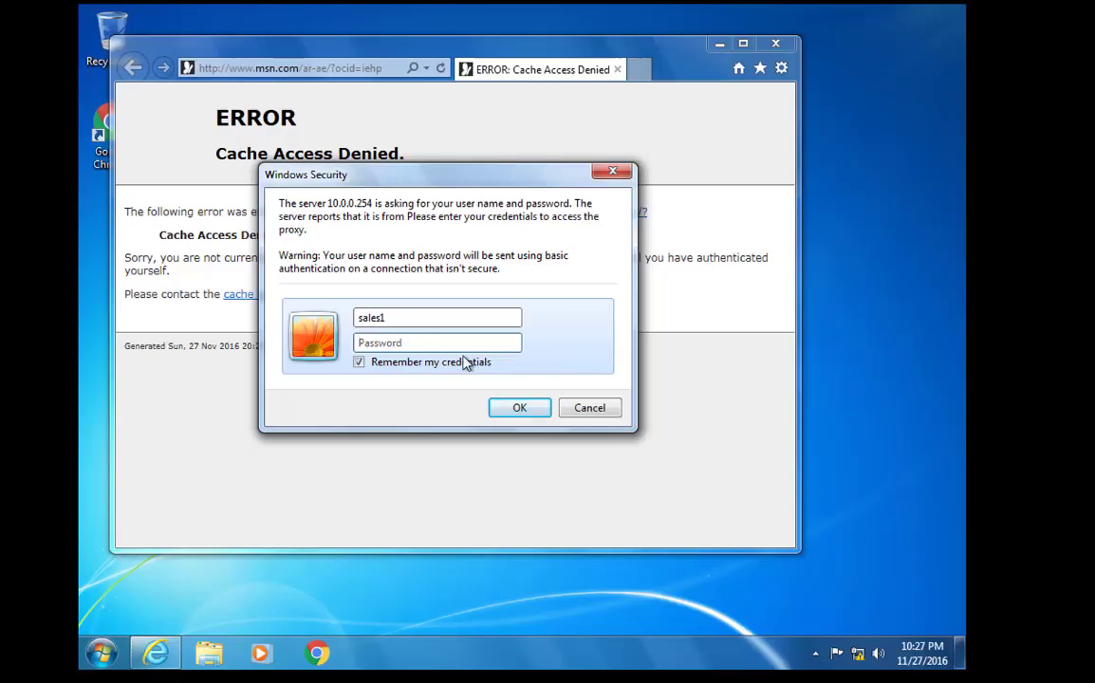
Re-enter the proxy login password in Windows Security and submit it again
type("•")
key("BackSpace")
type("•")
key("BackSpace")
type("••")
key("Return")
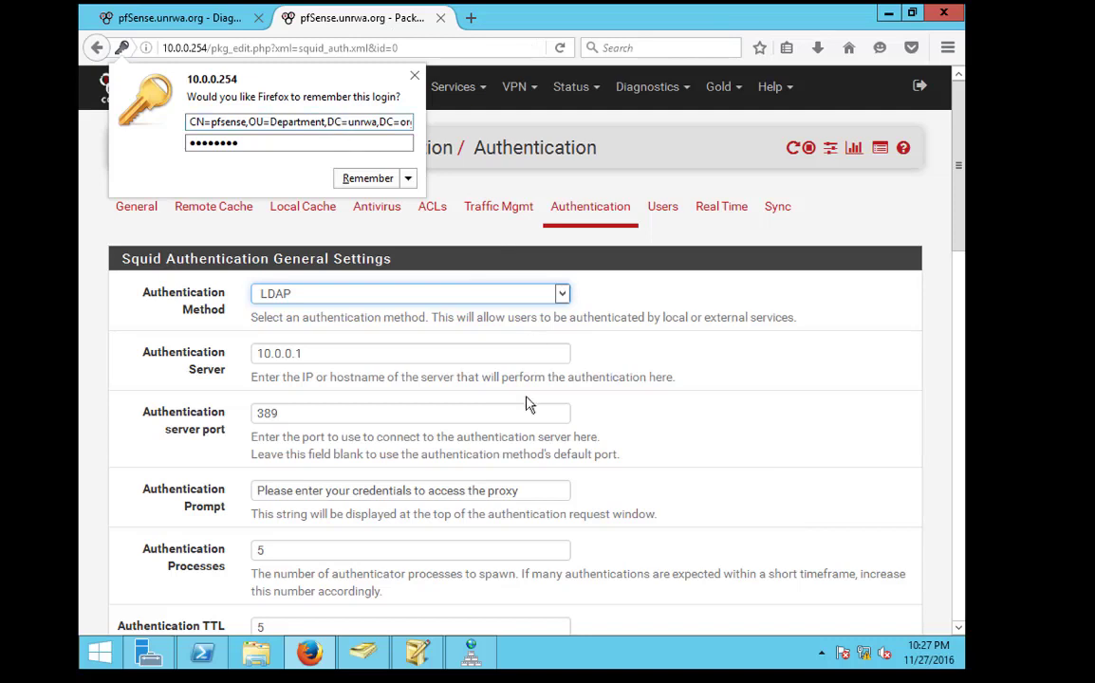
Correct the LDAP Search Filter's attribute name to read sAMAcountName=%s
left_click(343, 142)
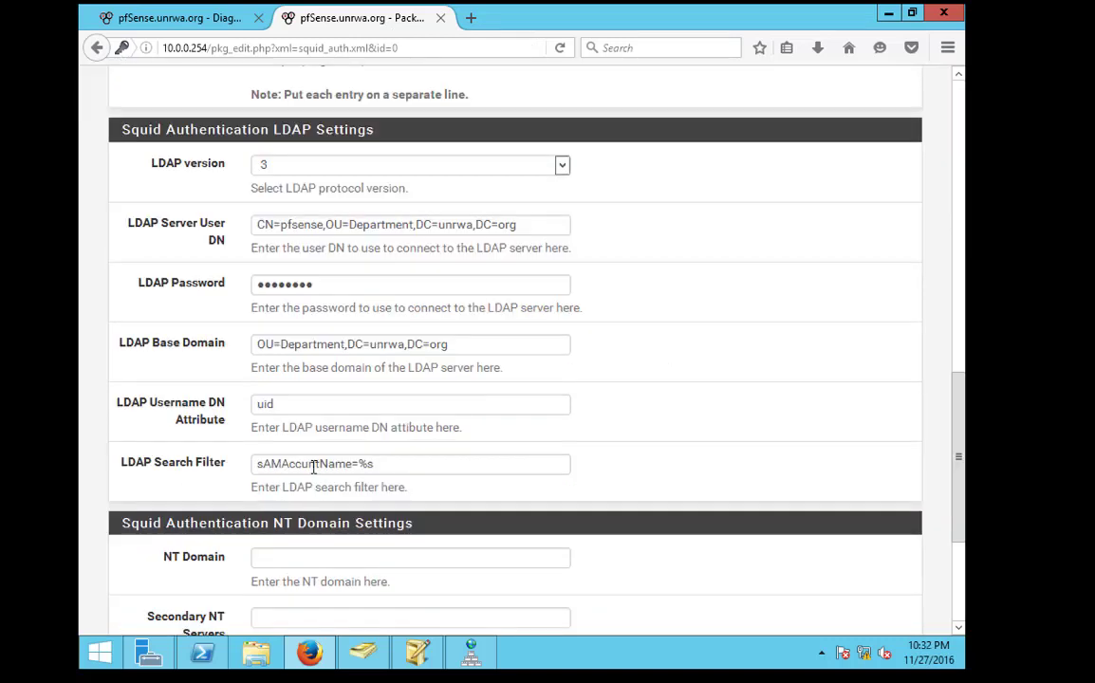
left_click(314, 465)
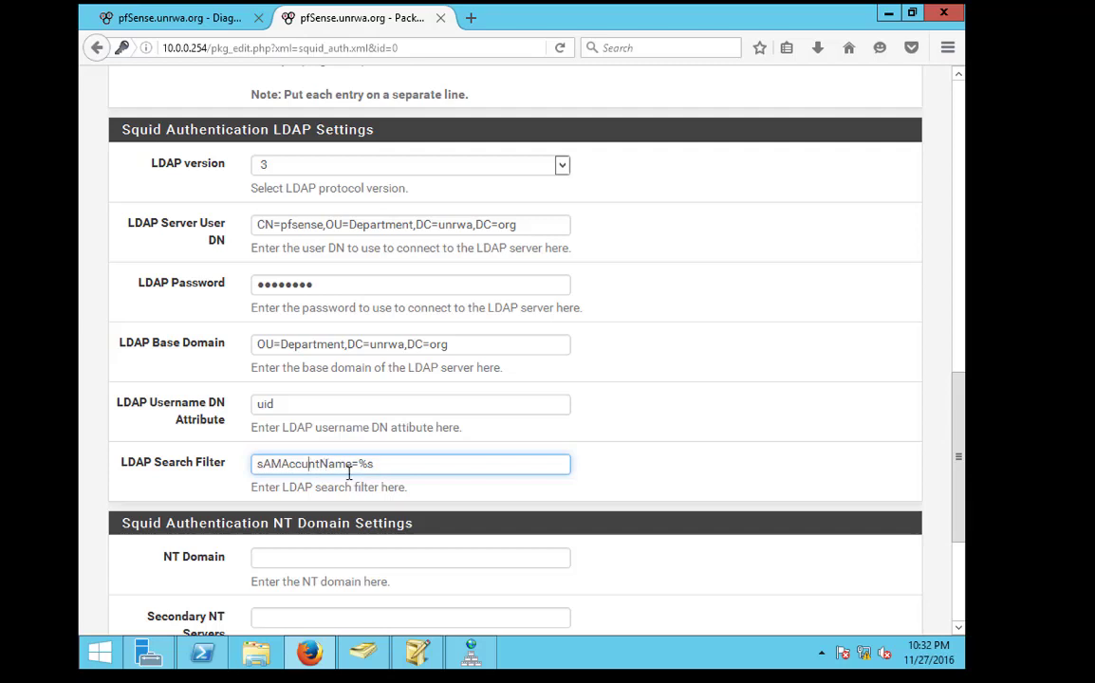
key("BackSpace")
key("BackSpace")
key("BackSpace")
key("BackSpace")
key("BackSpace")
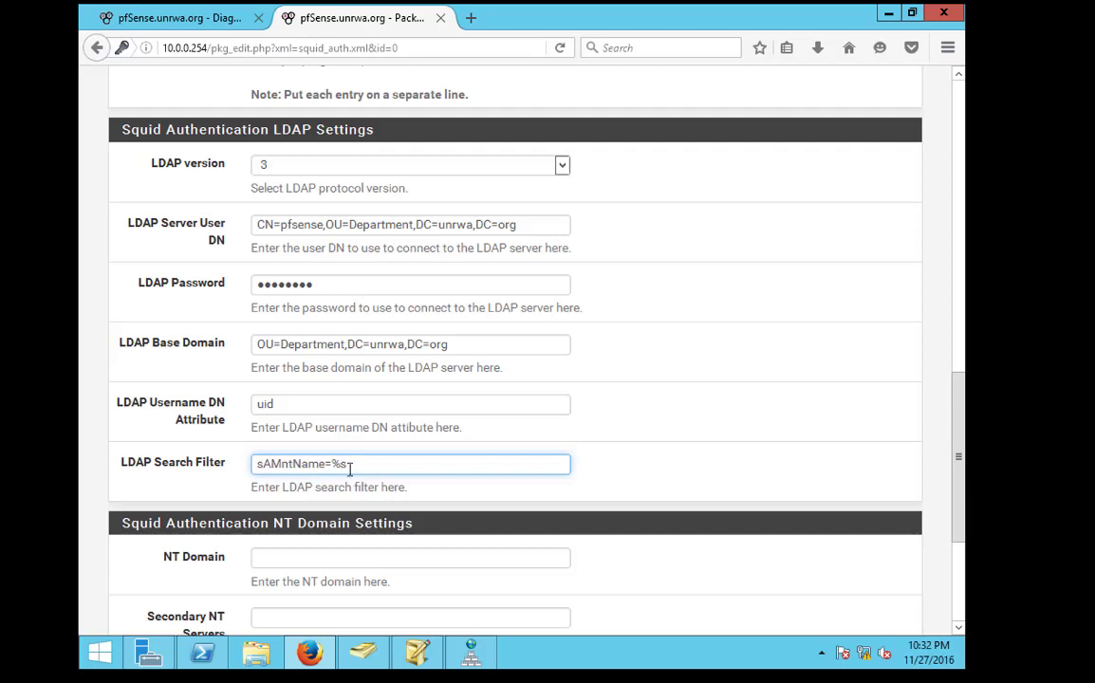
type("Accou")
key("BackSpace")
key("BackSpace")
type("count")
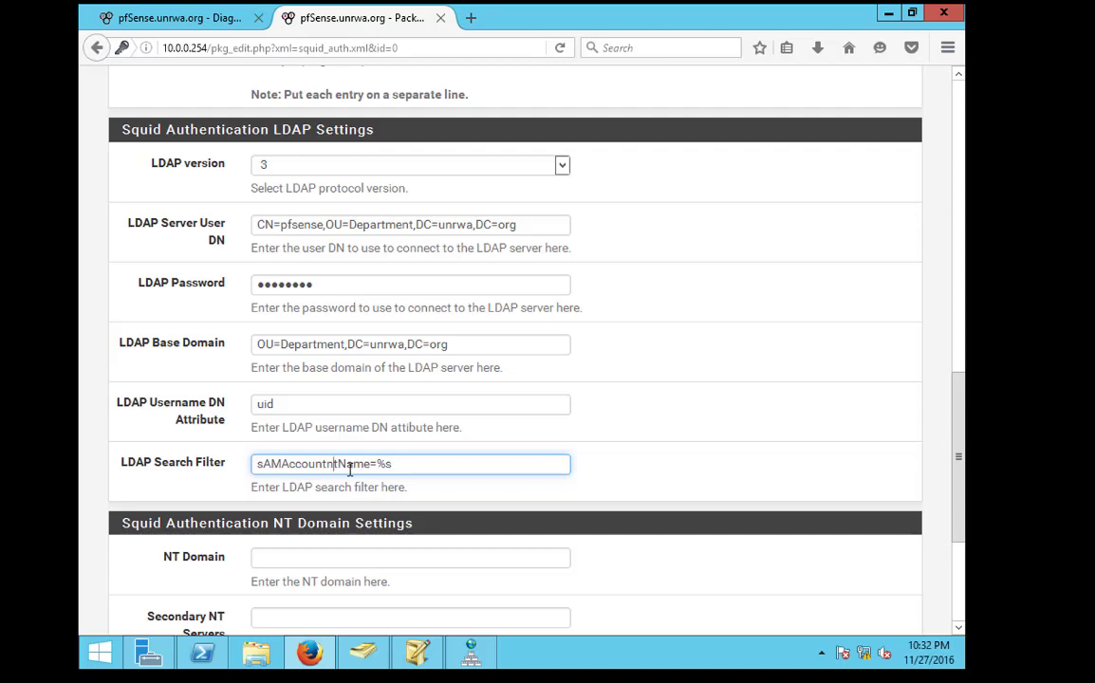
key("BackSpace")
key("BackSpace")
key("Left")
key("BackSpace")
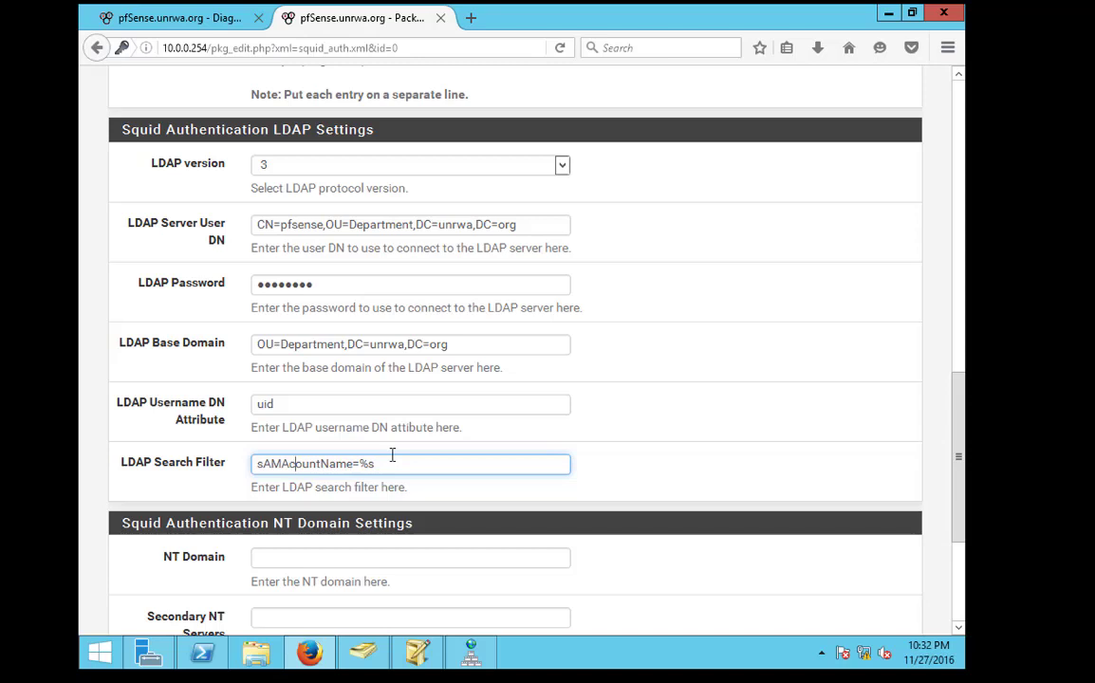
key("BackSpace")
key("BackSpace")
key("BackSpace")
key("BackSpace")
key("BackSpace")
type("count")
Save the edited search filter and dismiss Firefox's remember-login popup
scroll(383, 457, "down", 4)
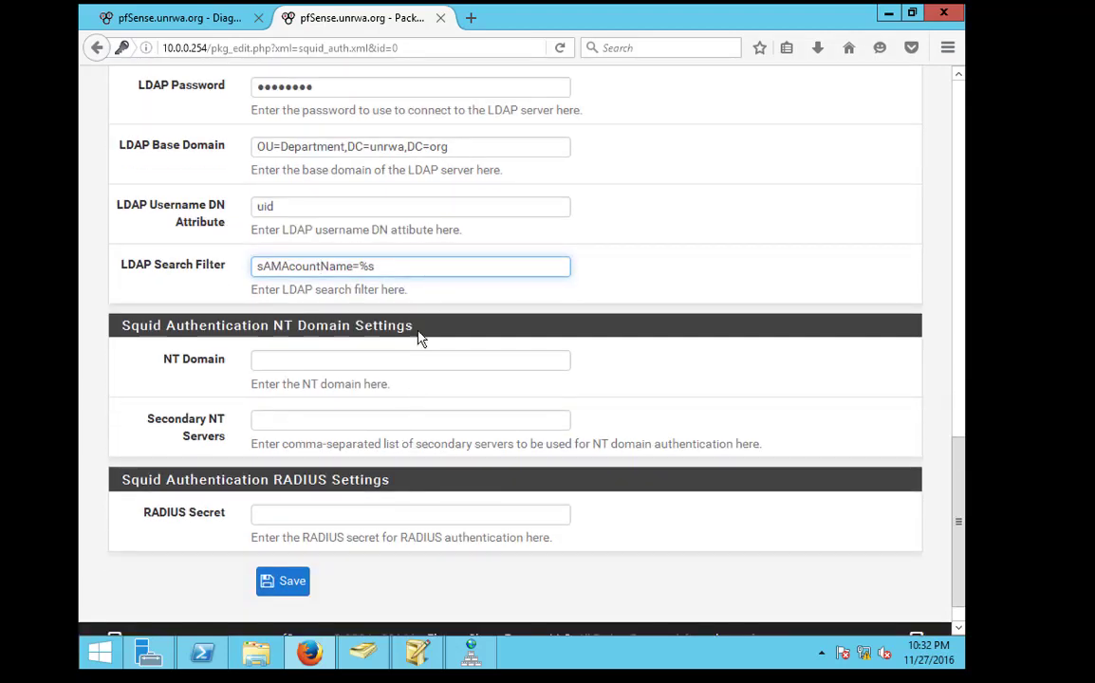
left_click(295, 578)
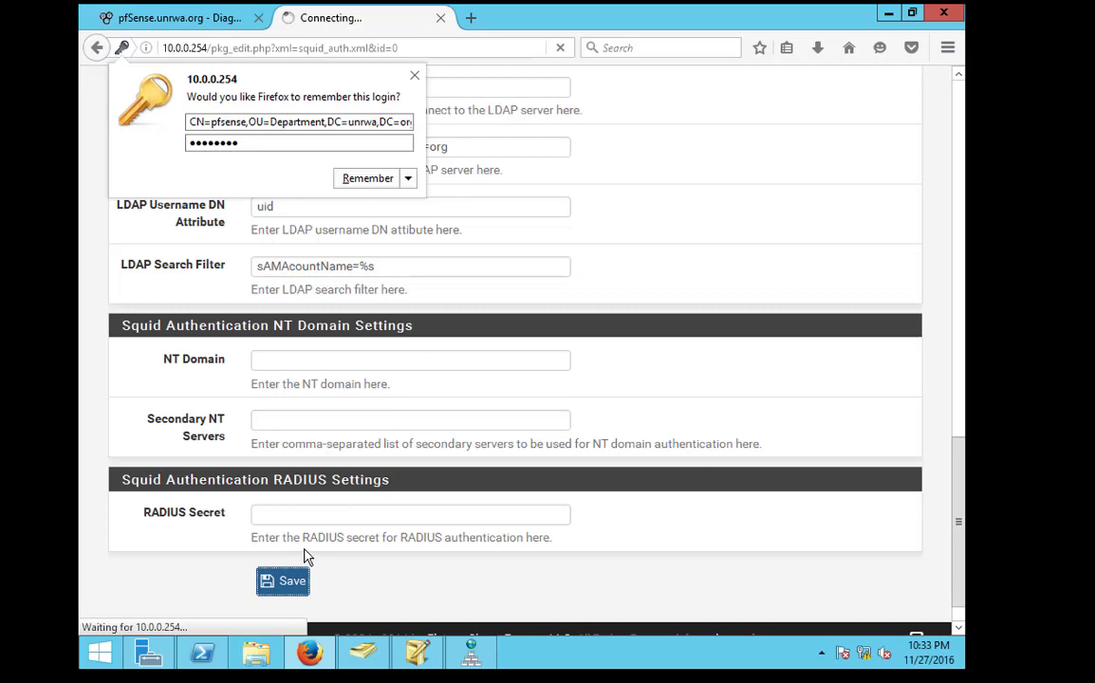
left_click(414, 78)
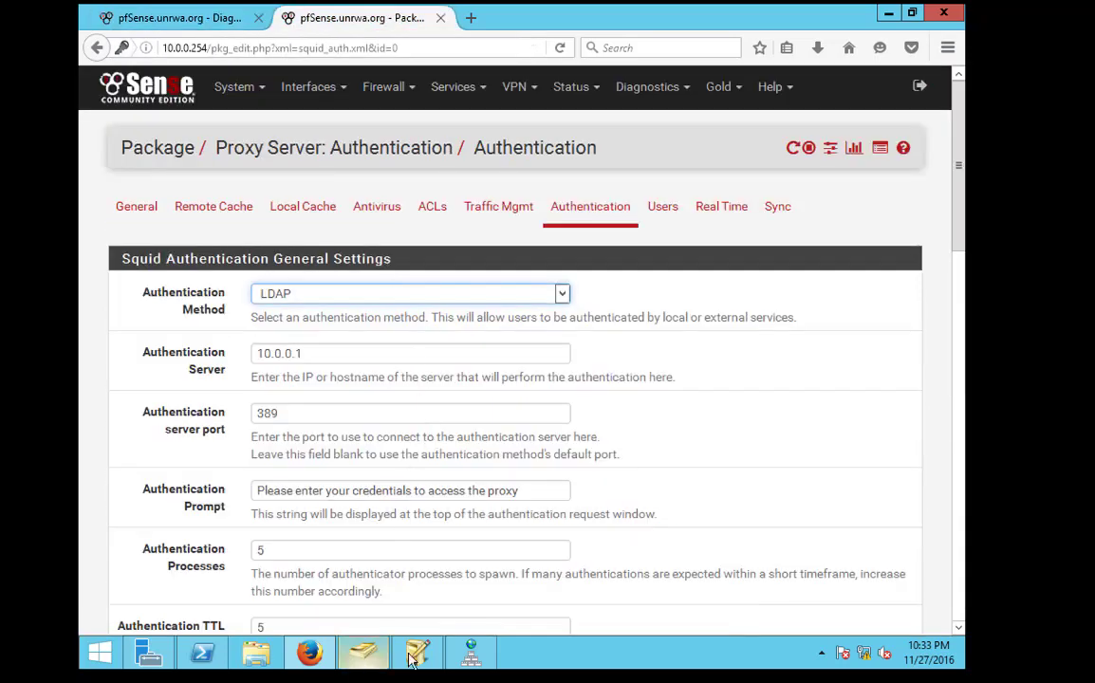
In ADSI Edit, inspect the Department OU's name attribute in its properties
left_click(429, 653)
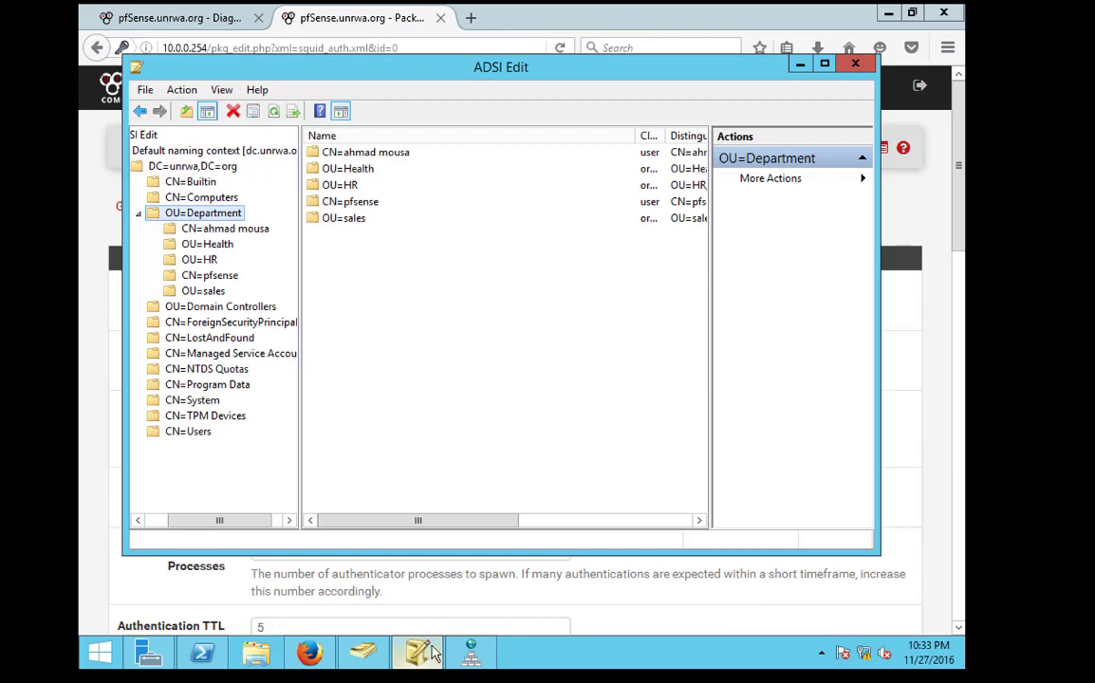
right_click(234, 216)
left_click(284, 395)
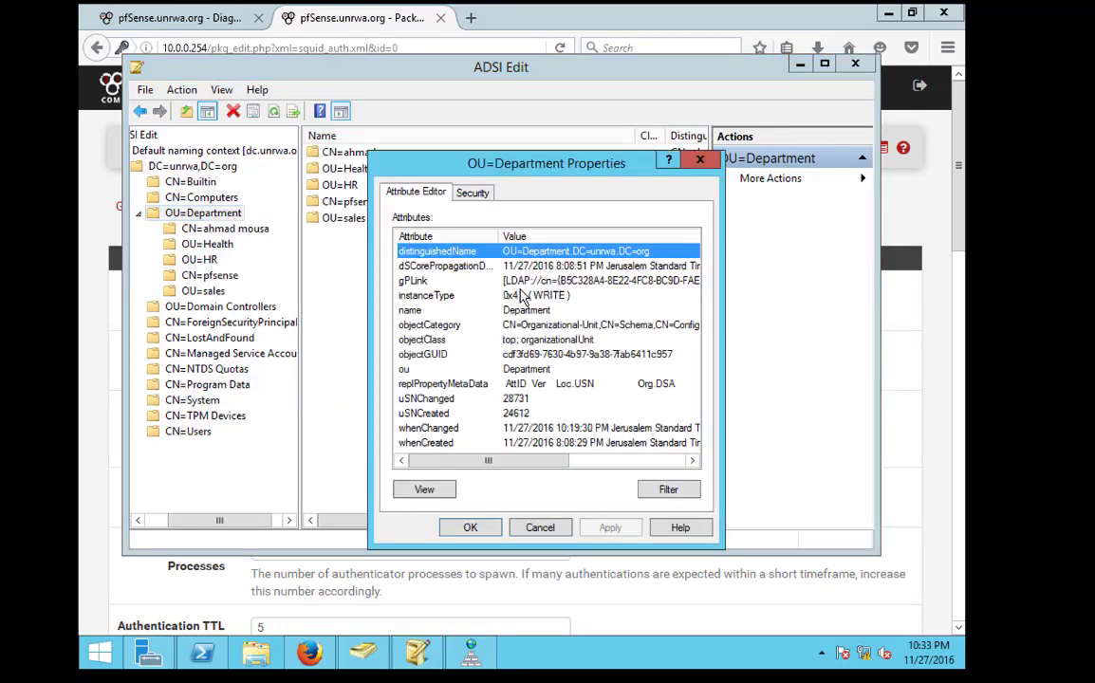
left_click(418, 311)
scroll(465, 432, "right", 3)
scroll(467, 420, "left", 3)
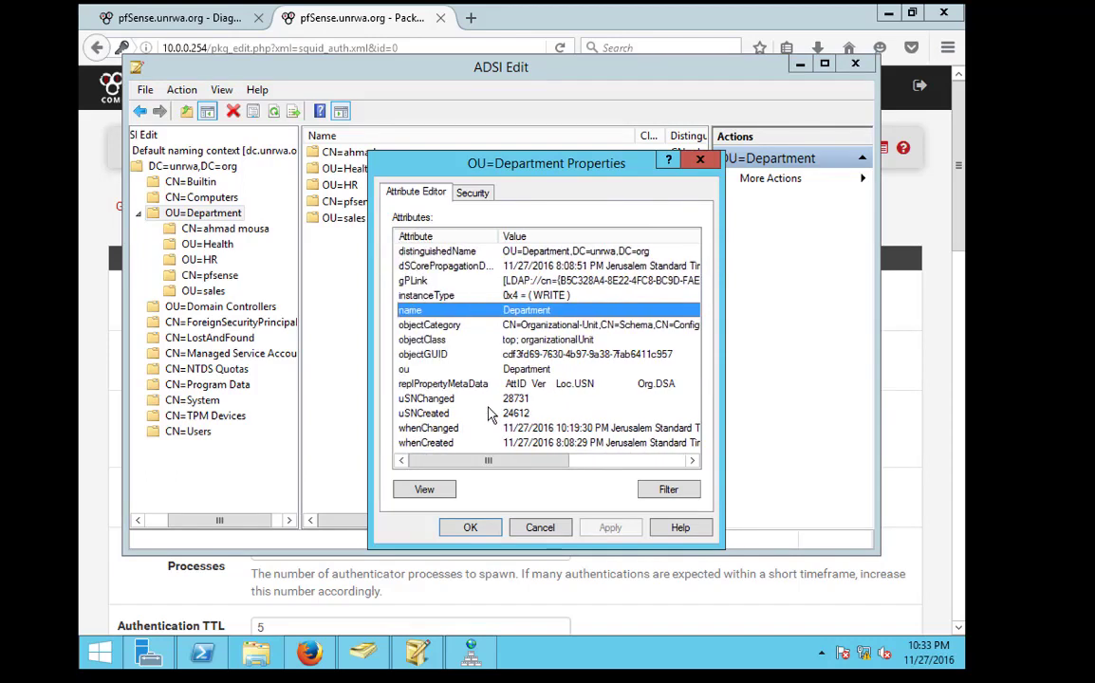
left_click(701, 161)
Check the CN=pfsense user's distinguishedName and sAMAccountName, then return to Firefox
right_click(339, 201)
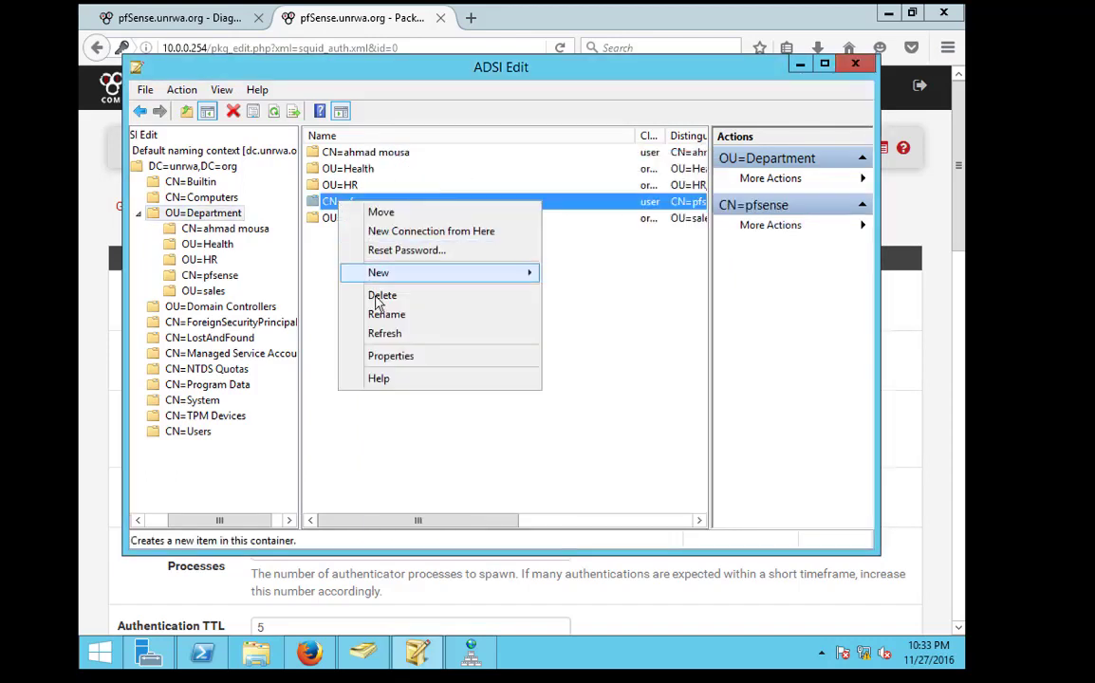
left_click(357, 356)
double_click(380, 333)
left_click(634, 377)
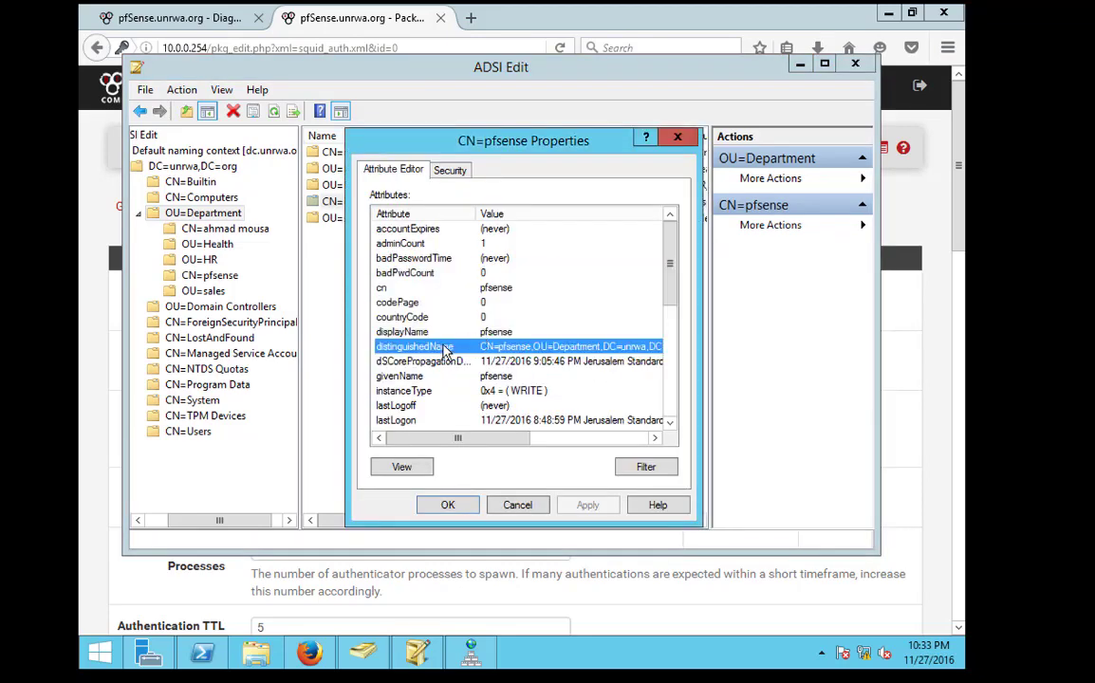
scroll(397, 319, "down", 6)
left_click(397, 319)
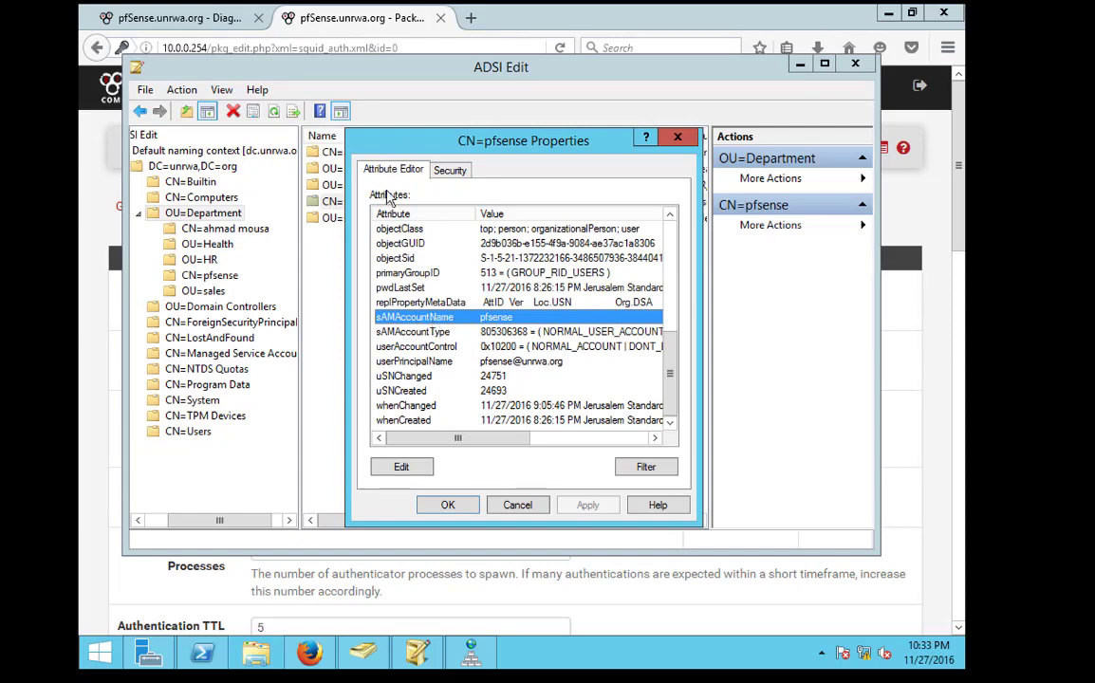
left_click(228, 17)
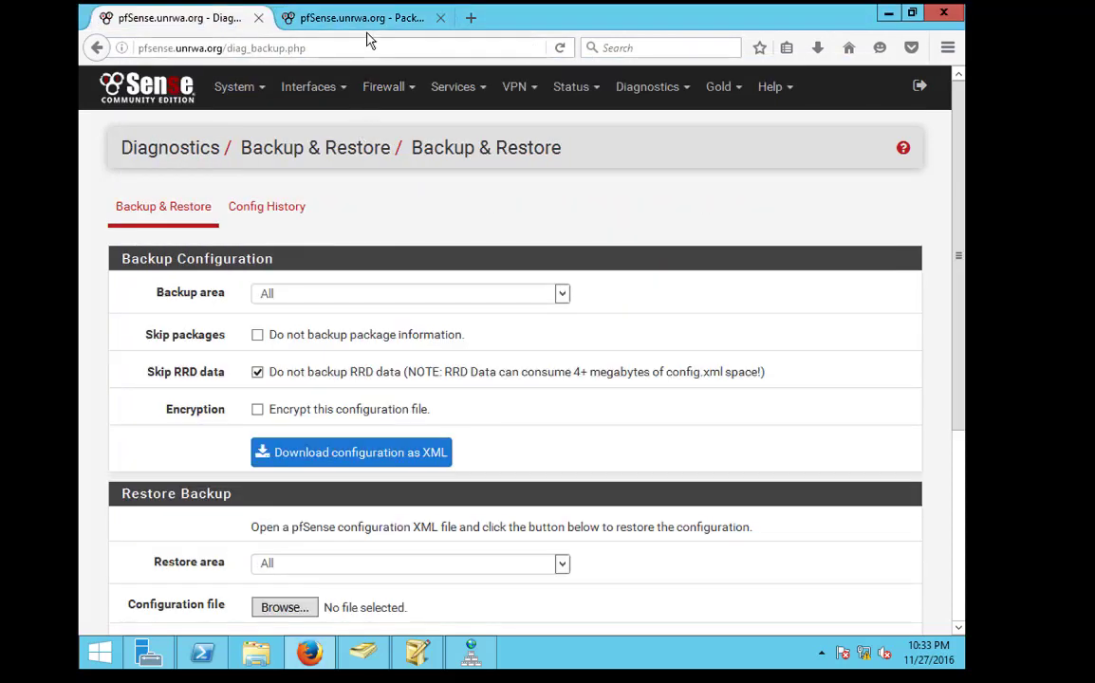
Bring up the Proxy Server Authentication tab and close the Backup & Restore tab
left_click(369, 22)
left_click(254, 17)
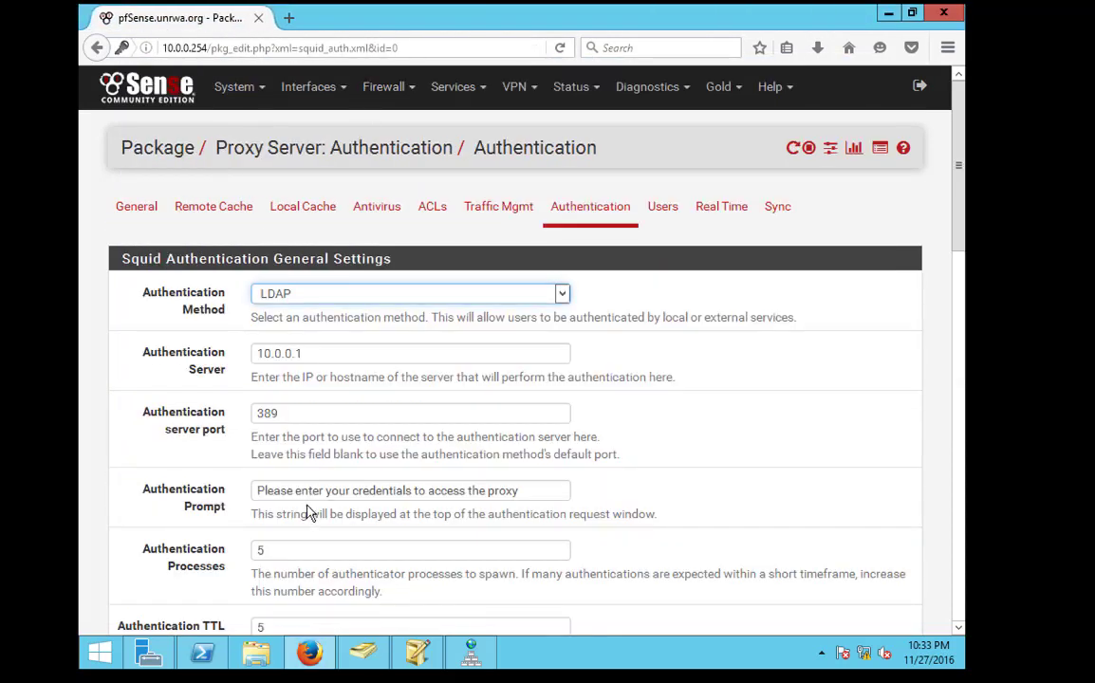
scroll(308, 513, "down", 5)
scroll(308, 512, "down", 5)
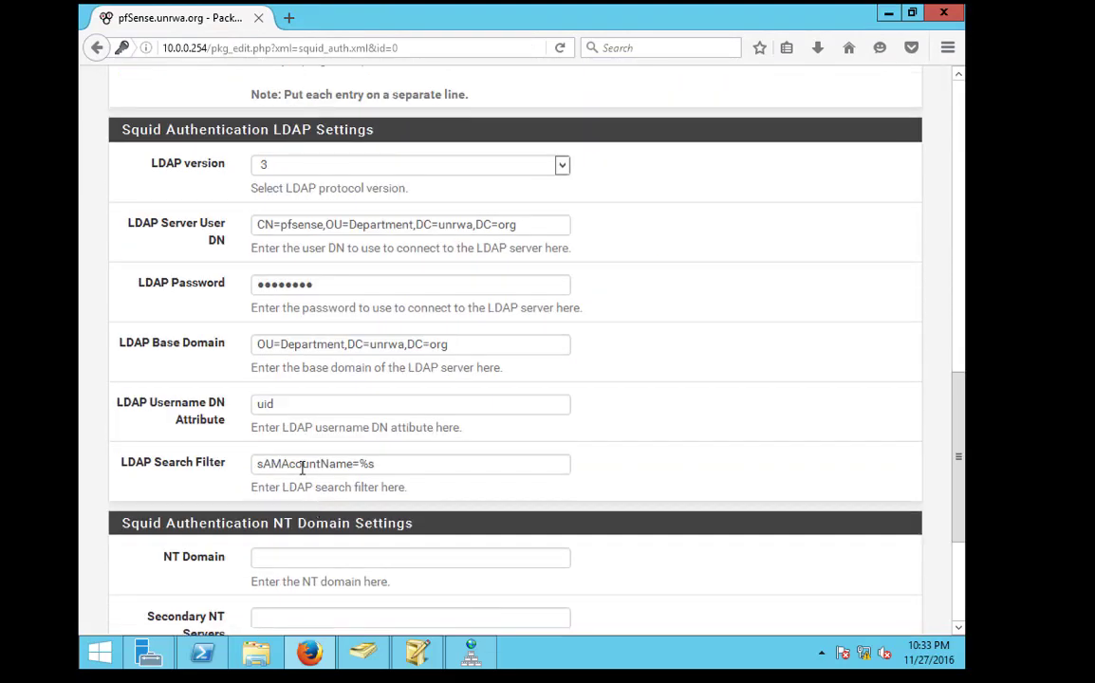
Insert the missing 'c' so the LDAP Search Filter reads sAMAccountName=%s, and save
left_click(301, 465)
left_click(301, 465)
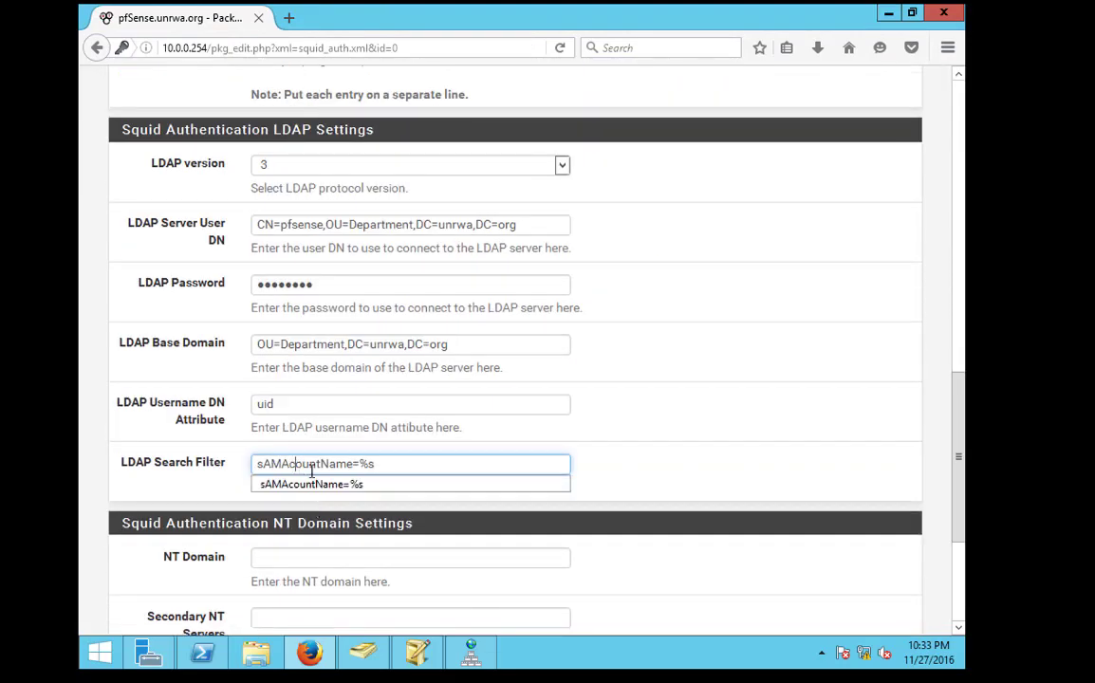
type("c")
left_click(536, 406)
scroll(380, 484, "down", 1)
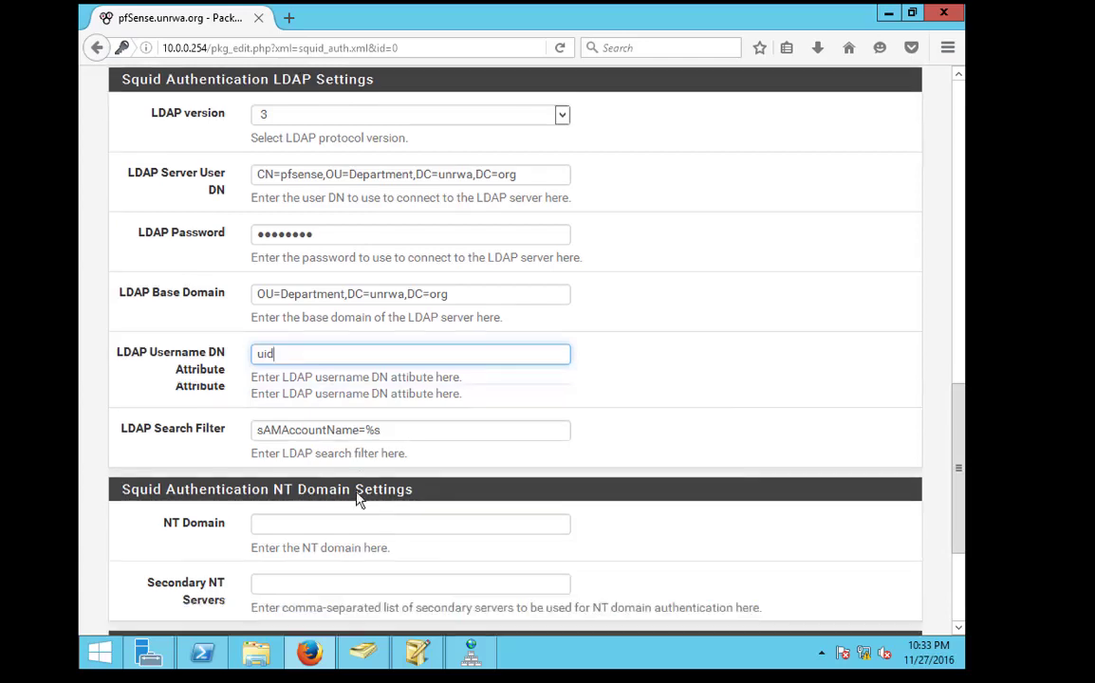
scroll(359, 501, "down", 3)
left_click(290, 547)
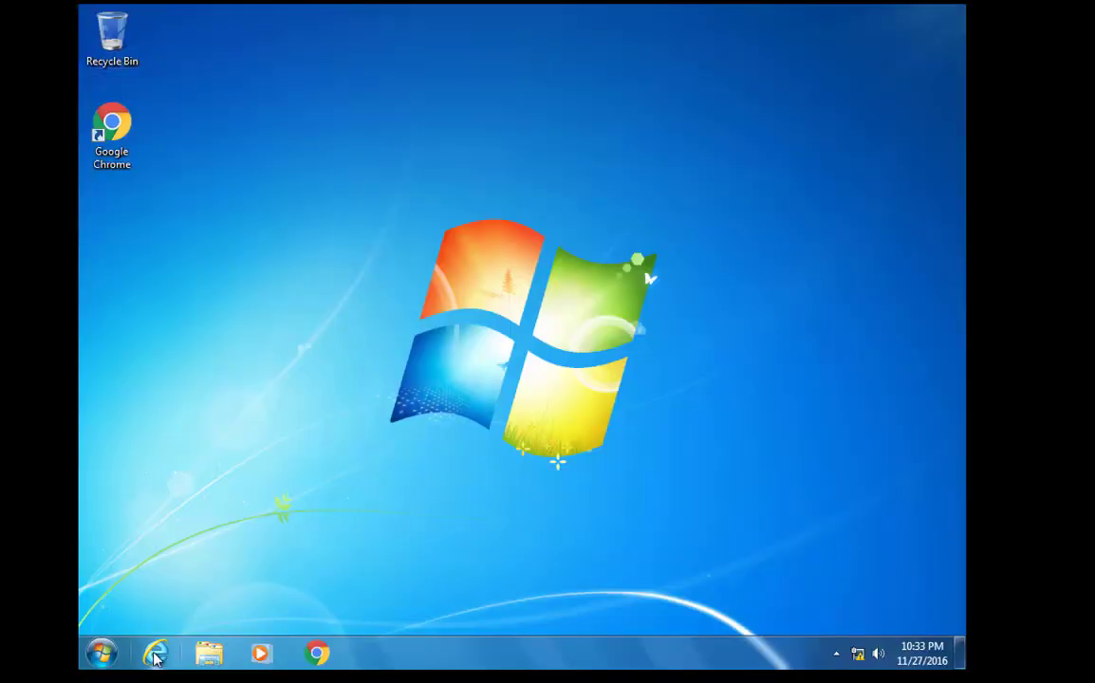
Launch Internet Explorer and sign in at the proxy prompt with the test user's password
left_click(157, 655)
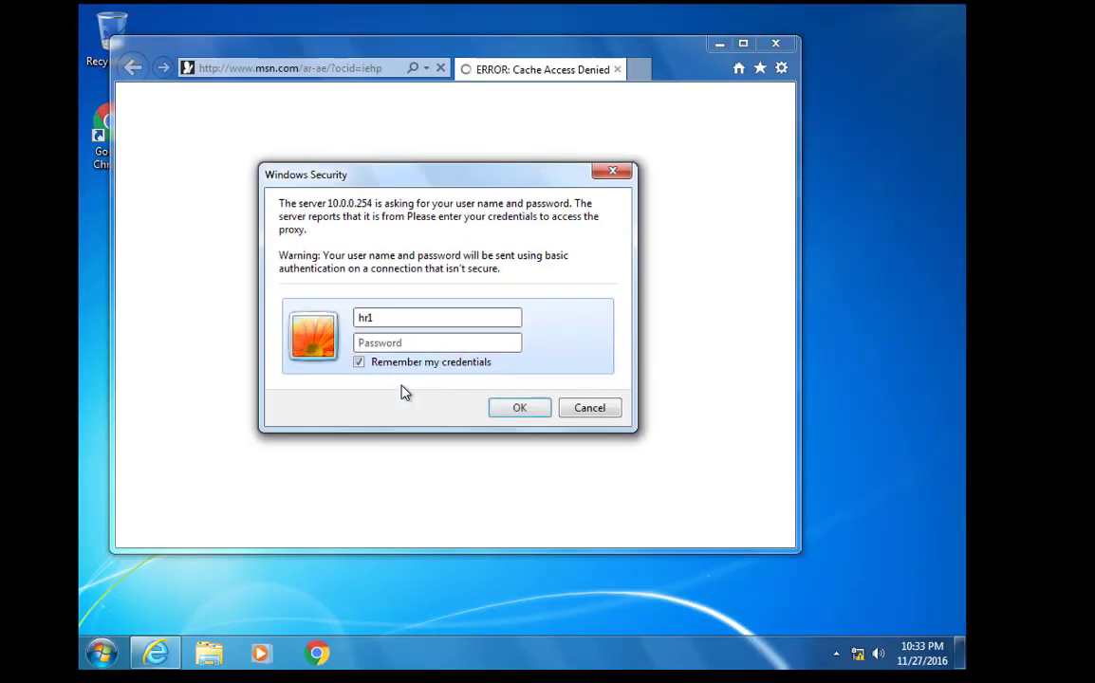
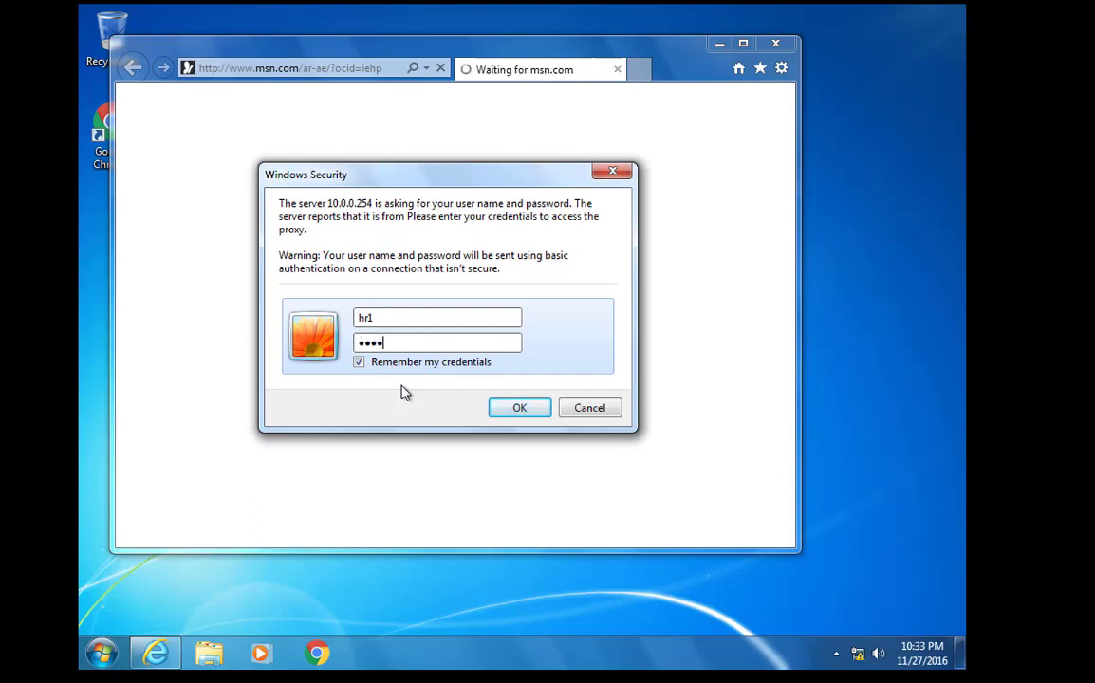
key("Return")
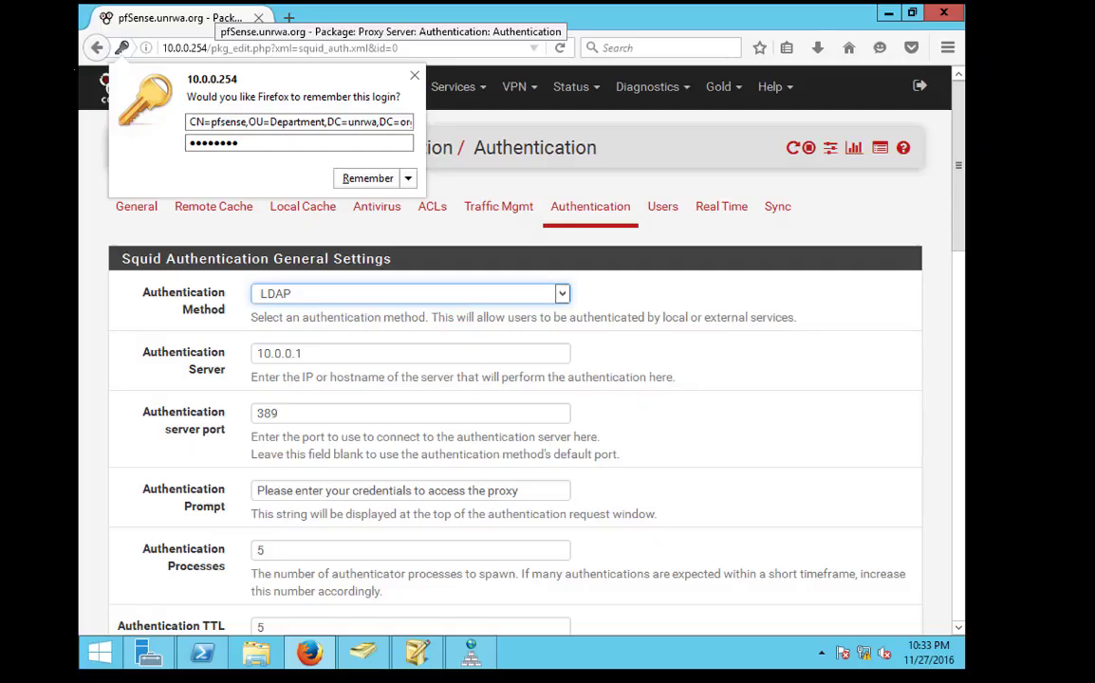
Dismiss Firefox's remember-login popup and select the LDAP Base Domain value
scroll(399, 506, "down", 9)
scroll(393, 519, "down", 3)
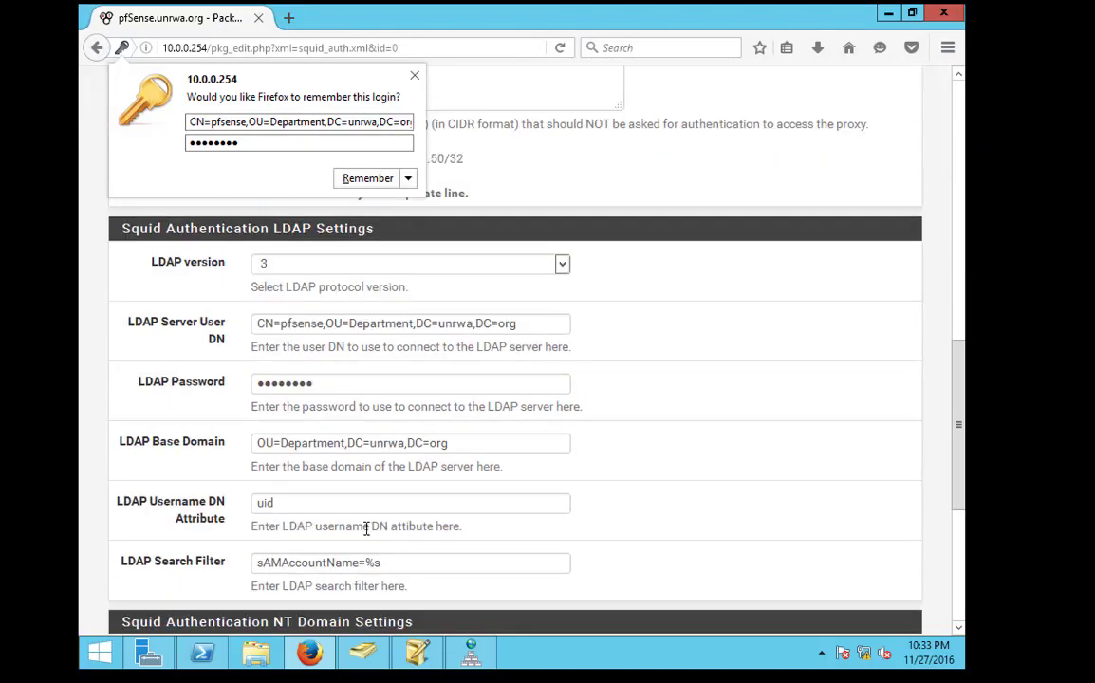
left_click(261, 369)
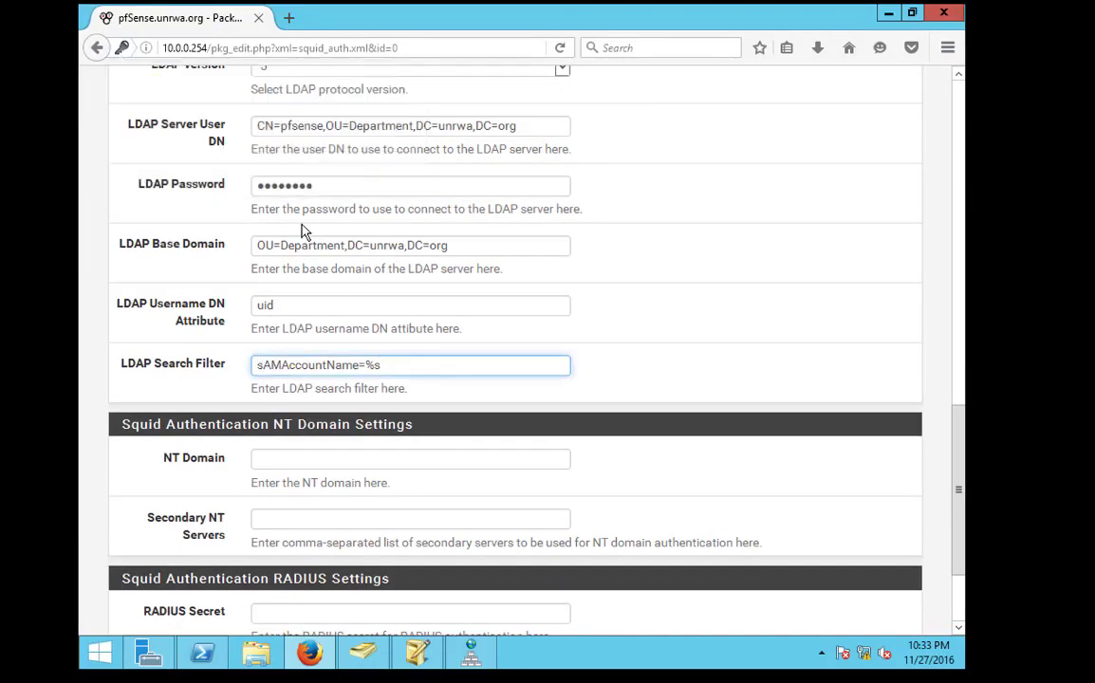
triple_click(264, 245)
left_click(279, 254)
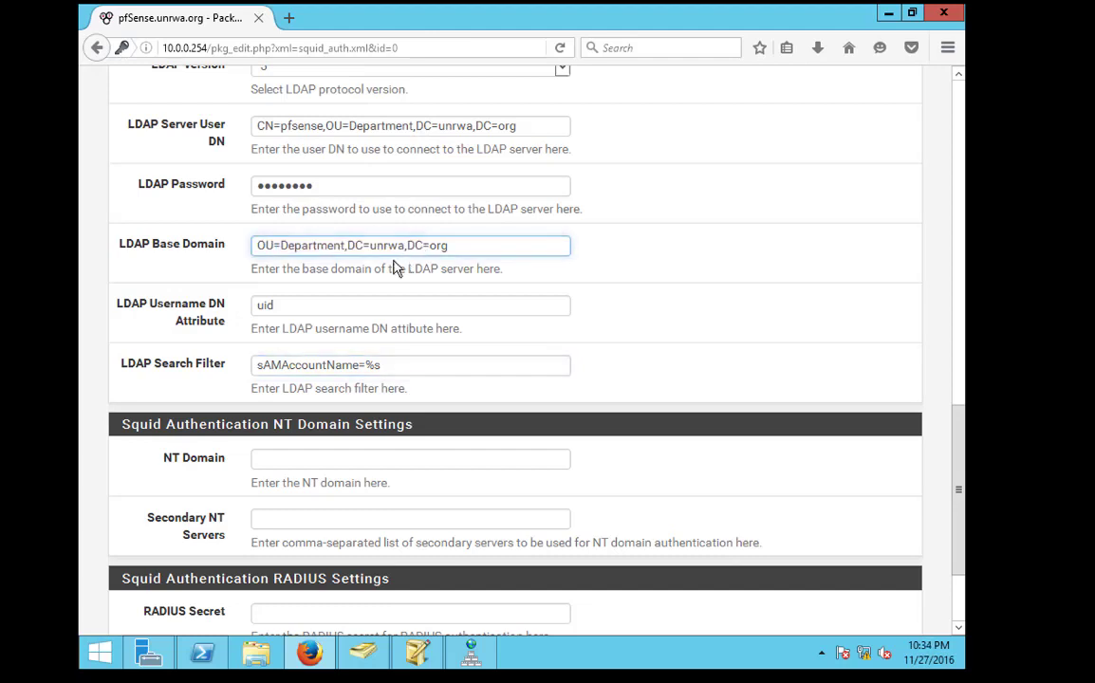
Prefix the base domain with 'cn=internet,' and save the authentication settings
left_click(259, 247)
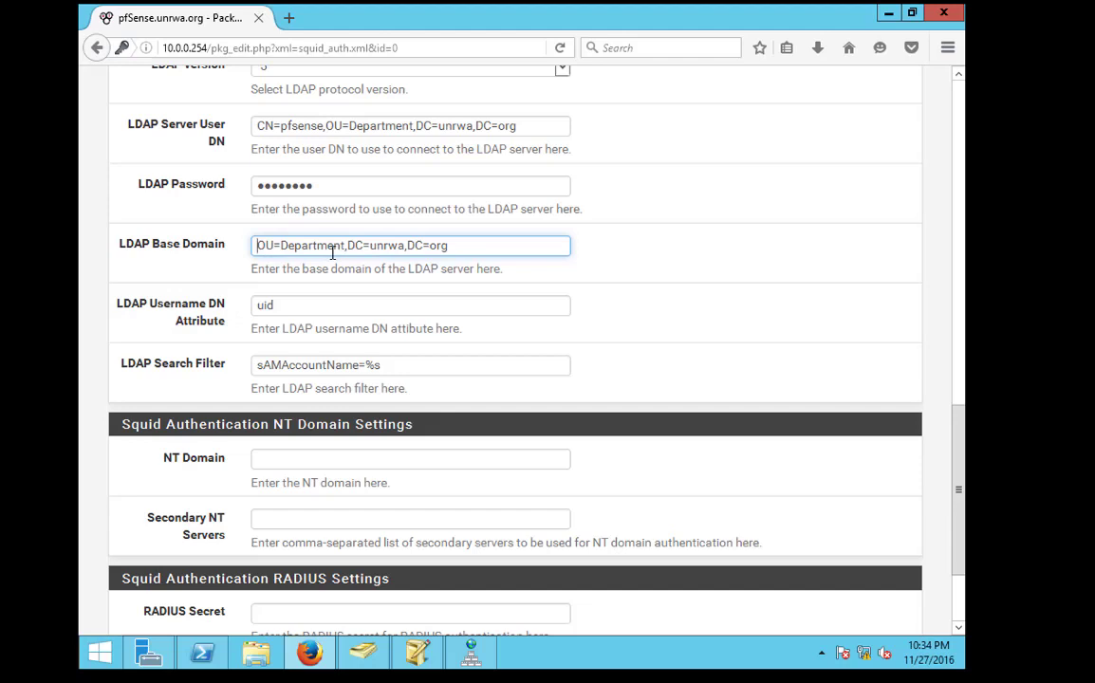
type("cn=")
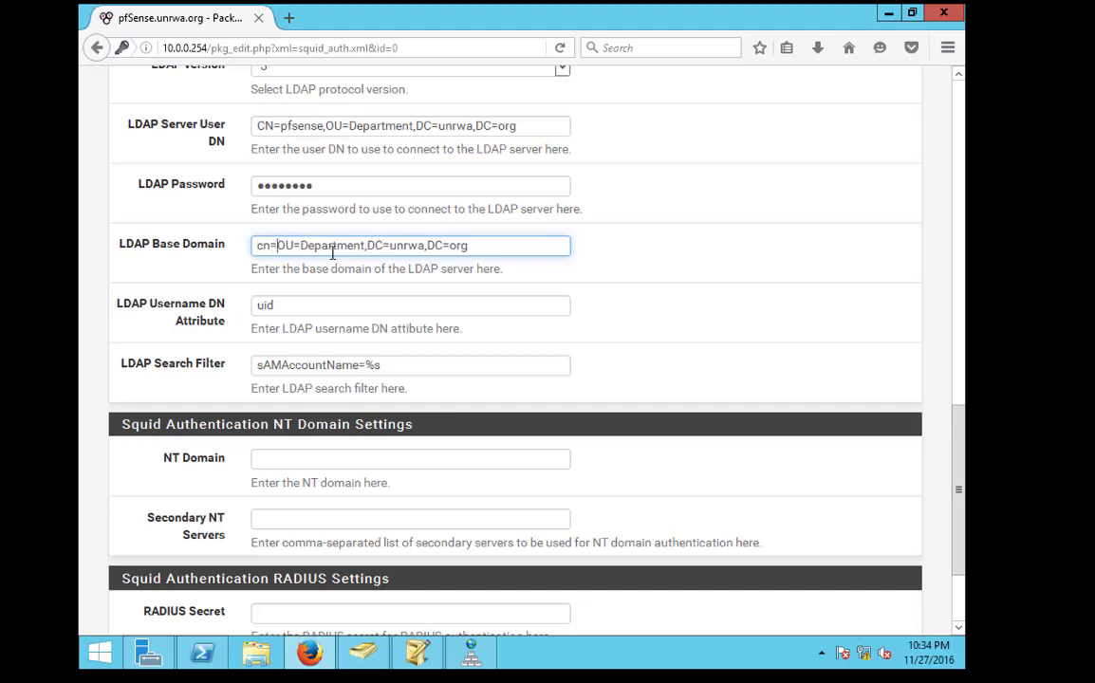
type("pfsense,")
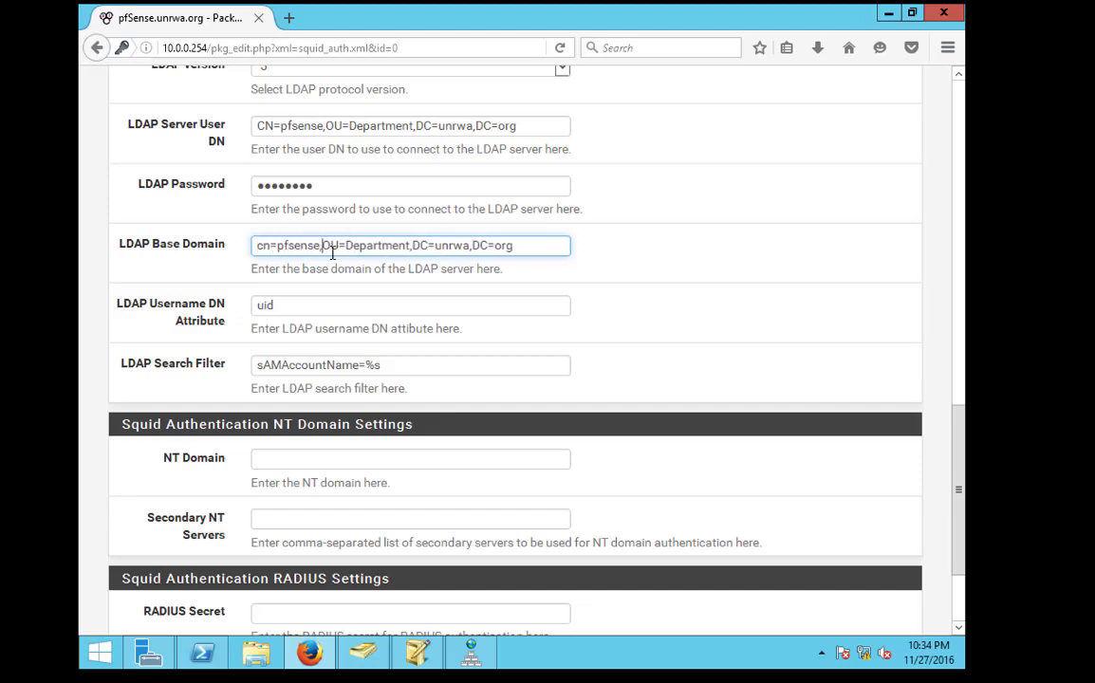
key("BackSpace")
key("BackSpace")
key("BackSpace")
key("BackSpace")
key("BackSpace")
key("BackSpace")
key("BackSpace")
key("BackSpace")
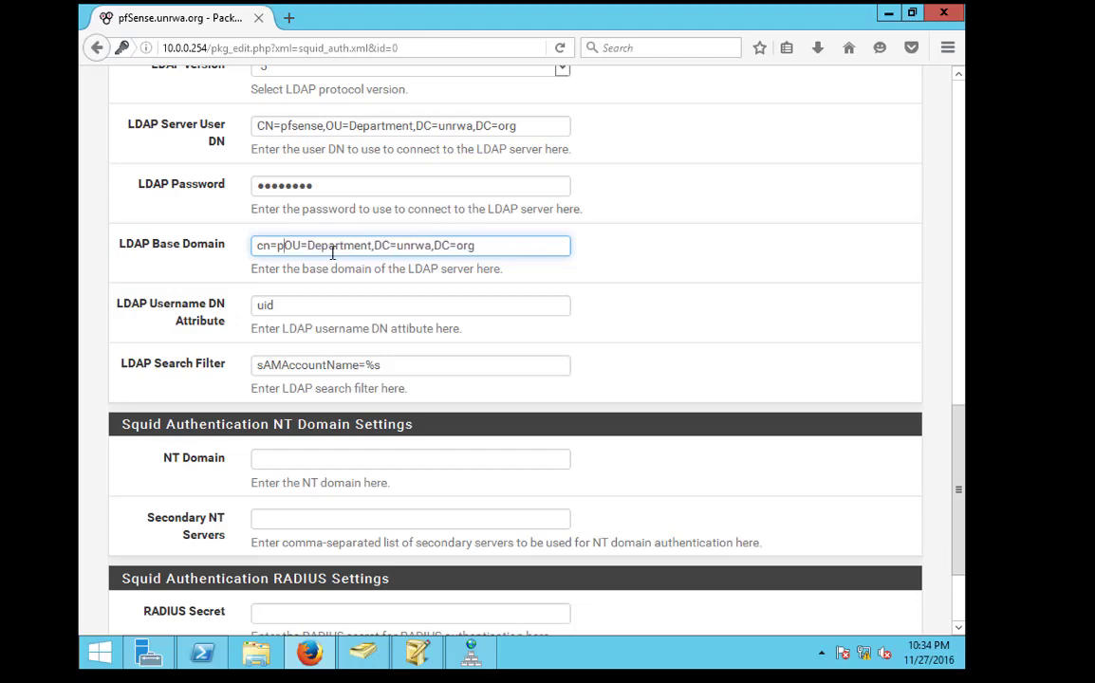
type("internet")
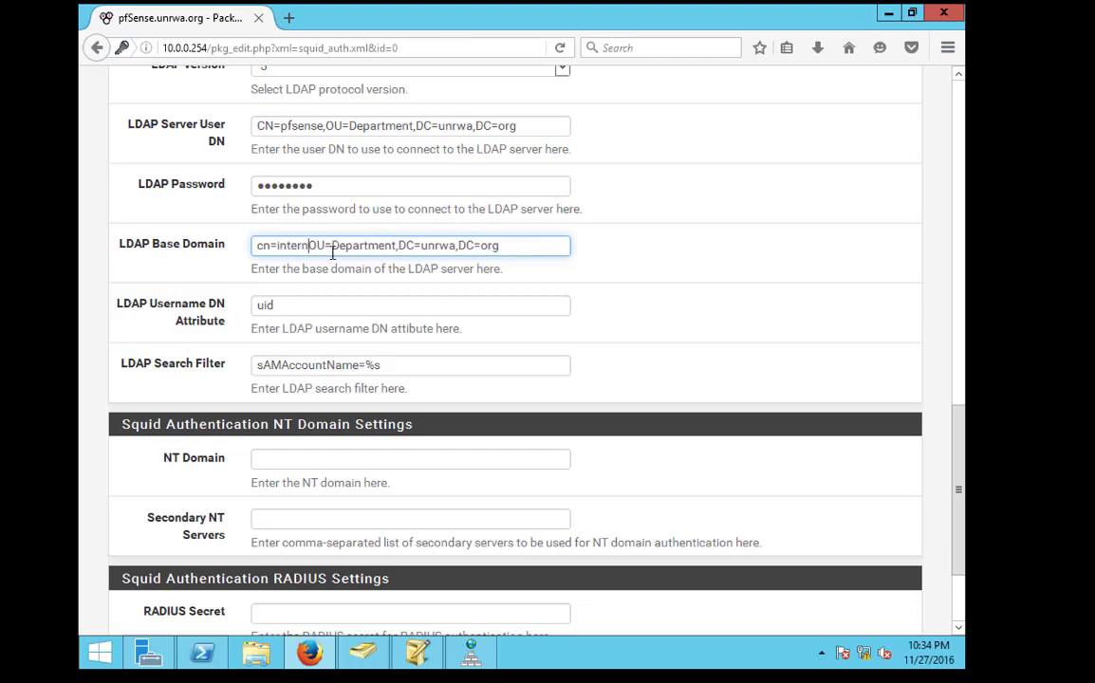
type(",")
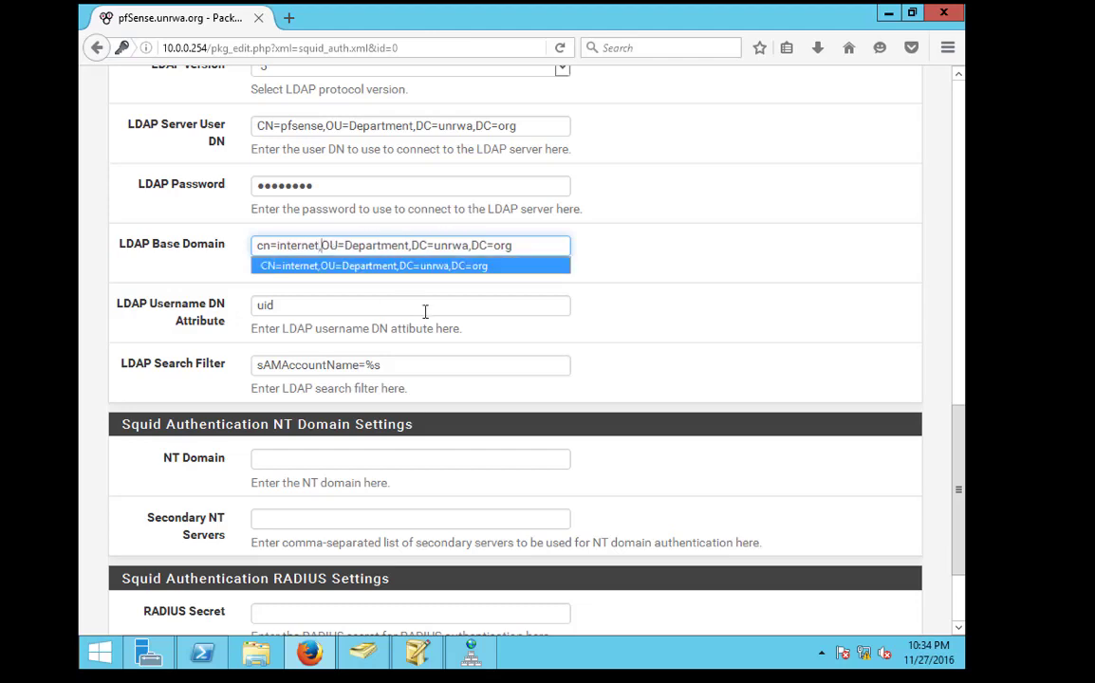
left_click(425, 306)
scroll(366, 349, "down", 3)
left_click(289, 548)
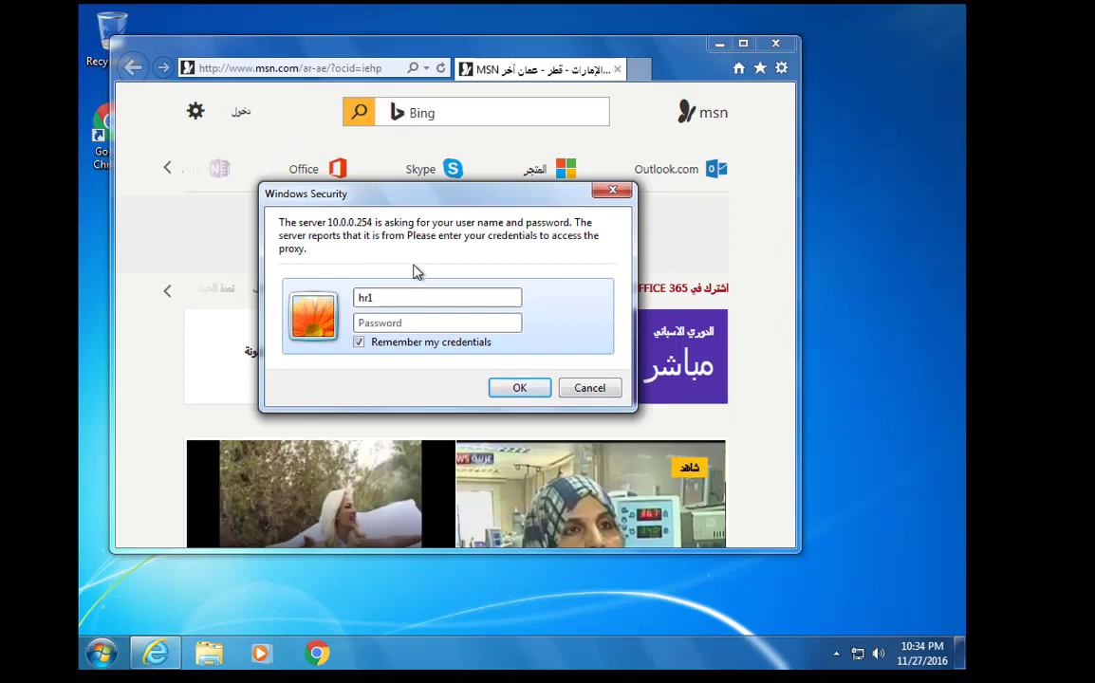
key("Return")
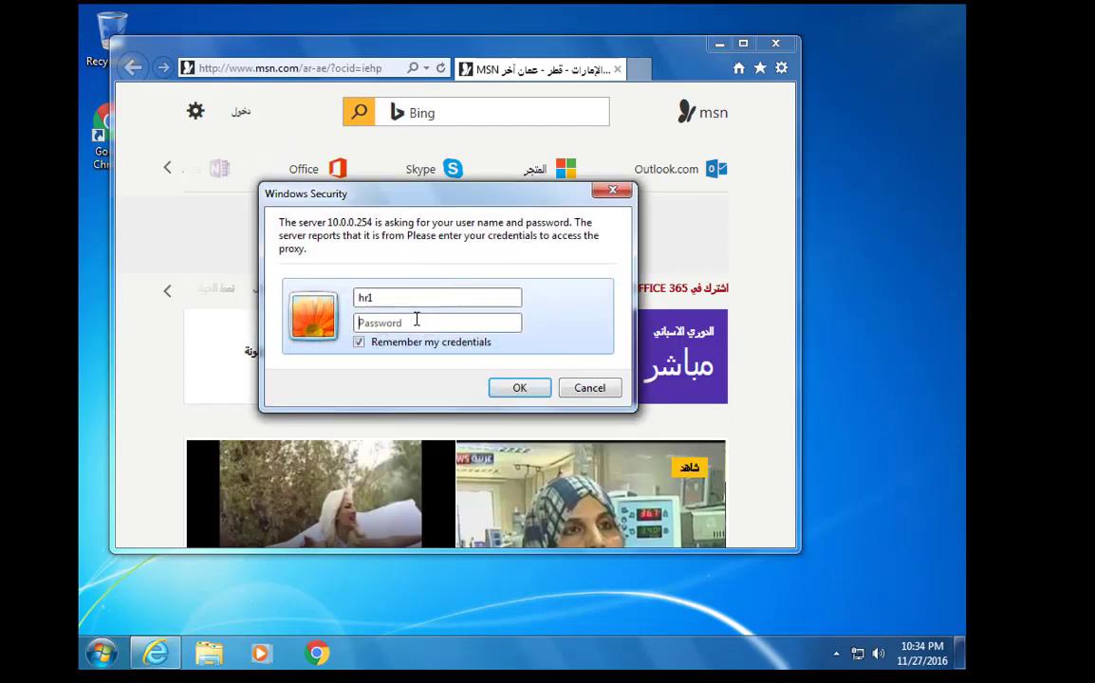
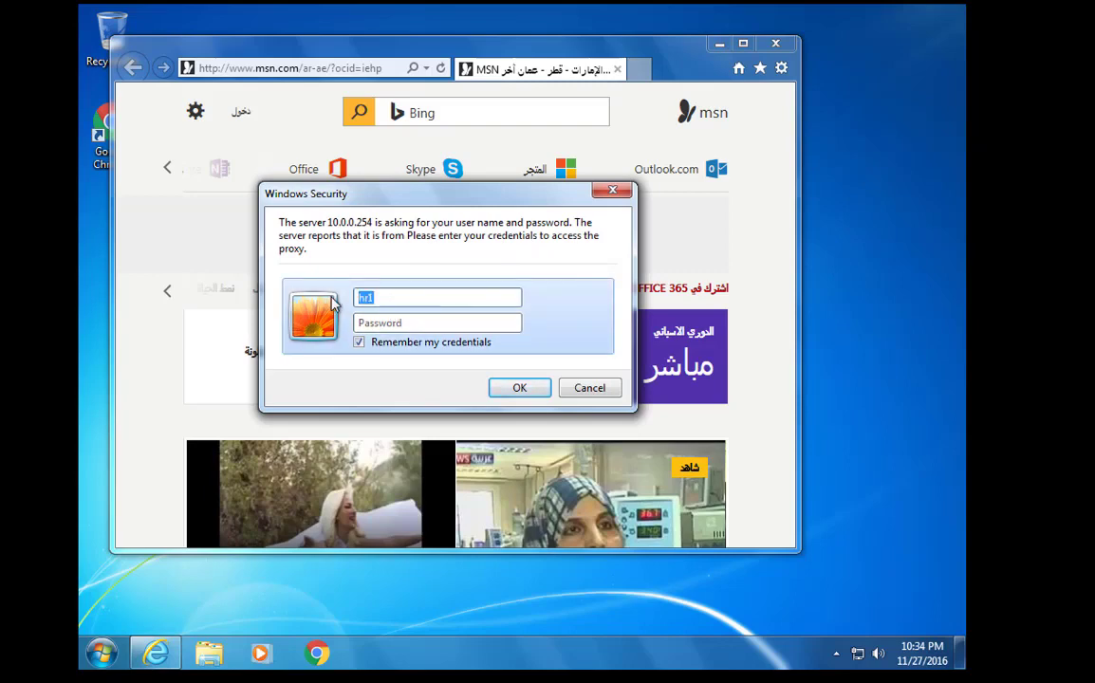
Resubmit the proxy login prompt with a different user's name and password
type("sales1")
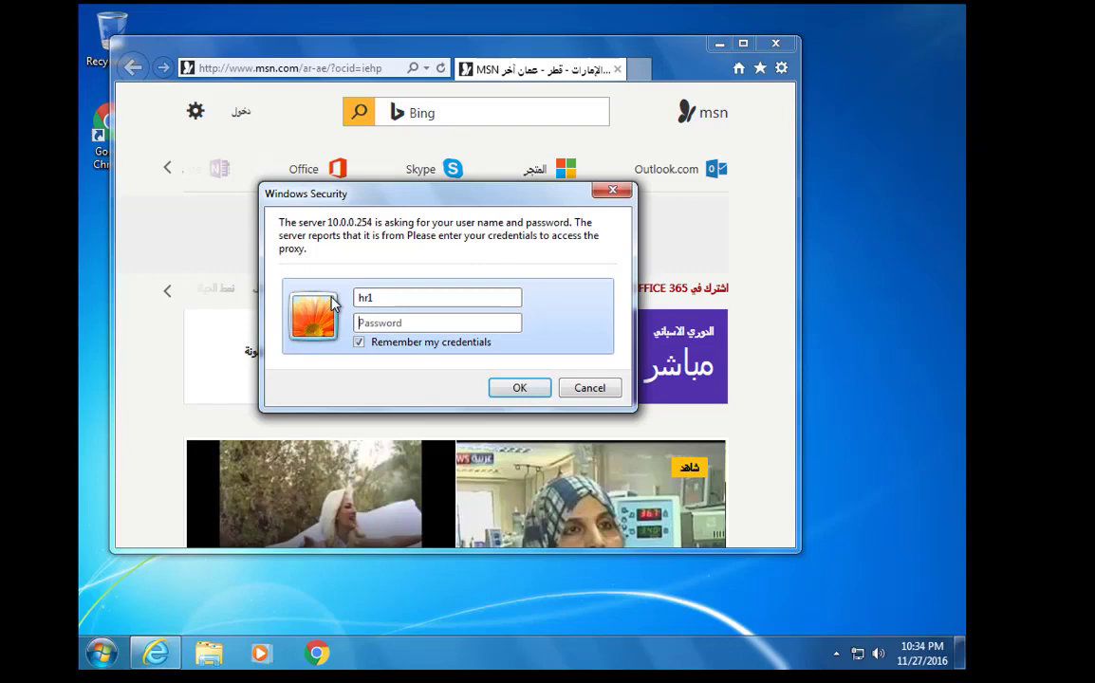
Resubmit the proxy login prompt with a different user's name and password
type("sal")
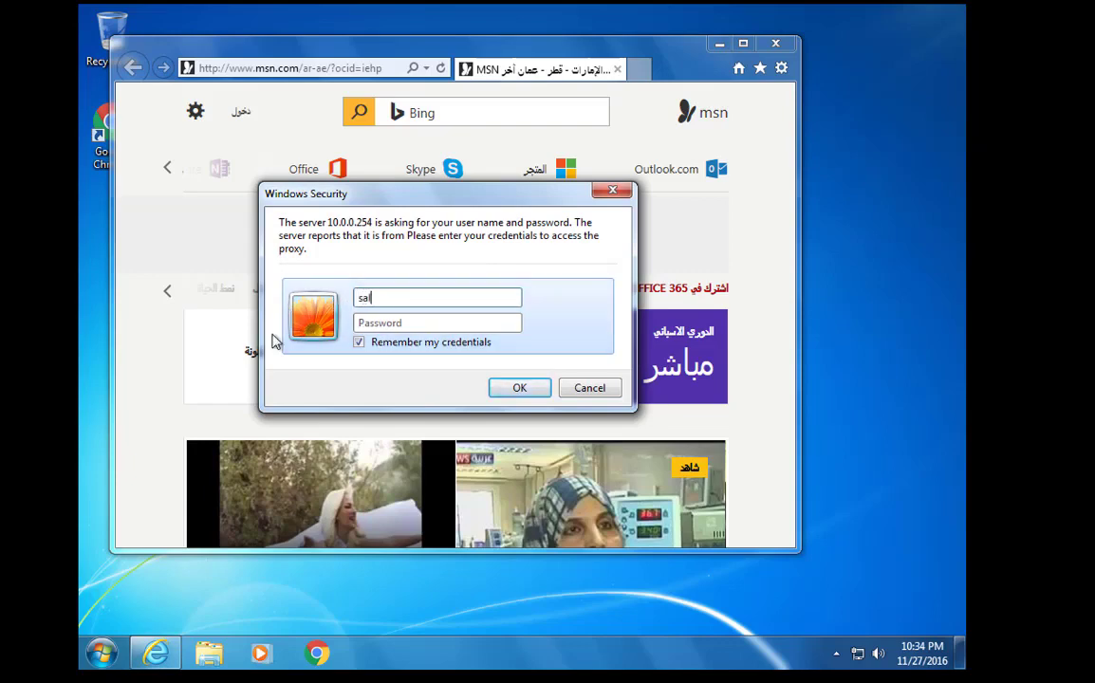
key("Return")
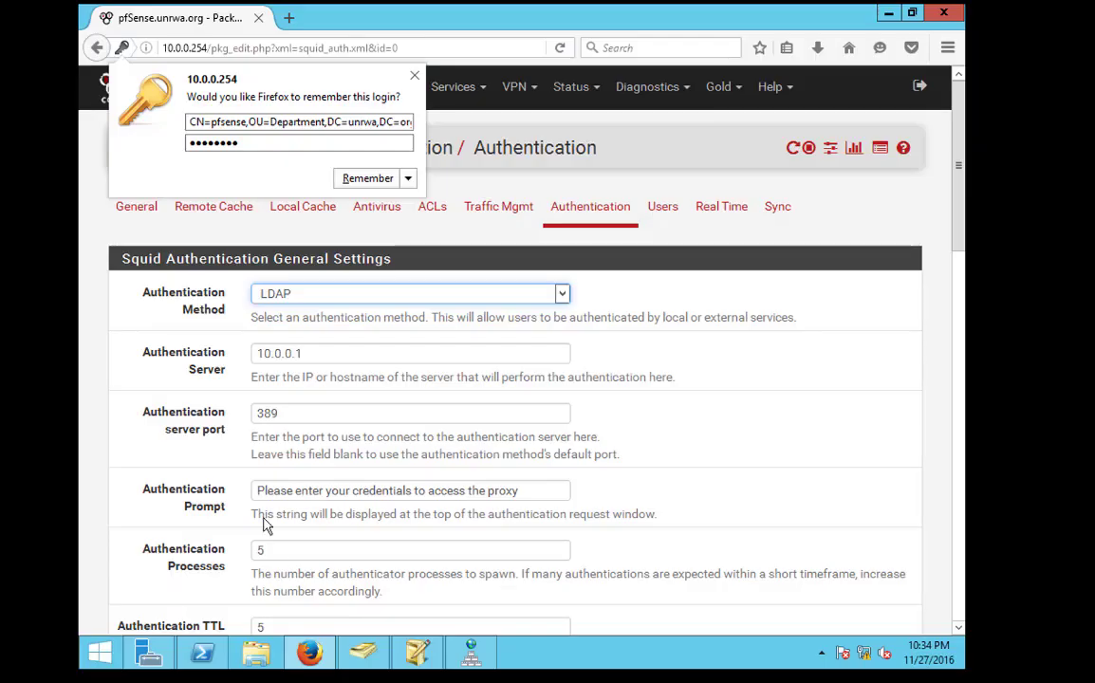
Delete 'cn=internet,' from the LDAP Base Domain, leaving OU=Department,DC=unrwa,DC=org, and save
key("Escape")
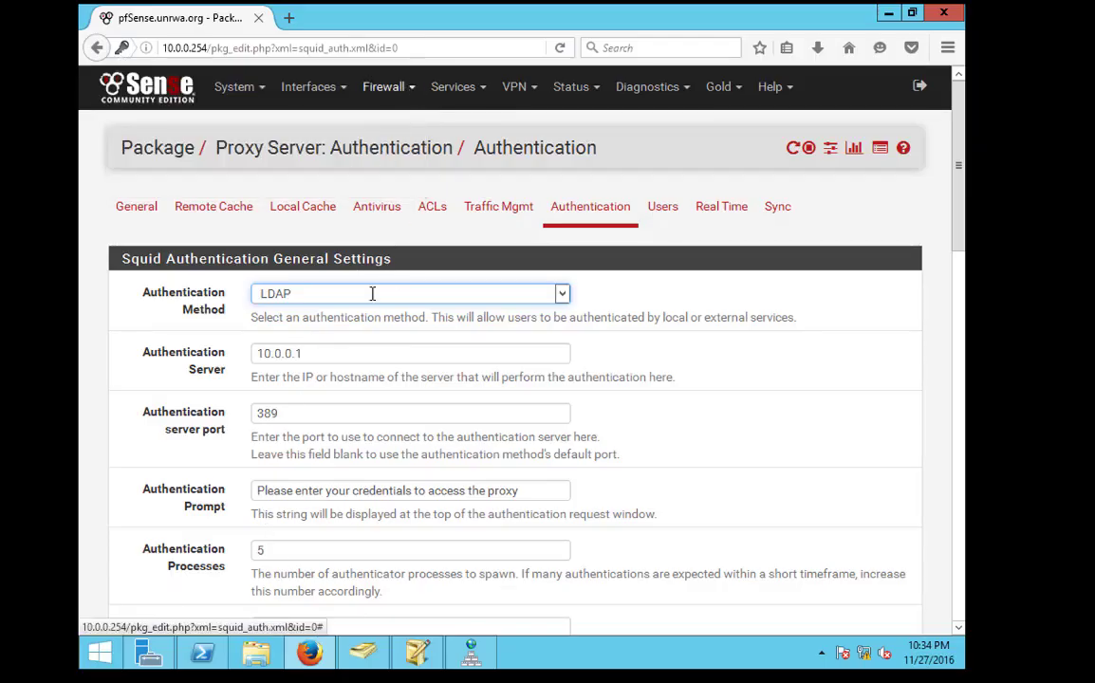
scroll(410, 419, "down", 5)
scroll(418, 440, "down", 4)
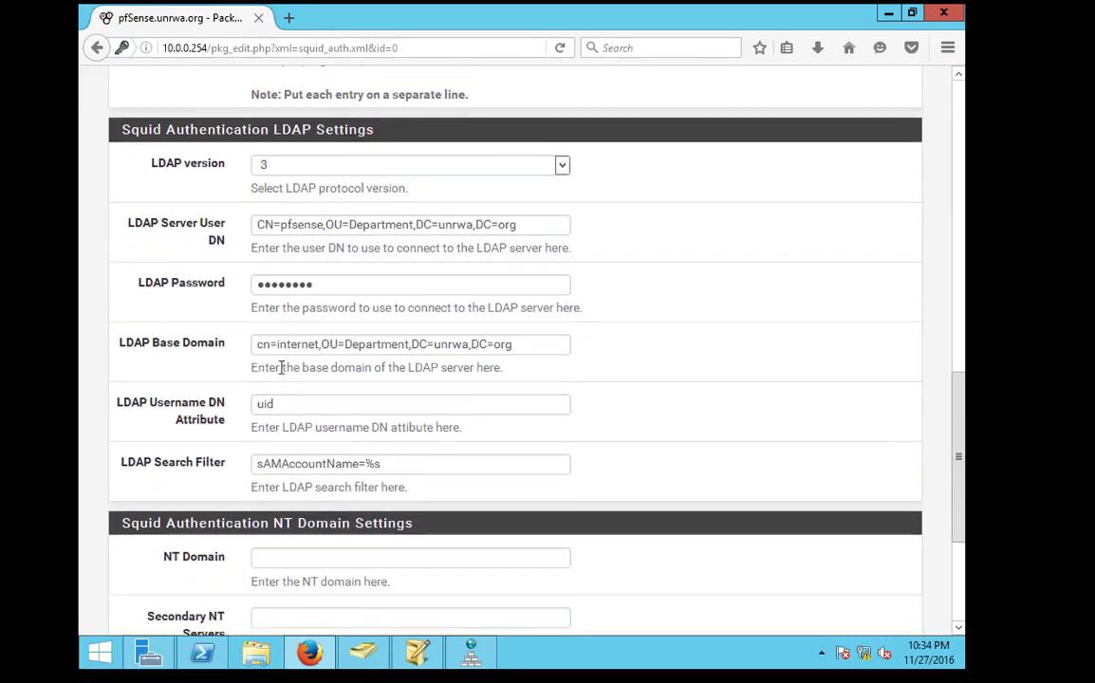
left_click_drag(323, 348, 243, 347)
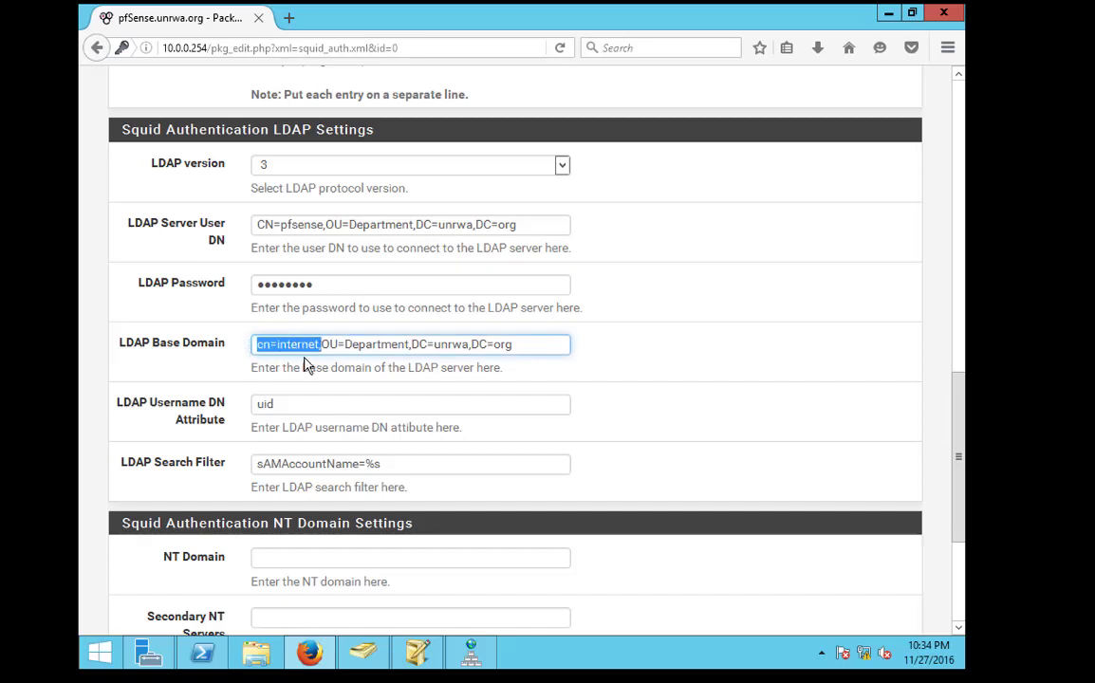
key("BackSpace")
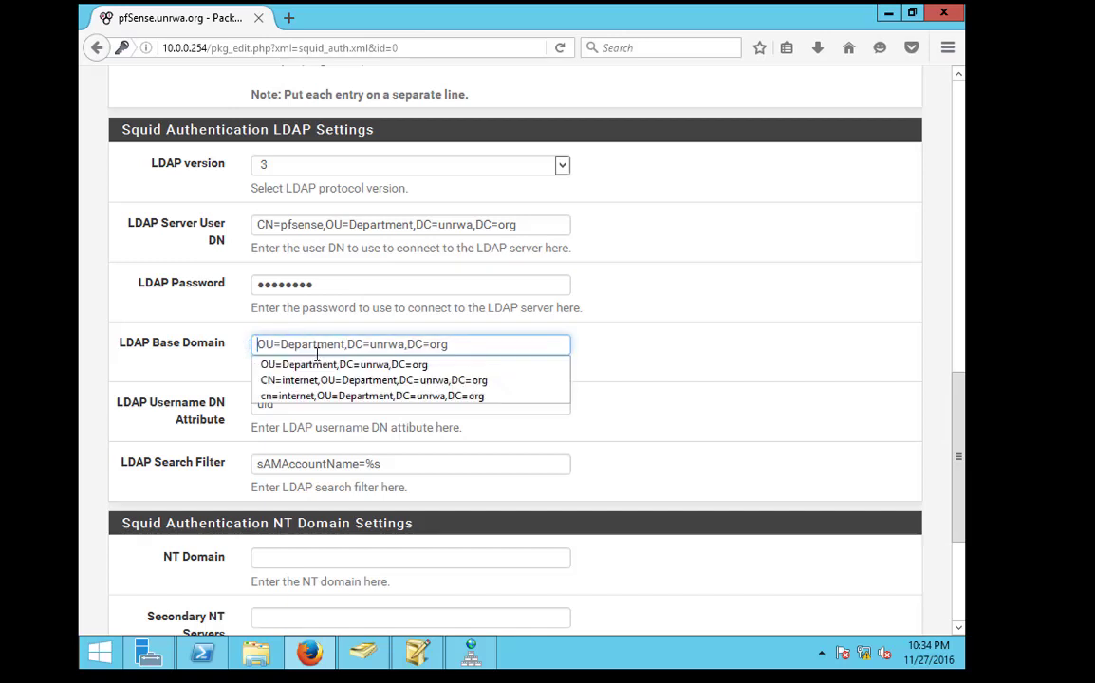
left_click(314, 365)
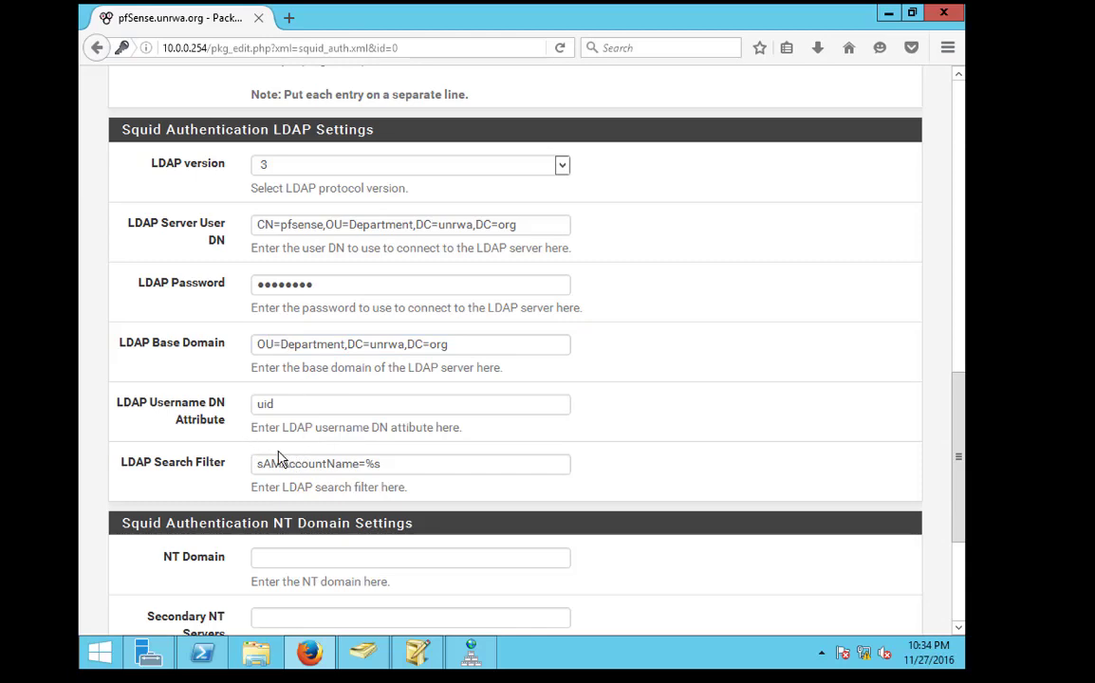
scroll(256, 371, "down", 5)
left_click(302, 541)
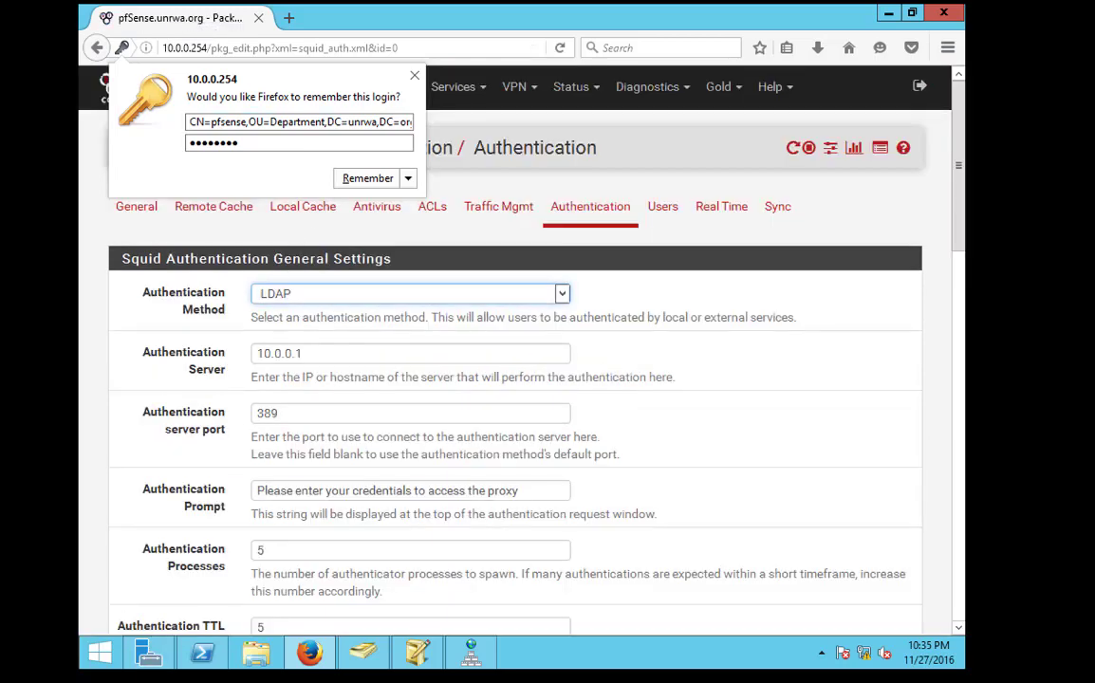
scroll(535, 484, "down", 12)
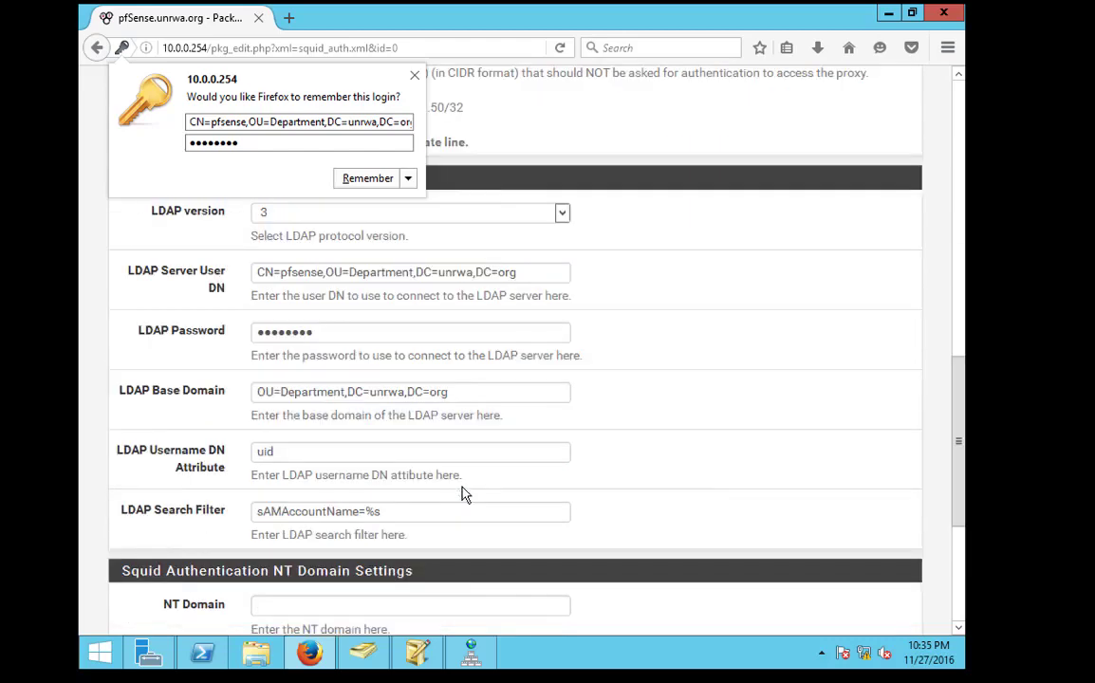
Prefix the LDAP Search Filter with '(&' to start an AND clause around (sAMAccountName=%s)
left_click(260, 364)
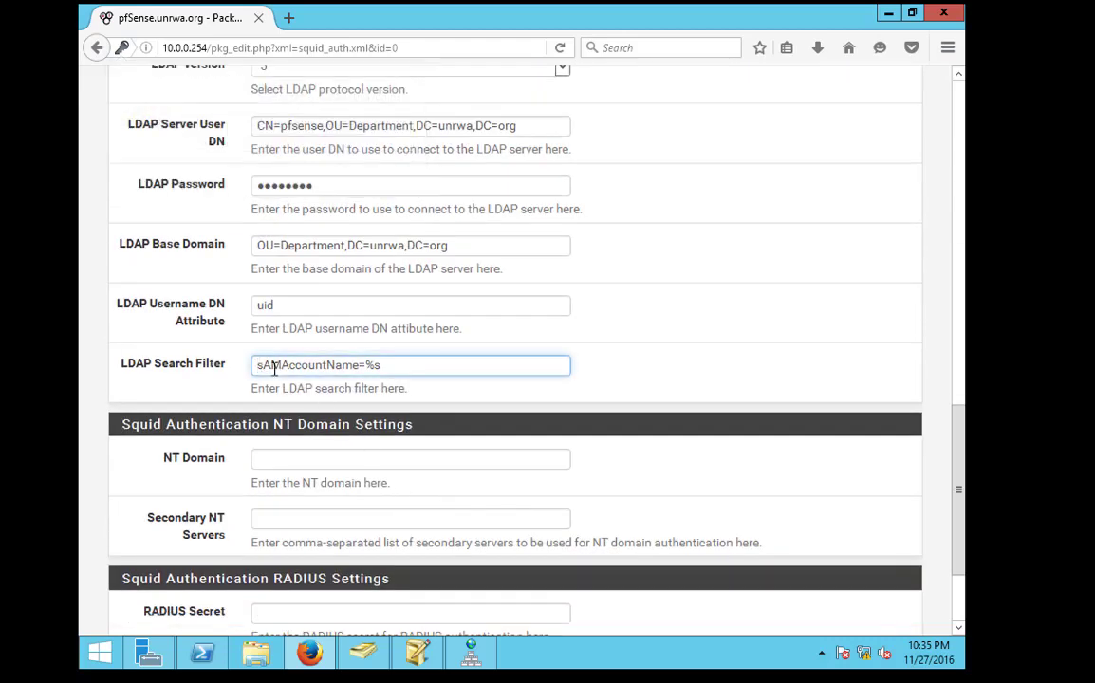
type("(")
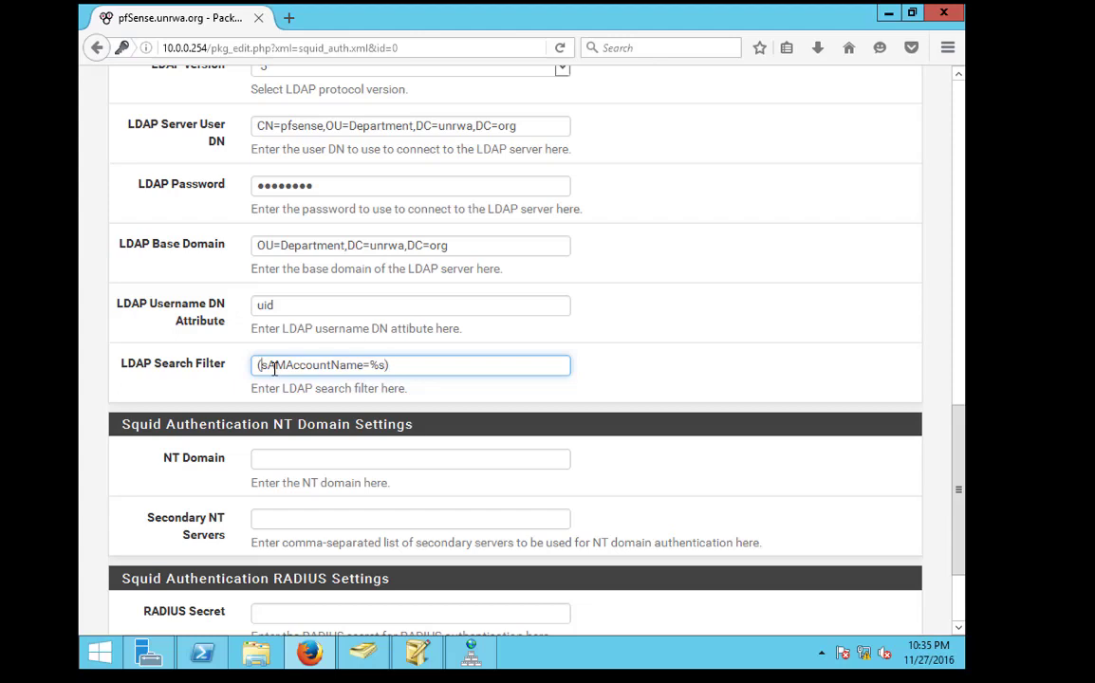
type("(")
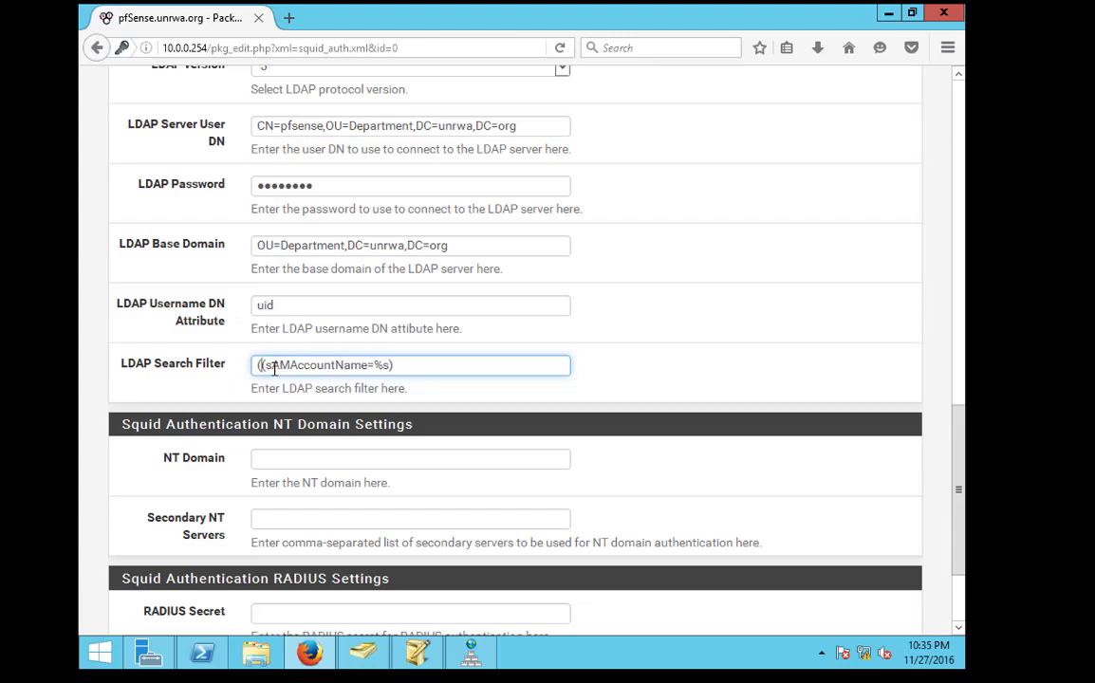
type("&")
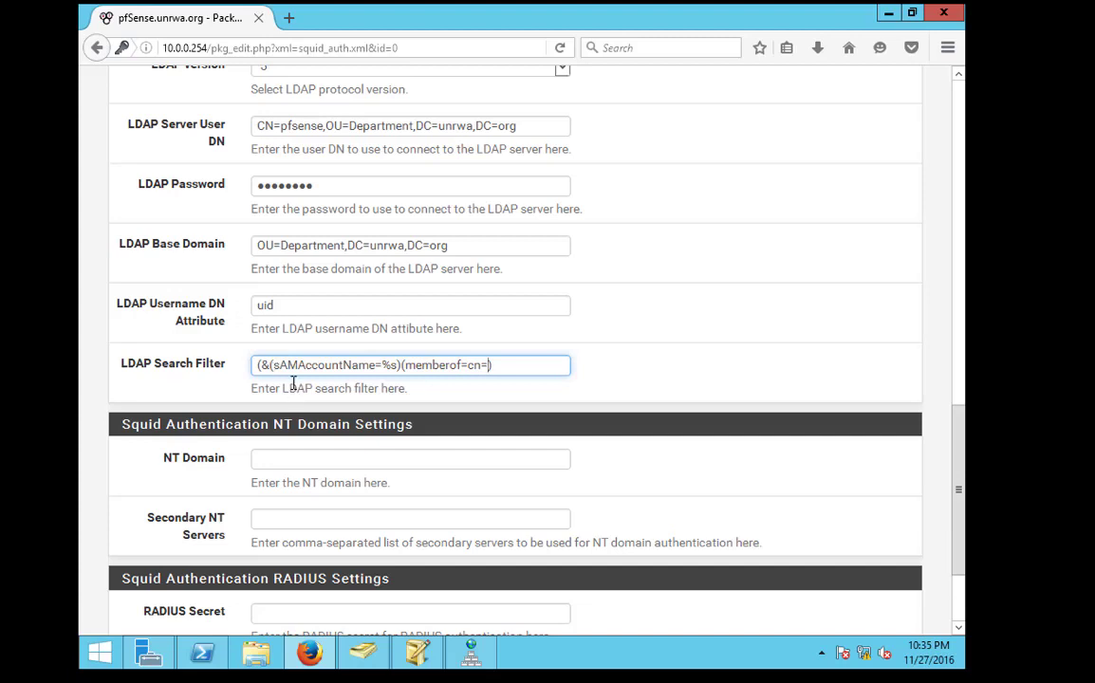
Bring ADSI Edit forward and browse the OU=HR and OU=Department containers
left_click(418, 653)
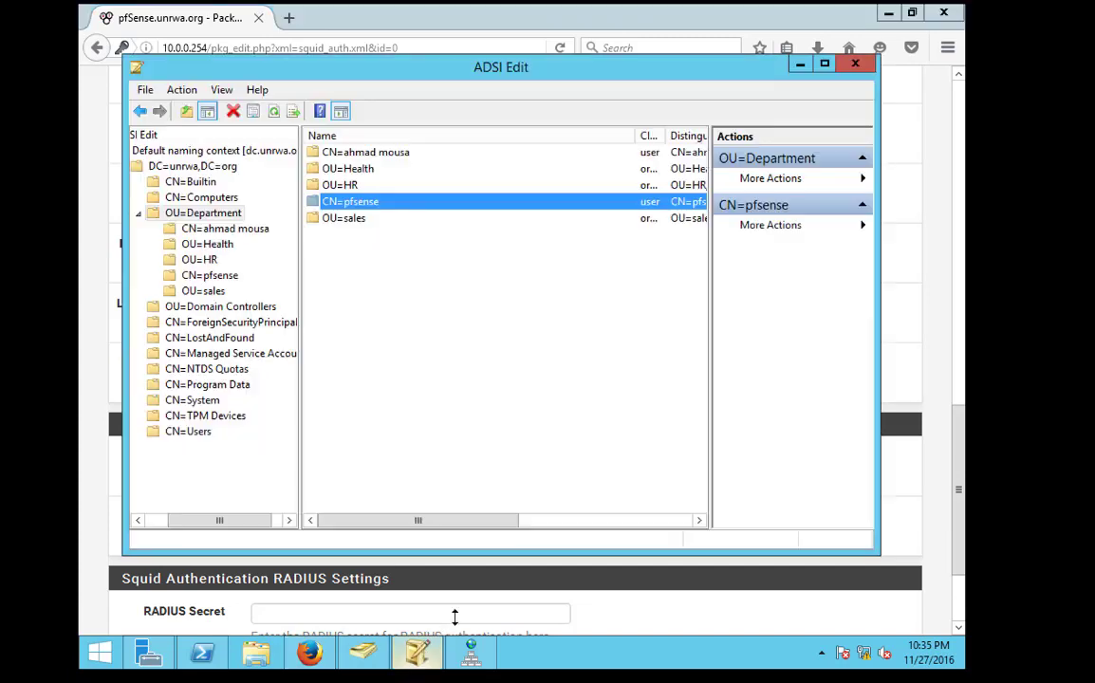
right_click(345, 201)
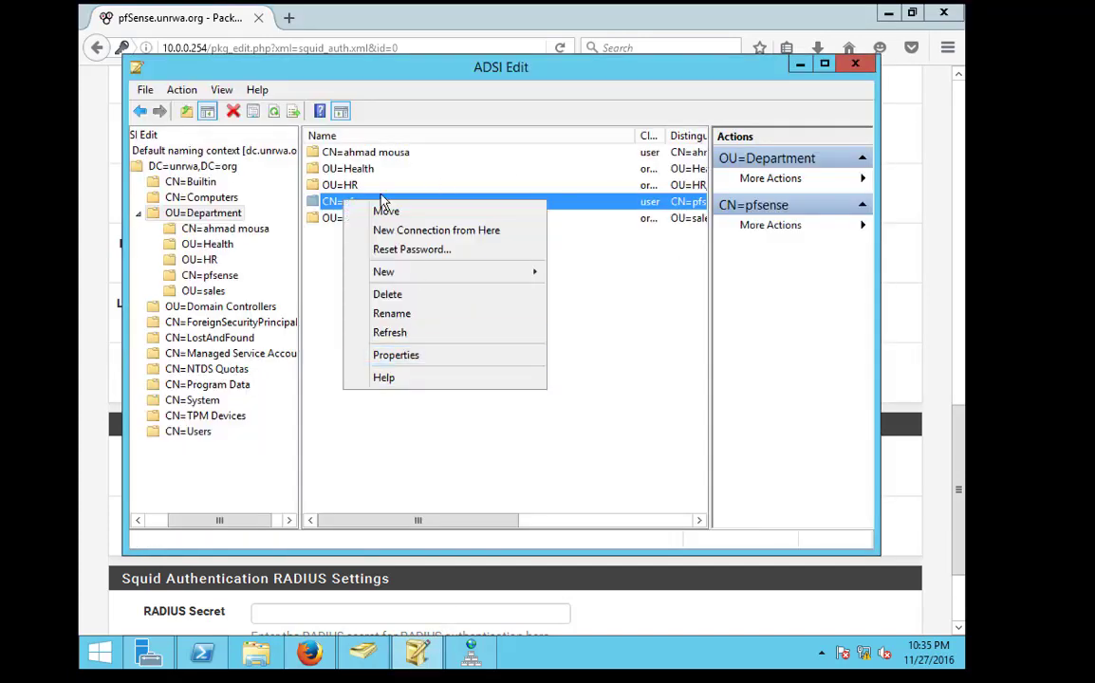
left_click(365, 185)
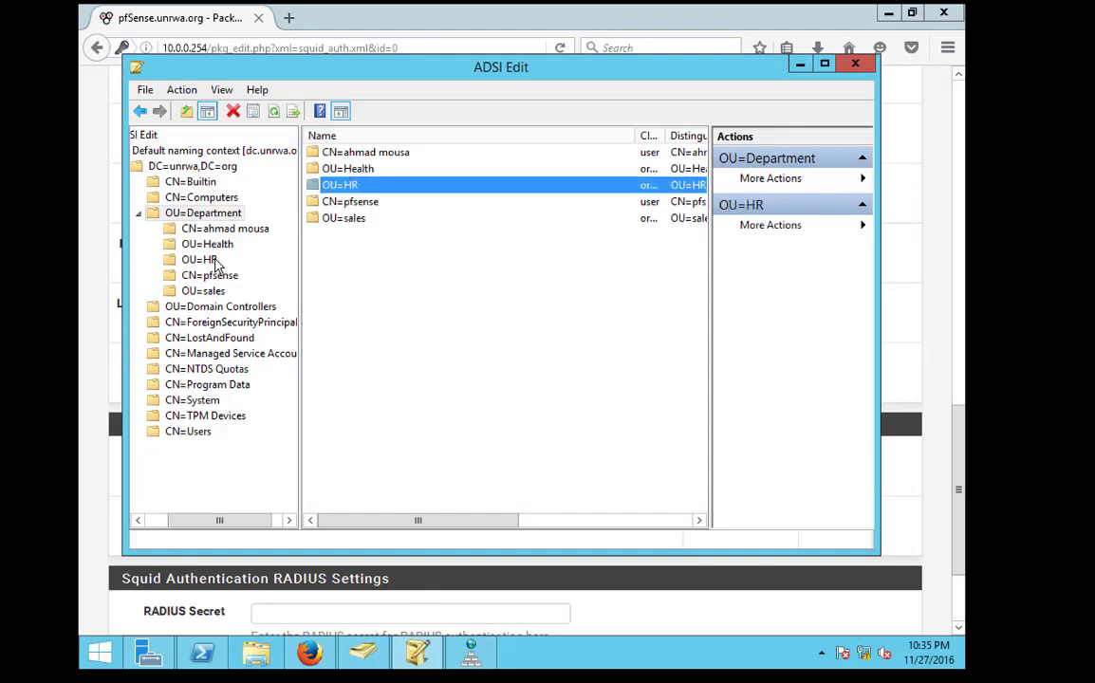
left_click(216, 228)
double_click(205, 214)
double_click(205, 215)
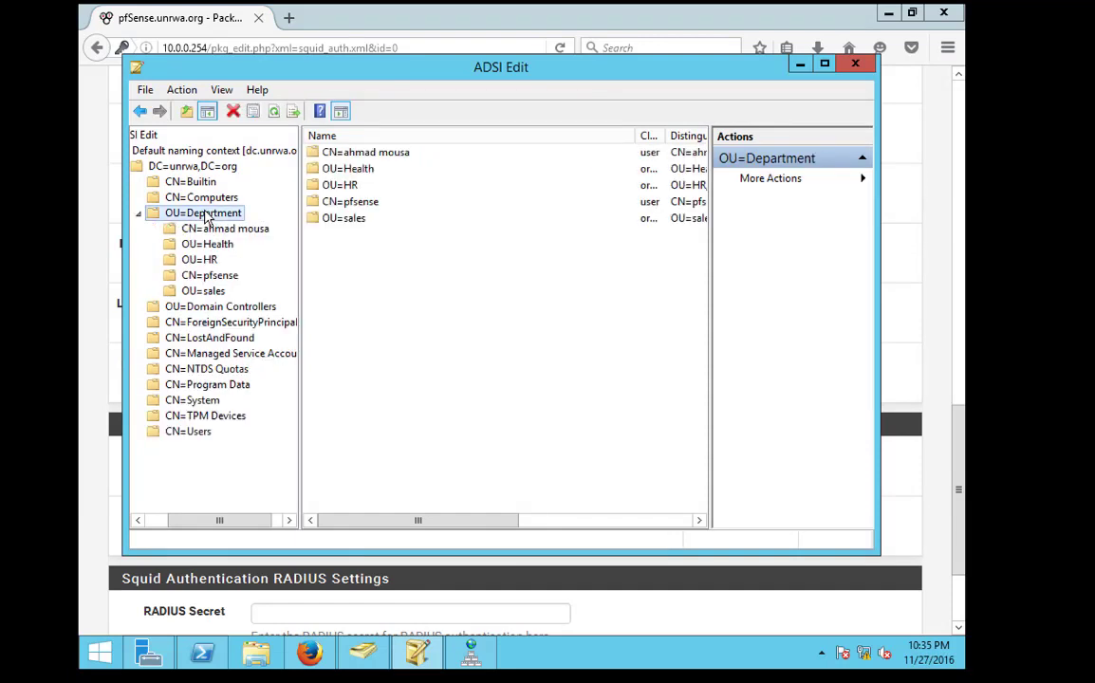
Try refreshing the default naming context, dismissing the ADSIEdit error each time
left_click(141, 152)
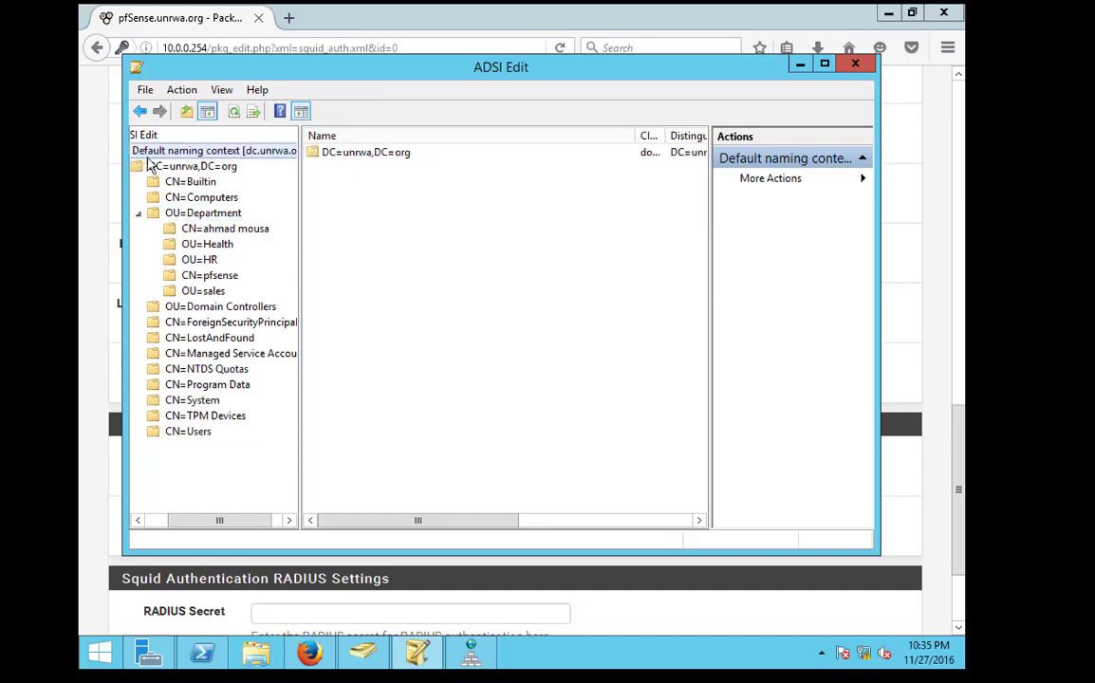
right_click(159, 145)
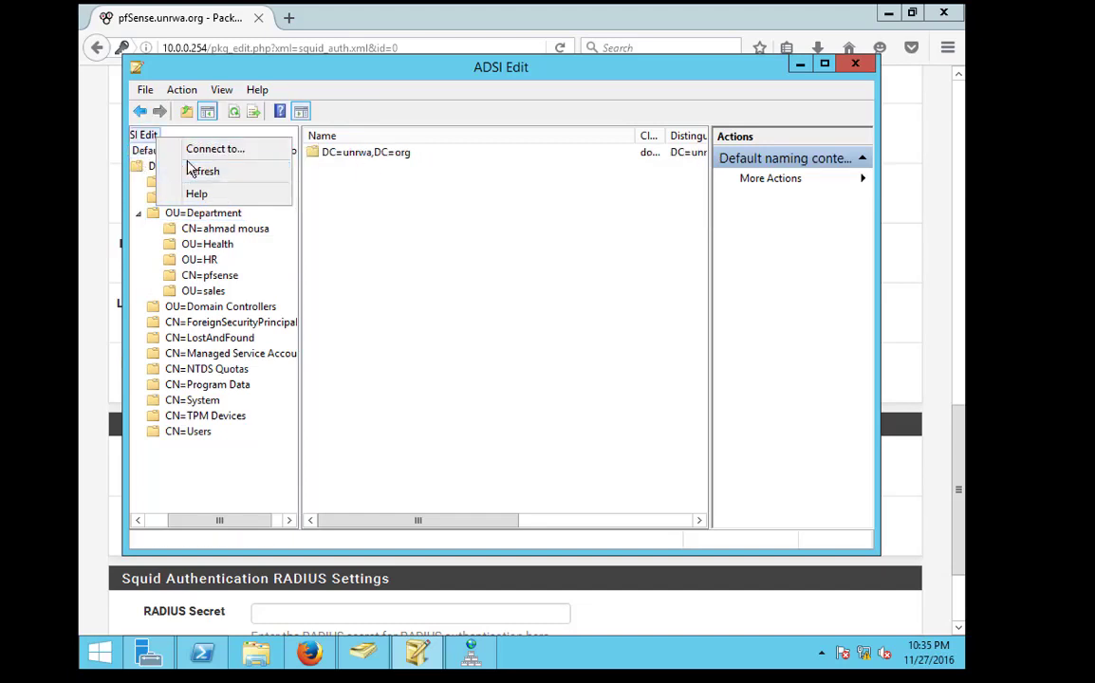
left_click(190, 172)
left_click(688, 393)
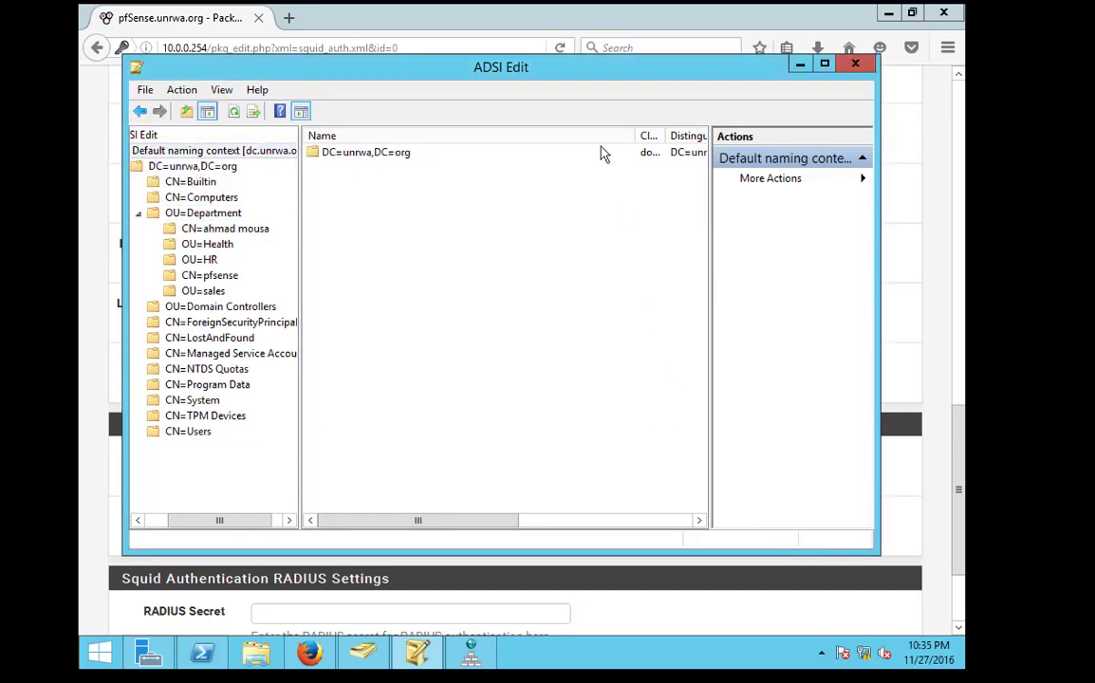
left_click(888, 14)
left_click_drag(741, 72, 767, 435)
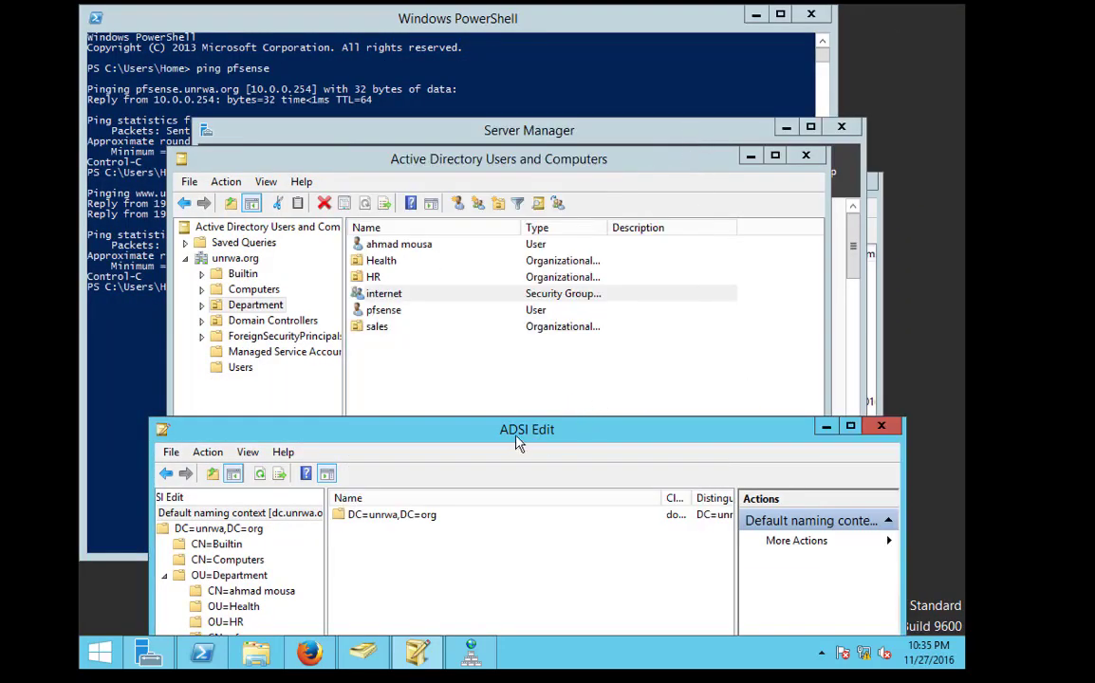
left_click_drag(515, 441, 584, 153)
right_click(295, 234)
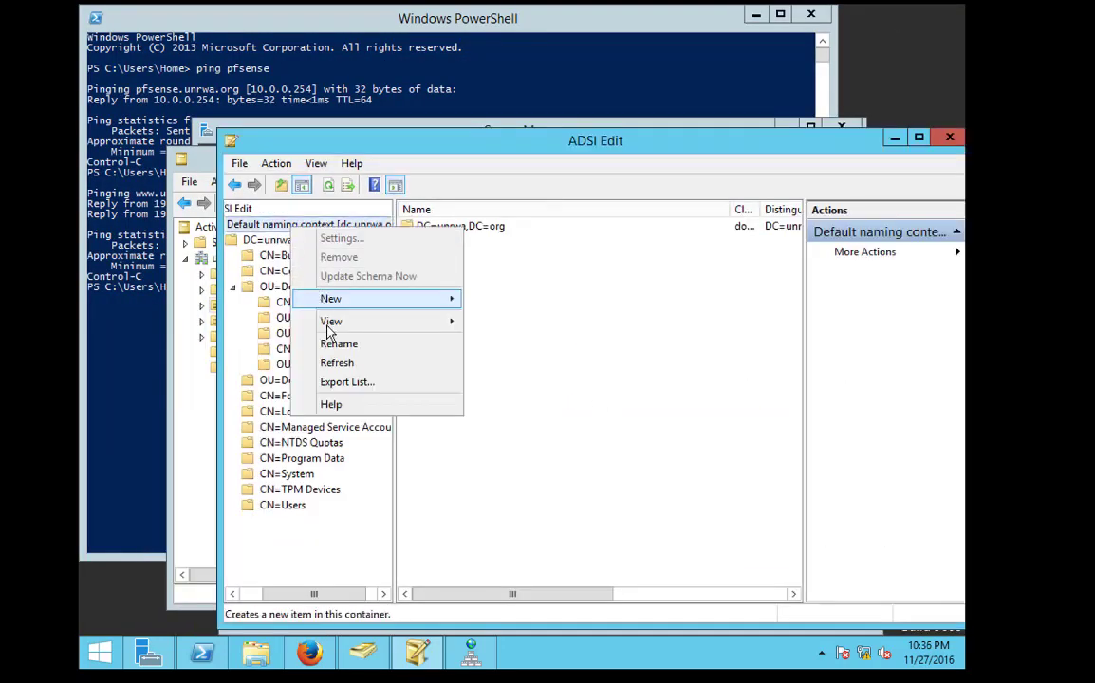
left_click(337, 363)
left_click(687, 393)
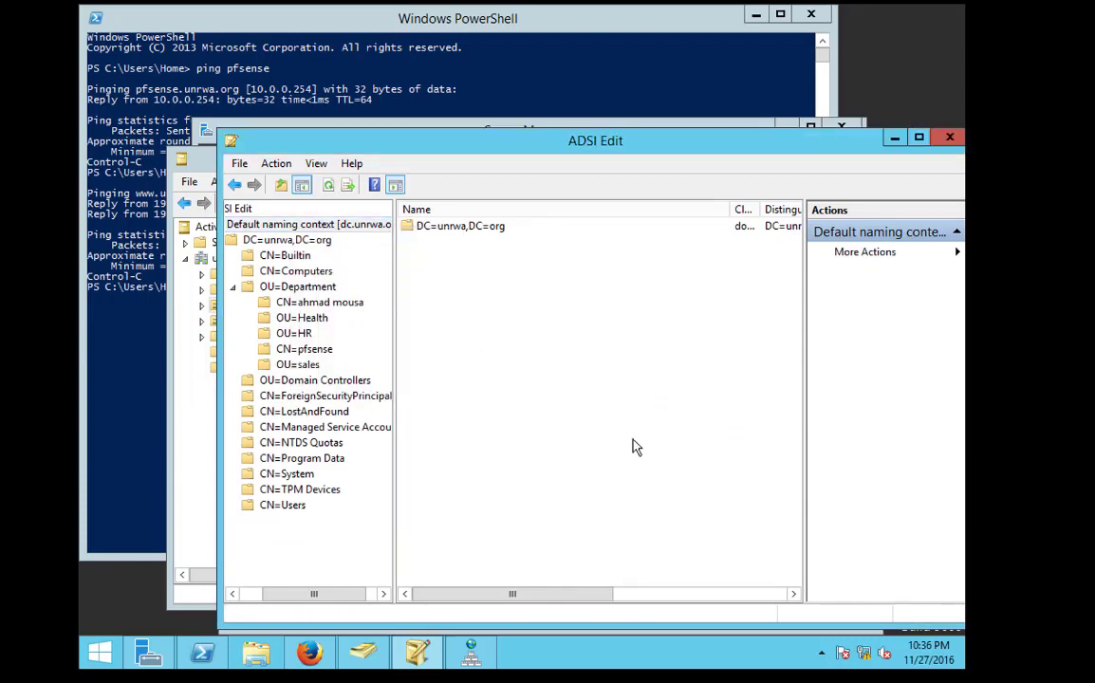
Clear the desktop: minimize Server Manager and PowerShell, close DNS Manager and the user properties
left_click(418, 653)
left_click(411, 594)
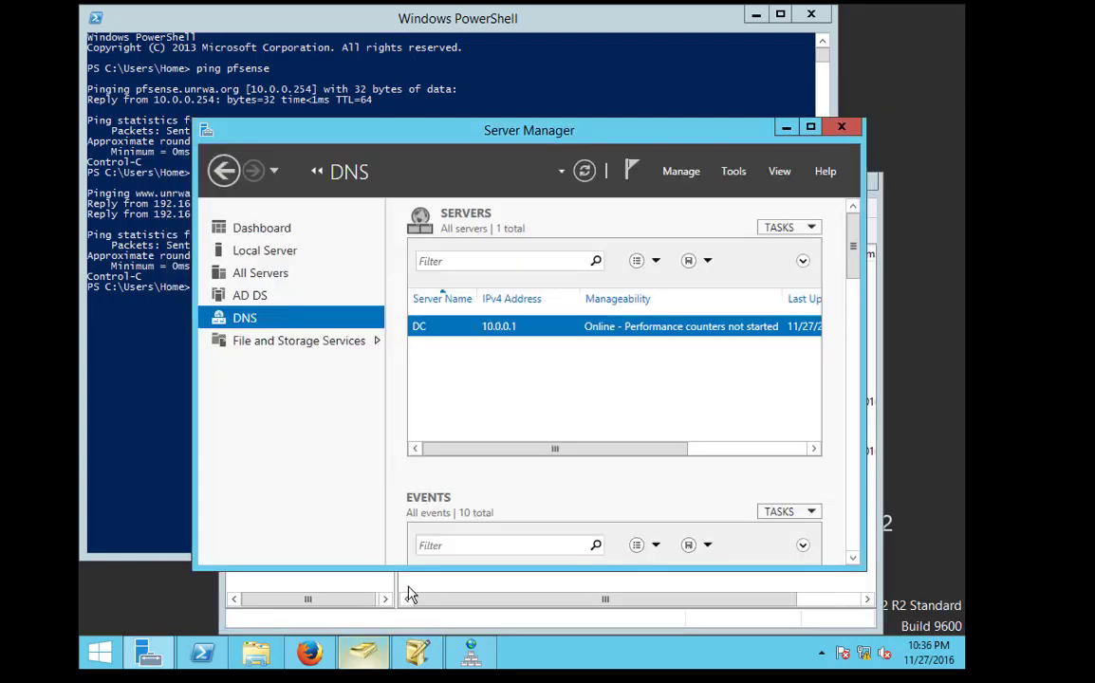
left_click(786, 126)
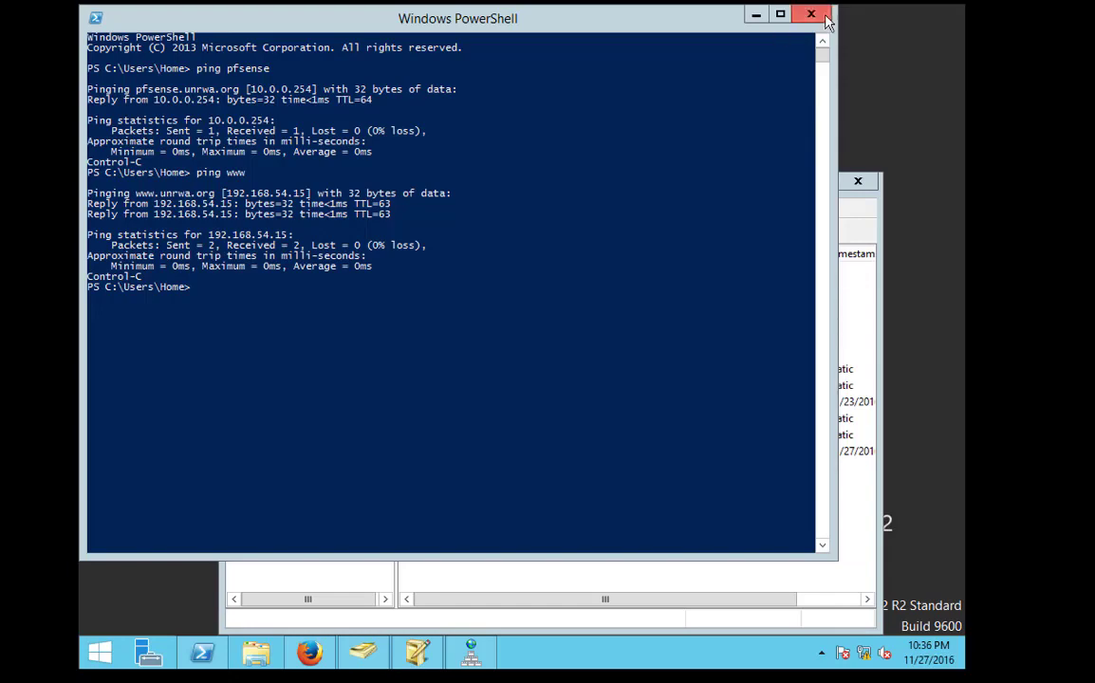
left_click(755, 15)
left_click(858, 185)
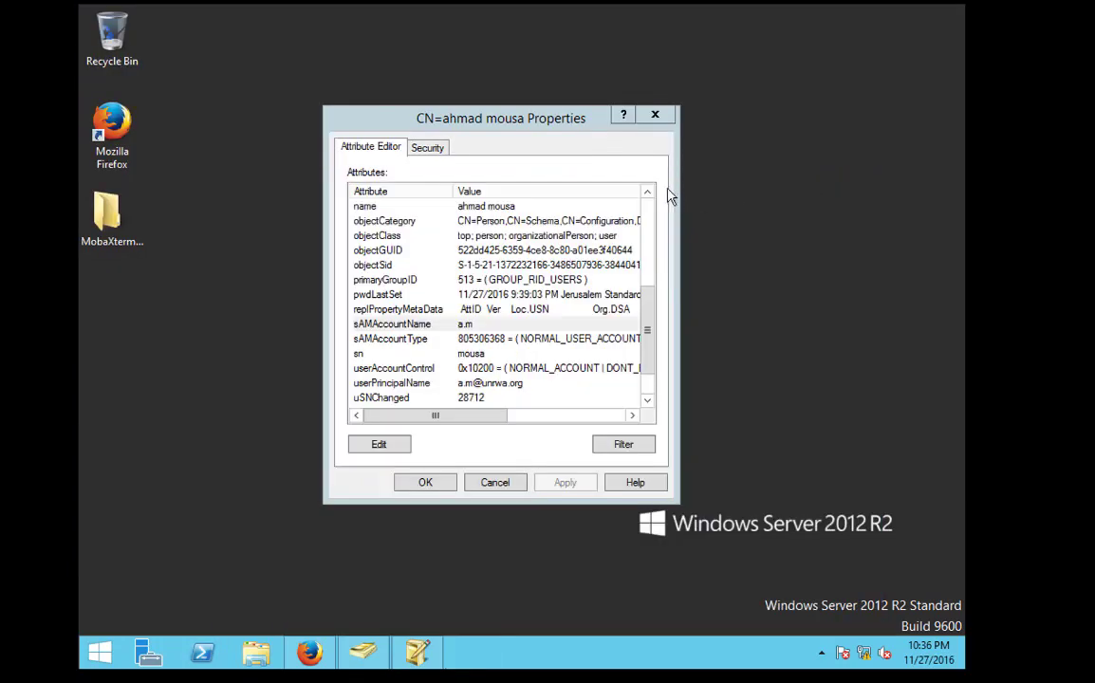
left_click(657, 115)
left_click(363, 658)
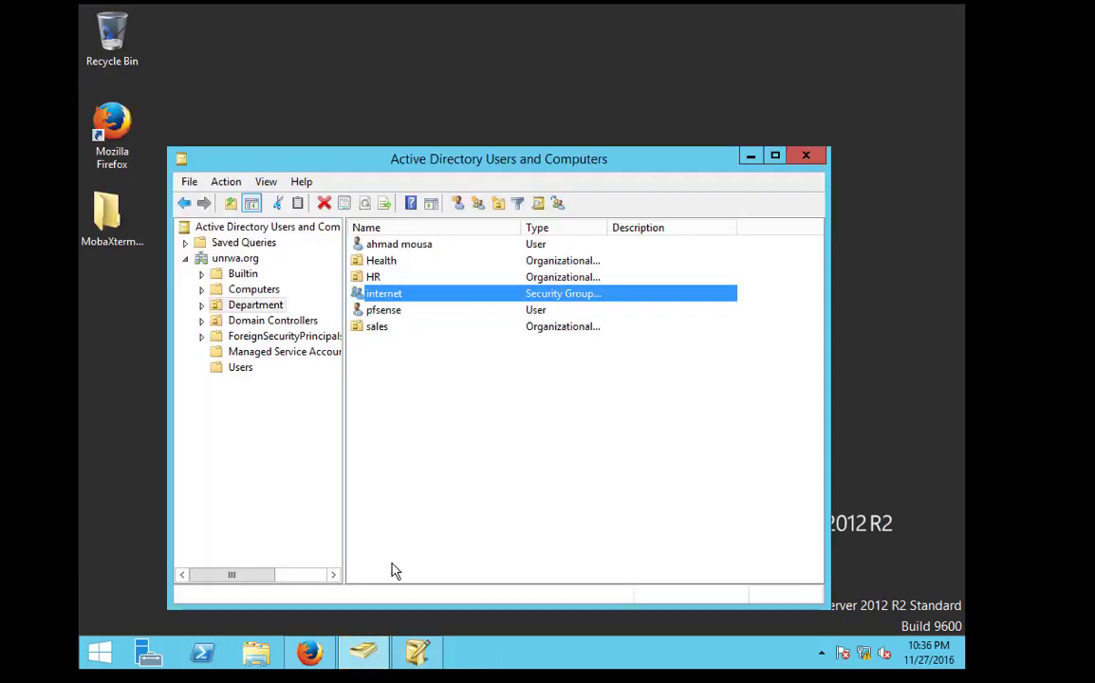
Refresh the default naming context, expand DC=unrwa,DC=org and open OU=Department to reach CN=internet
left_click(417, 653)
right_click(304, 225)
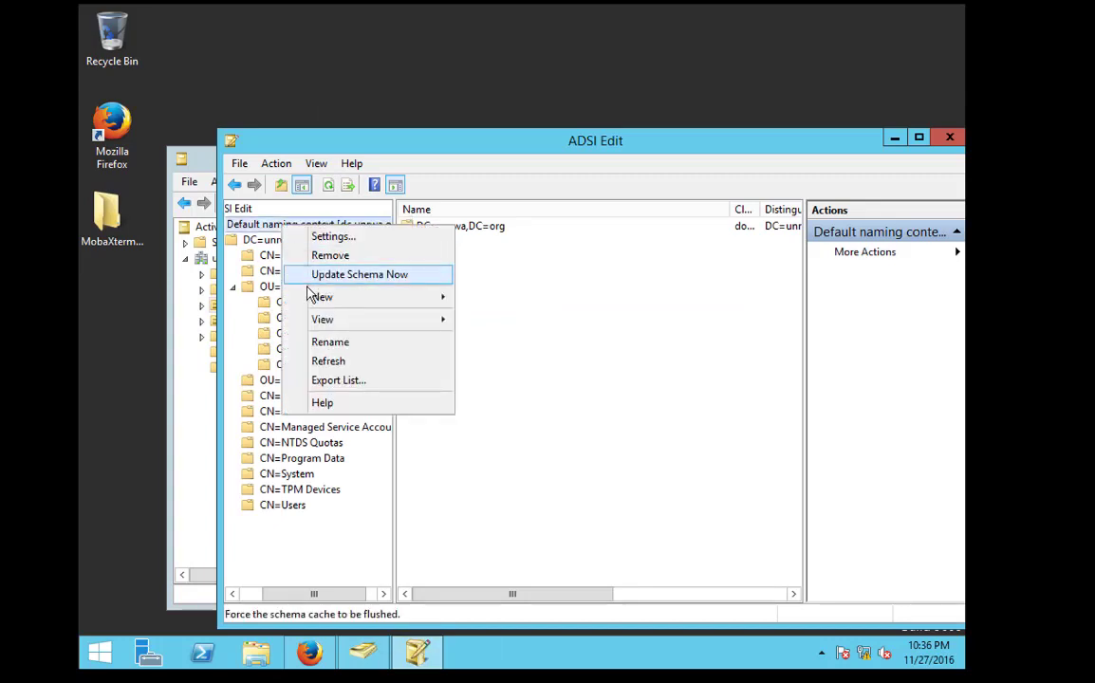
left_click(337, 360)
double_click(325, 243)
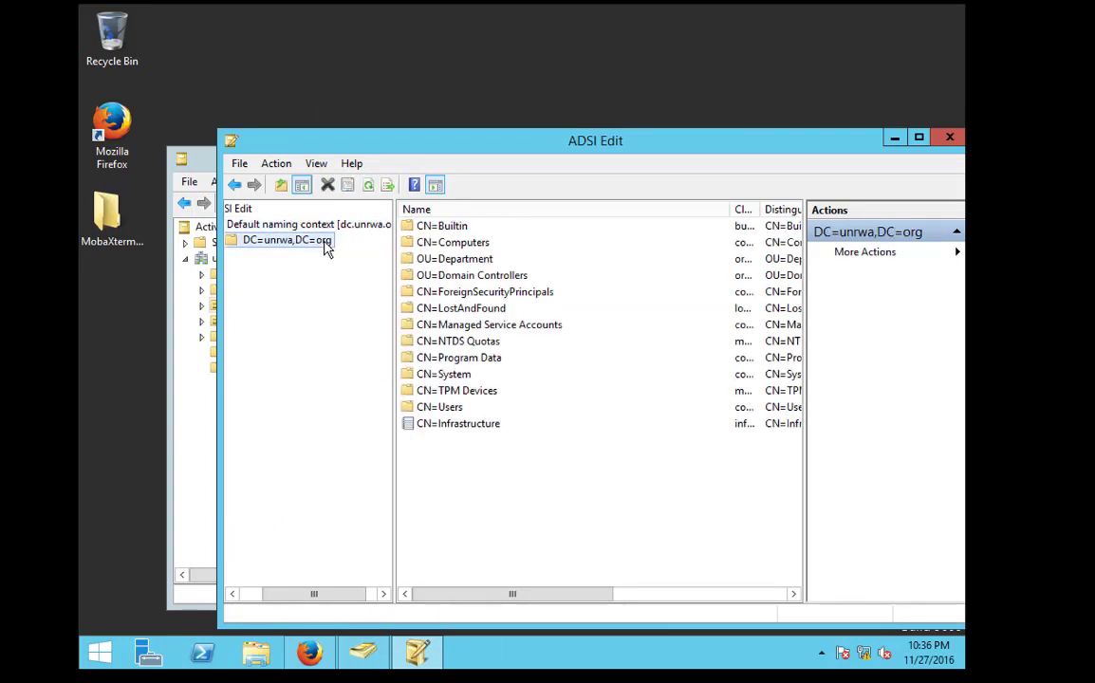
left_click(299, 287)
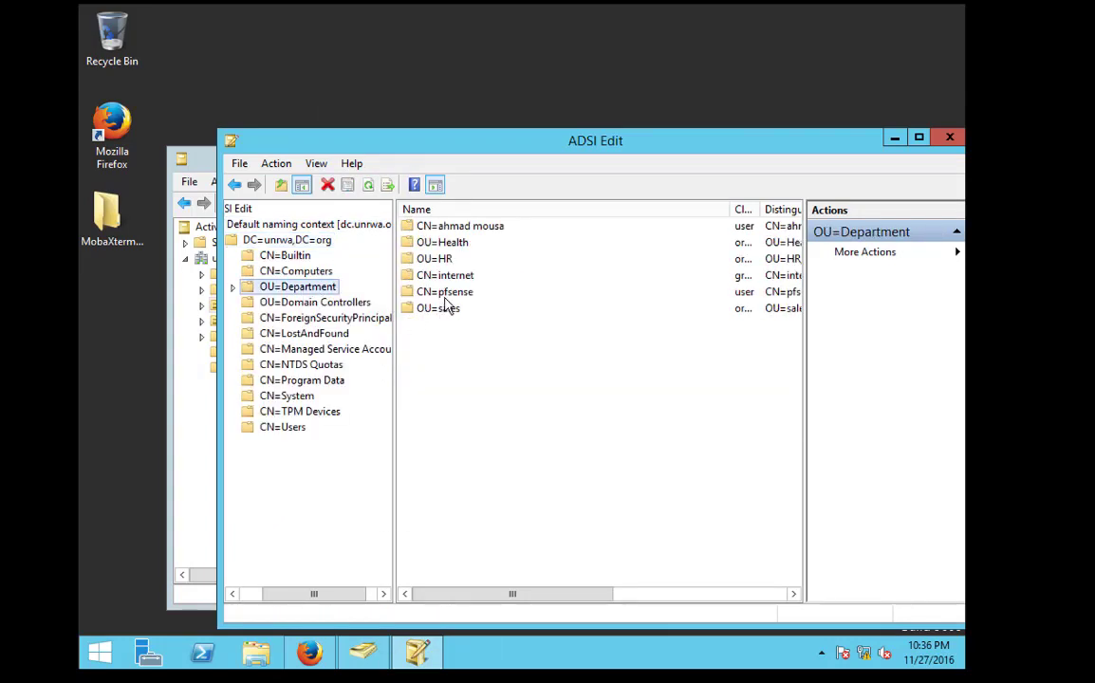
right_click(442, 277)
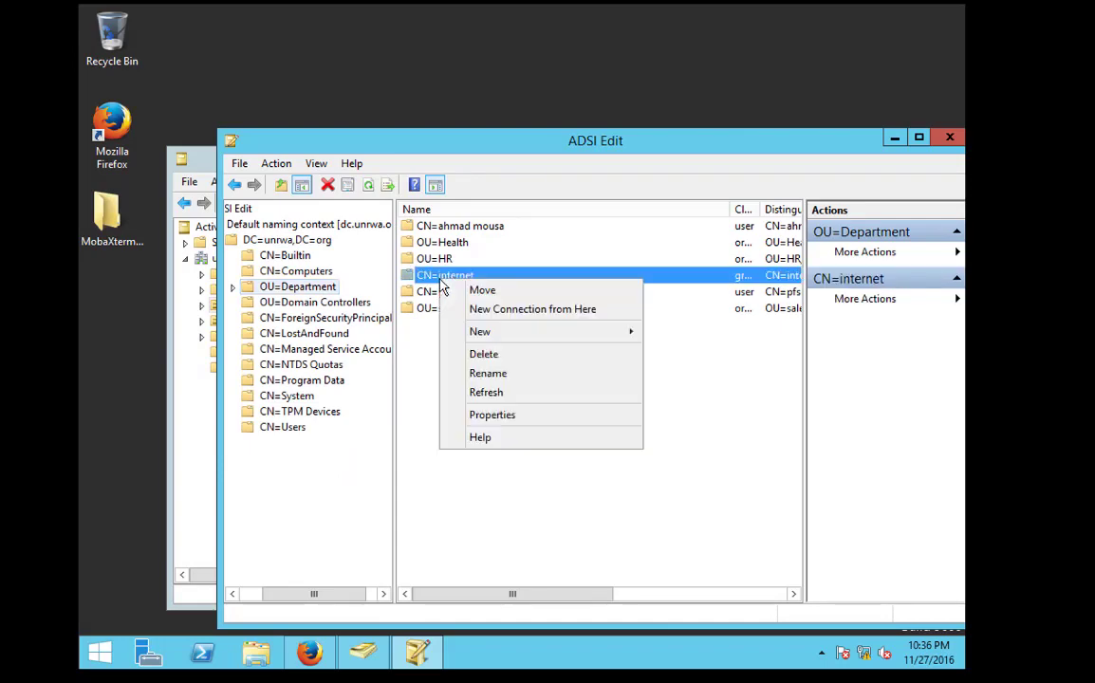
Copy the internet group's distinguishedName, CN=internet,OU=Department,DC=unrwa,DC=org, from its Attribute Editor
left_click(483, 416)
scroll(475, 359, "down", 2)
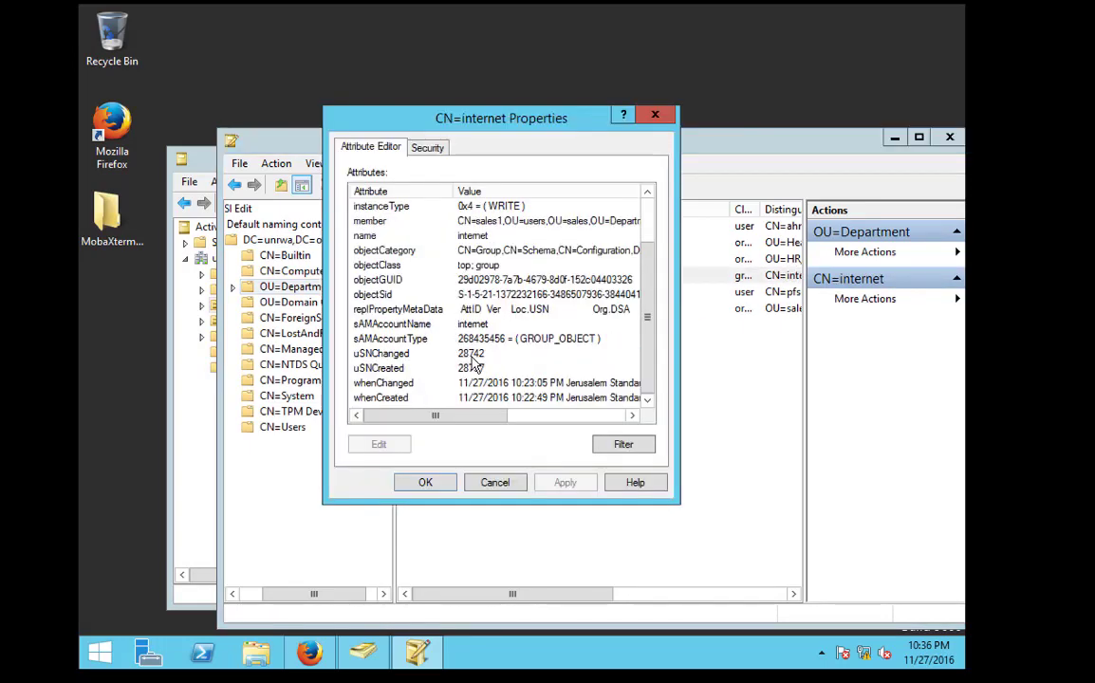
scroll(474, 359, "up", 2)
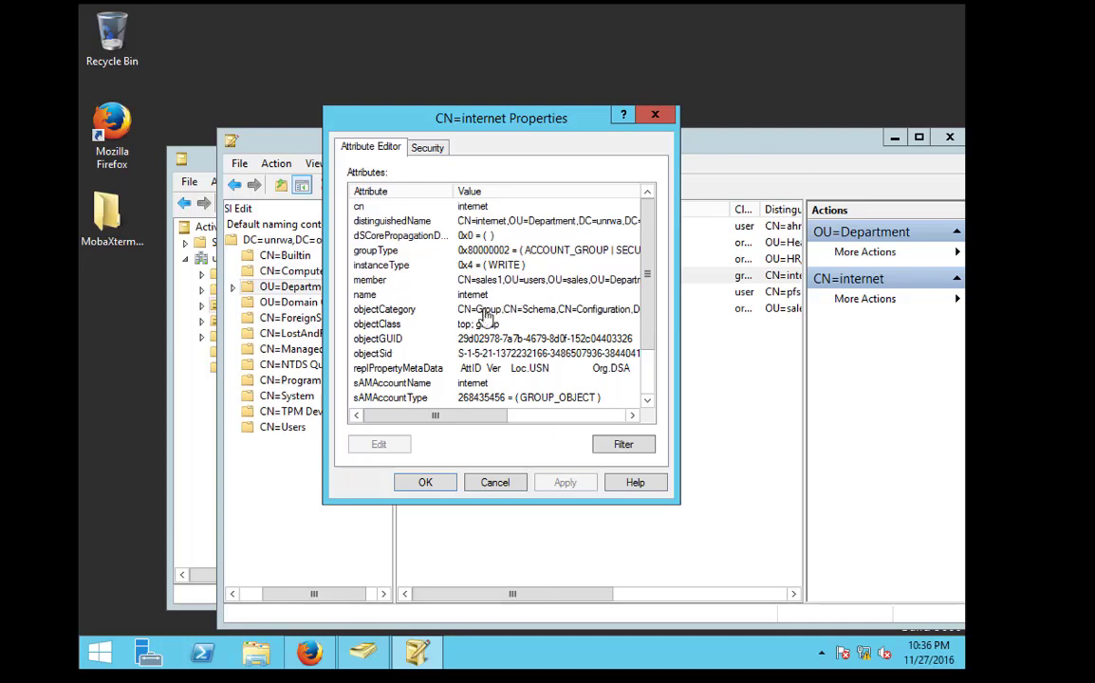
double_click(431, 221)
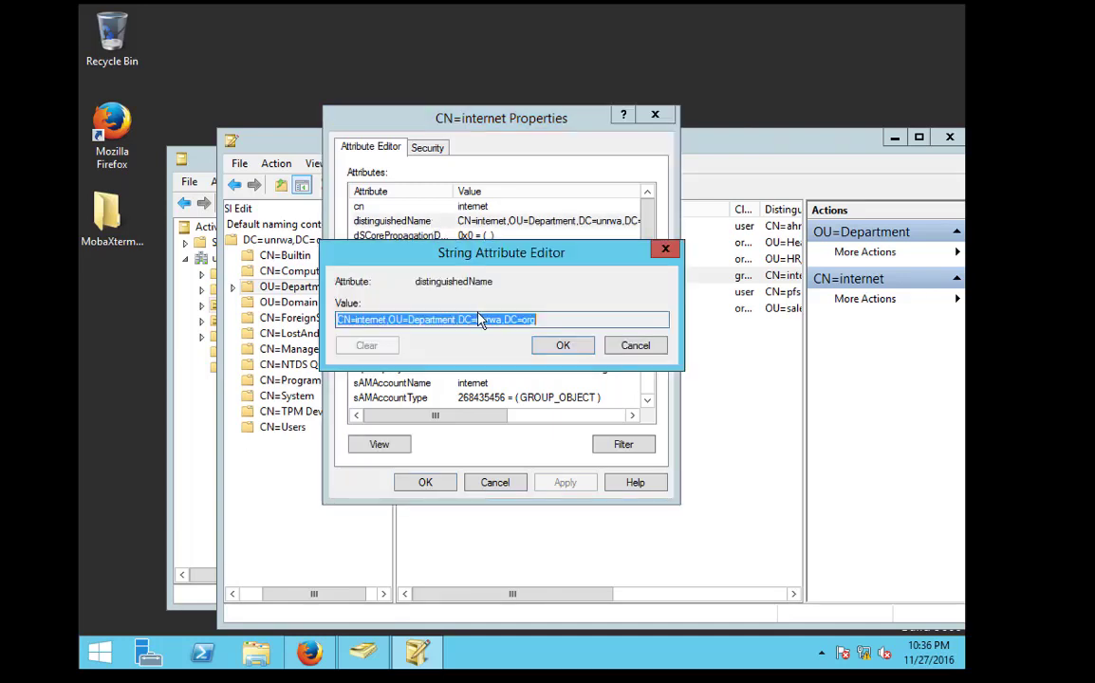
right_click(488, 320)
left_click(522, 365)
Paste the group DN after memberof= in the LDAP Search Filter, add closing parentheses, and save
left_click(306, 652)
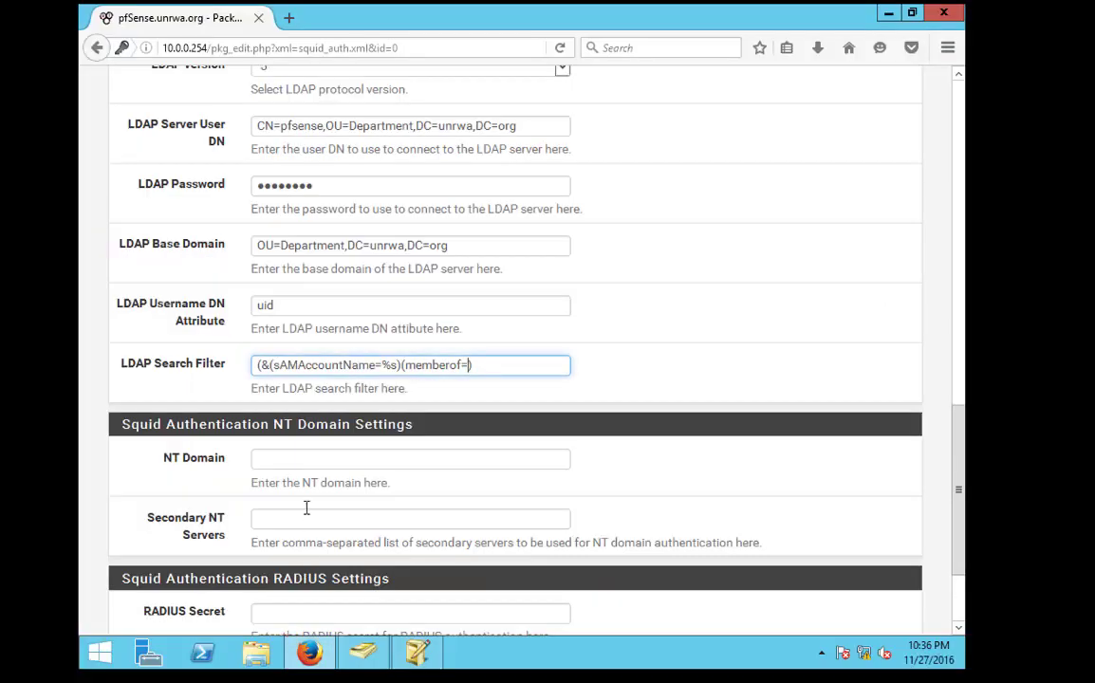
right_click(466, 367)
left_click(513, 438)
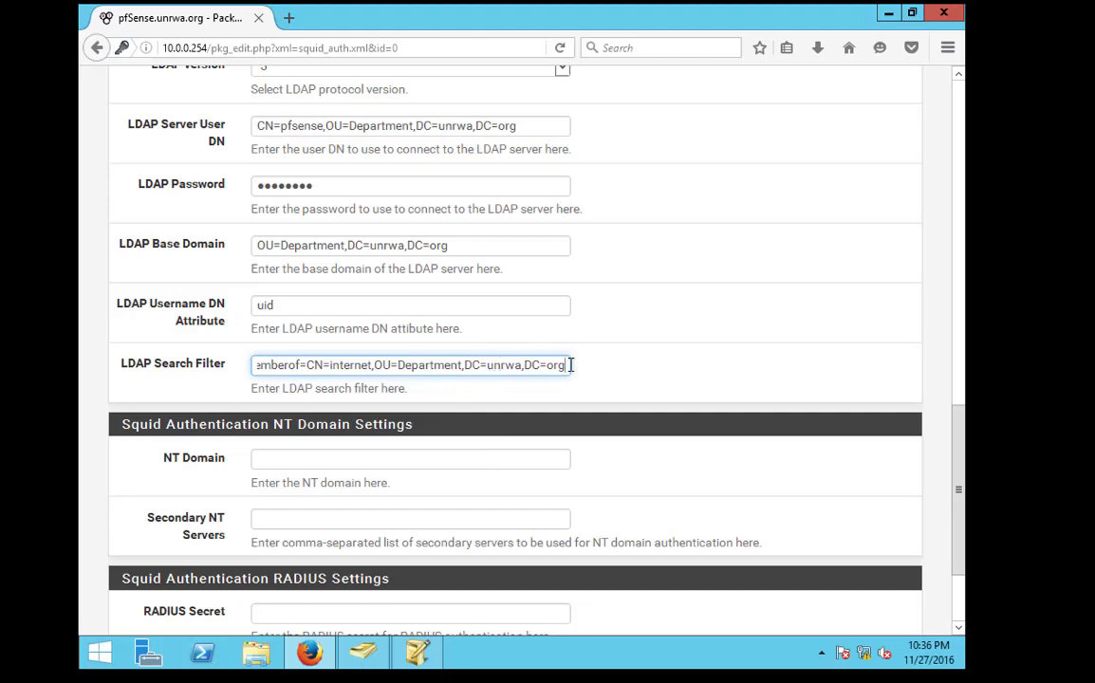
type(")))")
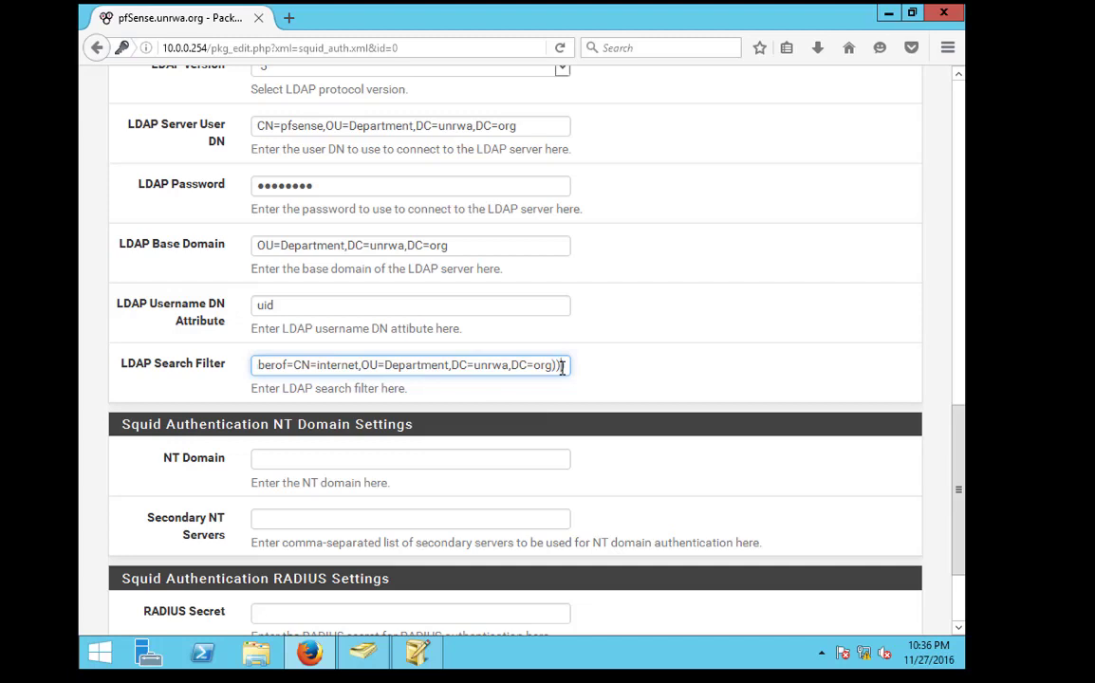
scroll(367, 367, "down", 3)
left_click_drag(344, 228, 74, 198)
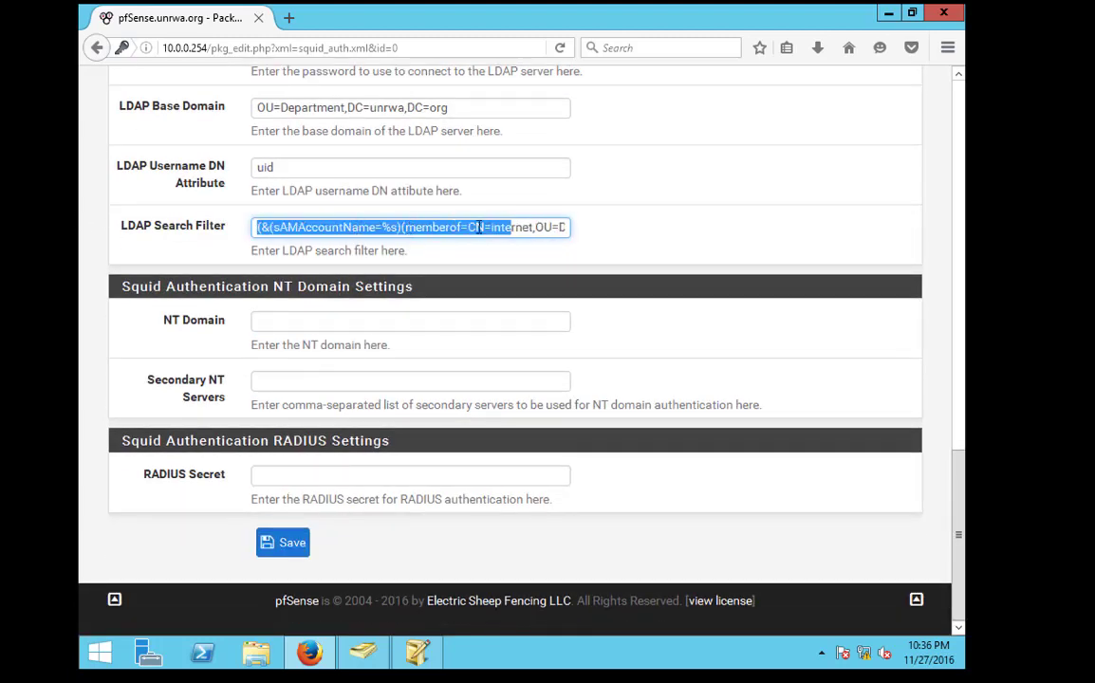
left_click(302, 550)
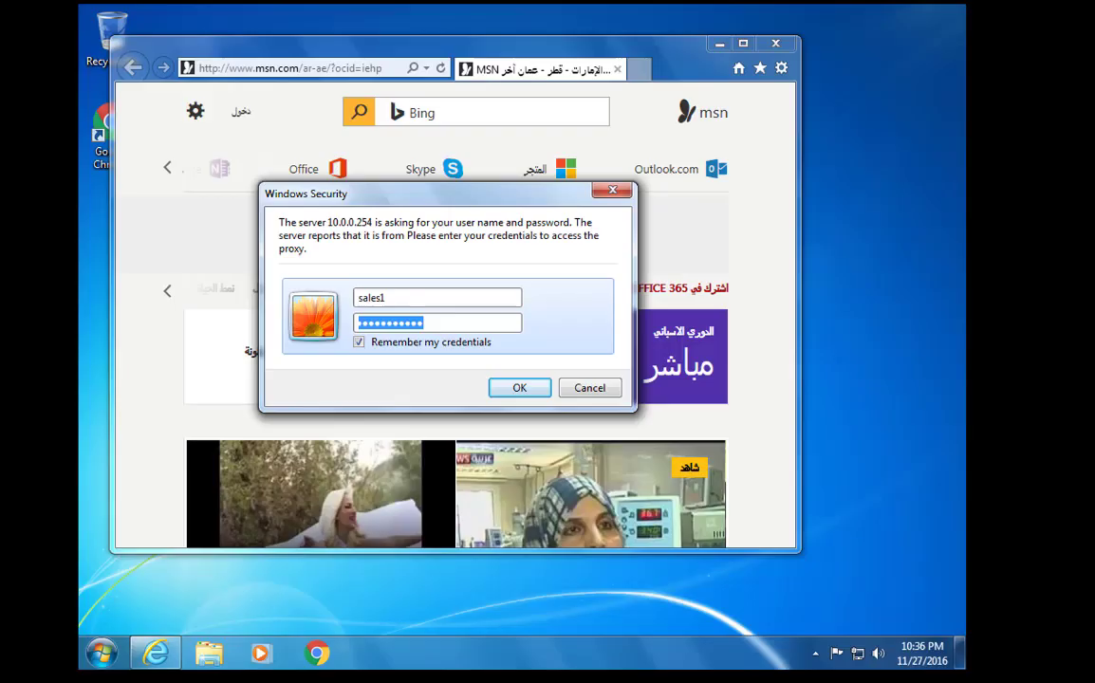
Resubmit the proxy login prompt after completing the password
left_click(519, 389)
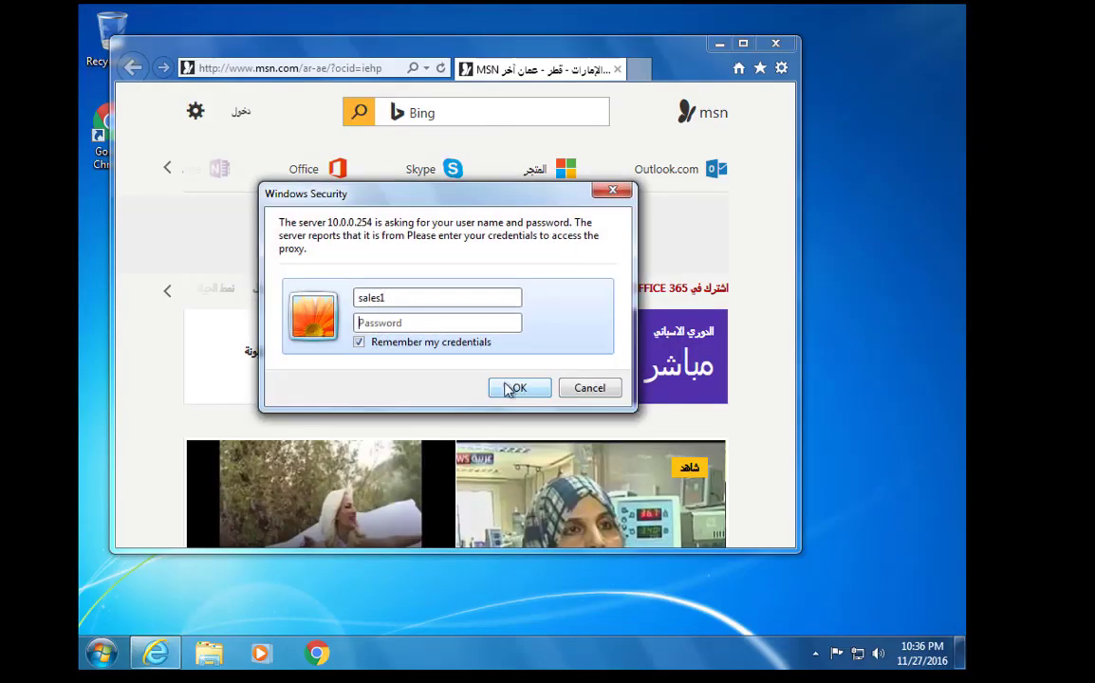
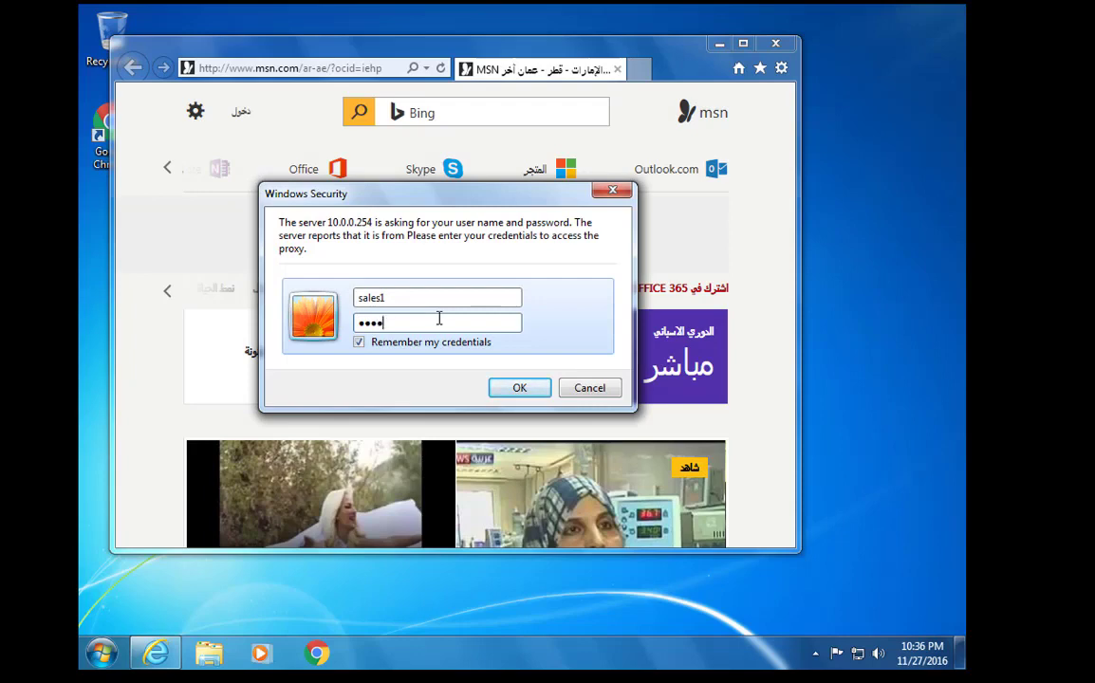
key("Return")
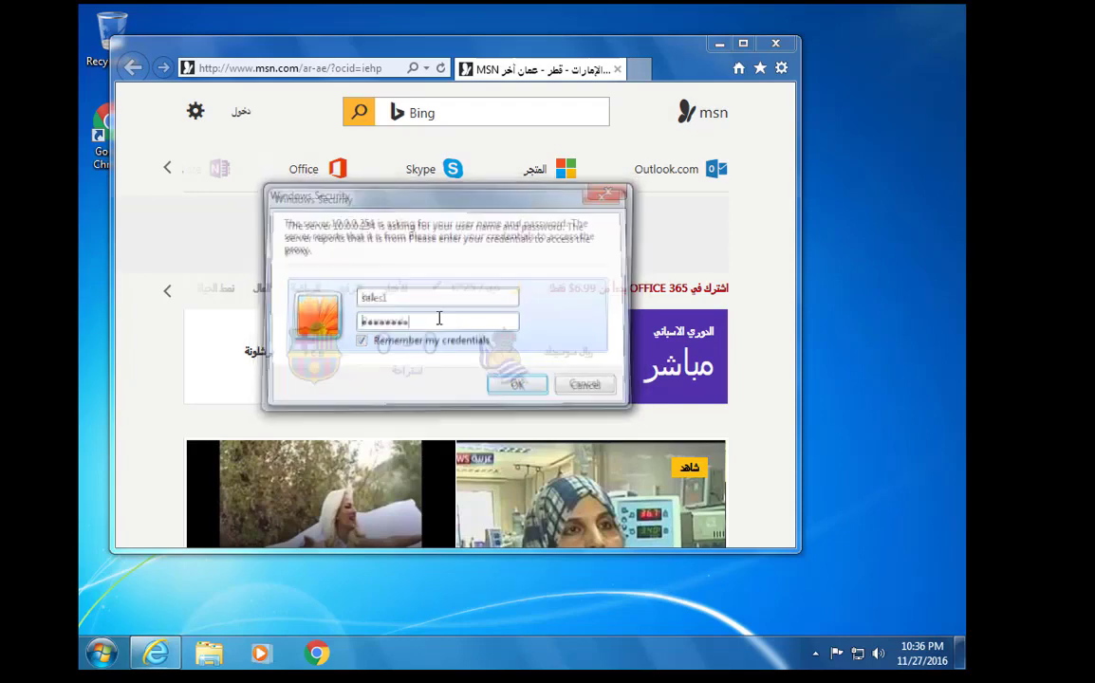
Retry the proxy login as user sales1 with its password
double_click(415, 297)
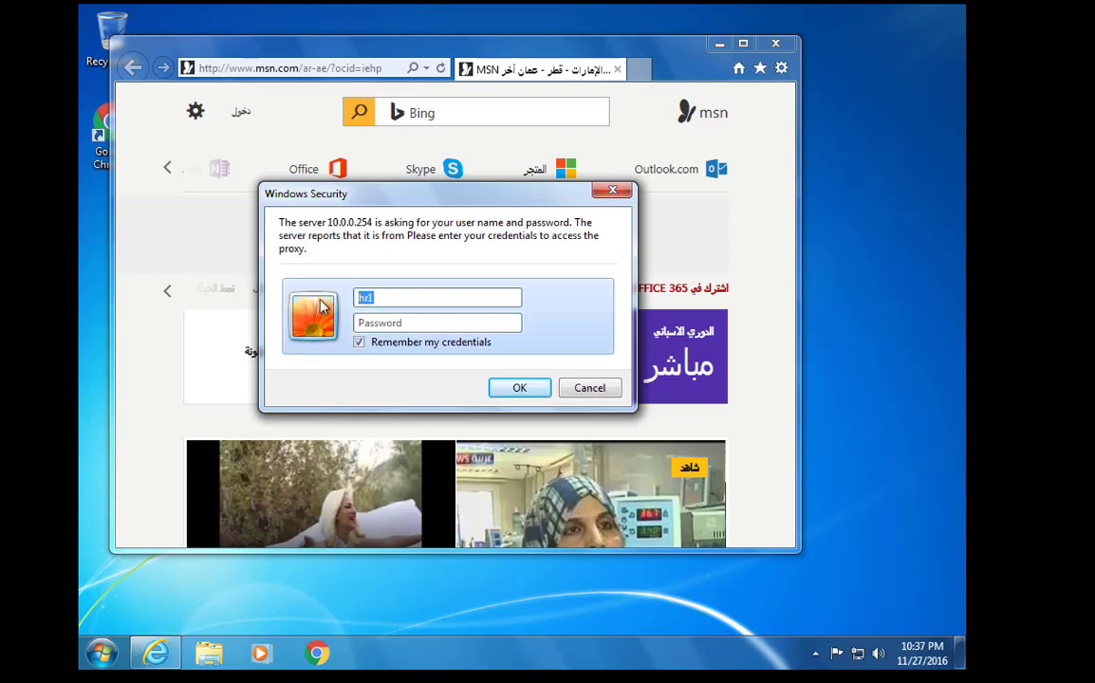
type("sales1")
key("Tab")
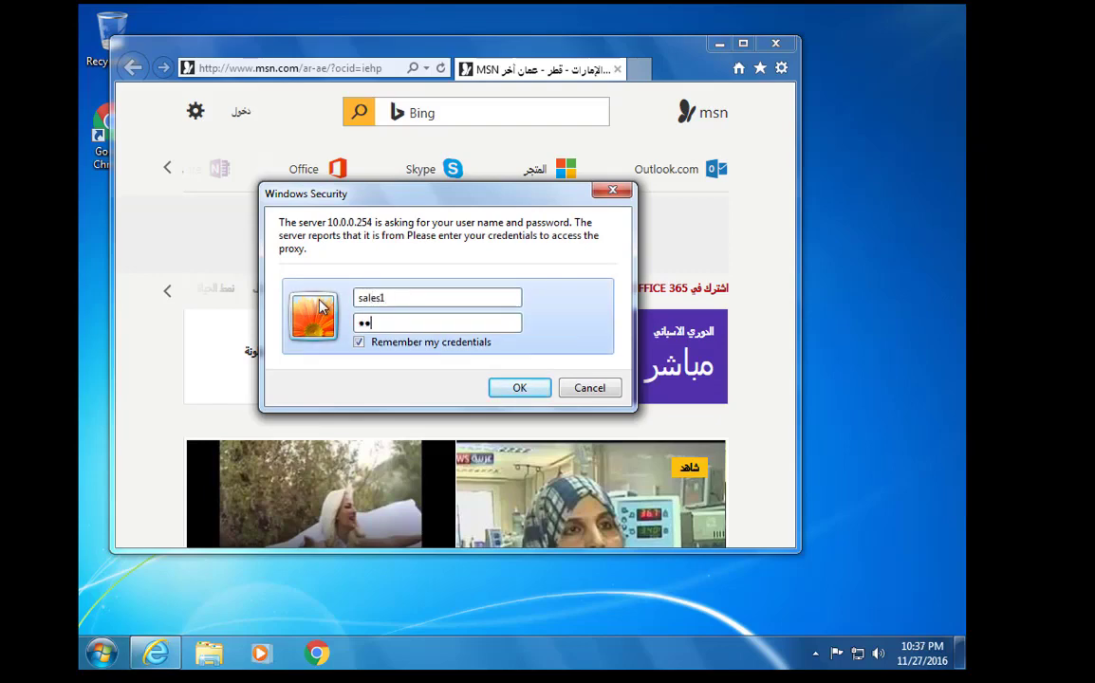
key("Return")
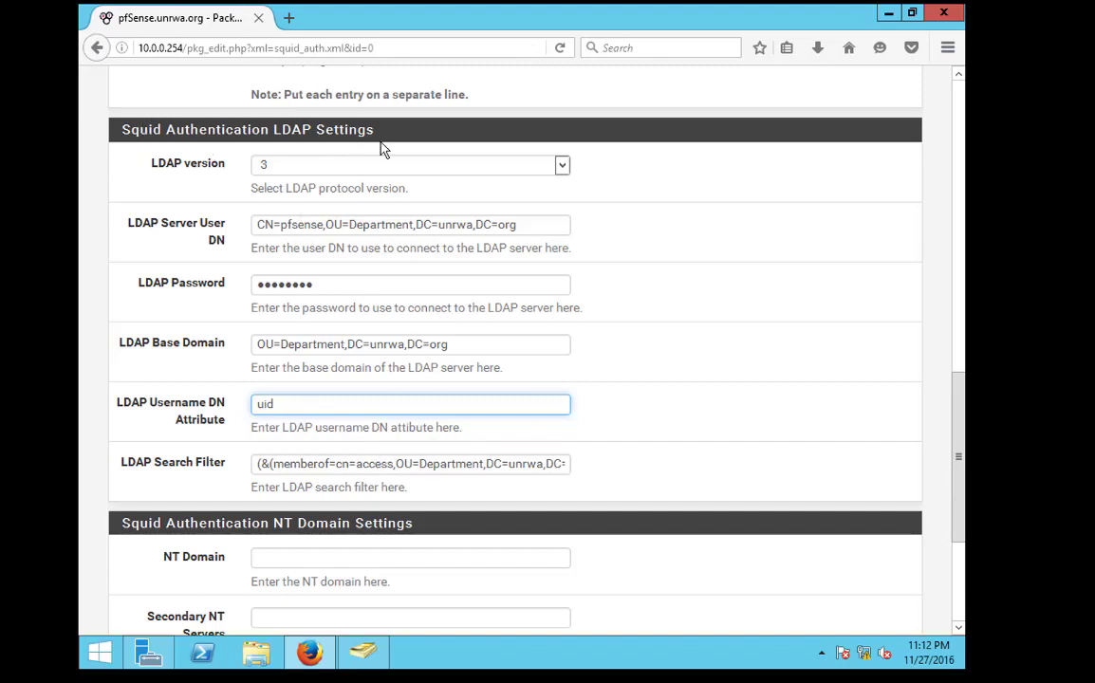
Inspect the filter's memberof=cn=access and sAMAccountName clauses and the LDAP Base Domain value
left_click_drag(374, 130, 139, 130)
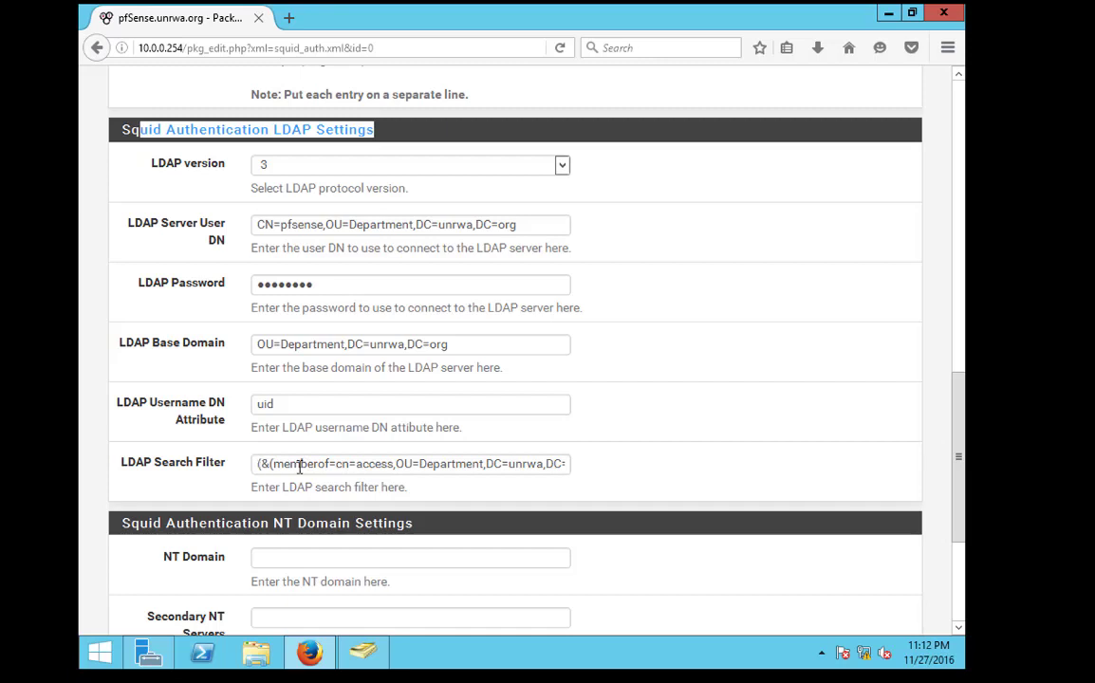
left_click_drag(300, 466, 759, 476)
left_click(428, 464)
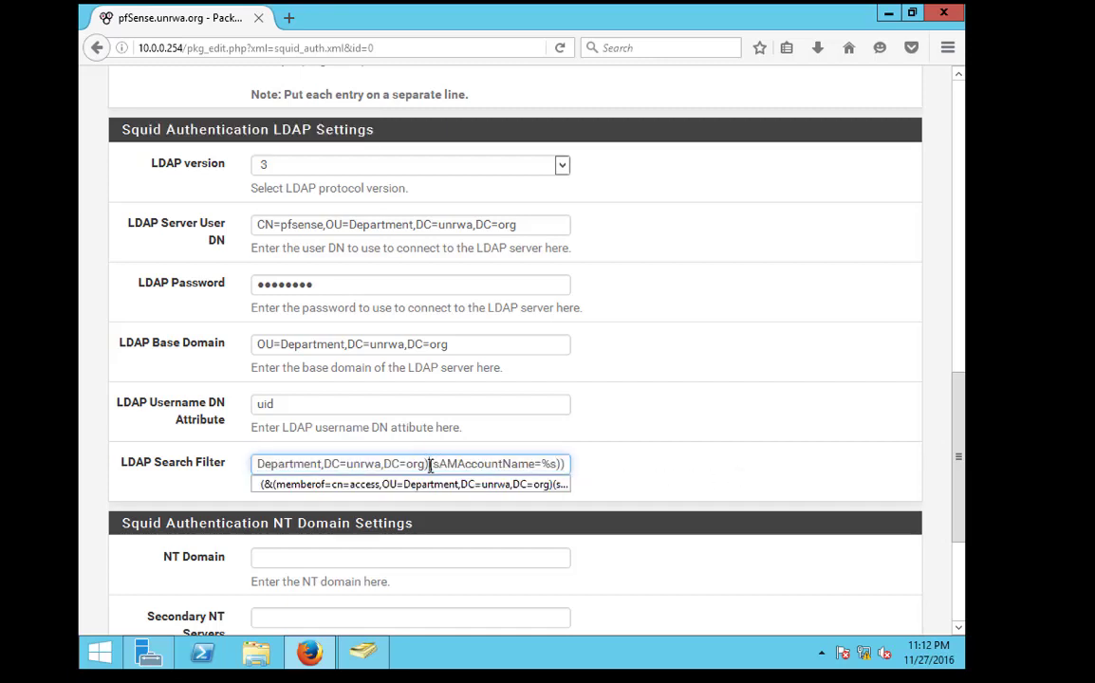
double_click(416, 464)
left_click(383, 464)
left_click_drag(296, 456, 312, 456)
left_click_drag(513, 464, 677, 459)
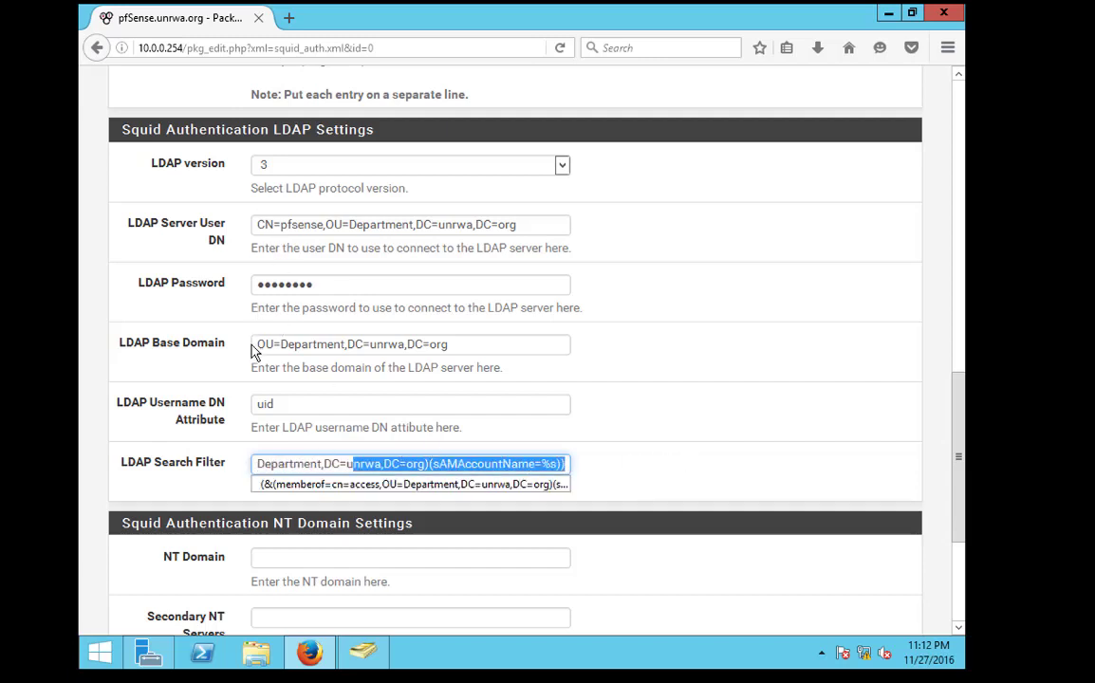
left_click_drag(255, 352, 535, 355)
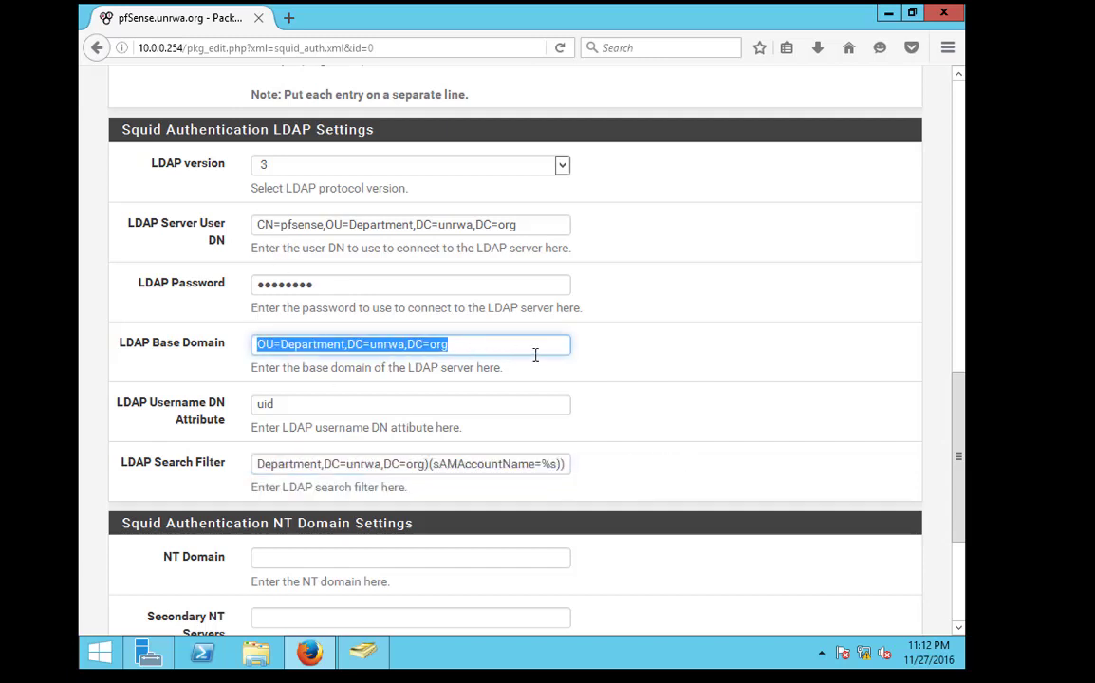
left_click_drag(268, 459, 391, 464)
left_click(350, 464)
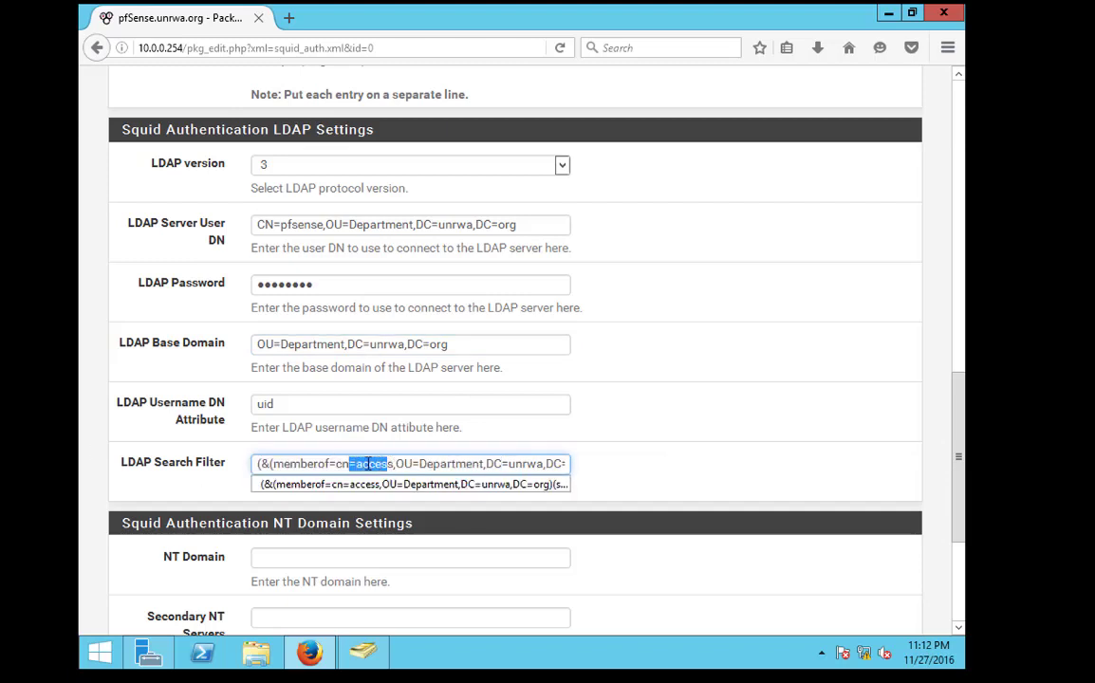
left_click(362, 651)
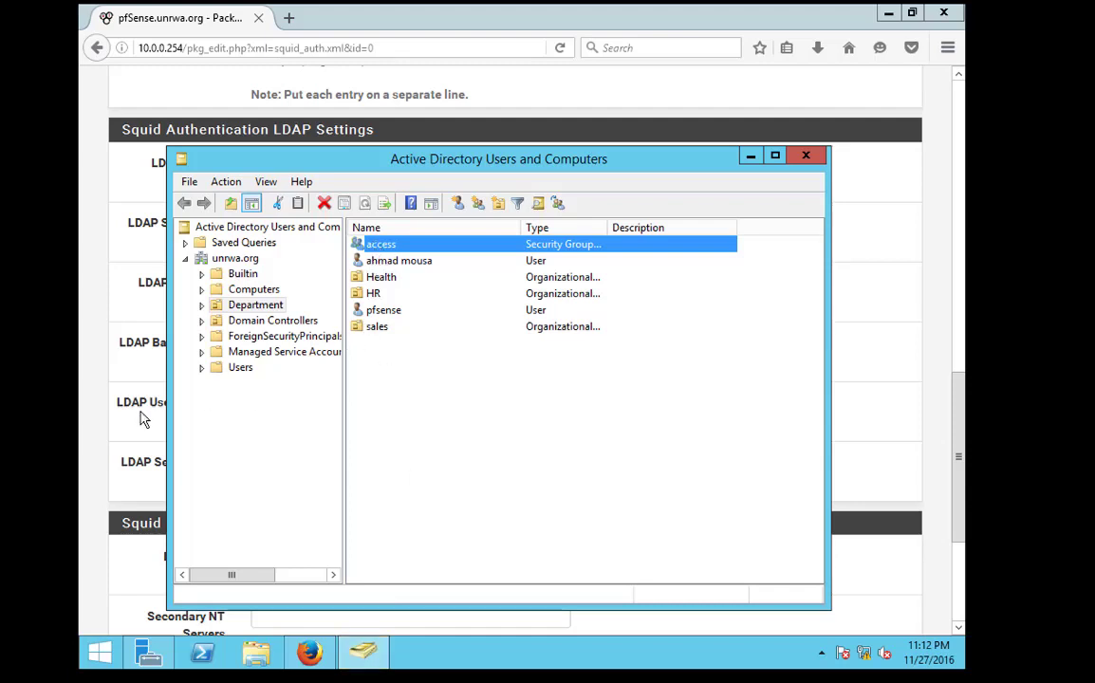
Check that the access group's members are only hr1 and hr2, then close its properties
left_click(131, 378)
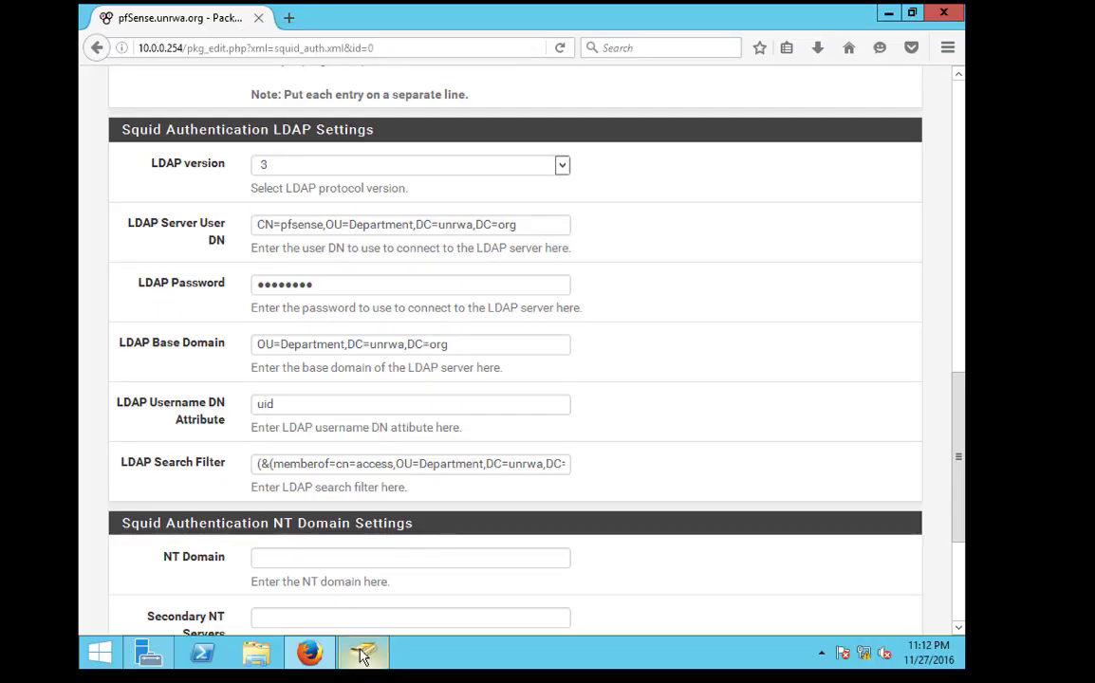
left_click(363, 653)
double_click(372, 248)
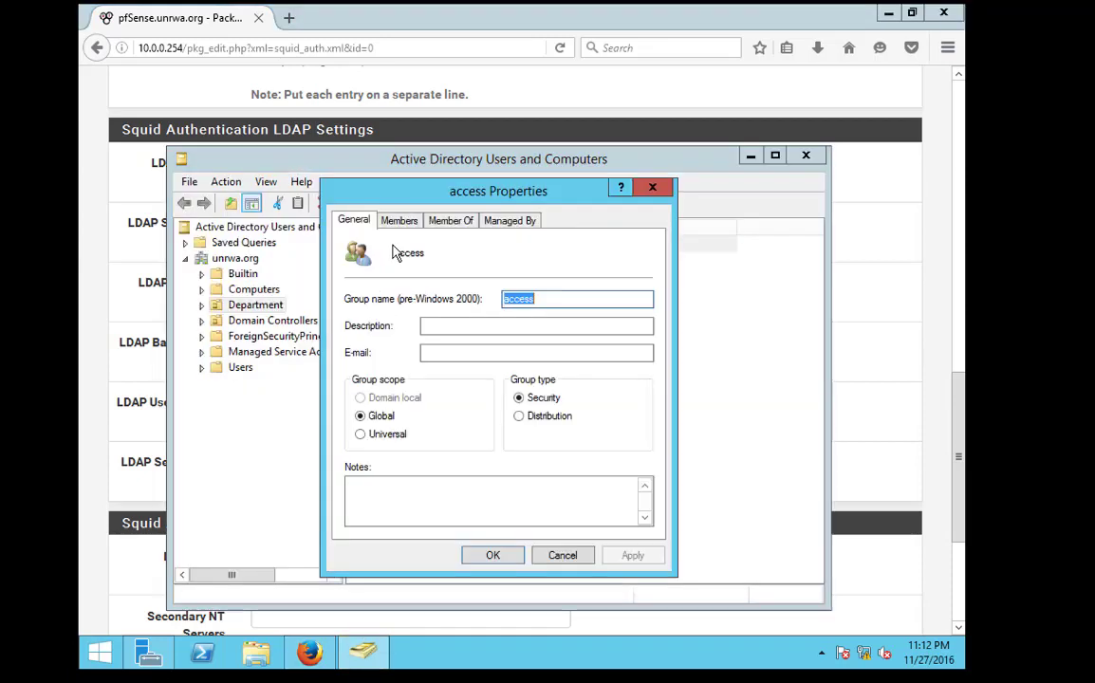
left_click(392, 222)
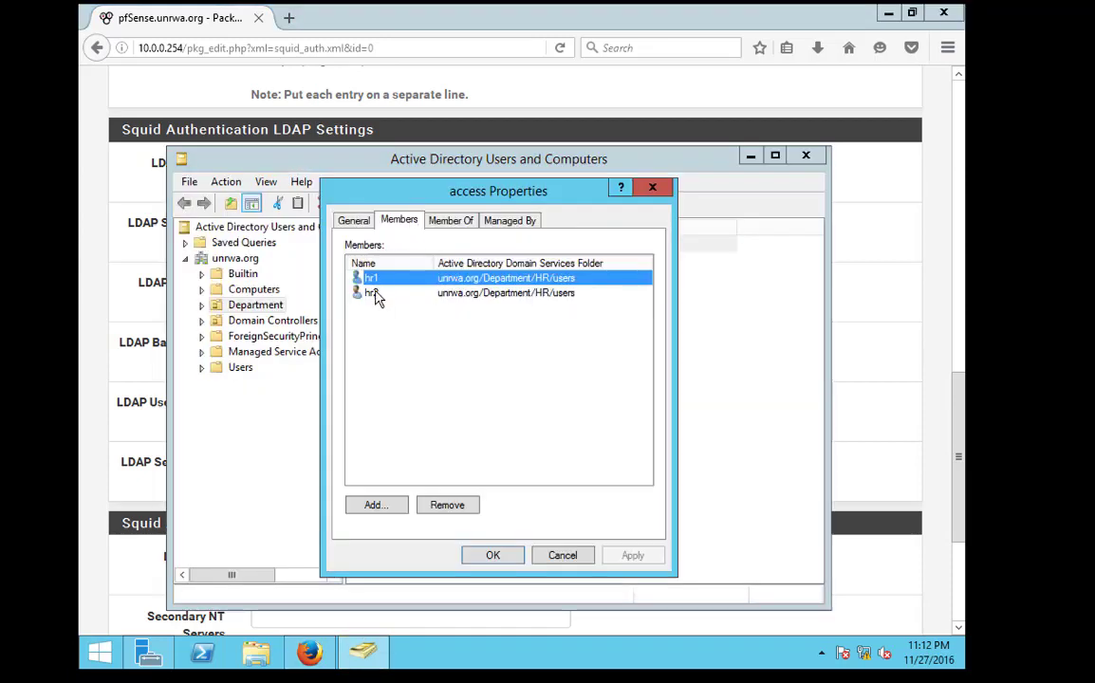
left_click(652, 188)
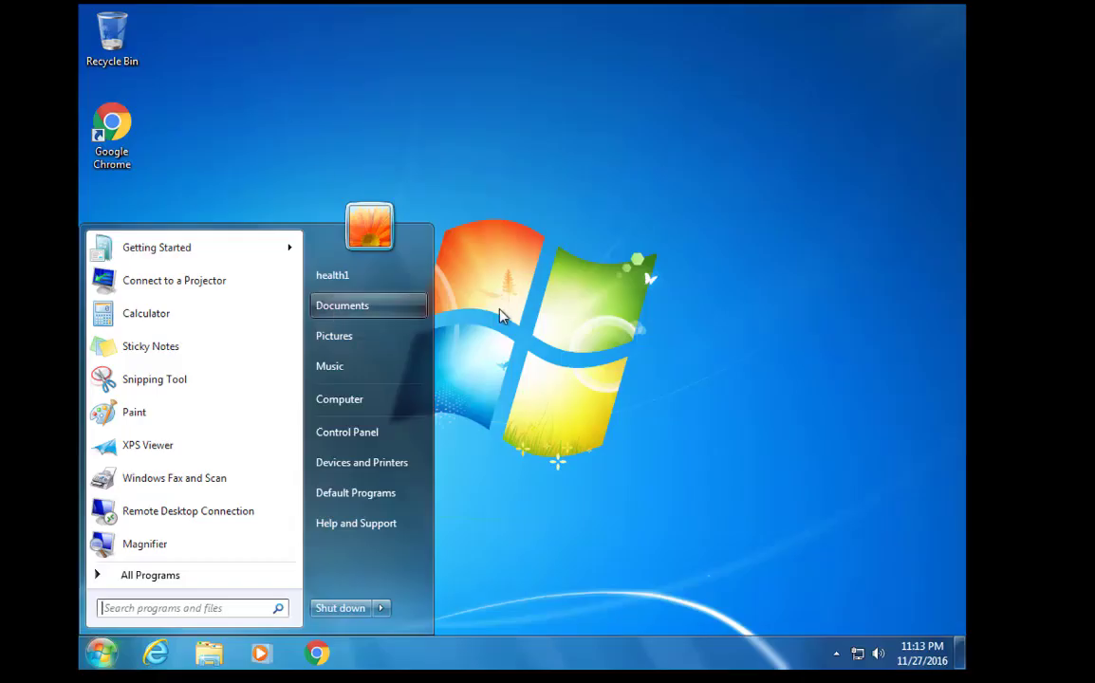
left_click(450, 278)
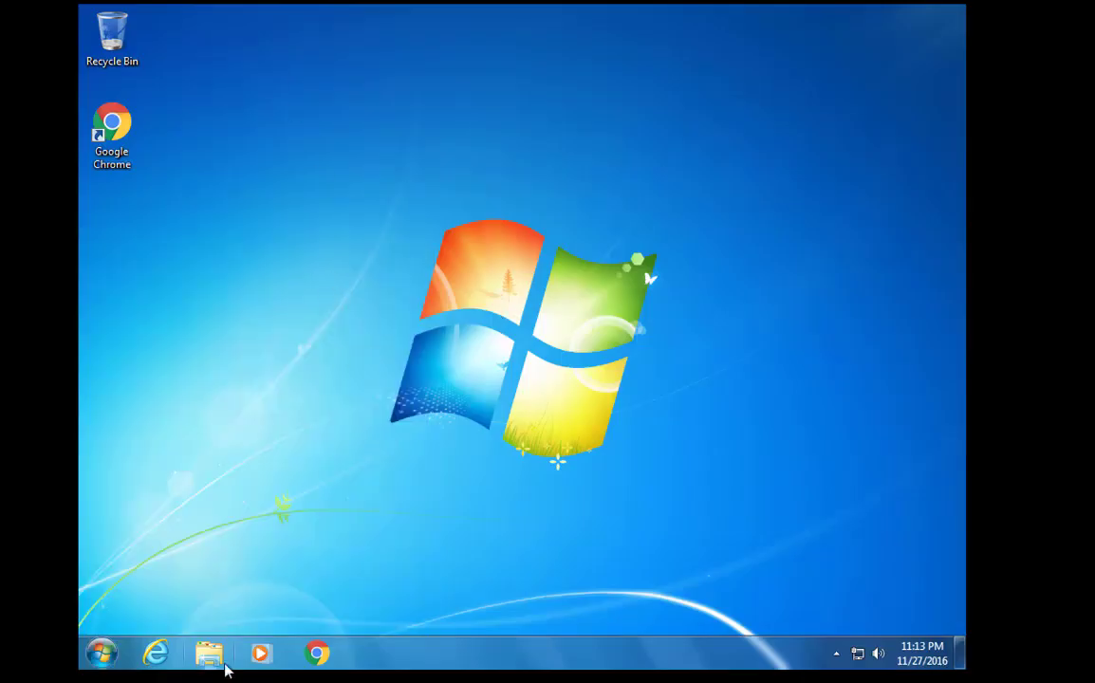
Open Internet Explorer and submit the sales1 proxy login
left_click(157, 653)
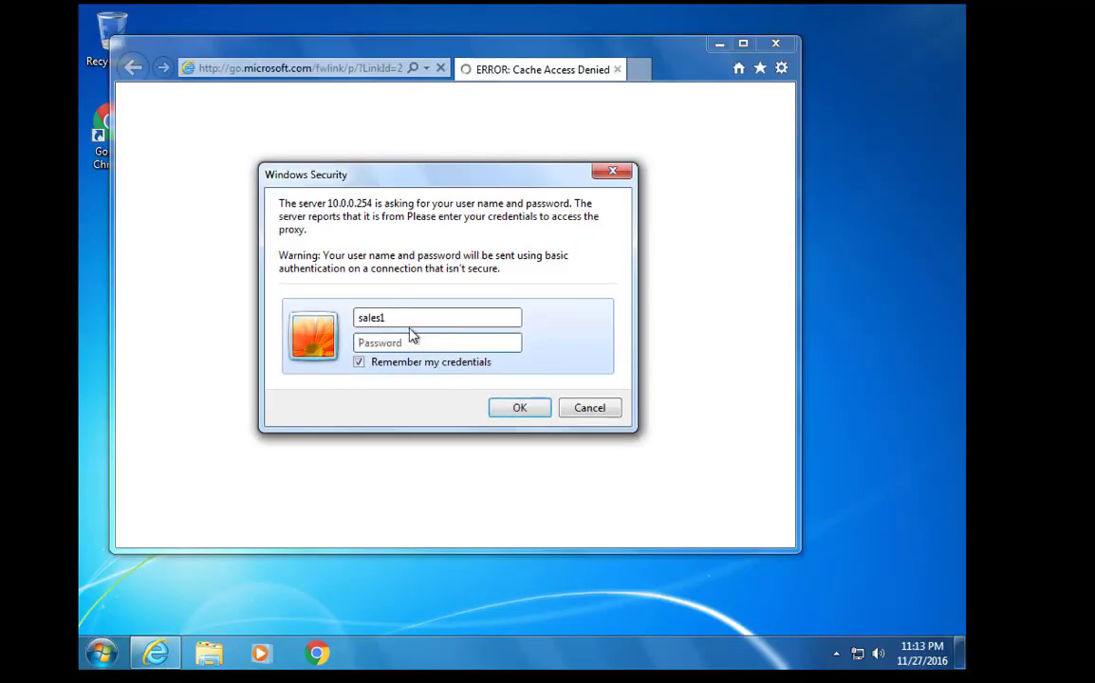
type("•")
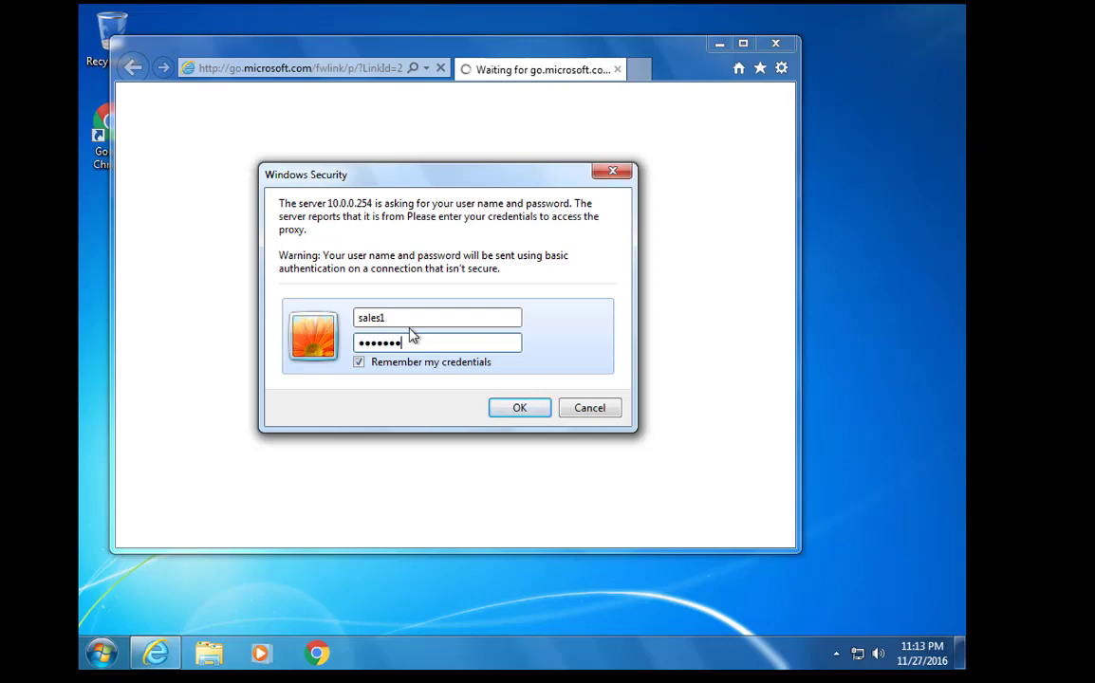
key("Return")
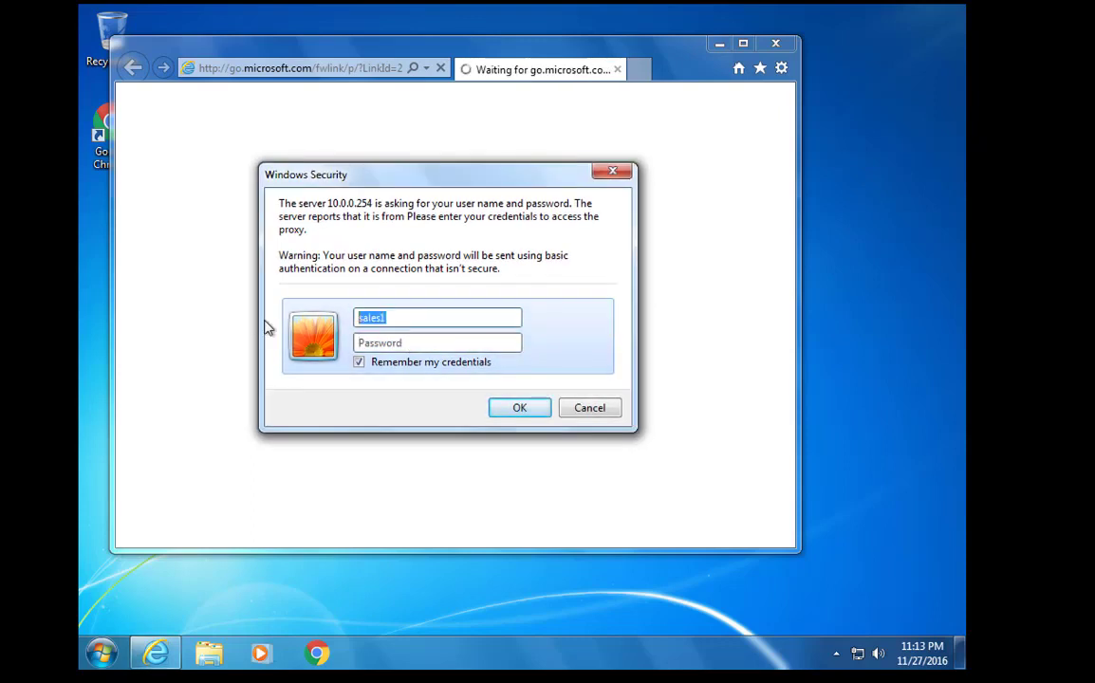
Retry the proxy login as health1 with credential saving unchecked
type("he")
type("•")
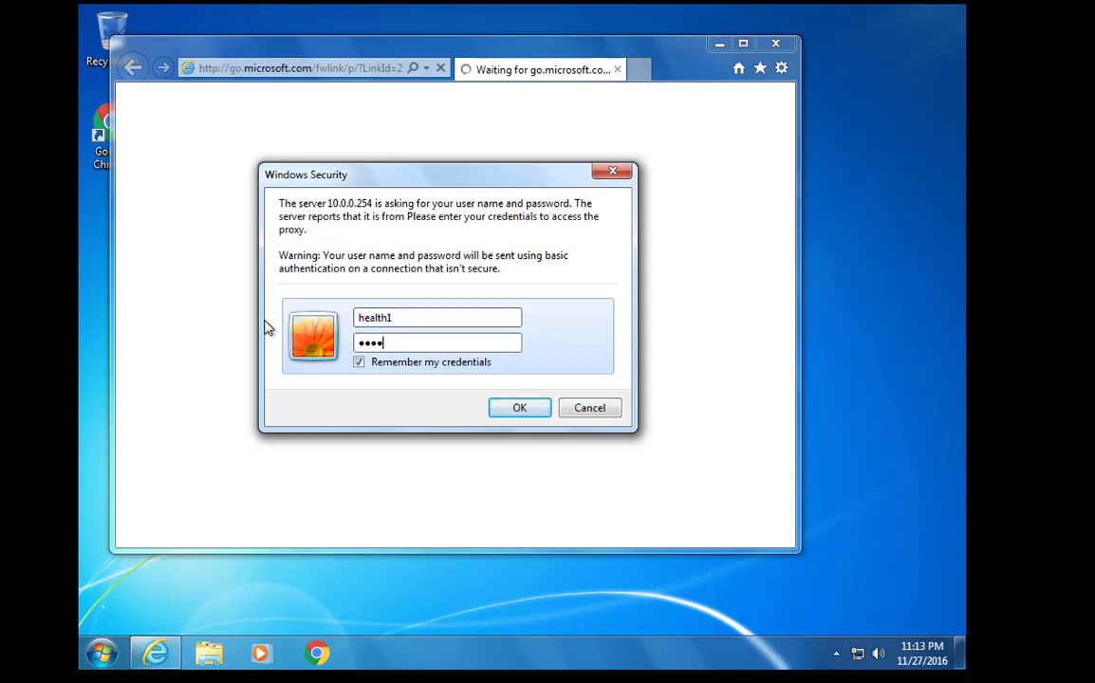
key("Return")
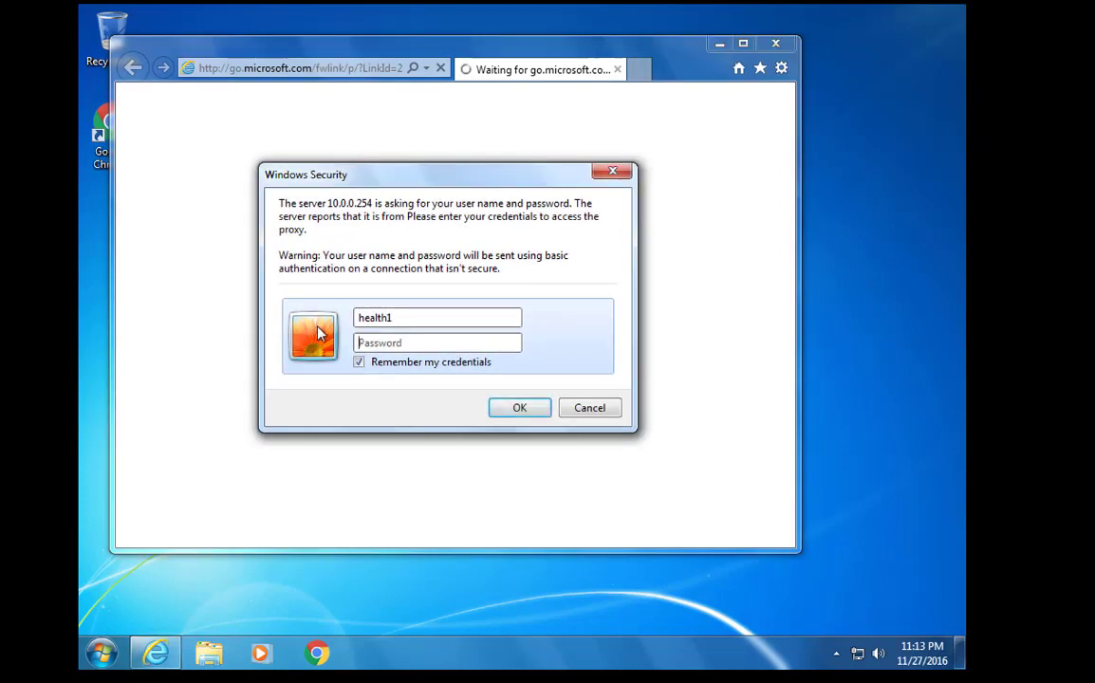
left_click(368, 364)
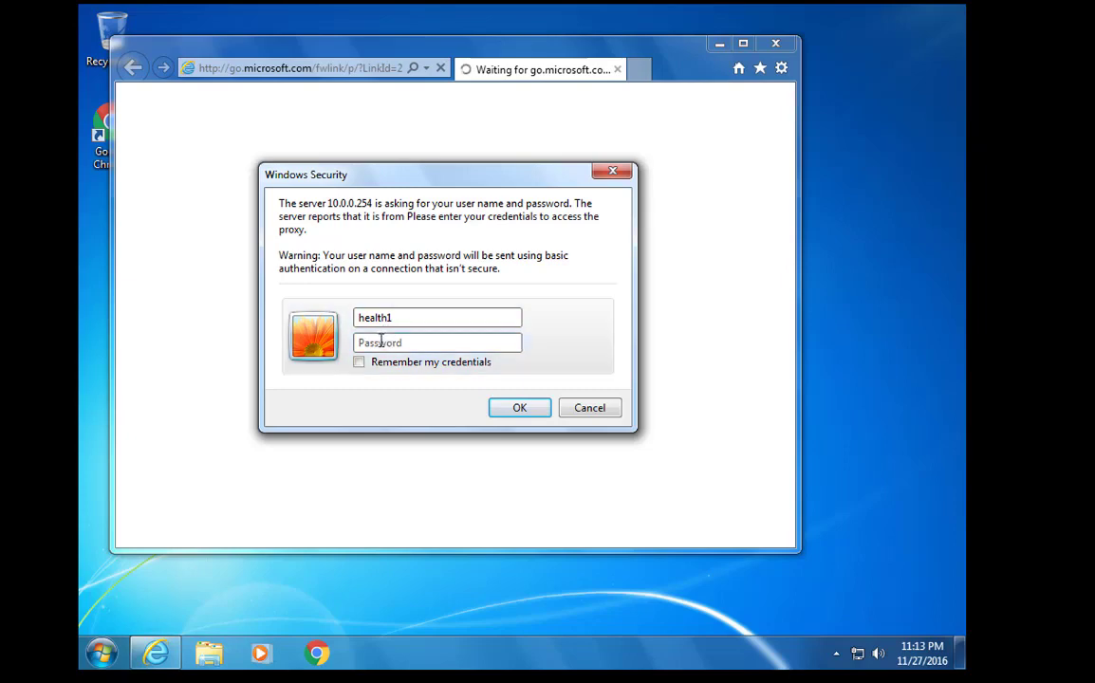
left_click(381, 342)
type("•")
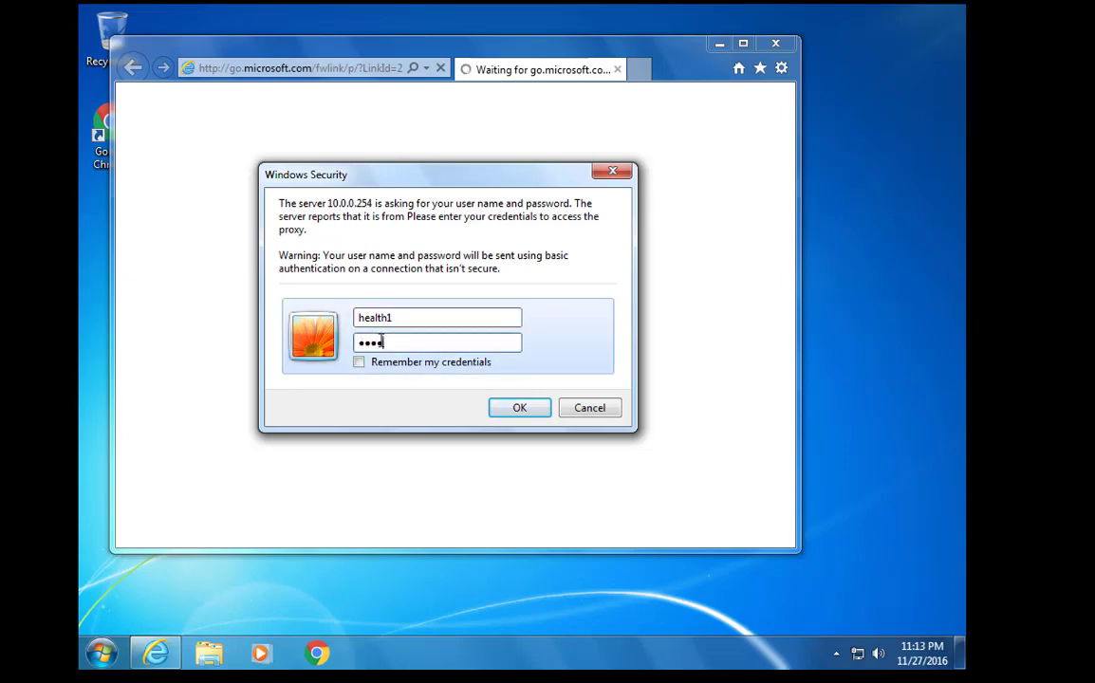
type("•••••")
key("Return")
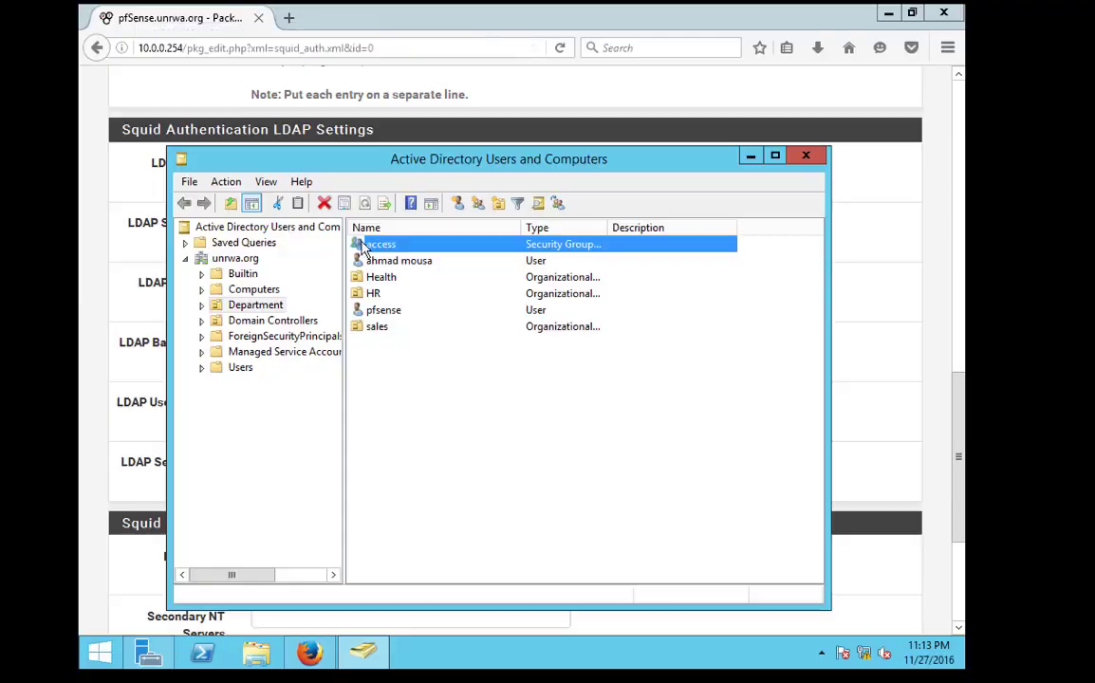
Add health1 to the access group's members alongside hr1 and hr2, and save the change
double_click(359, 243)
left_click(397, 220)
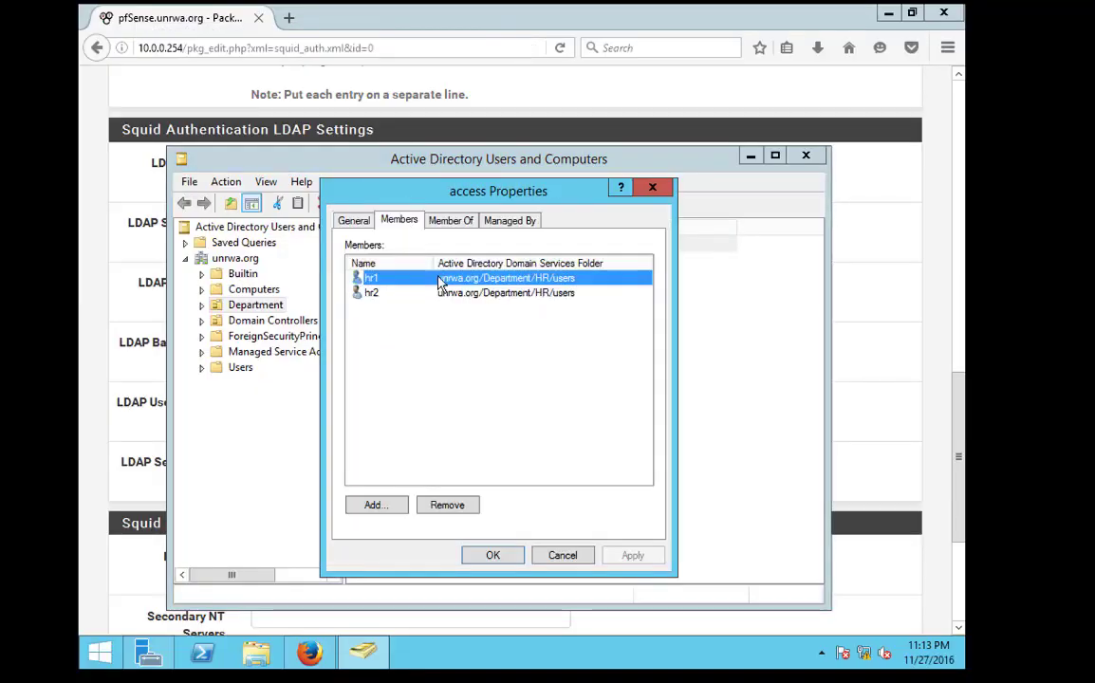
left_click(378, 506)
type("hel")
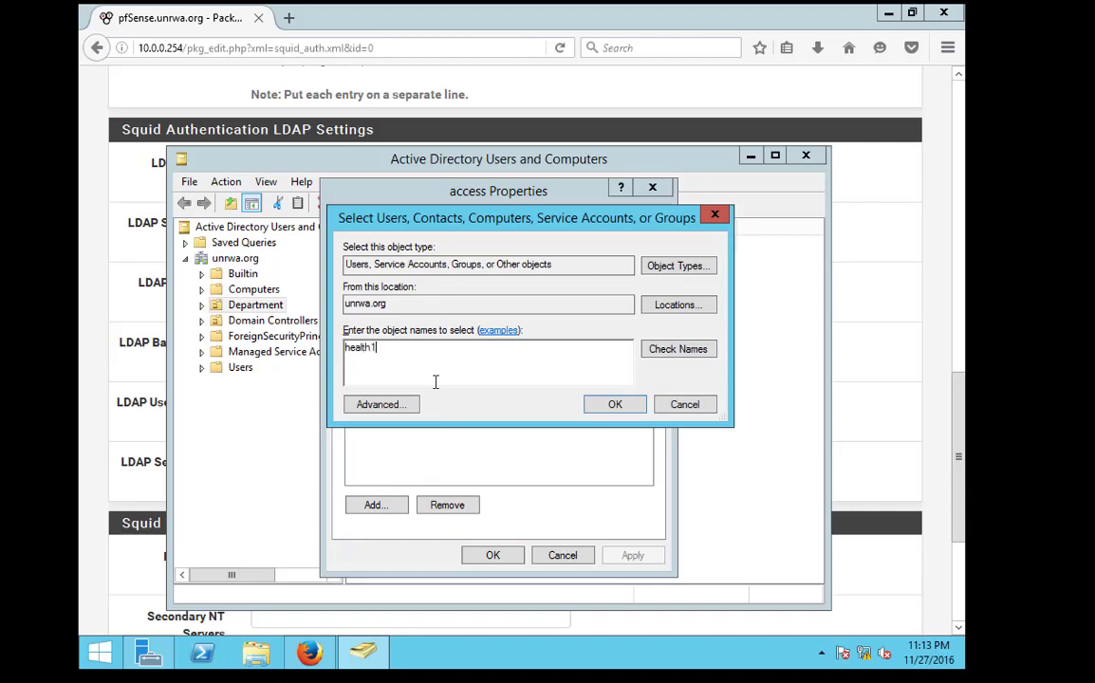
type("th1")
key("Return")
left_click(484, 554)
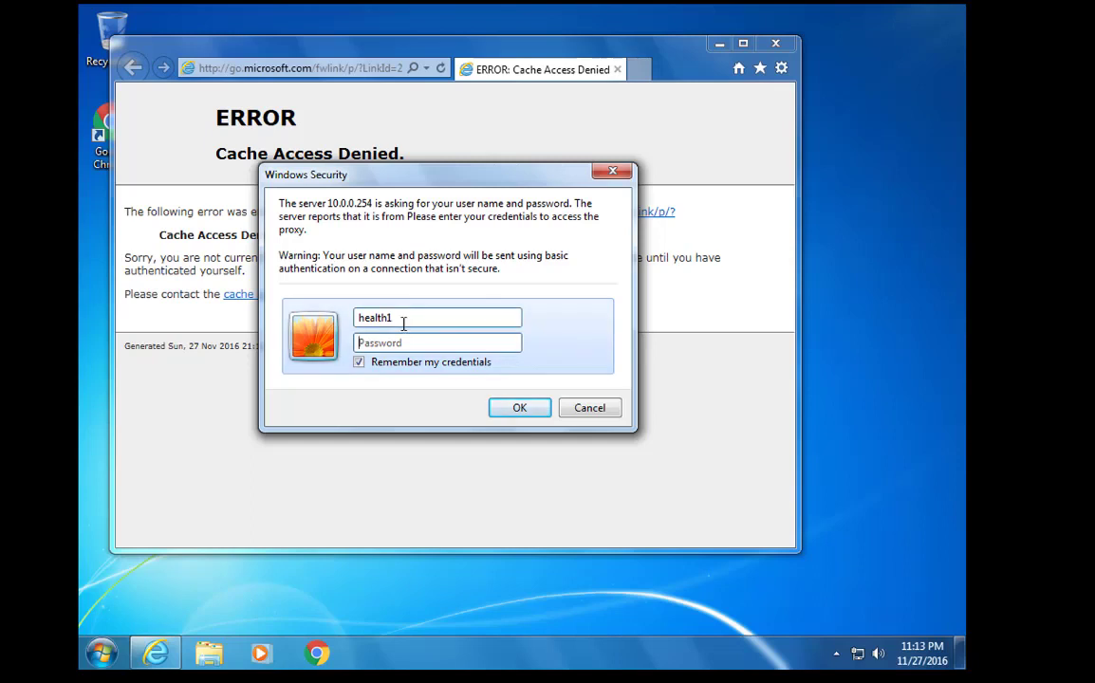
Log in to the proxy as health1 and load google.ps
key("Tab")
left_click(531, 412)
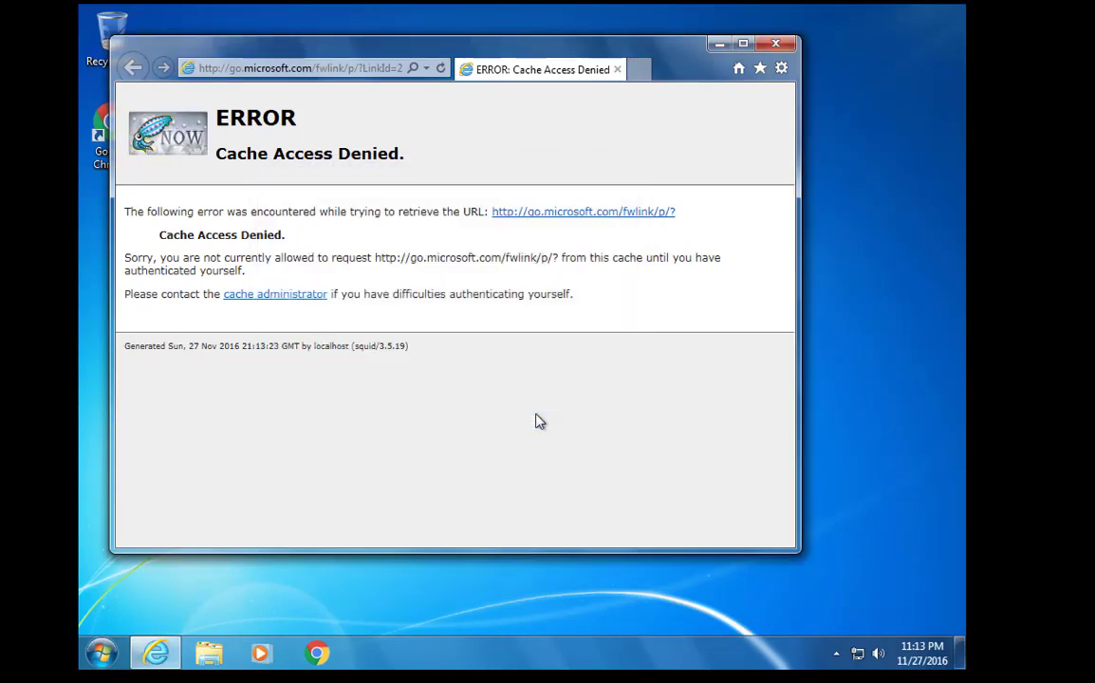
left_click(344, 69)
type("googl")
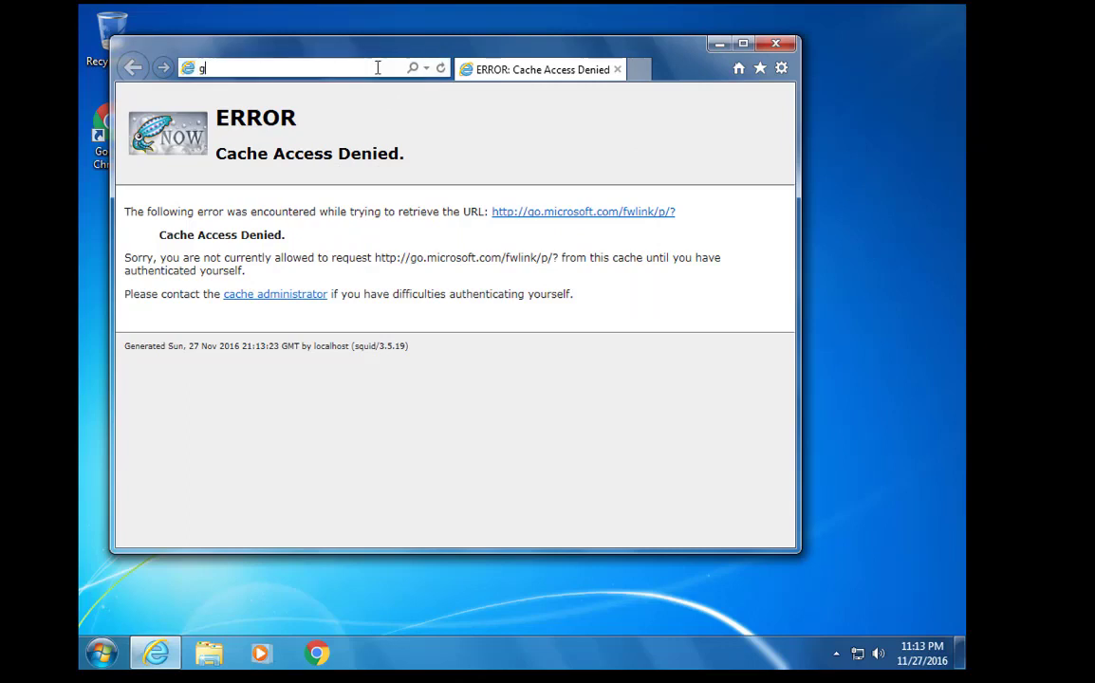
type("e.ps")
key("Return")
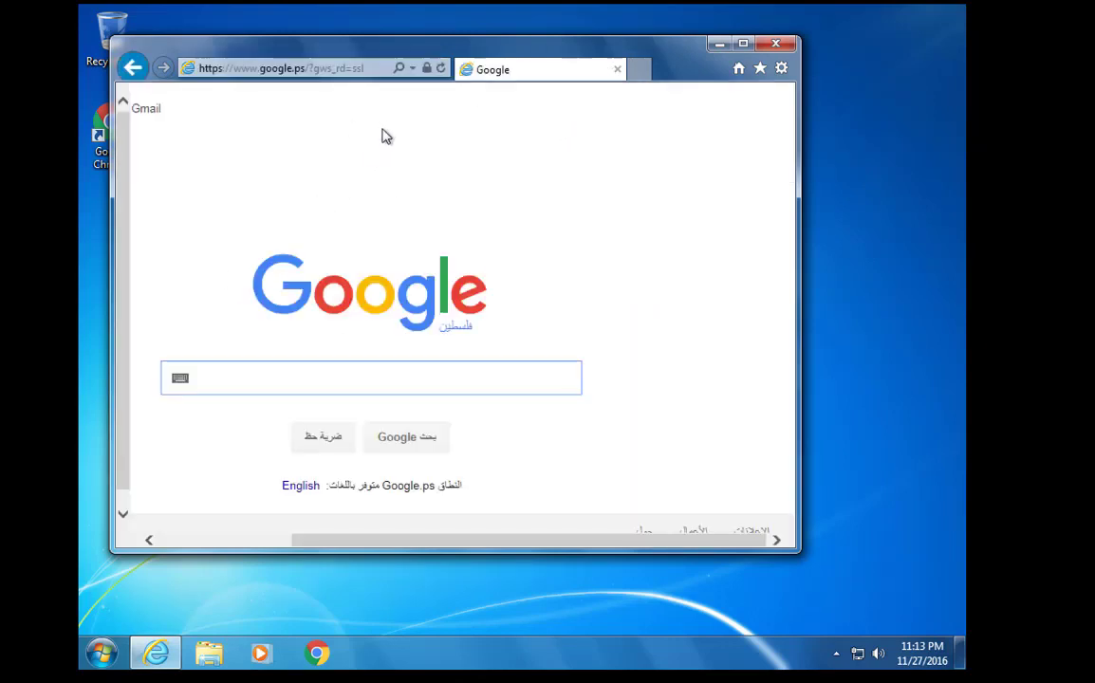
Close and reopen Internet Explorer, then bring the pfSense authentication settings forward
left_click(774, 45)
left_click(155, 652)
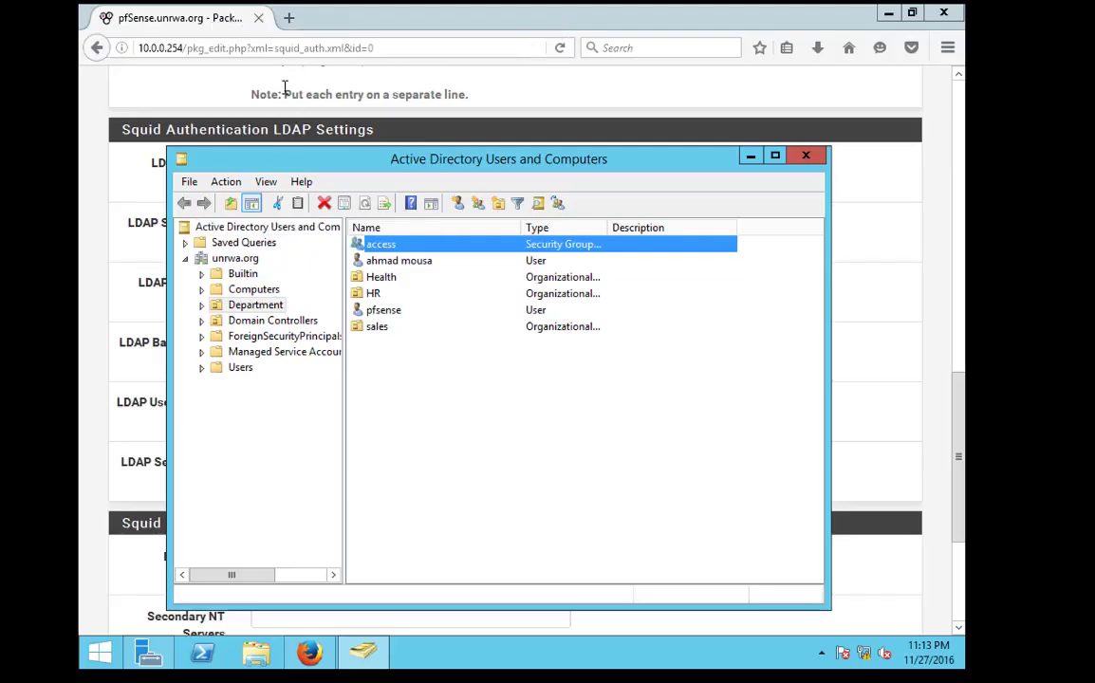
left_click(284, 87)
scroll(289, 304, "up", 10)
scroll(344, 500, "down", 1)
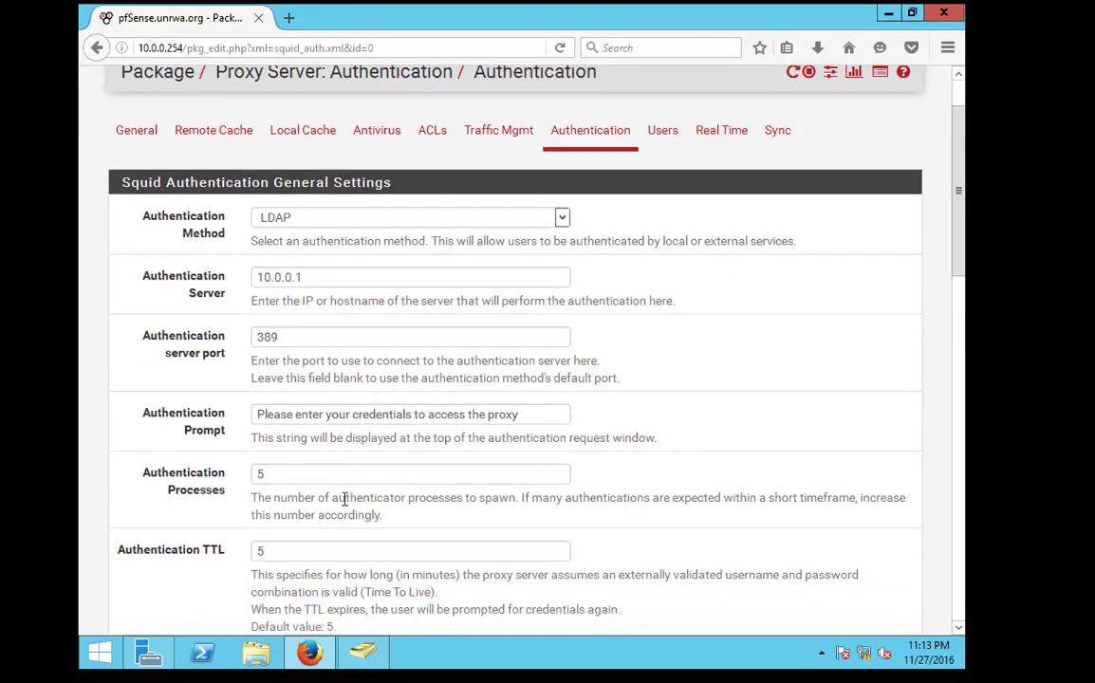
scroll(345, 500, "down", 1)
left_click_drag(226, 529, 109, 529)
scroll(323, 558, "down", 3)
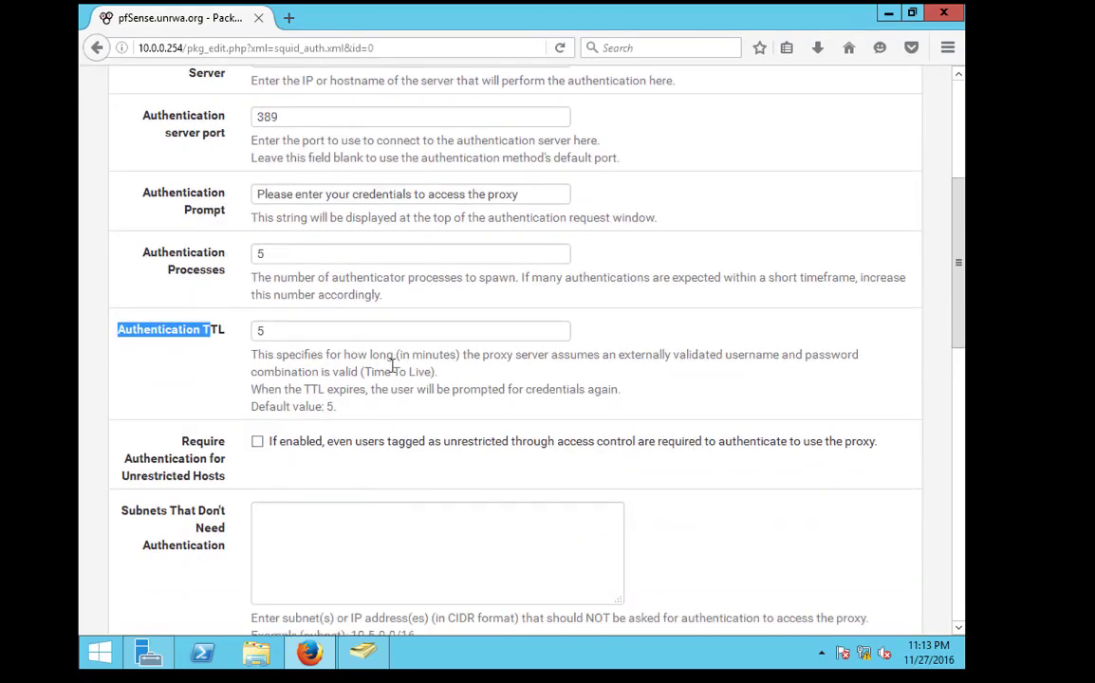
left_click(409, 354)
double_click(431, 354)
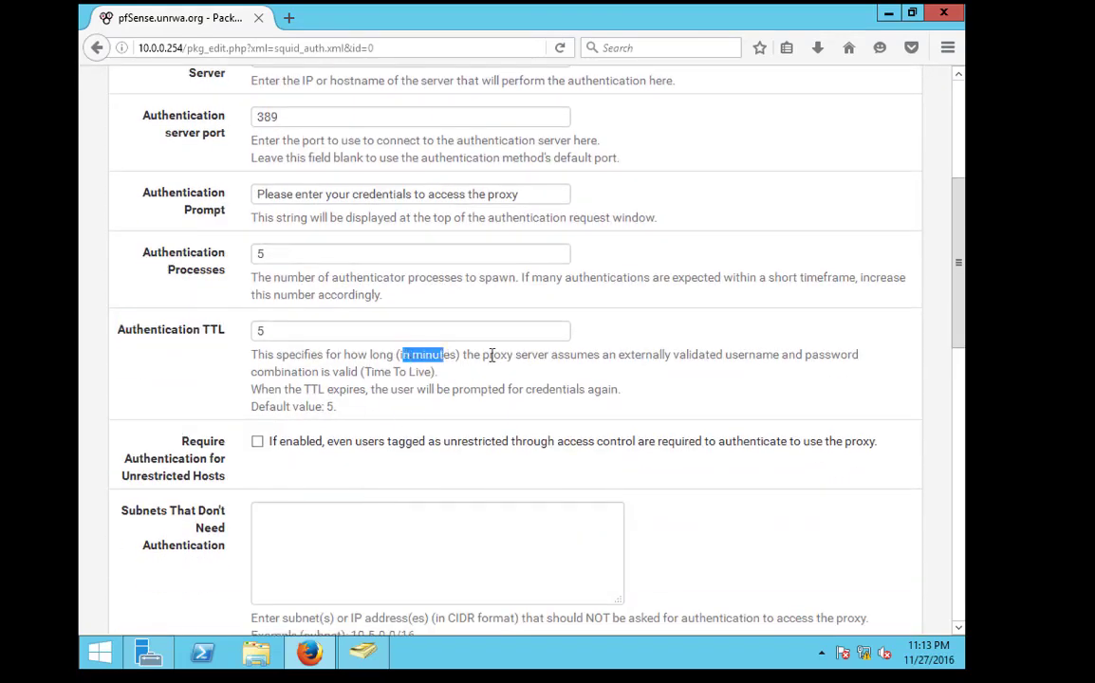
left_click(598, 357)
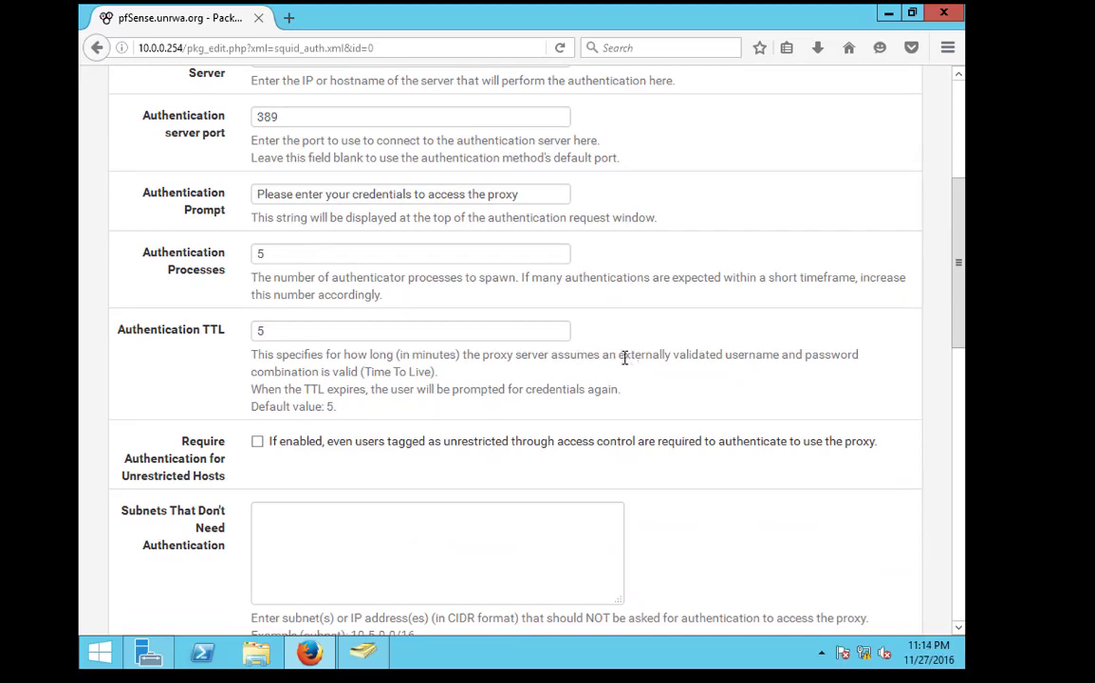
left_click_drag(623, 357, 859, 356)
left_click(359, 371)
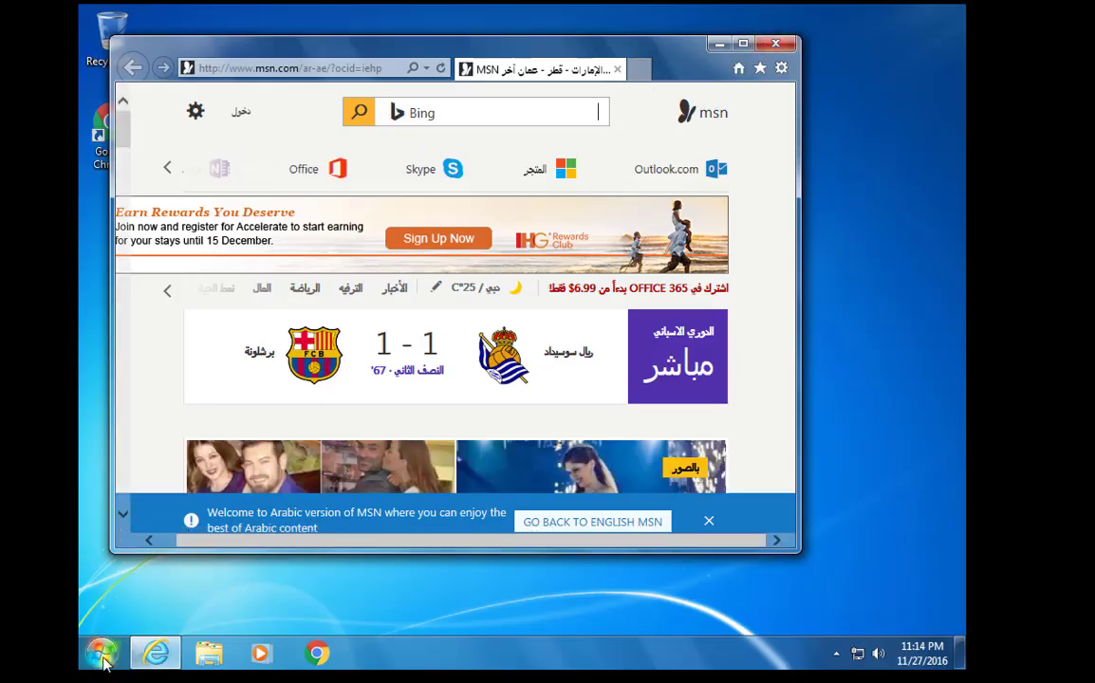
Close and reopen Internet Explorer to retest proxy access
left_click(775, 44)
key("super")
left_click(456, 387)
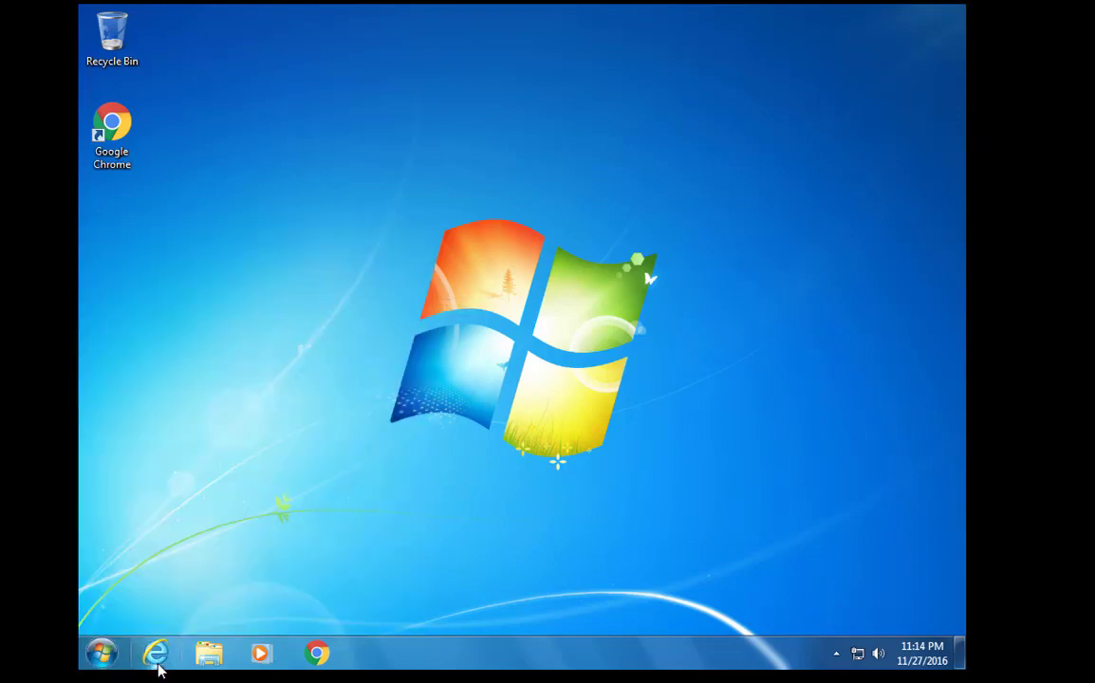
left_click(155, 655)
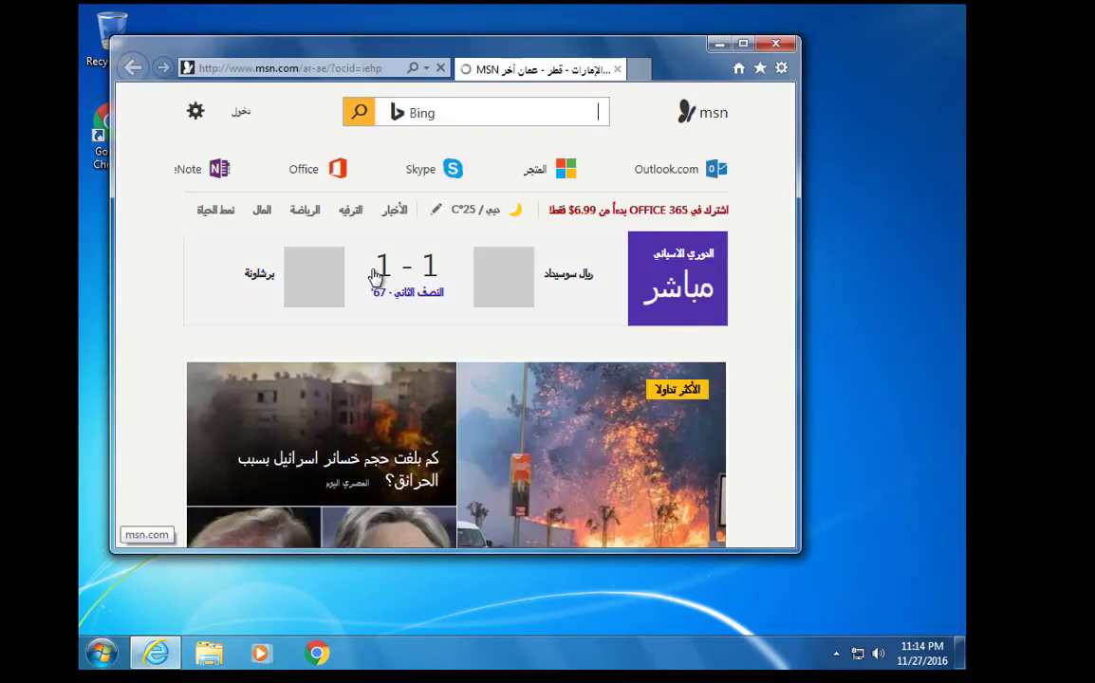
left_click(775, 44)
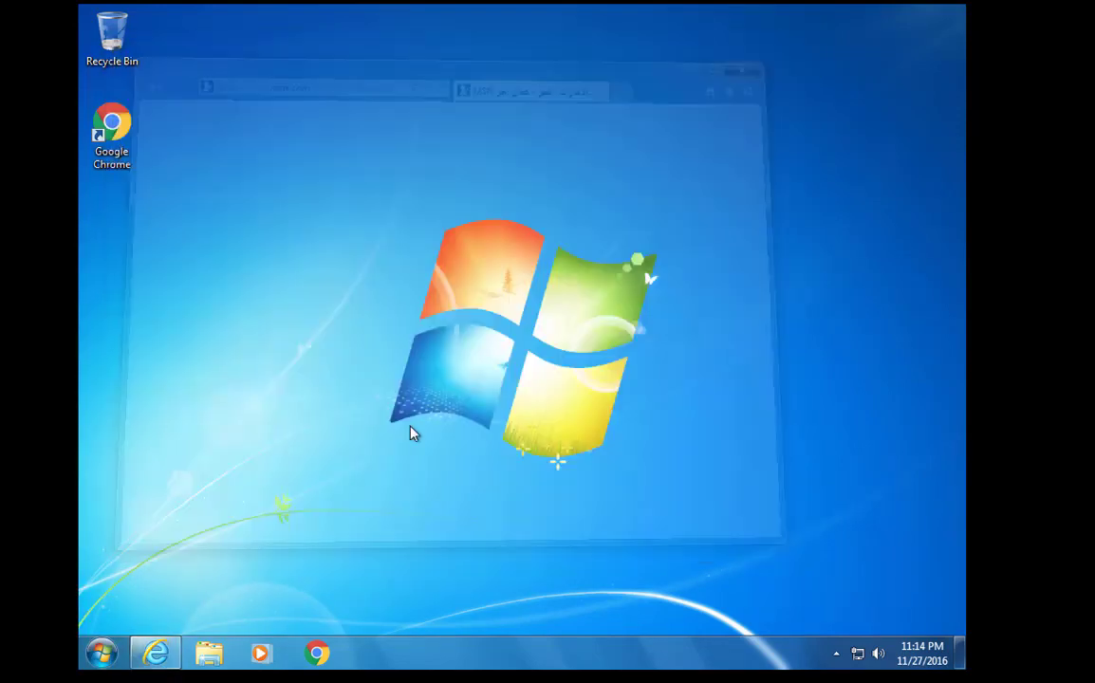
Log the health1 user off Windows
left_click(102, 653)
left_click(381, 609)
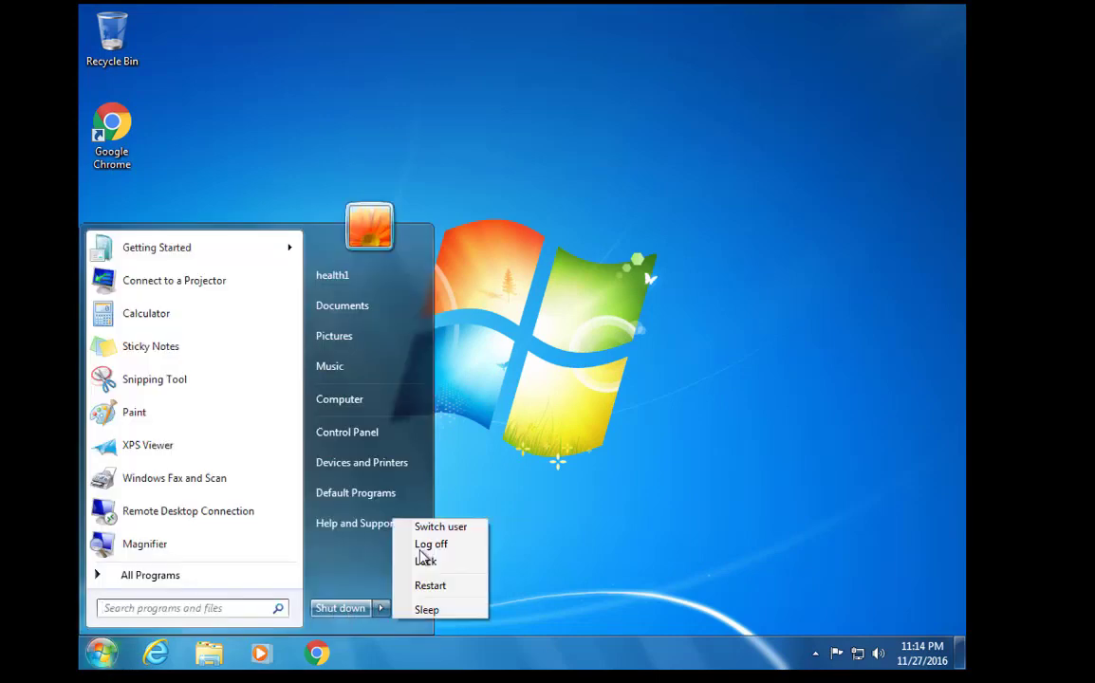
left_click(427, 546)
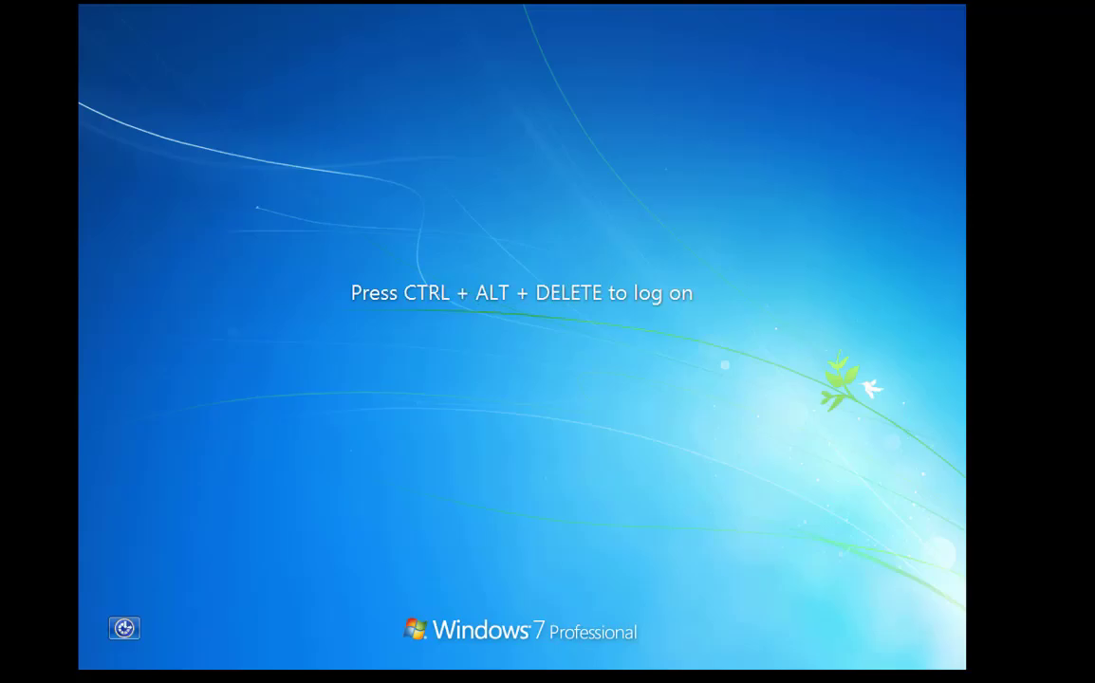
Log on to Windows 7 as the domain user sales2 with its password
key("ctrl+alt+Delete")
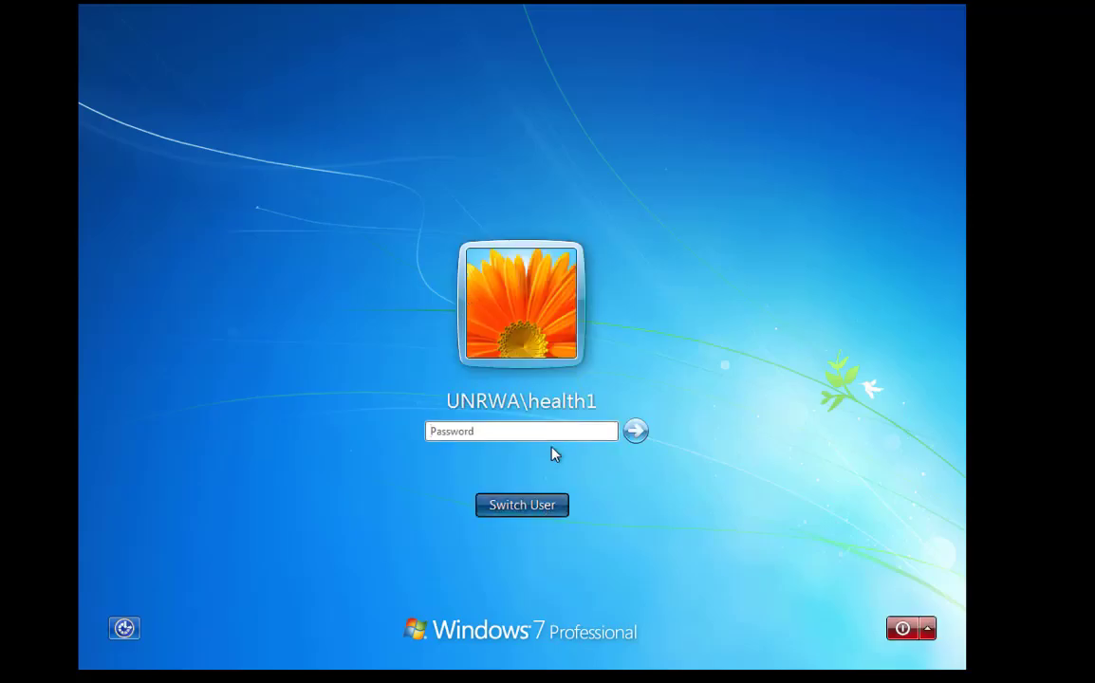
left_click(601, 385)
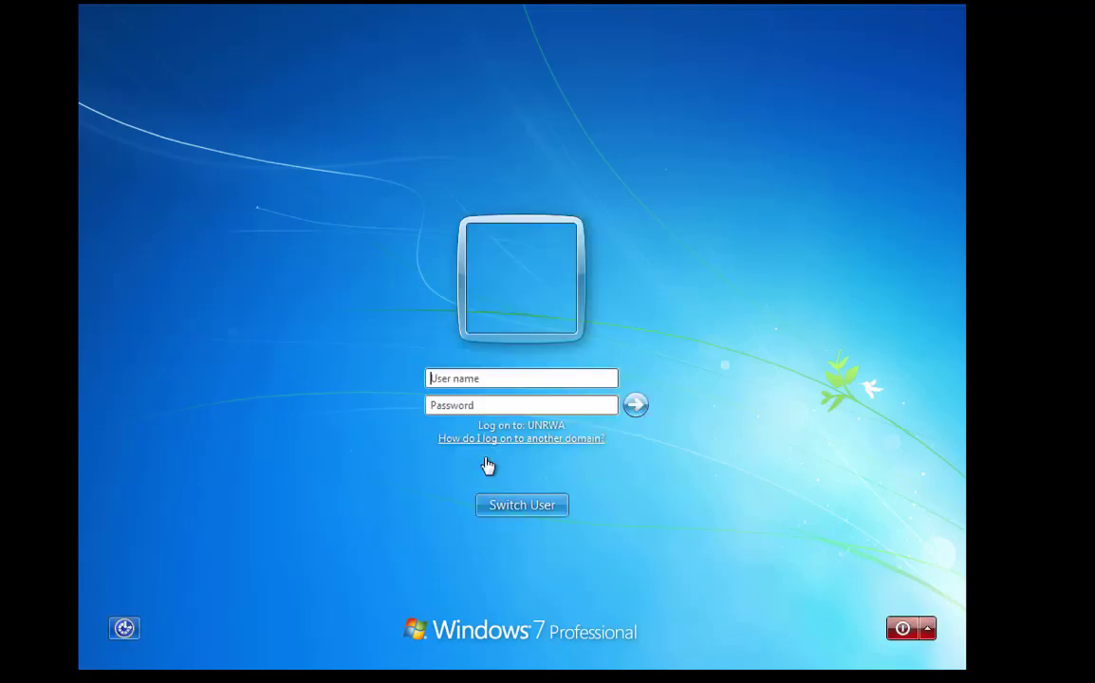
type("sales2")
key("Tab")
type("•")
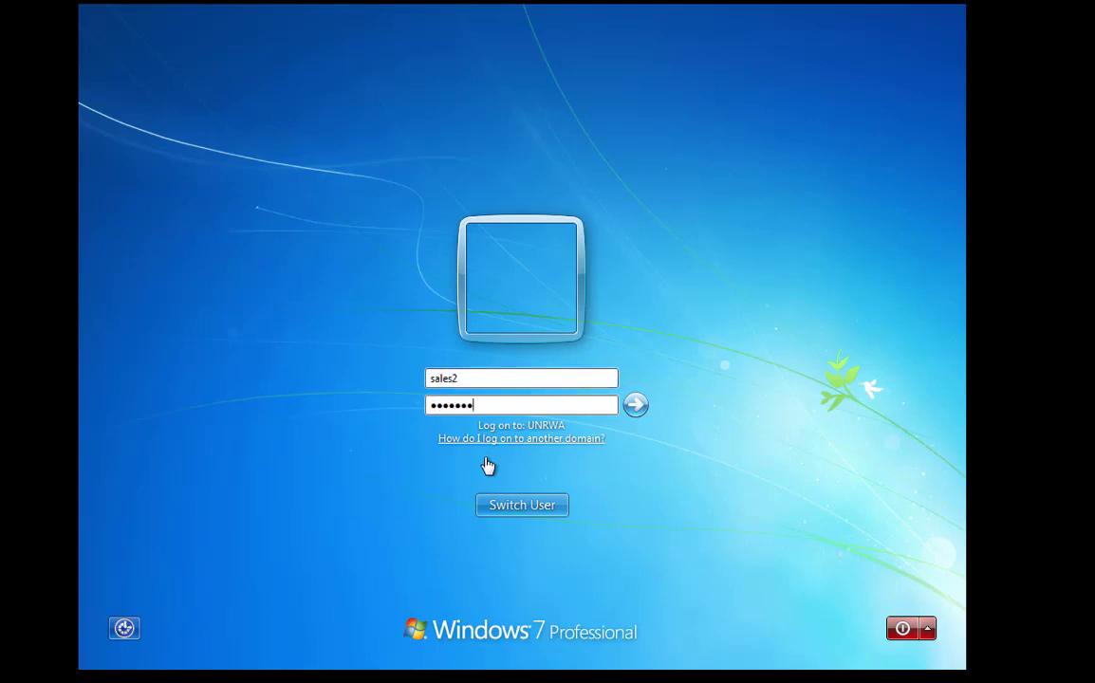
key("Return")
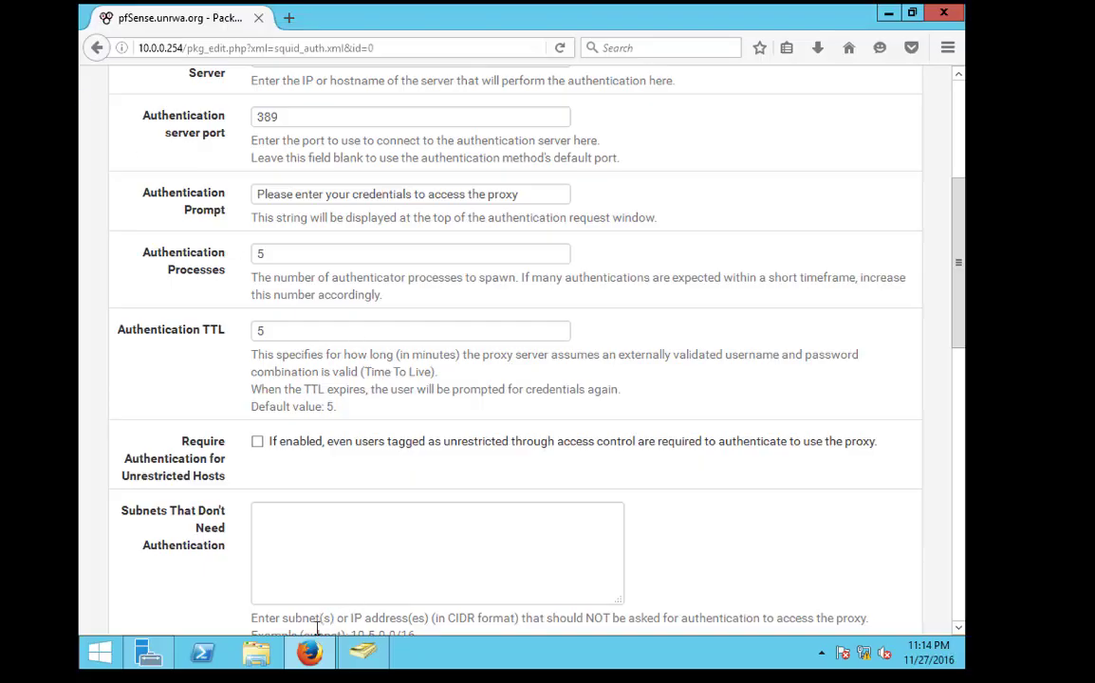
Remove hr1, hr2 and health1 from the access group's members
left_click(310, 653)
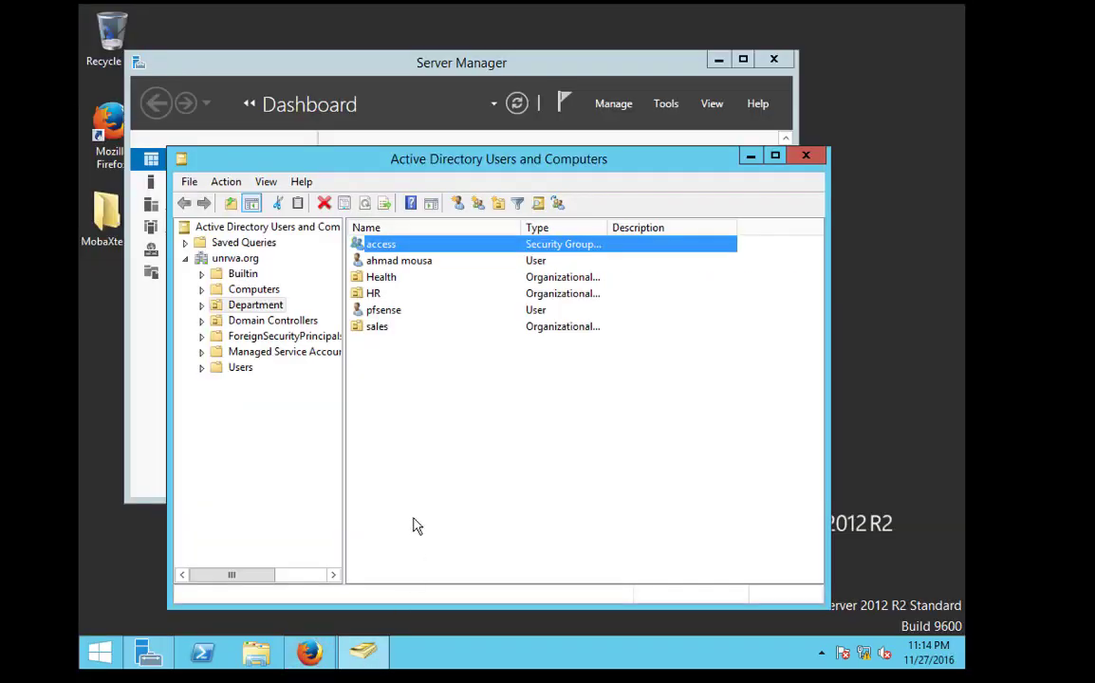
double_click(375, 245)
left_click(398, 220)
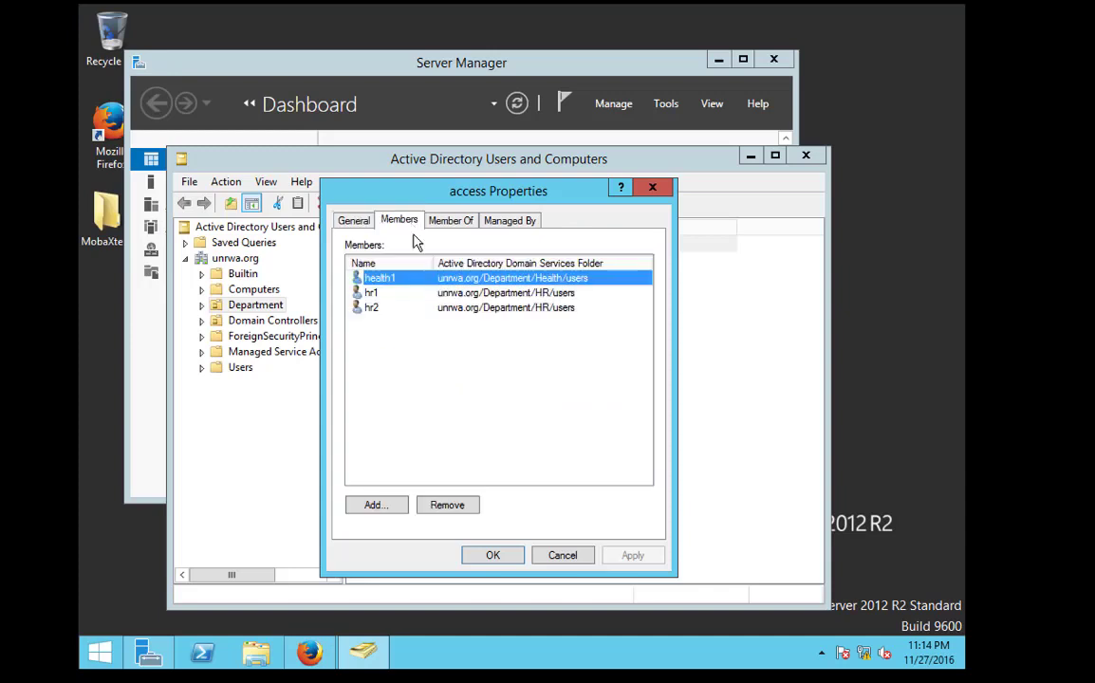
left_click(377, 294)
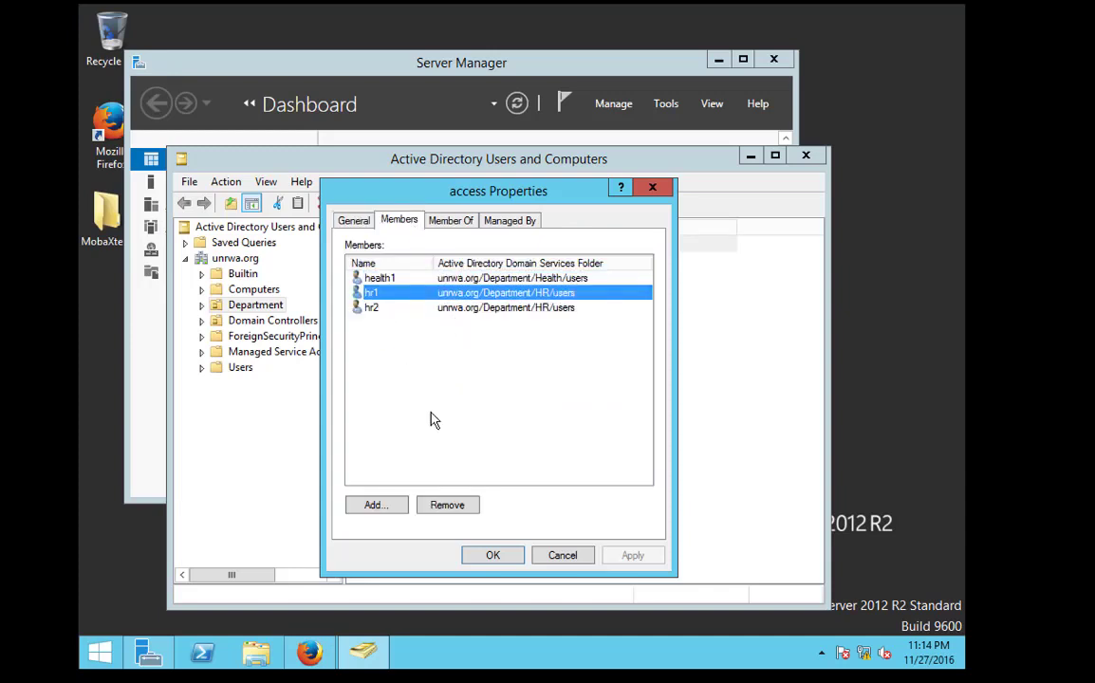
left_click(447, 505)
left_click(581, 397)
left_click(418, 295)
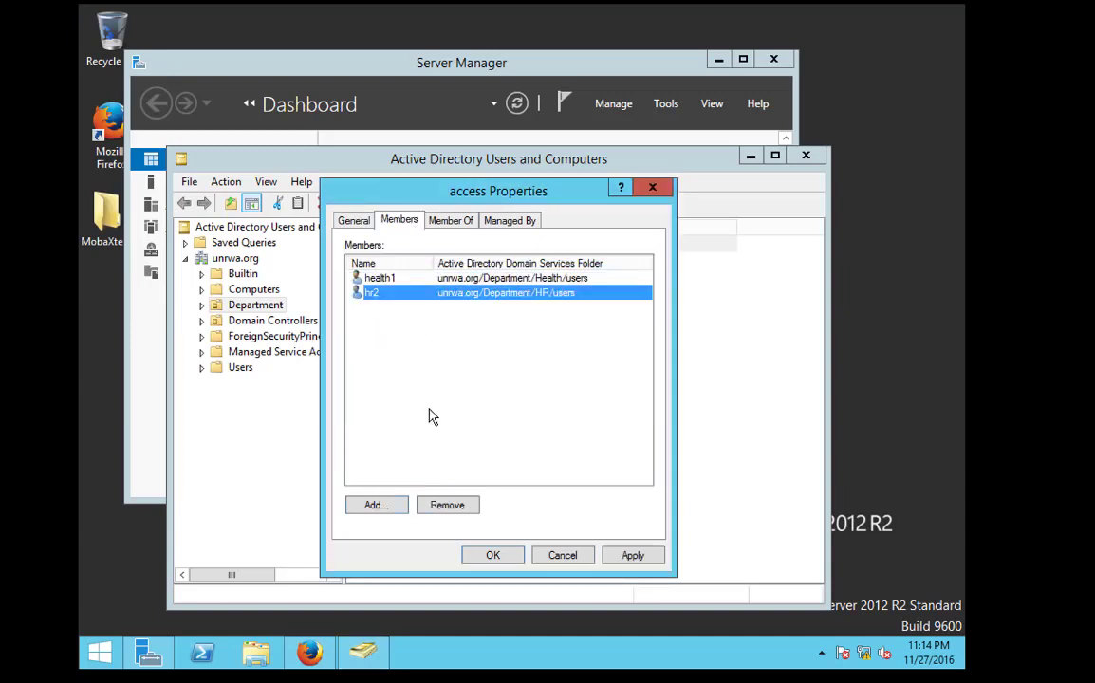
left_click(447, 505)
left_click(567, 395)
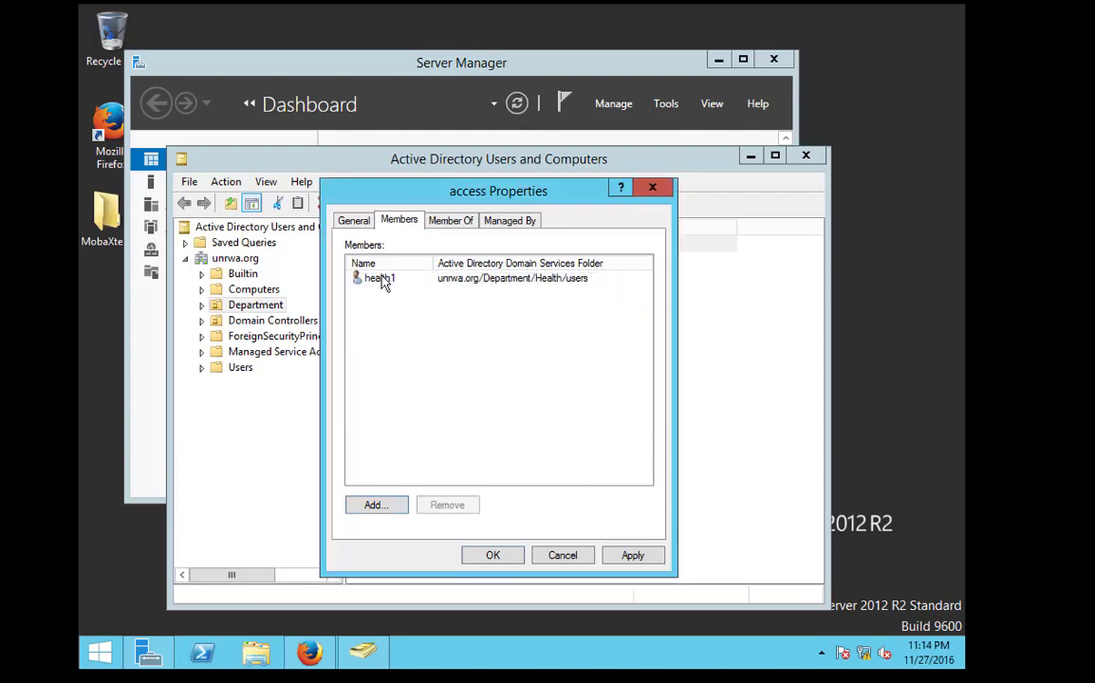
left_click(385, 278)
left_click(454, 505)
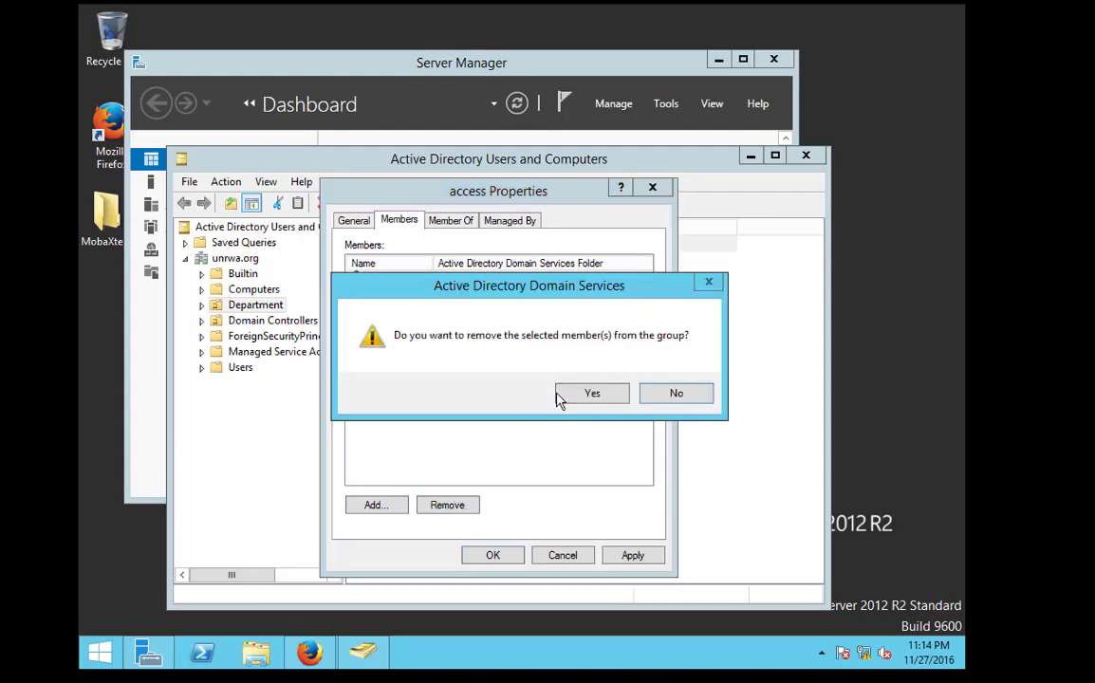
left_click(562, 396)
Add health2 to the access group and save the membership changes
left_click(372, 505)
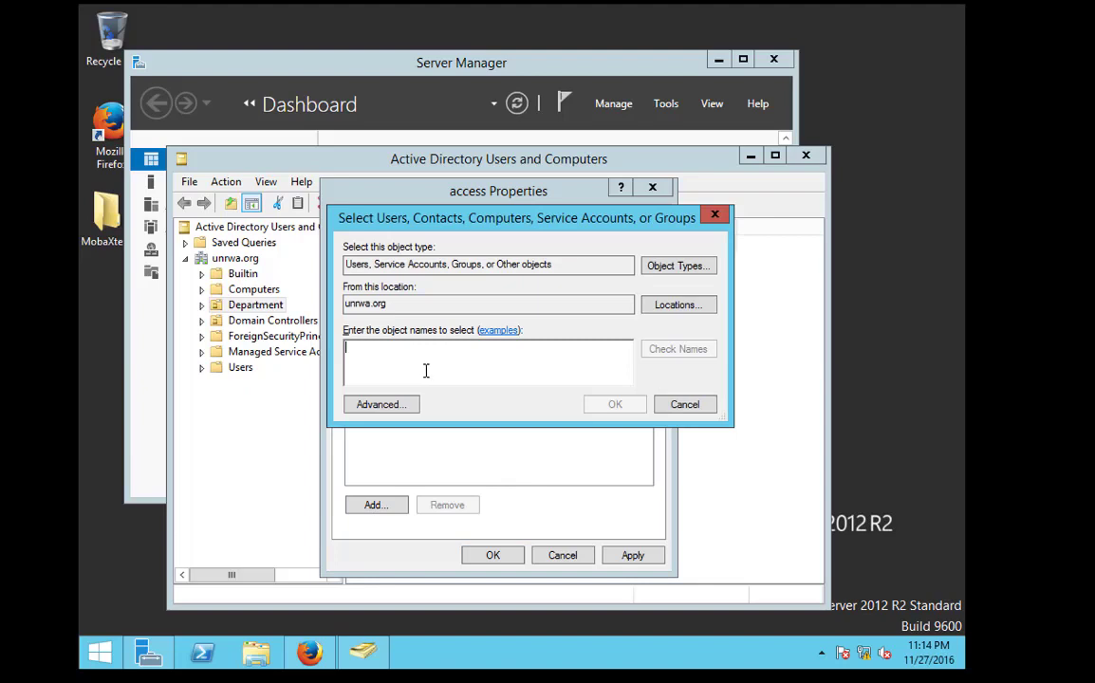
type("h")
key("BackSpace")
type("health2")
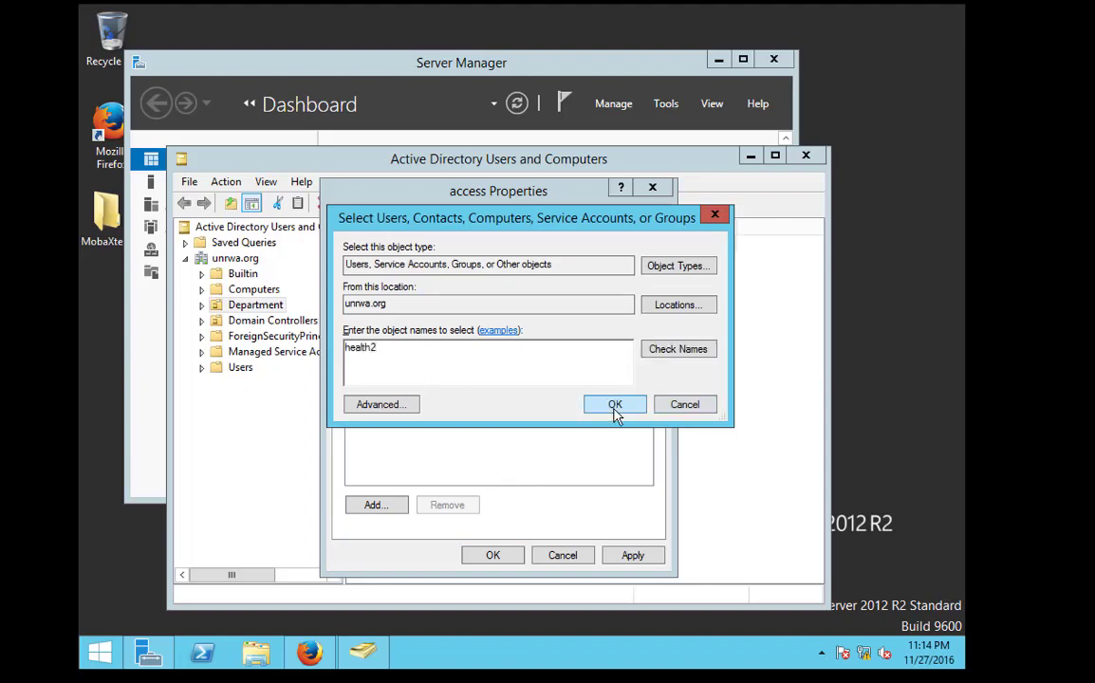
left_click(614, 406)
left_click(492, 556)
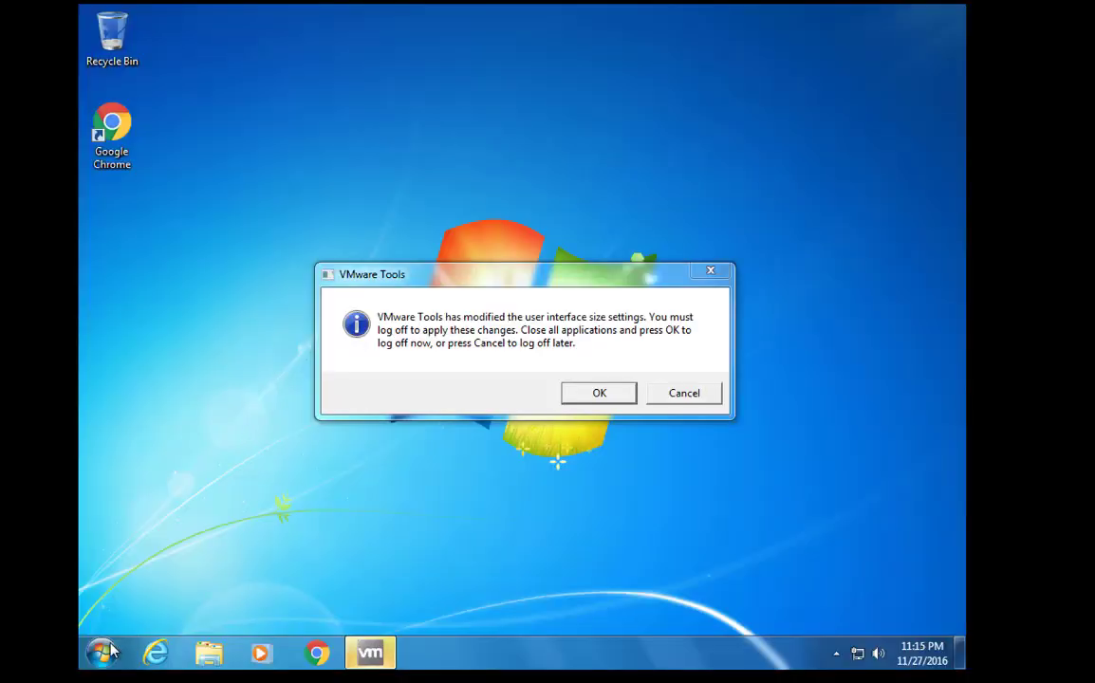
Postpone the VMware Tools logoff request and launch Internet Explorer
left_click(101, 652)
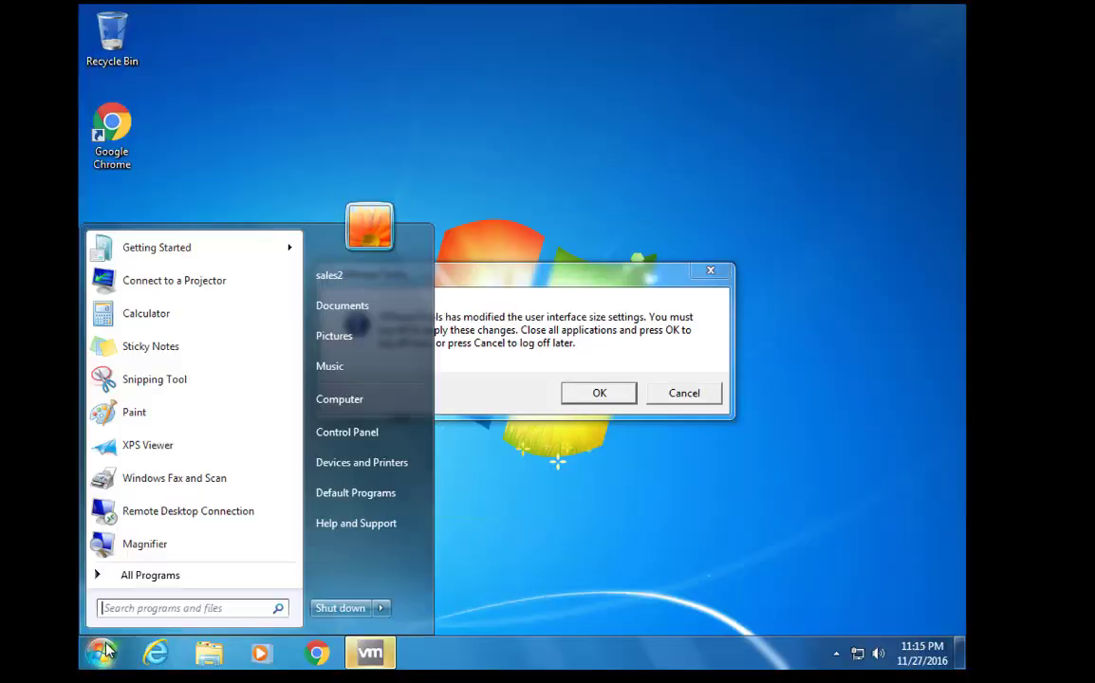
left_click(702, 396)
left_click(703, 397)
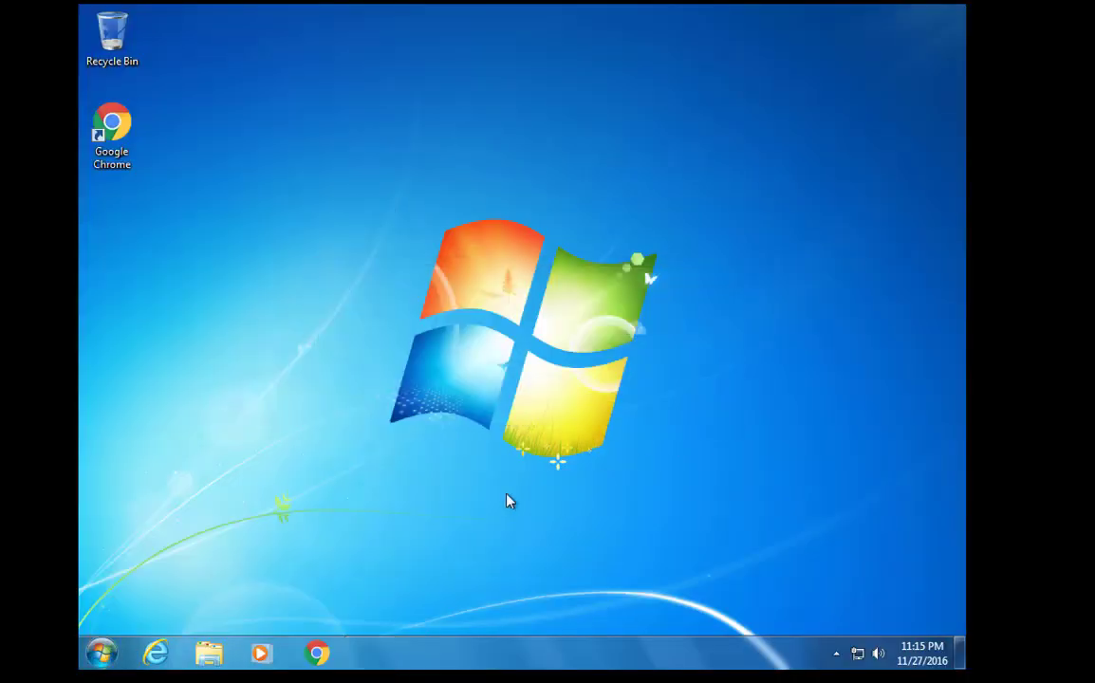
left_click(157, 653)
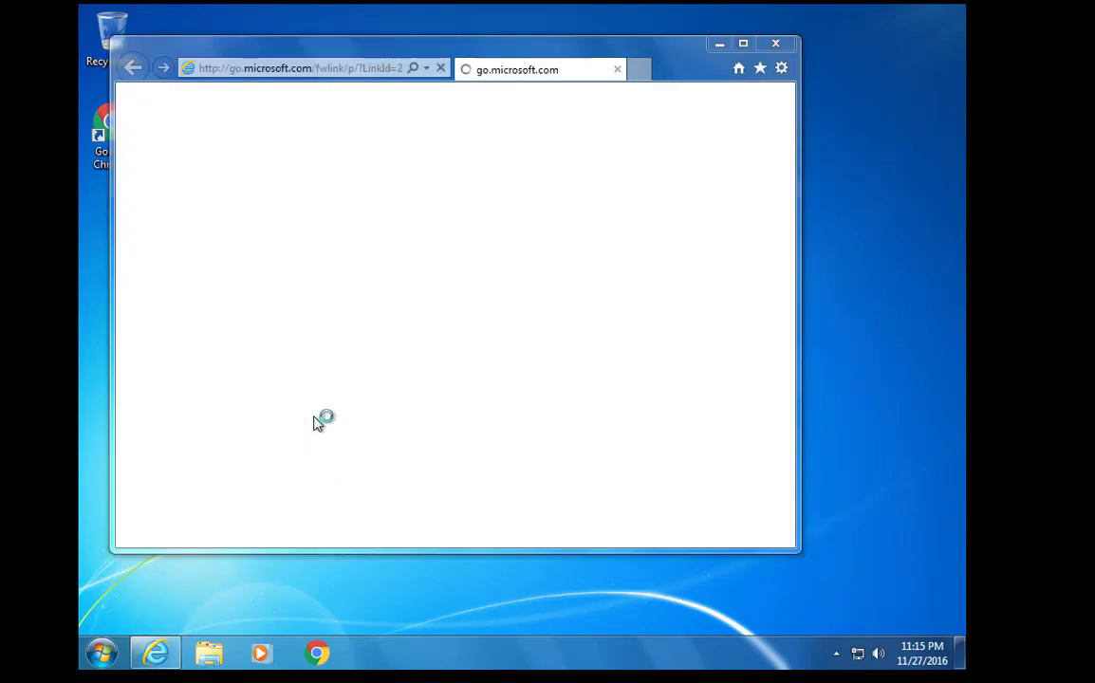
Enable the LAN proxy server 10.0.0.254 in Internet Explorer's options
left_click(780, 76)
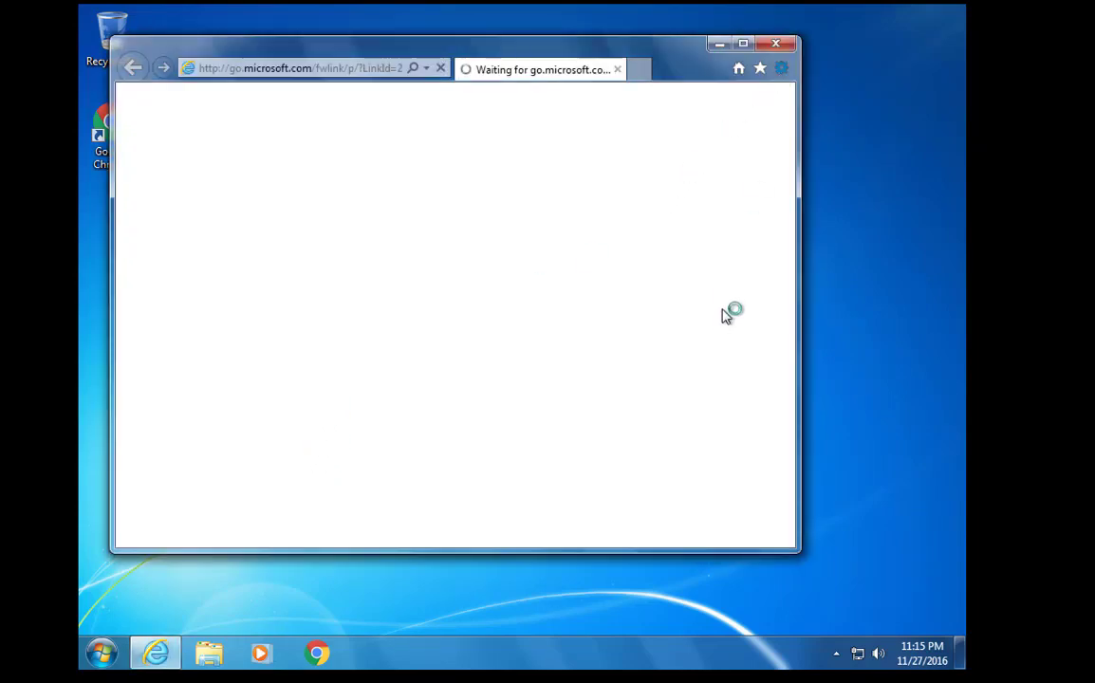
left_click(711, 281)
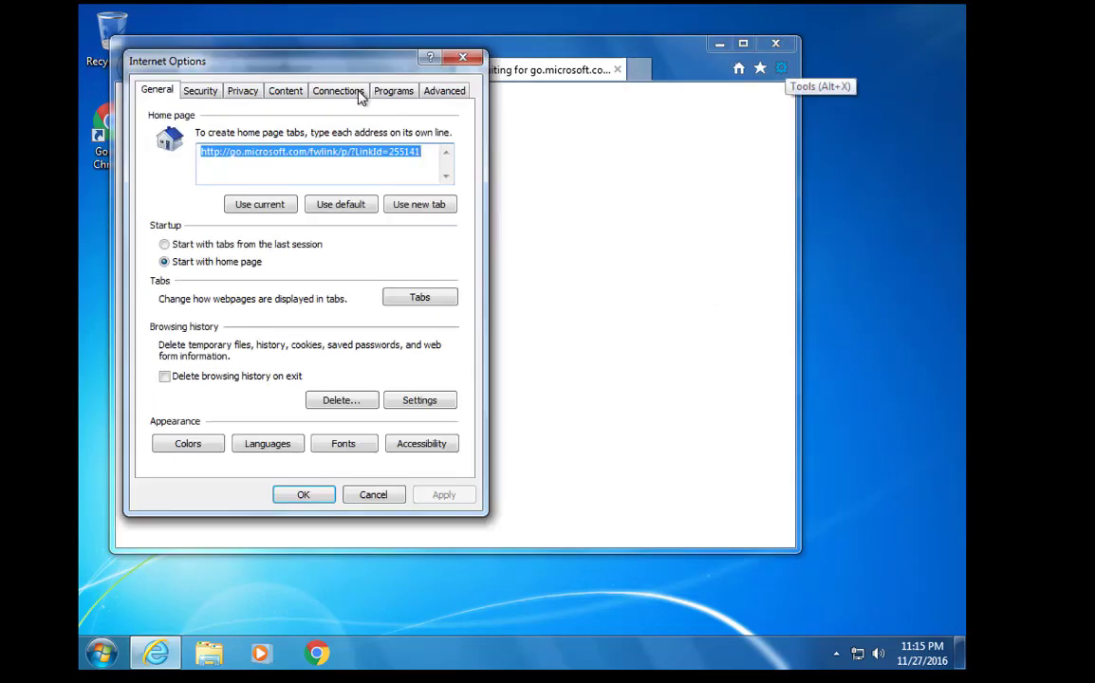
left_click(346, 91)
left_click(416, 399)
left_click(246, 259)
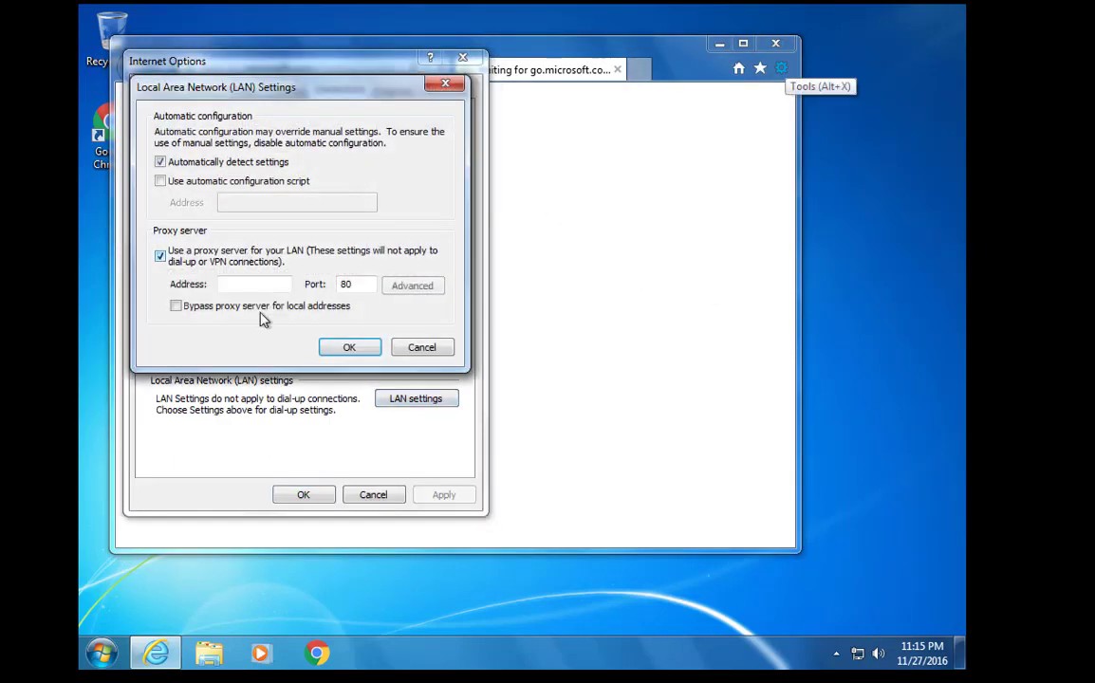
left_click(281, 284)
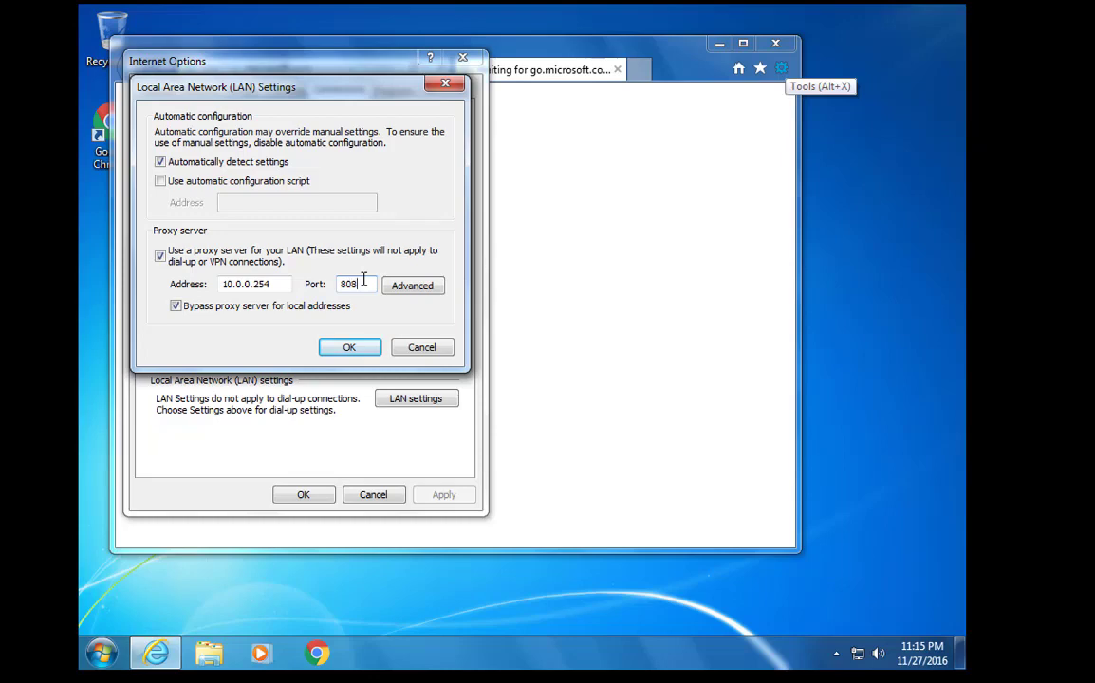
left_click(347, 348)
left_click(308, 491)
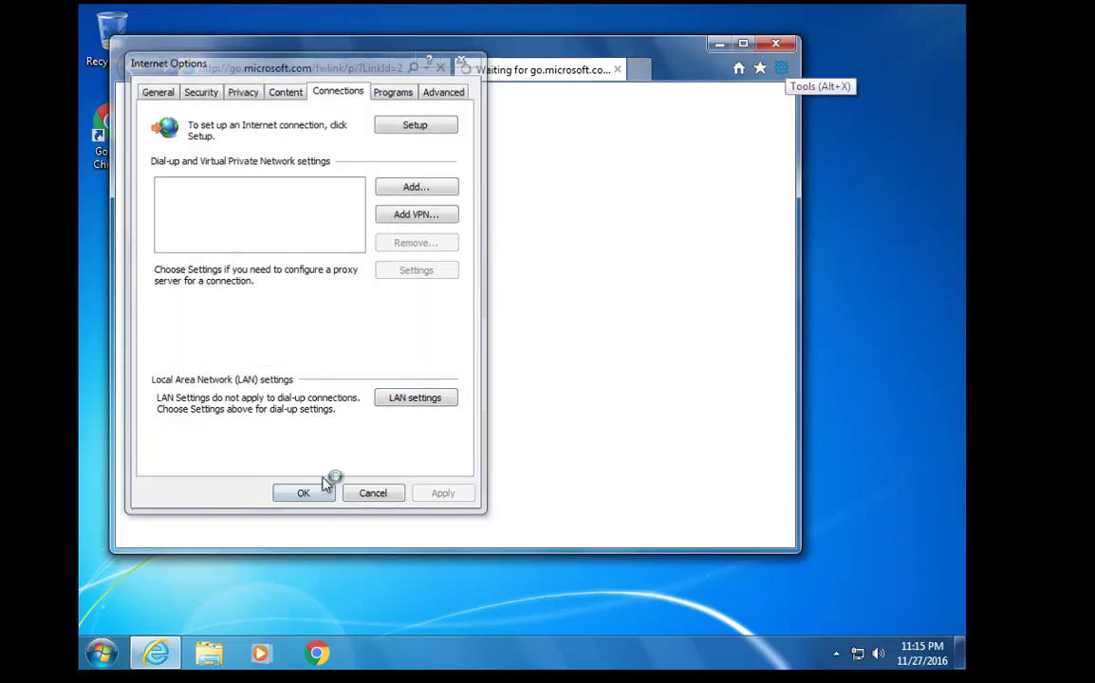
Reload the web address and submit an HR user's proxy login credentials
left_click(390, 74)
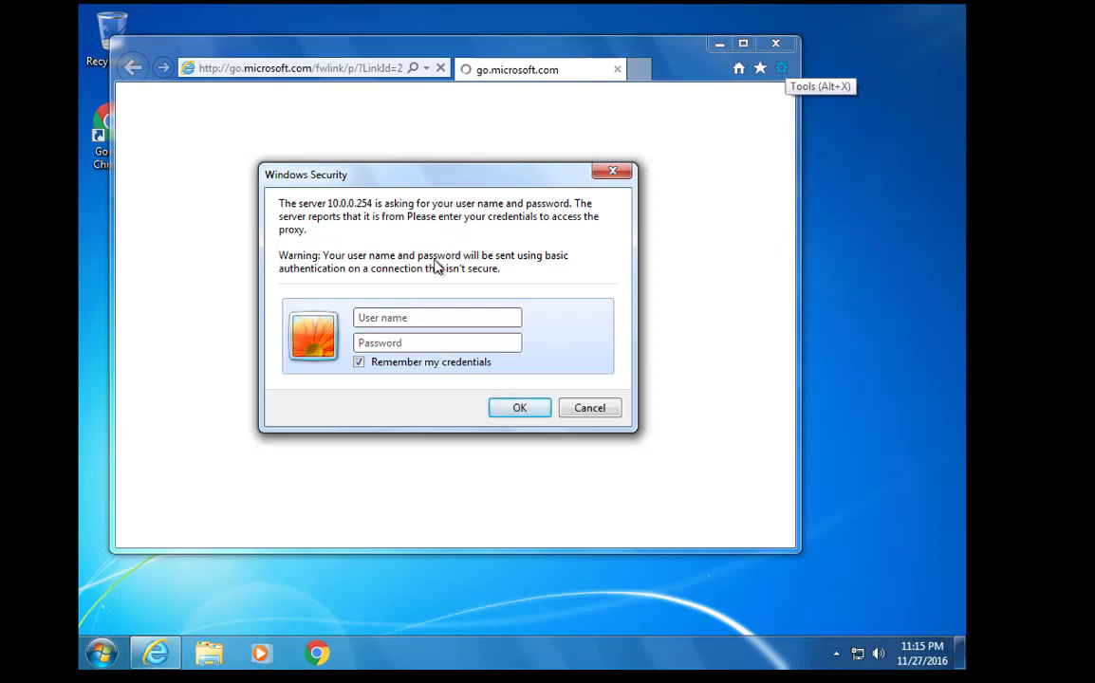
type("hr2")
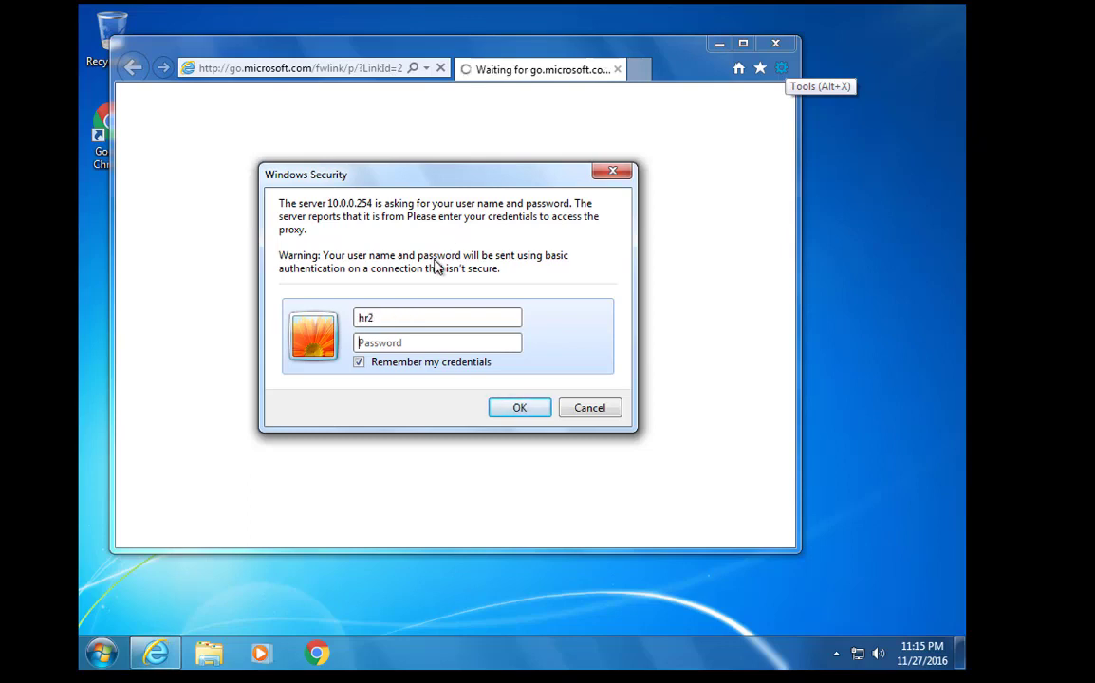
type("p")
key("Return")
type("p")
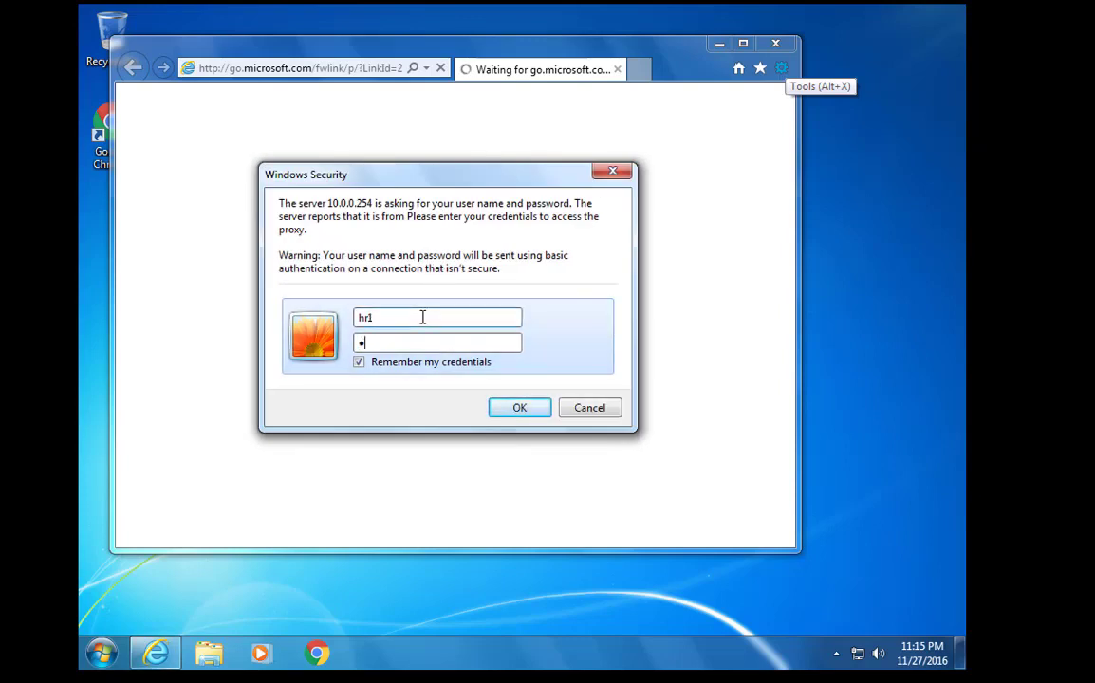
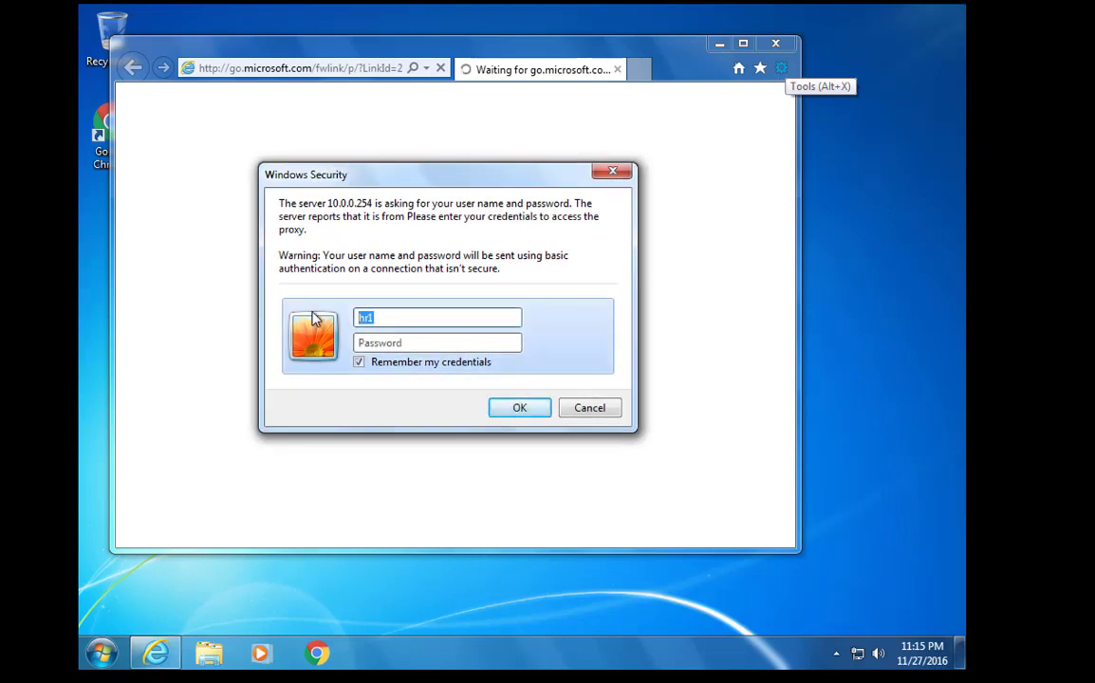
Submit the sales account's credentials to the proxy login, which is denied
key("BackSpace")
type("sales2")
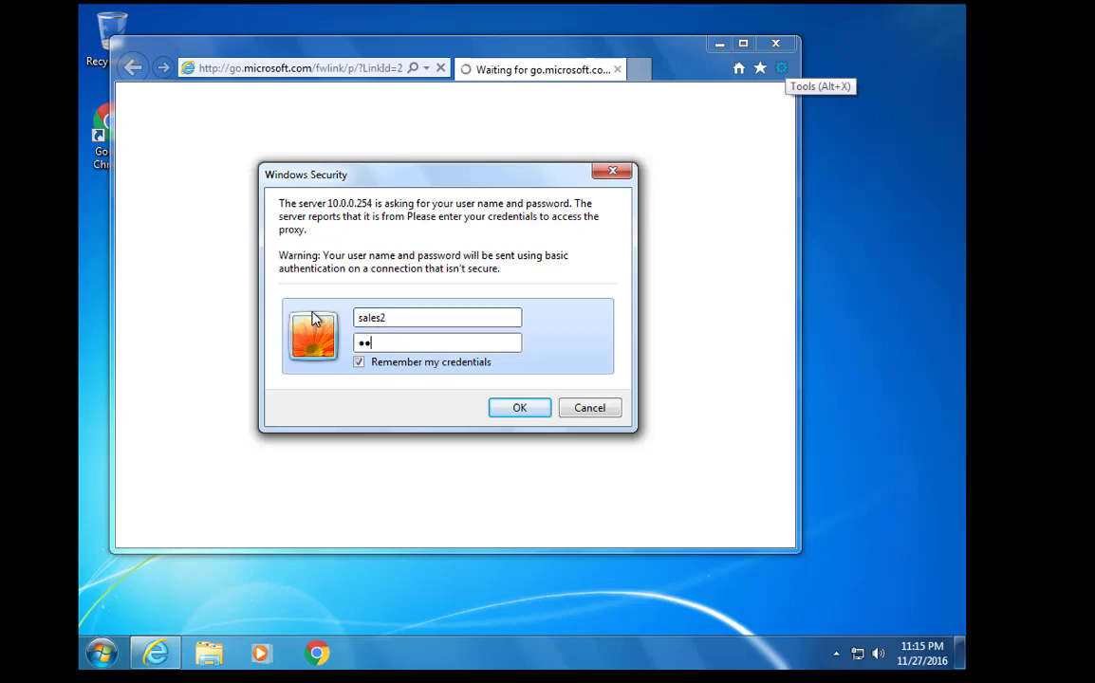
key("Return")
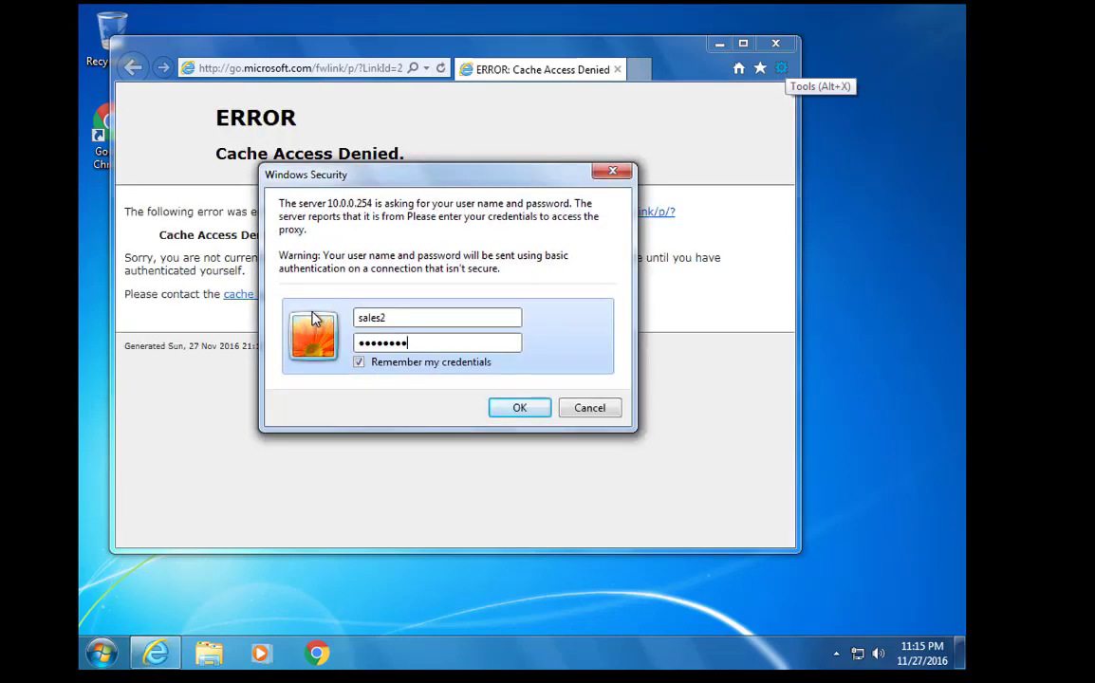
key("Return")
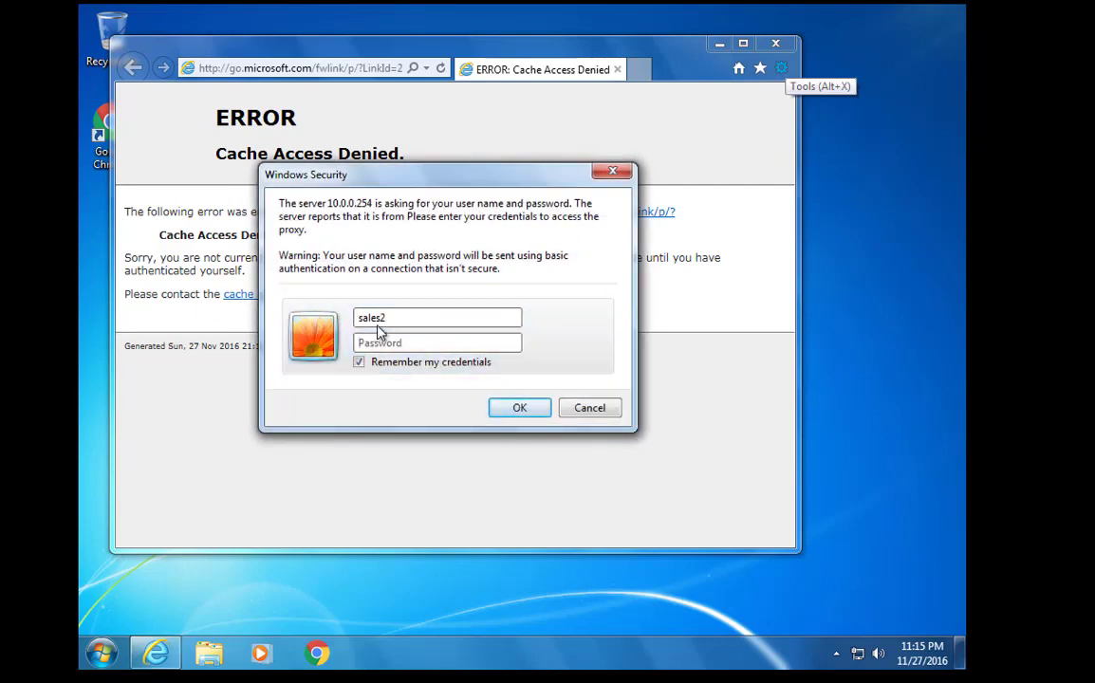
Log in to the proxy as health2 with its password, without remembering credentials
type("h")
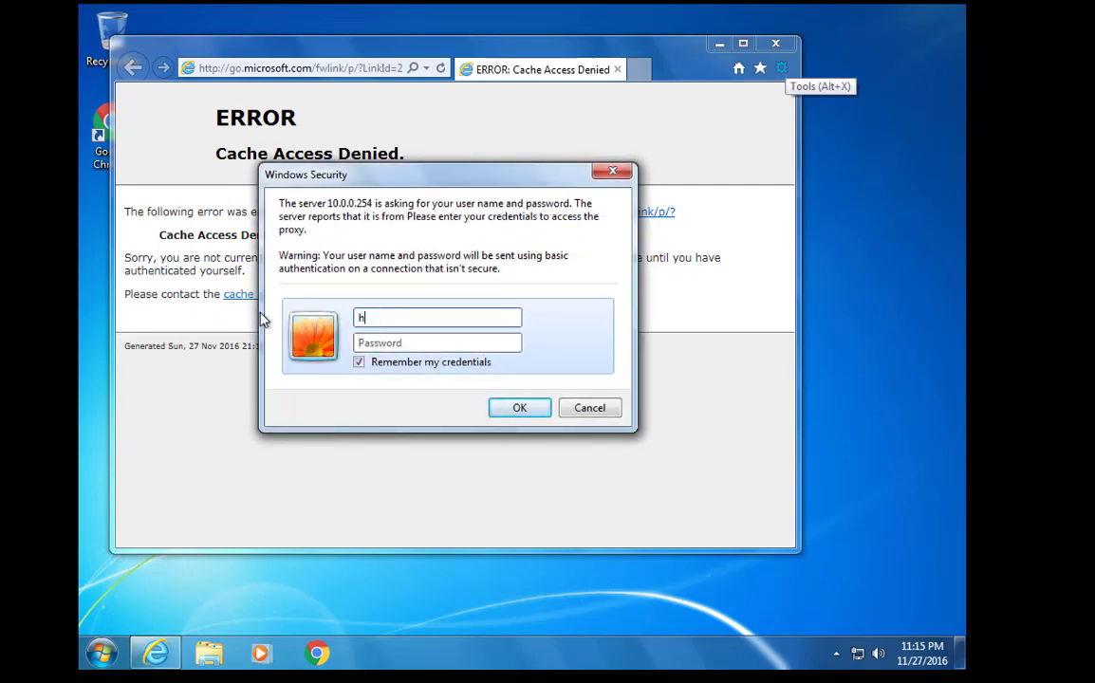
type("ealth2")
left_click(359, 361)
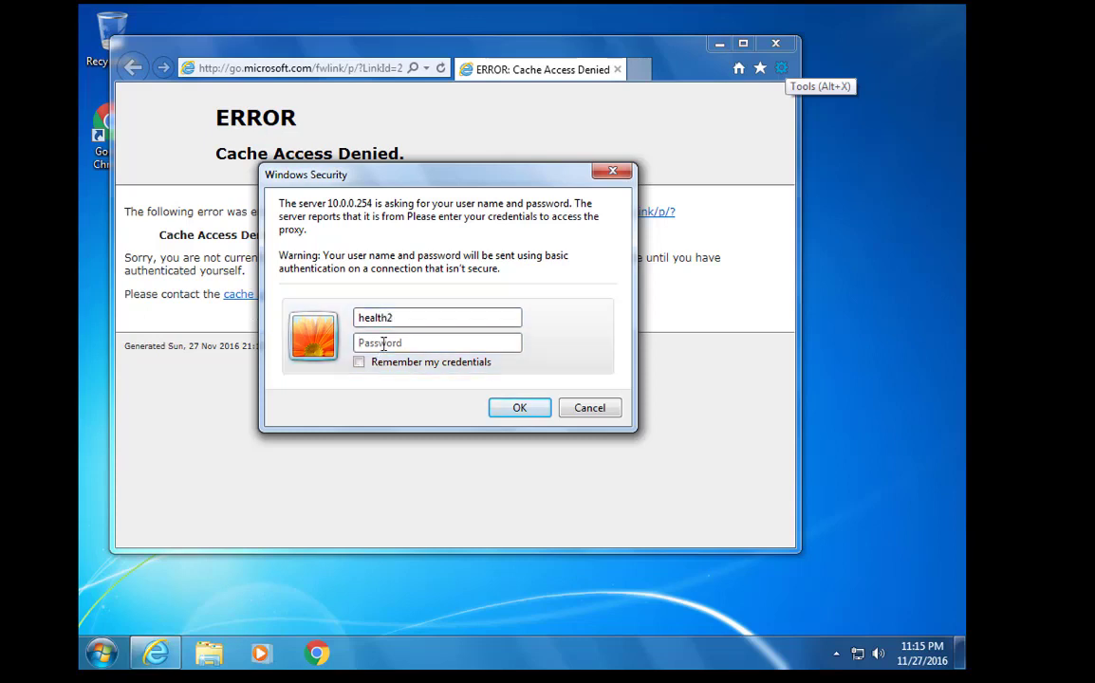
left_click(360, 363)
left_click(360, 362)
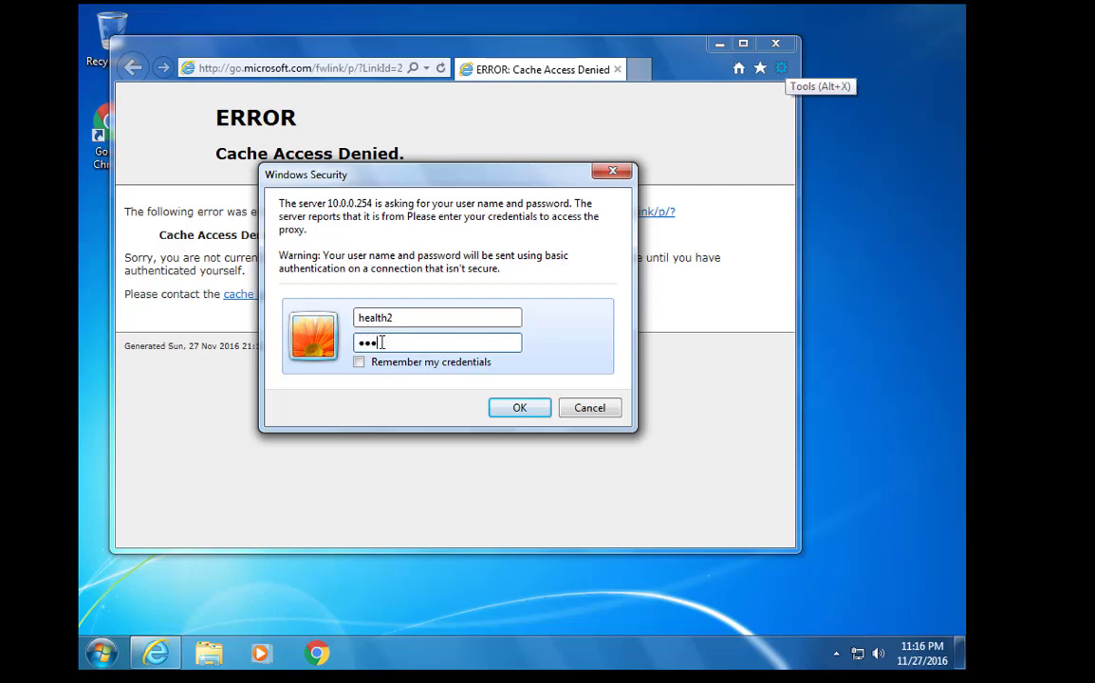
key("Return")
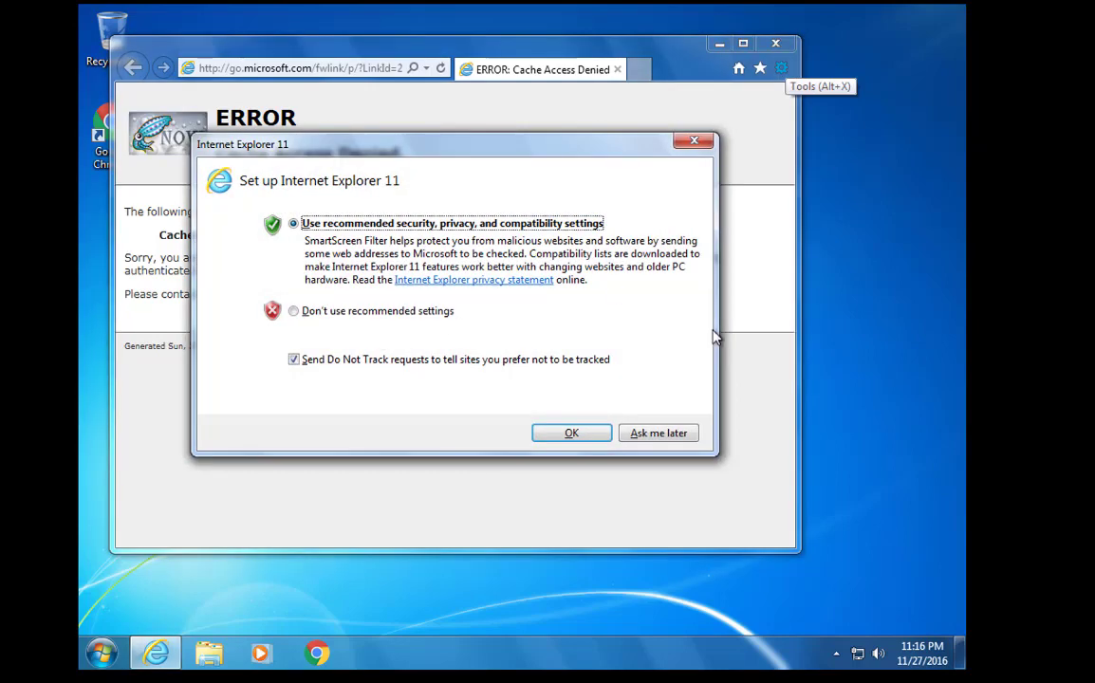
Accept IE11's recommended setup and try the mistyped address googe..ps
left_click(607, 425)
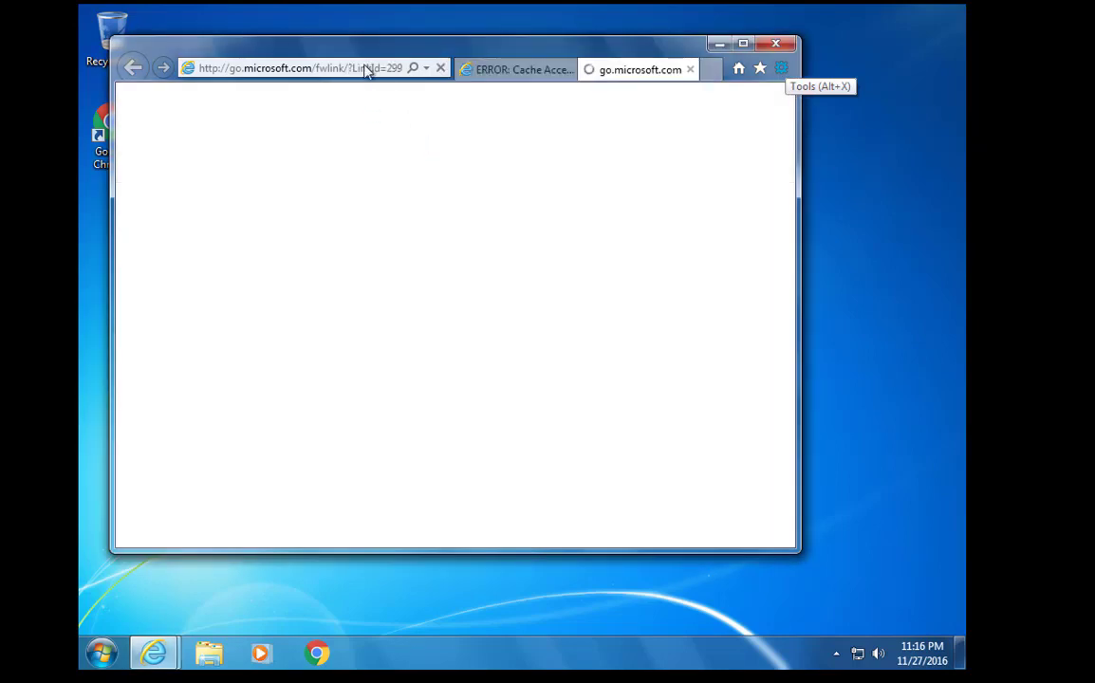
left_click(374, 65)
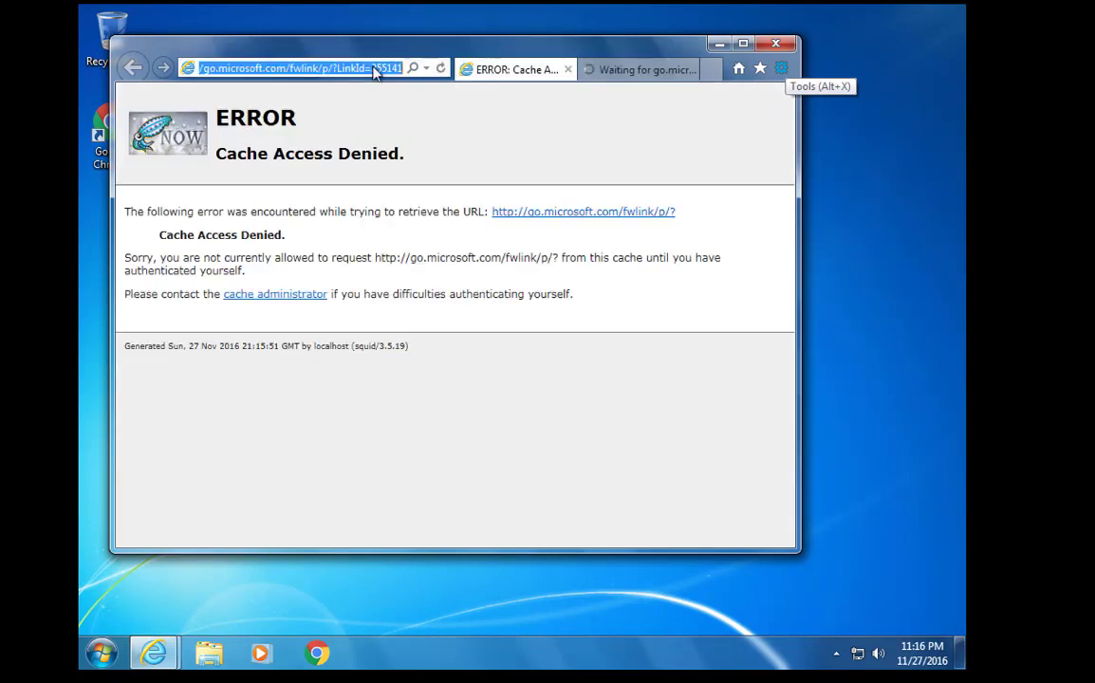
type("googe")
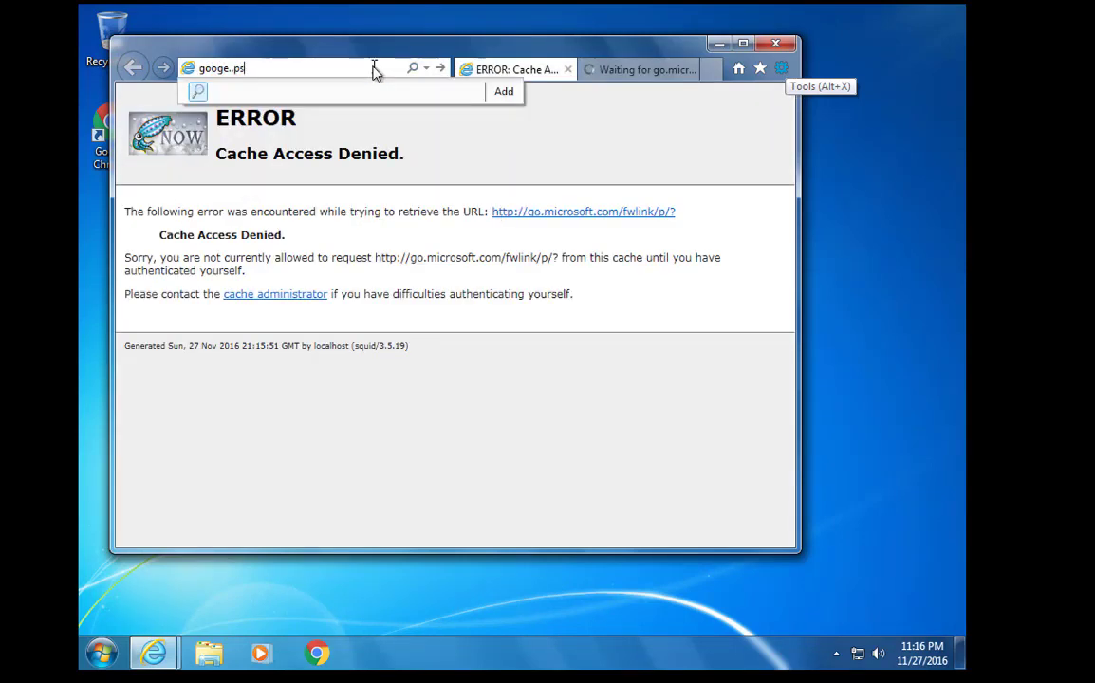
type("..ps")
key("Return")
Load google.ps through the proxy, then close IE with all its tabs
left_click(374, 68)
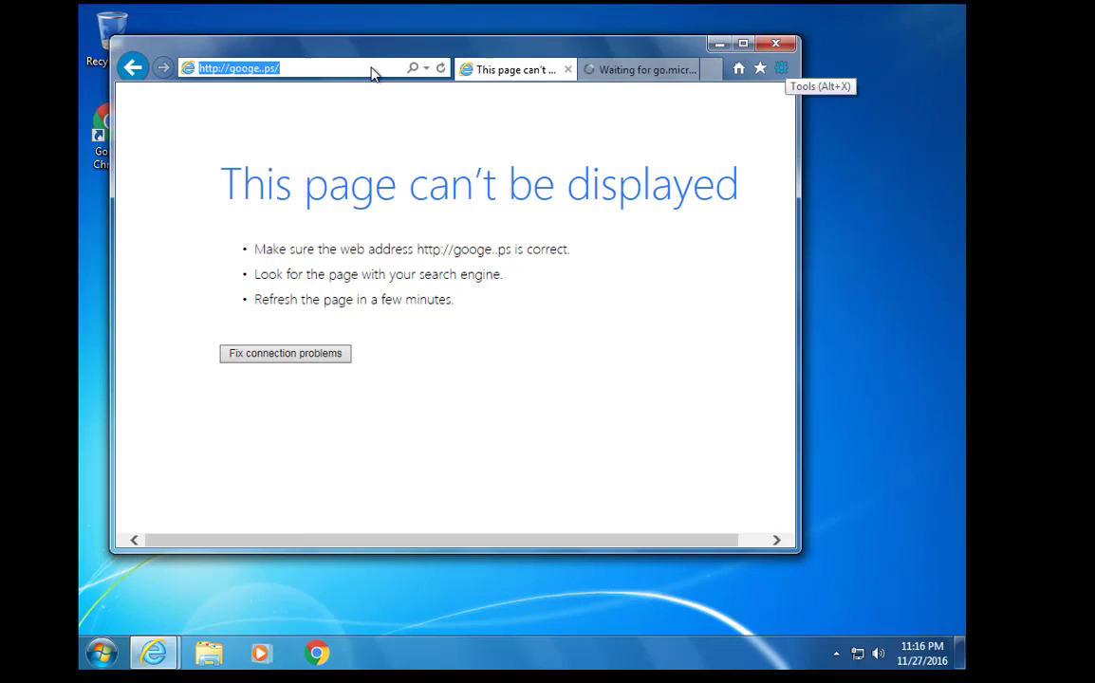
type("goog.ep")
key("BackSpace")
key("BackSpace")
key("BackSpace")
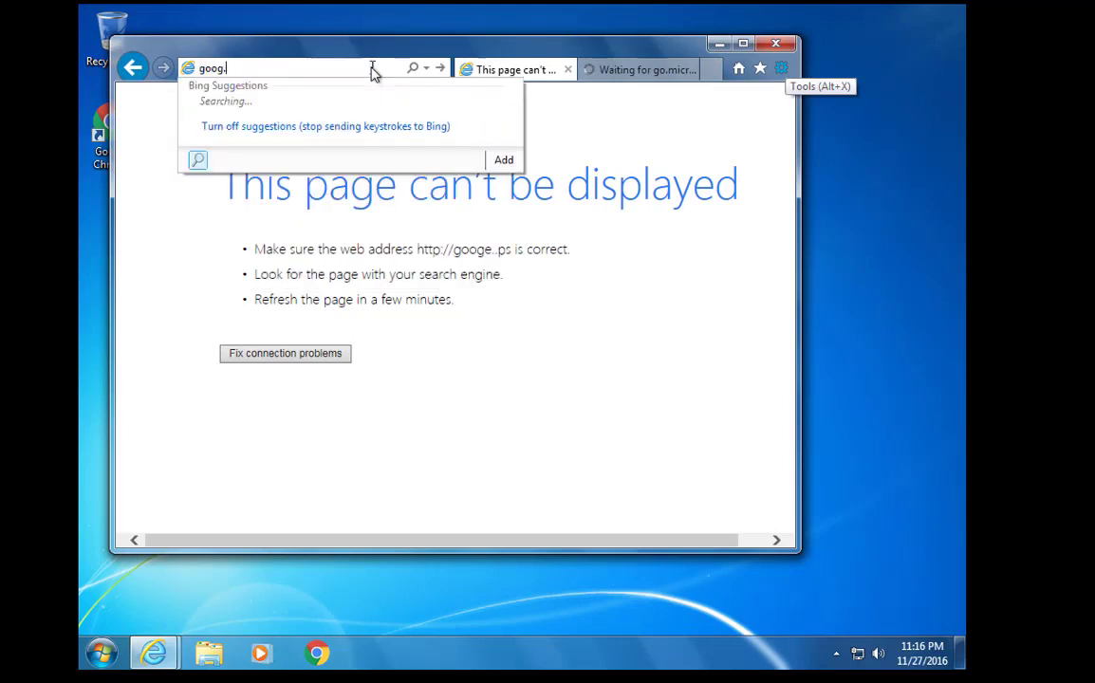
type("le.")
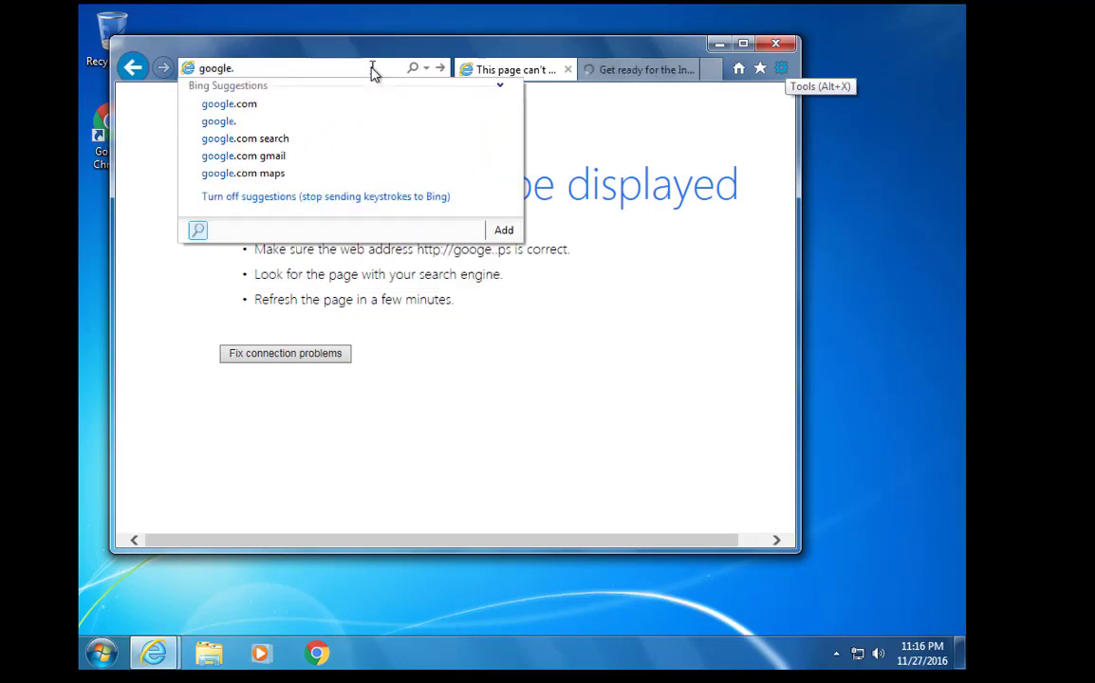
key("BackSpace")
type("/[s")
key("BackSpace")
key("BackSpace")
key("BackSpace")
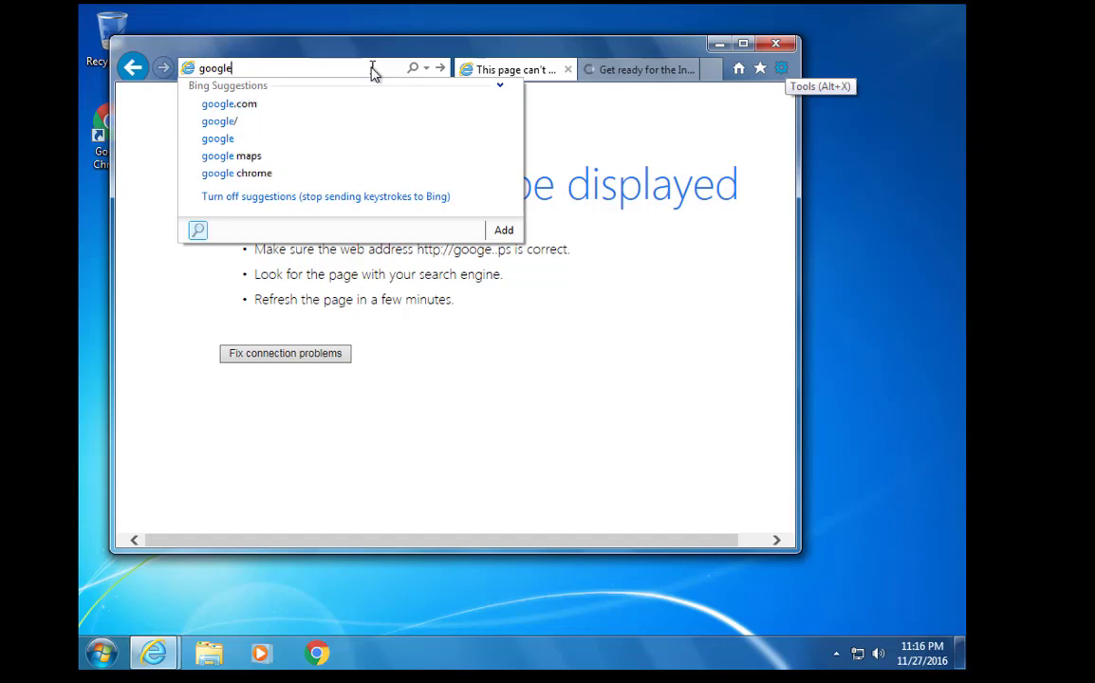
type(".ps")
key("Return")
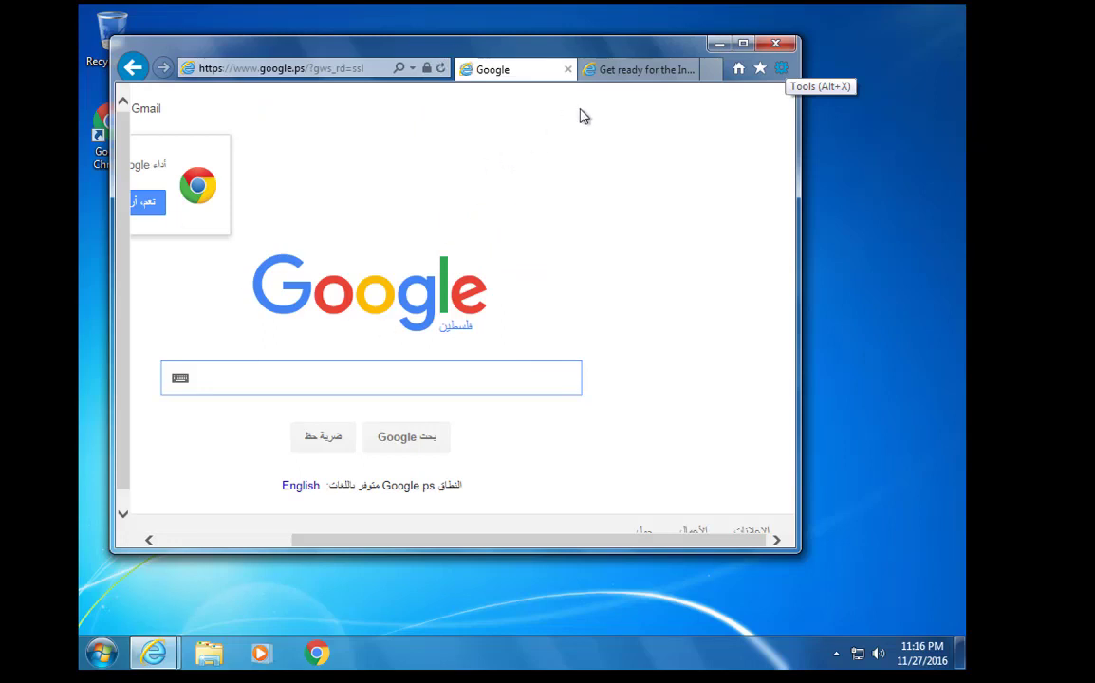
left_click(776, 43)
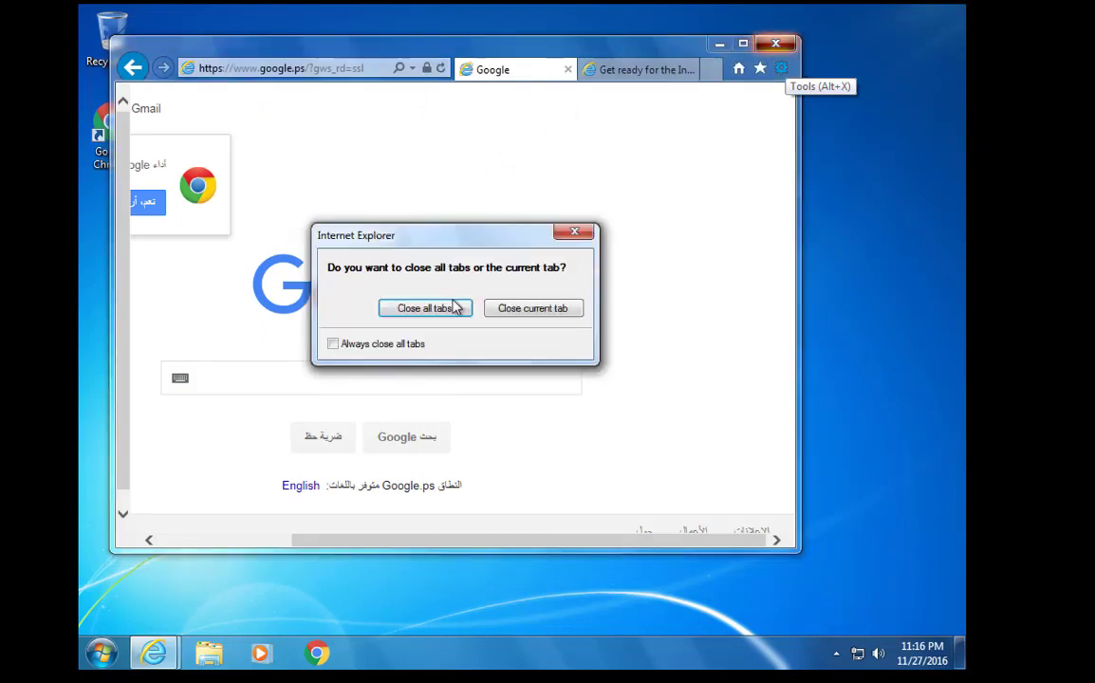
left_click(454, 308)
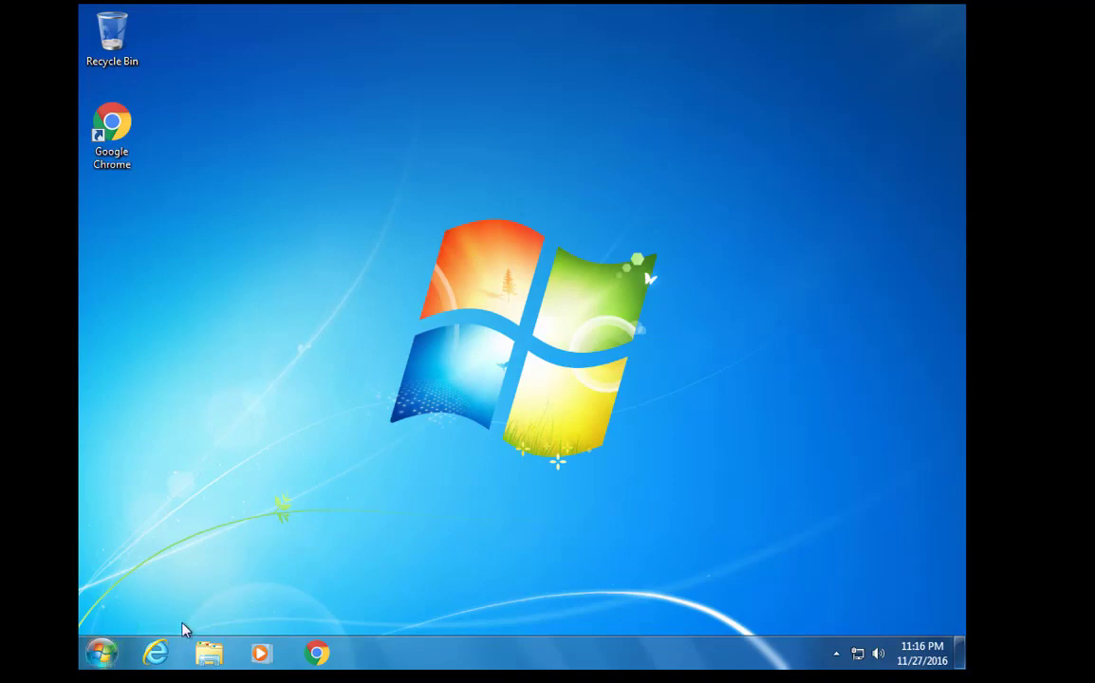
Reopen IE, log in to the proxy as the health user, then close it
left_click(155, 653)
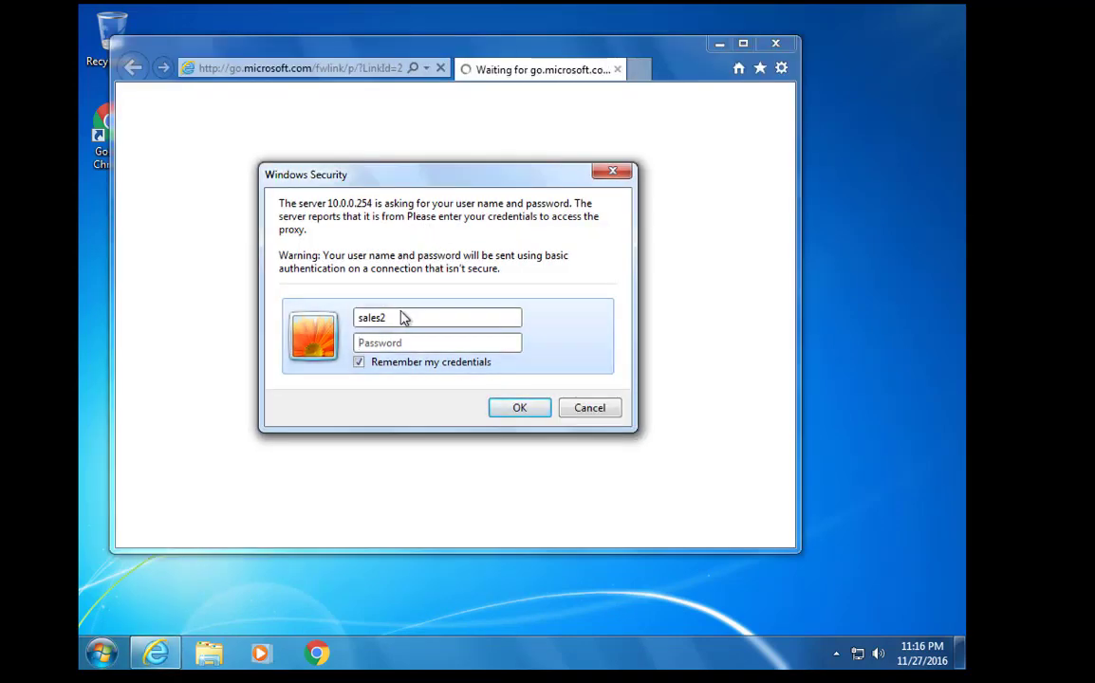
left_click(585, 357)
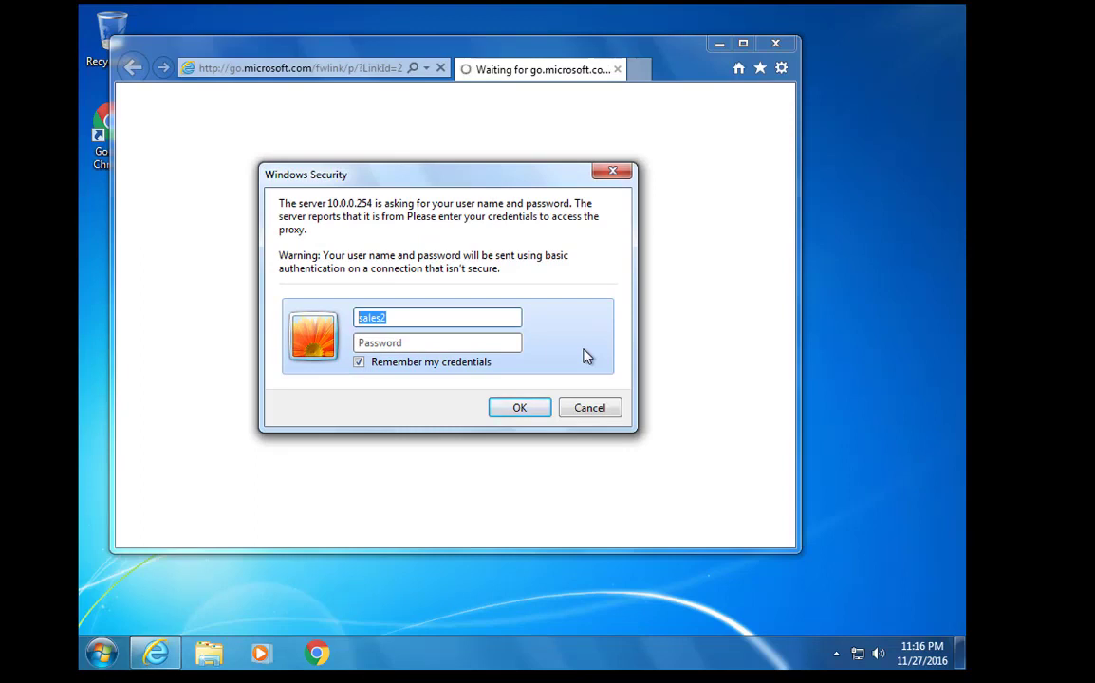
type("hel")
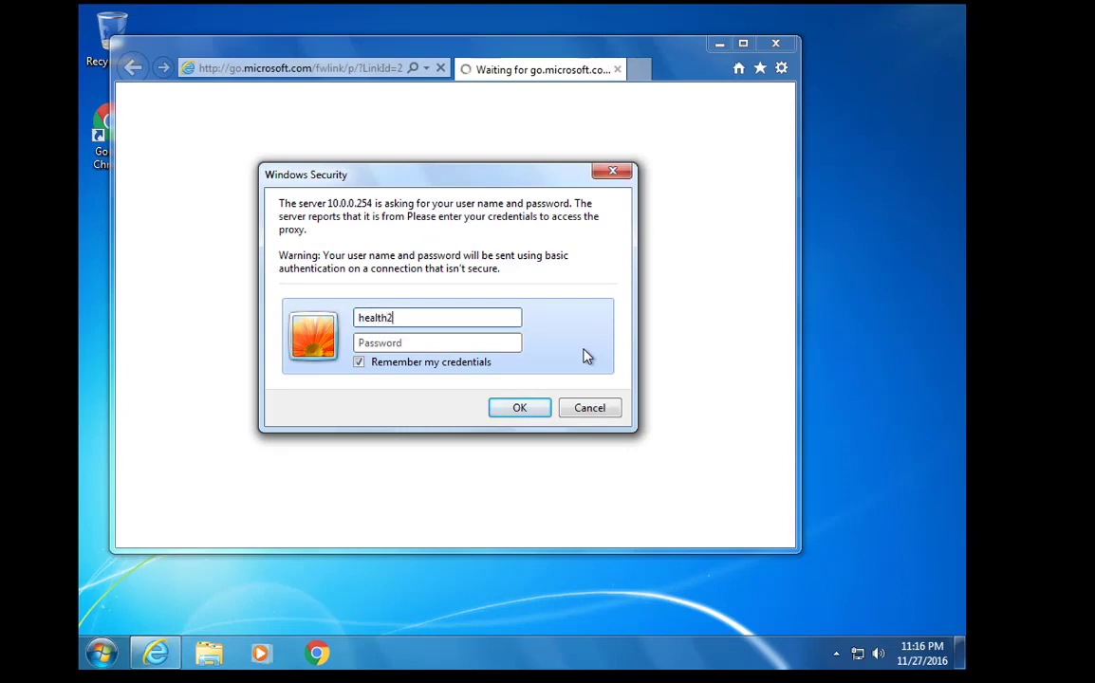
key("Tab")
type("•••••••")
key("Return")
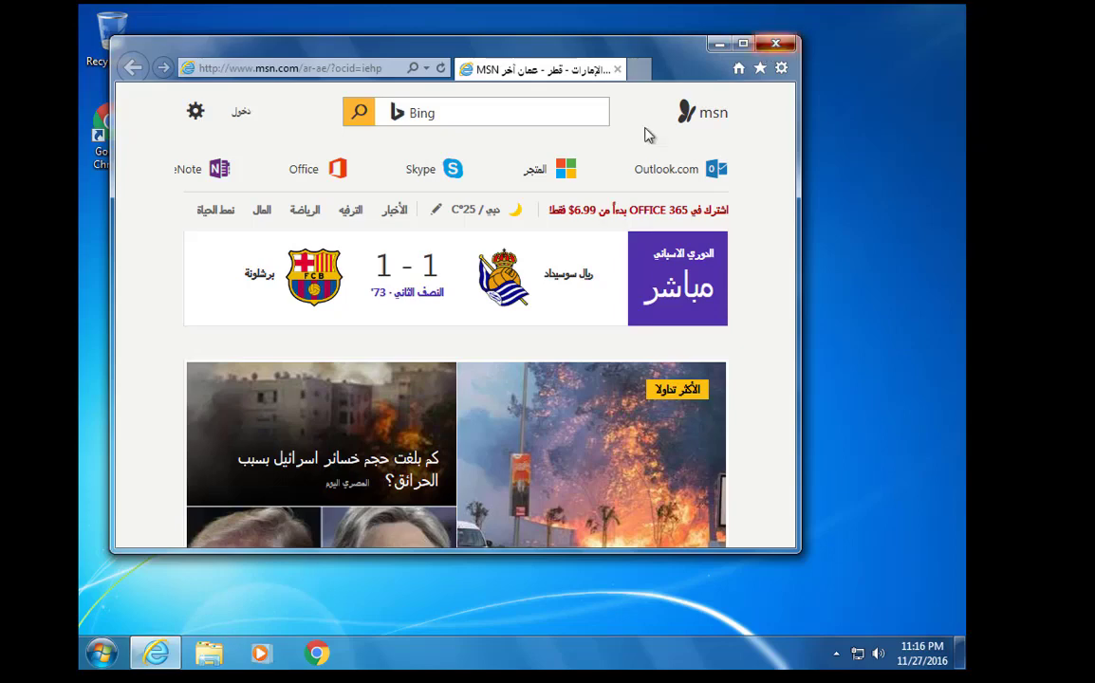
key("alt+F4")
In a new tab on google.ps, search sdcard and open the SD Association: Home result
left_click(160, 653)
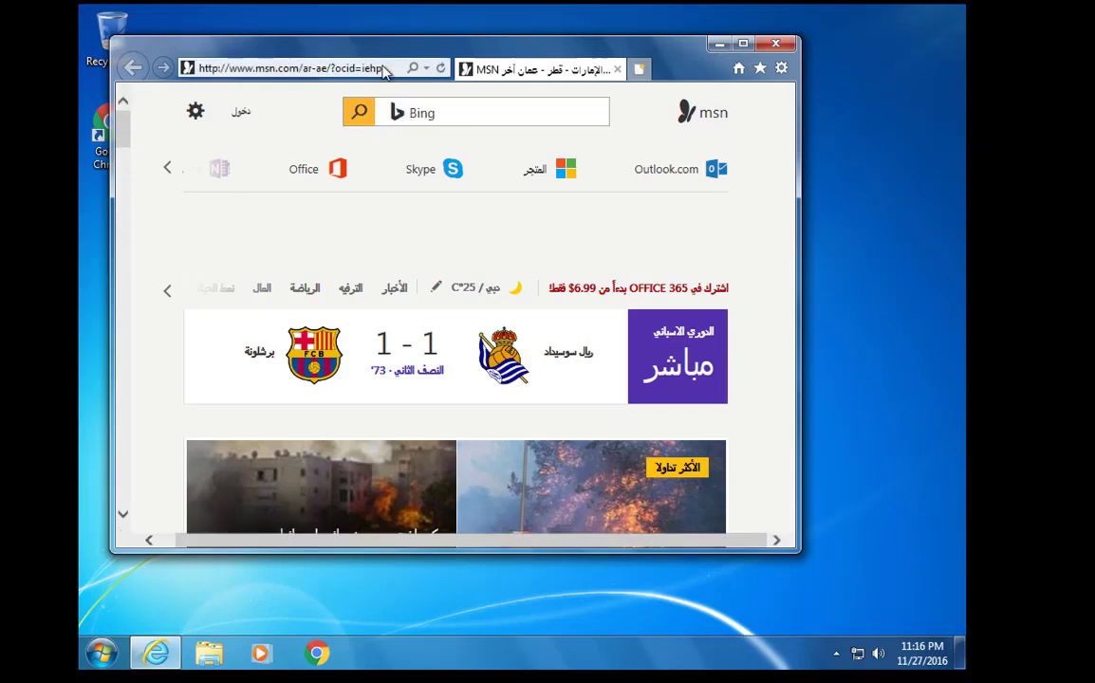
left_click(639, 68)
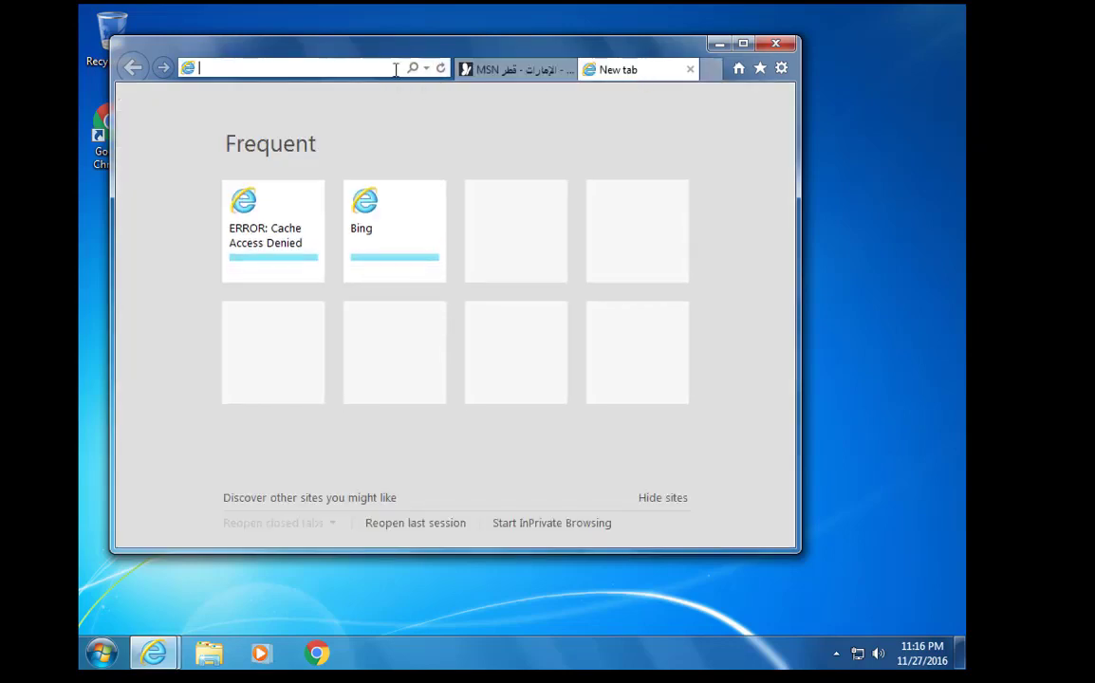
type("google.ps")
key("Return")
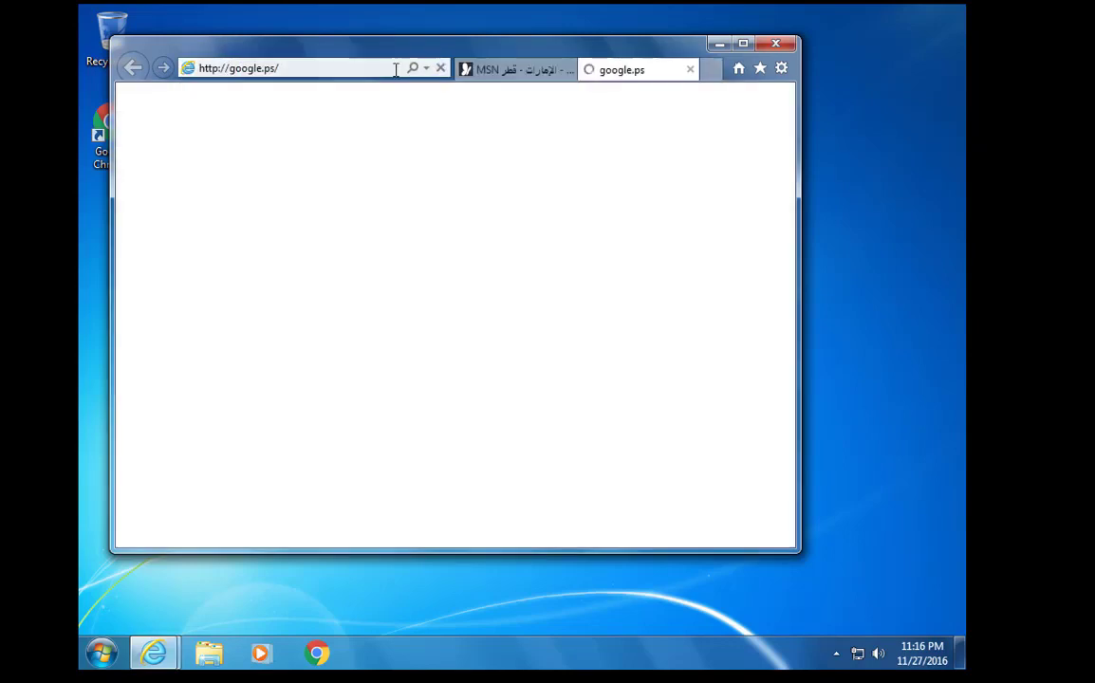
type("sd")
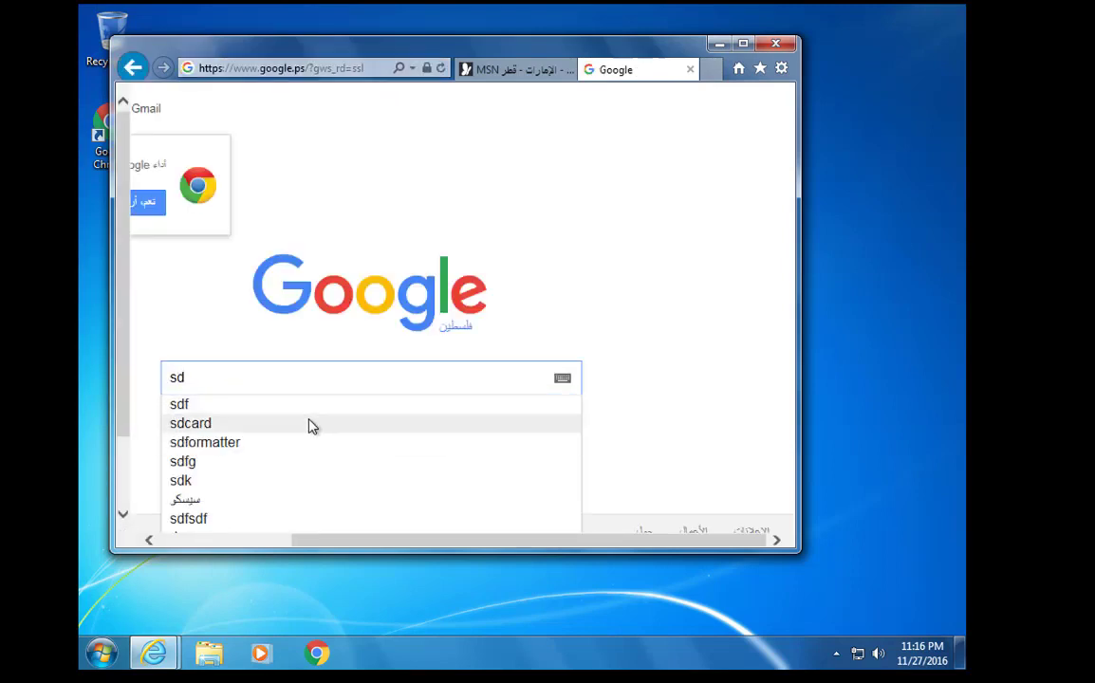
left_click(311, 423)
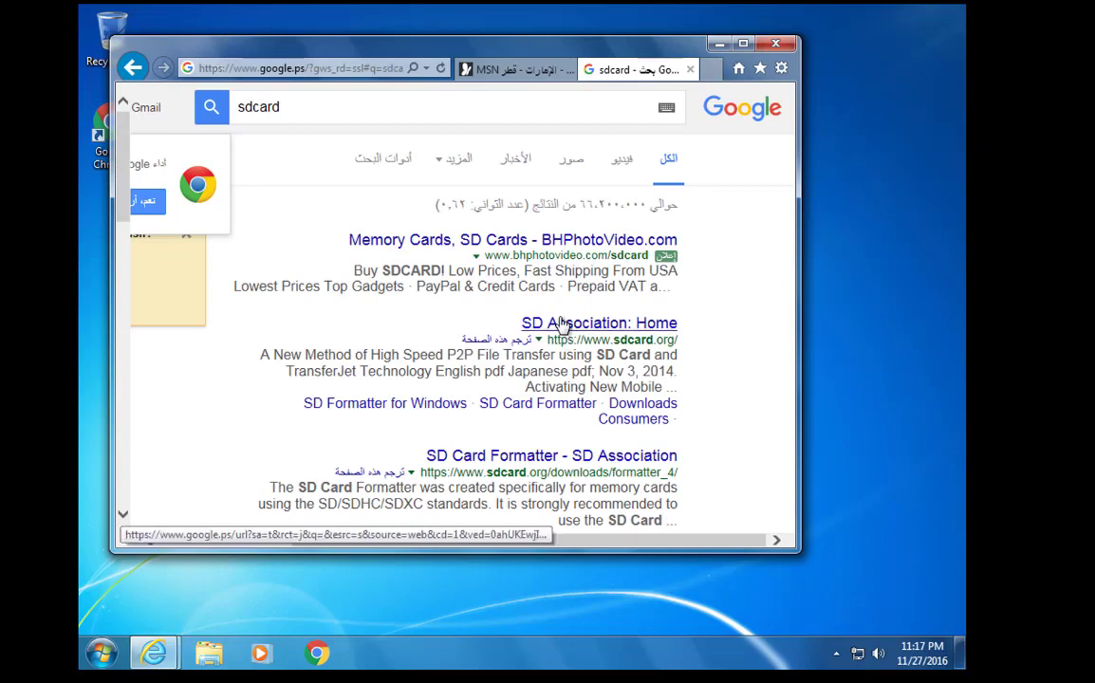
left_click(556, 324)
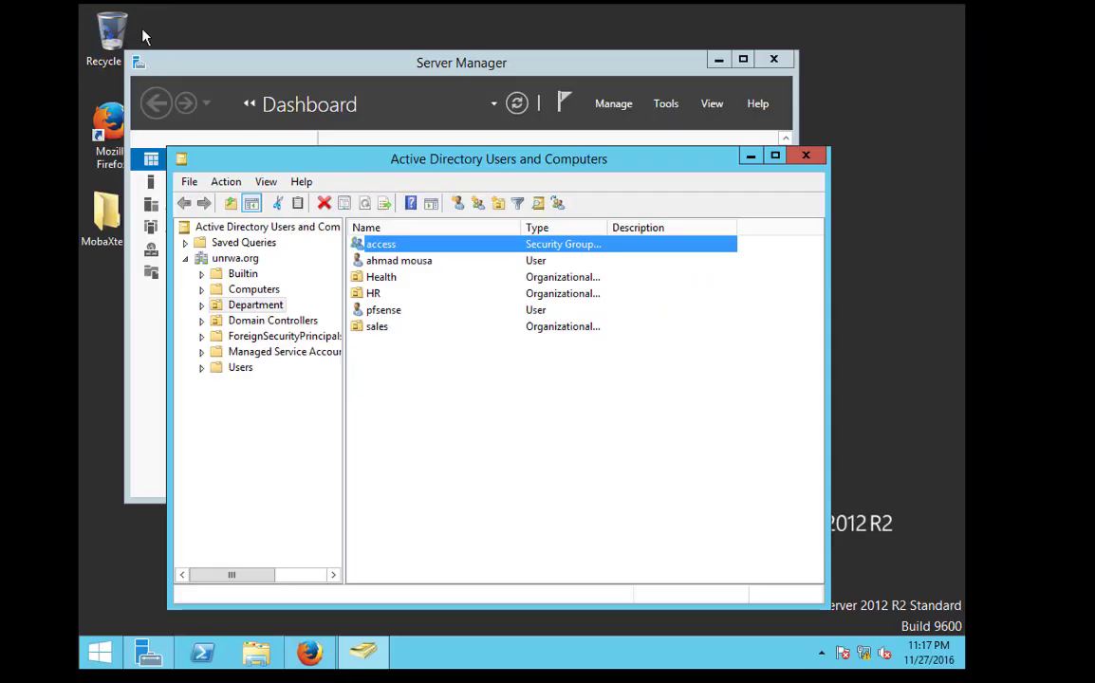
Scroll to and highlight the full LDAP Search Filter on pfSense's Squid authentication page
left_click(310, 653)
scroll(343, 469, "down", 5)
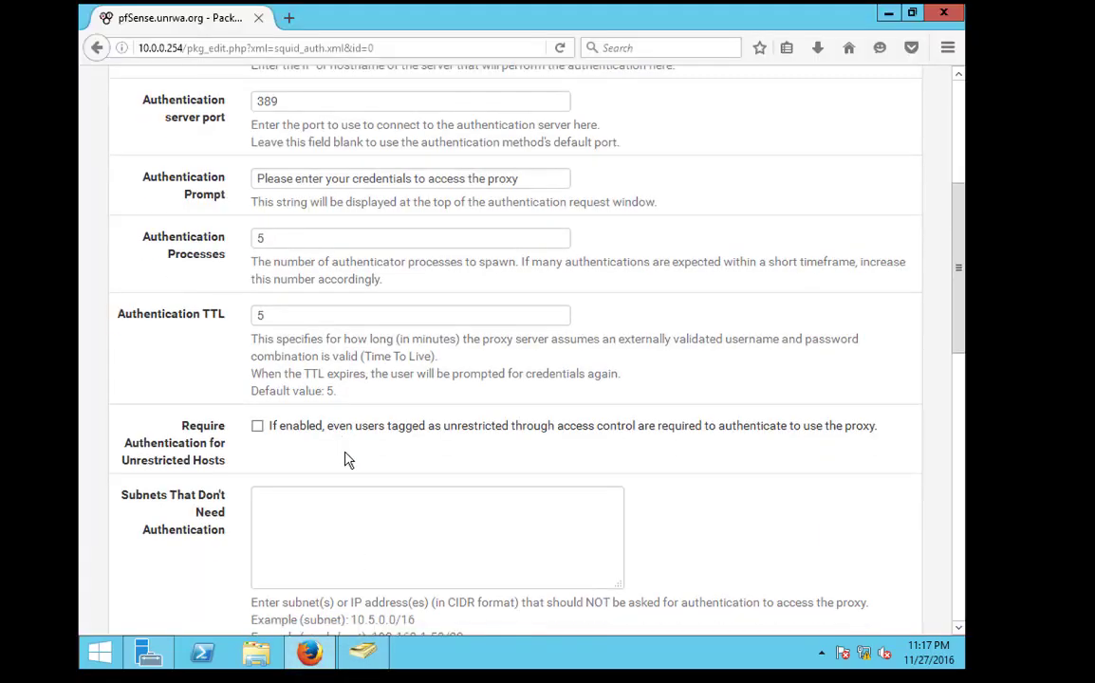
scroll(313, 467, "down", 5)
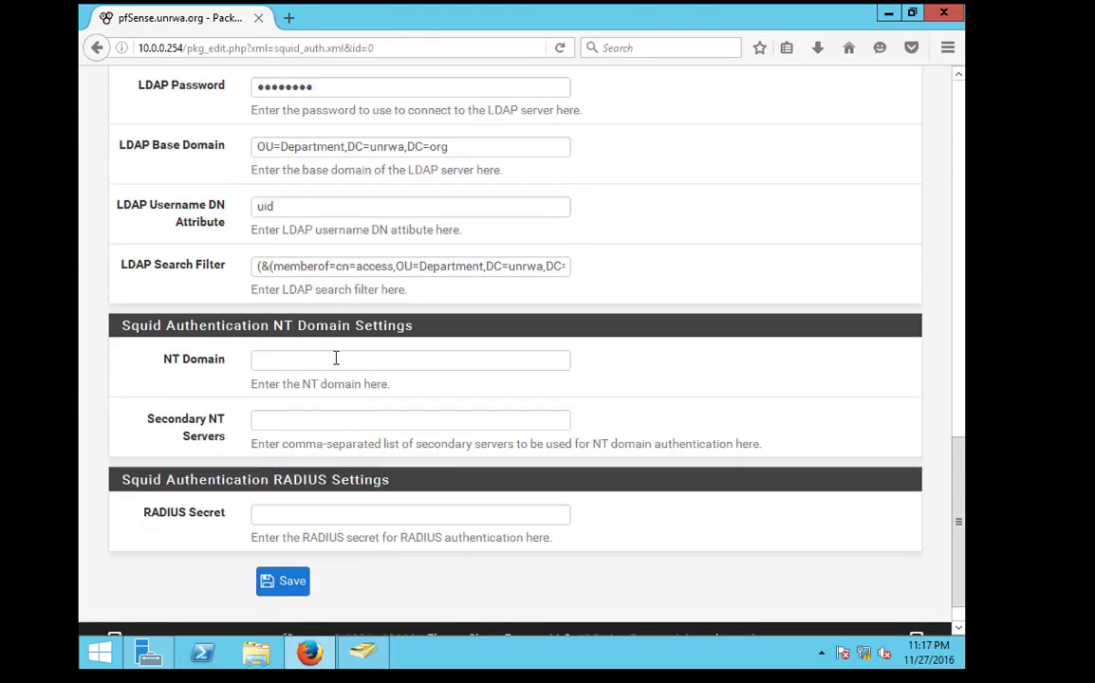
left_click_drag(257, 269, 902, 247)
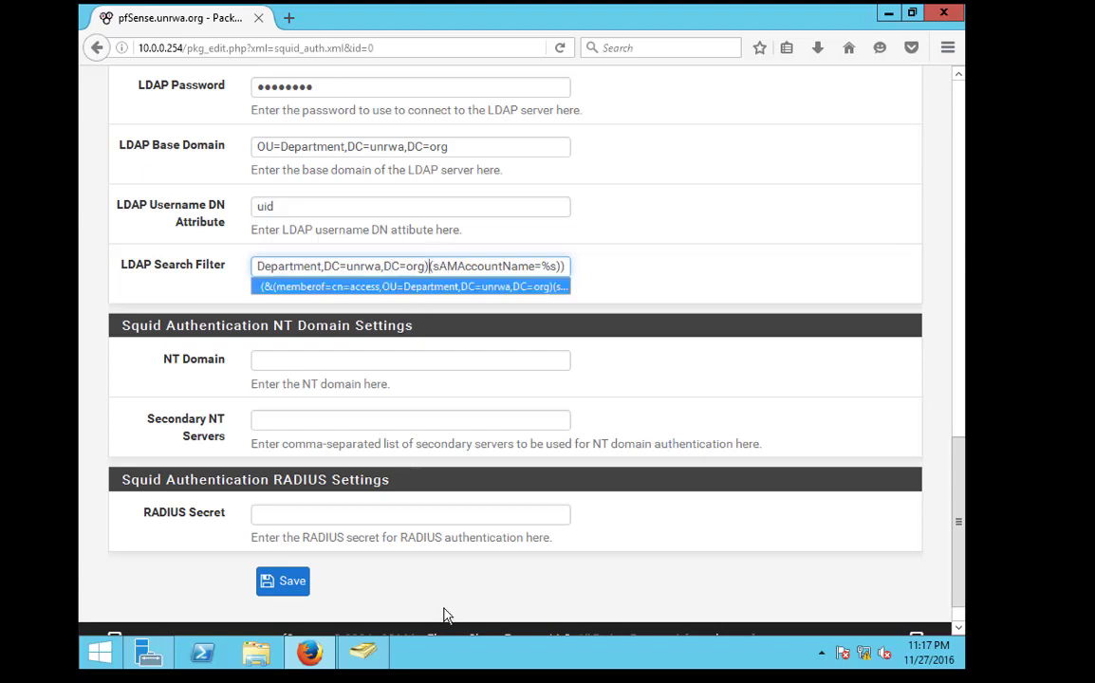
left_click(149, 653)
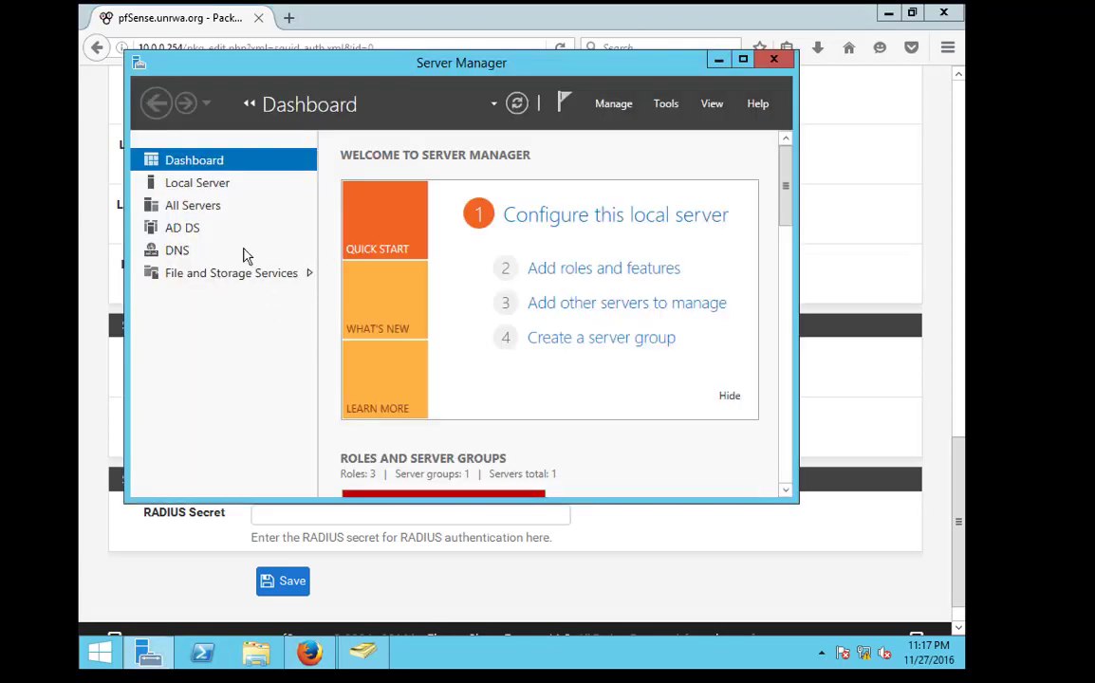
Delete the access security group from the Department unit, confirming with Yes
left_click(364, 653)
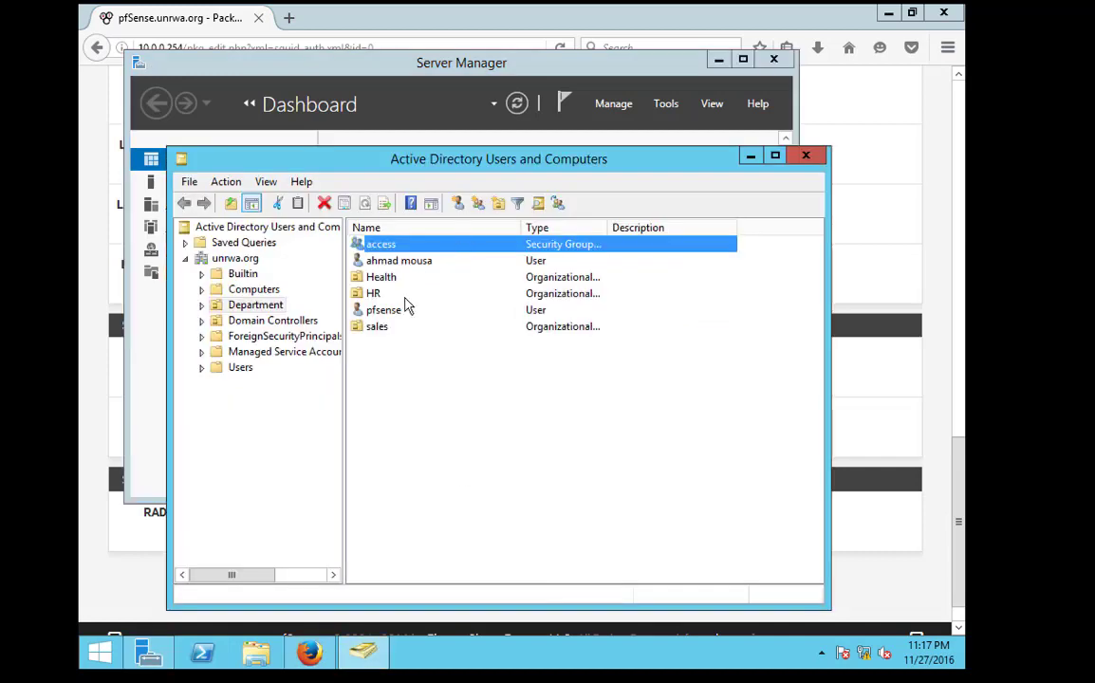
right_click(384, 378)
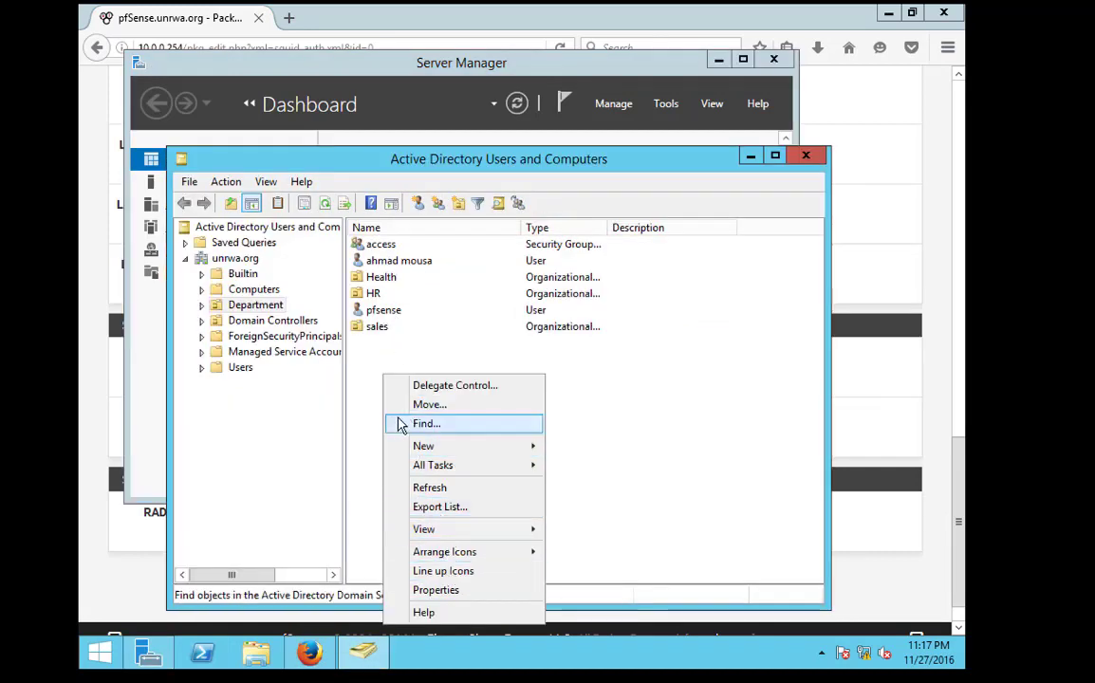
right_click(371, 363)
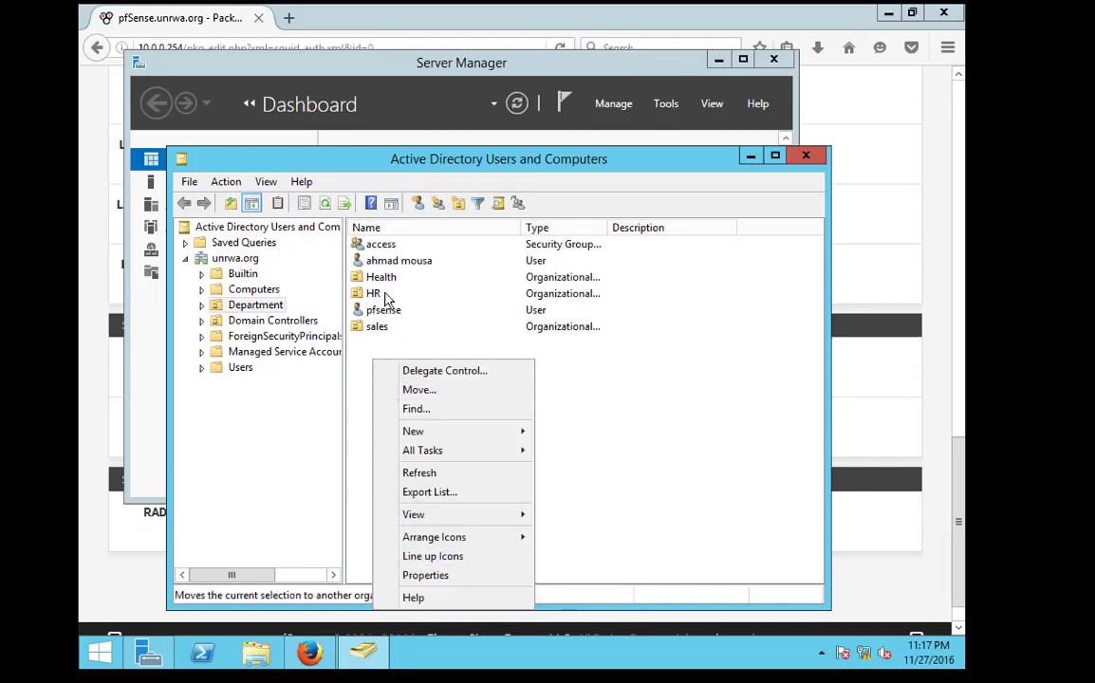
right_click(378, 245)
left_click(437, 362)
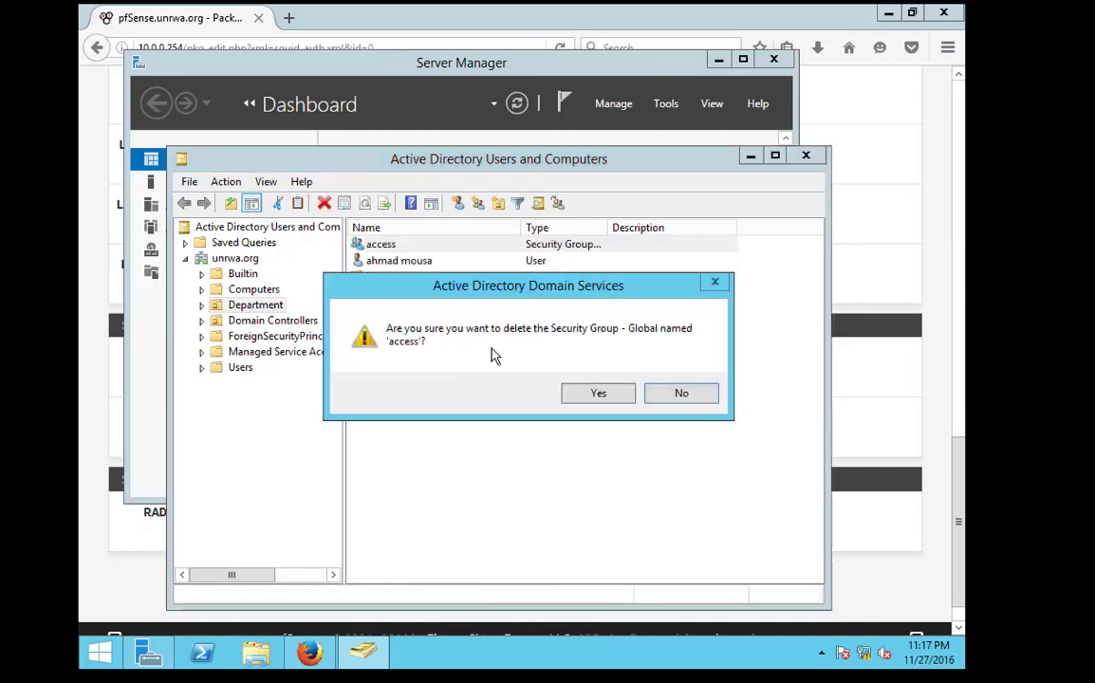
left_click(587, 391)
right_click(396, 360)
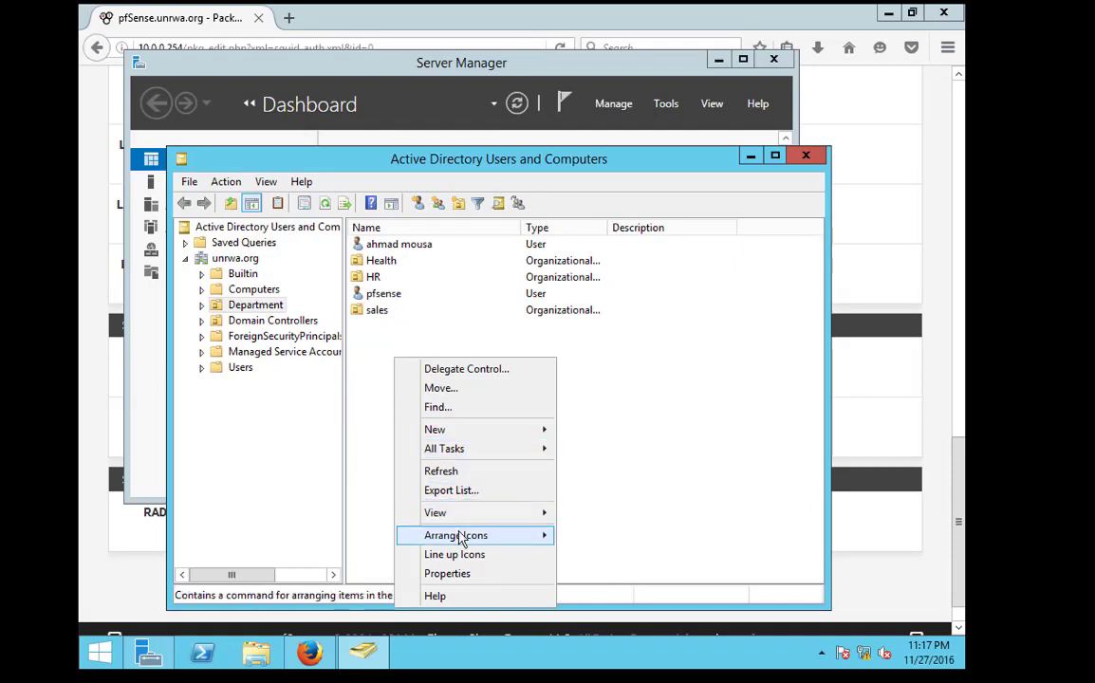
Create two new groups, net1 and net2, in the Department unit via New > Group
mouse_move(472, 435)
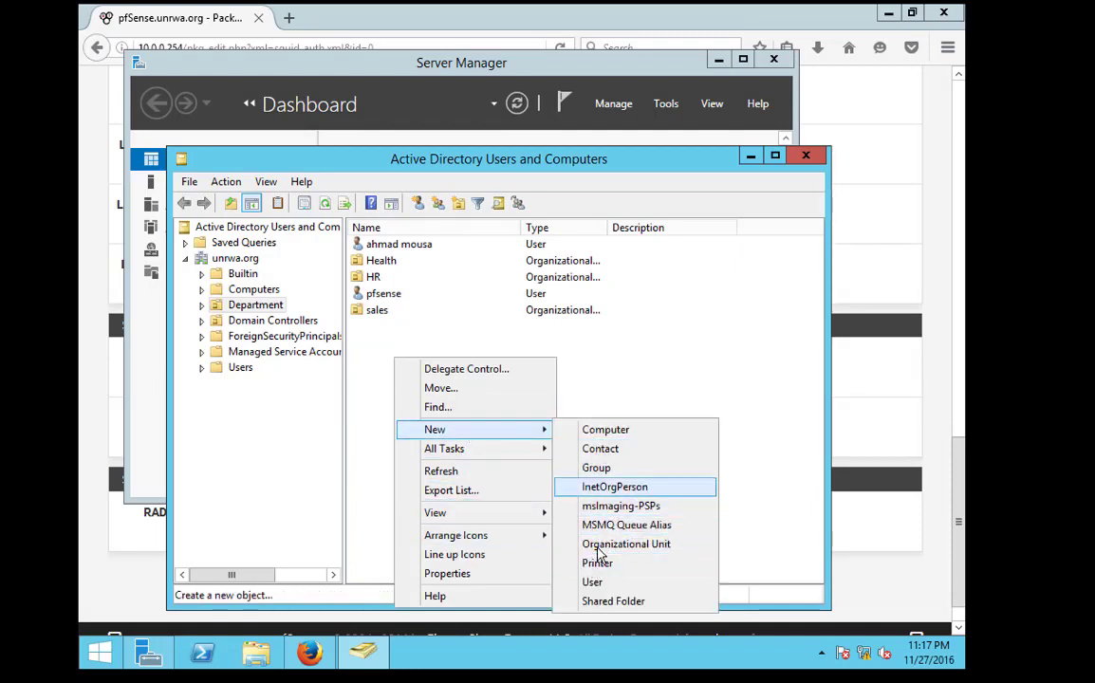
left_click(609, 469)
type("net1")
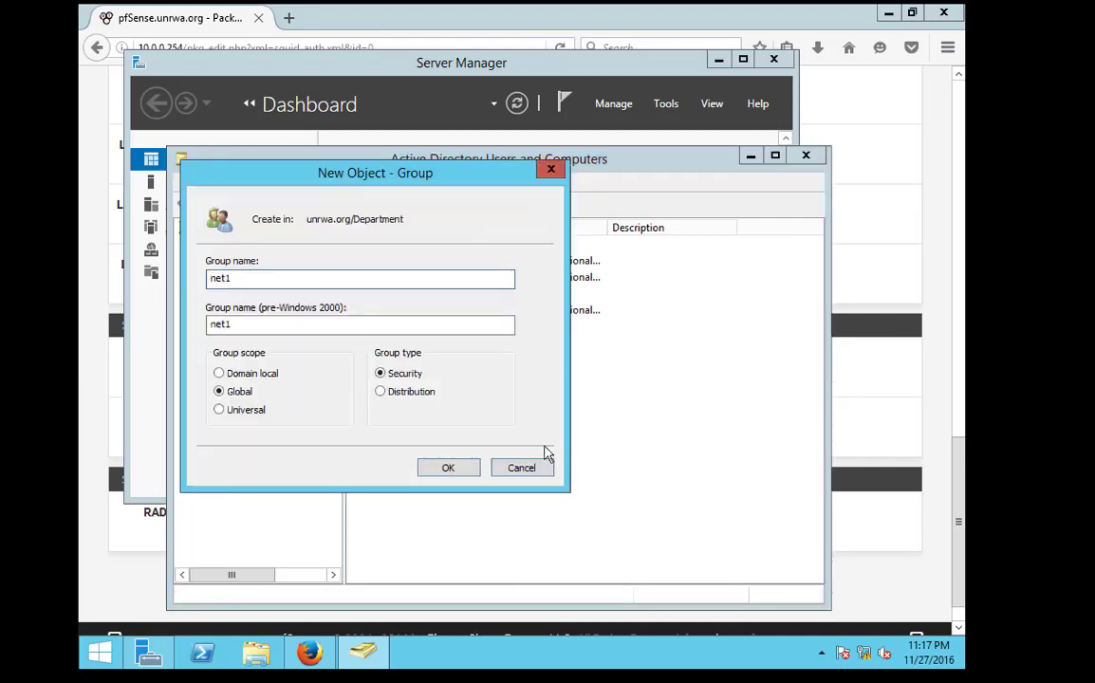
key("Return")
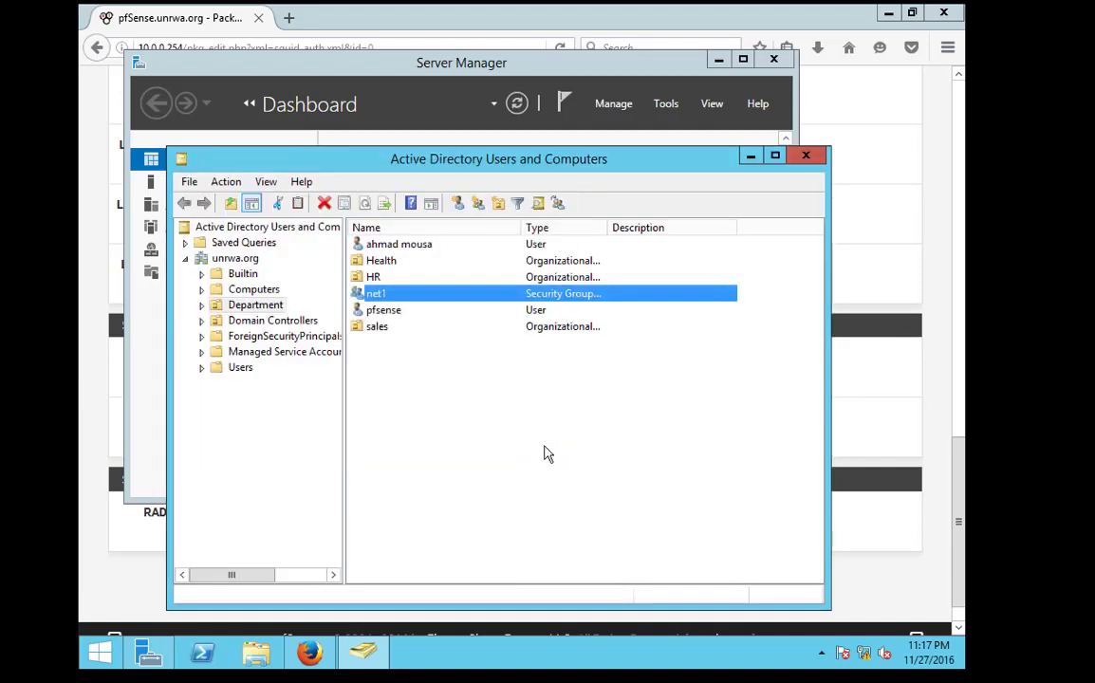
right_click(377, 411)
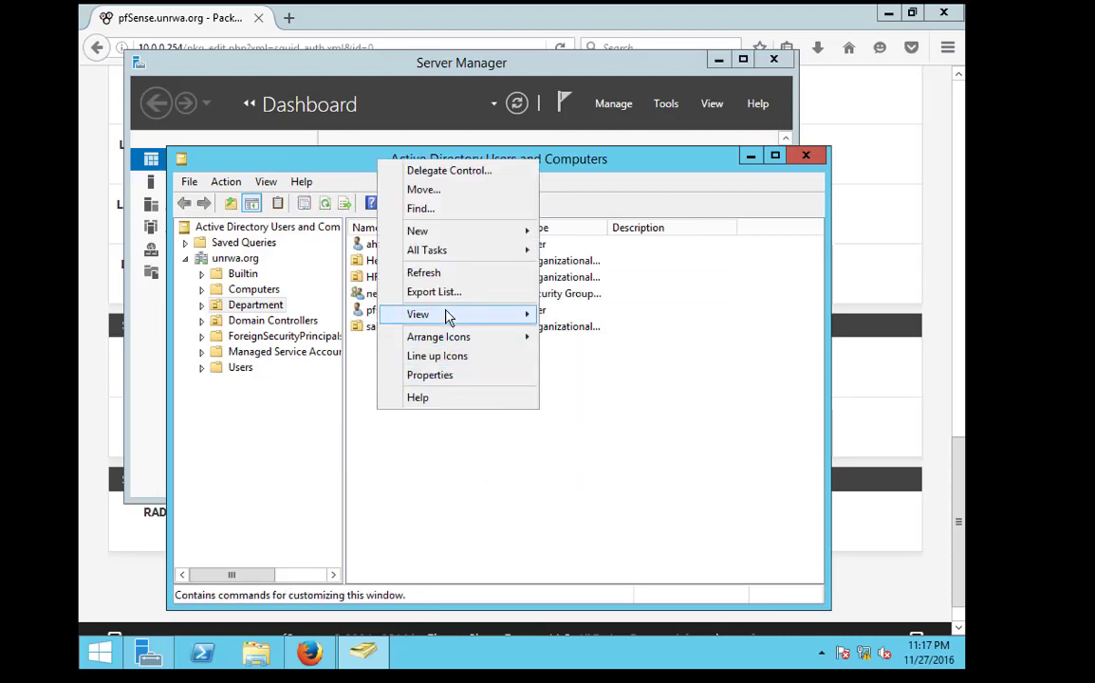
mouse_move(452, 234)
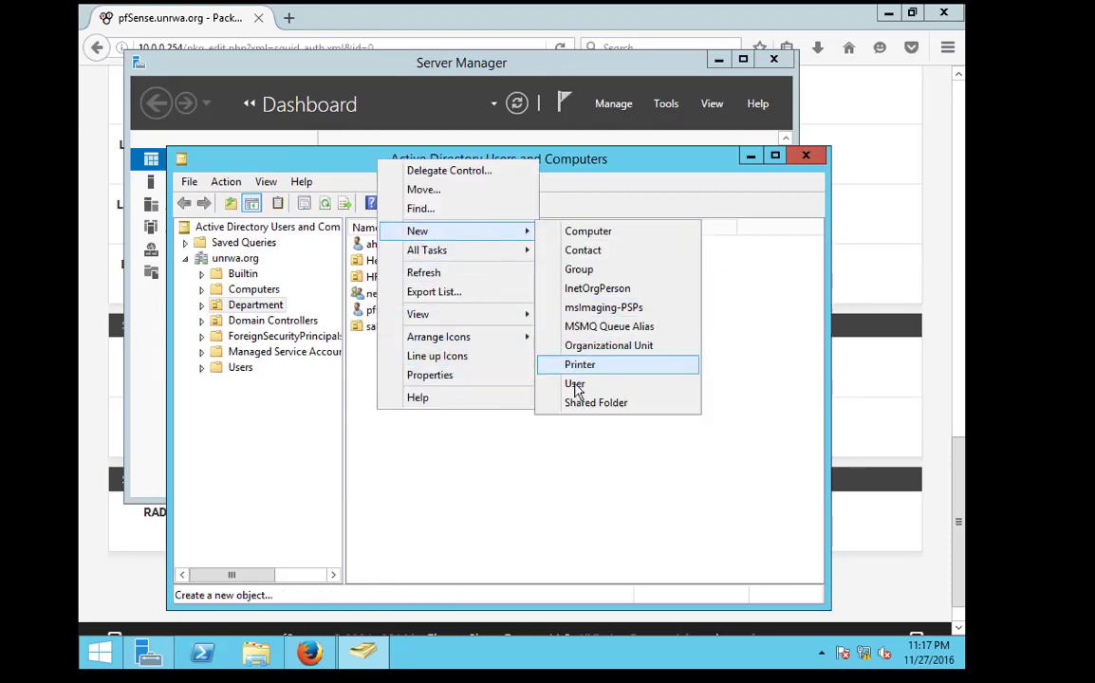
left_click(583, 275)
type("ne")
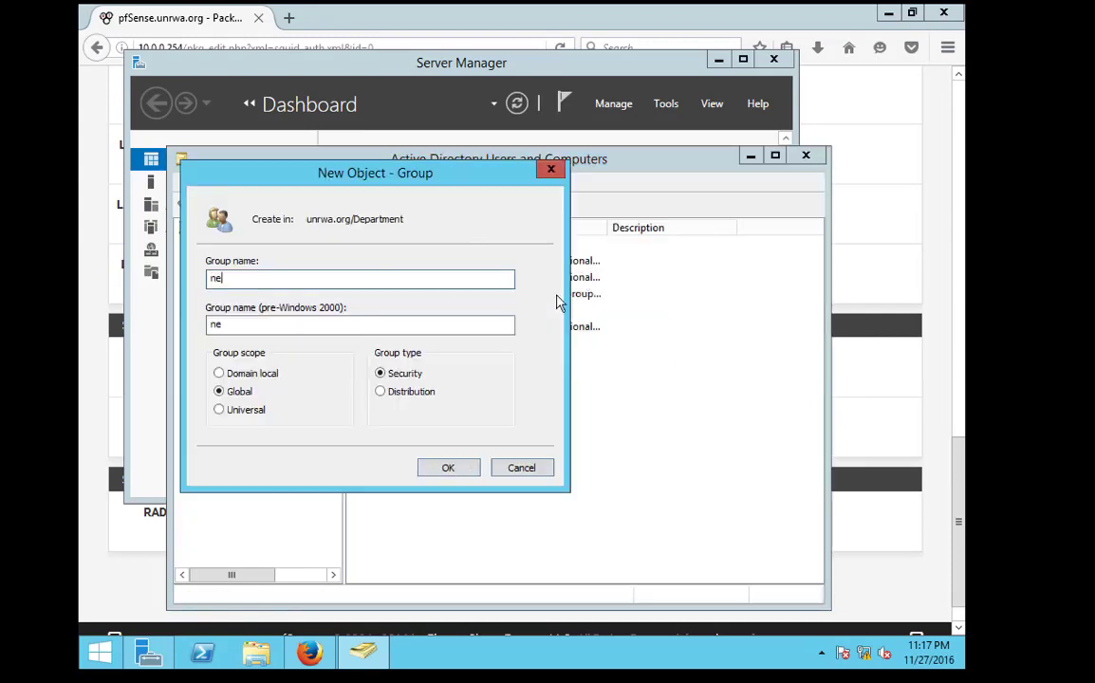
type("t2")
key("Return")
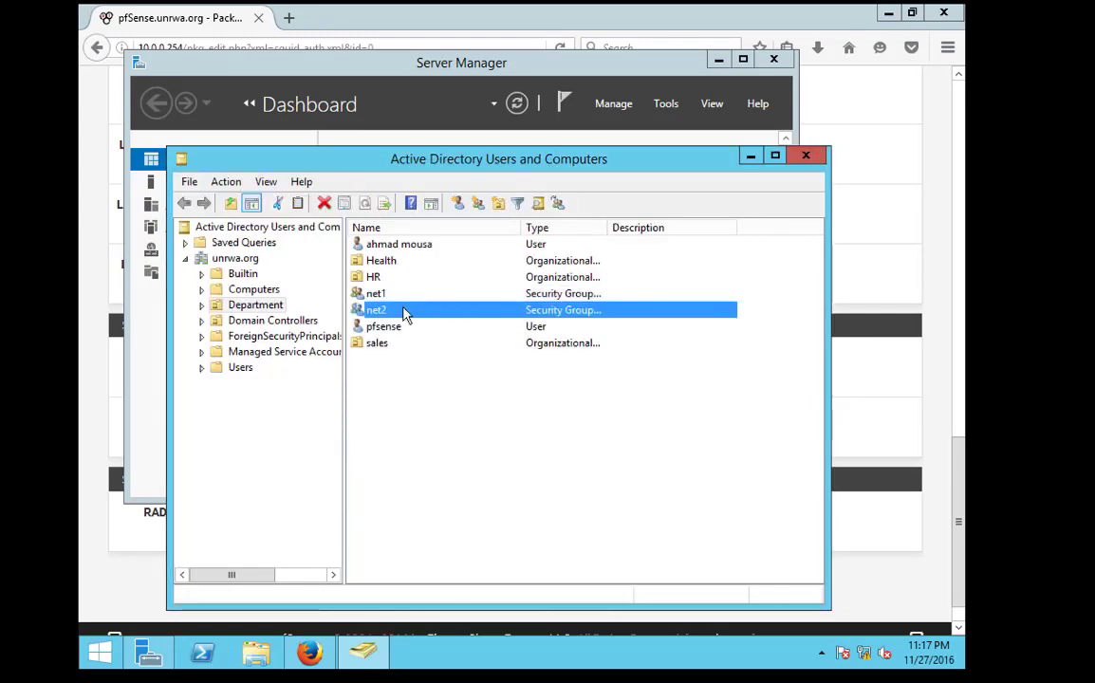
Add health1 and health2 as members of the net1 group
double_click(381, 297)
left_click(410, 220)
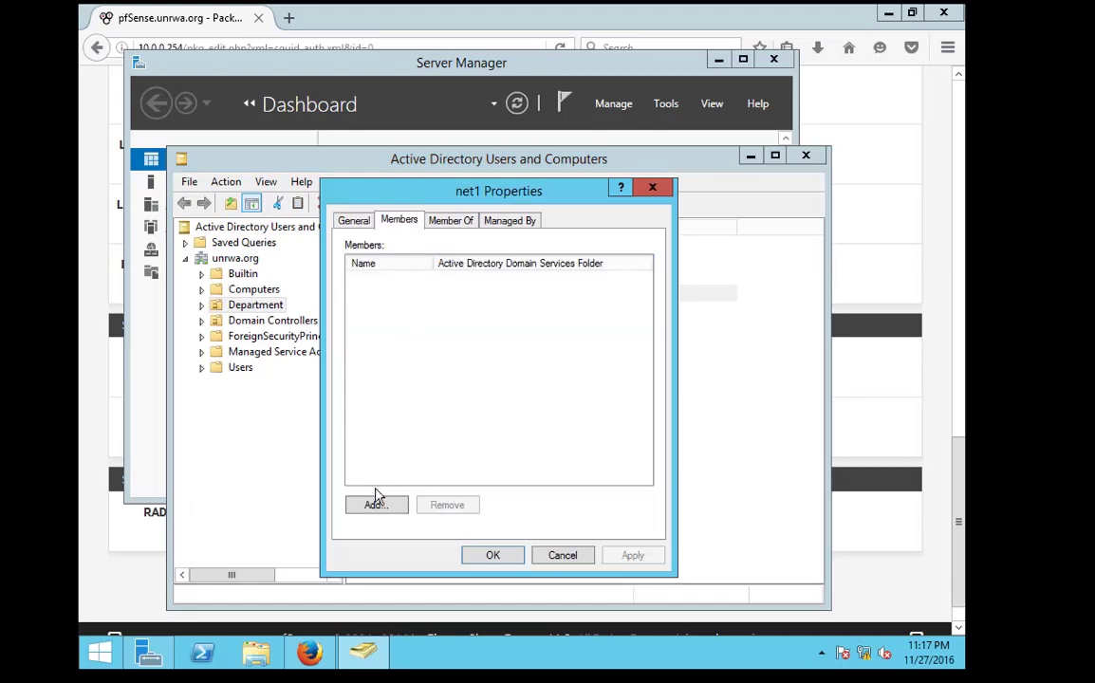
left_click(374, 505)
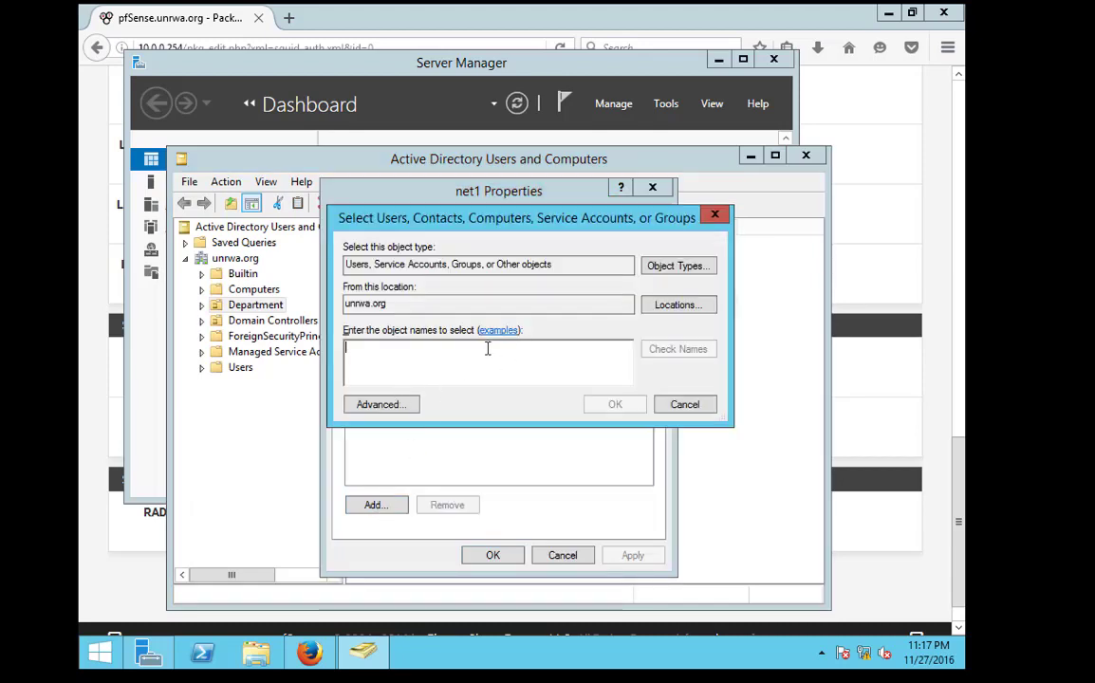
type("healt")
key("Return")
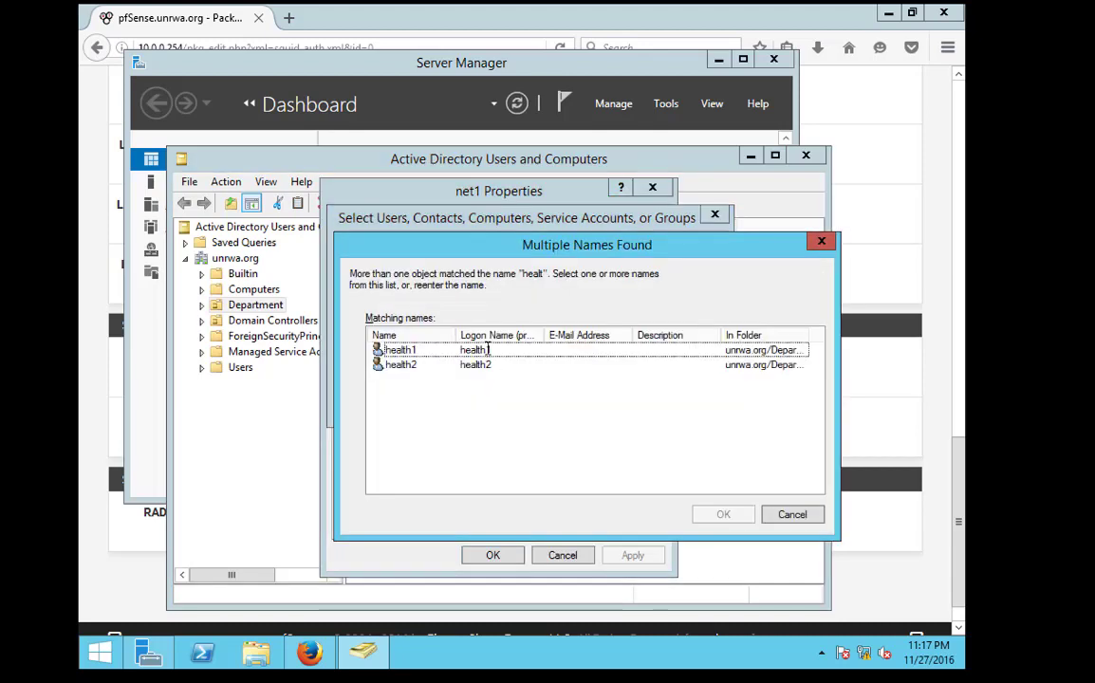
key("Return")
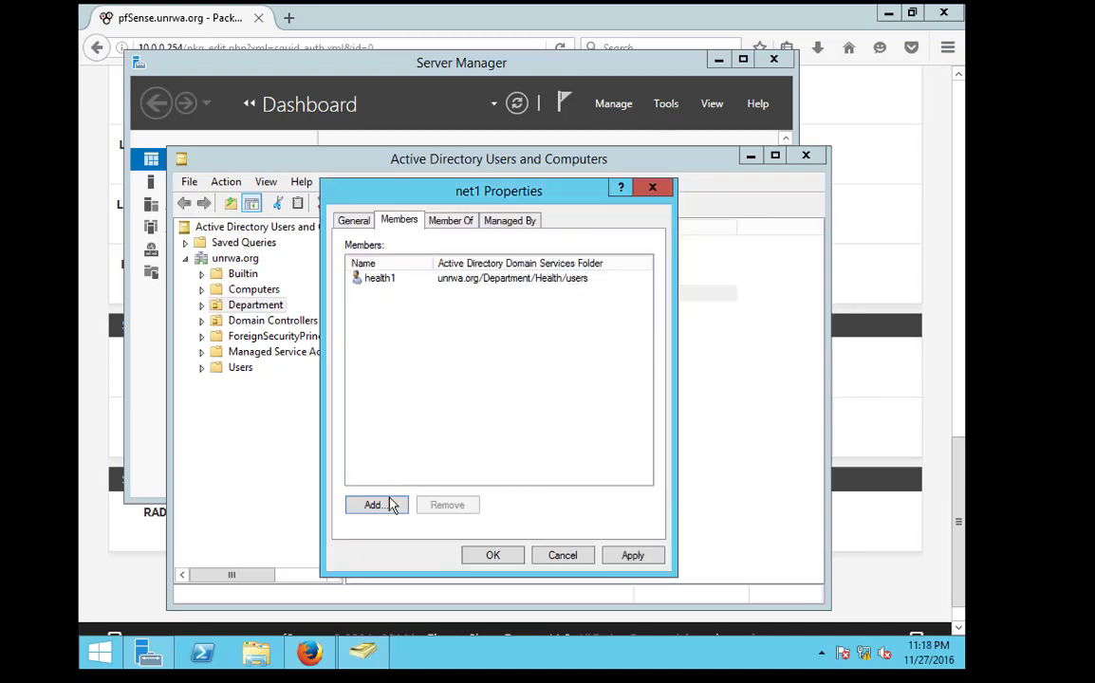
left_click(391, 506)
type("health")
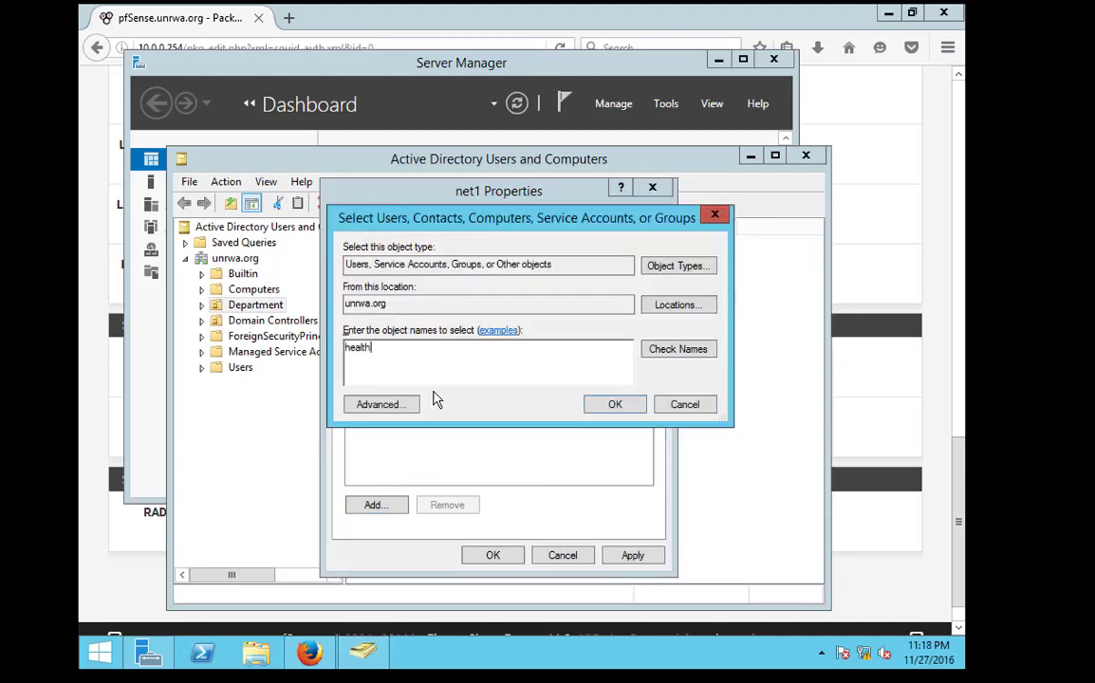
key("Return")
key("Return")
key("Return")
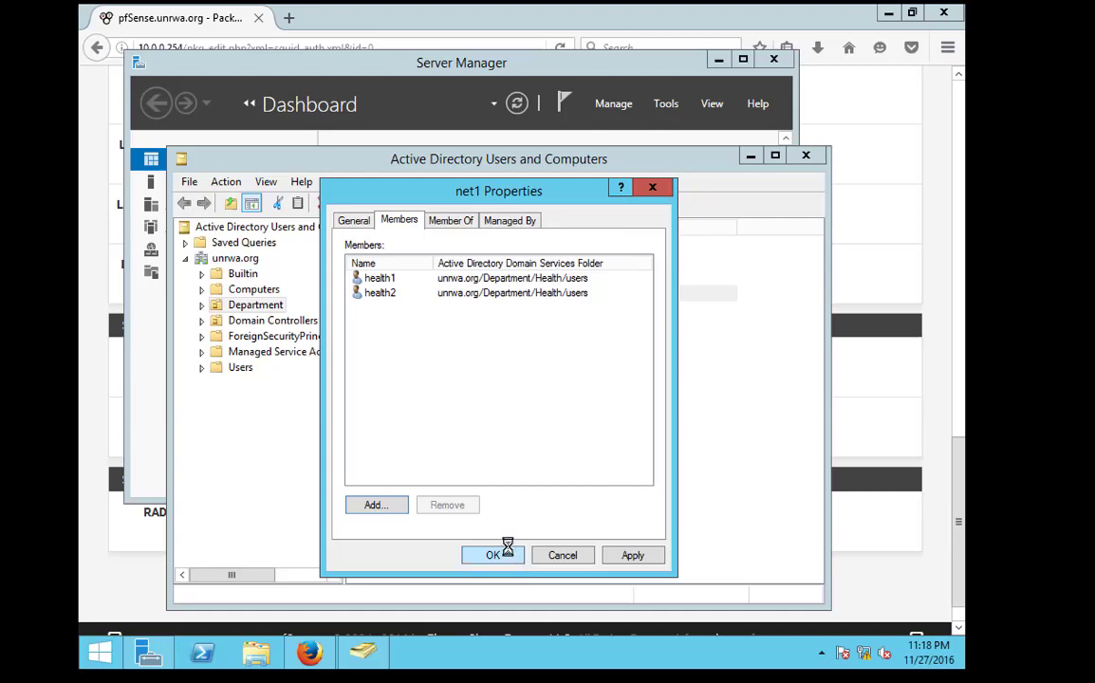
left_click(507, 548)
In net2's Members tab, look up 'sal' and add the first matching sales user
double_click(347, 309)
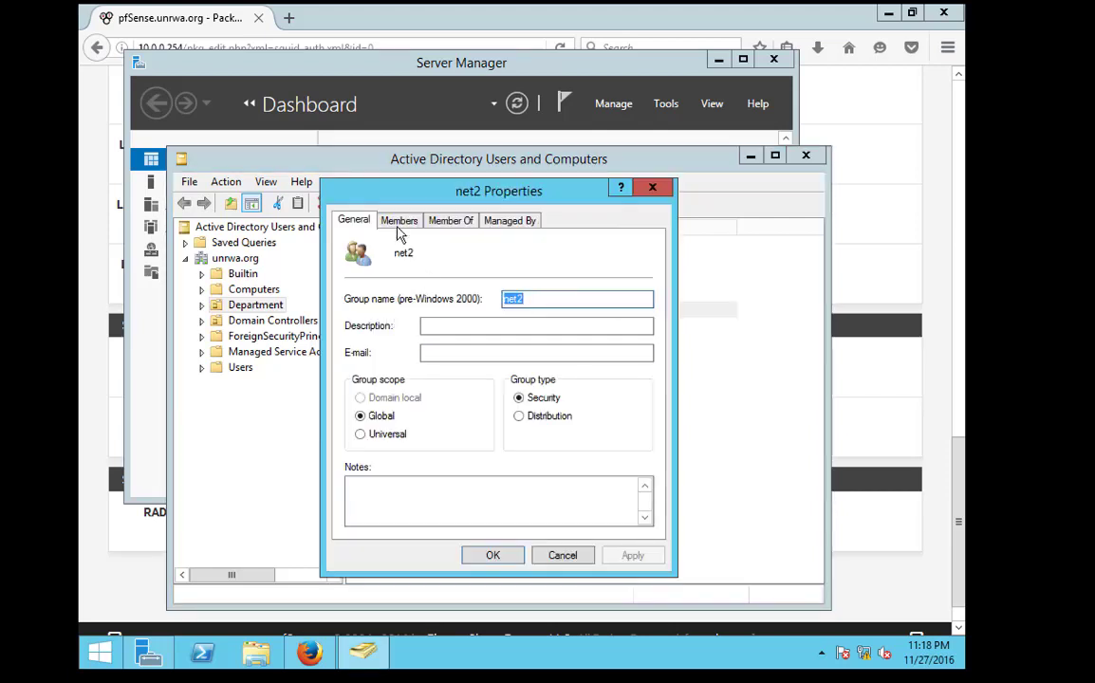
left_click(399, 221)
left_click(375, 504)
type("sa")
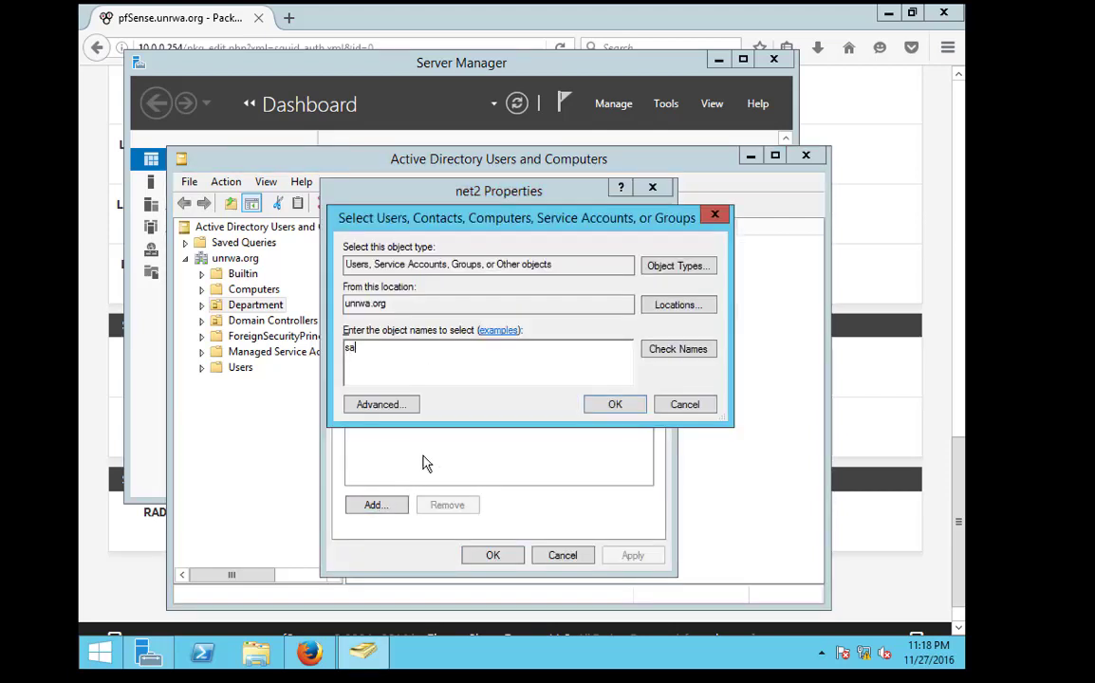
type("lws")
key("Return")
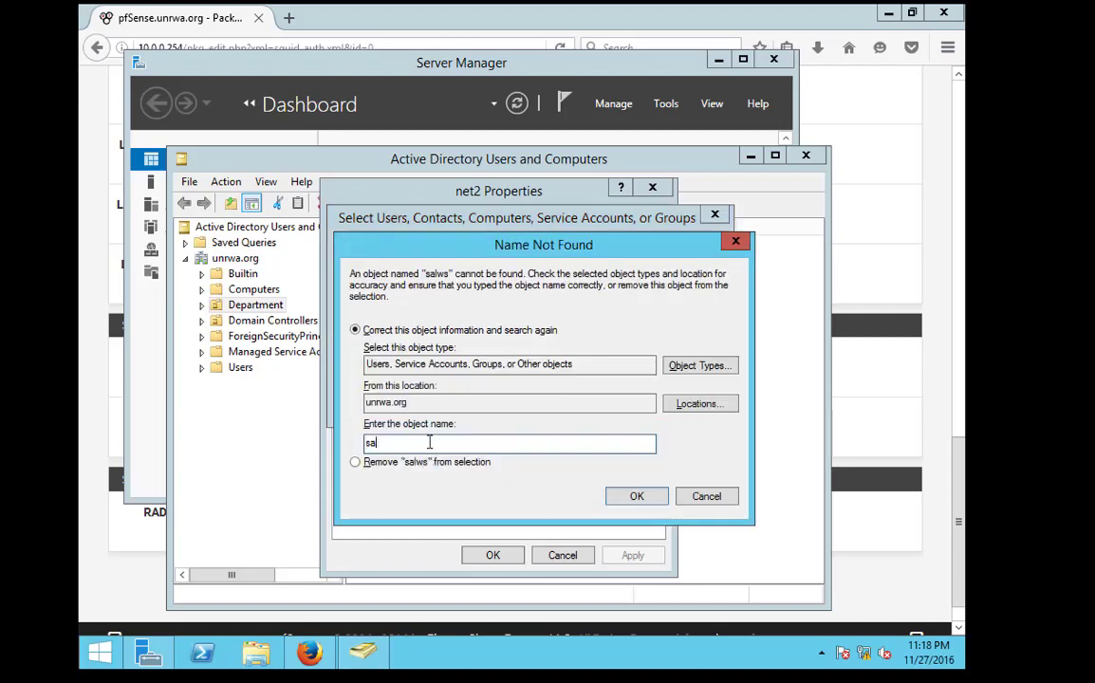
type("l")
key("Return")
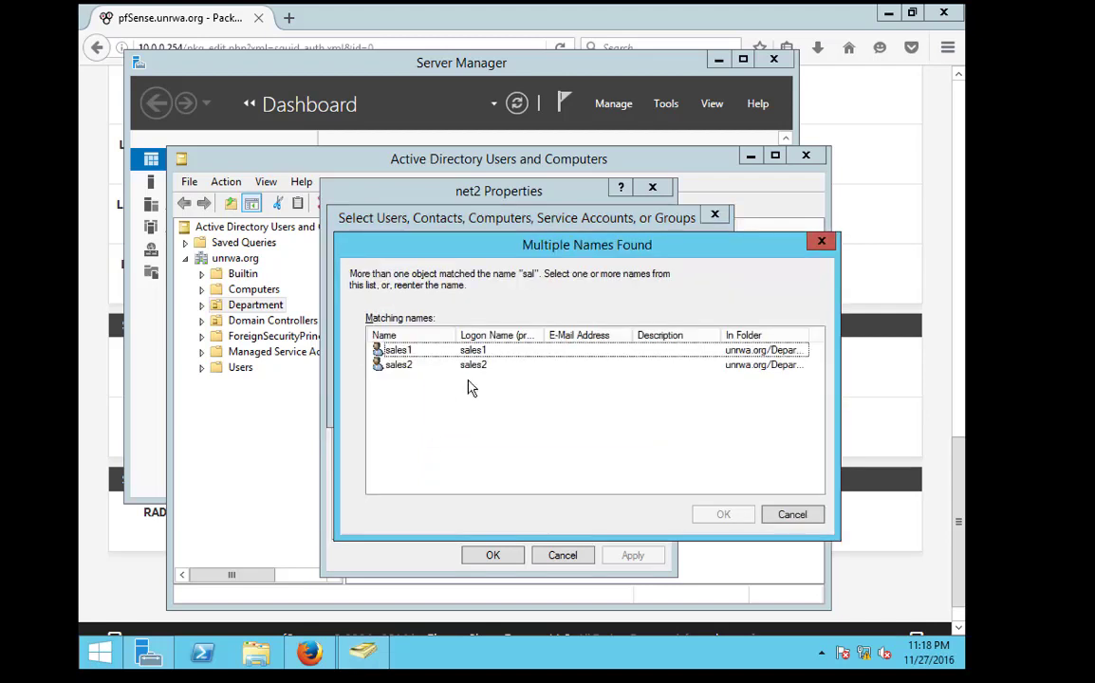
left_click(466, 352)
key("Return")
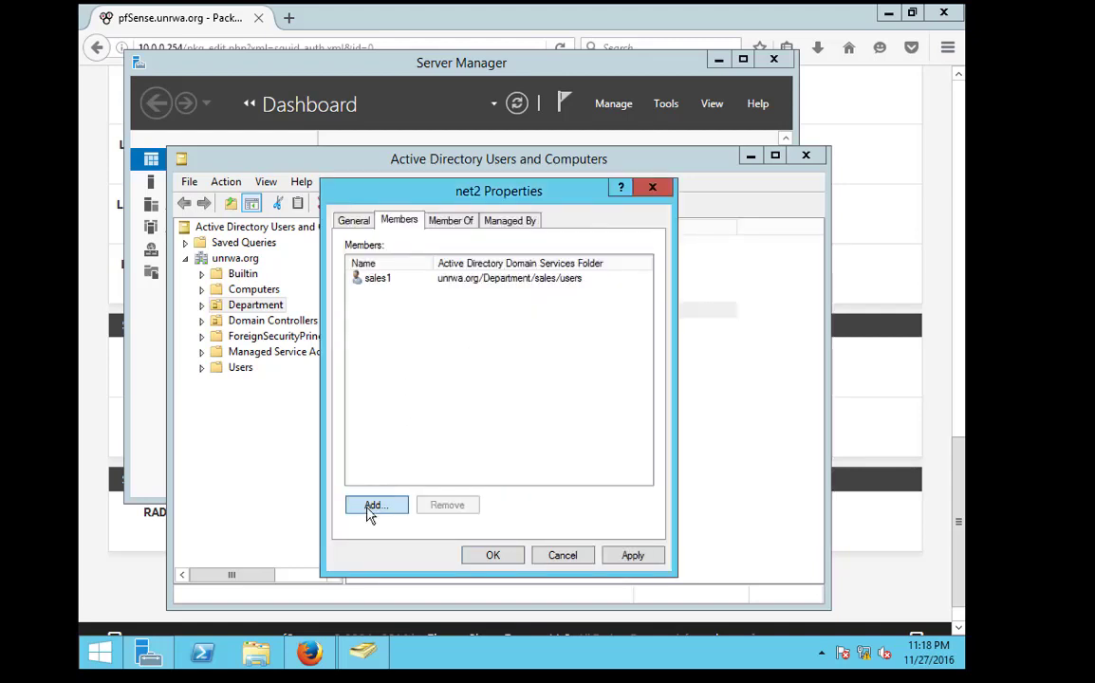
Add both sales users, sales1 and sales2, to net2 and close its properties
left_click(371, 506)
type("sal")
key("Return")
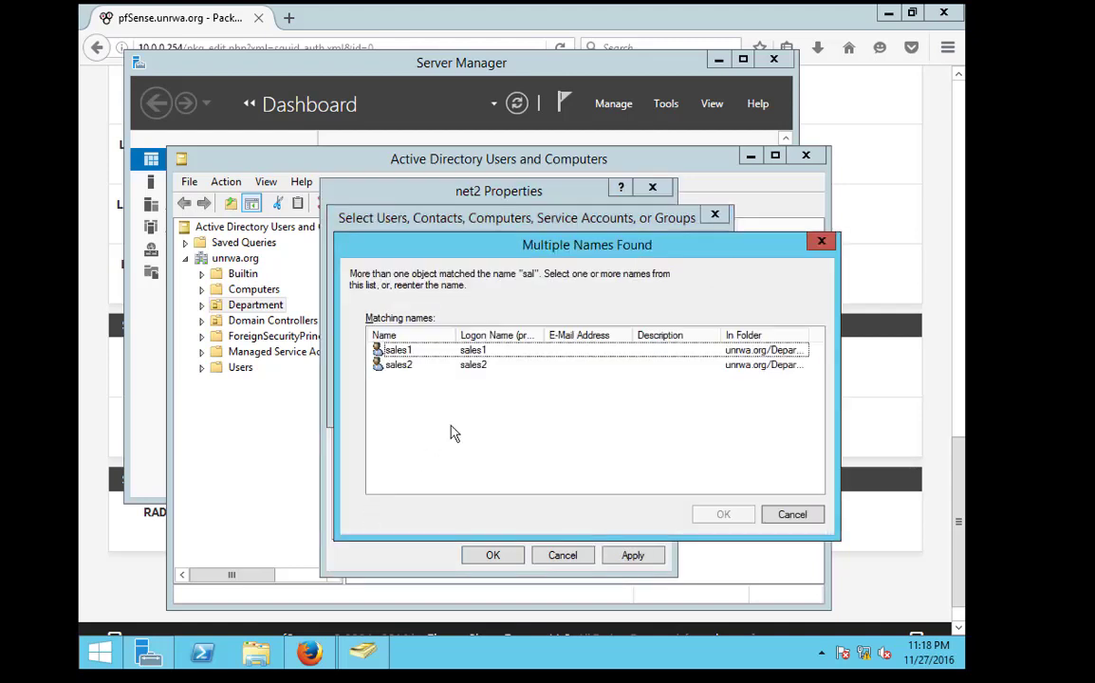
left_click(455, 367, "shift")
key("Return")
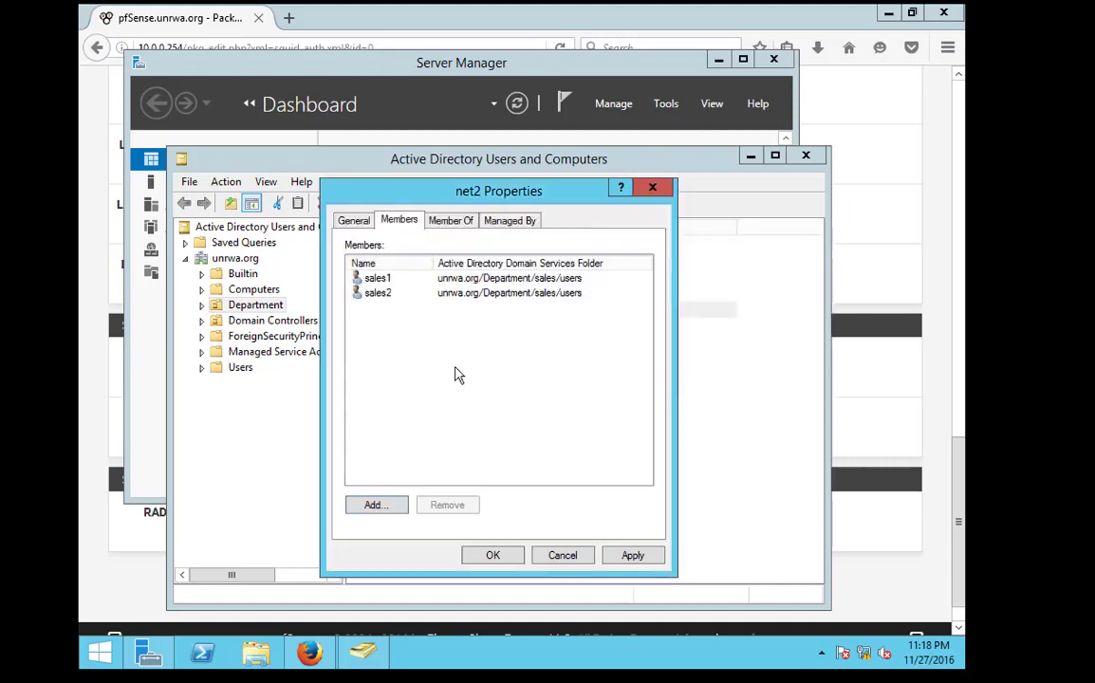
left_click(490, 556)
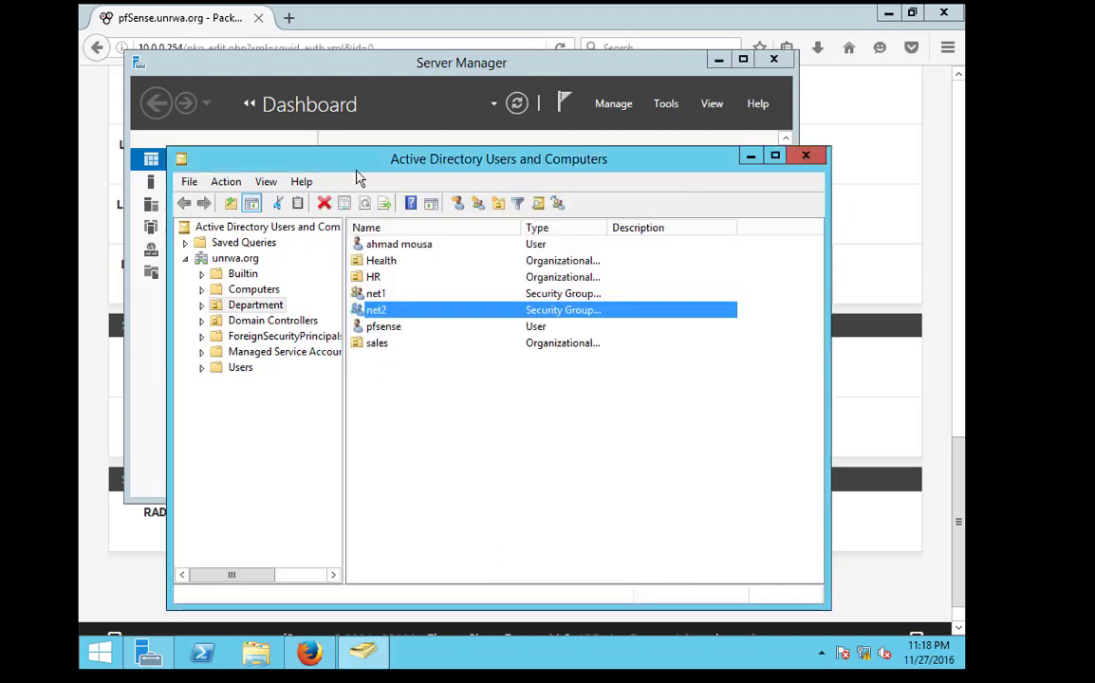
Select the entire LDAP Search Filter text on the pfSense Squid settings page
left_click(201, 23)
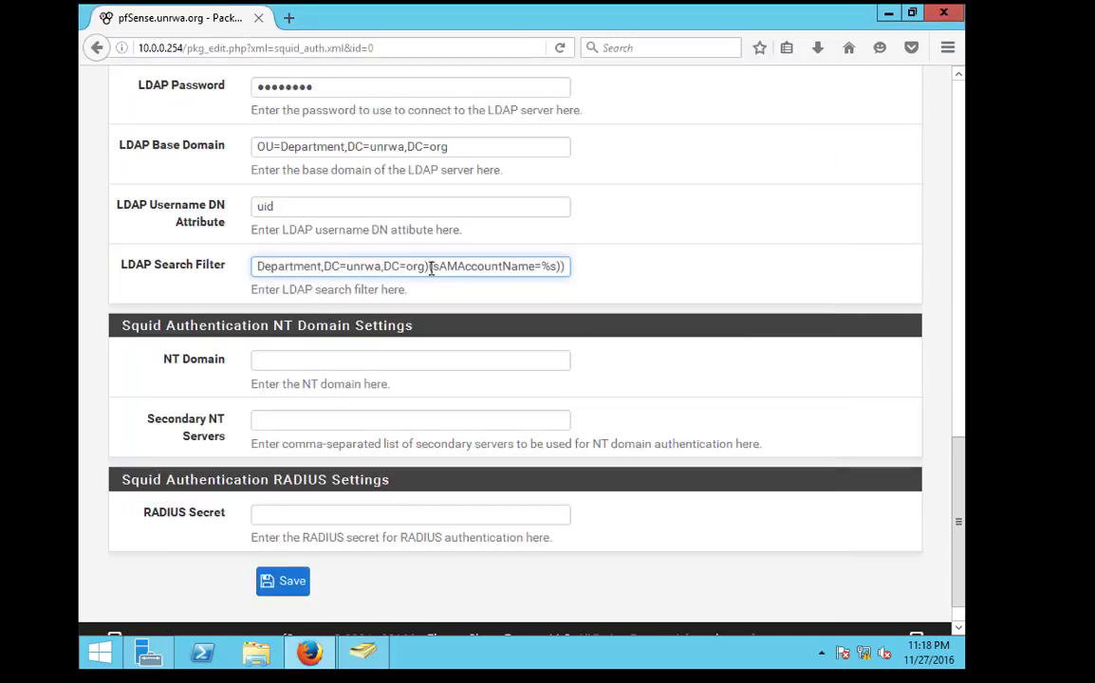
triple_click(430, 268)
key("ctrl+c")
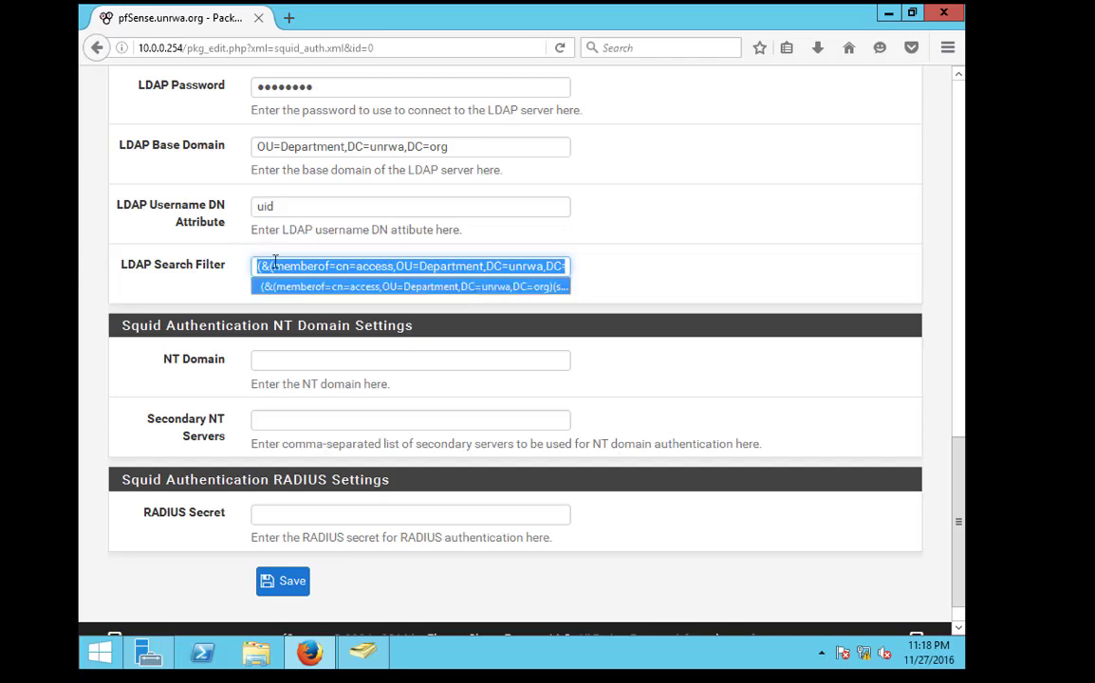
left_click(272, 266)
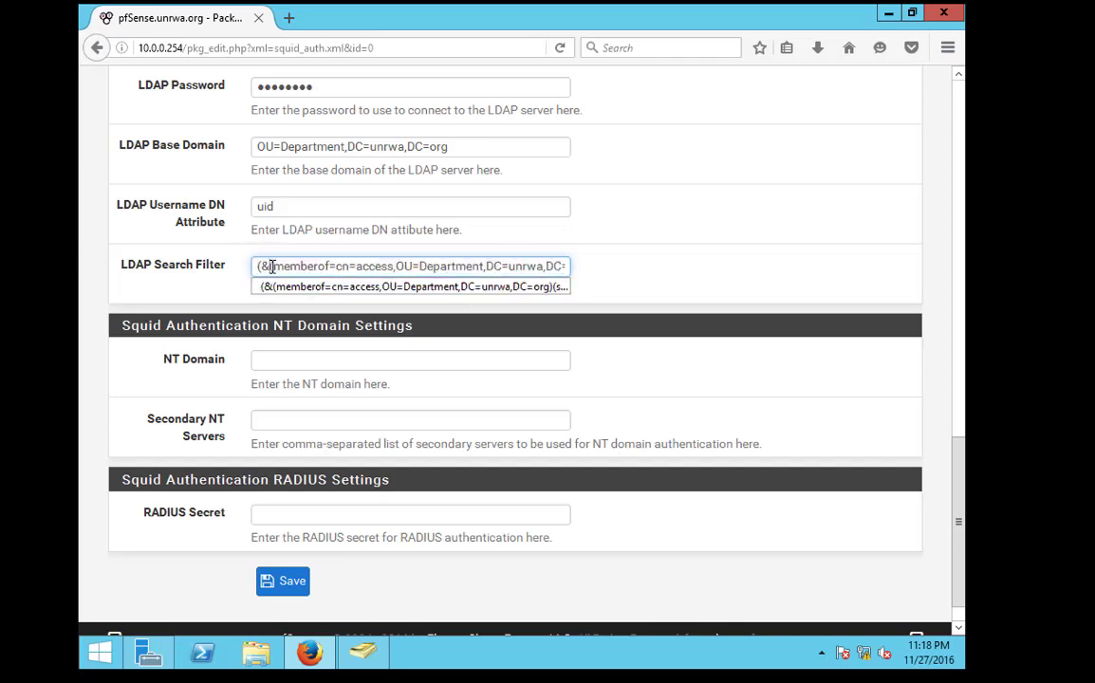
triple_click(316, 269)
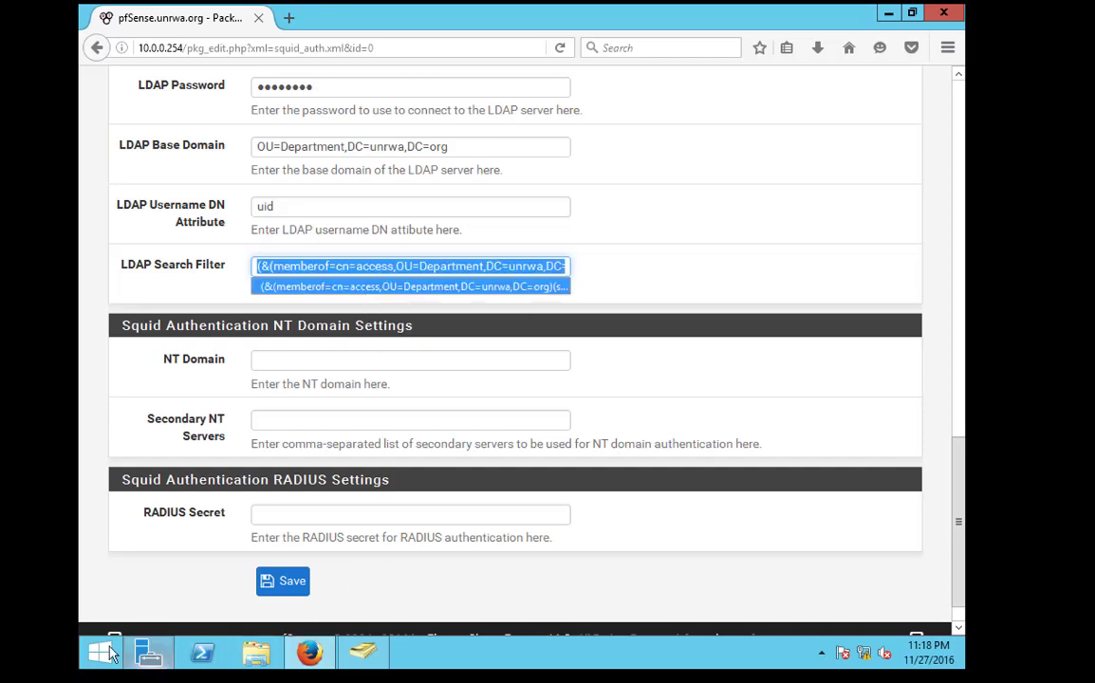
left_click(99, 653)
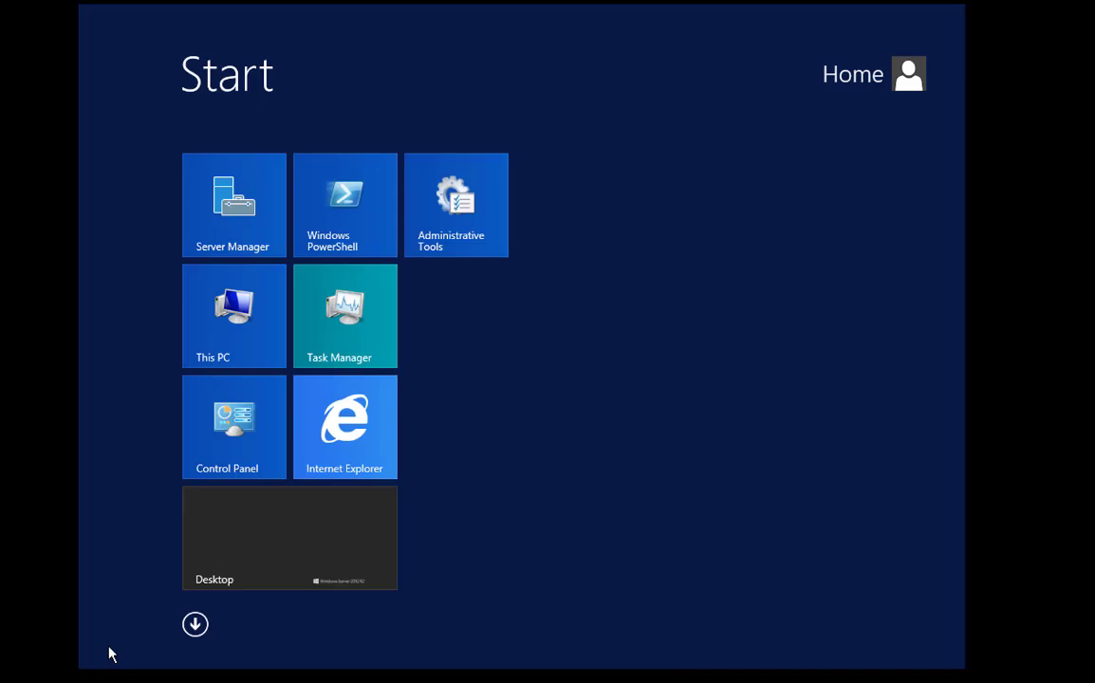
Launch Notepad with 'note' and paste the copied LDAP filter
type("note")
key("Return")
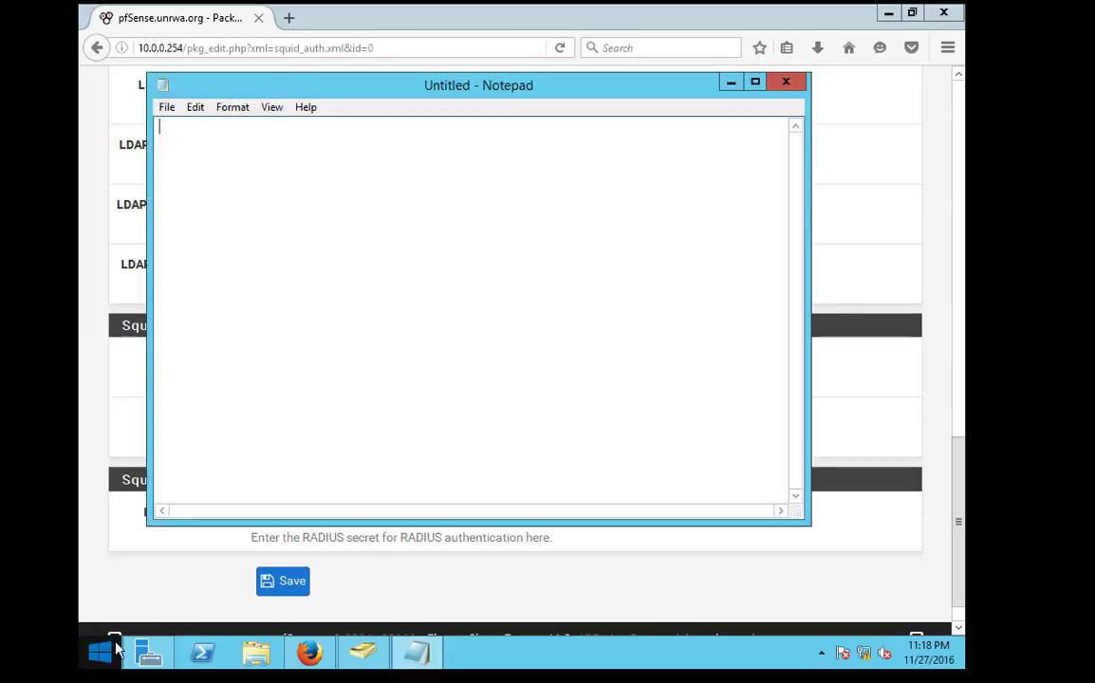
key("ctrl+v")
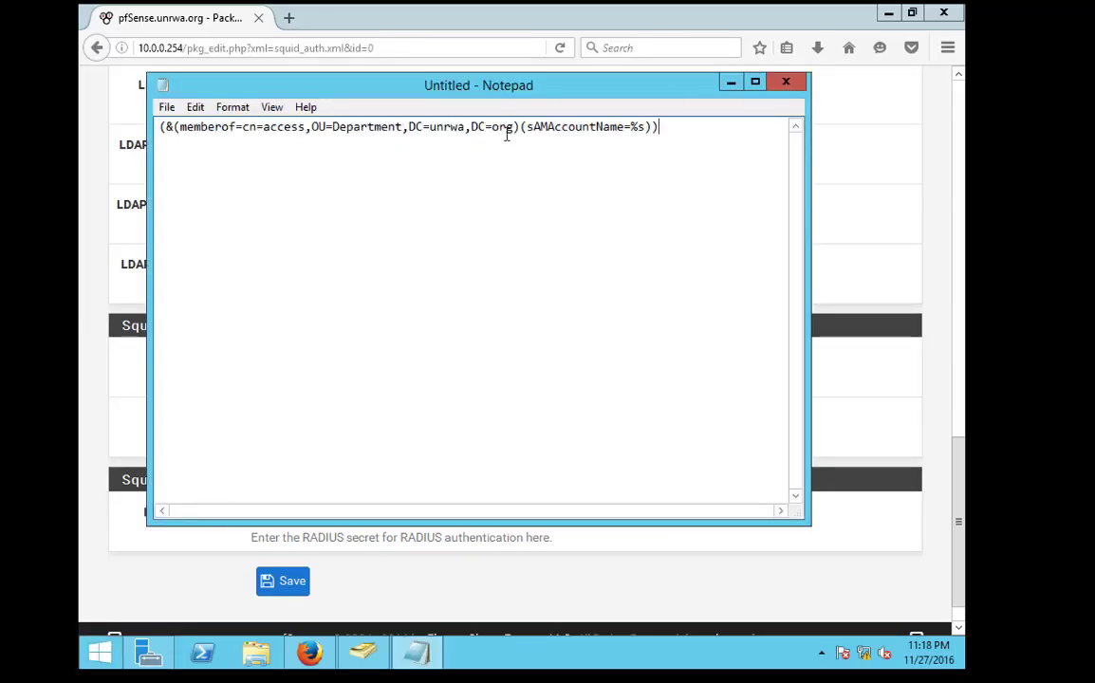
Wrap the memberof clause in an (| ... ) OR group containing two copies of it
left_click_drag(517, 131, 174, 118)
key("ctrl+c")
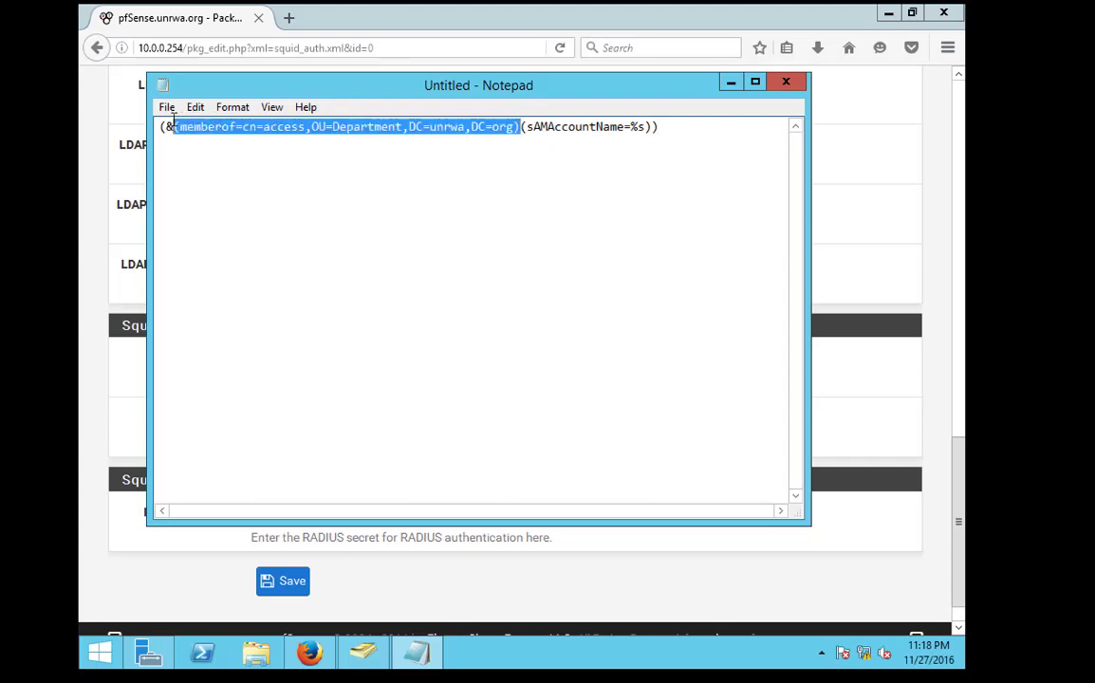
left_click(177, 126)
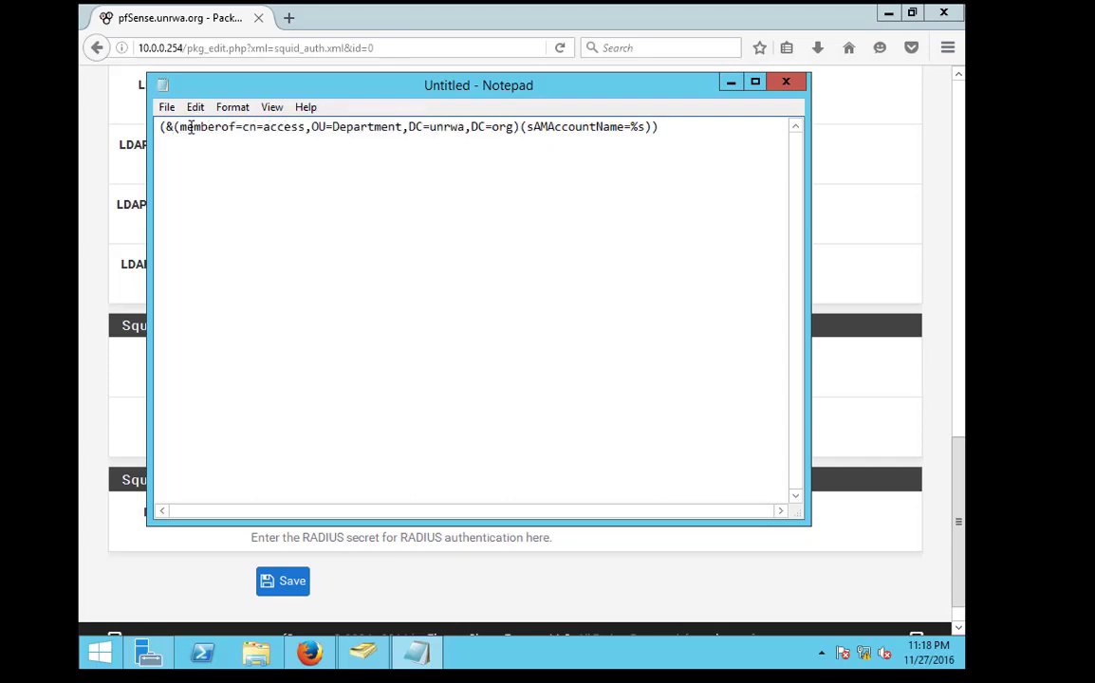
type("(")
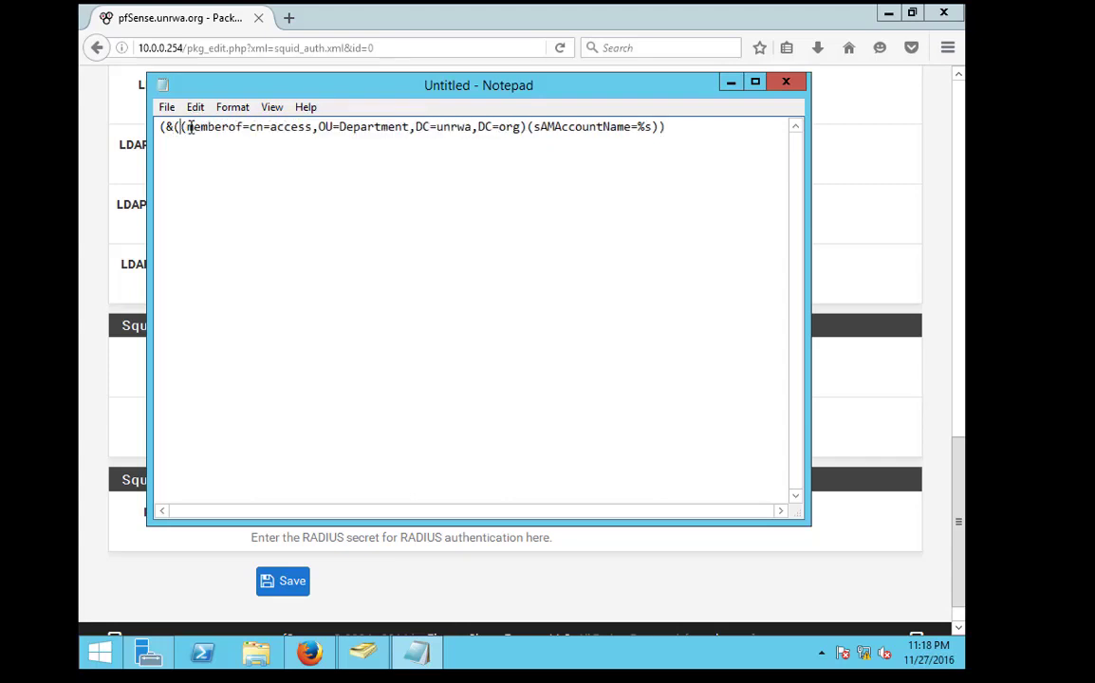
type("|")
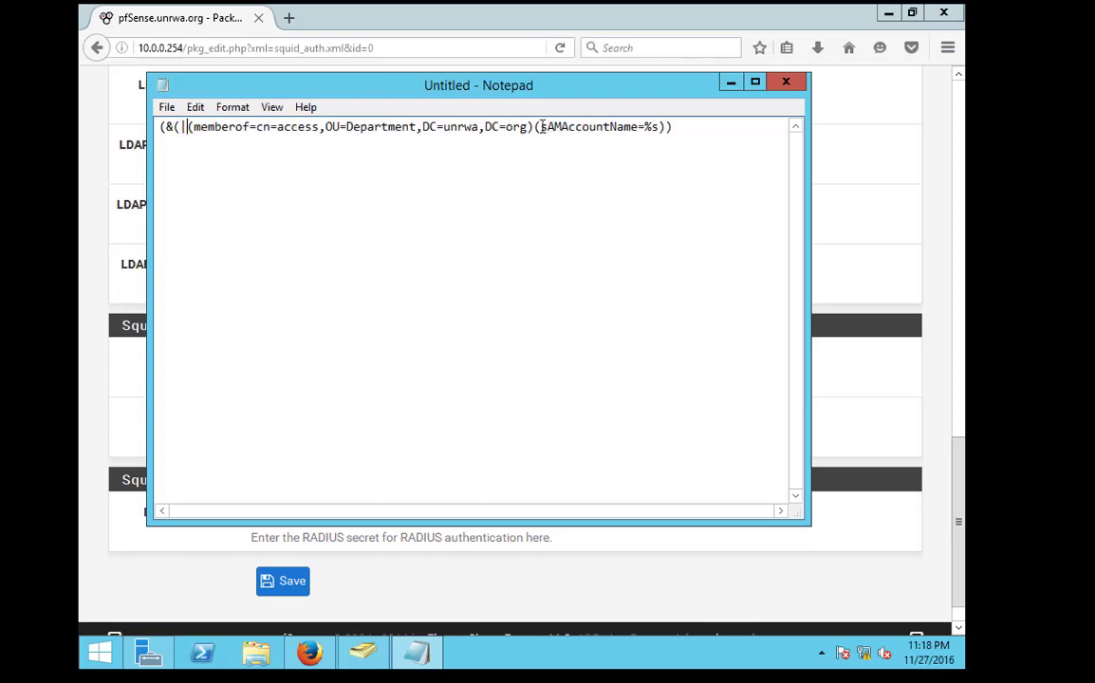
left_click_drag(537, 127, 193, 126)
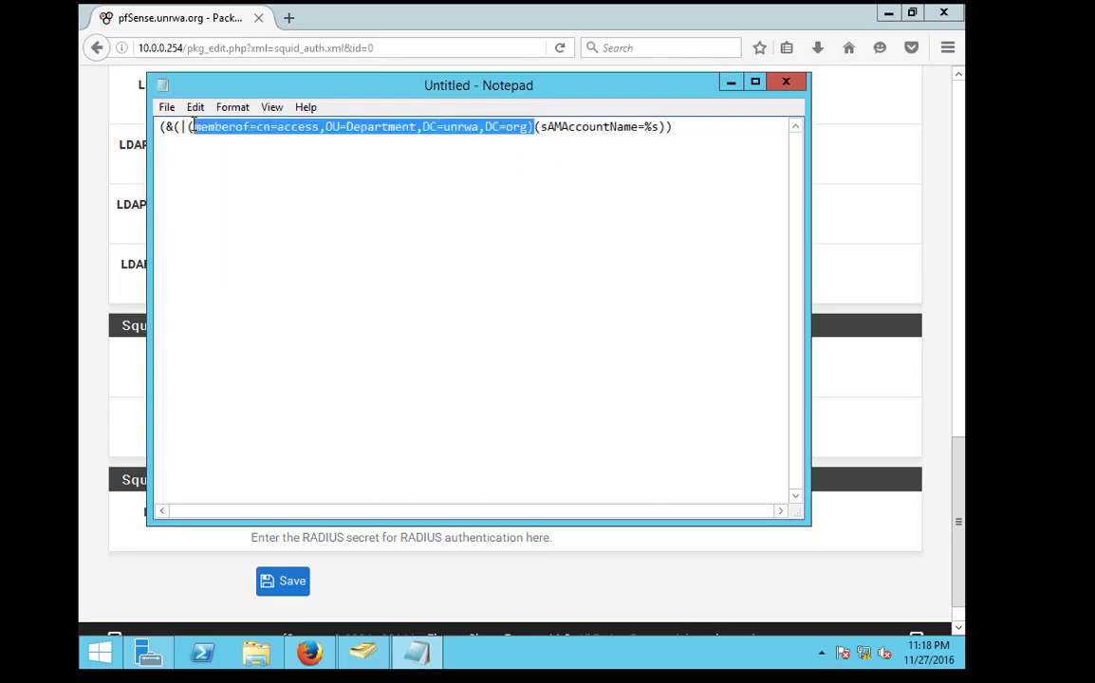
left_click(537, 145)
key("ctrl+v")
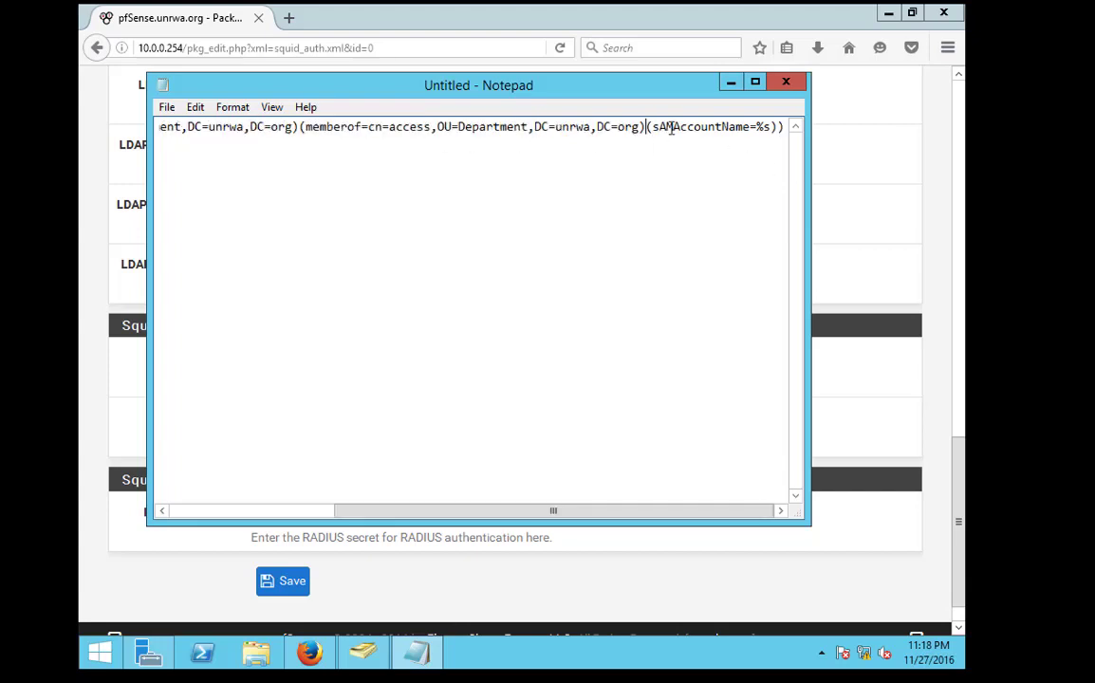
type(")")
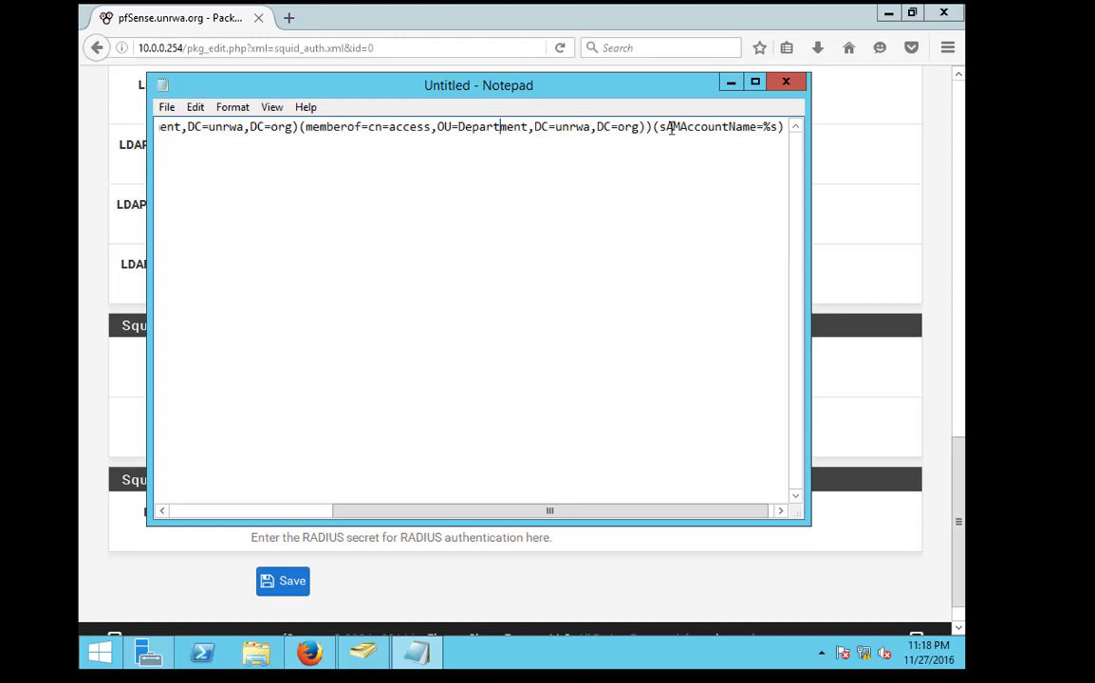
Replace access with net1 and net2 in the two memberof clauses
key("Left")
key("Left")
key("Left")
key("Left")
key("Left")
key("Left")
key("Left")
key("Left")
key("Left")
key("Left")
key("Left")
key("Left")
key("Left")
key("Left")
key("Left")
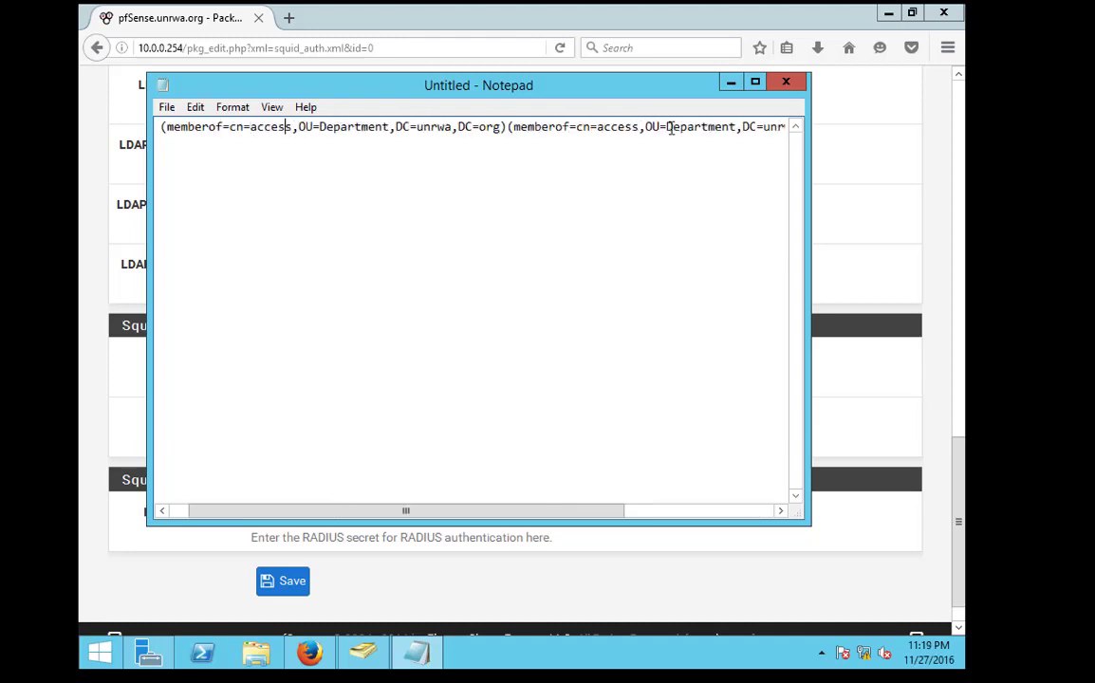
key("BackSpace")
key("BackSpace")
key("BackSpace")
key("BackSpace")
key("BackSpace")
key("BackSpace")
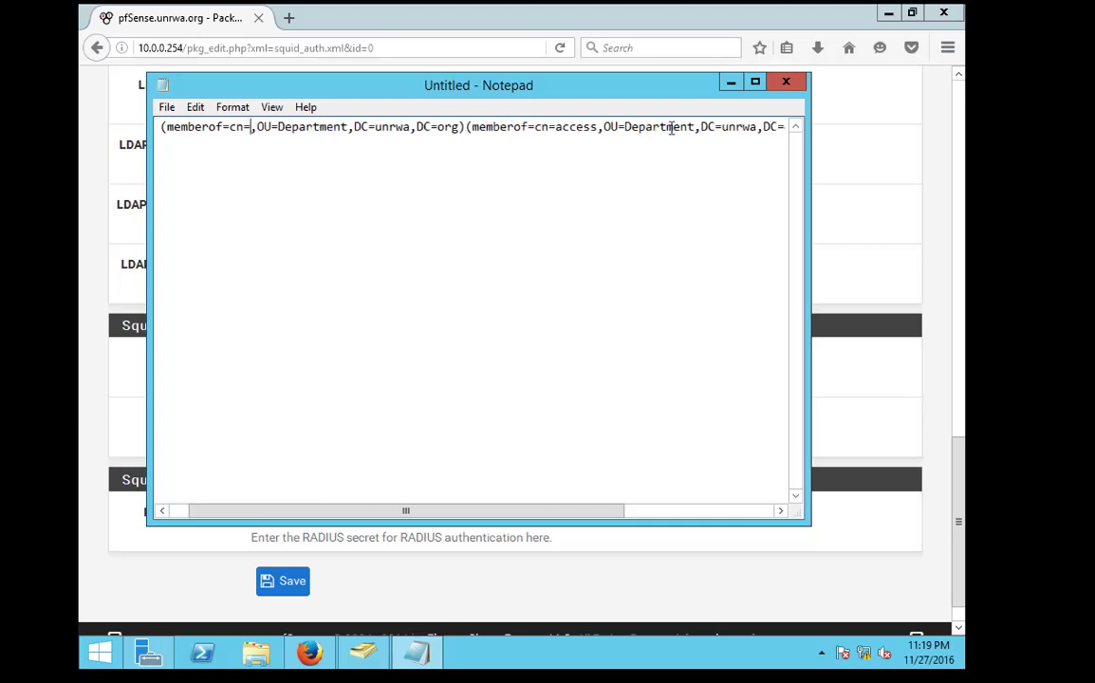
type("net1")
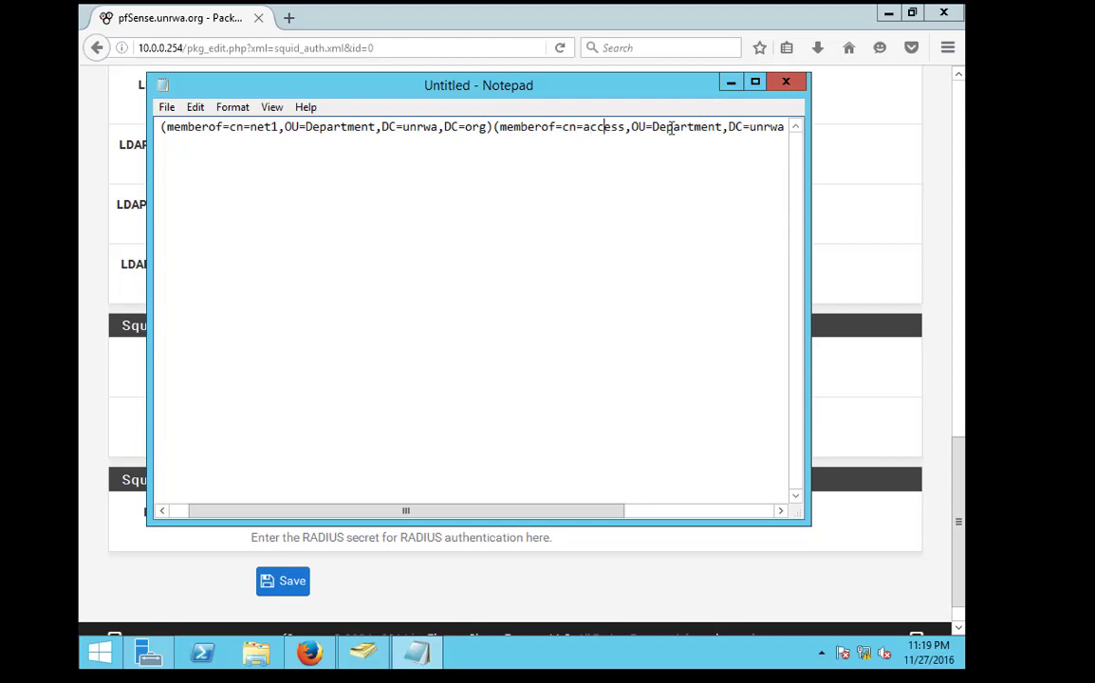
key("BackSpace")
key("BackSpace")
key("BackSpace")
key("BackSpace")
key("BackSpace")
key("BackSpace")
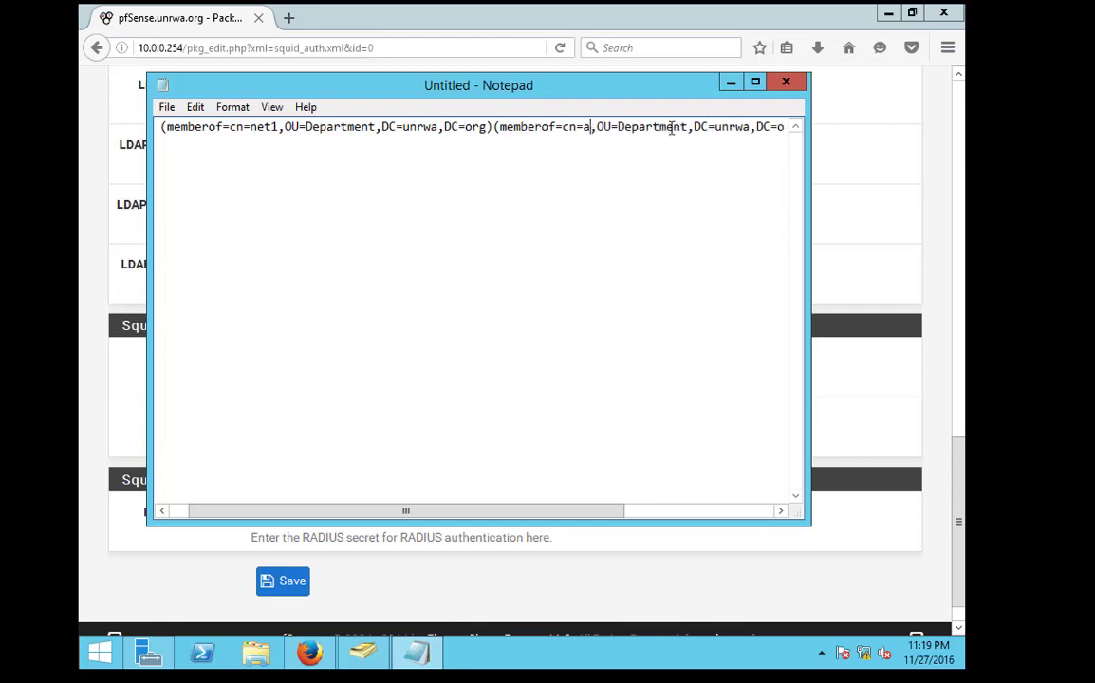
type("net2")
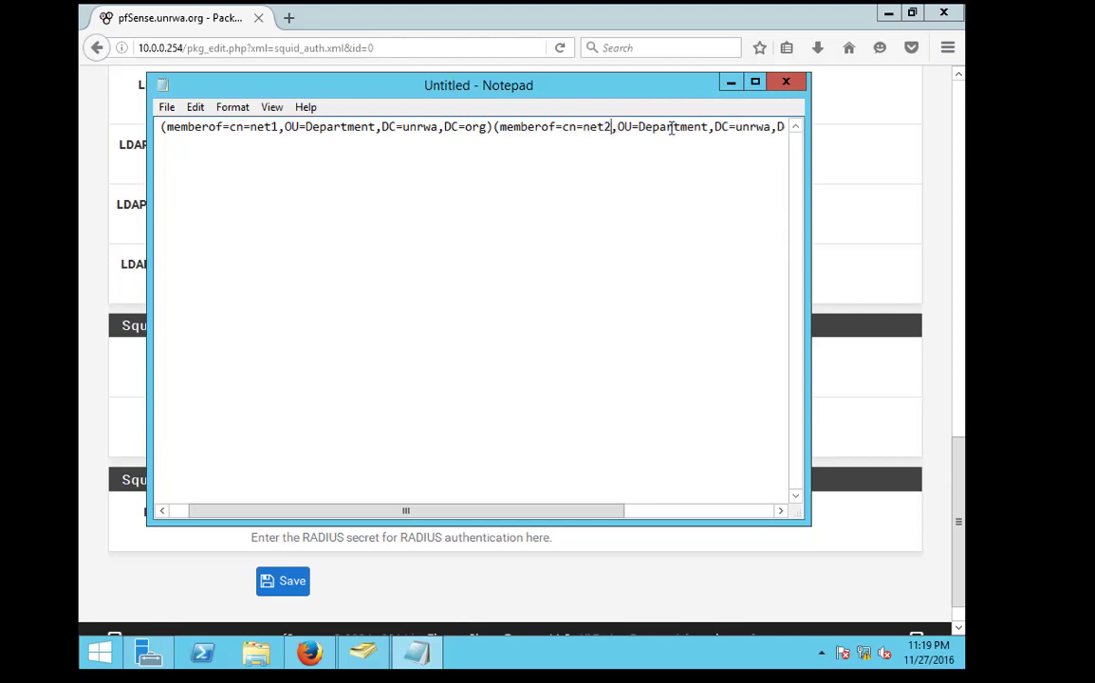
Review the net1 and net2 clauses along the filter line, then select the whole filter
left_click_drag(745, 128, 90, 122)
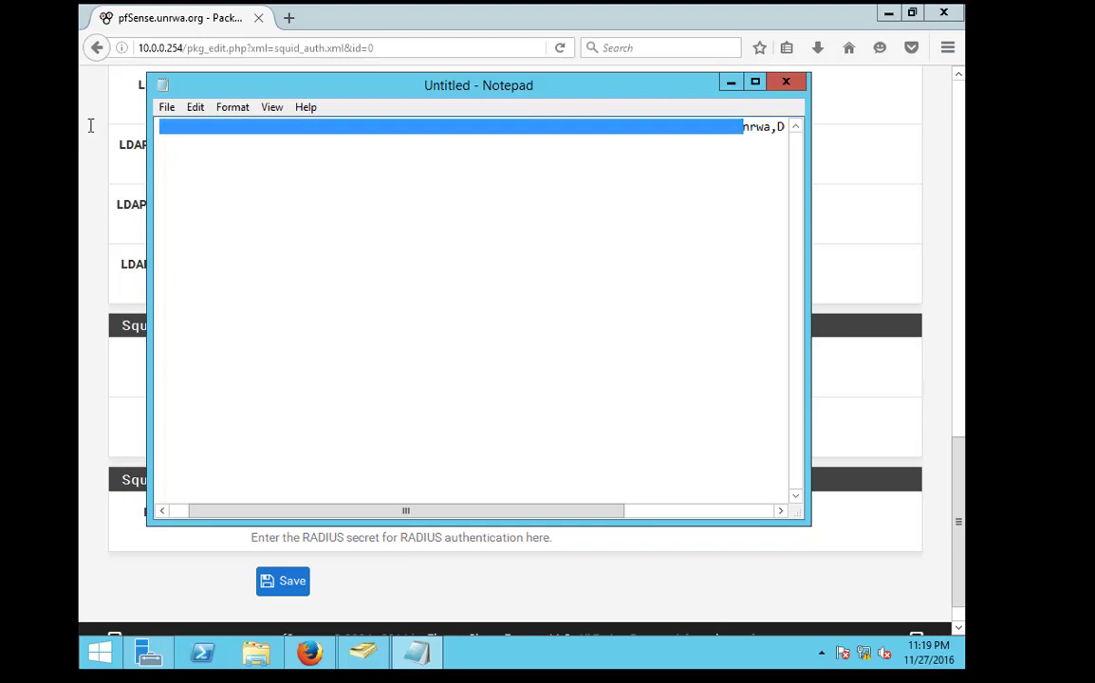
left_click(175, 127)
key("shift+End")
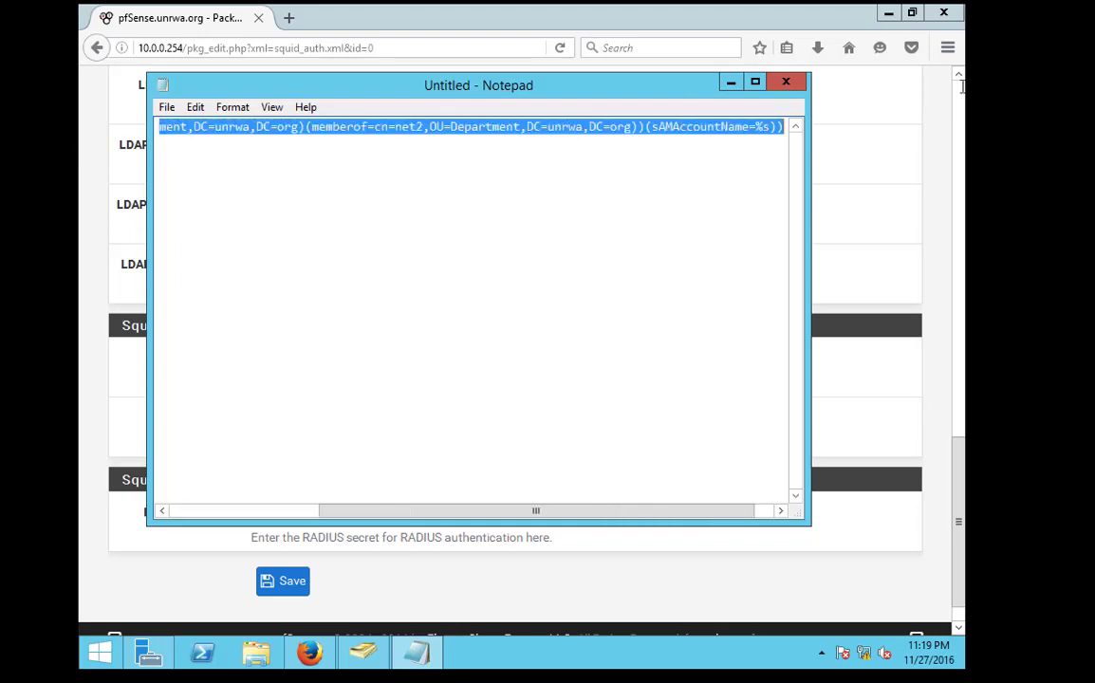
left_click(642, 126, "shift")
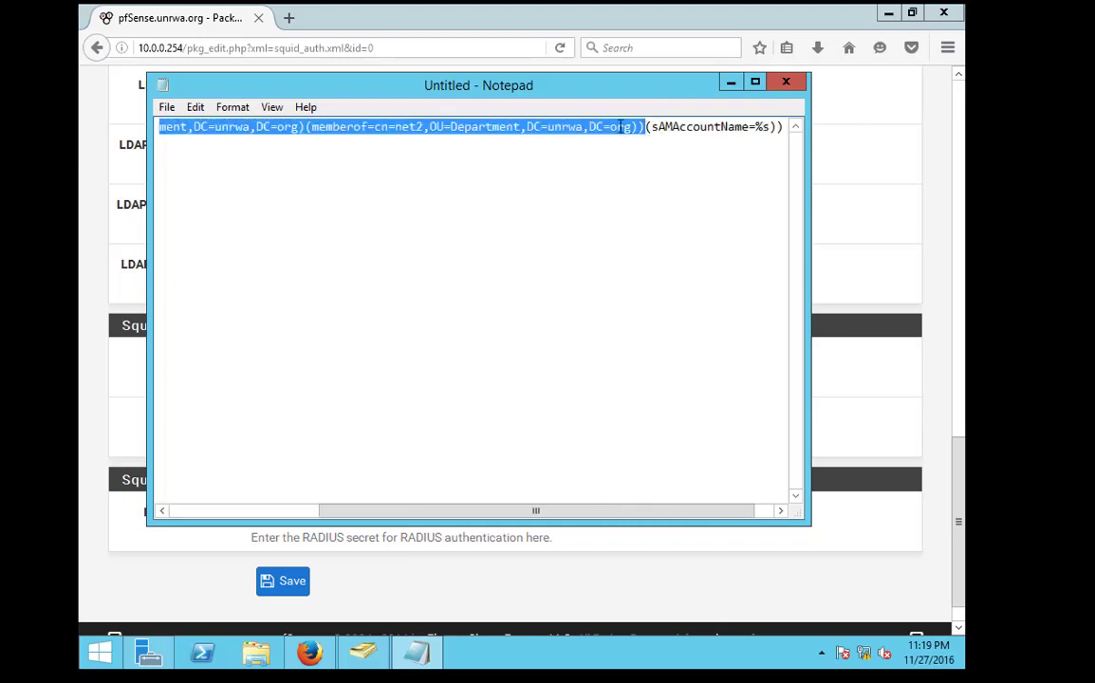
left_click(296, 126)
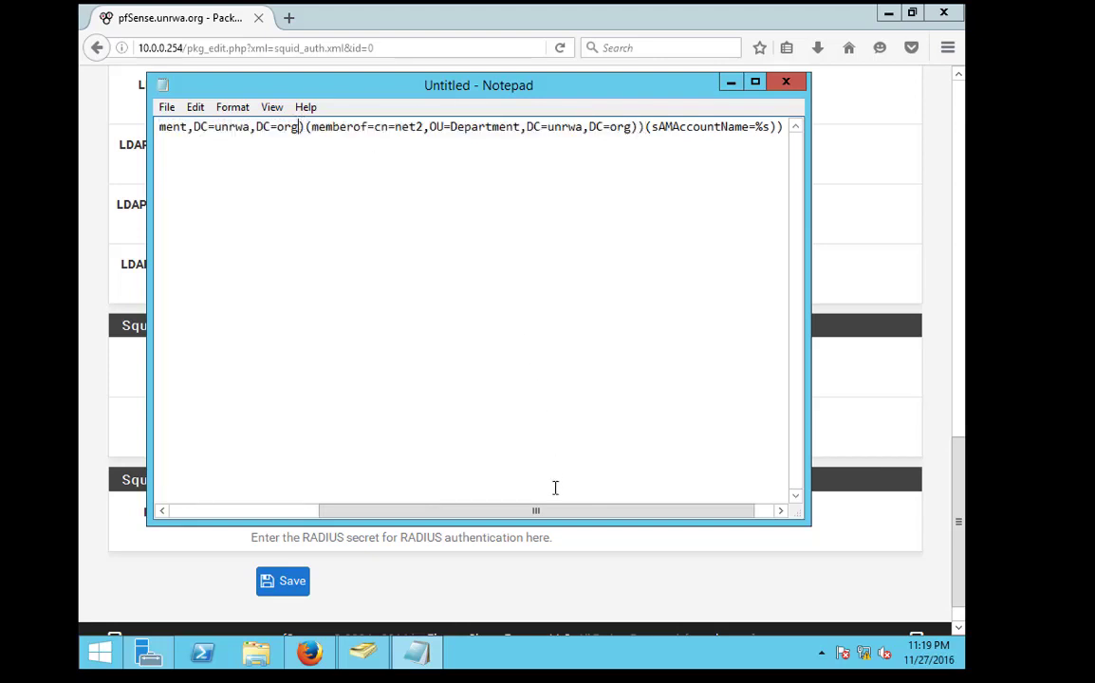
left_click_drag(536, 511, 611, 511)
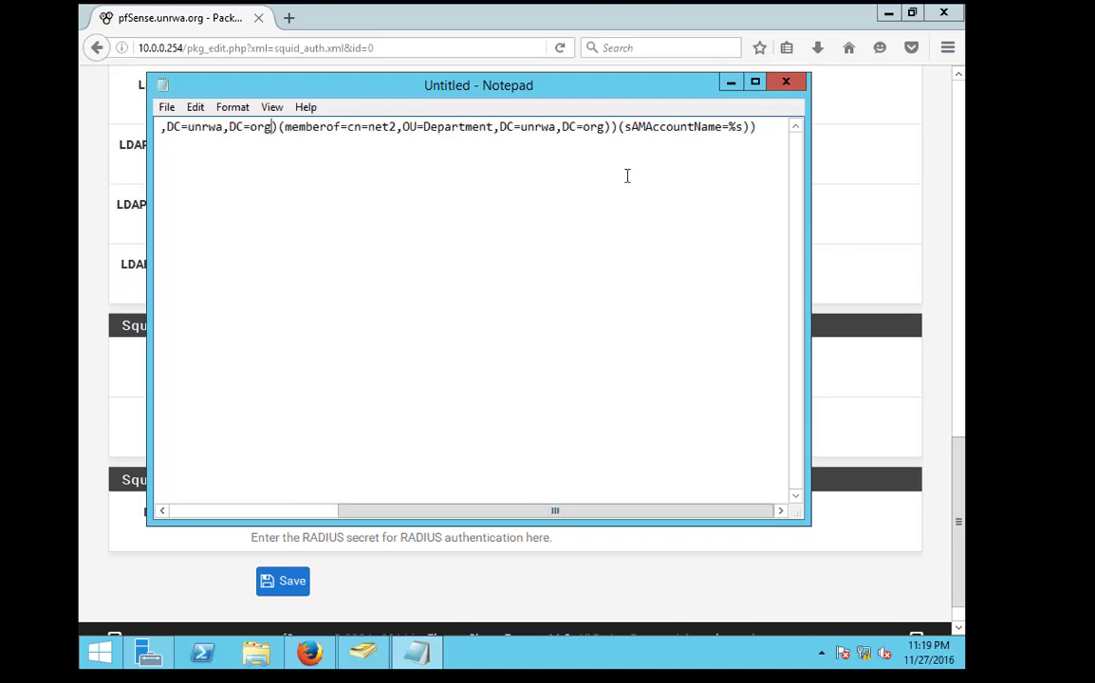
left_click_drag(604, 511, 508, 511)
left_click(582, 126)
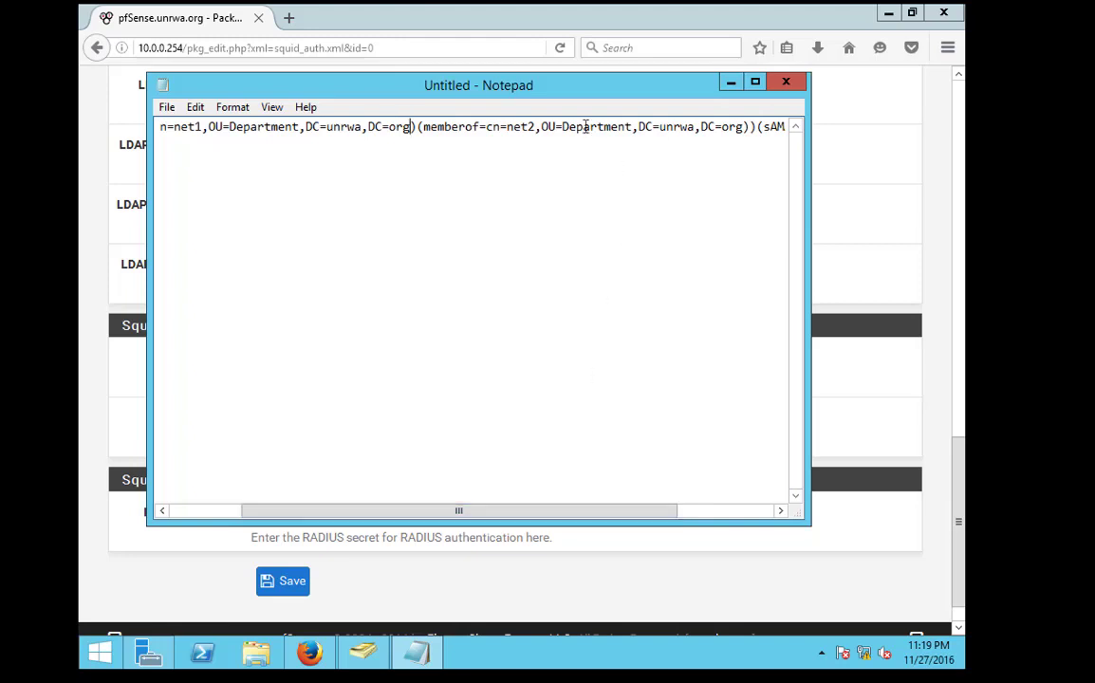
left_click_drag(522, 127, 486, 126)
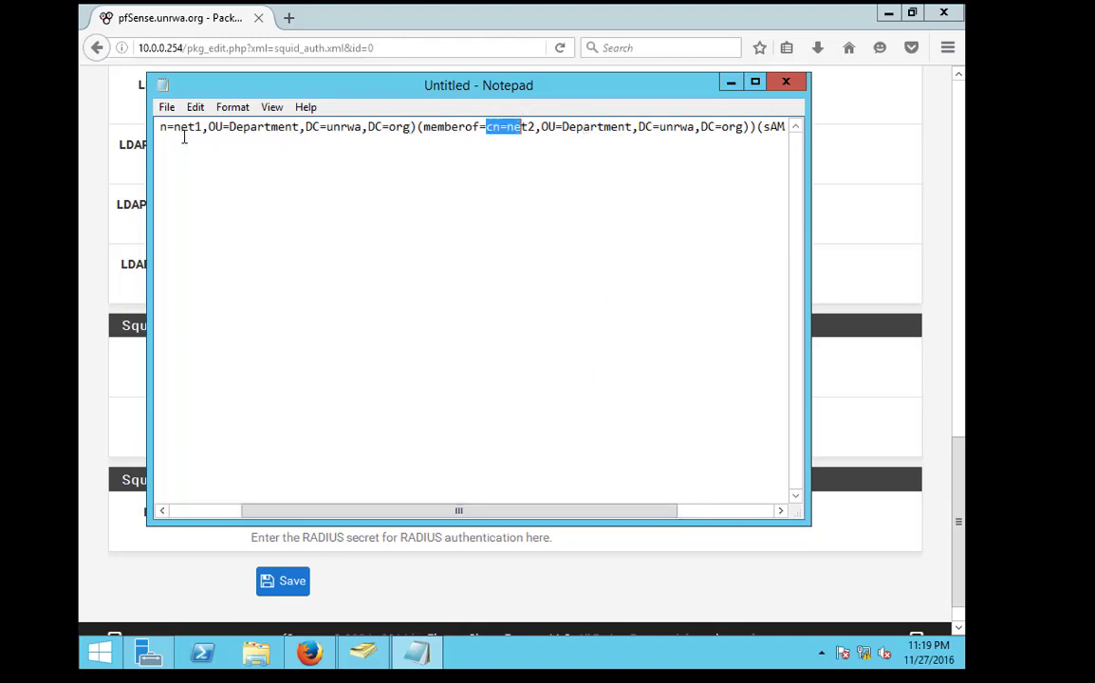
left_click(746, 126)
key("ctrl+a")
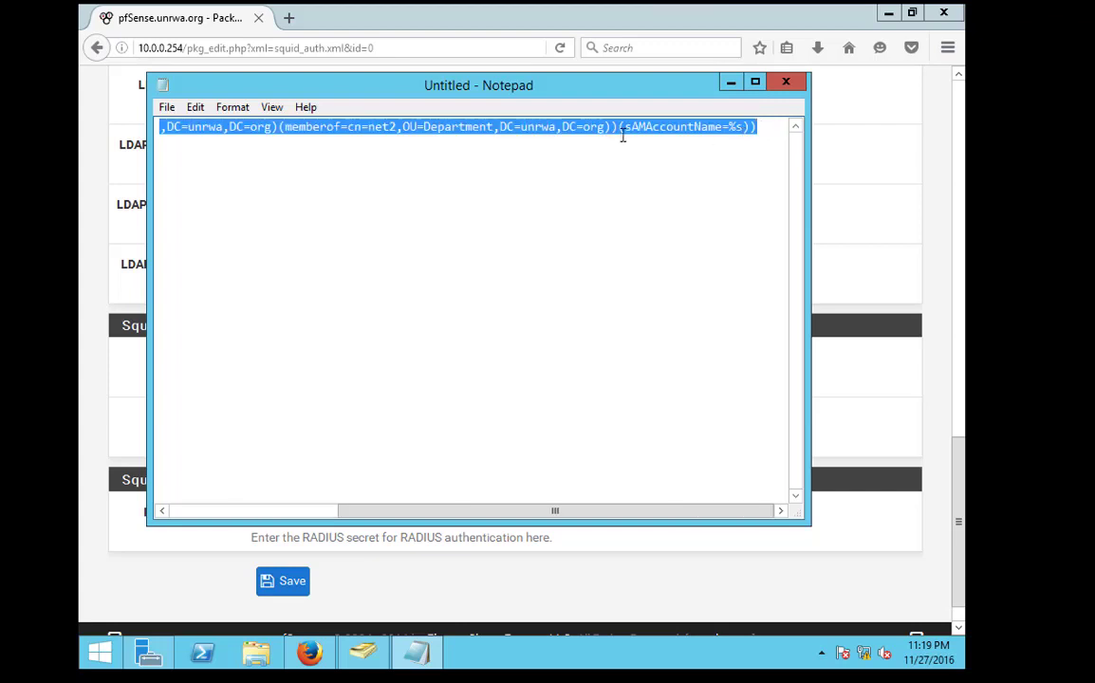
Paste the net1-or-net2 filter into pfSense's LDAP Search Filter field and save
left_click(731, 82)
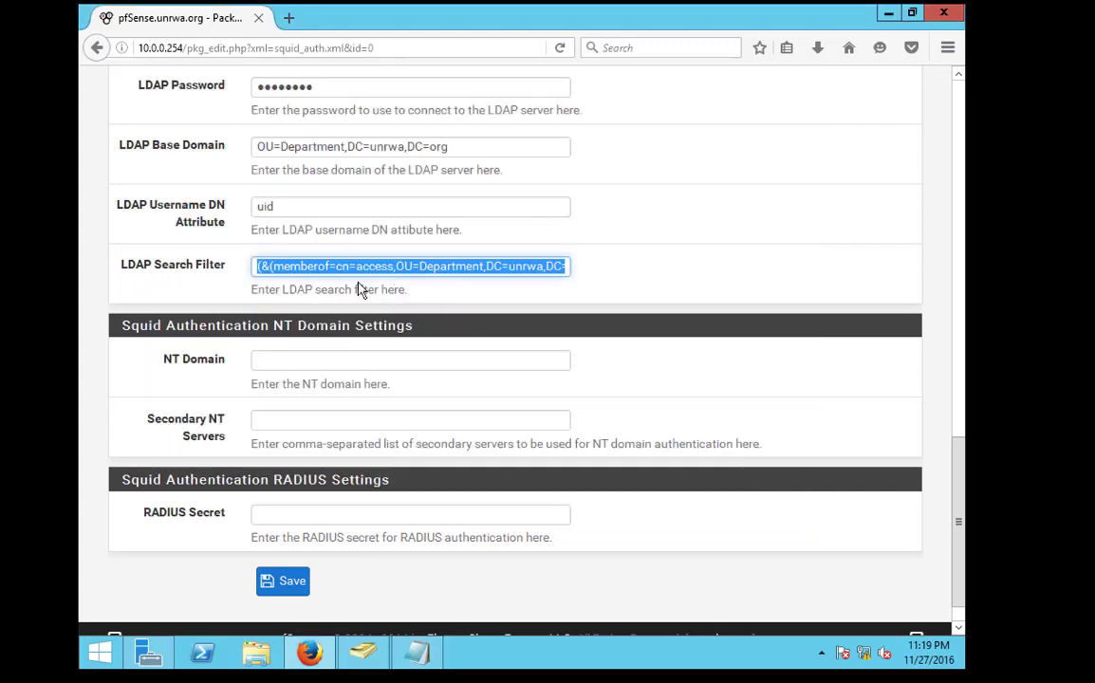
key("ctrl+v")
key("ctrl+a")
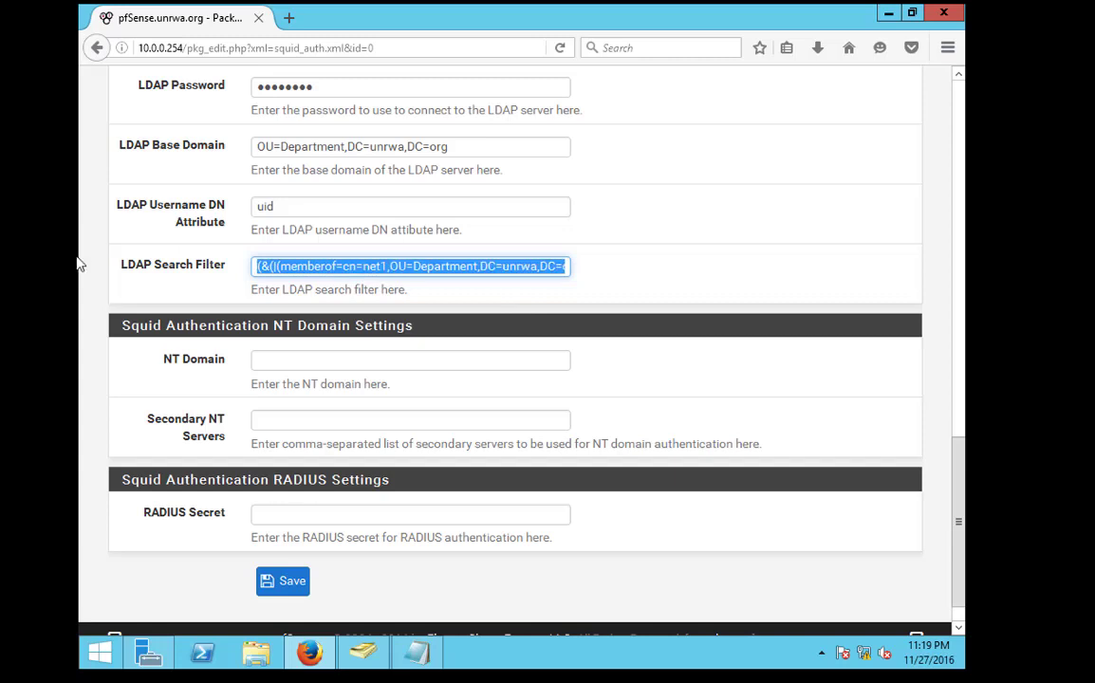
left_click(393, 289)
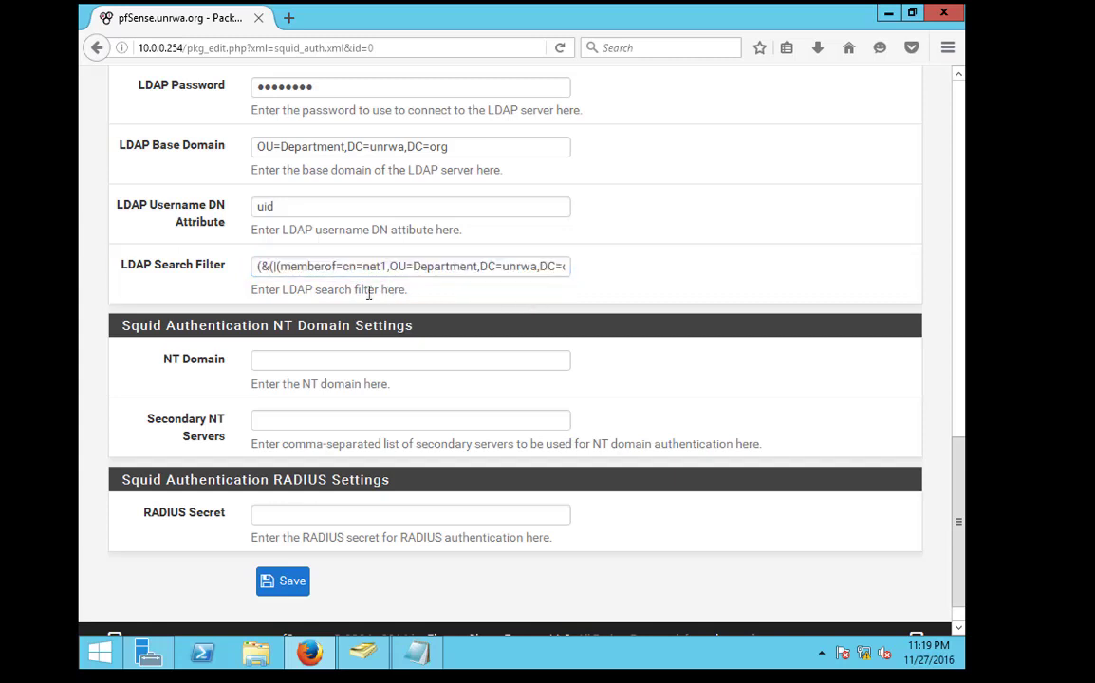
left_click(267, 581)
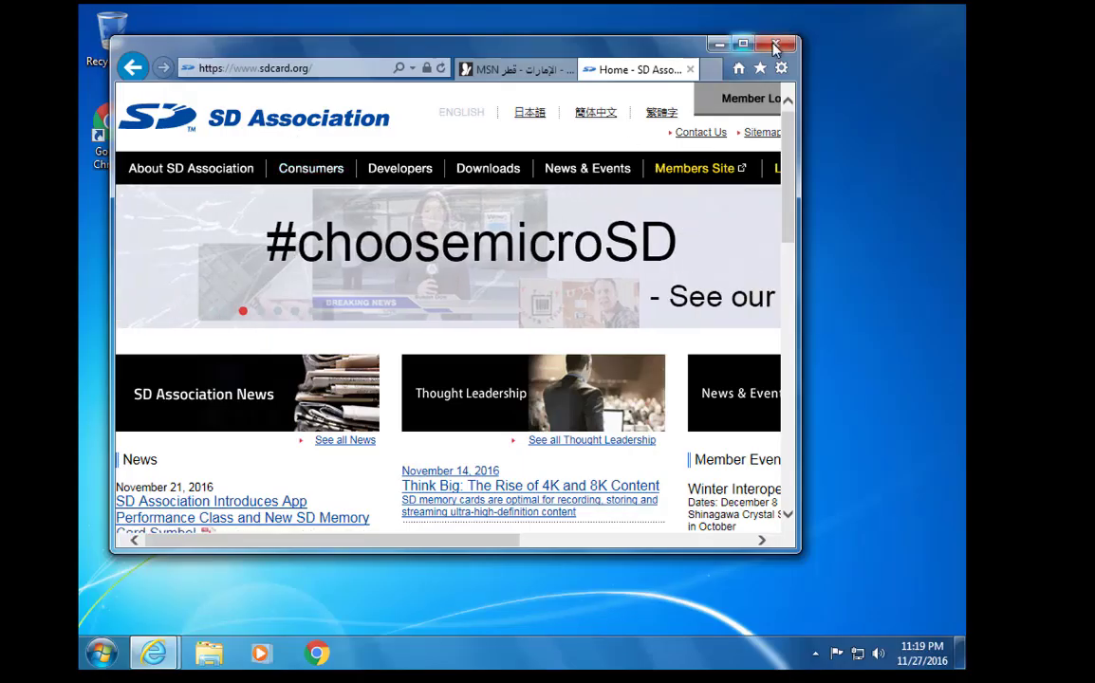
Close Internet Explorer and all its open tabs
left_click(775, 43)
key("Escape")
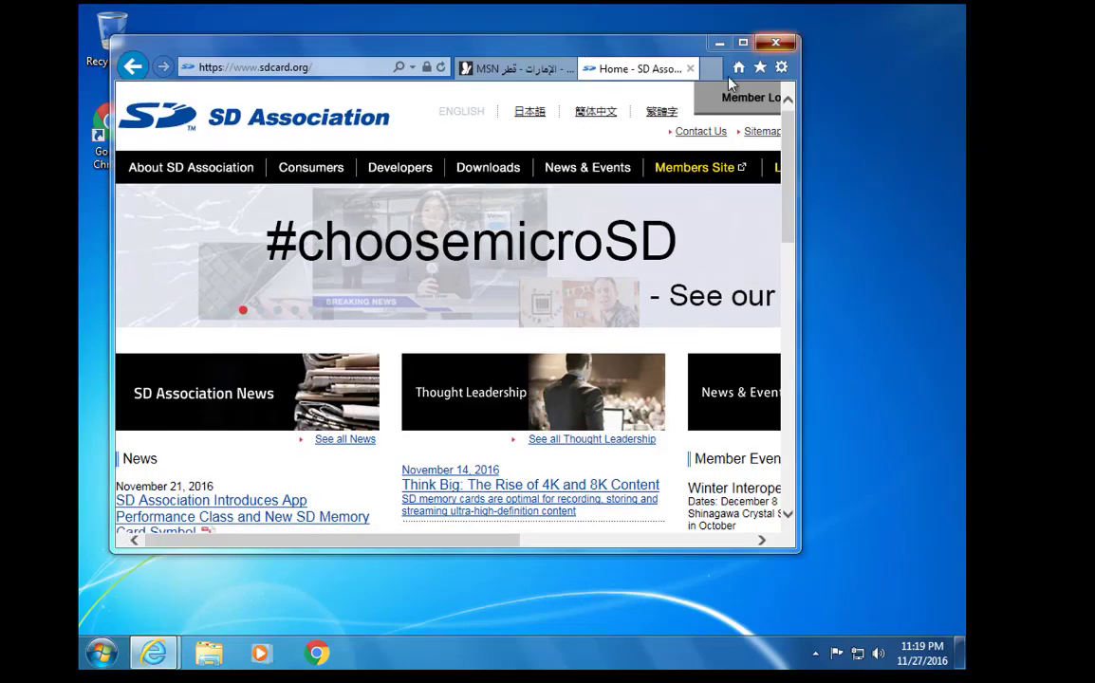
left_click(774, 43)
left_click(423, 307)
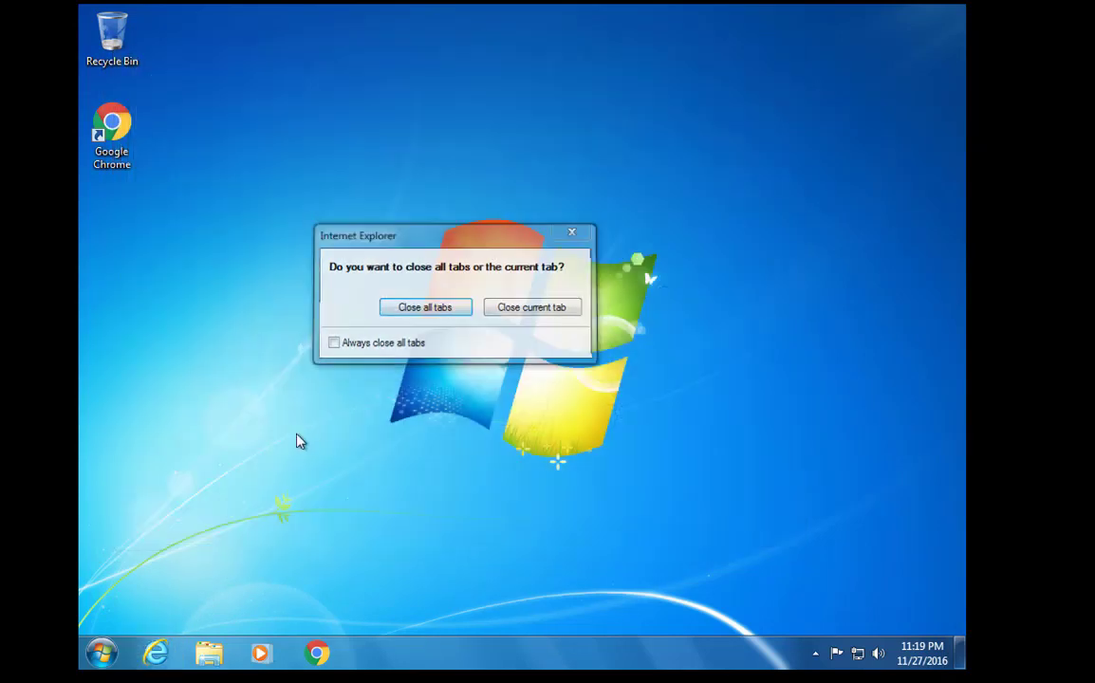
left_click(155, 653)
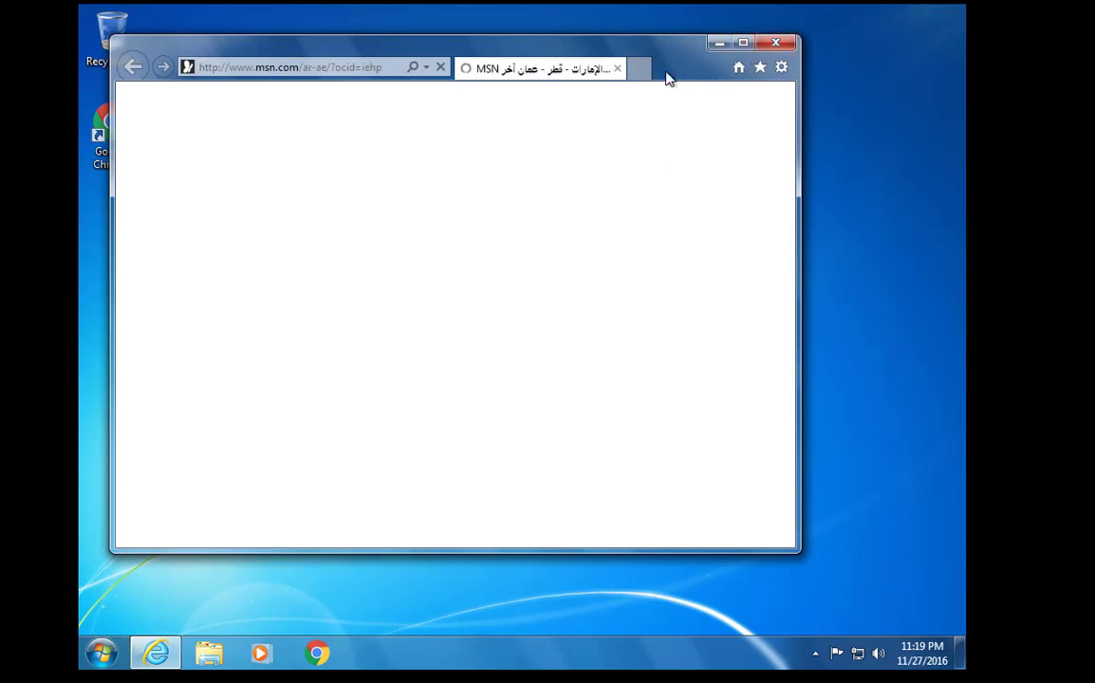
Log off Windows and sign in as a different domain user, health2
left_click(102, 653)
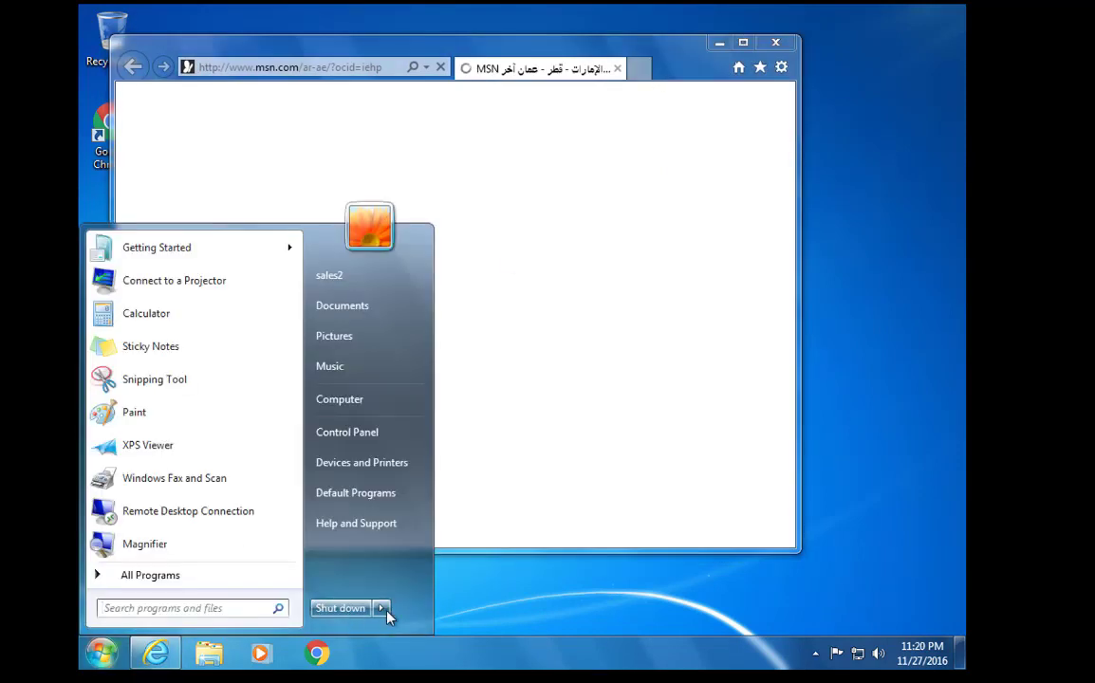
left_click(381, 608)
left_click(421, 546)
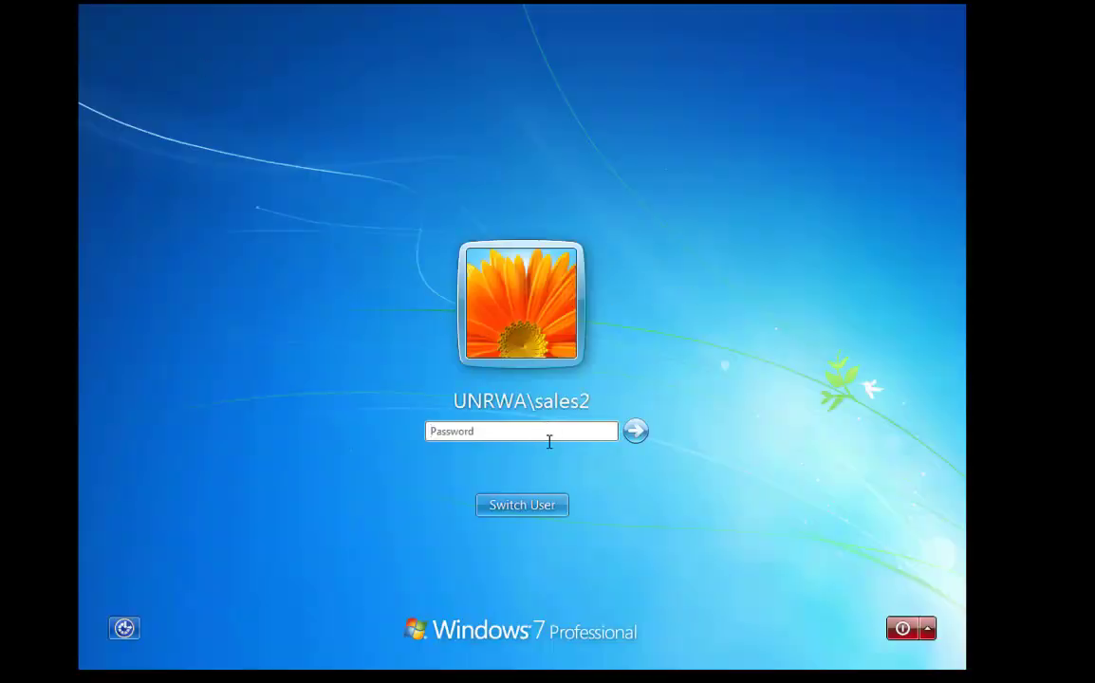
left_click(546, 505)
left_click(606, 399)
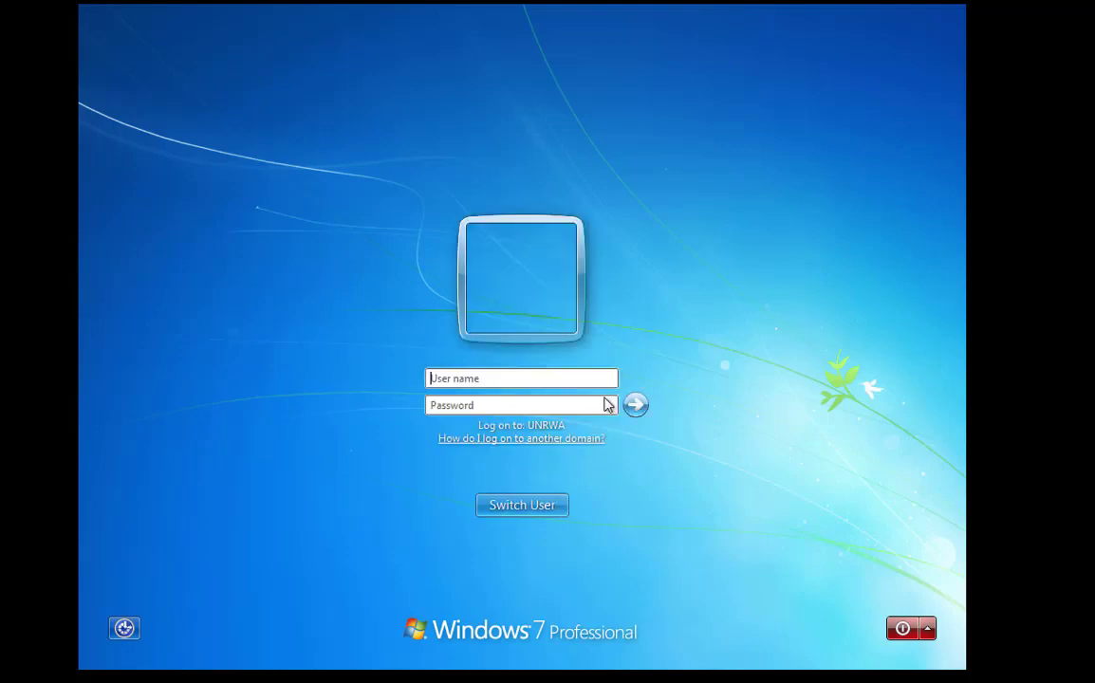
type("h*")
key("Return")
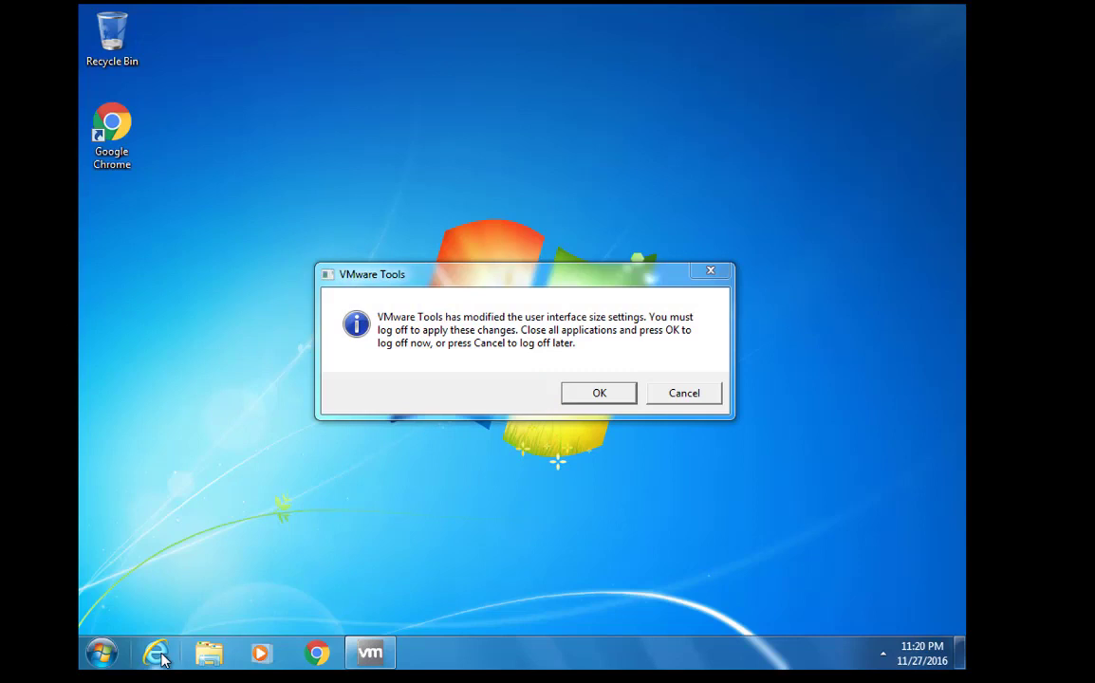
Set Internet Explorer's LAN proxy server to 10.0.0.254 on port 80
left_click(157, 654)
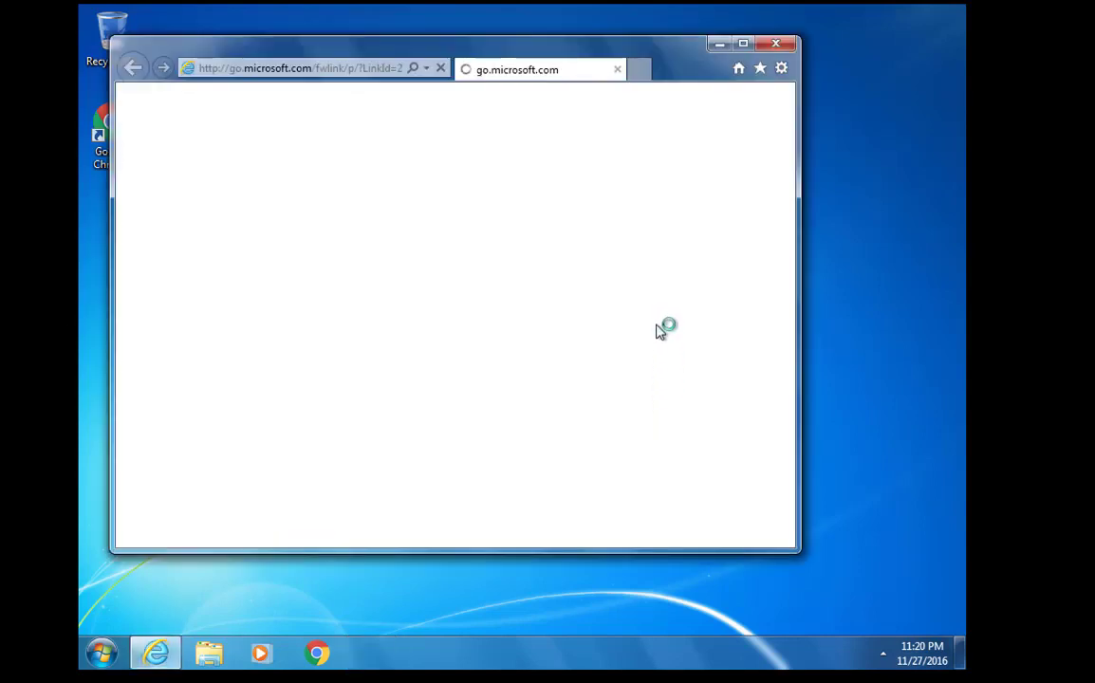
left_click(782, 72)
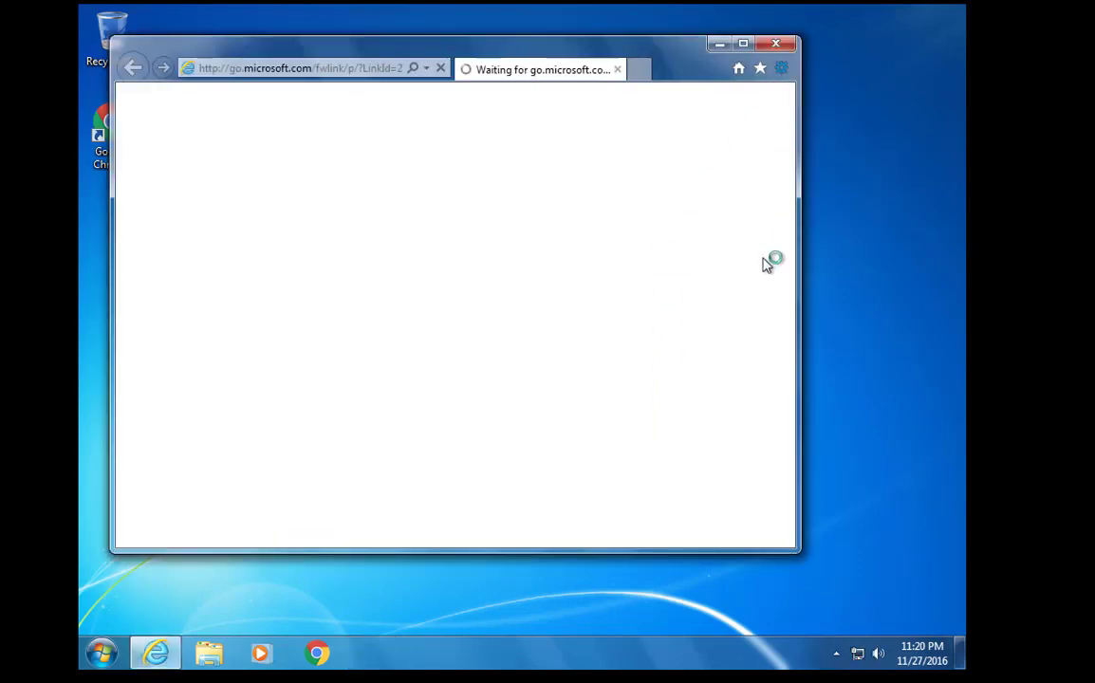
left_click(723, 276)
left_click(323, 89)
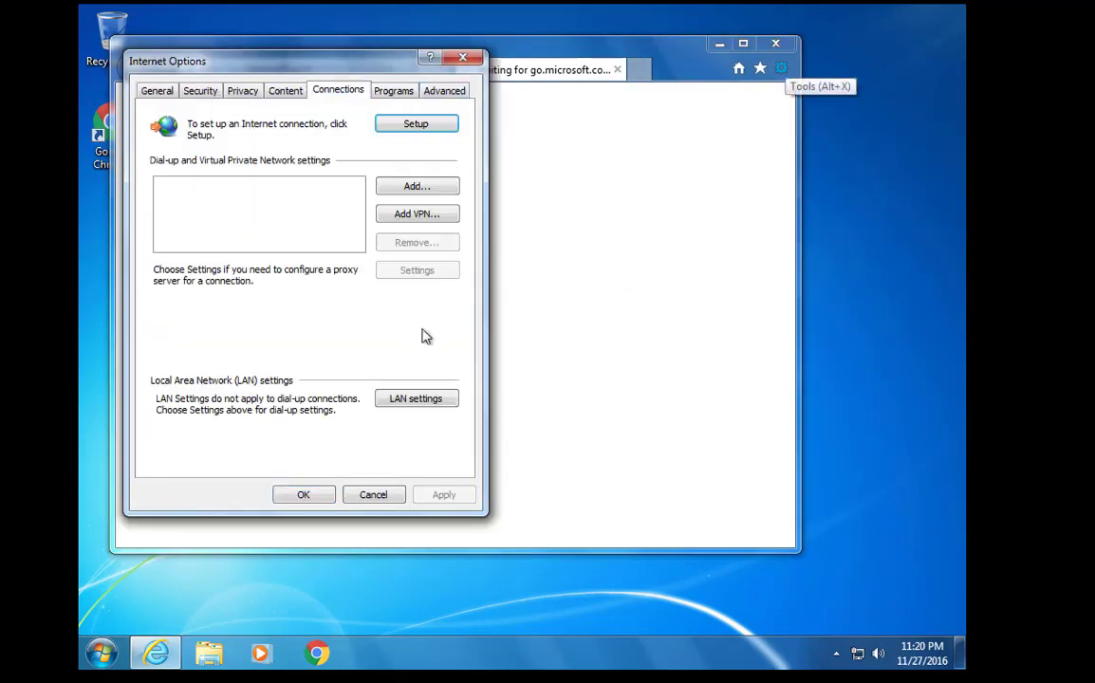
left_click(399, 393)
left_click(271, 263)
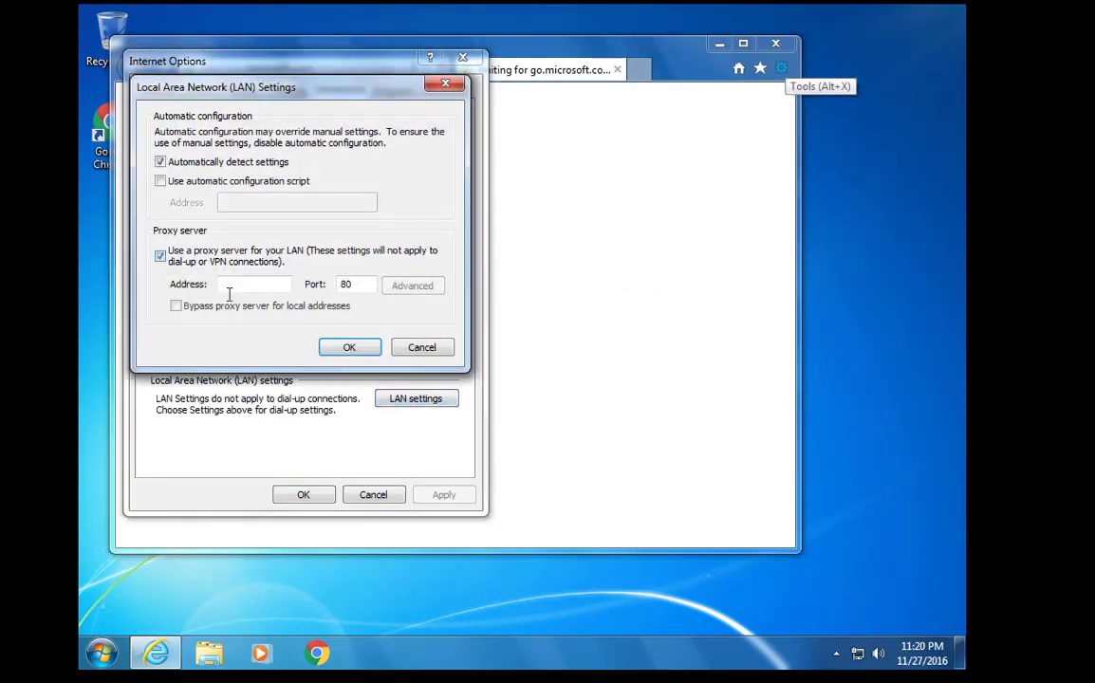
left_click(240, 286)
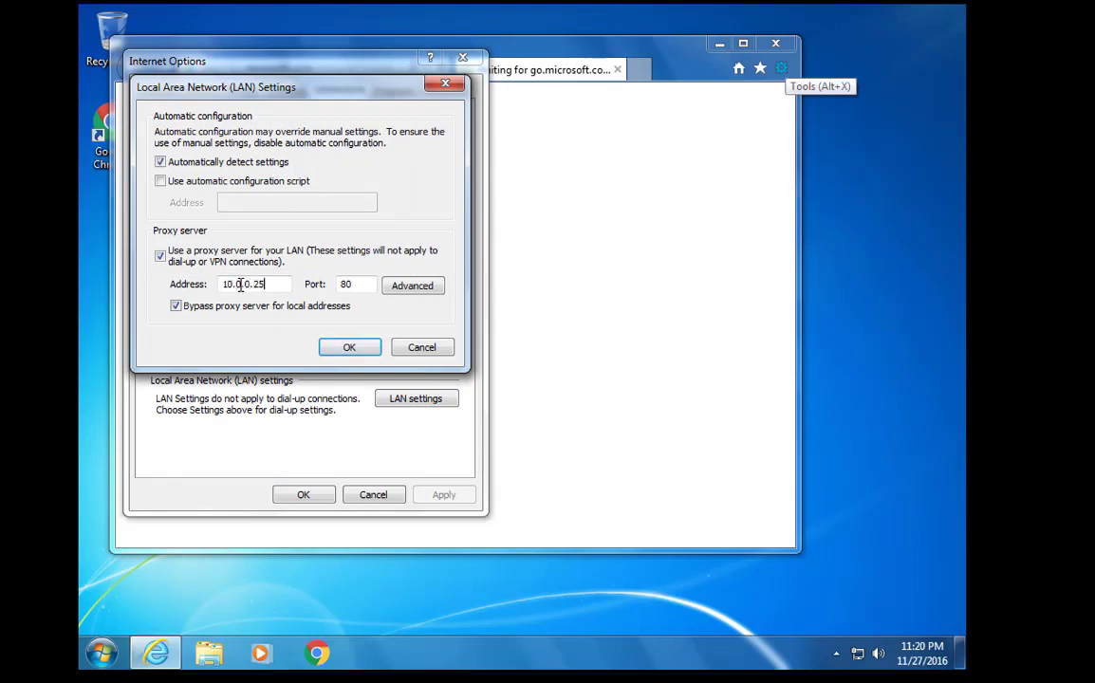
key("Tab")
type("80")
left_click(349, 348)
left_click(303, 495)
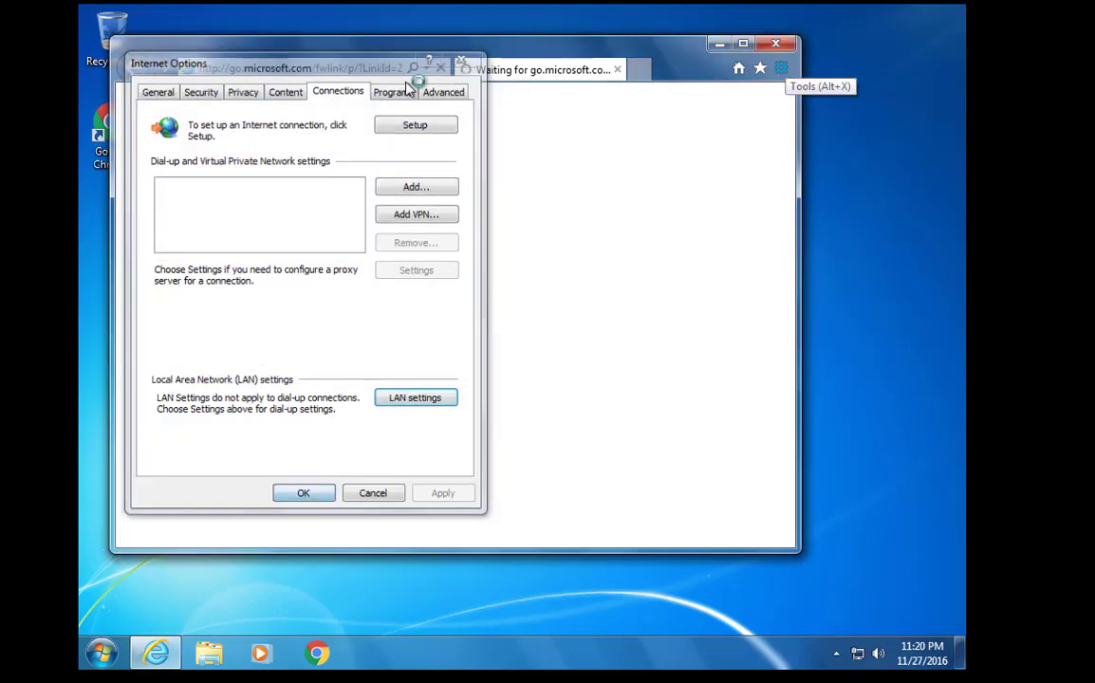
Reload the page and answer the proxy prompt as hr1 without remembering credentials
left_click(334, 65)
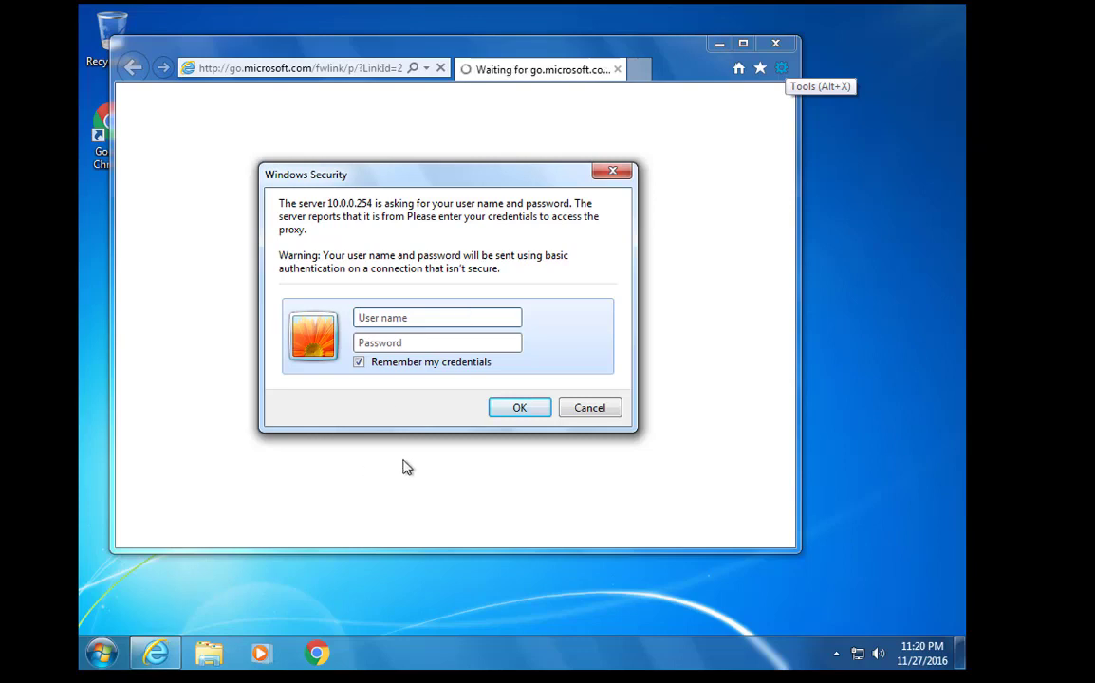
type("hr1")
left_click(397, 364)
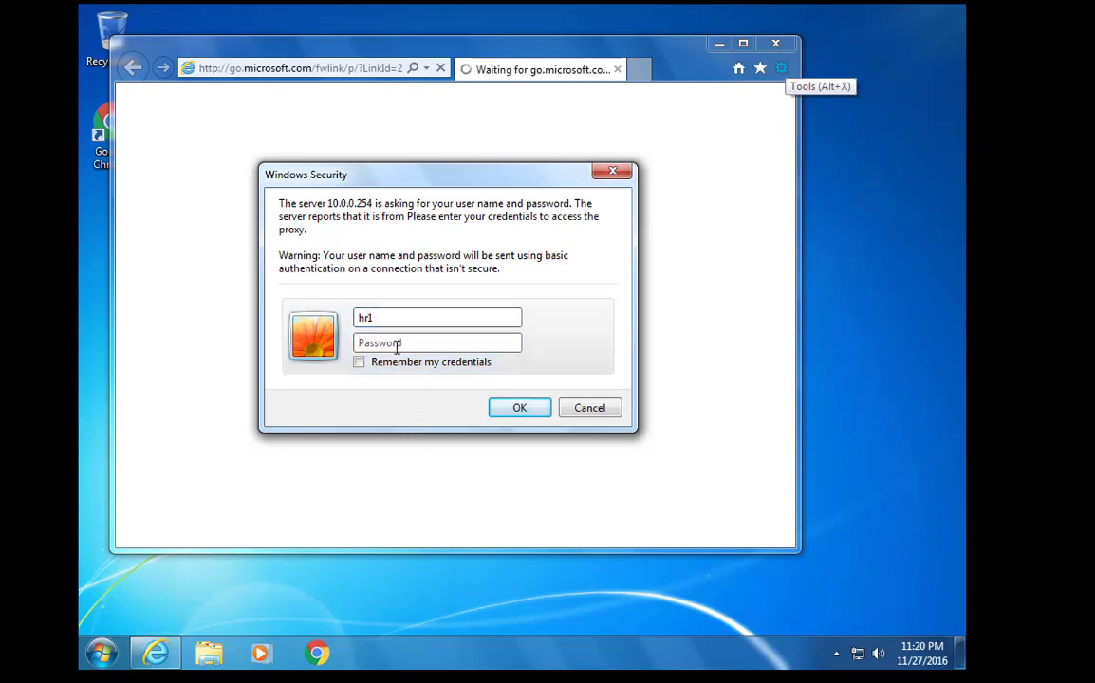
left_click(399, 343)
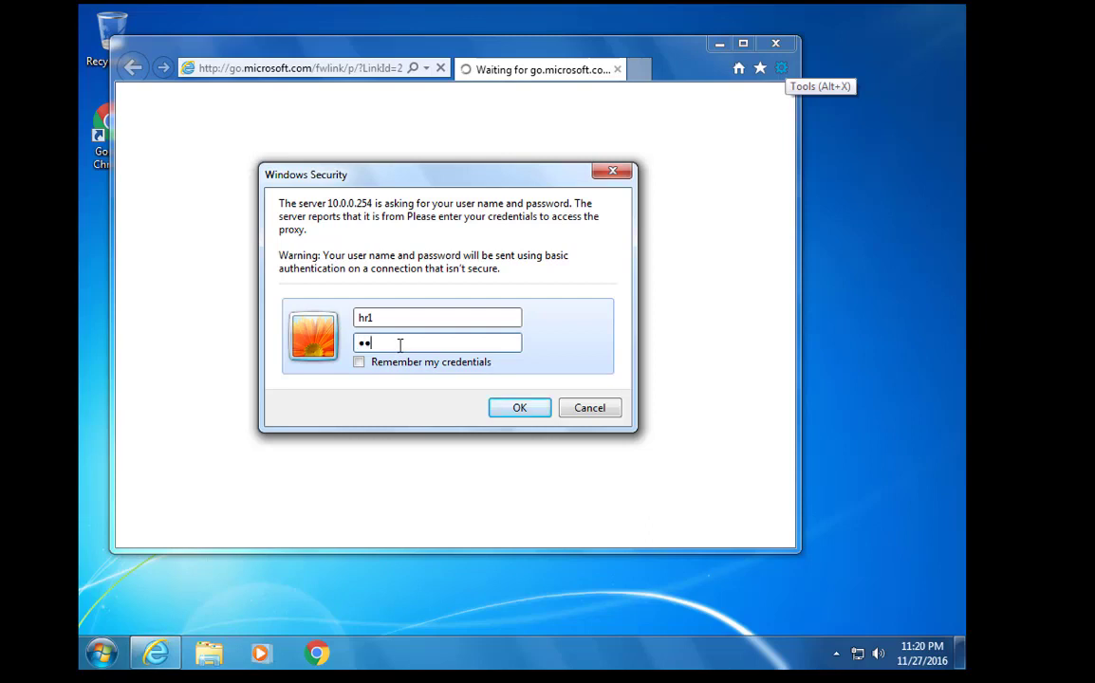
type("•••••••••")
key("Return")
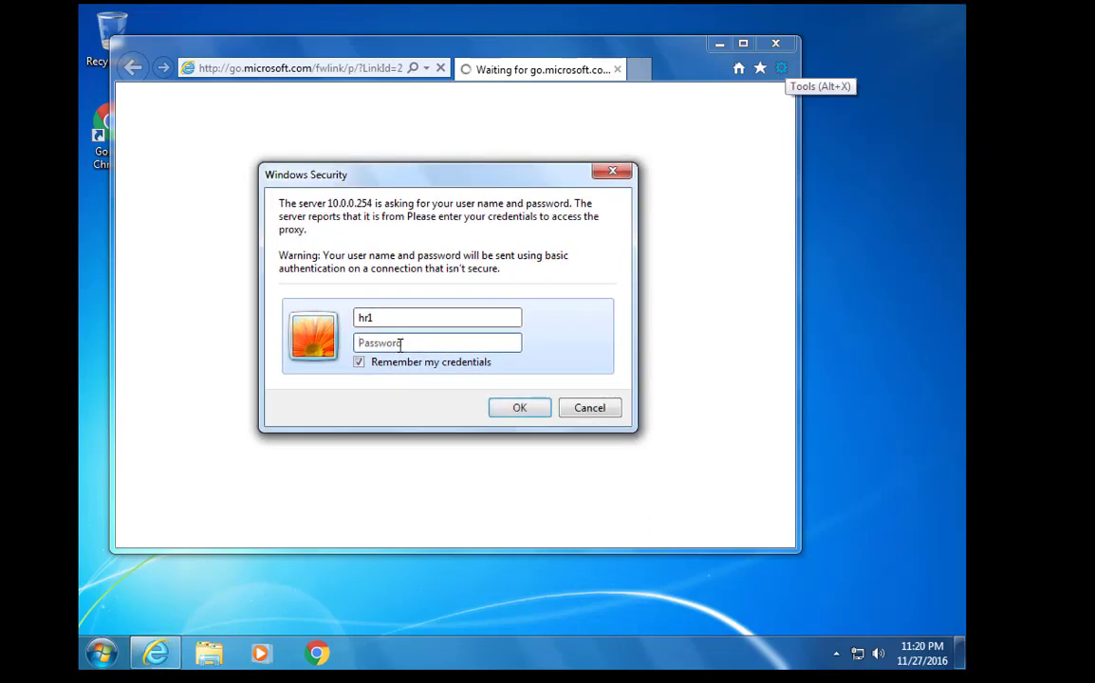
left_click(395, 318)
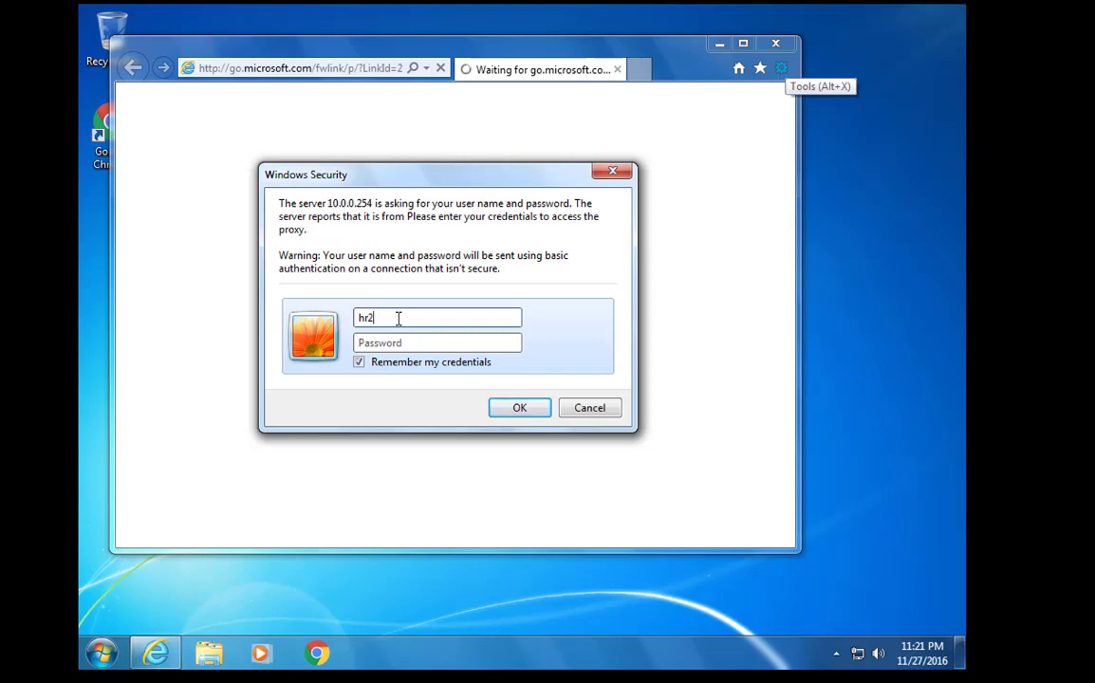
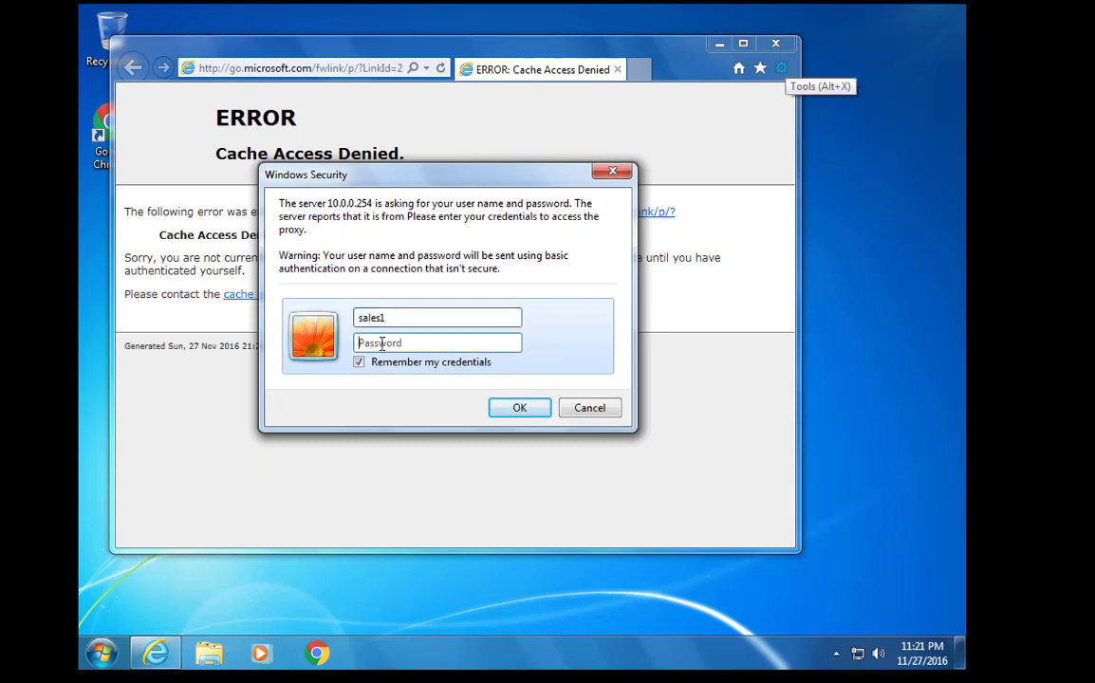
Submit the sales user's name and password in the Windows Security proxy prompt
type("p")
key("BackSpace")
type("password")
key("Return")
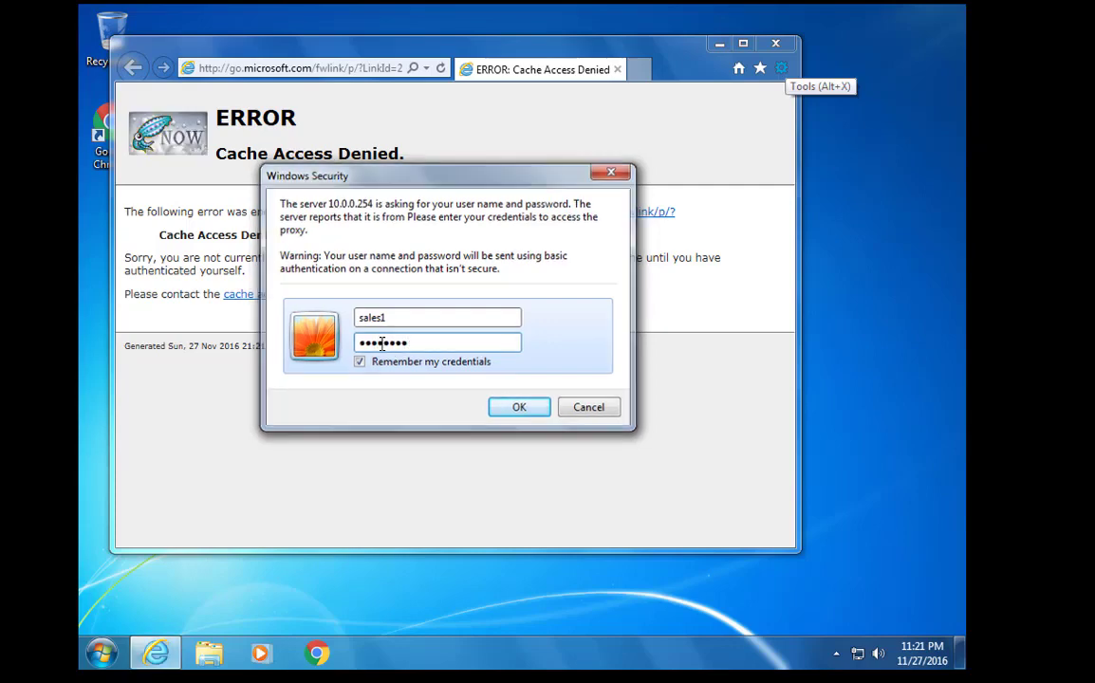
Dismiss the IE setup dialog and load google.ps
left_click(571, 433)
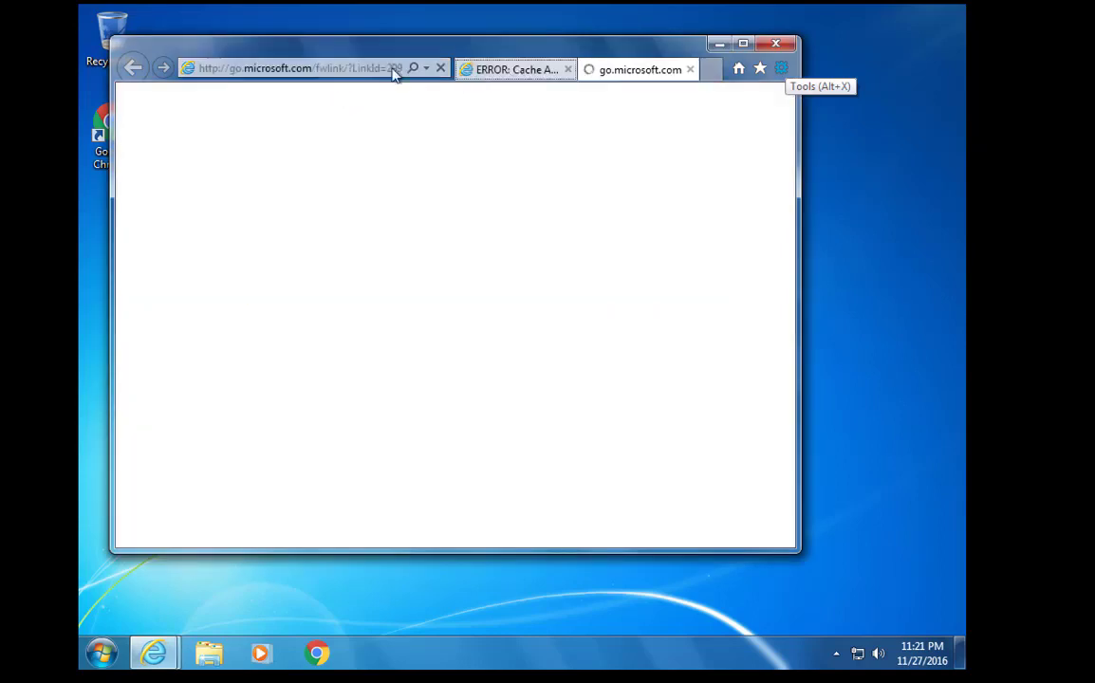
type("google.p")
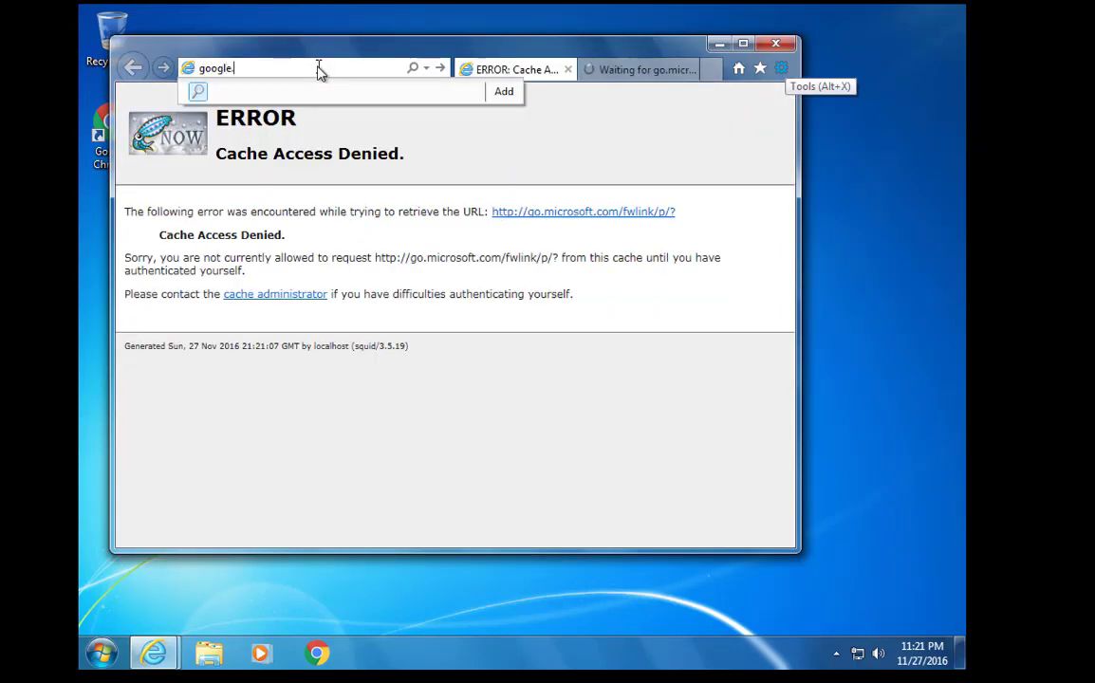
type("s")
key("Return")
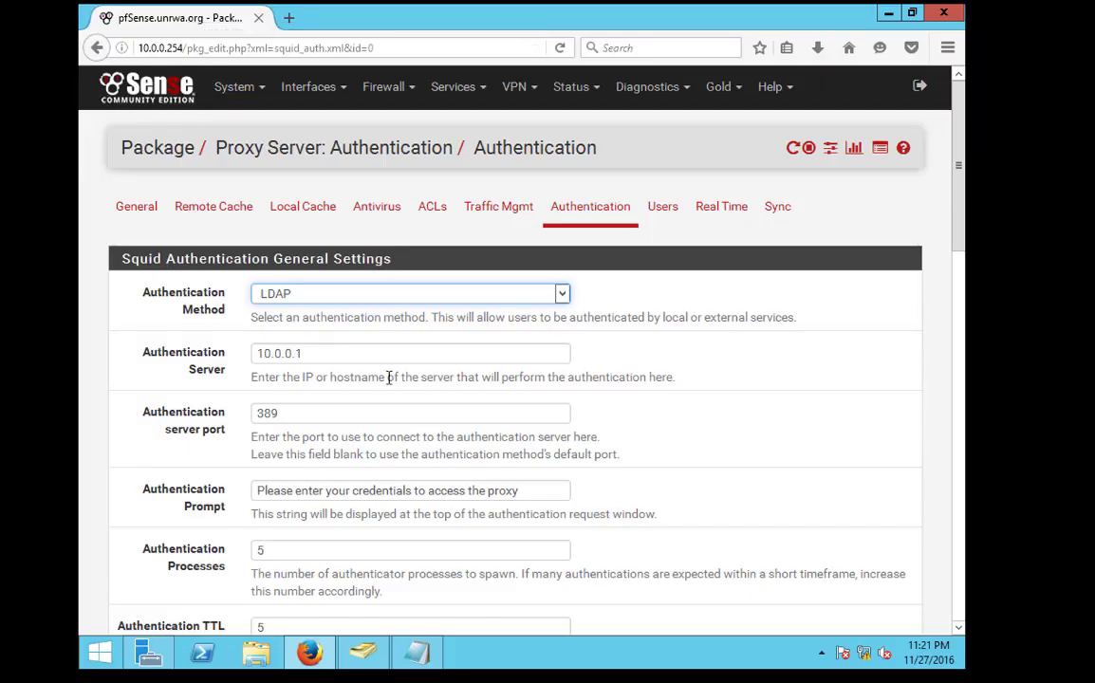
scroll(428, 371, "down", 15)
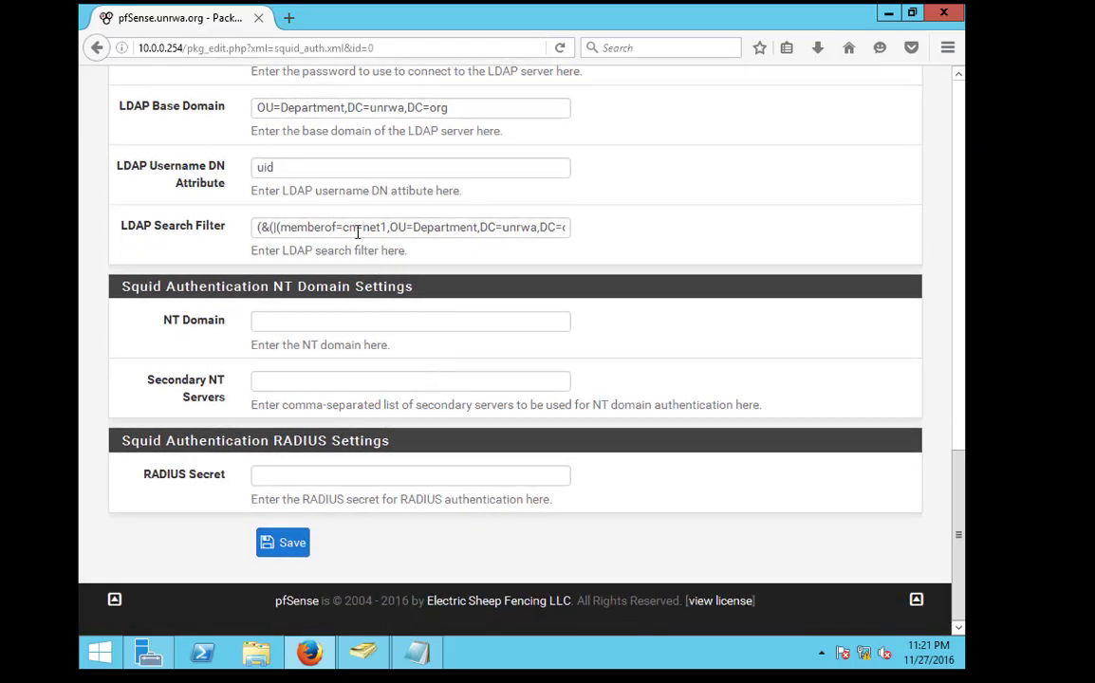
Inspect the net1 and net2 clauses of the LDAP Search Filter, then bring up Server Manager
left_click_drag(389, 229, 344, 226)
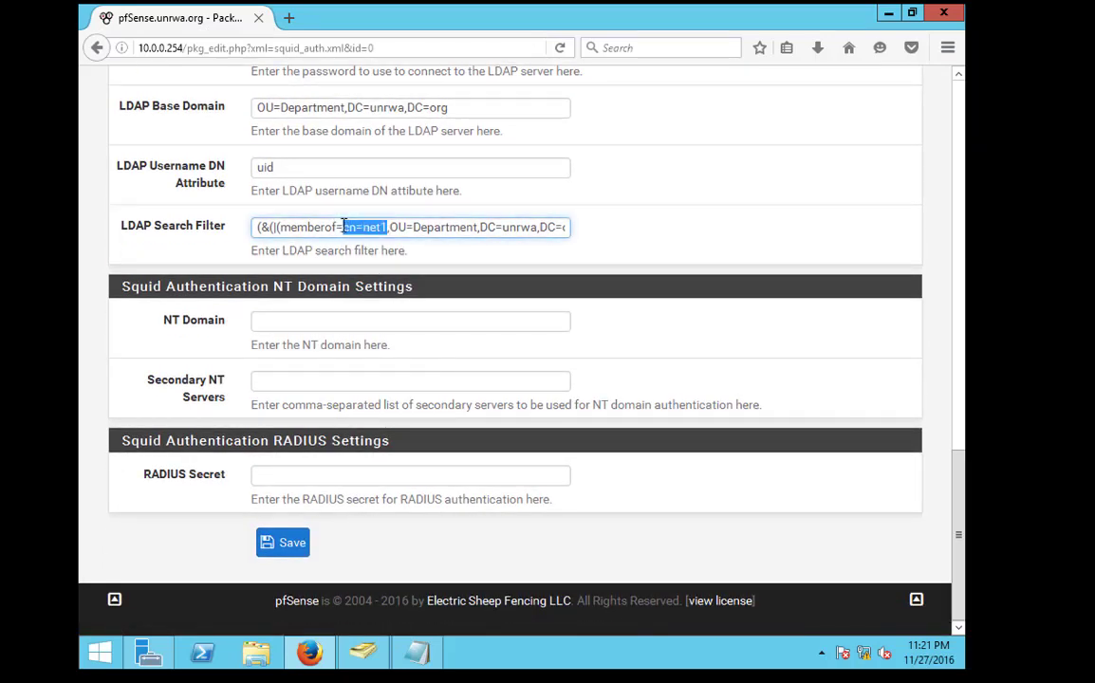
left_click(366, 228)
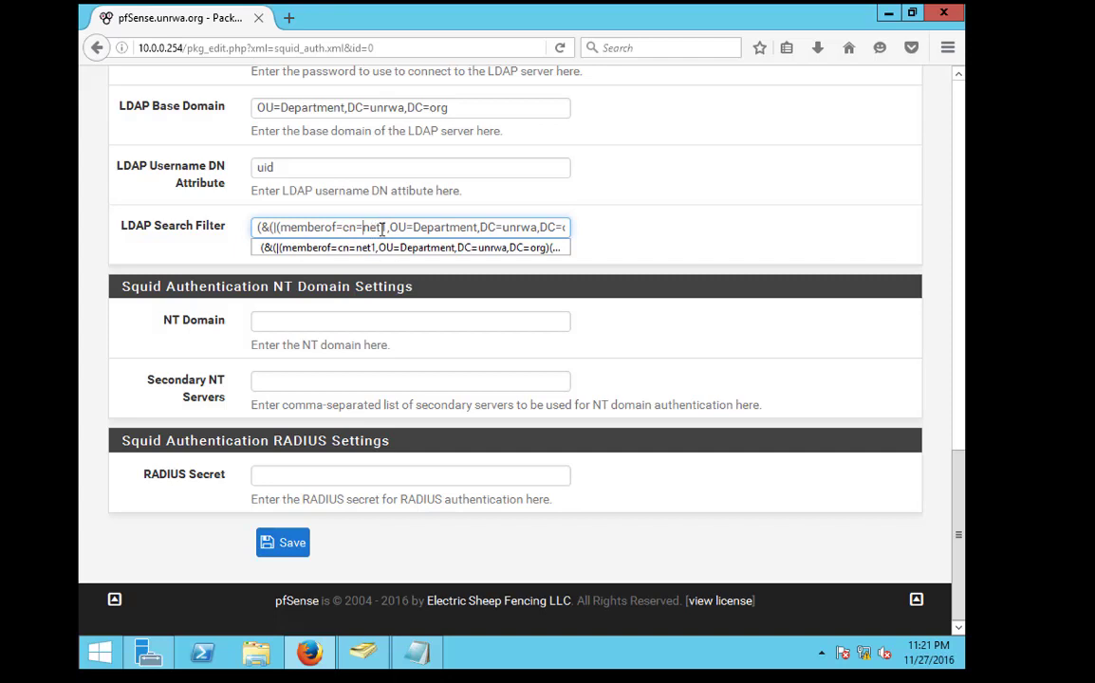
left_click_drag(370, 228, 613, 232)
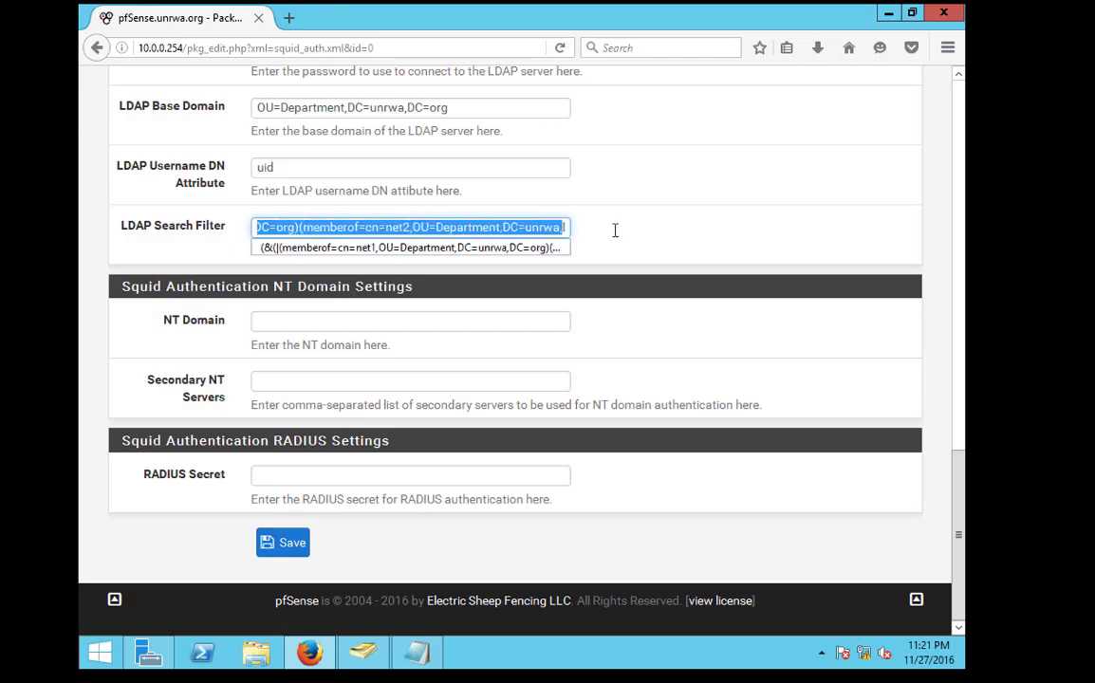
left_click_drag(419, 227, 474, 229)
left_click(474, 229)
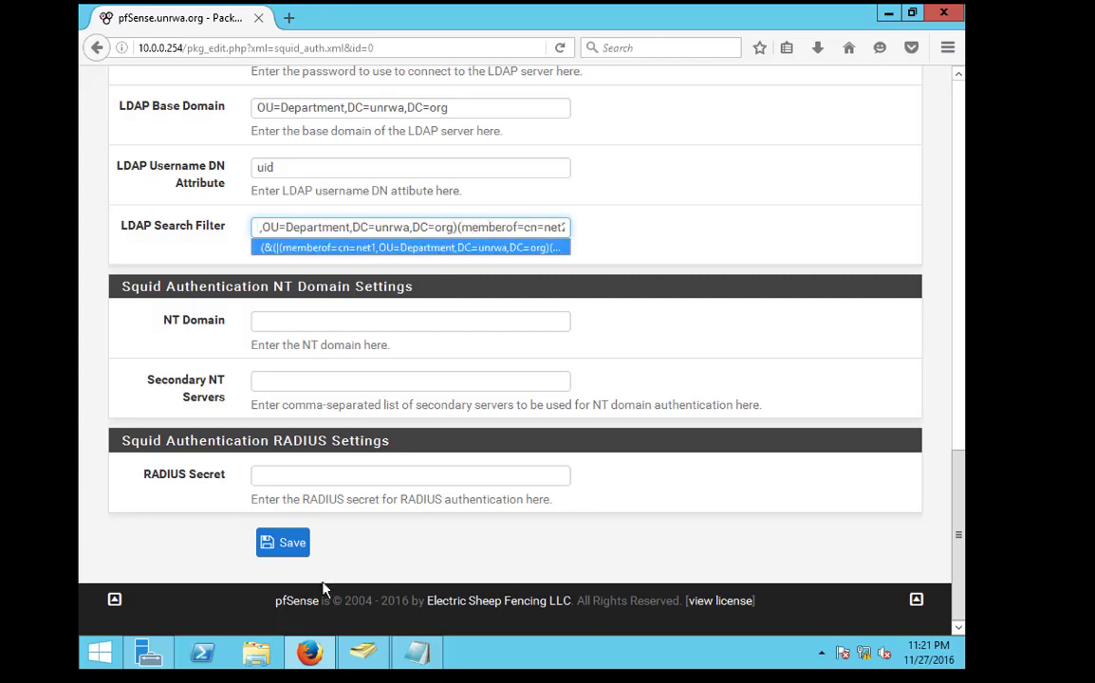
left_click(149, 653)
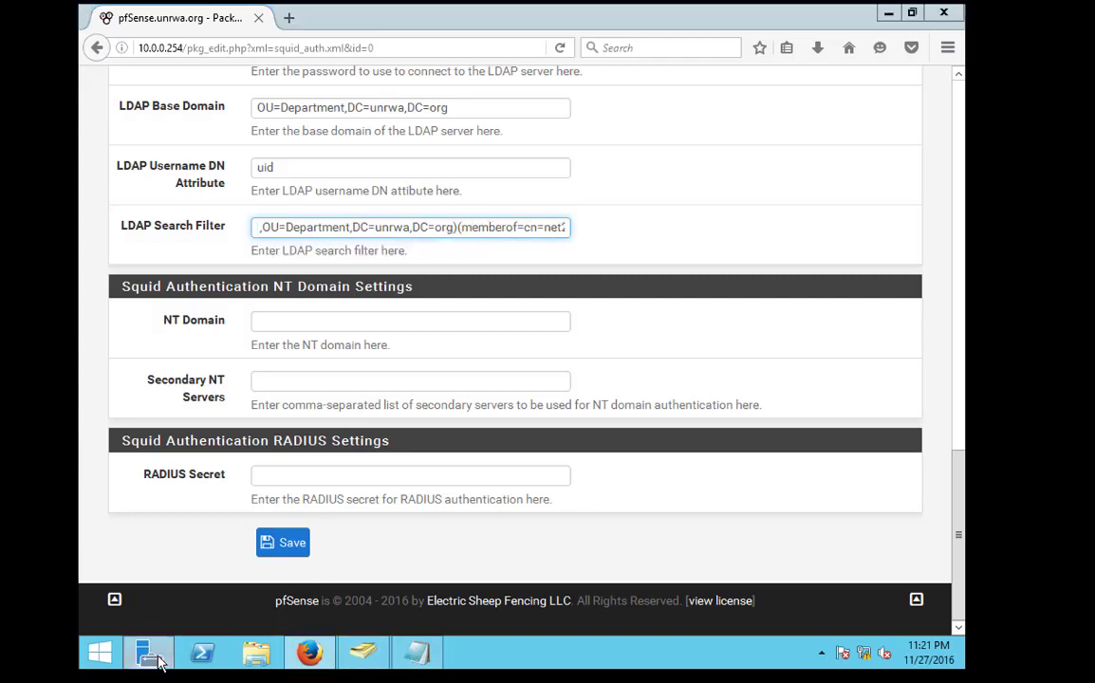
Remove the health user from the net1 group's members
left_click(357, 649)
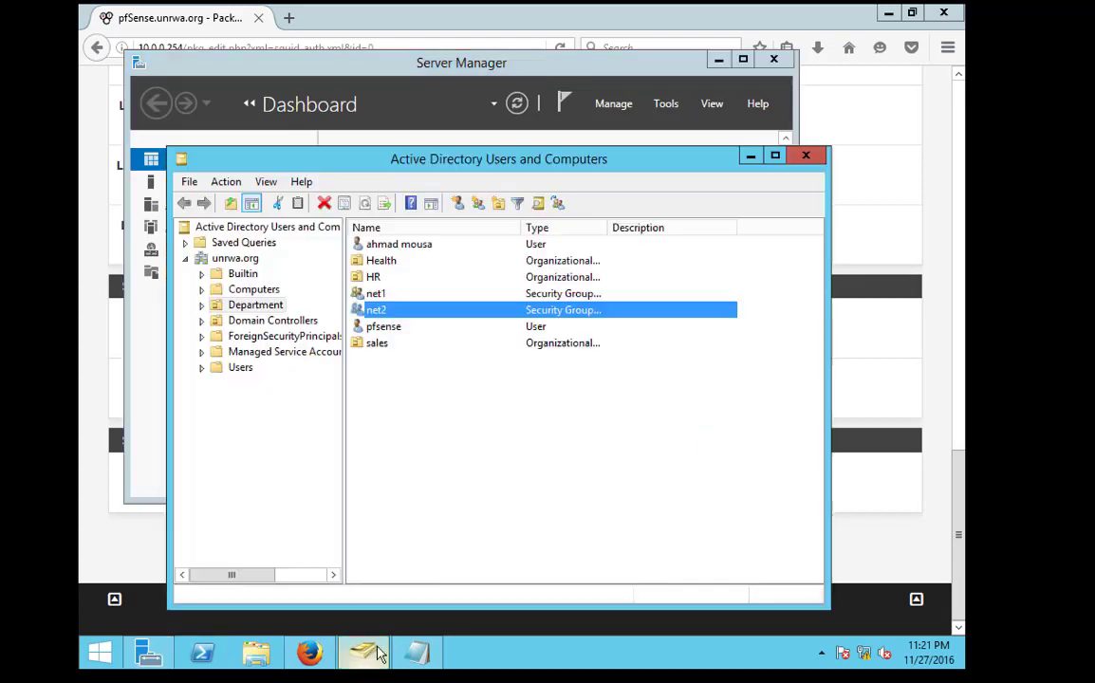
double_click(375, 293)
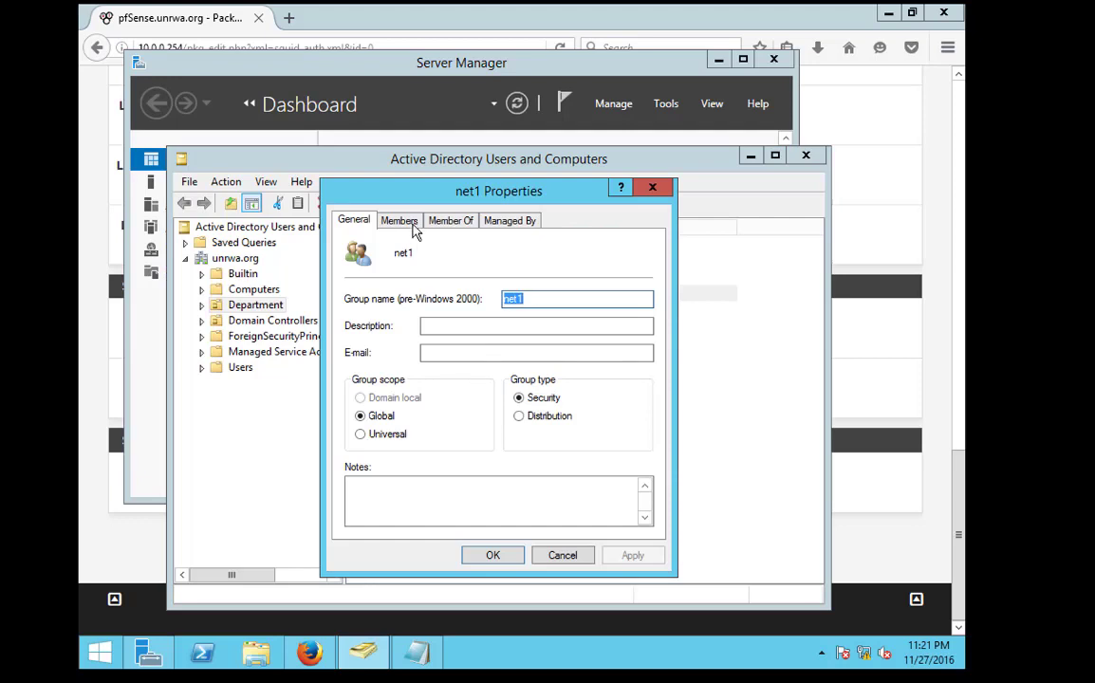
left_click(400, 220)
left_click(414, 292)
left_click(444, 504)
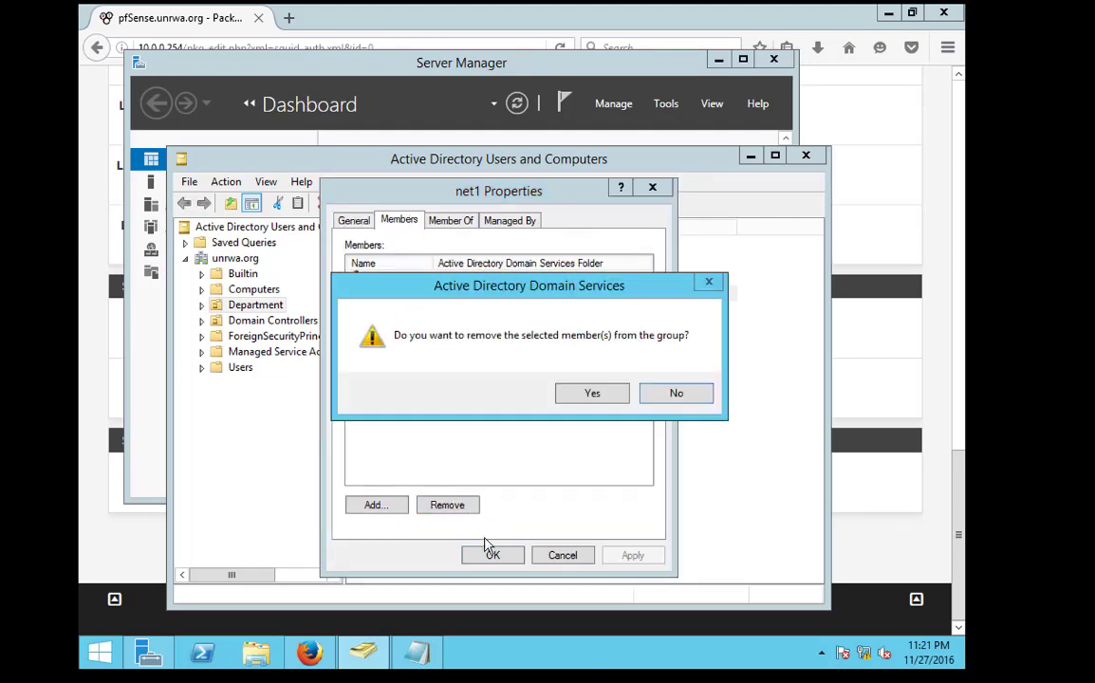
left_click(585, 393)
left_click(499, 557)
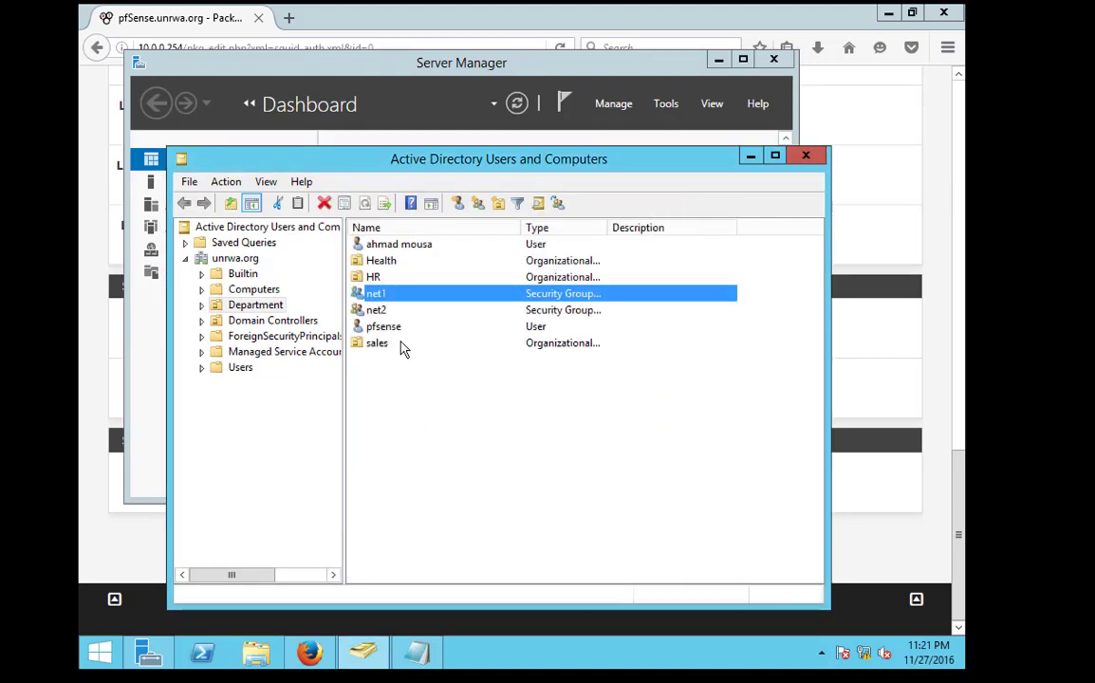
Check net2's members, then add the sales user to net1
double_click(376, 309)
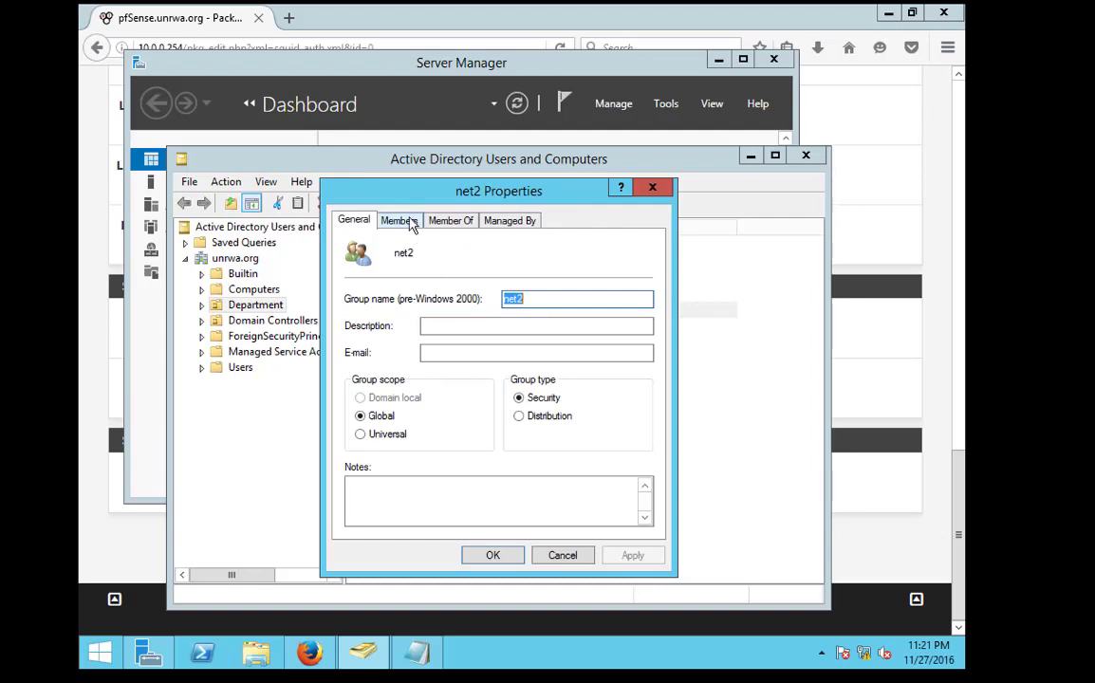
left_click(412, 224)
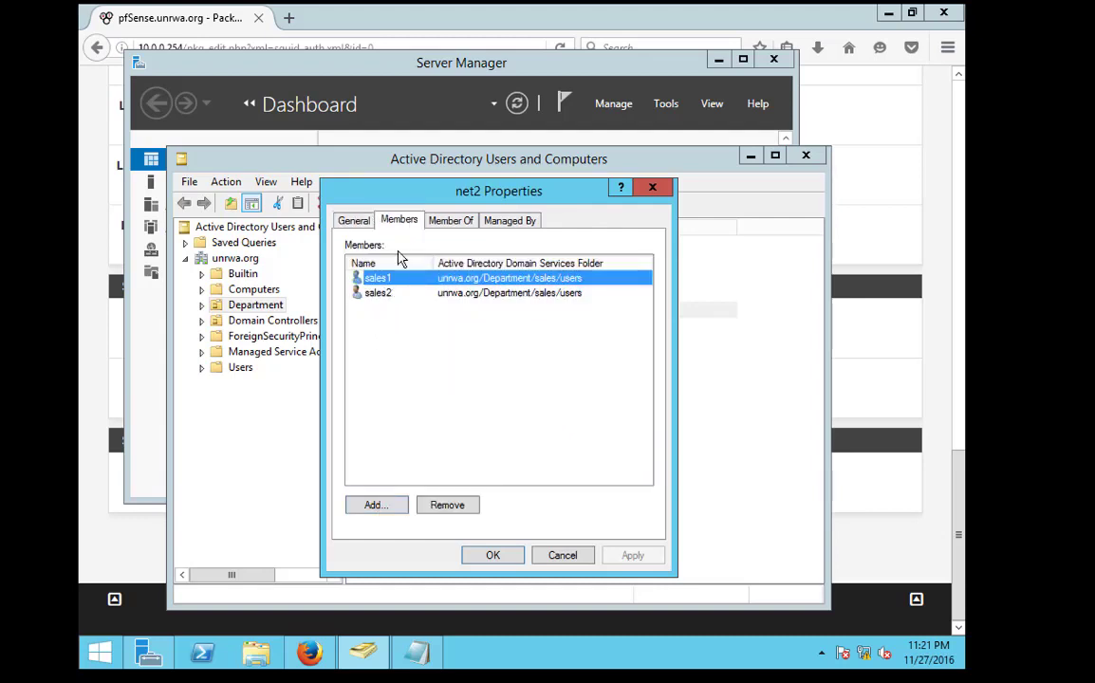
left_click(652, 187)
double_click(375, 293)
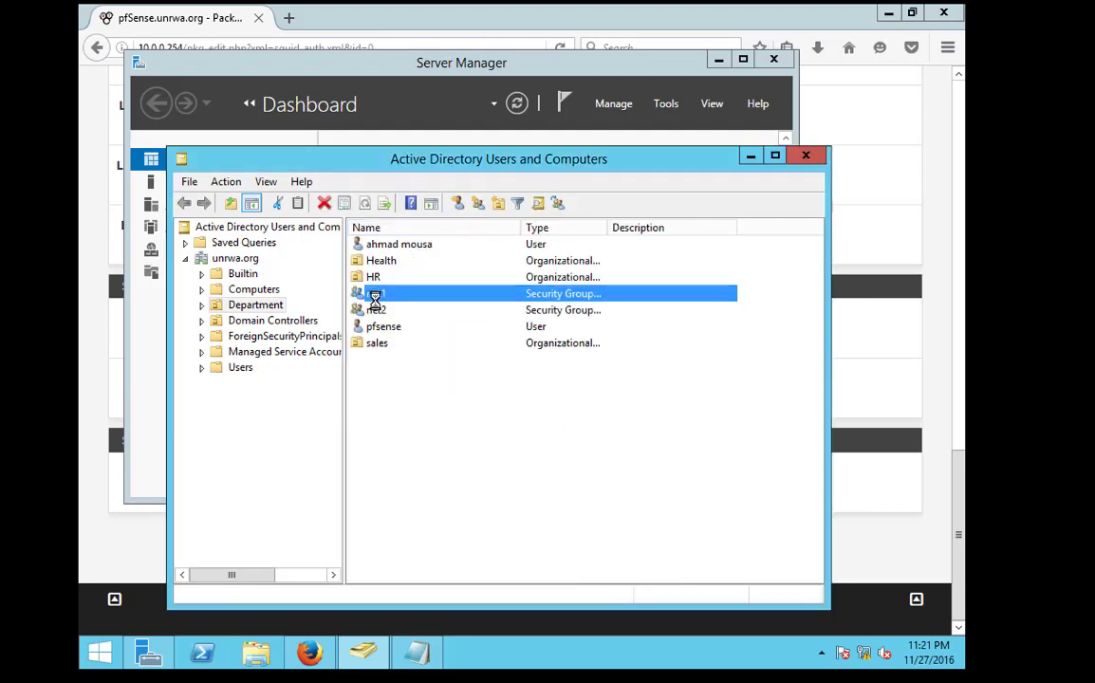
left_click(399, 220)
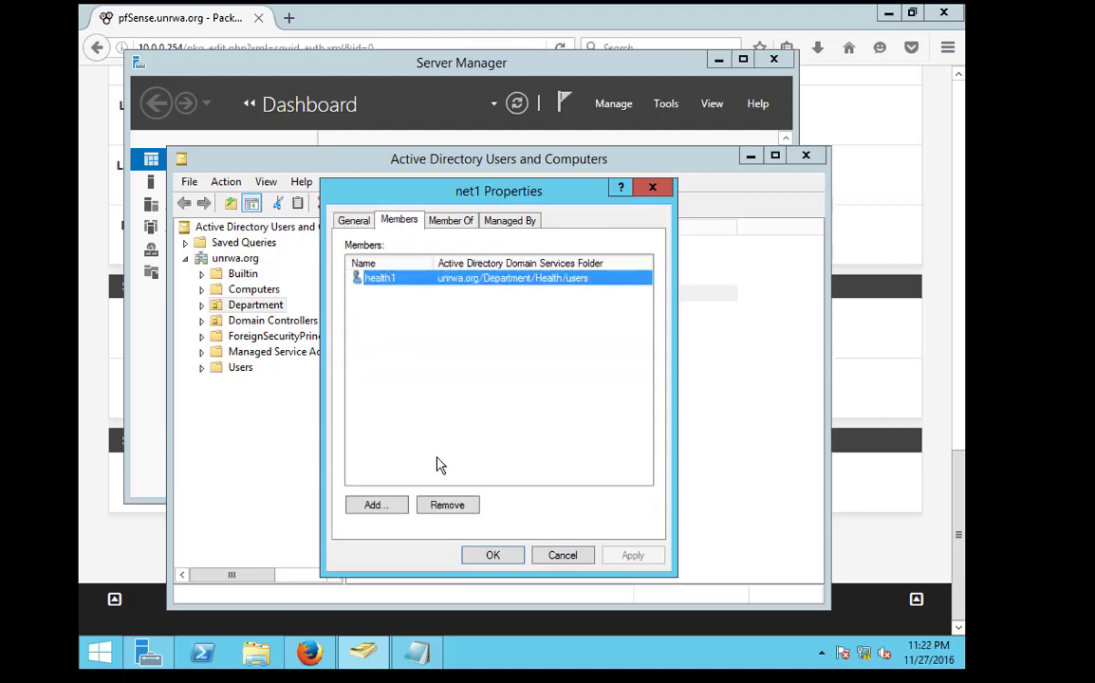
left_click(381, 506)
type("sales1")
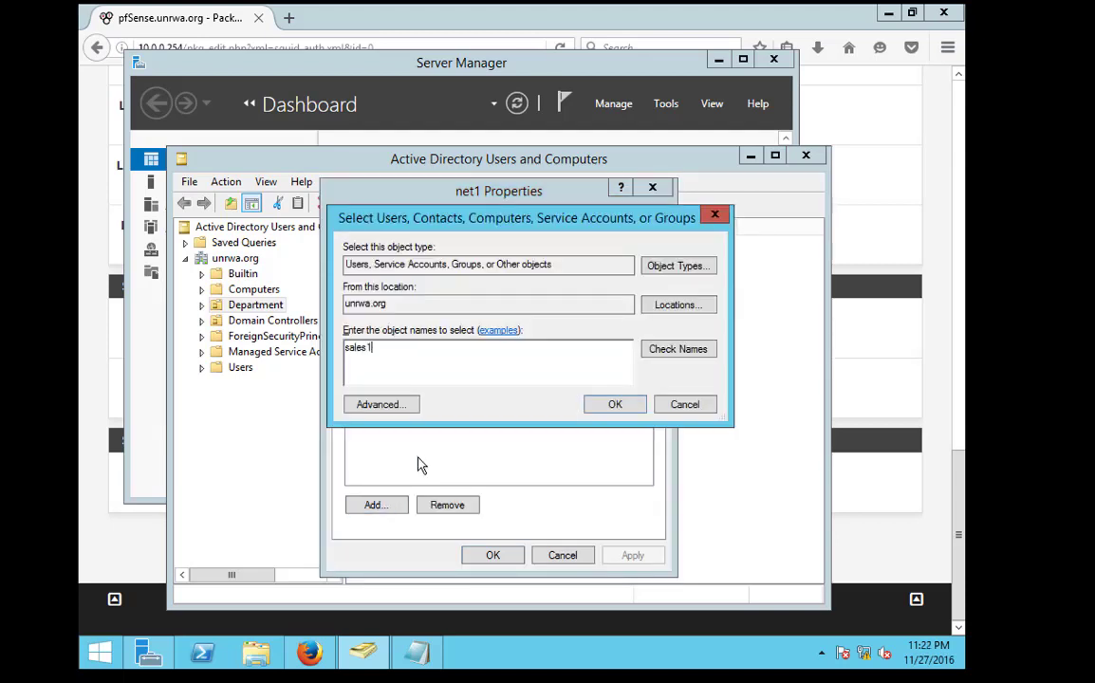
key("Return")
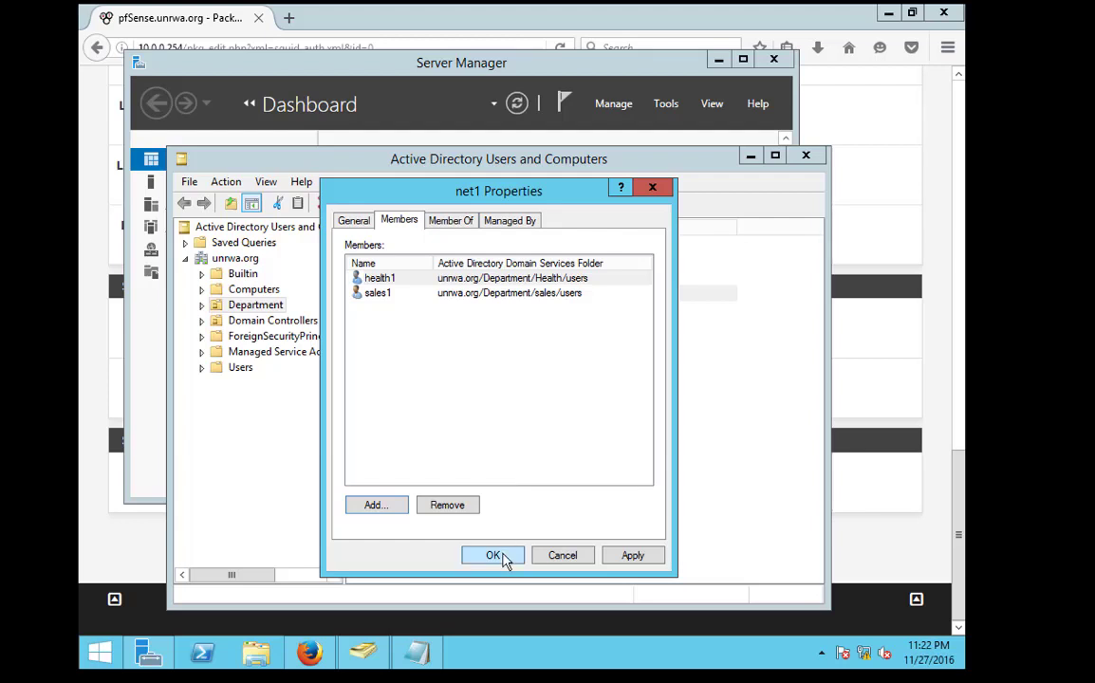
left_click(499, 557)
Re-check the membership lists of the net1 and net2 groups
double_click(385, 297)
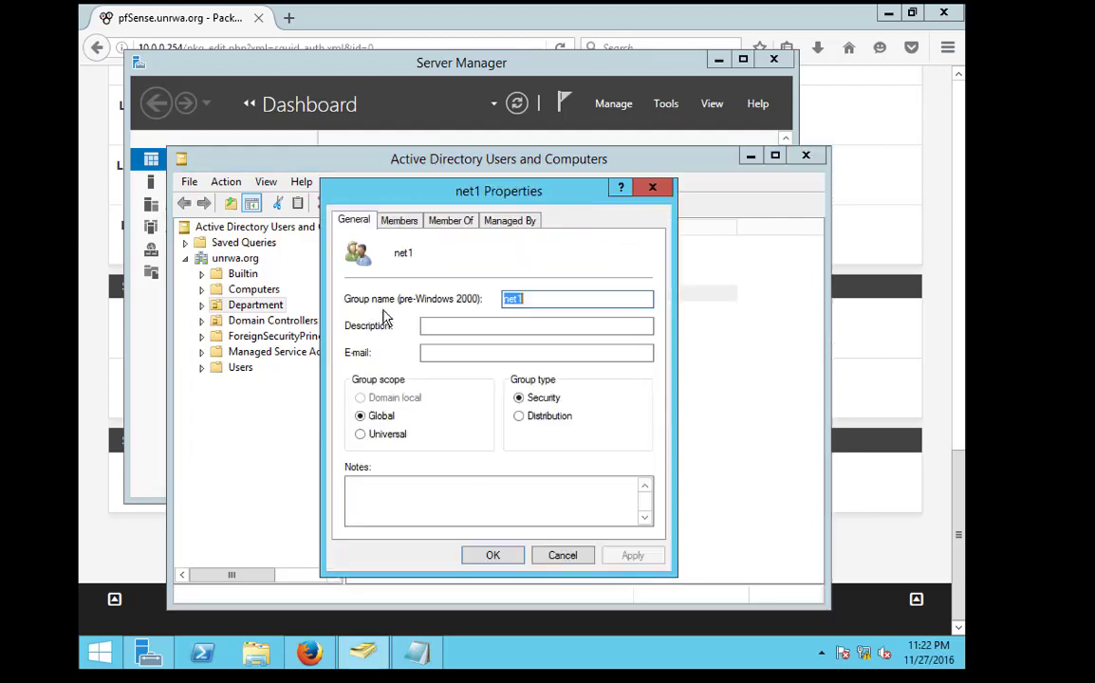
left_click(655, 189)
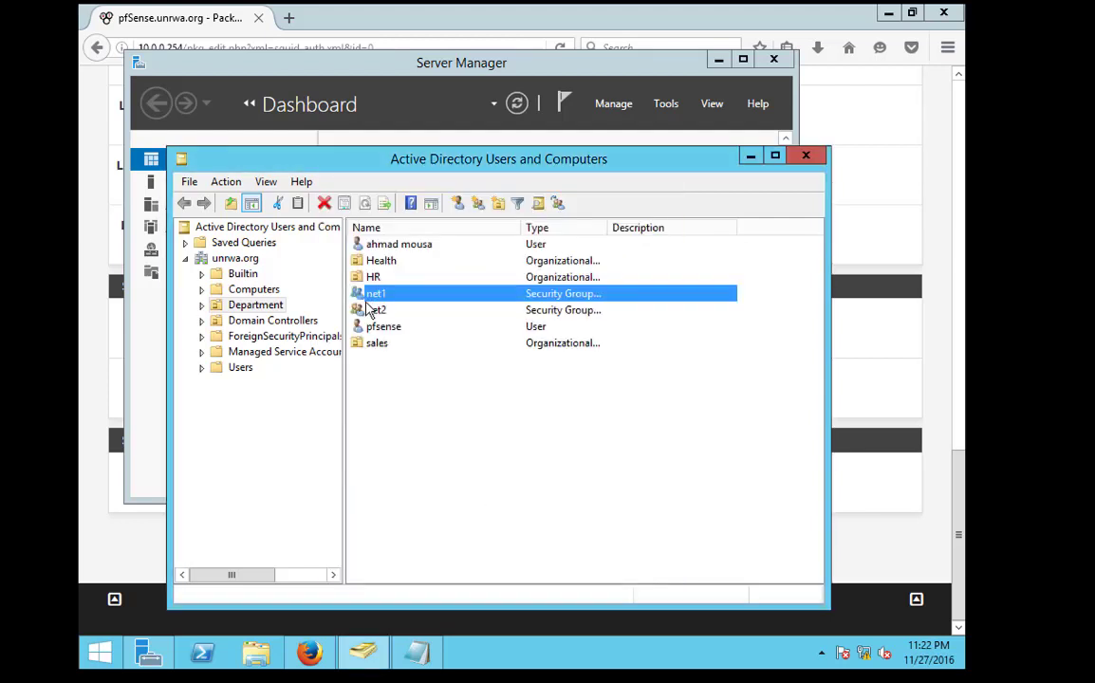
double_click(367, 311)
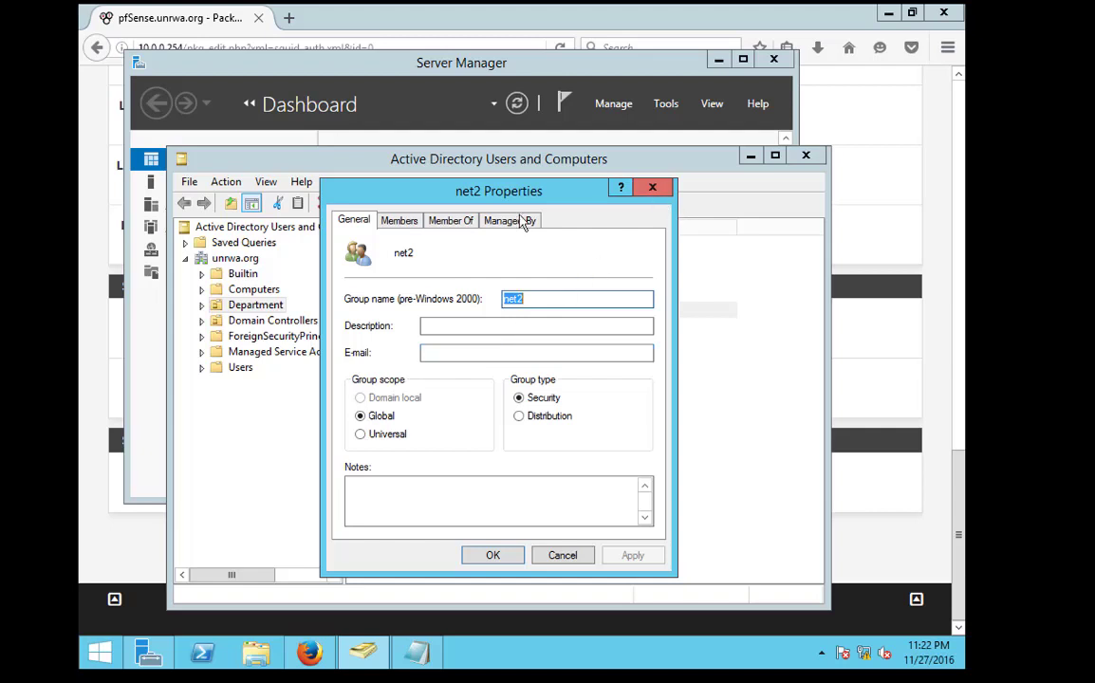
left_click(398, 220)
left_click(653, 189)
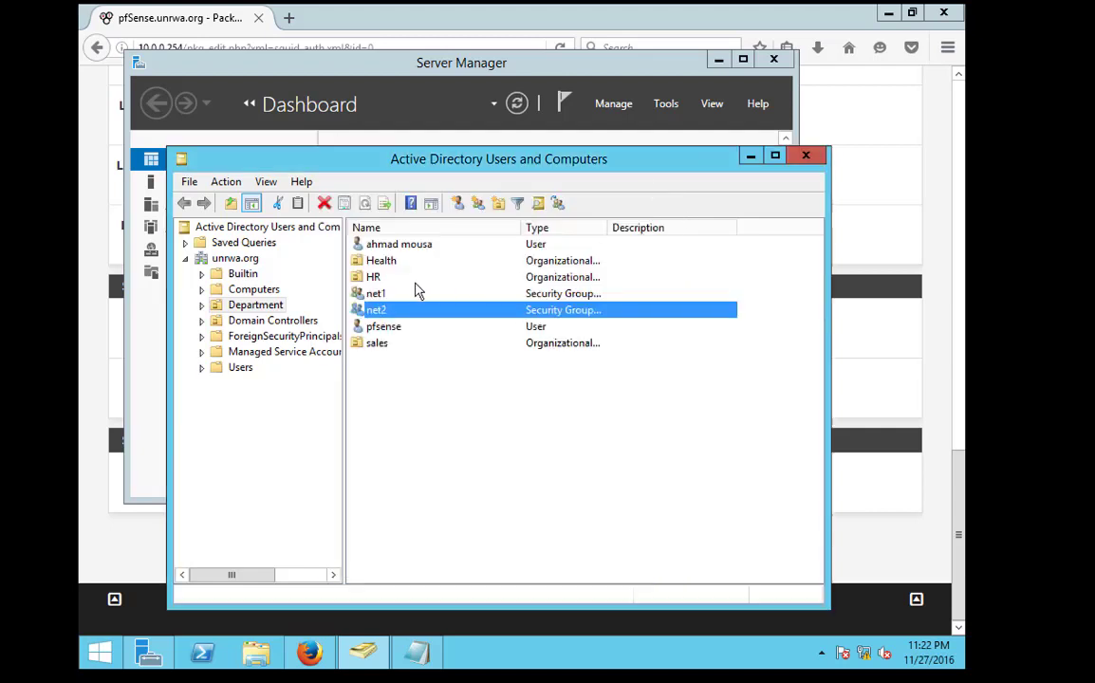
double_click(385, 311)
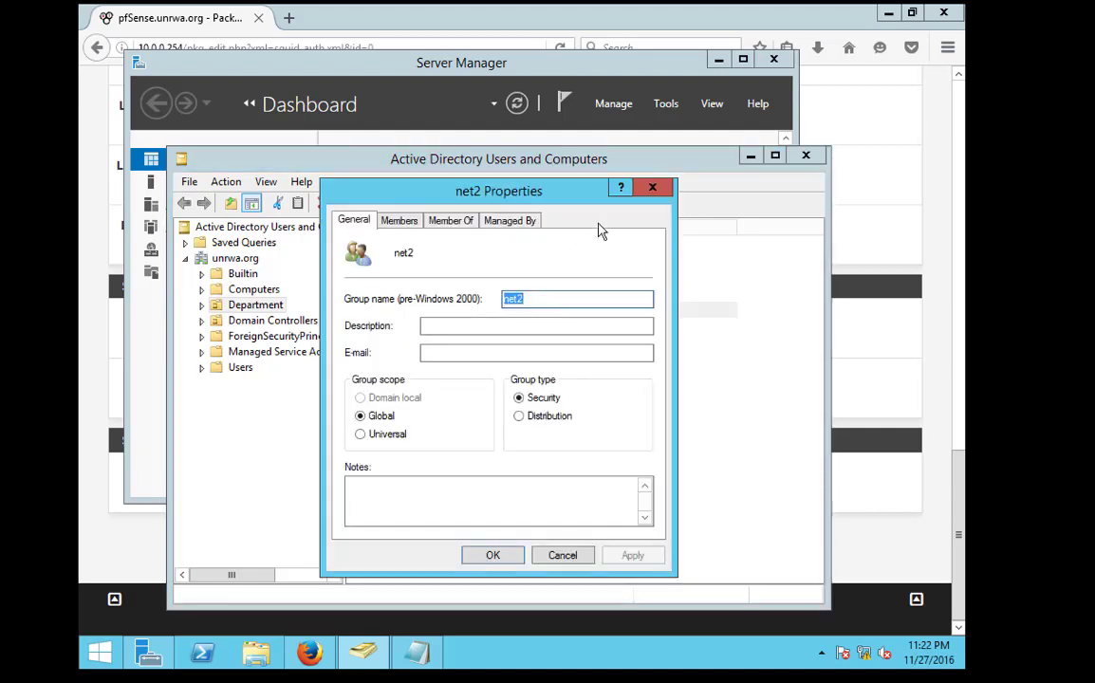
left_click(653, 188)
double_click(377, 296)
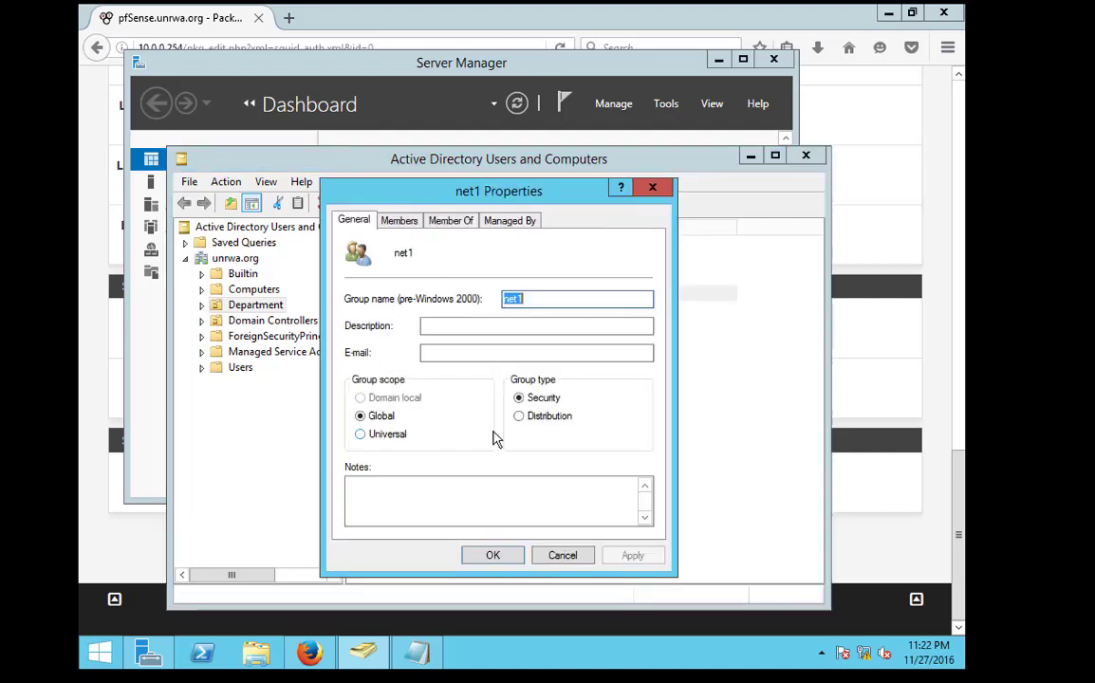
left_click(397, 220)
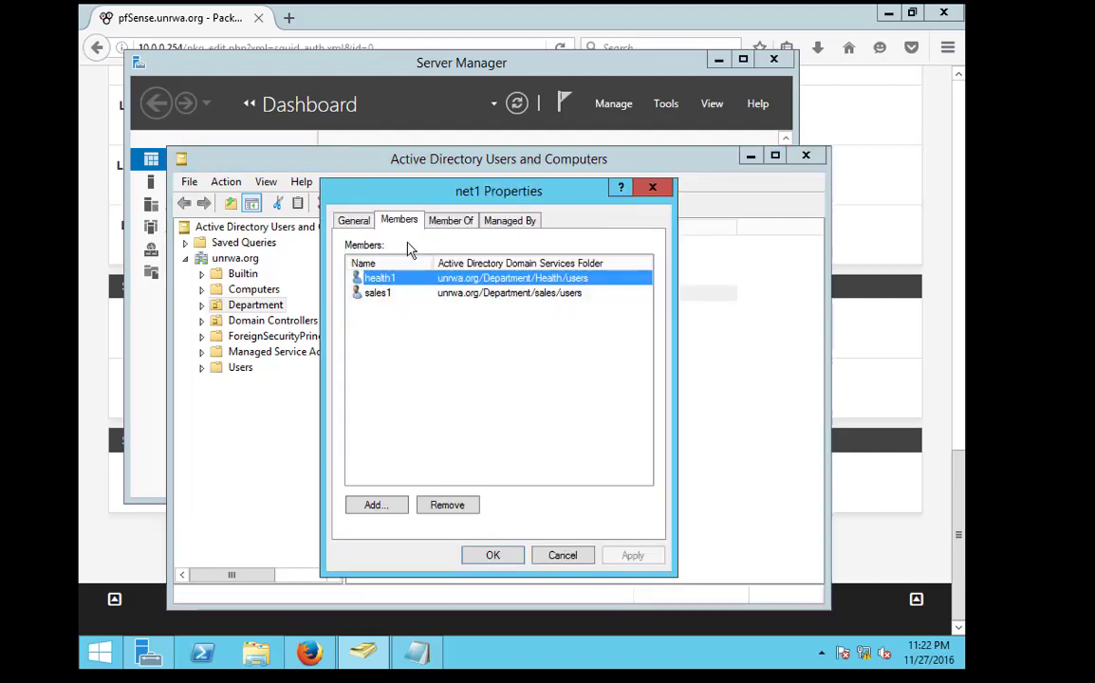
left_click(653, 188)
Review net2's members, then open net1's member sales1 and close its properties
left_click(381, 312)
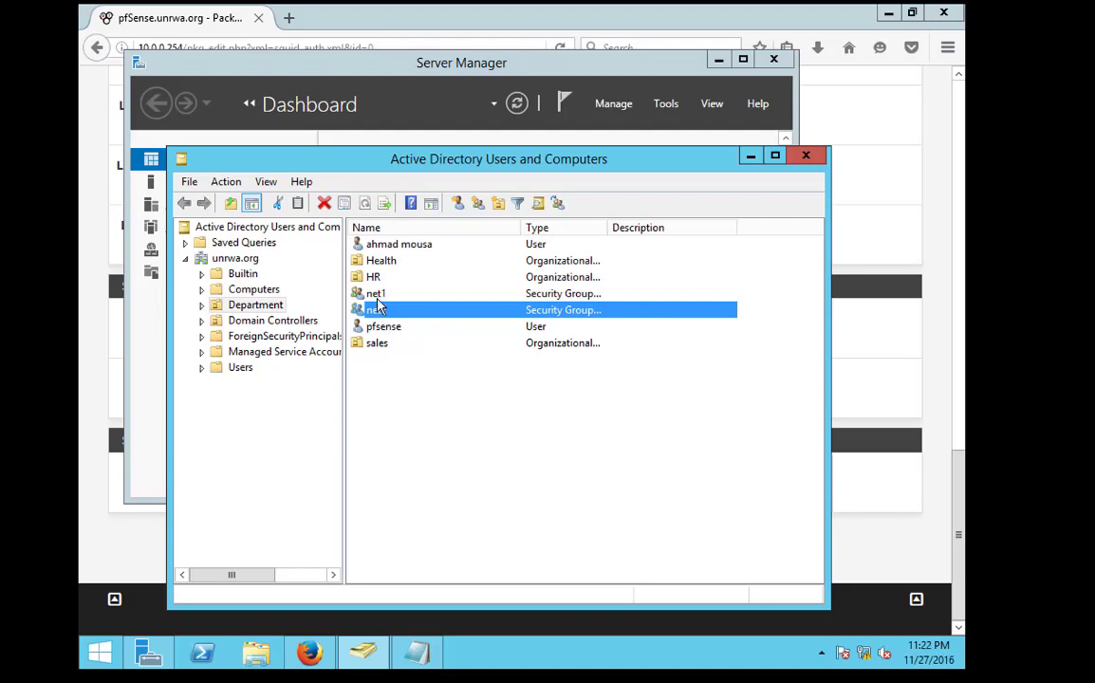
left_click(380, 294)
double_click(381, 310)
left_click(410, 224)
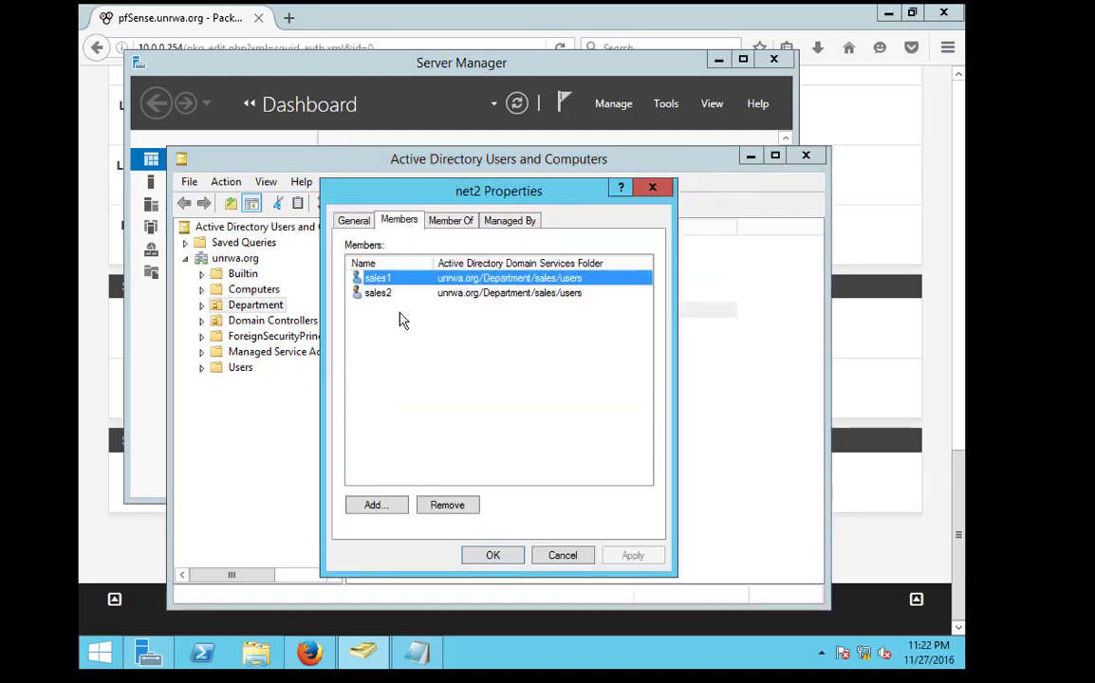
left_click(651, 196)
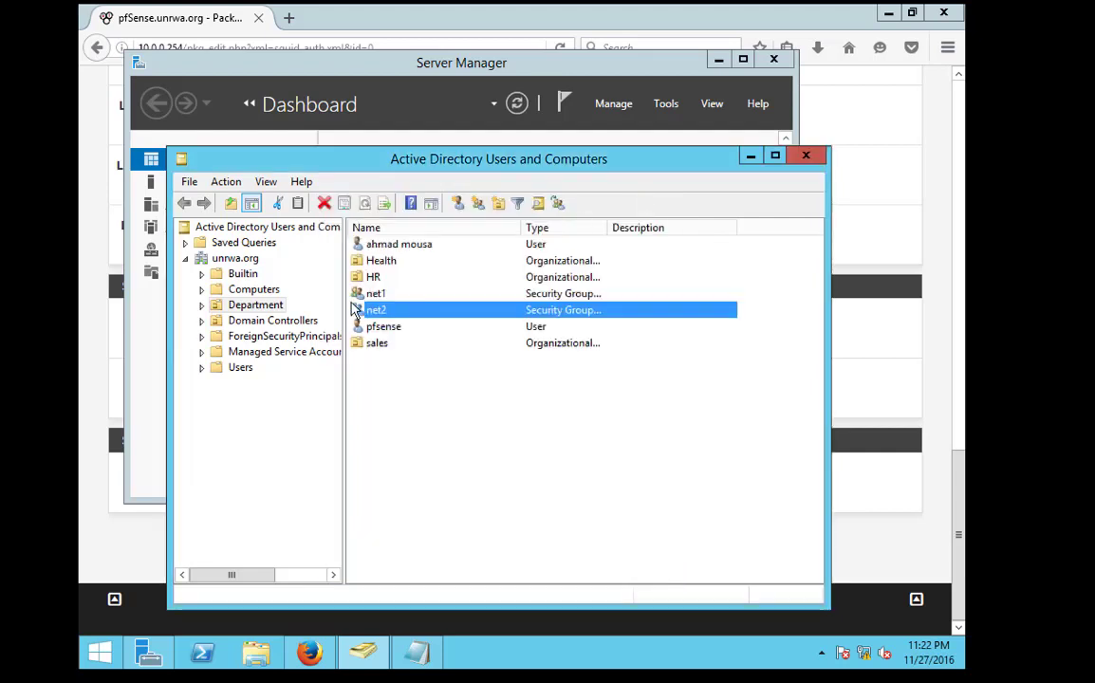
left_click(361, 295)
double_click(360, 294)
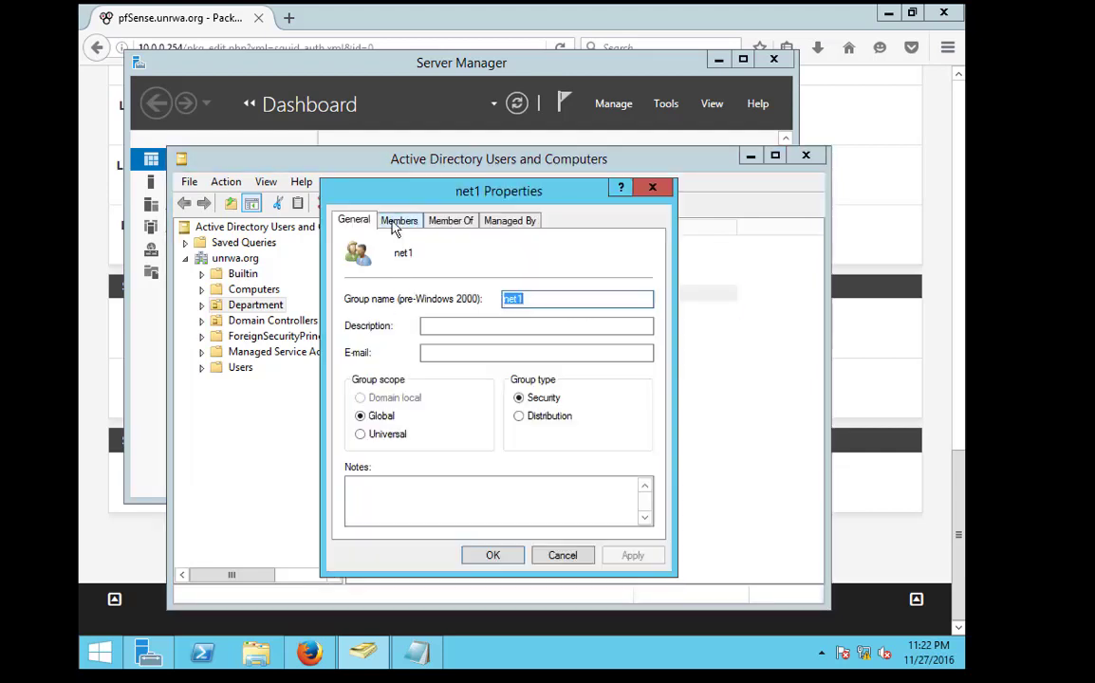
left_click(399, 220)
double_click(366, 293)
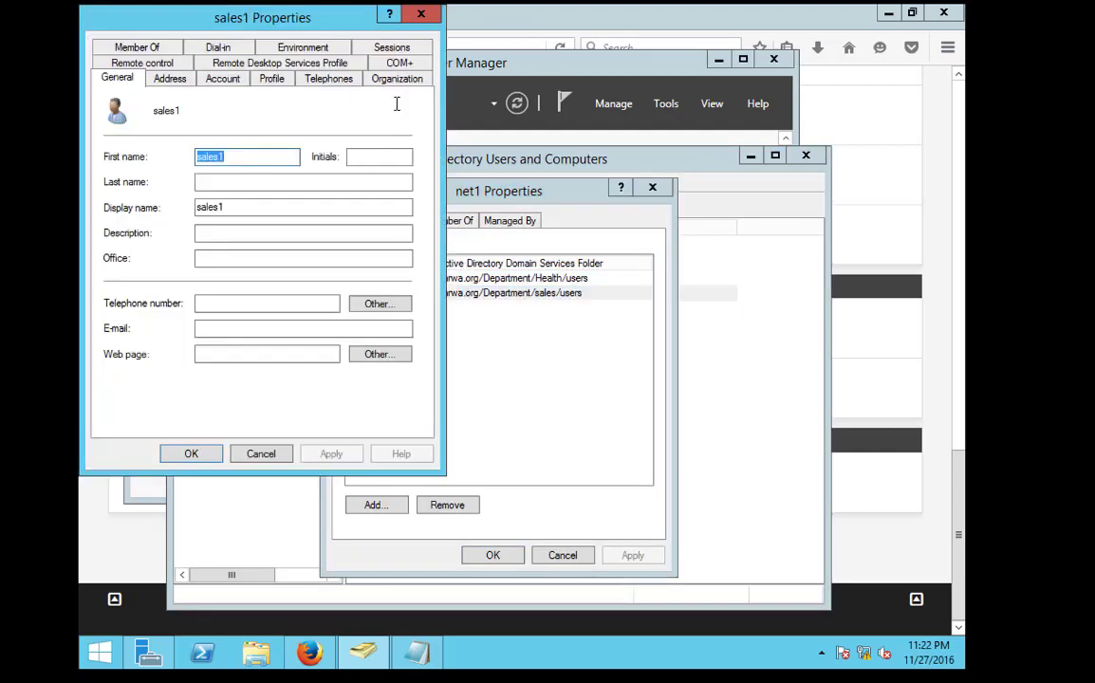
left_click(420, 13)
Rename net1 to denynet, including its pre-Windows 2000 name
left_click(652, 188)
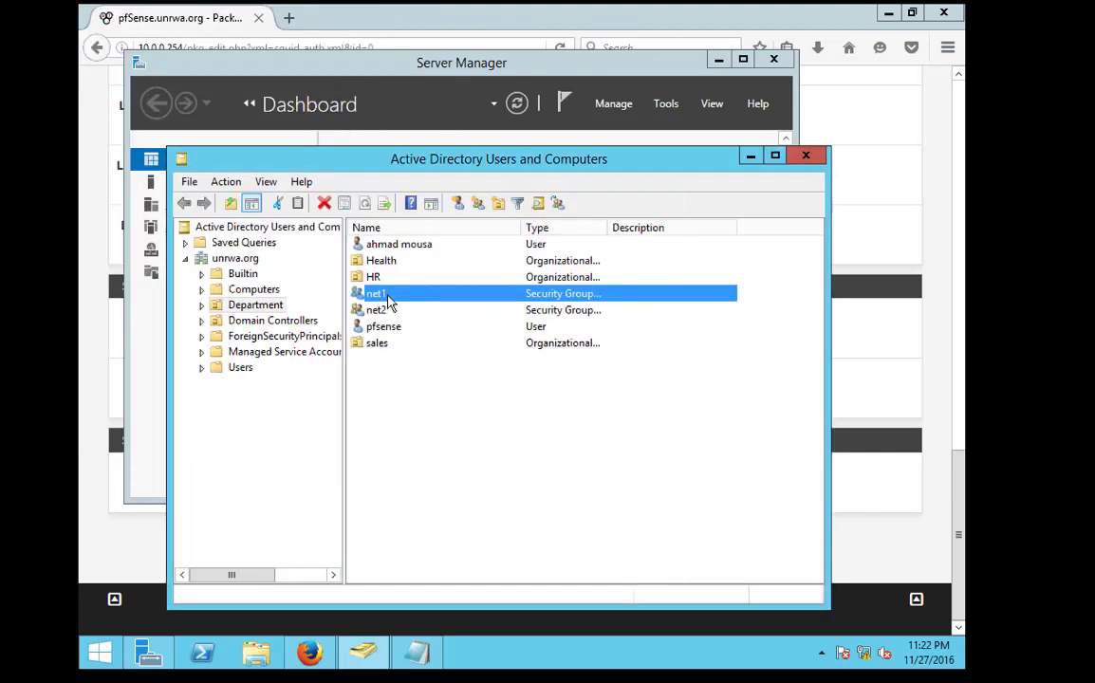
right_click(384, 295)
left_click(443, 430)
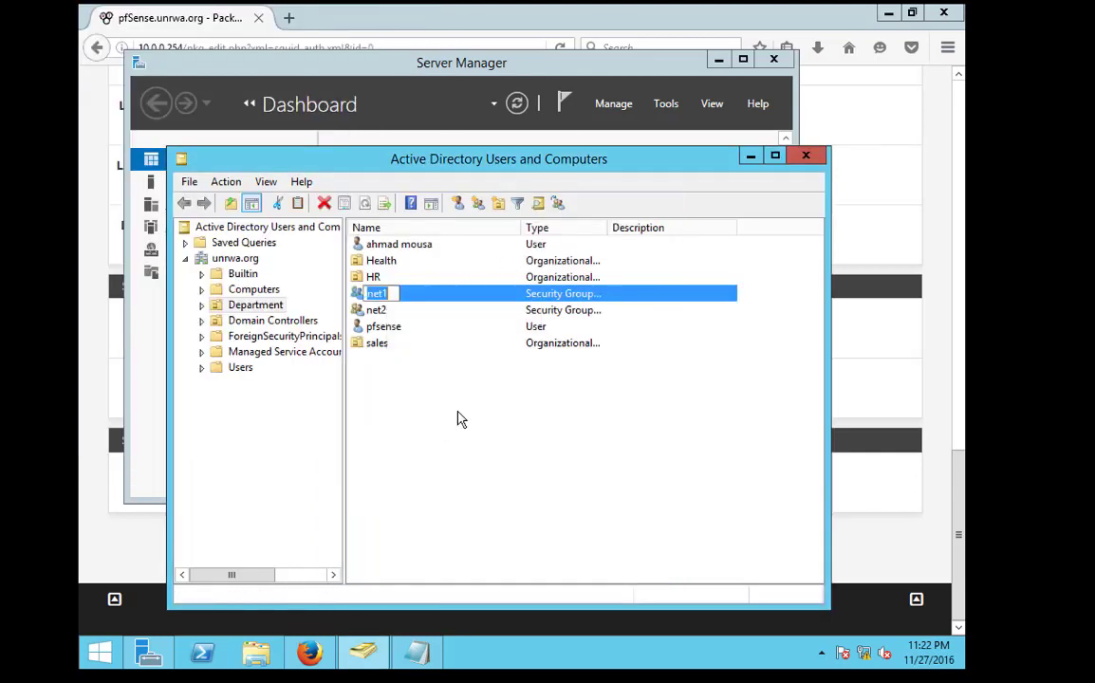
type("denynet")
key("Return")
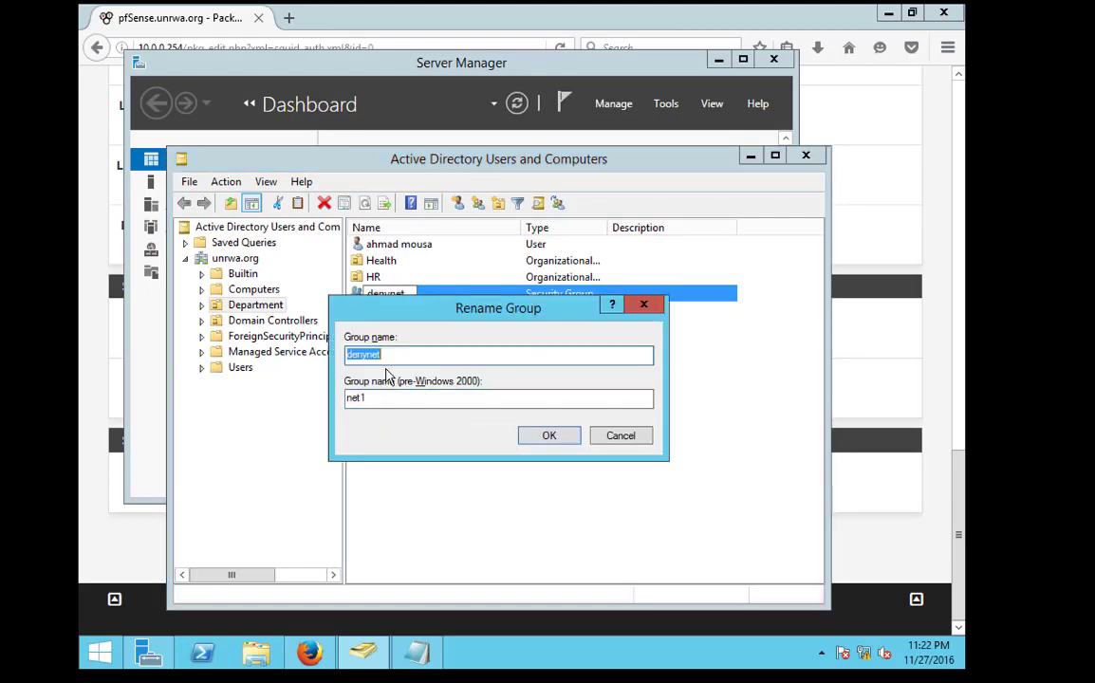
double_click(387, 401)
type("denynet")
left_click(548, 435)
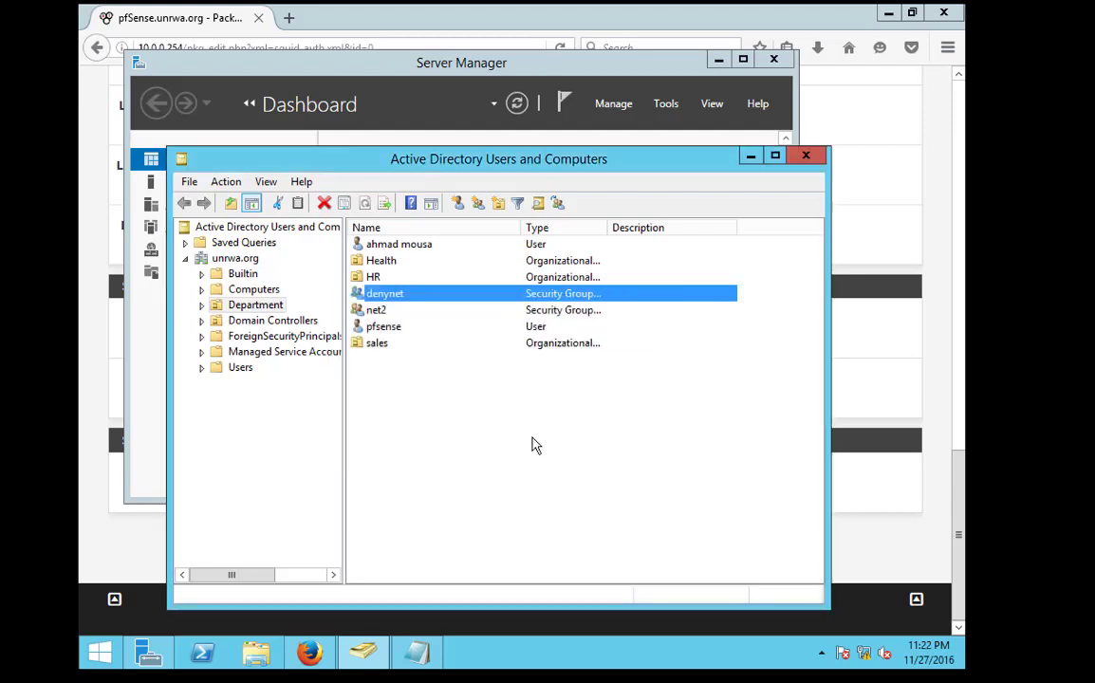
Rename the net2 group to net
double_click(377, 310)
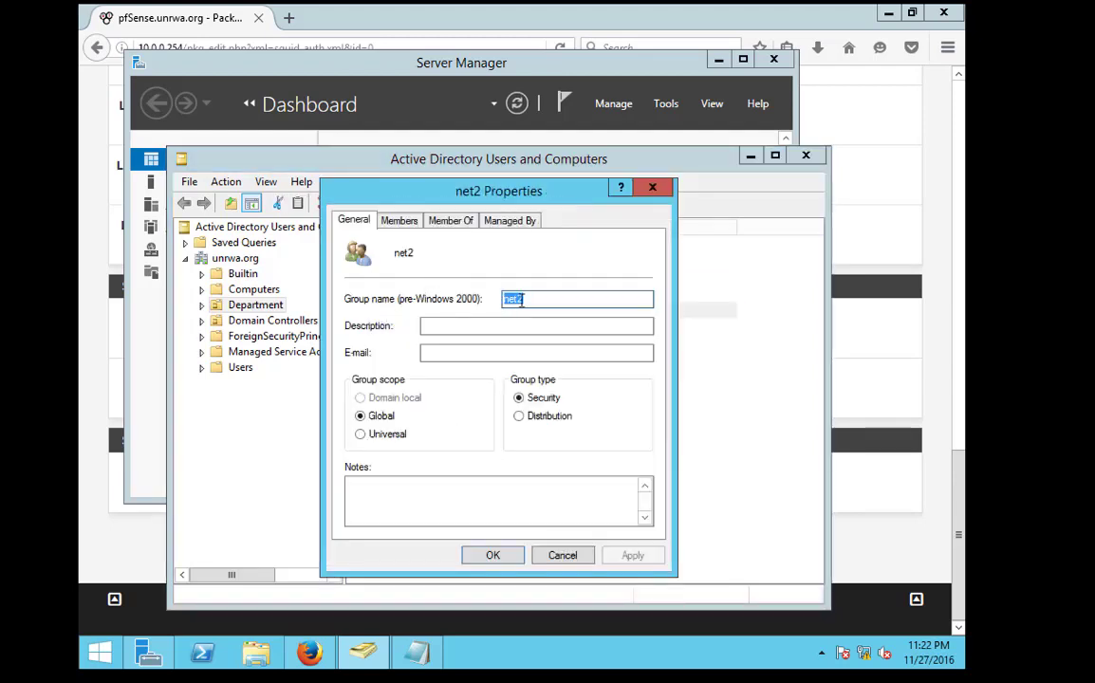
left_click(534, 299)
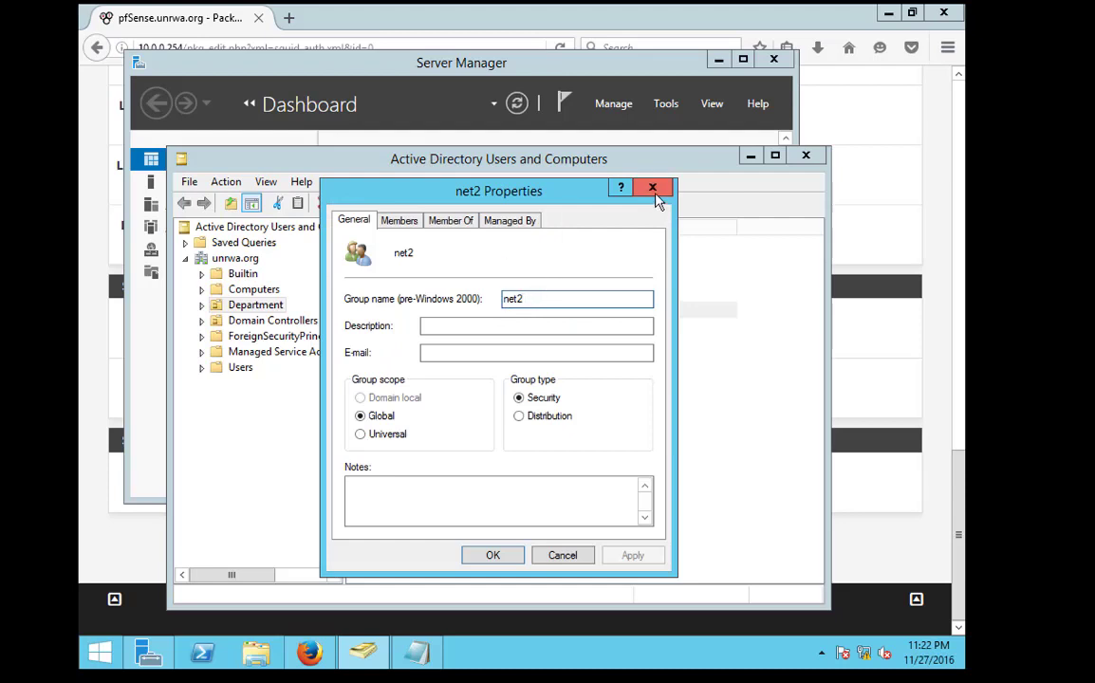
left_click(653, 187)
right_click(375, 311)
left_click(415, 445)
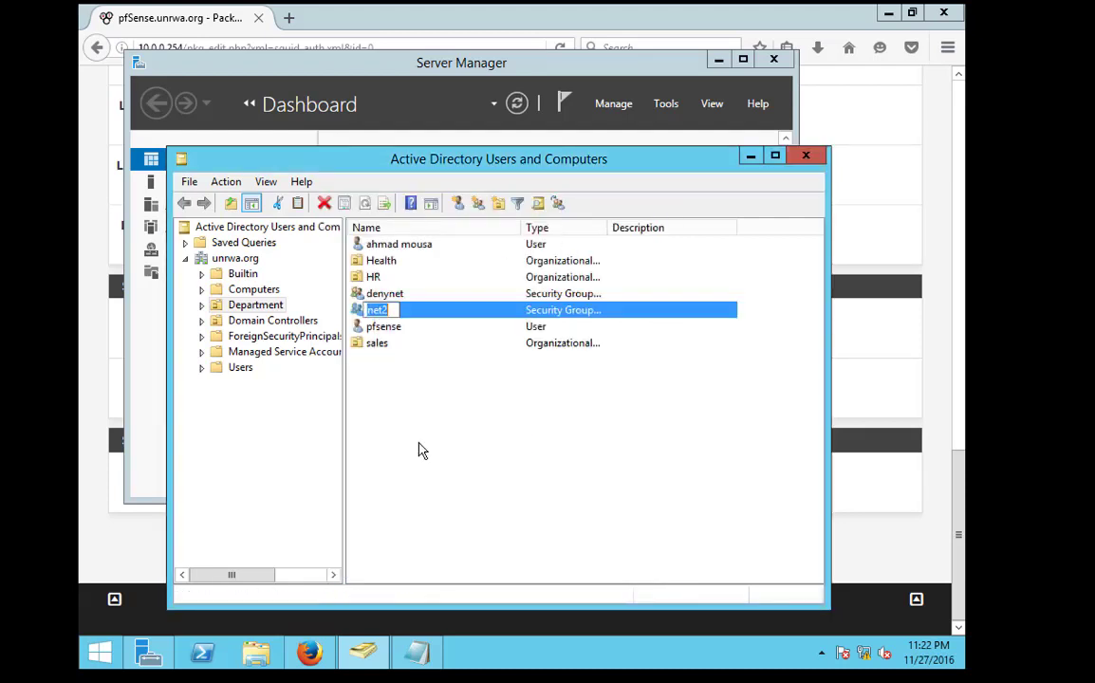
type("net")
key("Return")
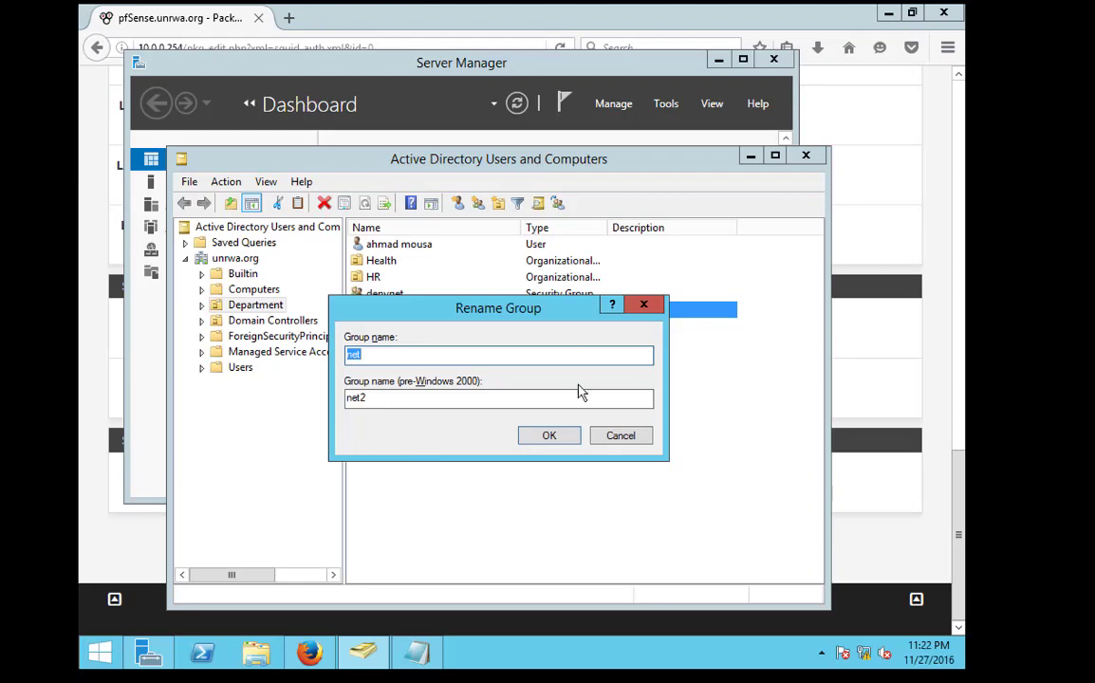
left_click(394, 398)
key("Return")
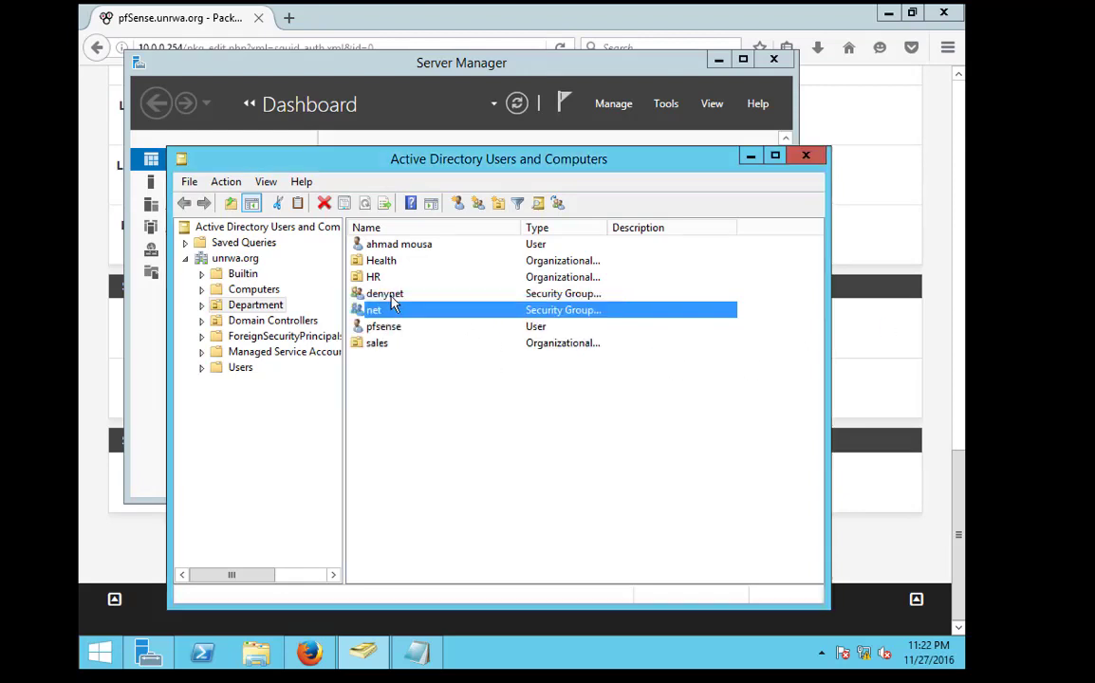
In the Notepad copy of the filter, change cn=net1 to cn=net
left_click(334, 36)
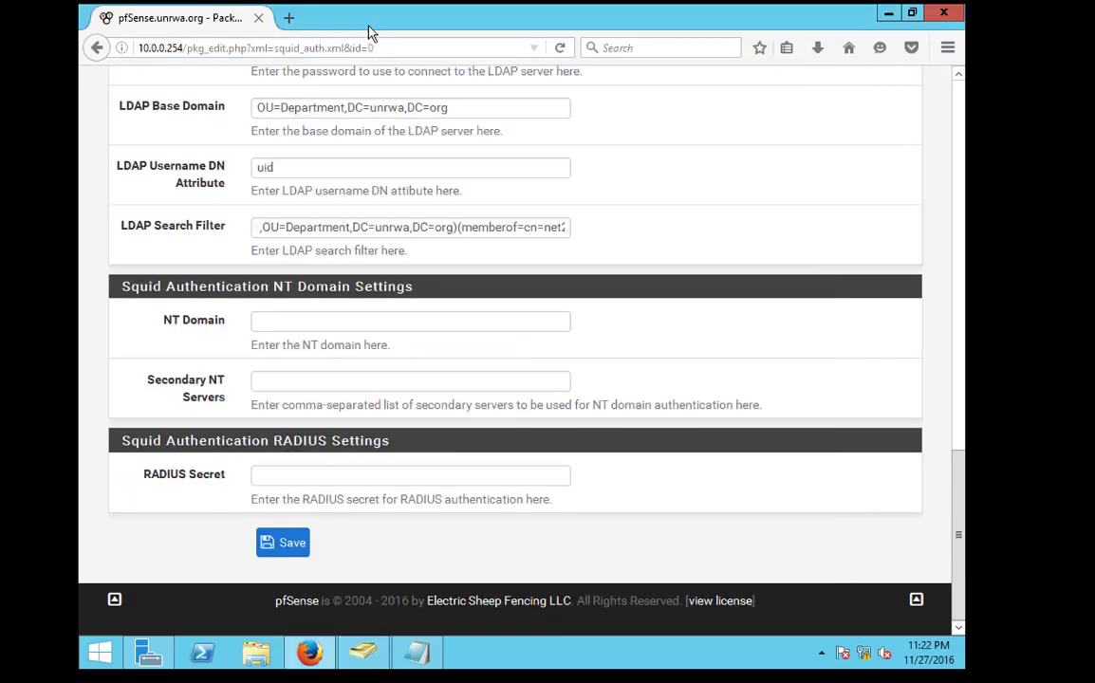
key("ctrl+a")
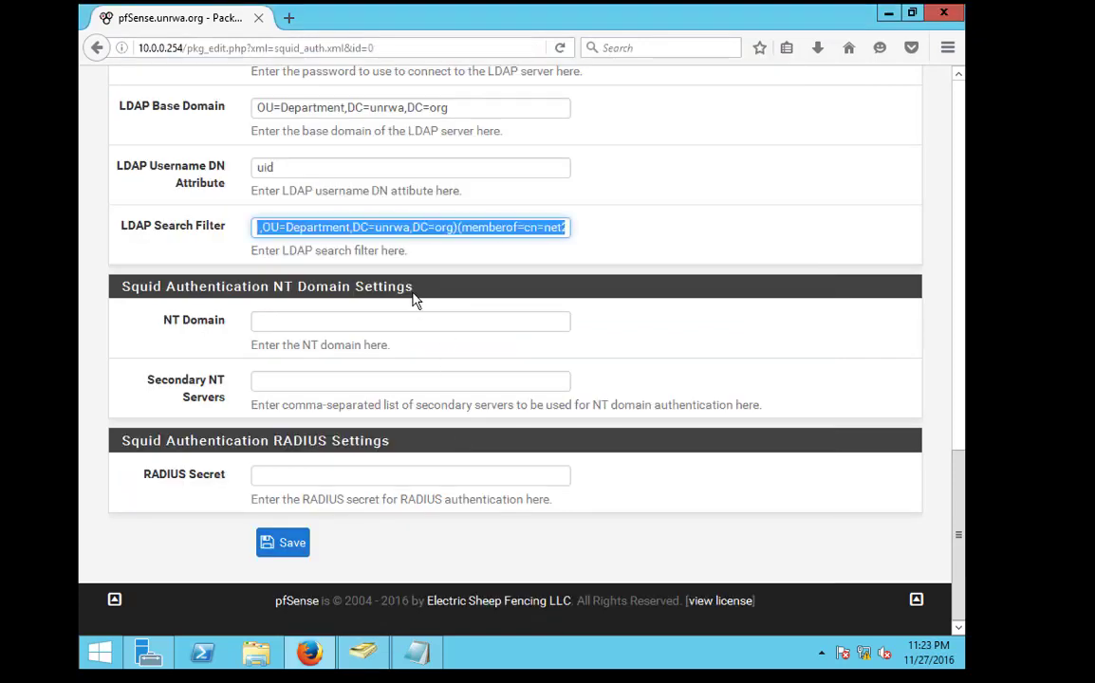
key("alt+Tab")
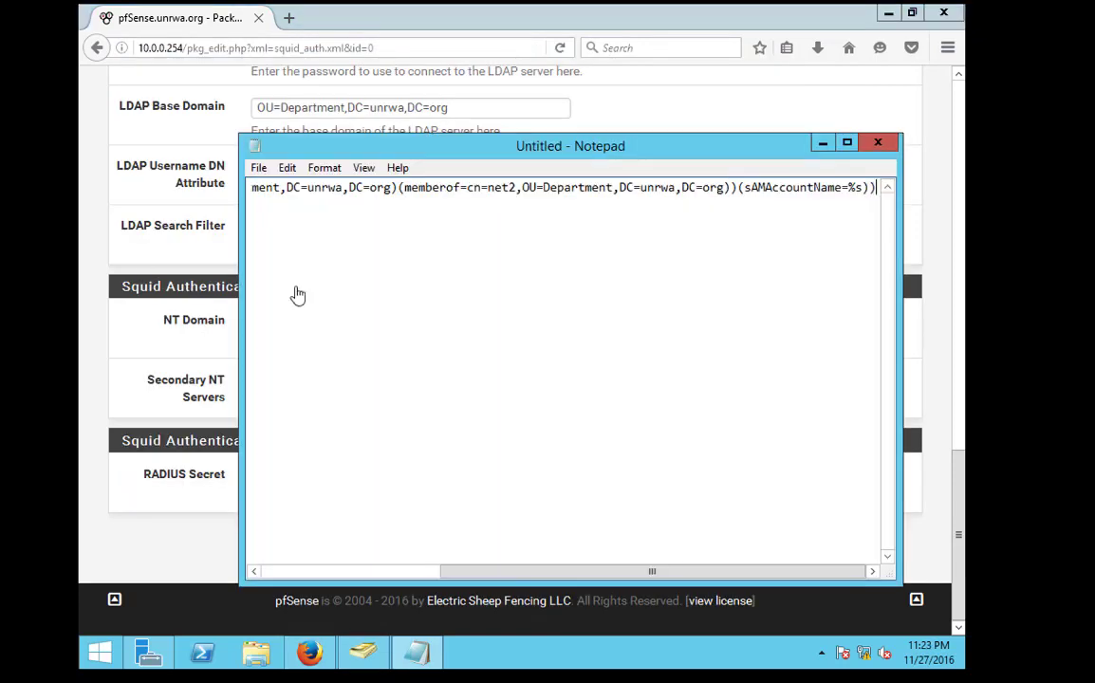
left_click_drag(410, 233, 88, 163)
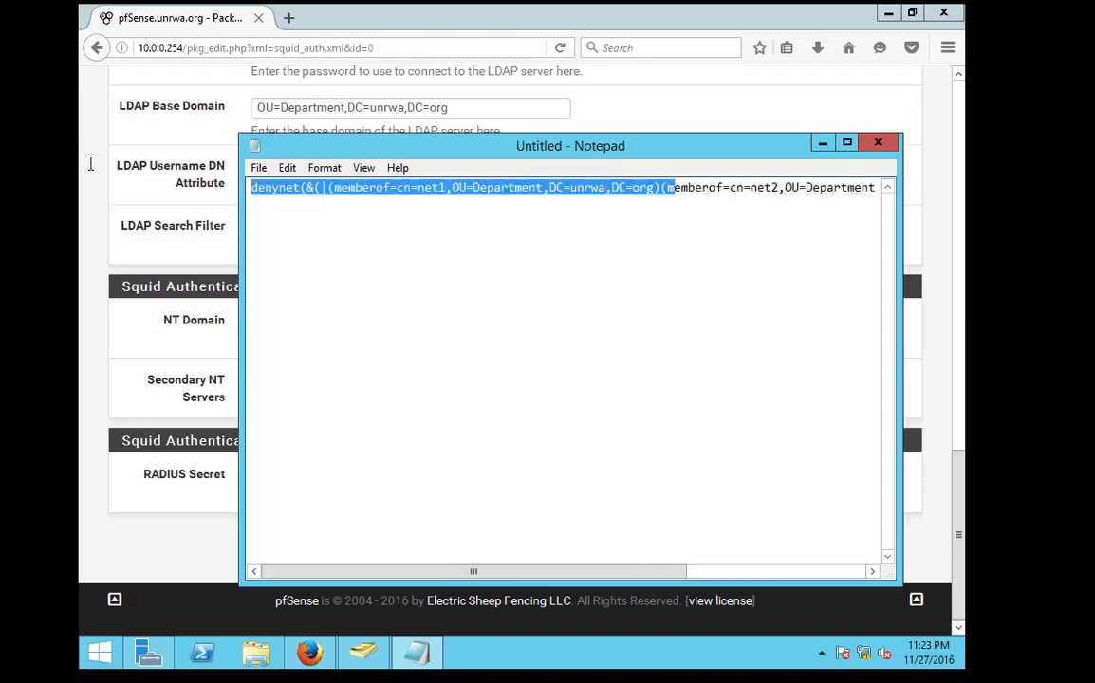
left_click(543, 186)
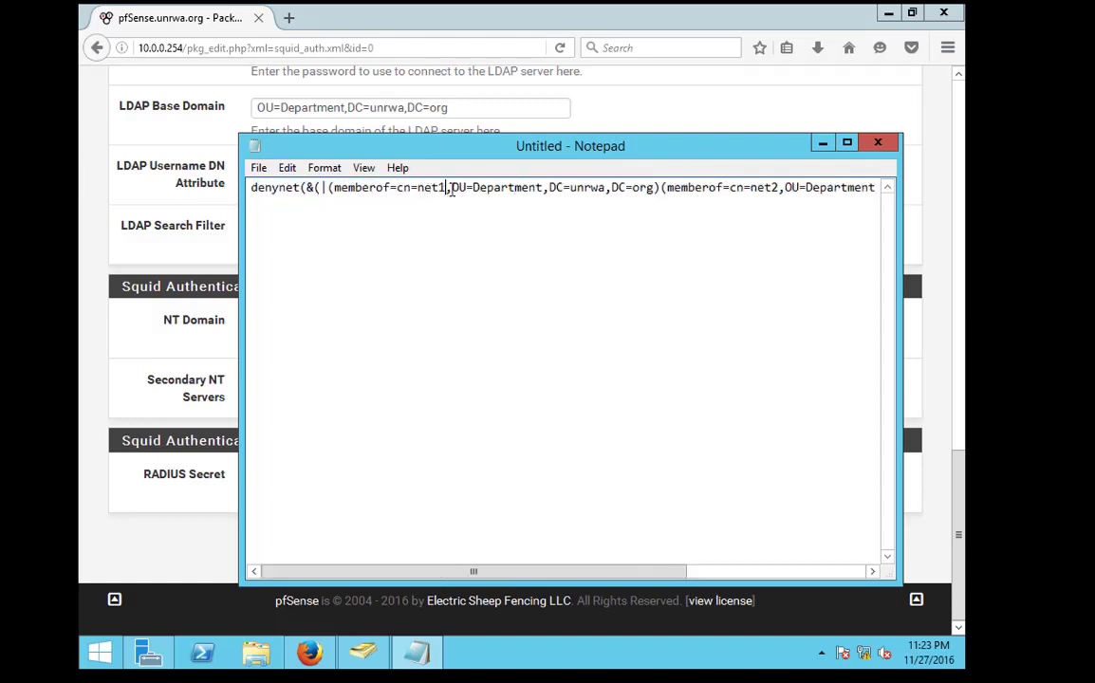
left_click(446, 188)
key("BackSpace")
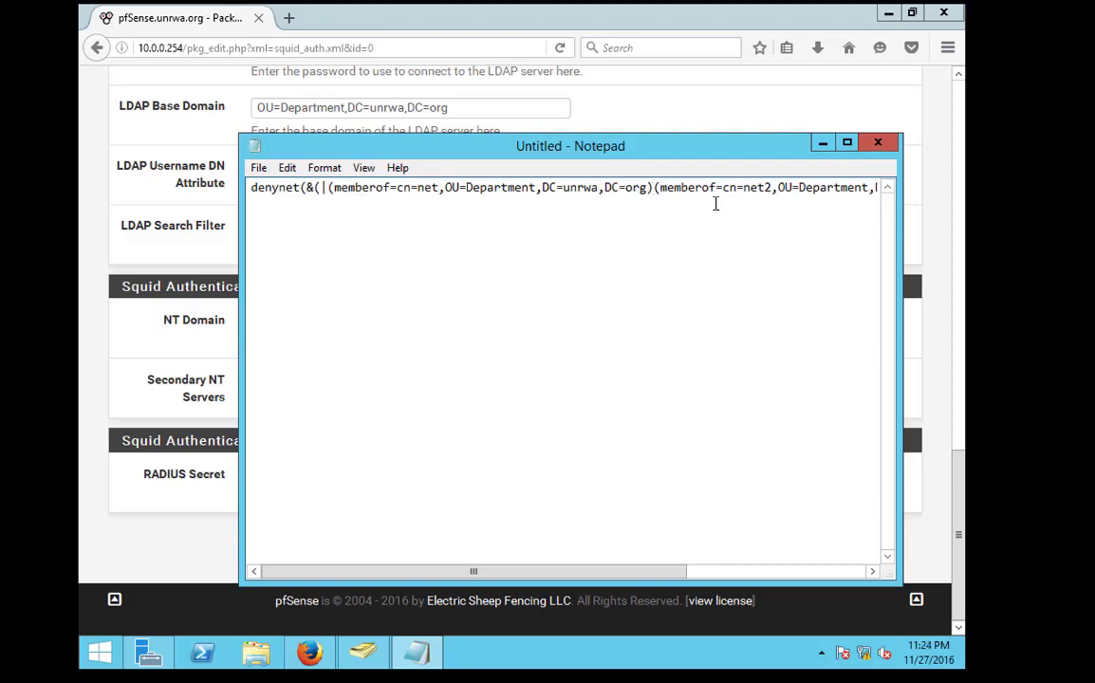
Wrap the second memberof clause in (!( … )) and change net2 to denynet
type("(")
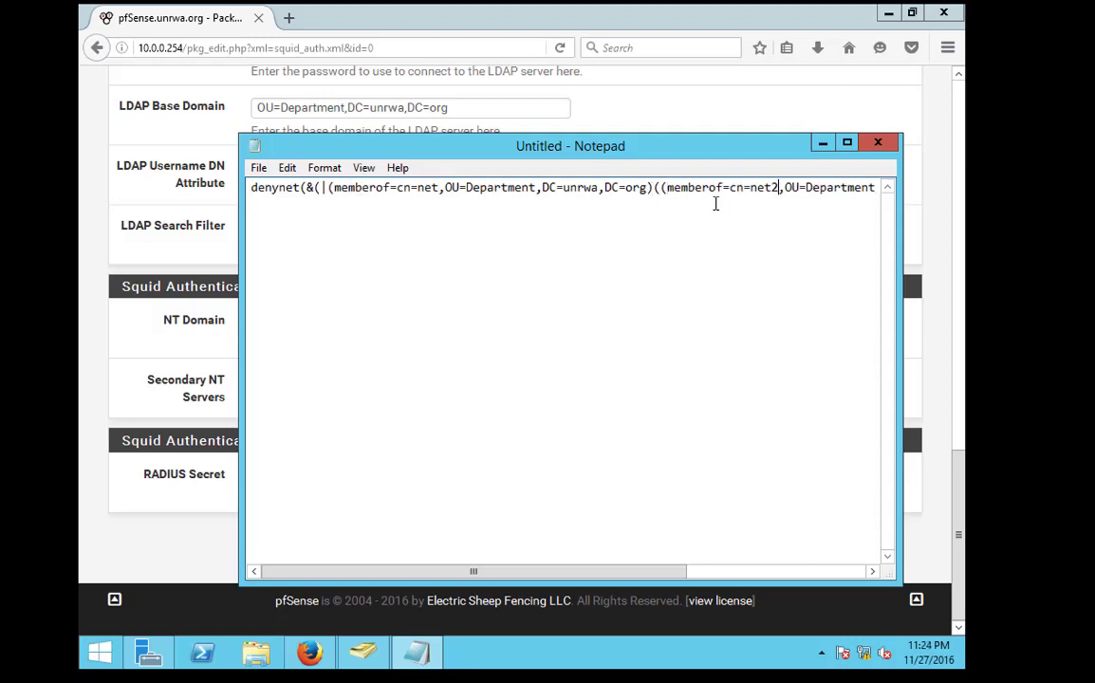
key("Right")
key("Right")
key("Right")
key("Right")
key("Right")
key("Right")
key("Right")
key("Right")
key("Right")
key("Right")
key("Right")
key("Right")
key("Right")
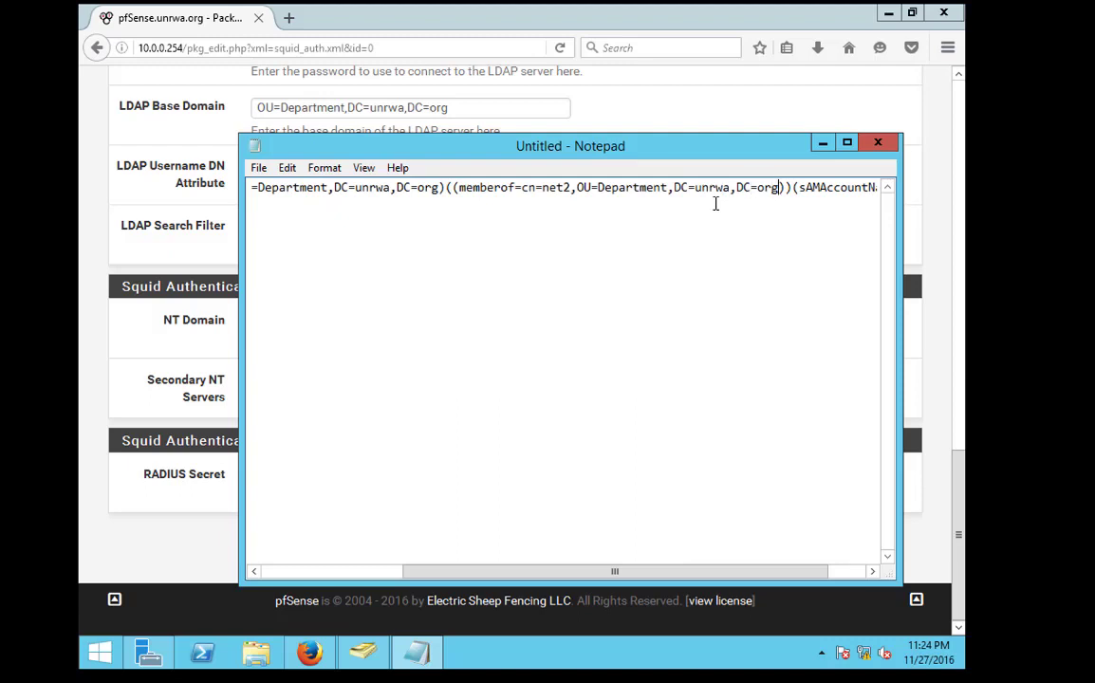
type(")")
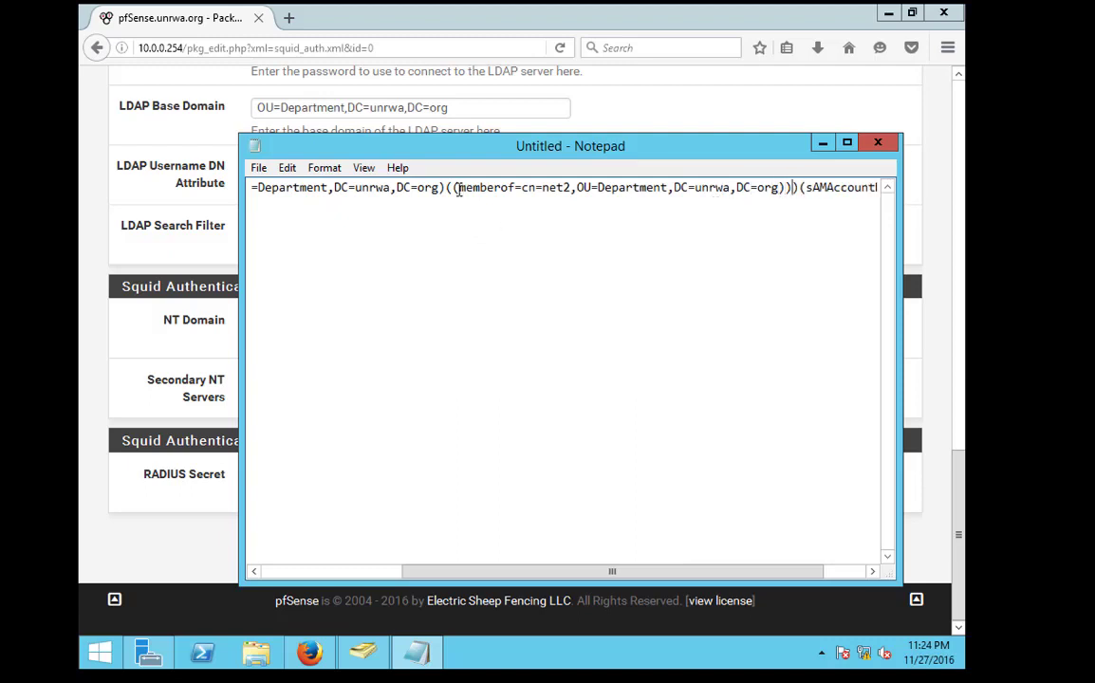
left_click(455, 187)
type("|")
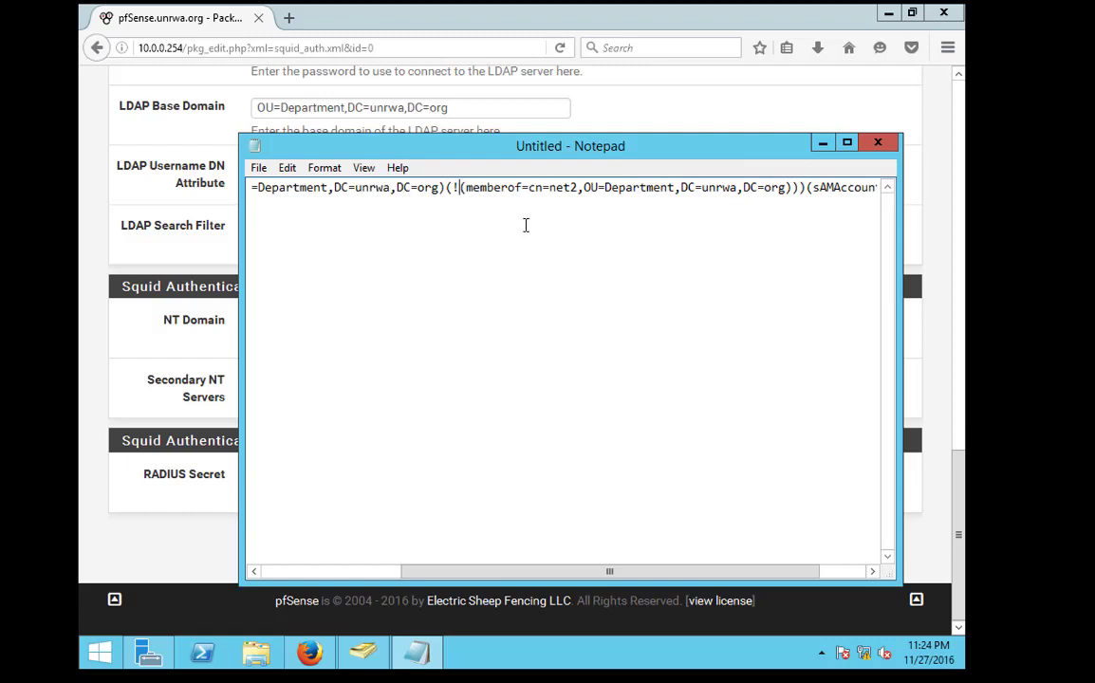
left_click_drag(550, 187, 574, 187)
type("denynet")
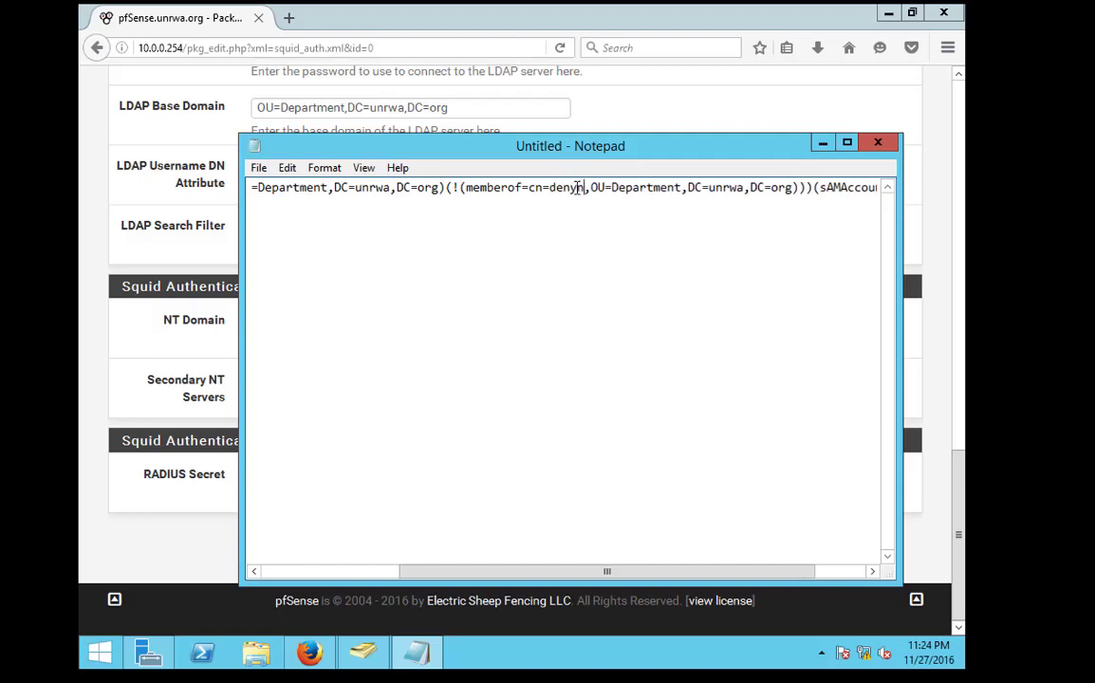
key("ctrl+a")
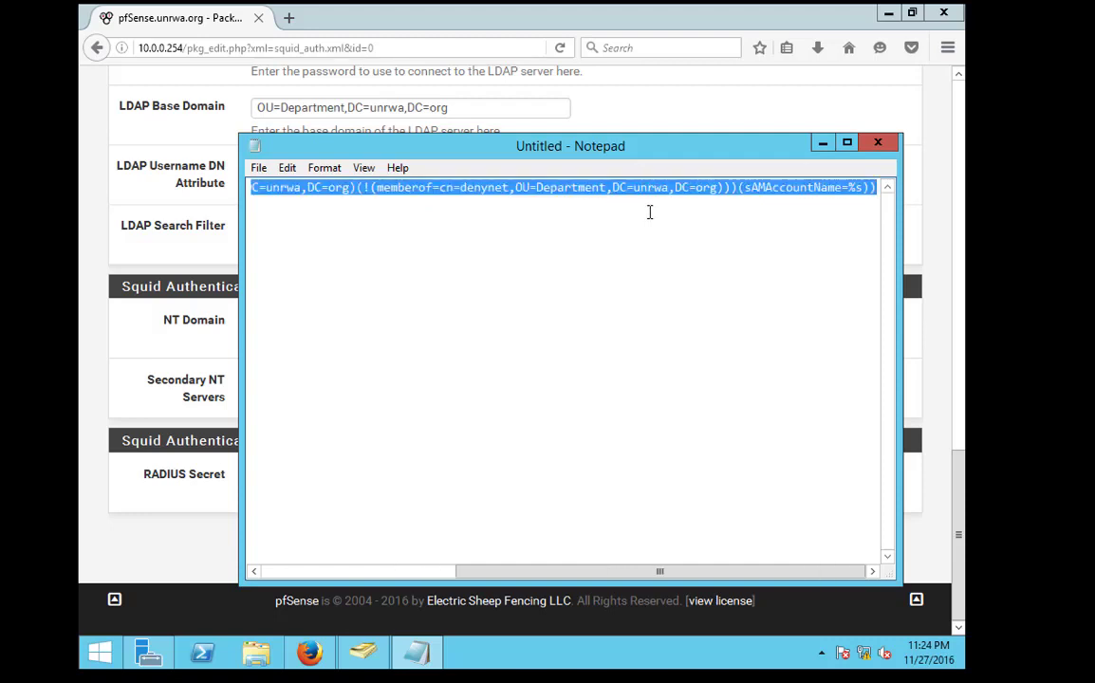
left_click(203, 277)
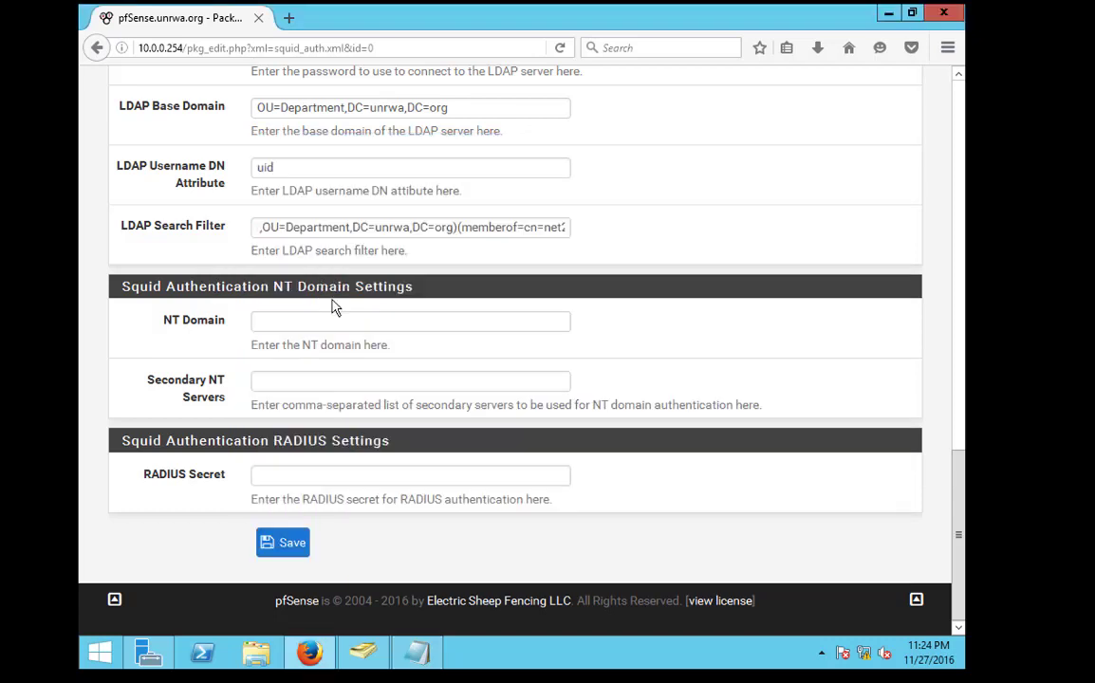
Paste the edited filter into pfSense's LDAP Search Filter field
left_click(361, 232)
key("ctrl+a")
key("ctrl+v")
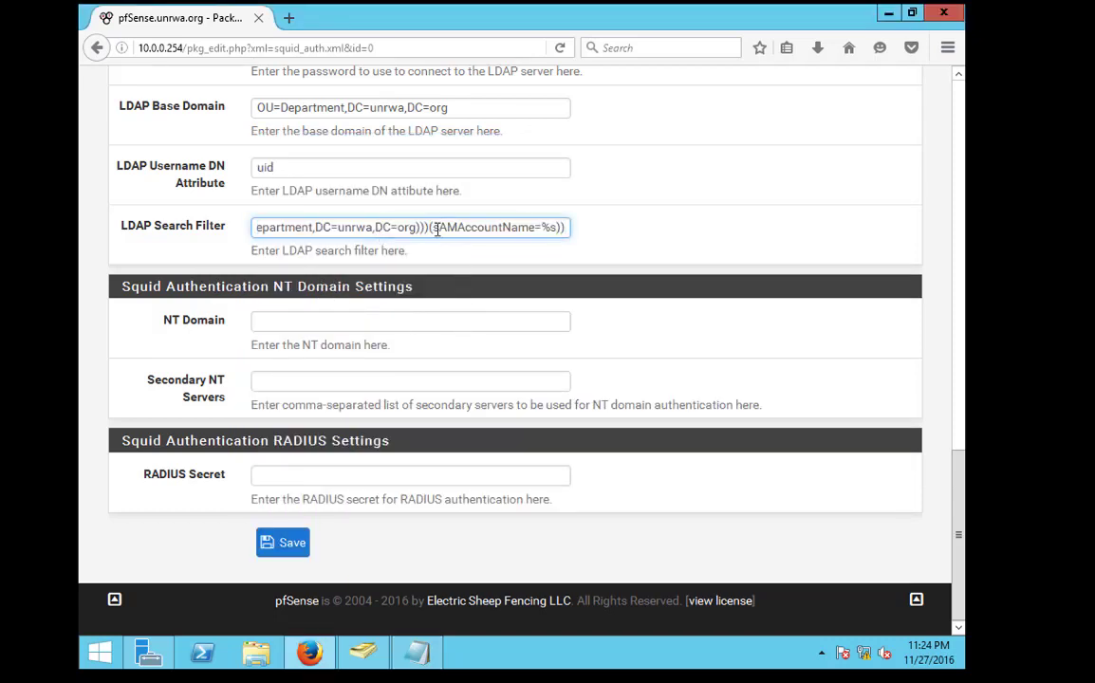
key("ctrl+a")
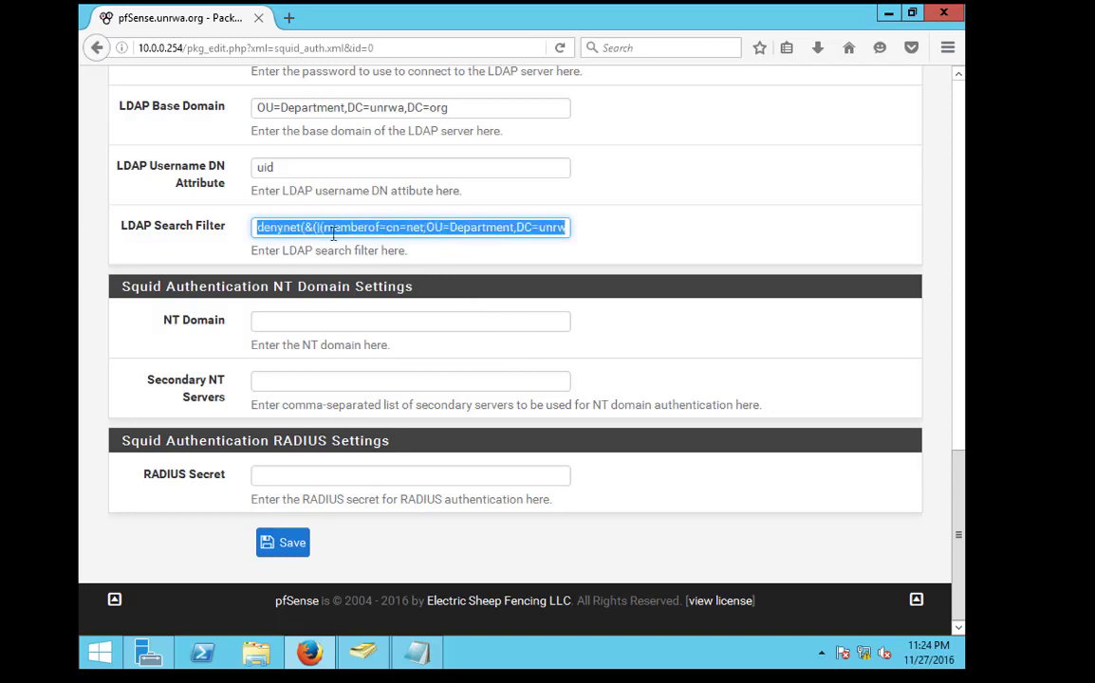
left_click_drag(593, 223, 612, 221)
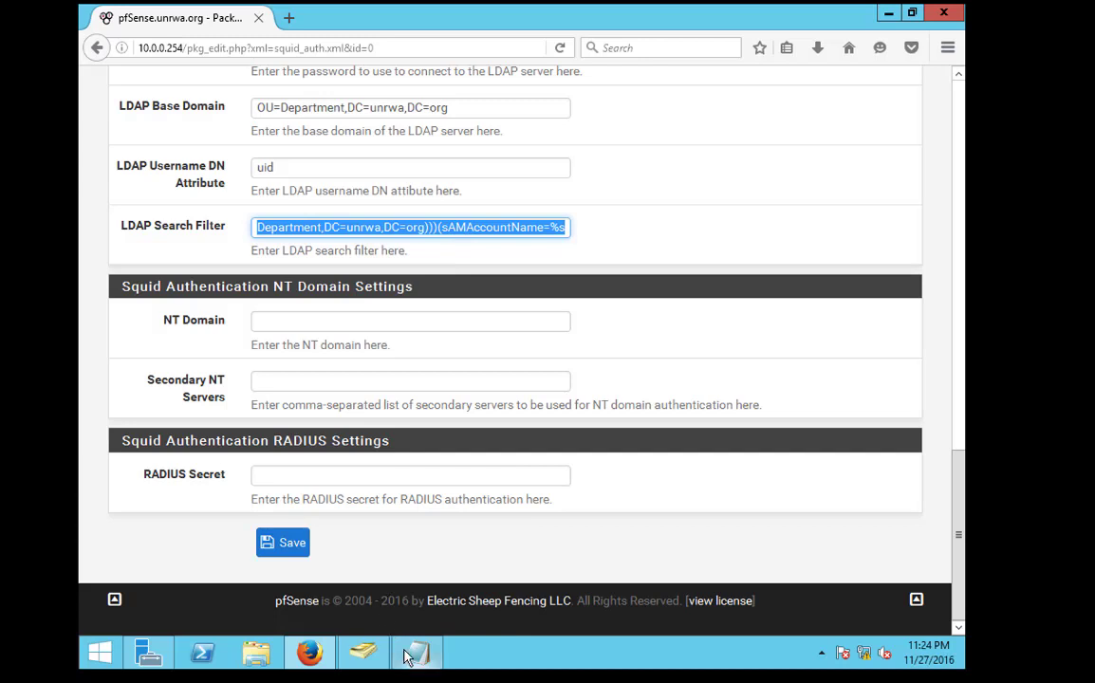
left_click_drag(477, 222, 756, 266)
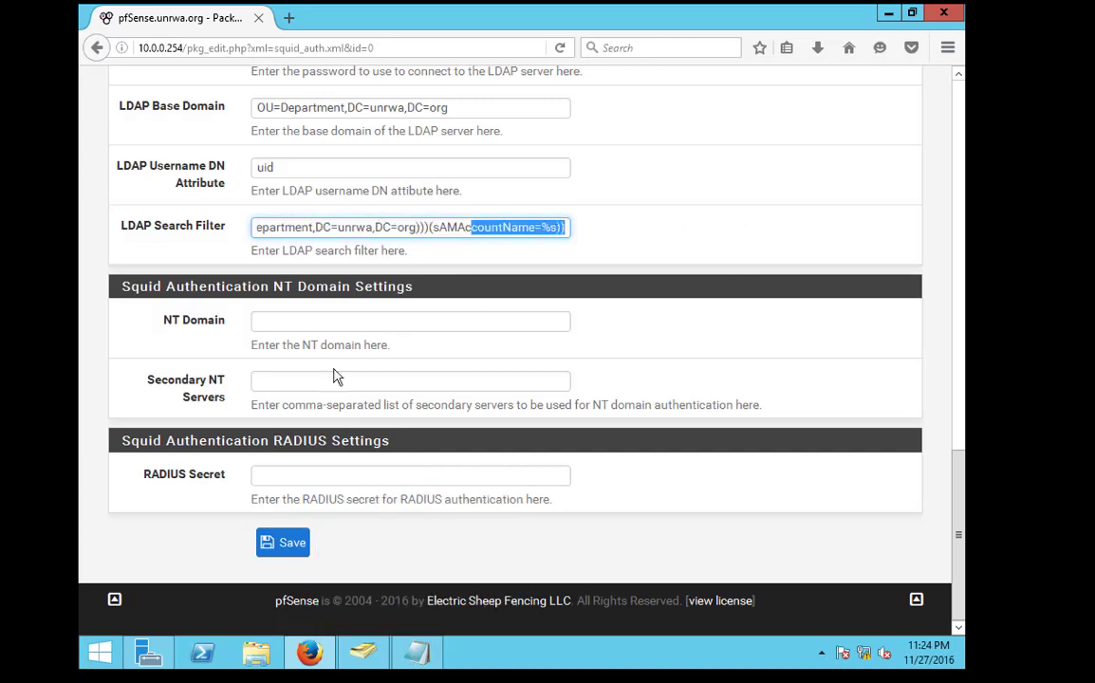
Remove the stray denynet prefix, paste the final denynet-excluding filter, and save
triple_click(402, 228)
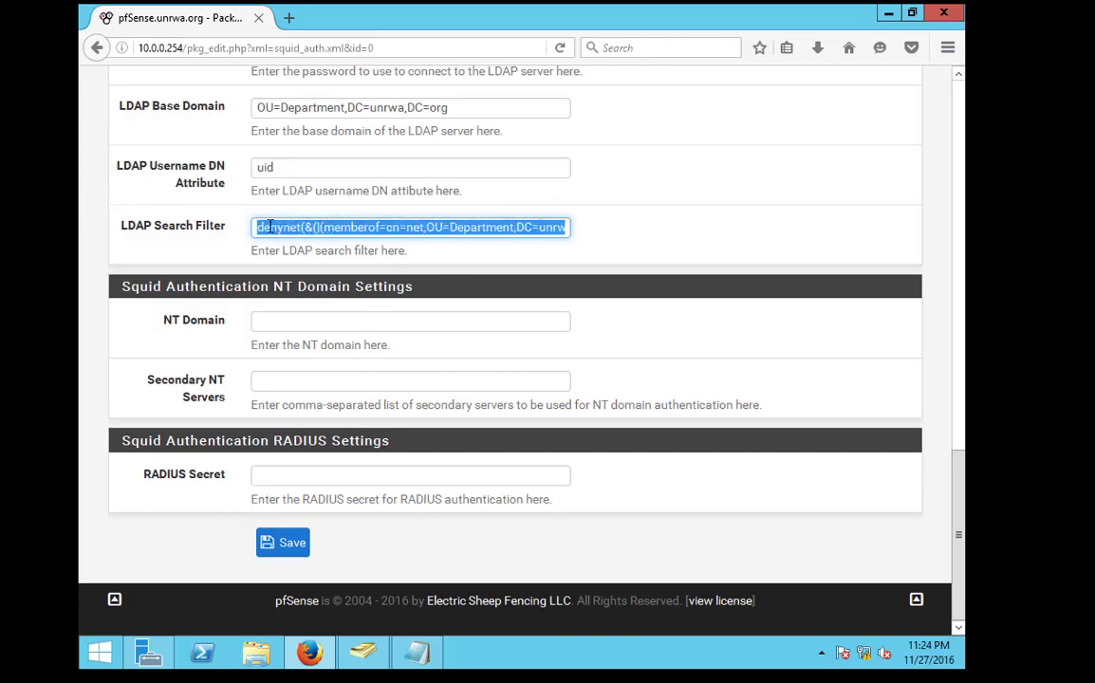
left_click_drag(269, 228, 152, 228)
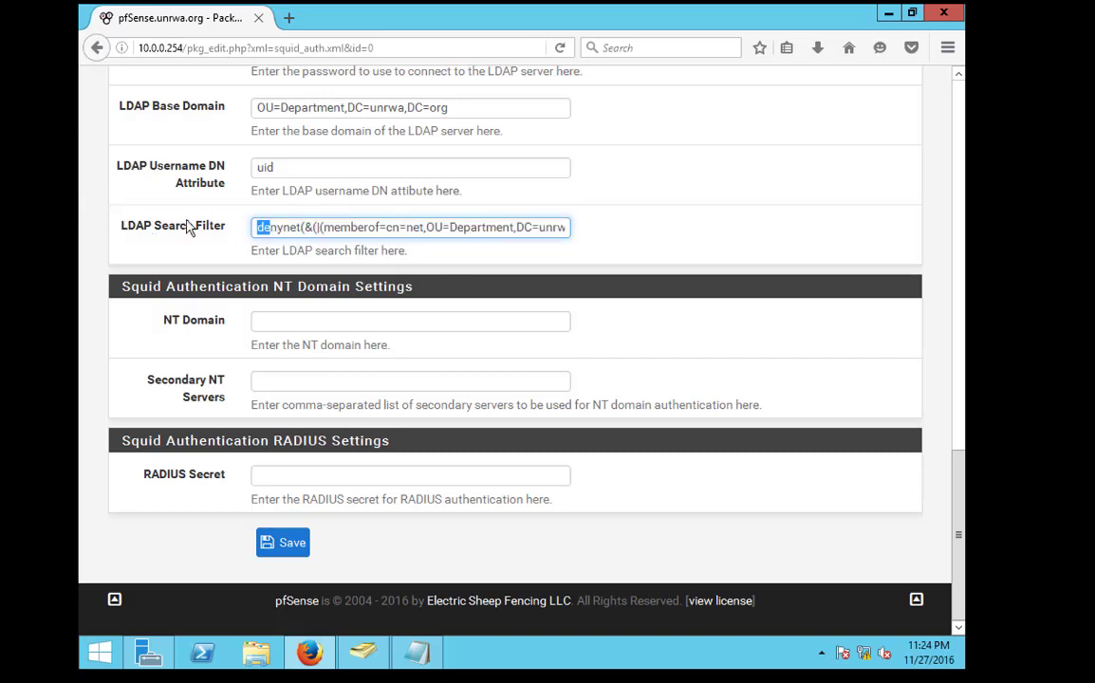
left_click_drag(300, 230, 228, 235)
key("BackSpace")
key("Delete")
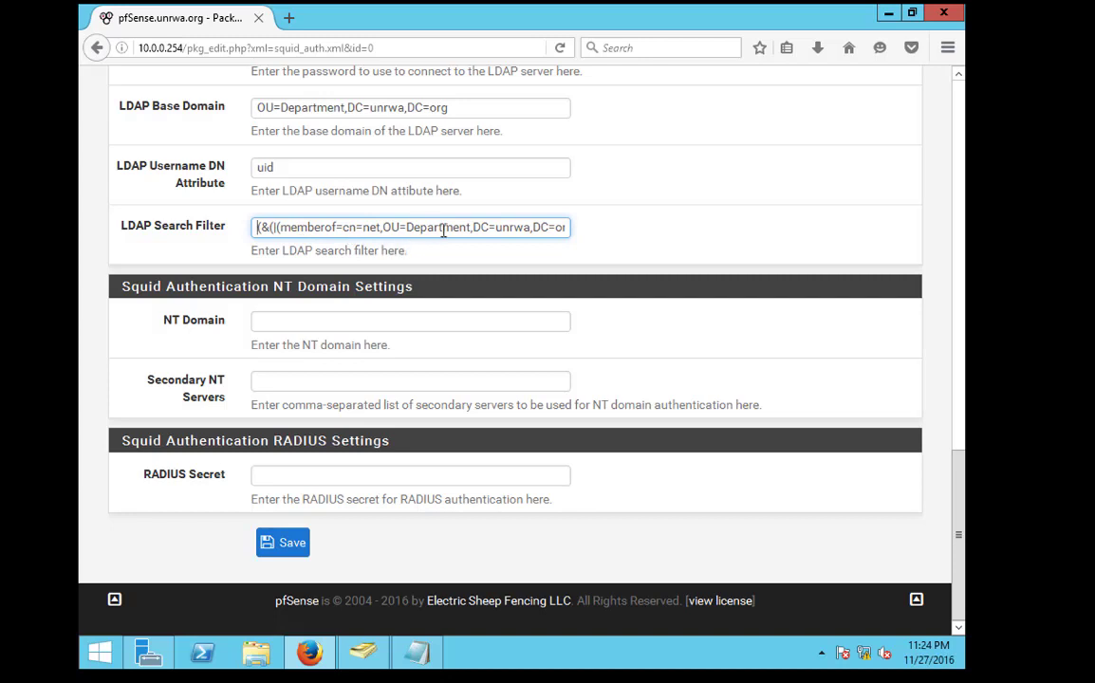
key("ctrl+a")
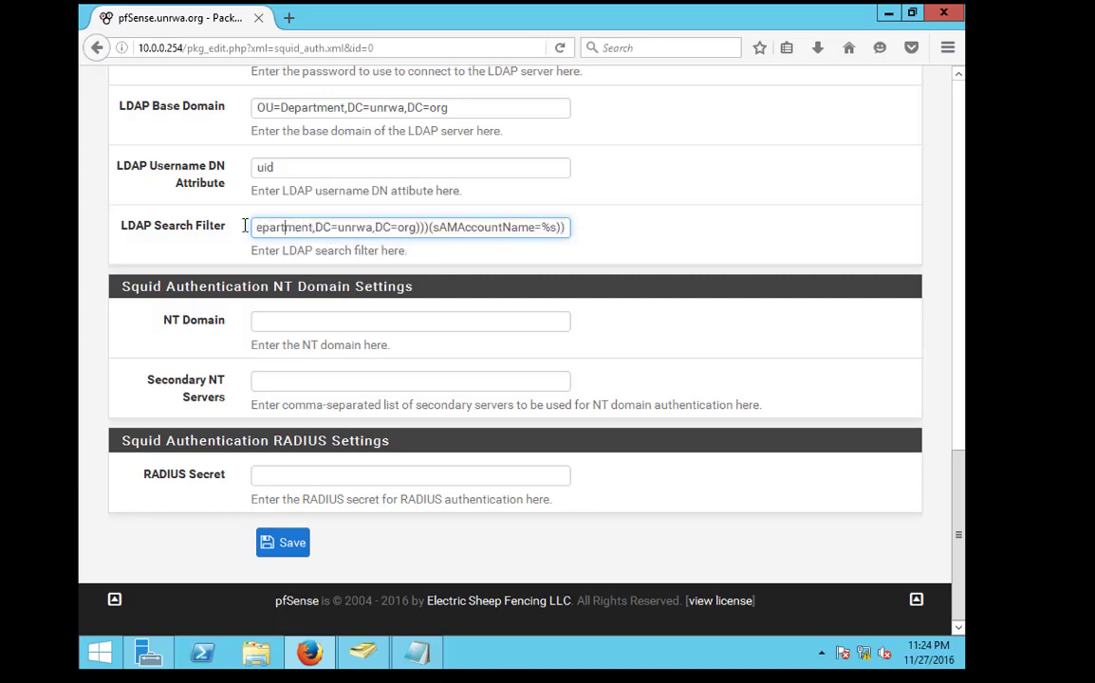
key("ctrl+v")
key("ctrl+a")
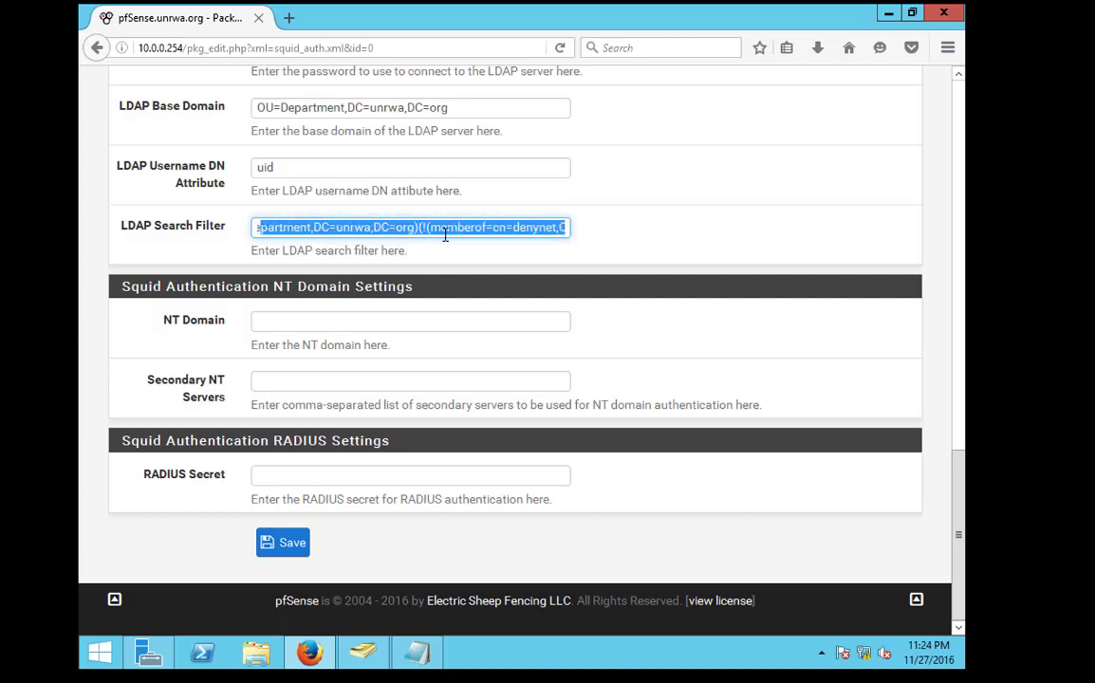
left_click(559, 227)
key("ctrl+a")
key("ctrl+v")
key("ctrl+a")
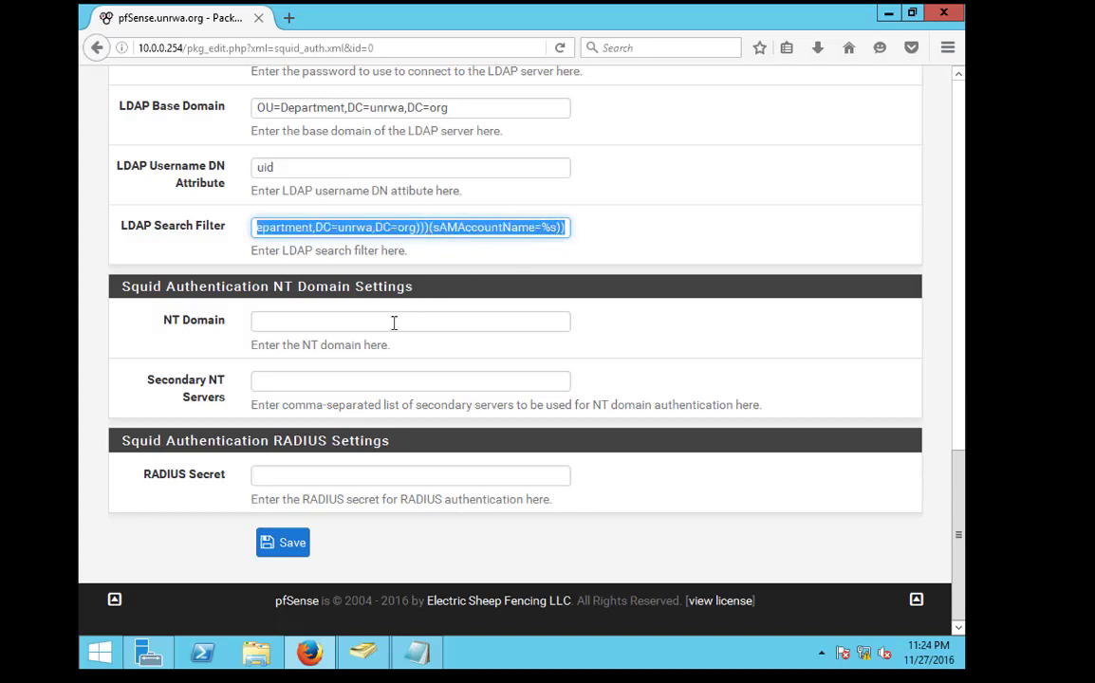
left_click(280, 537)
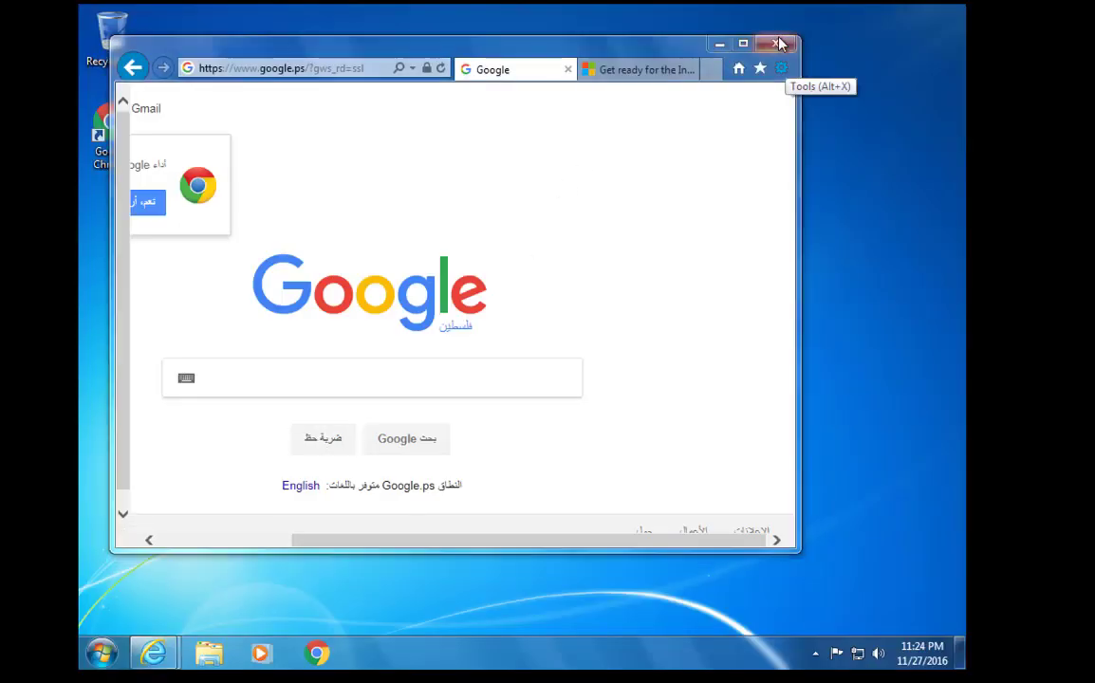
Close Internet Explorer and log off the current Windows user
left_click(776, 43)
left_click(462, 309)
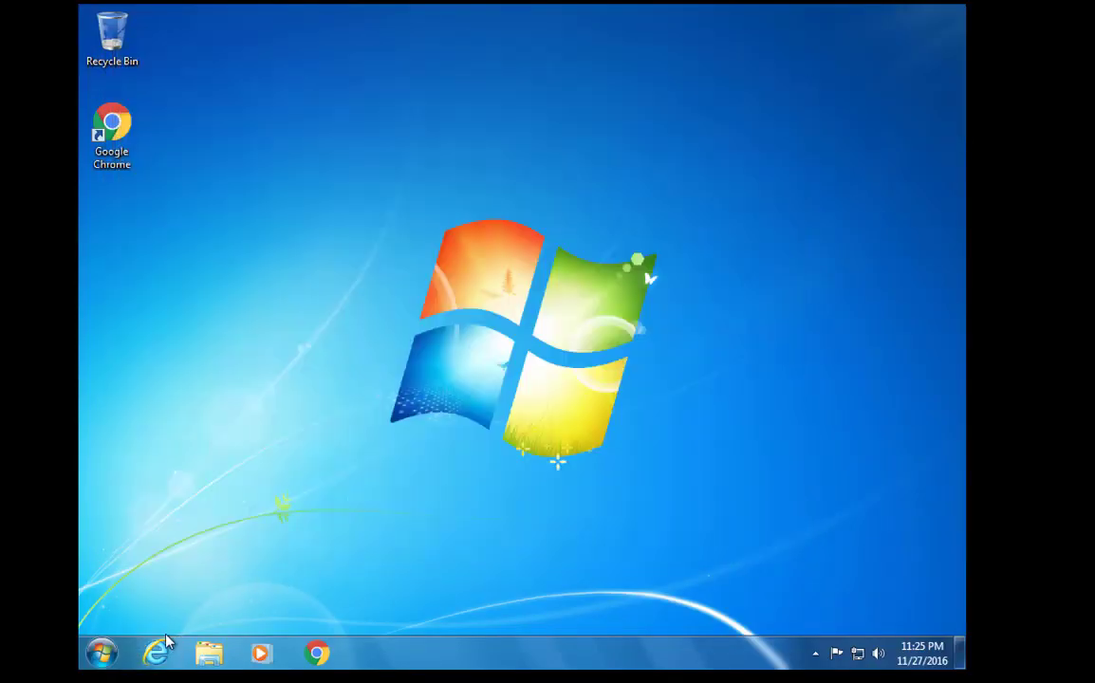
left_click(156, 652)
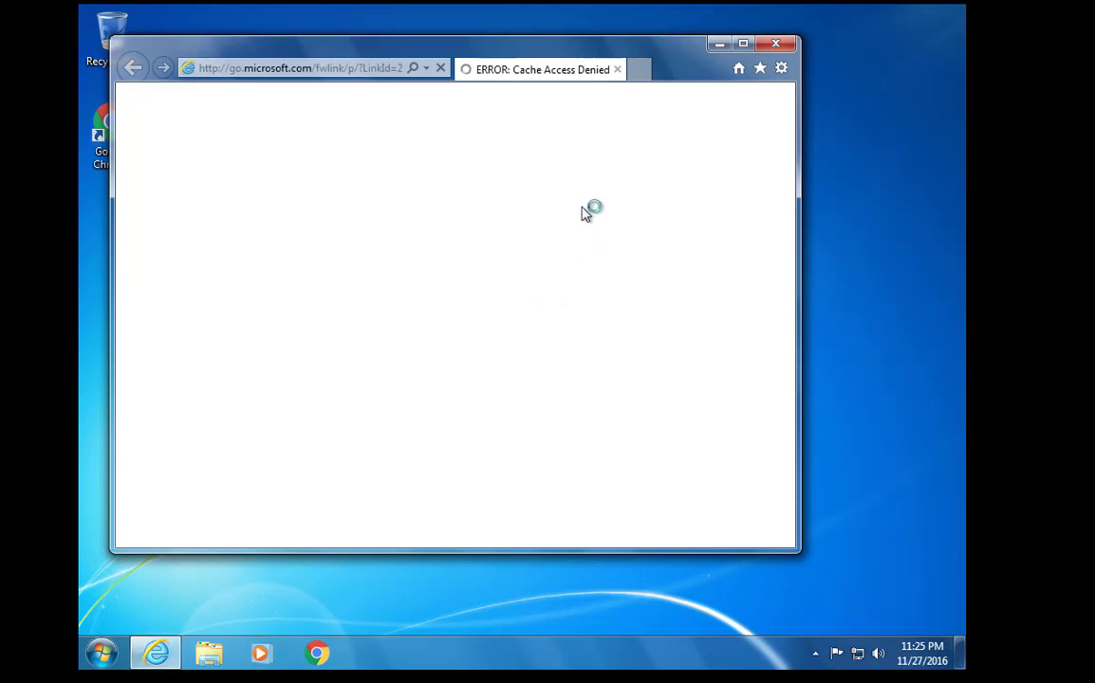
left_click(775, 42)
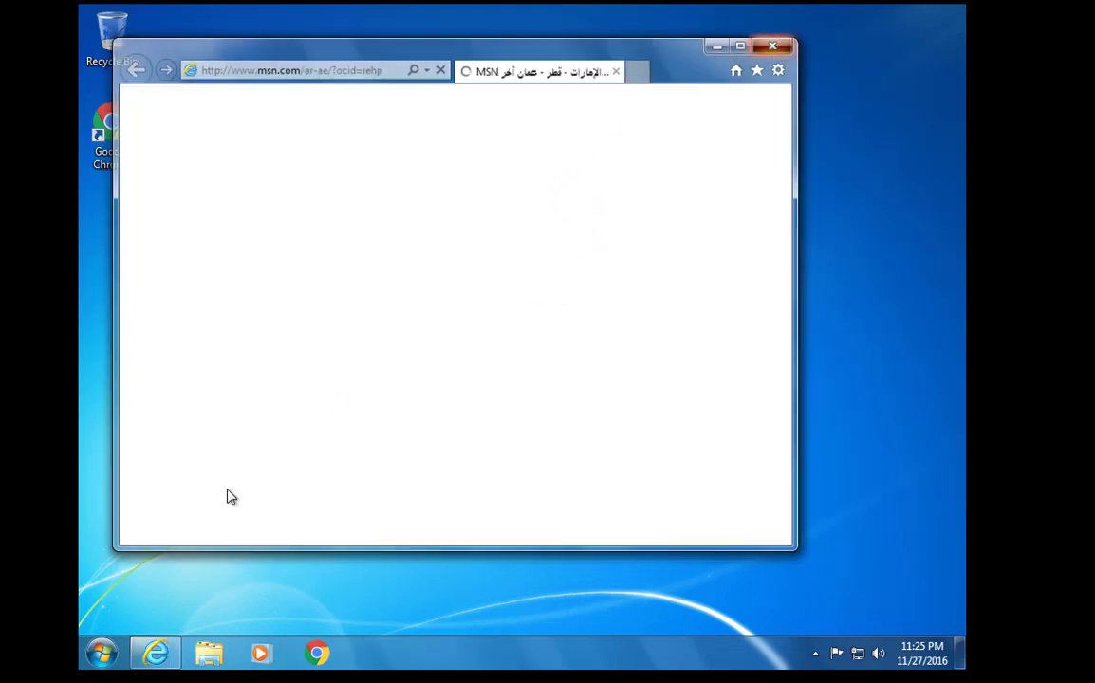
left_click(100, 653)
left_click(379, 609)
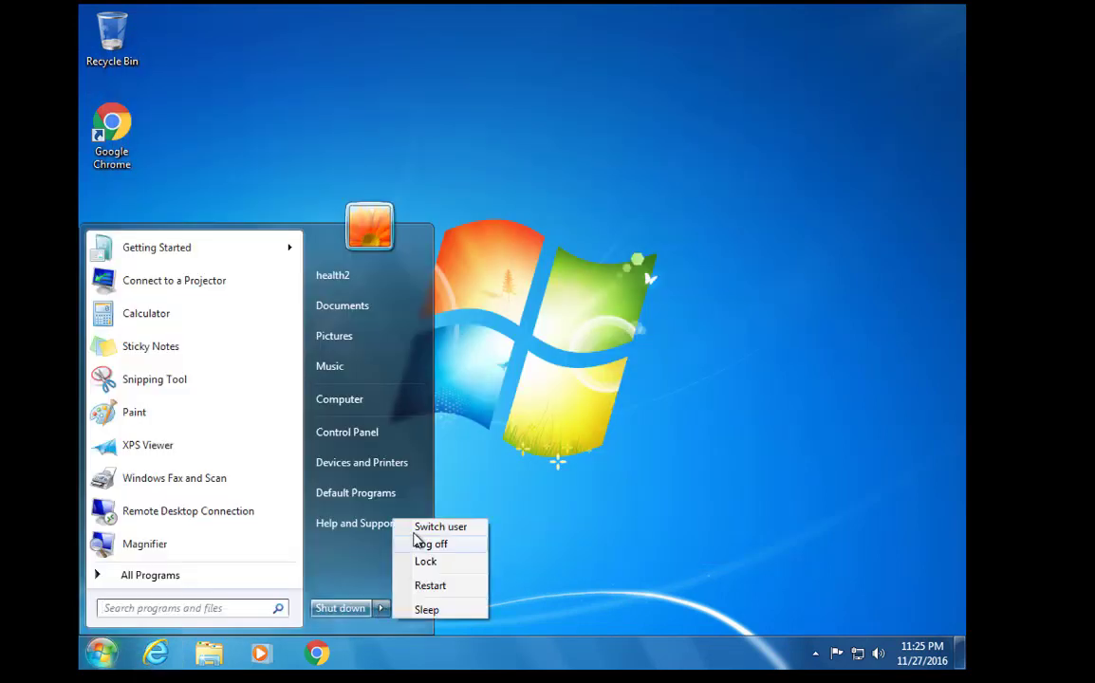
left_click(417, 545)
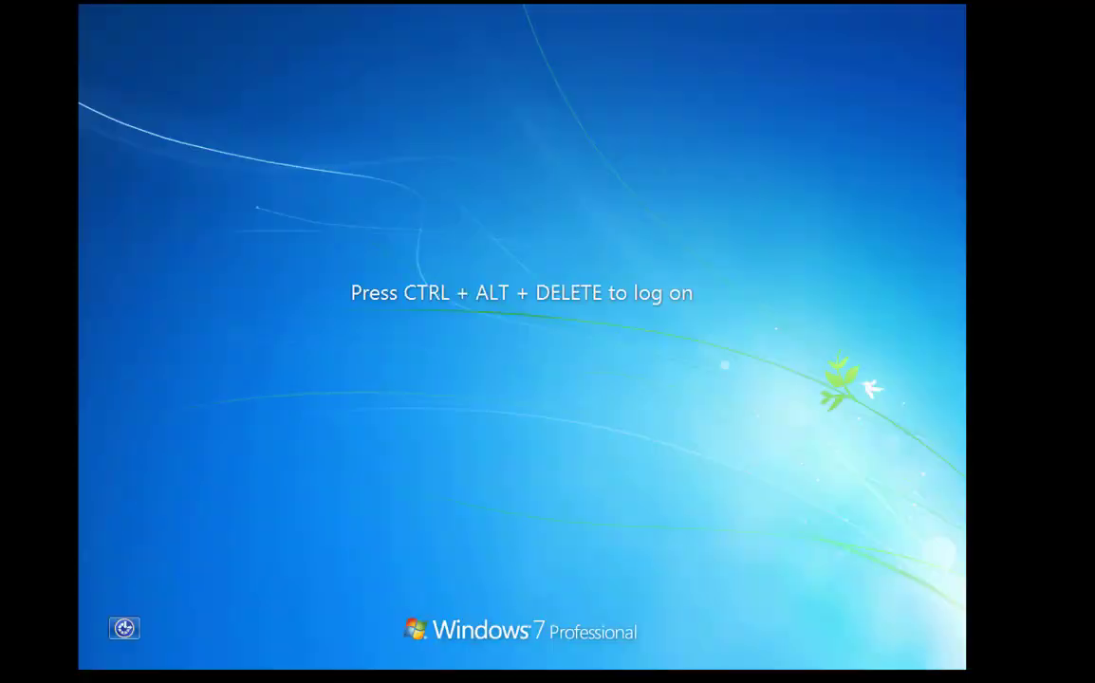
Sign in as the sales domain user through Switch User > Other User
key("ctrl+alt+Delete")
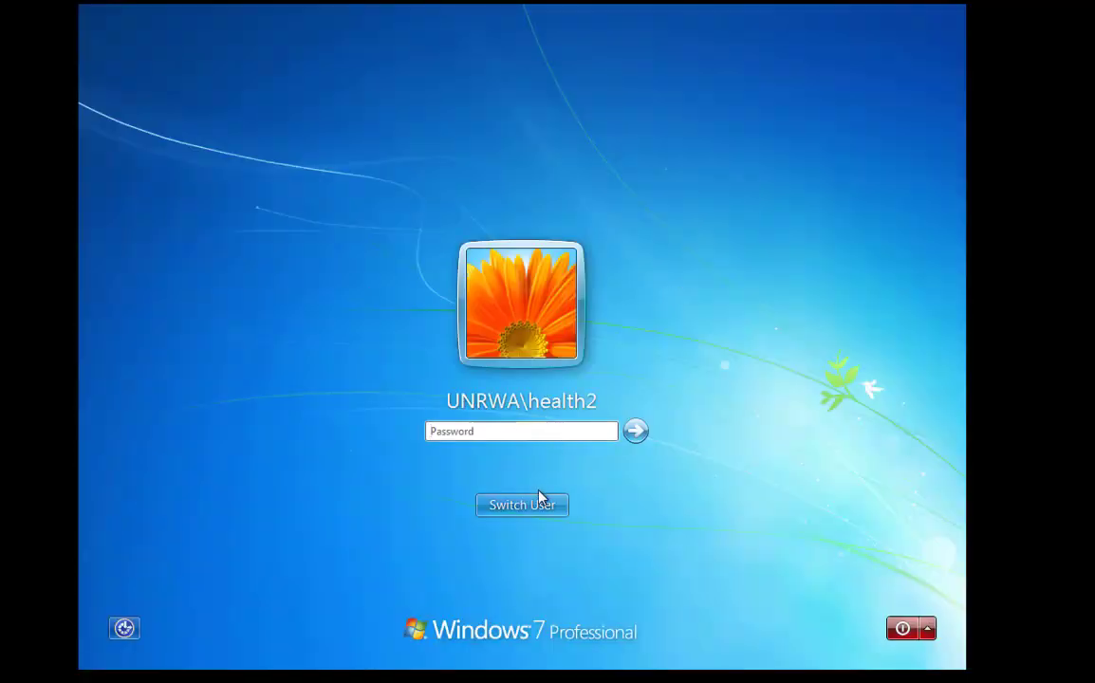
left_click(539, 498)
left_click(588, 407)
type("sales1")
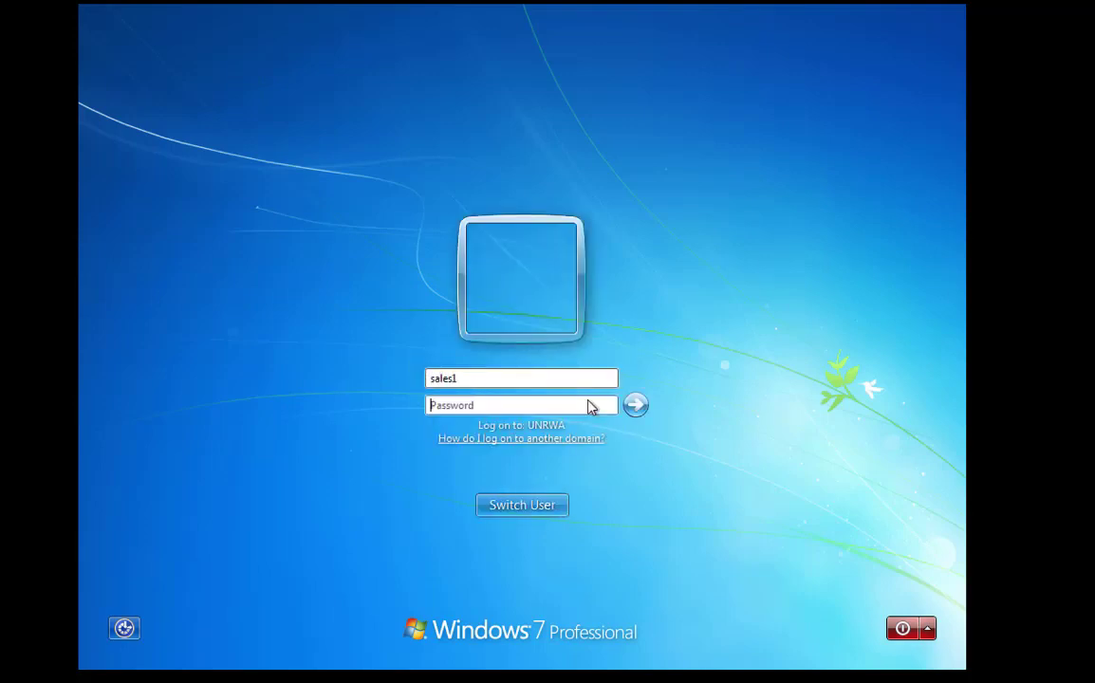
type("**")
key("Return")
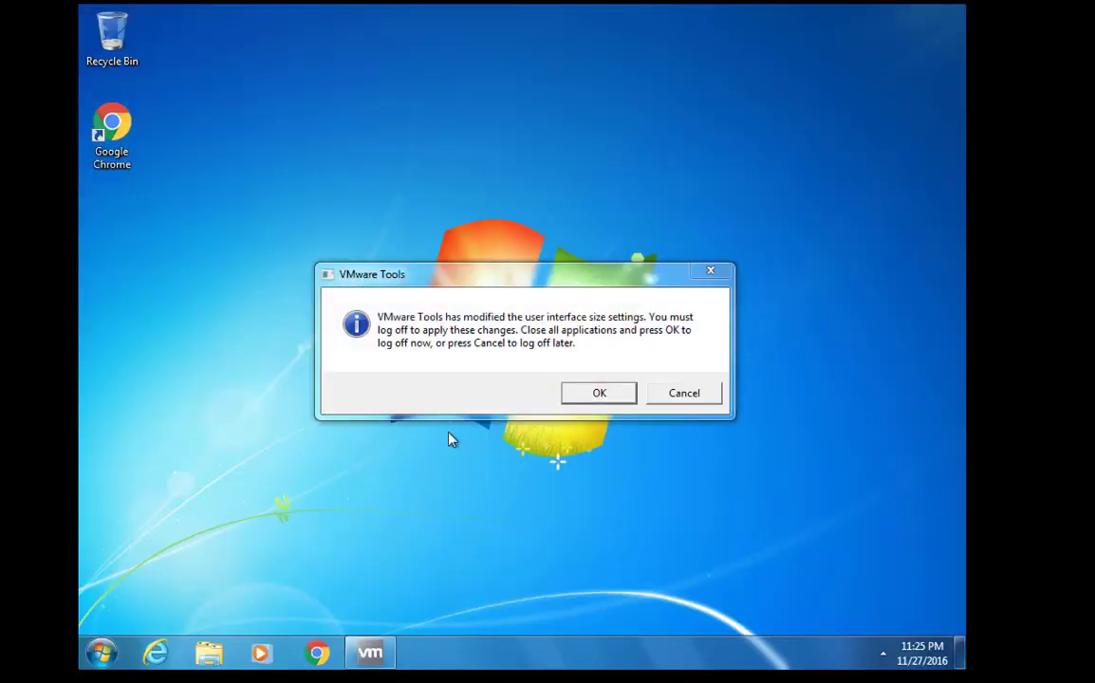
Point Internet Explorer's LAN proxy to 10.0.0.254 port 8080 and dismiss the IE 11 setup prompt
left_click(684, 393)
left_click(155, 653)
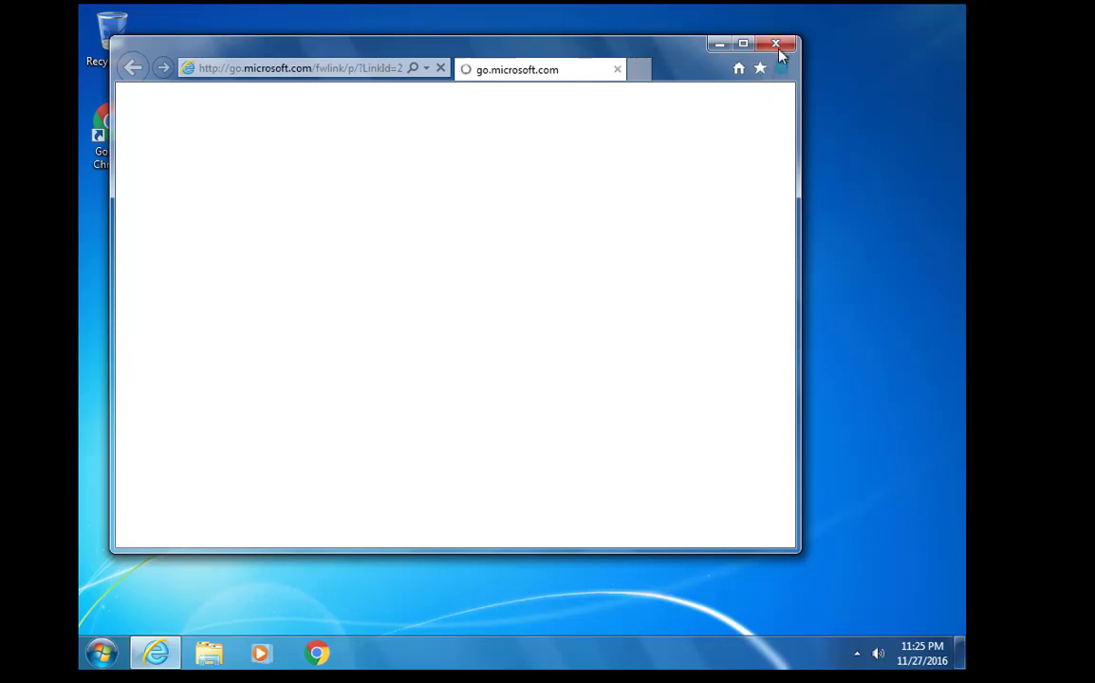
left_click(781, 72)
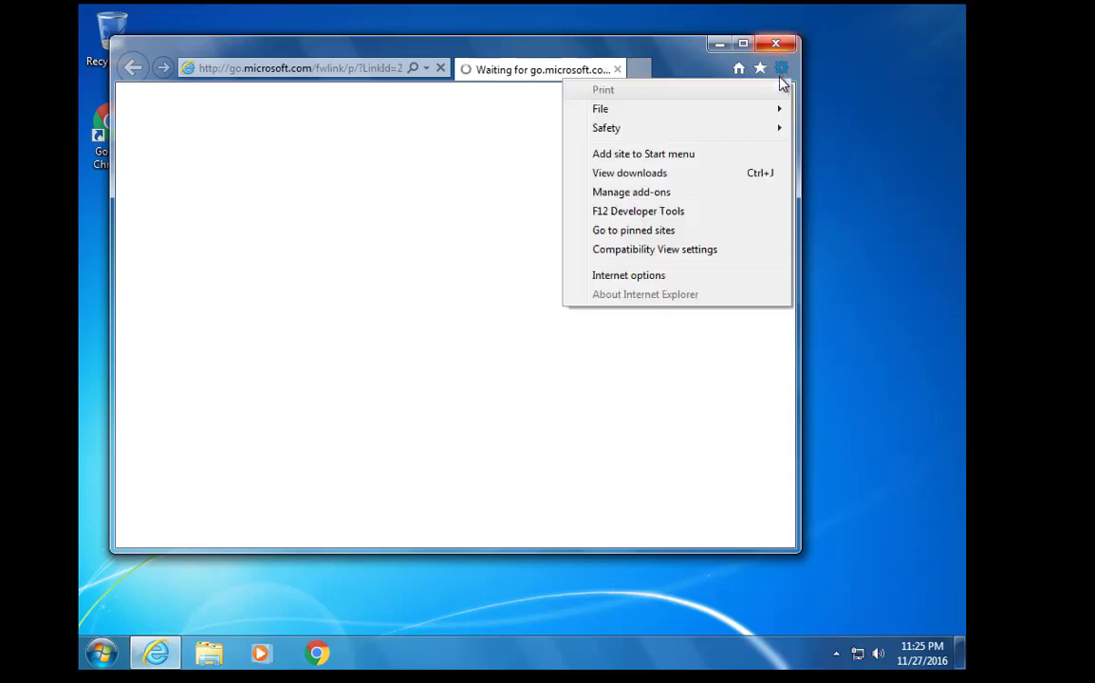
left_click(701, 281)
left_click(337, 88)
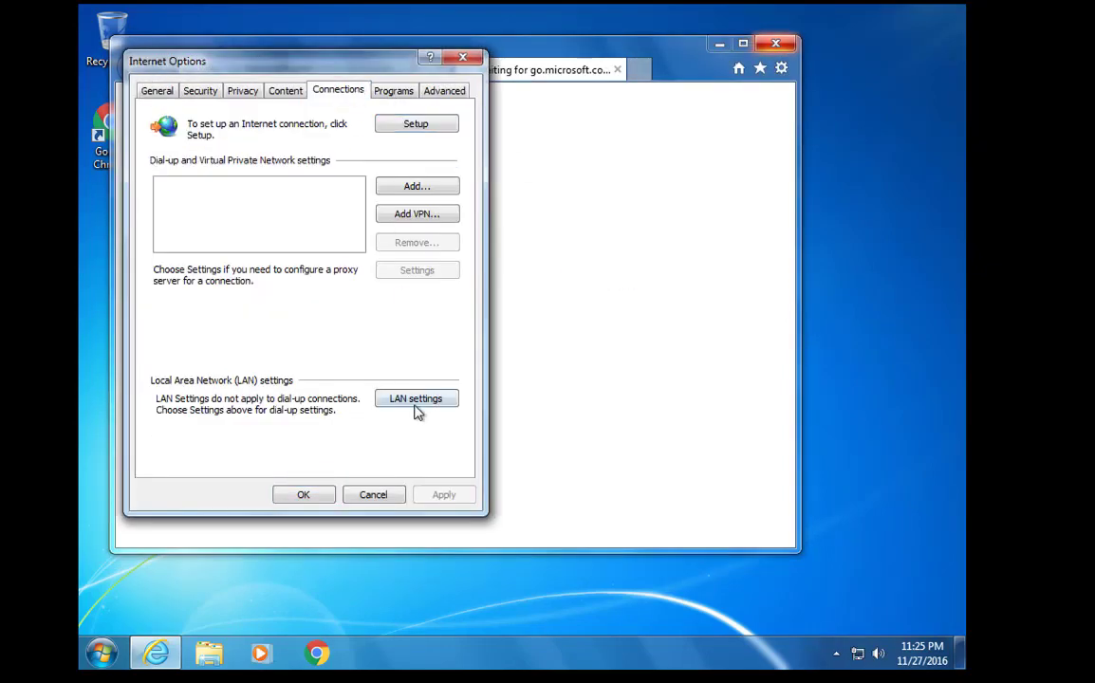
left_click(415, 400)
left_click(215, 250)
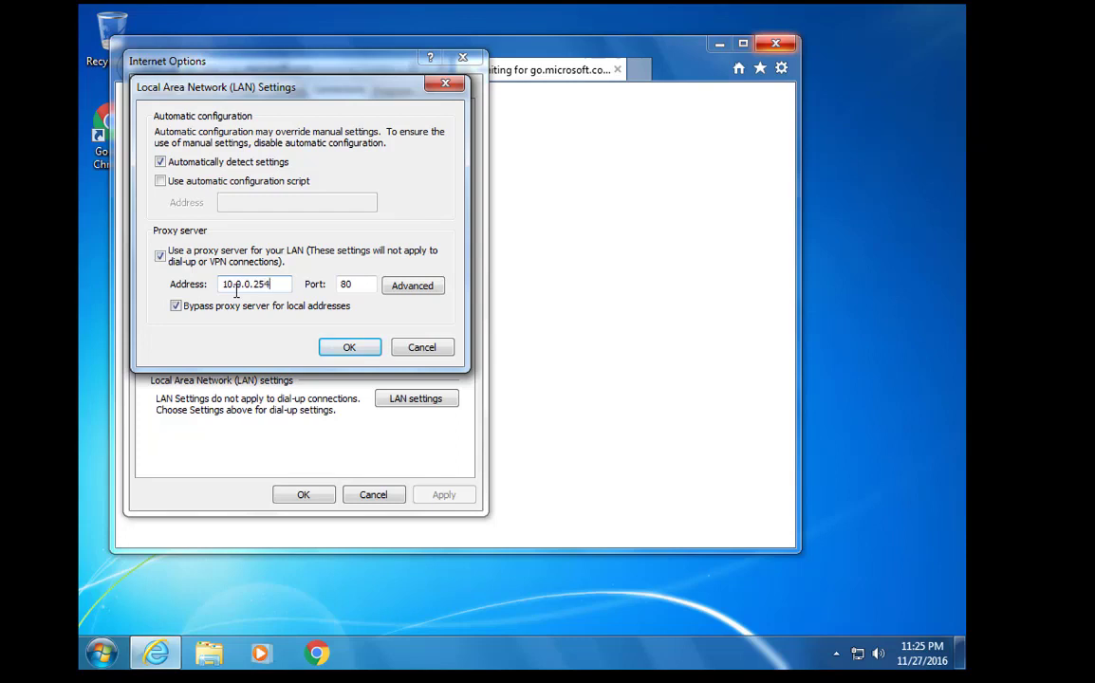
key("Tab")
type("8080")
left_click(351, 348)
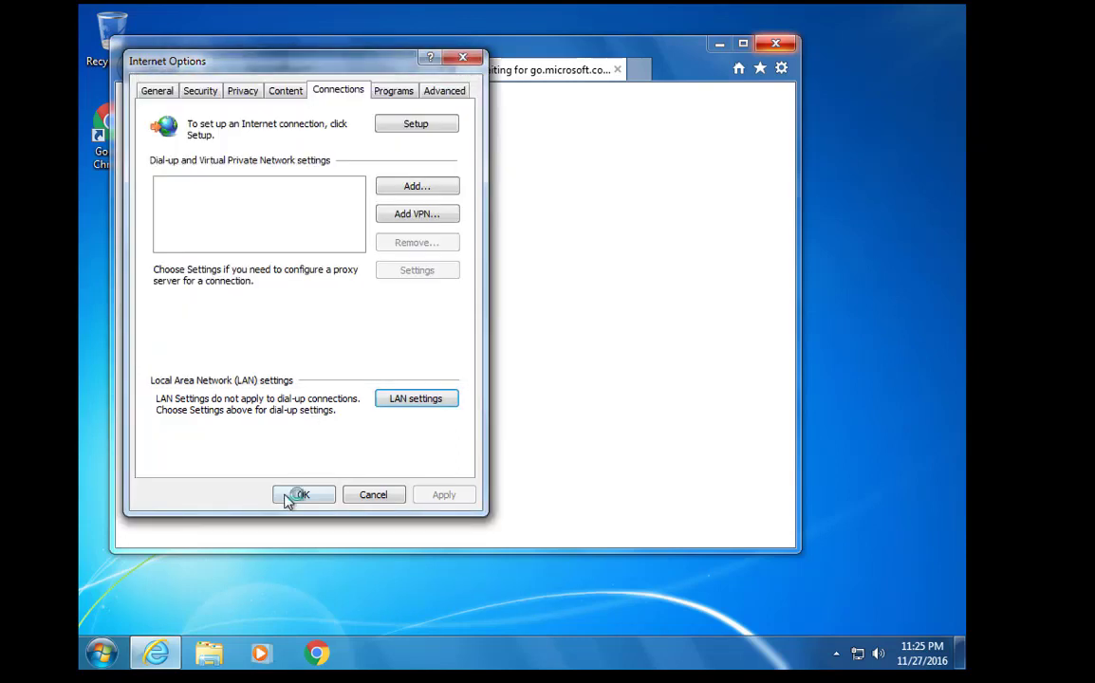
left_click(287, 500)
left_click(441, 69)
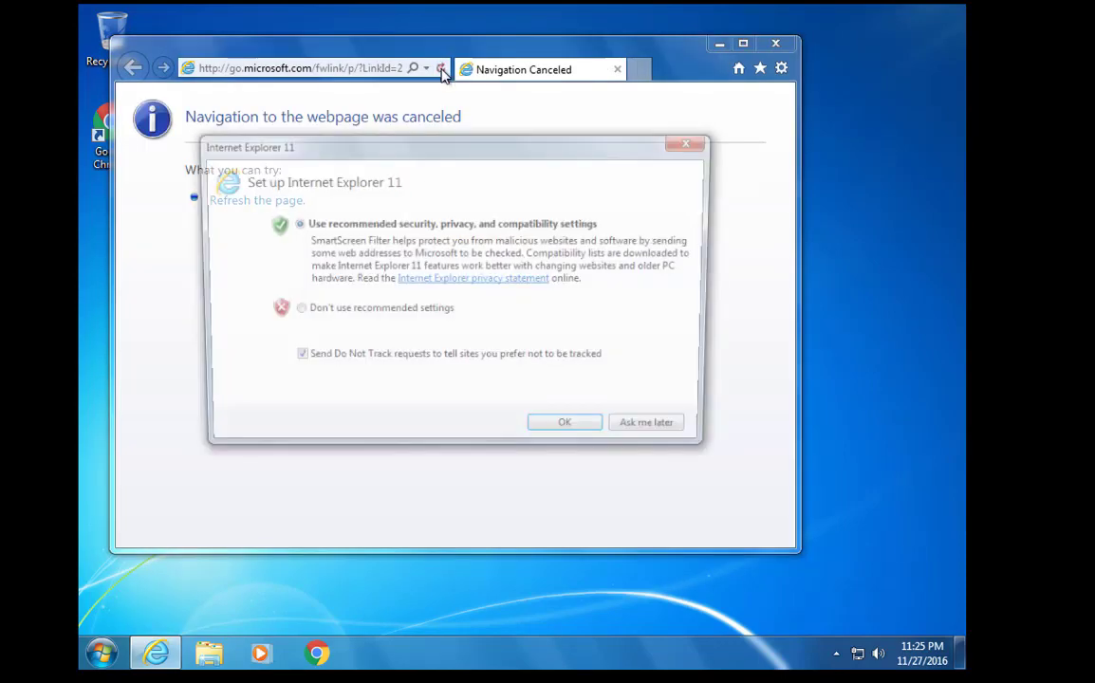
left_click(564, 422)
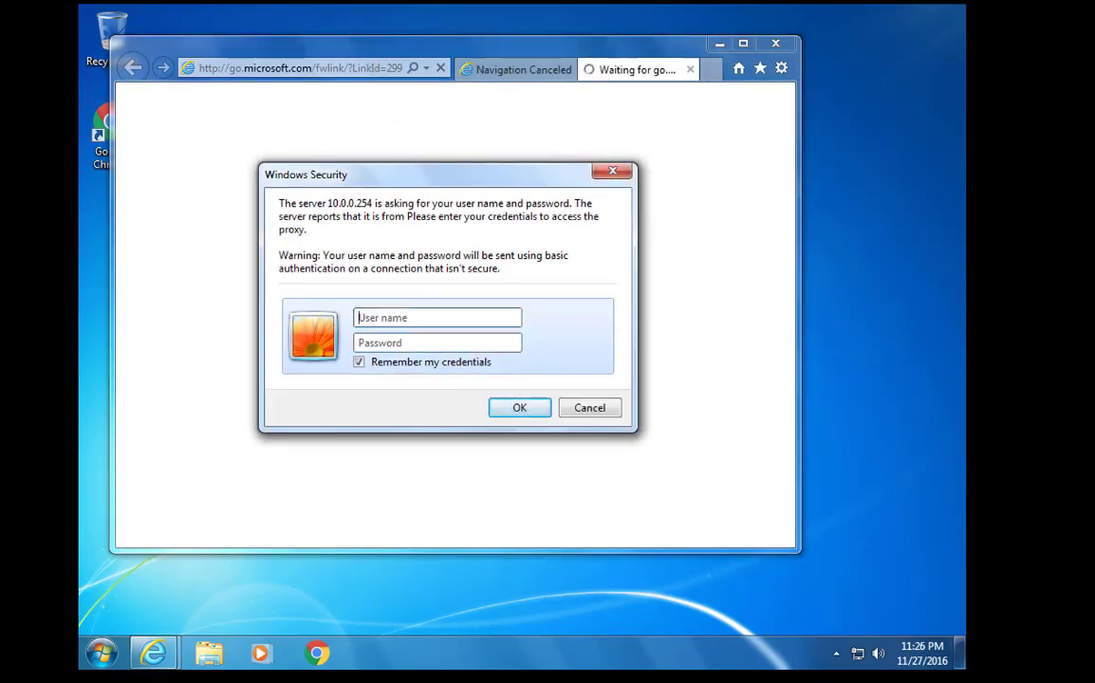
Log in to the proxy with a domain user's name and password, then reload to show MSN
left_click(412, 325)
type("hr1")
key("Tab")
type("1")
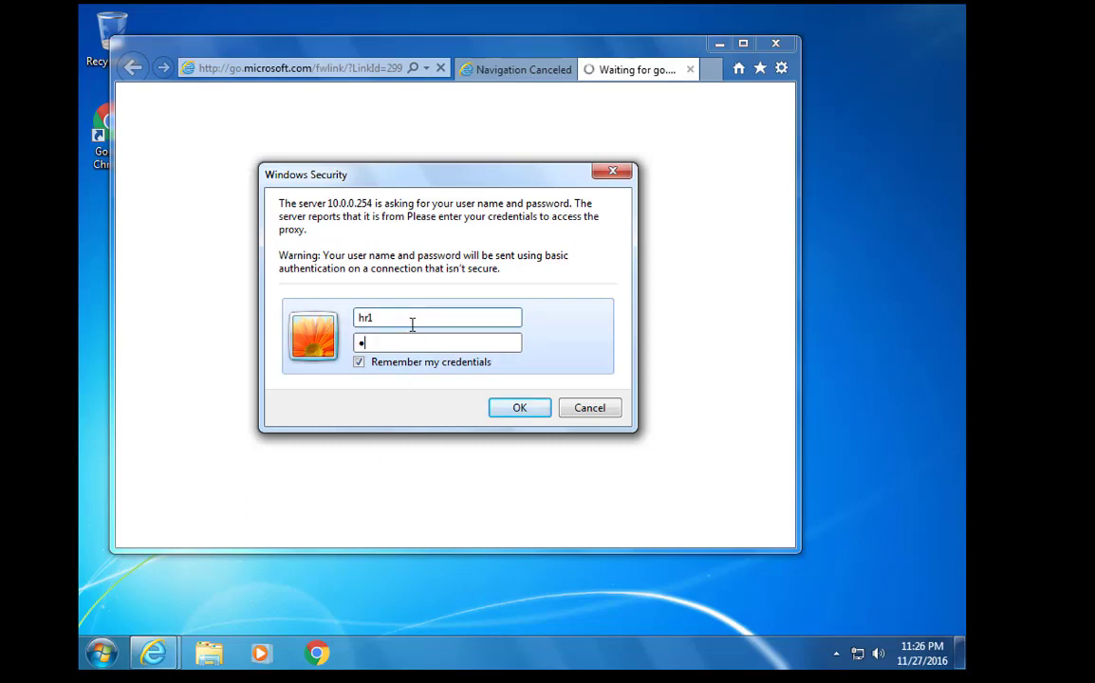
key("Return")
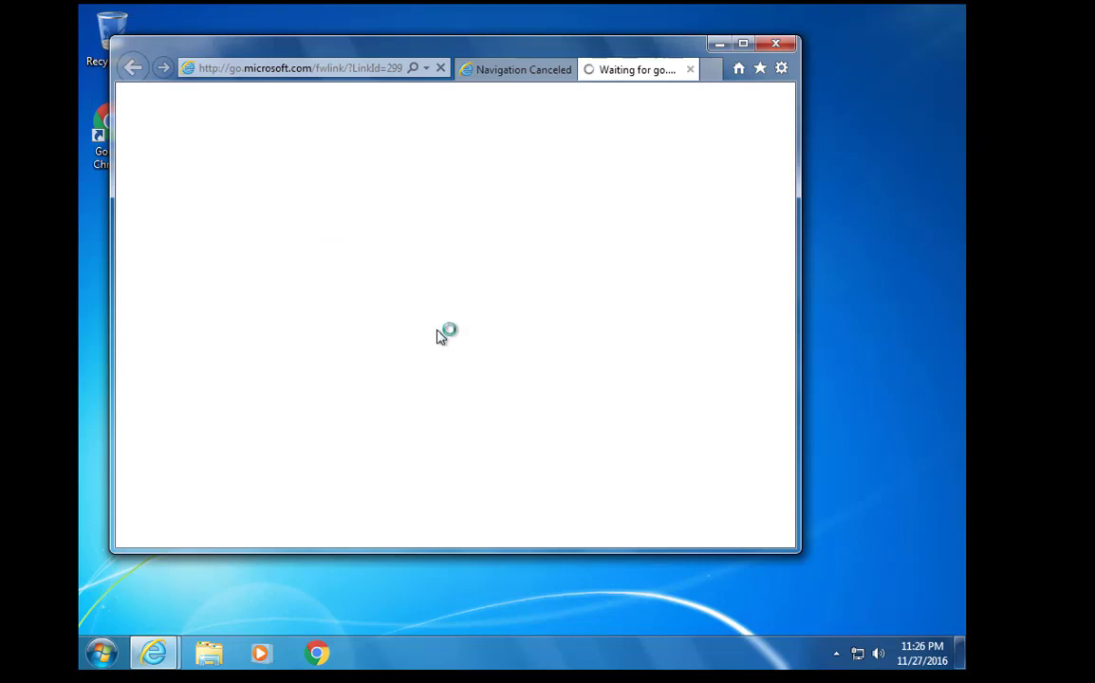
left_click(476, 69)
left_click(440, 69)
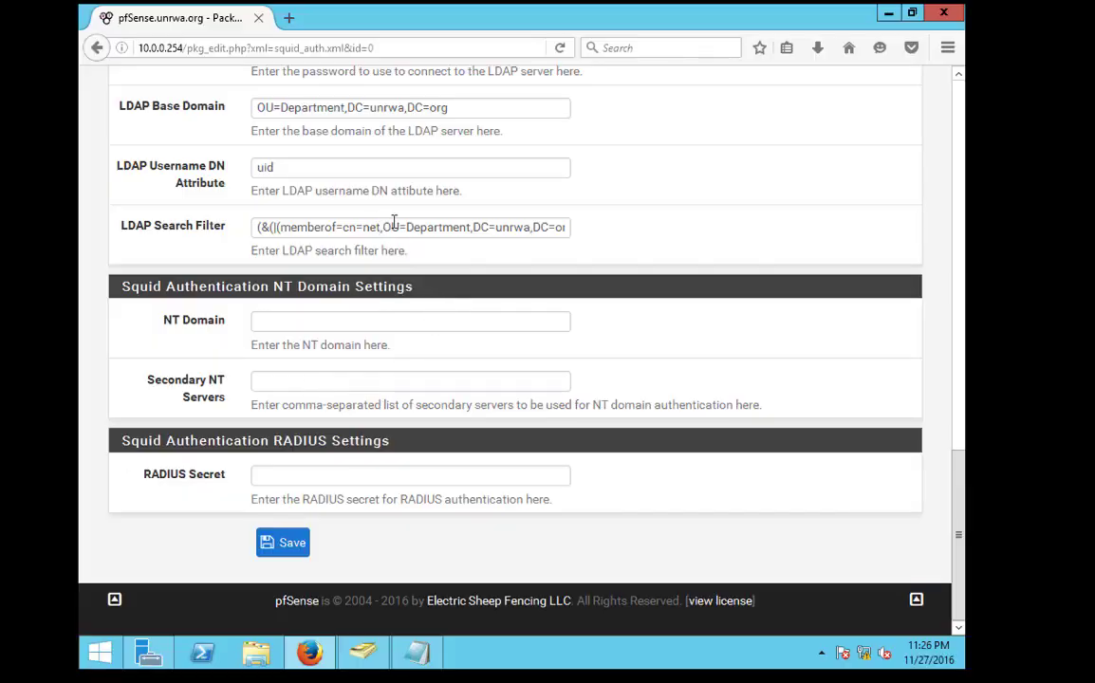
Change the LDAP Search Filter's leading OR to AND so it begins (&(&(memberof=cn=net, and save
left_click(397, 227)
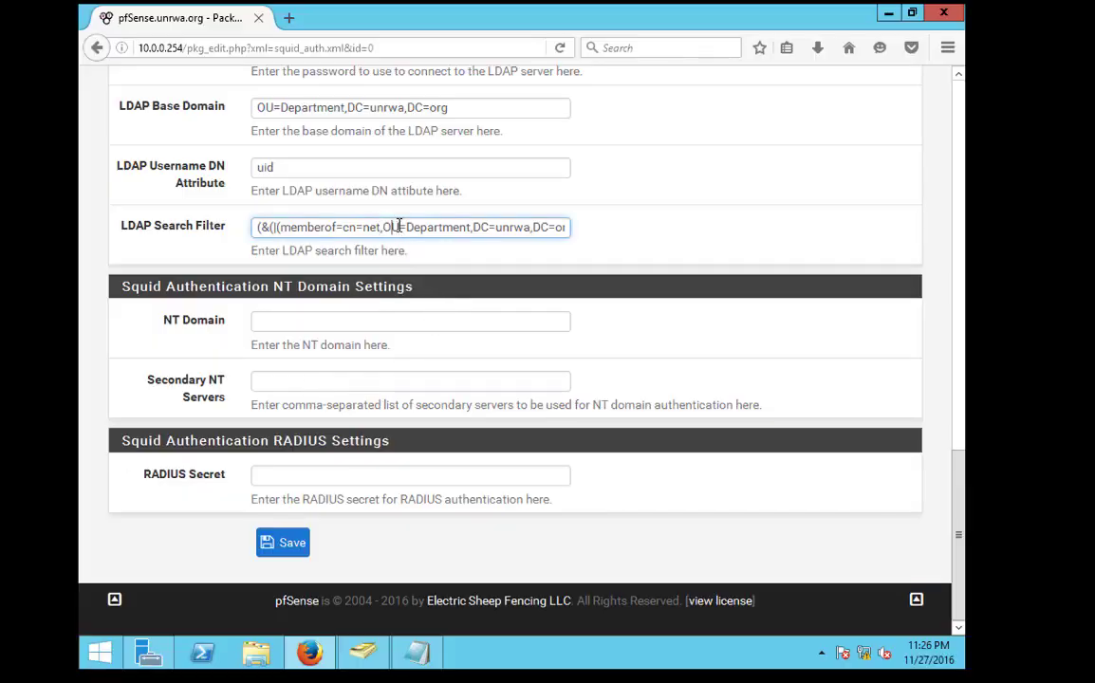
left_click(274, 228)
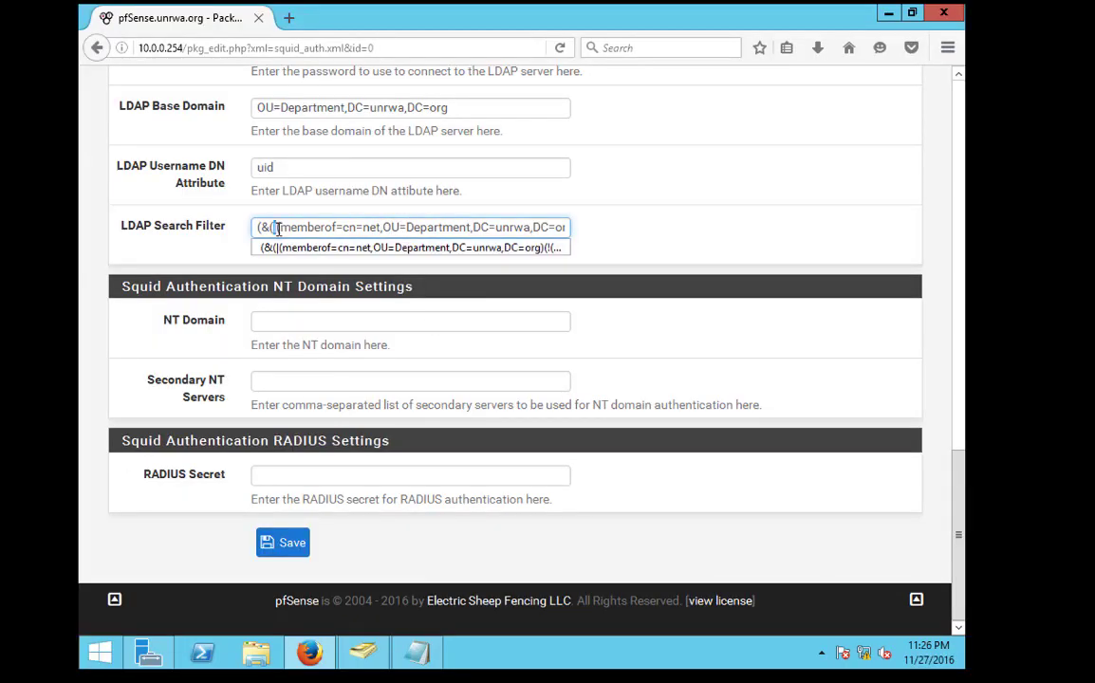
type("(")
left_click_drag(459, 227, 297, 228)
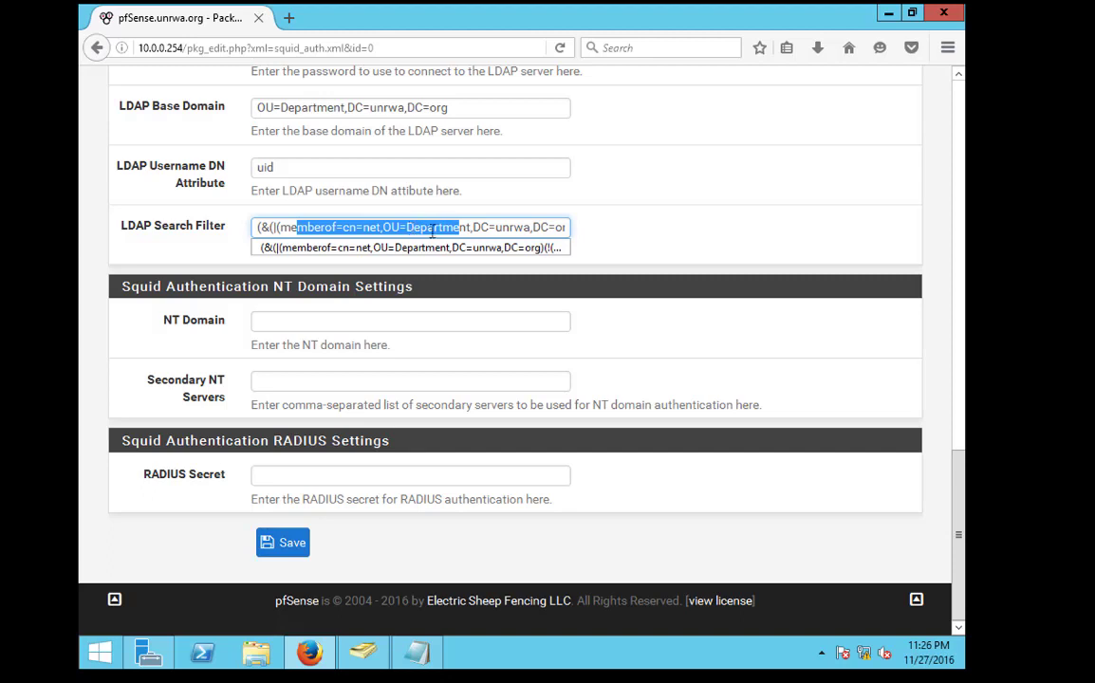
key("Down")
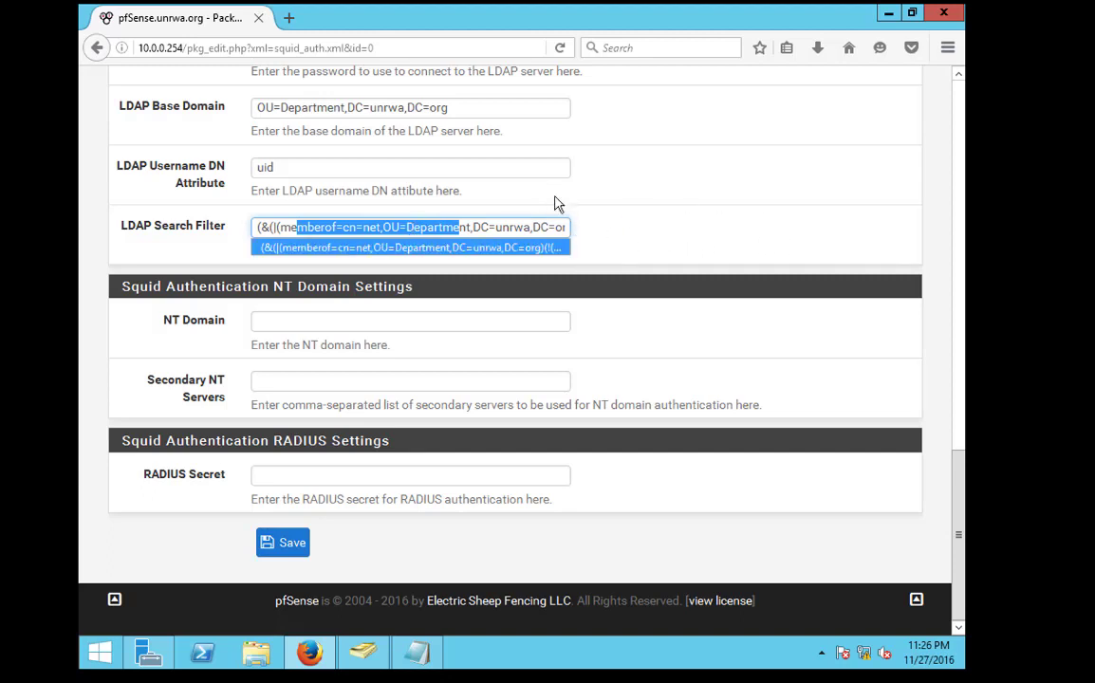
left_click(309, 227)
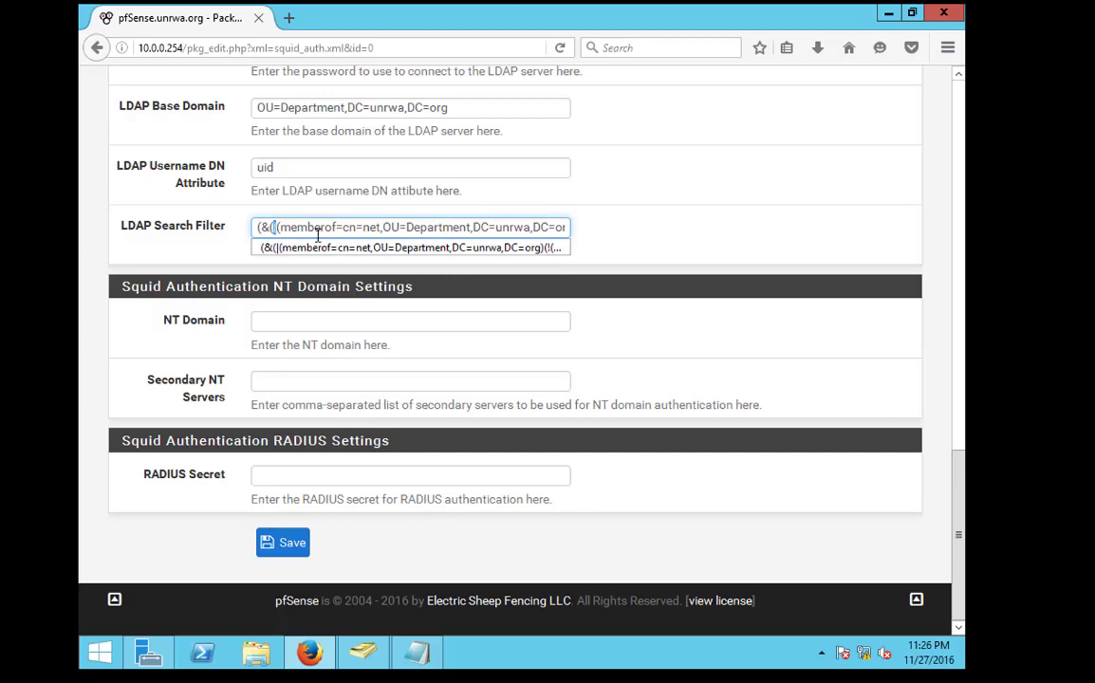
key("BackSpace")
type("&")
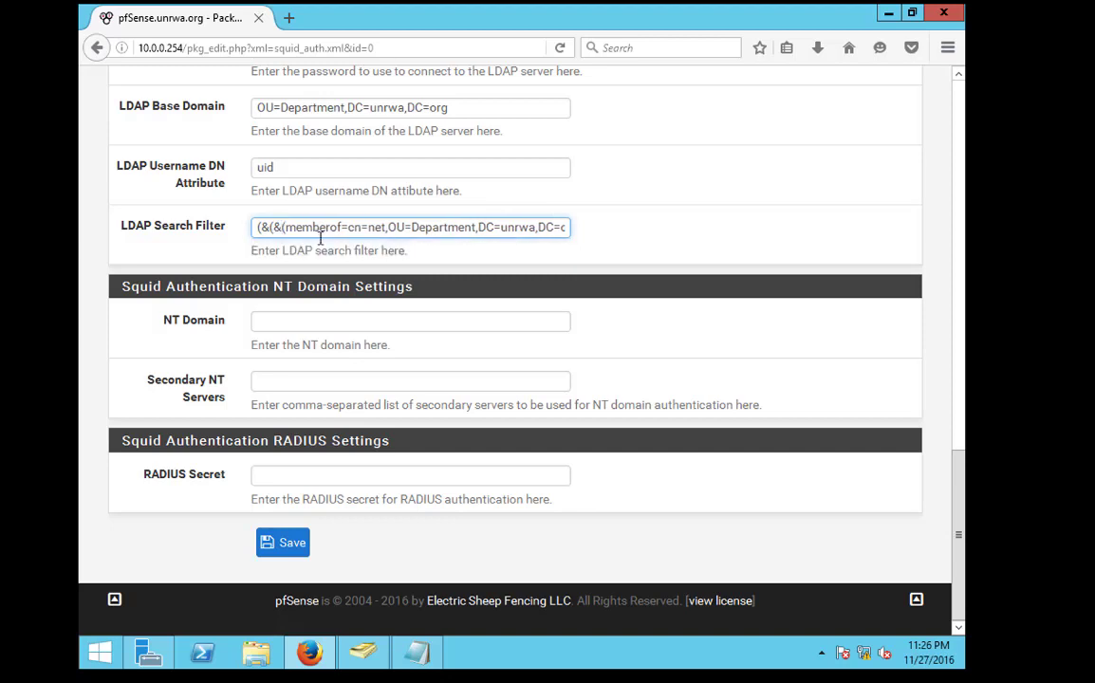
left_click(287, 547)
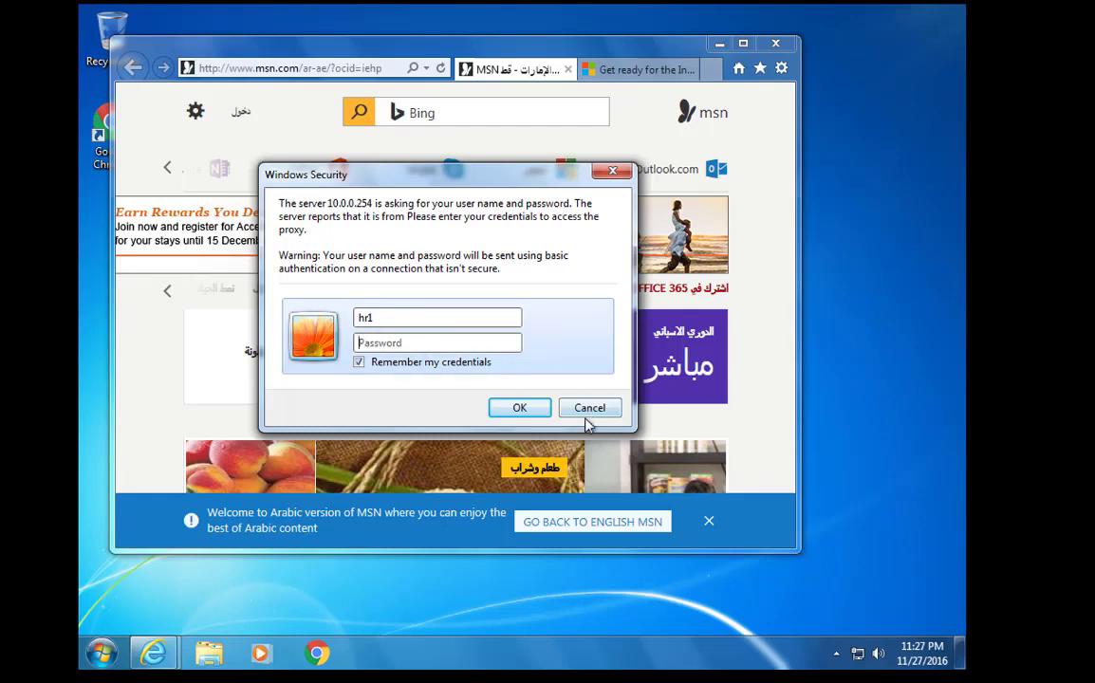
Re-enter the proxy credentials with a different user account's name and password
left_click(411, 321)
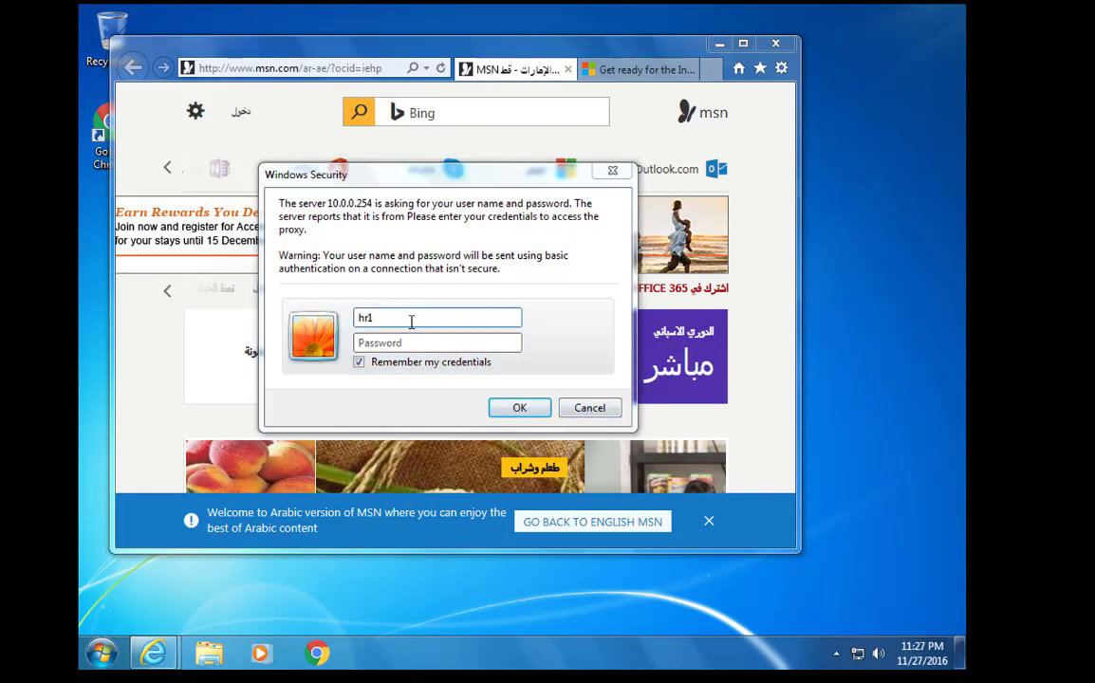
left_click(399, 346)
type("hr")
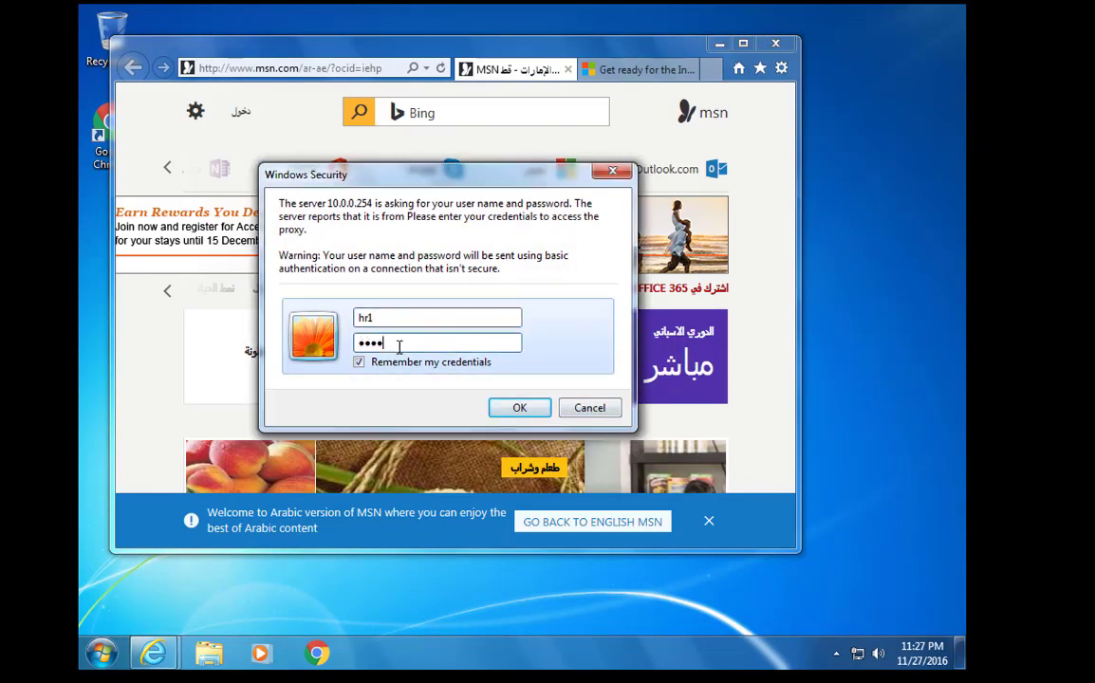
key("Return")
left_click(391, 318)
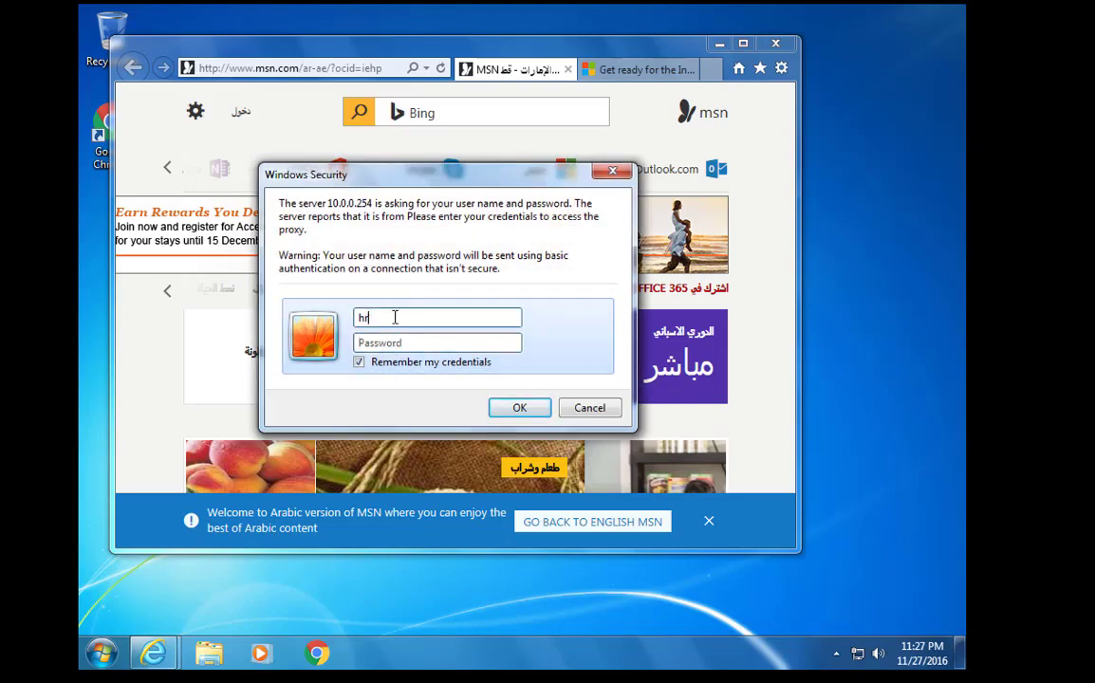
Submit the sales1 user name and its password in the proxy login prompt
type("1")
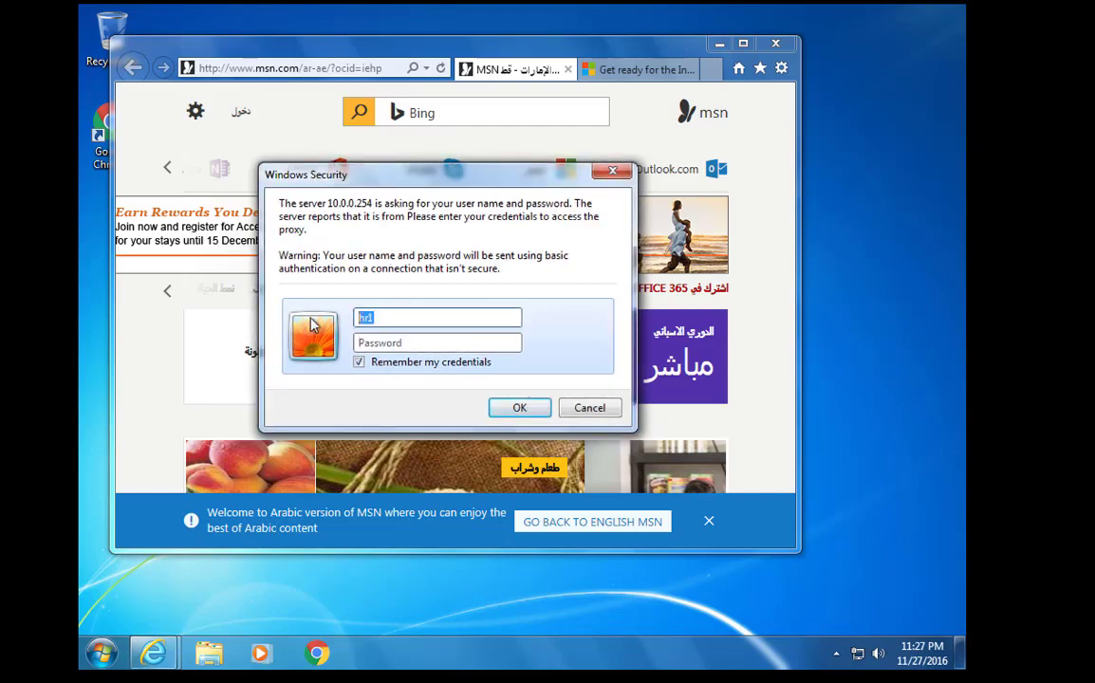
Submit the sales1 user name and its password in the proxy login prompt
type("sales1")
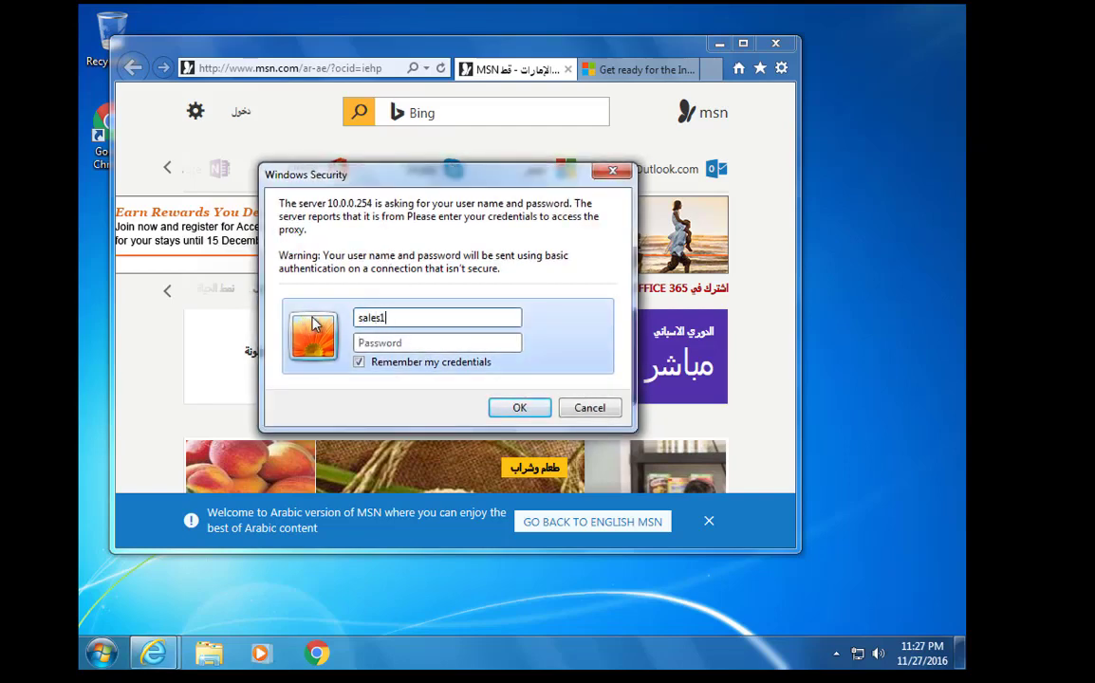
key("Tab")
type("1")
key("Return")
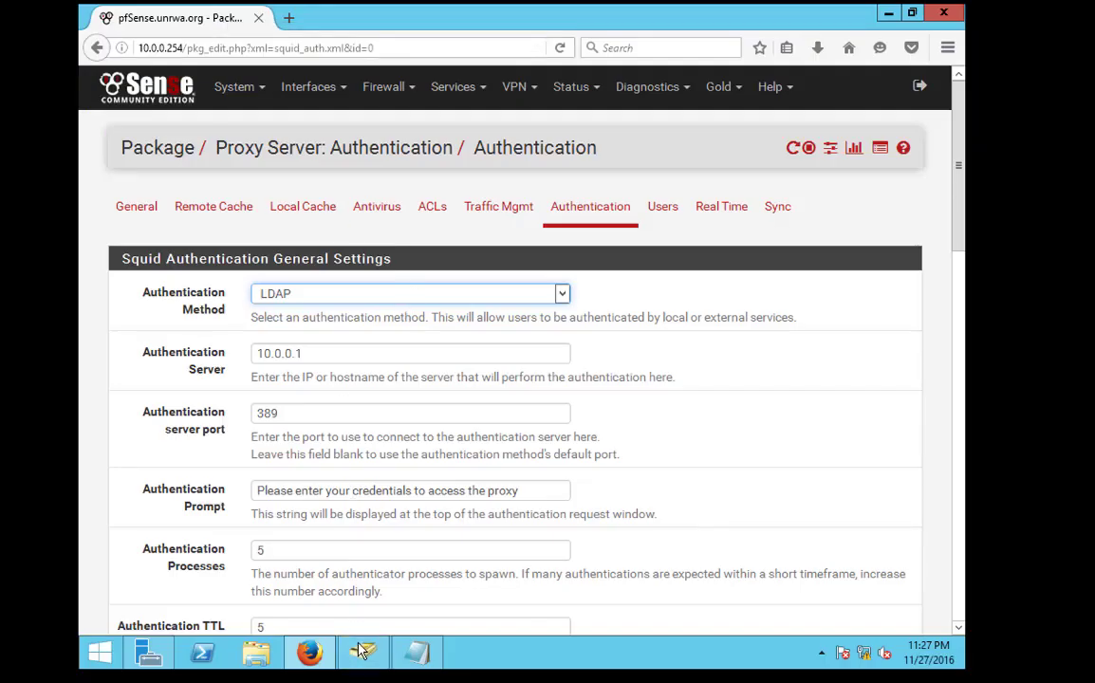
In Active Directory Users and Computers, review the net group's members, including sales2
left_click(362, 651)
double_click(380, 314)
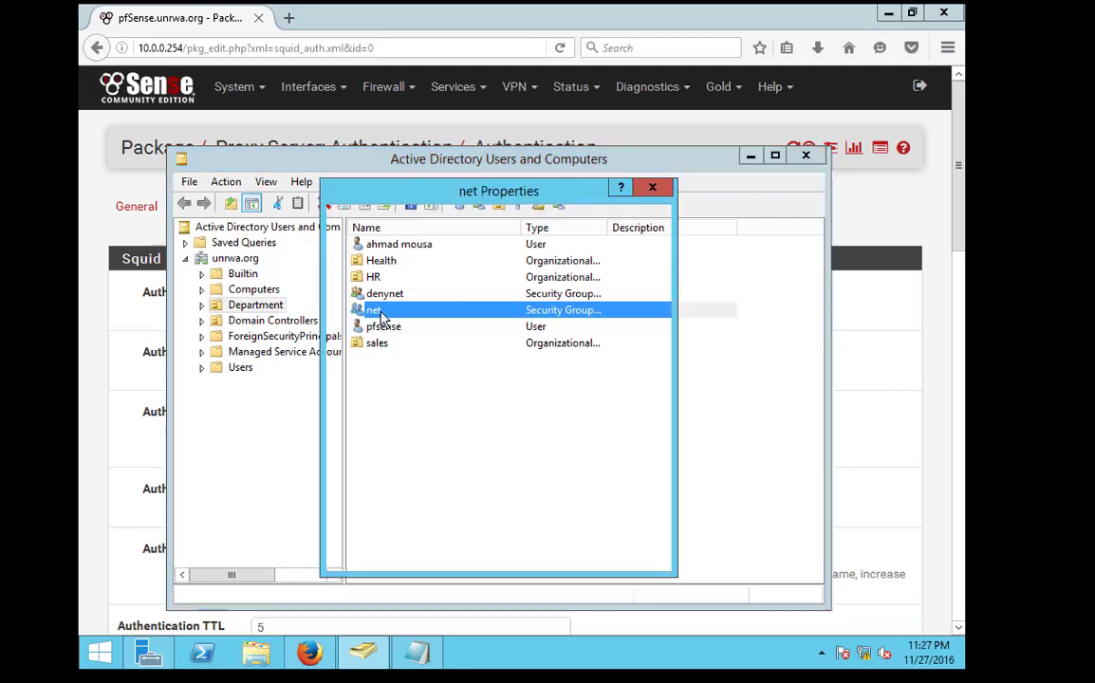
left_click(399, 220)
left_click(403, 292)
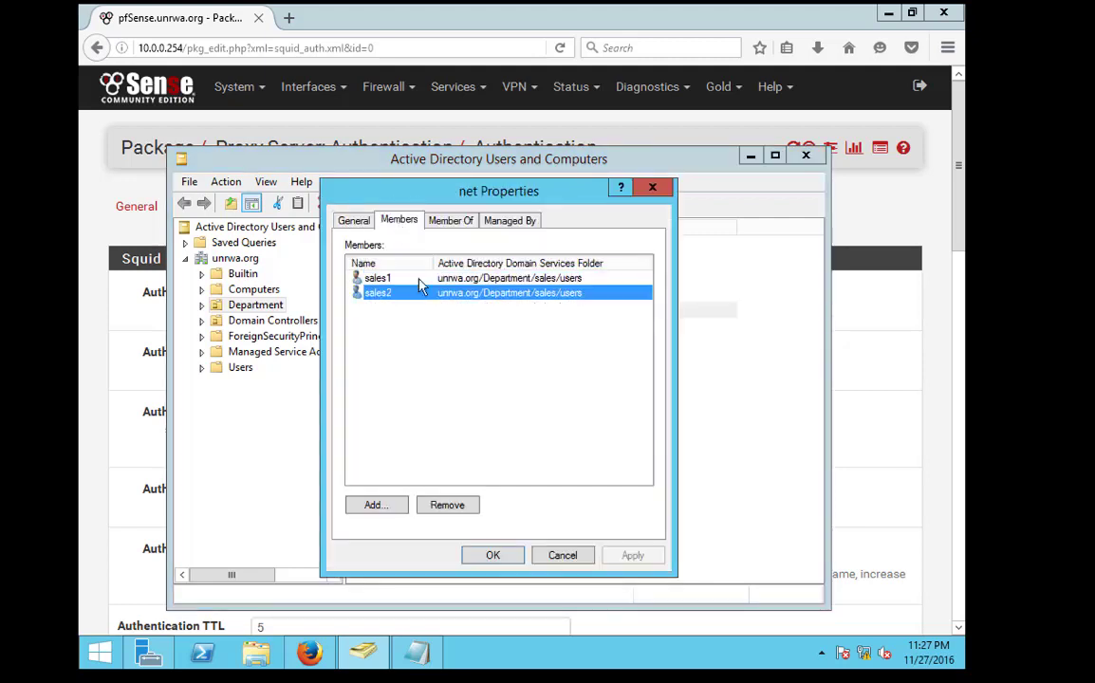
left_click(653, 187)
Check the denynet group's members and close its properties
double_click(426, 290)
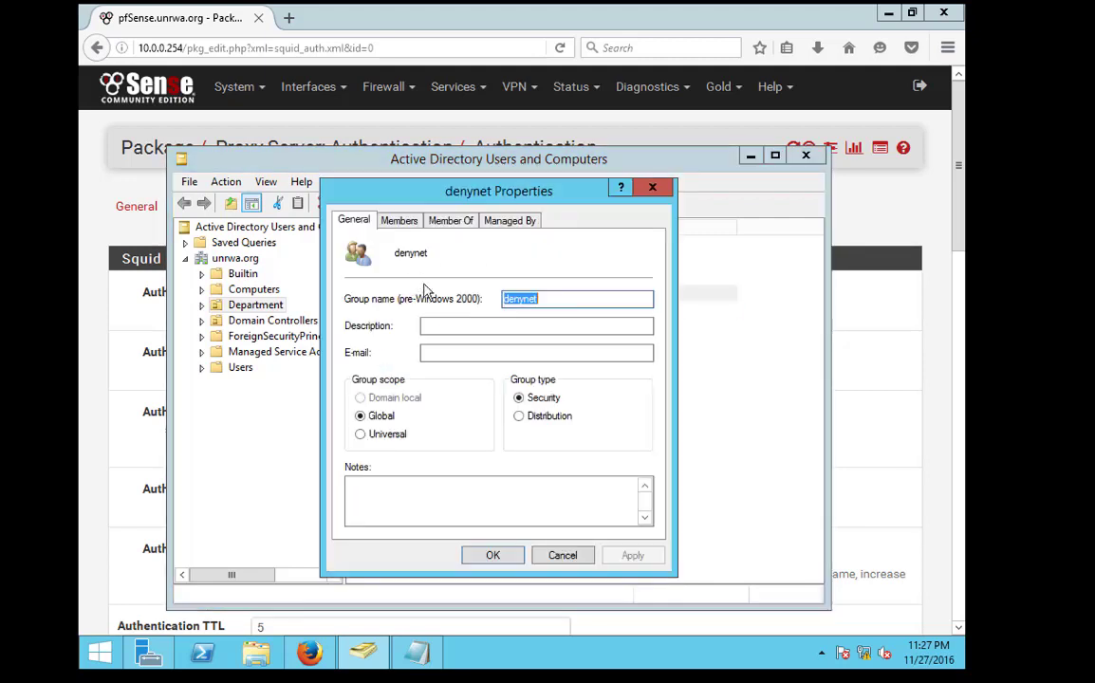
left_click(398, 220)
left_click(652, 187)
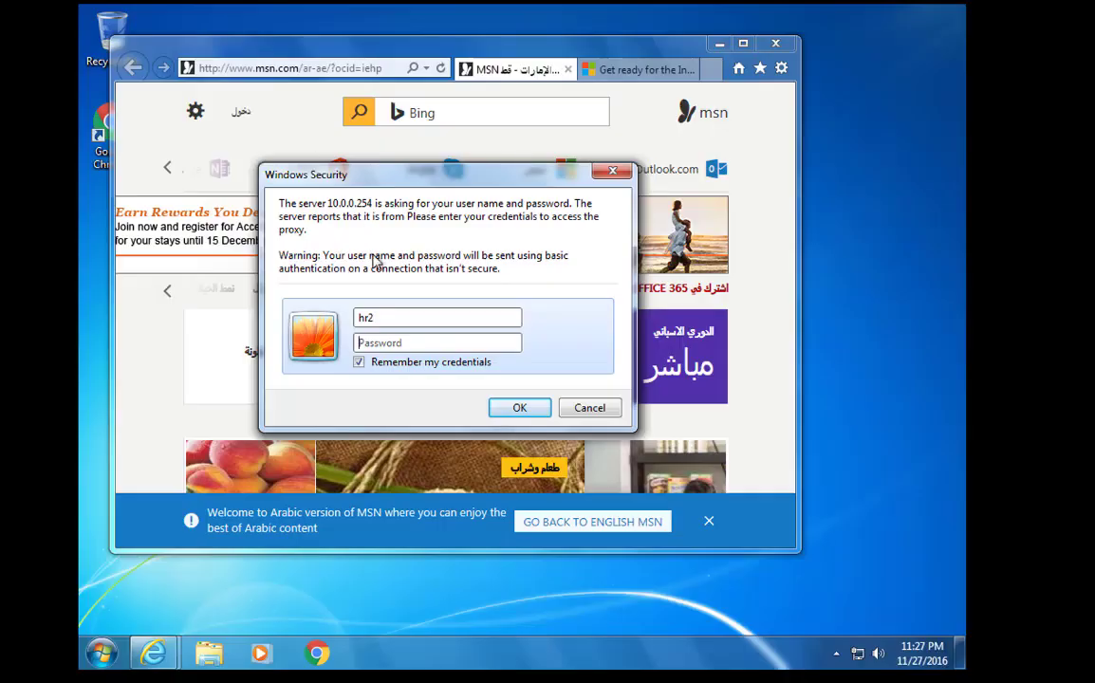
Replace the user name with sales2, re-enter its password after a typo, and submit to the proxy
key("ctrl+a")
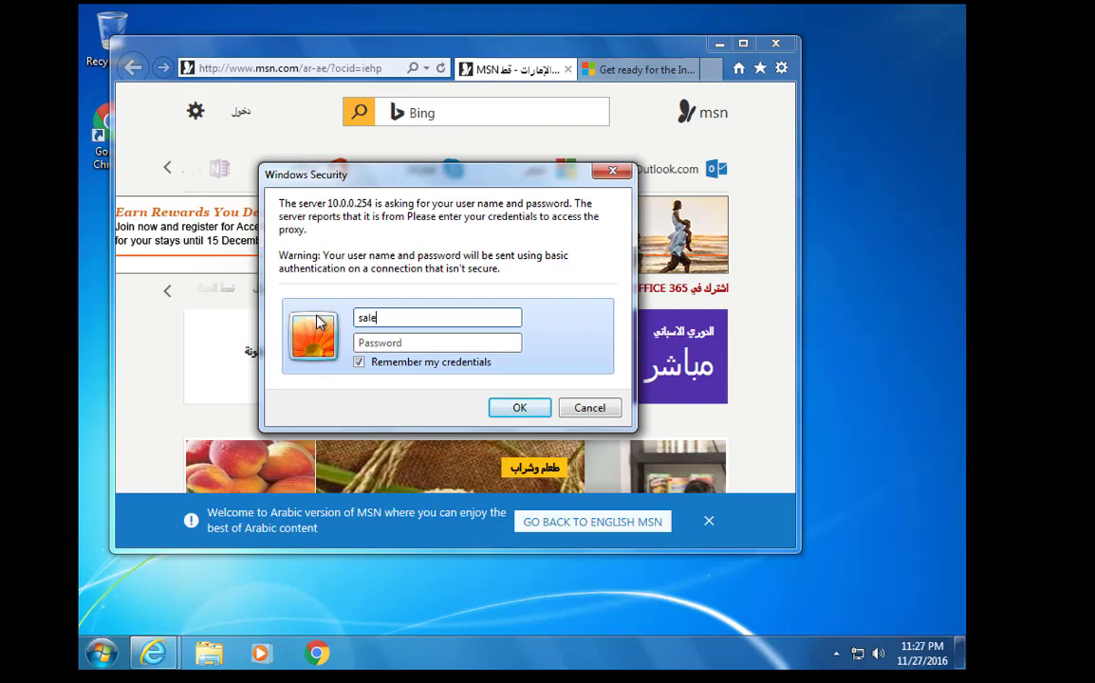
key("Return")
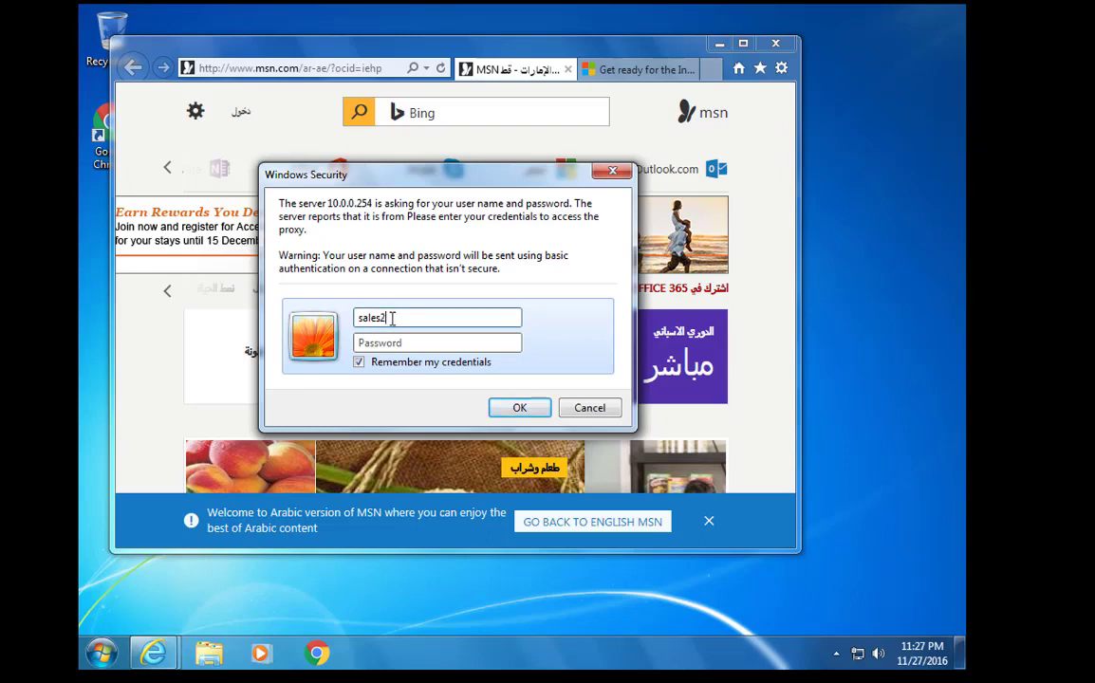
key("Return")
key("Return")
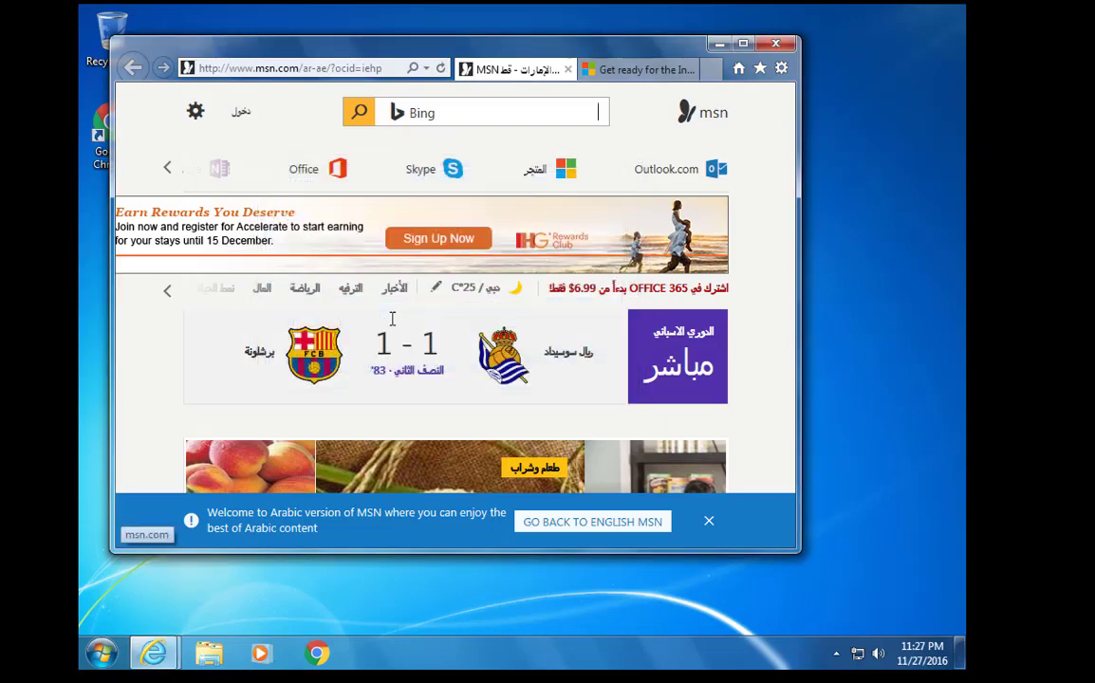
Open the MSN rewards ad, expand the free antivirus item's description, then close all tabs
left_click(436, 252)
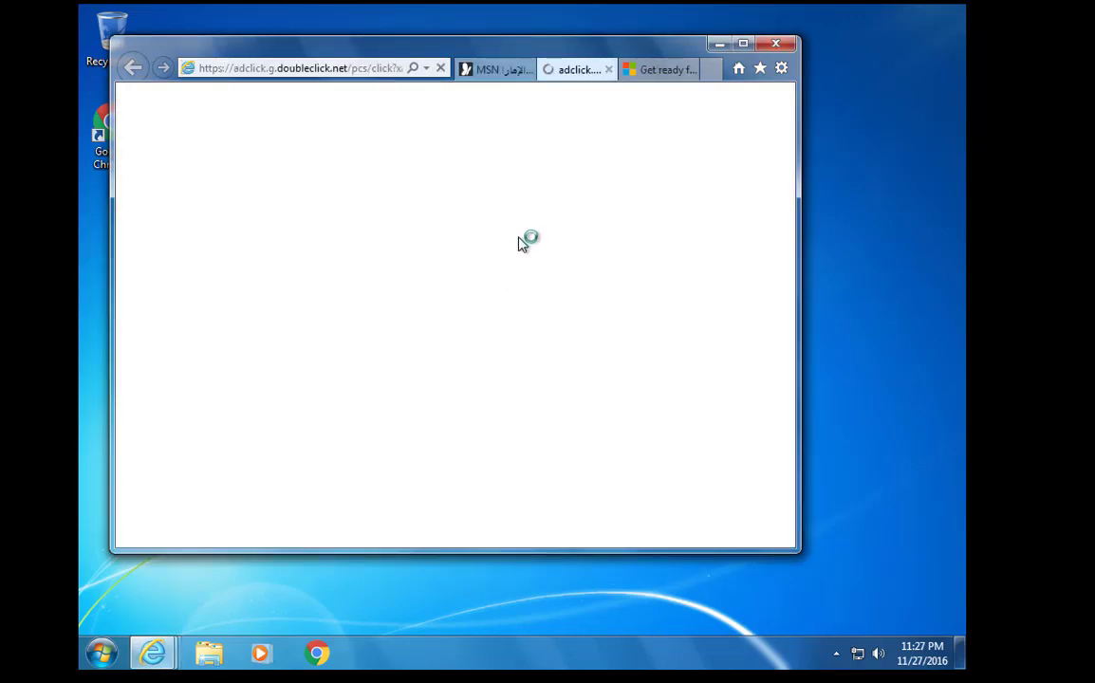
left_click(665, 70)
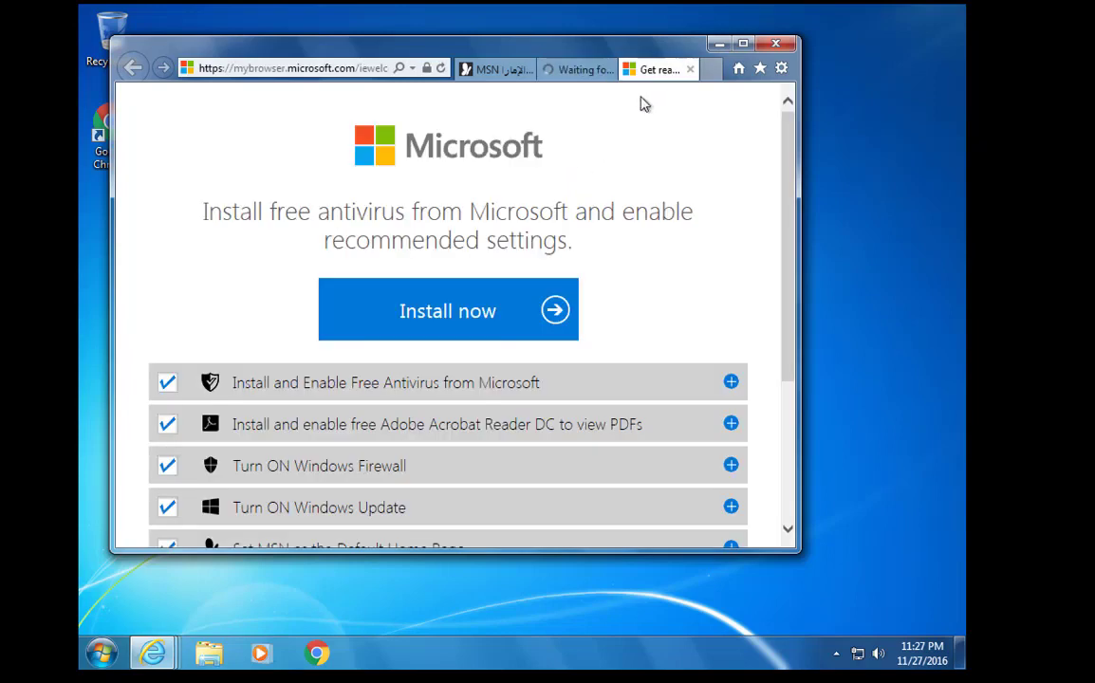
left_click(479, 384)
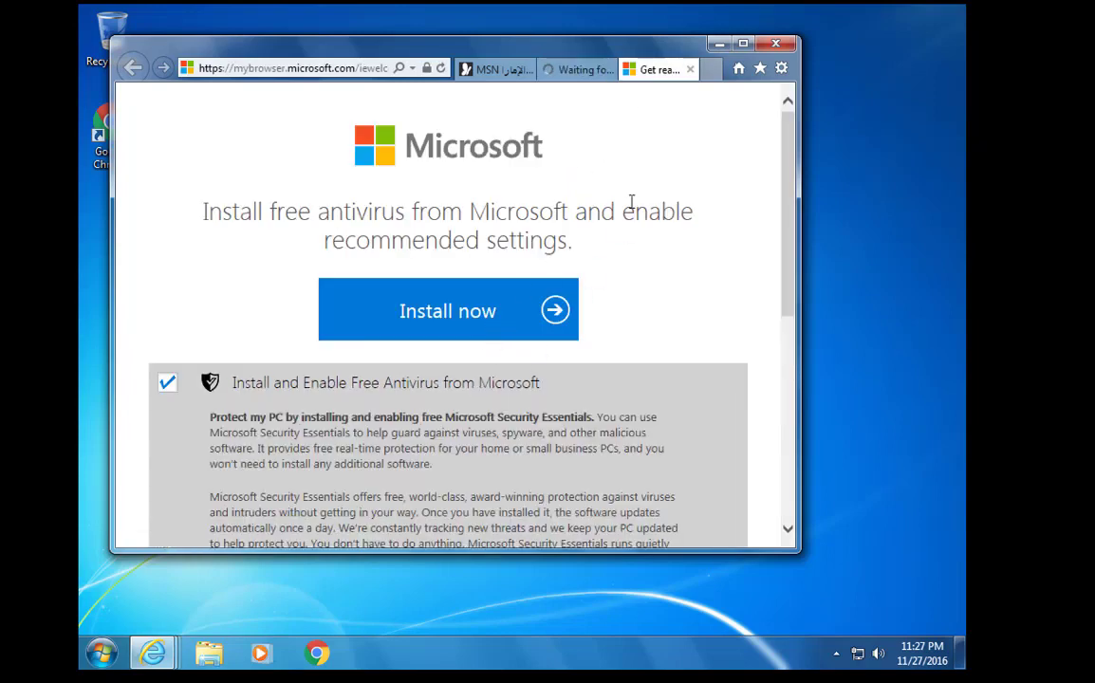
left_click(776, 44)
left_click(432, 310)
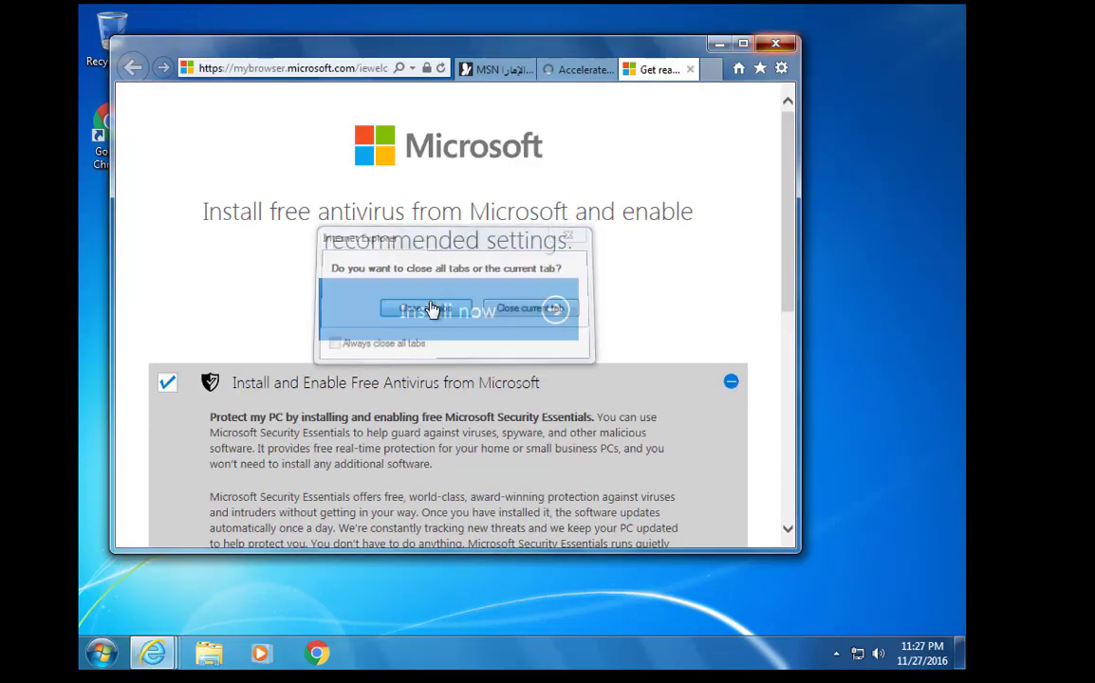